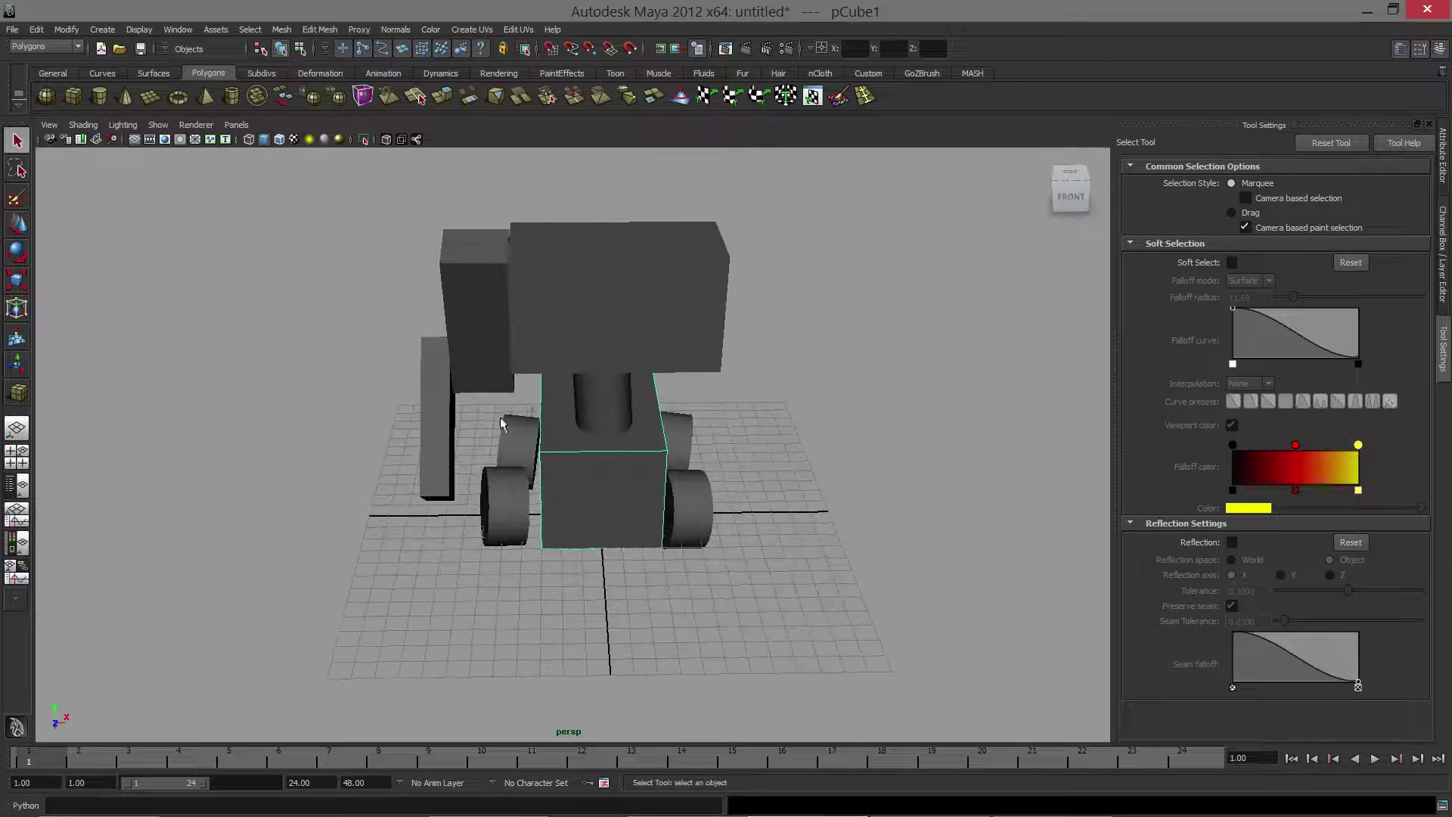
# Examine the blocked-out robot's body, neck, arm and wheels from several angles.
pyautogui.scroll(2, 538, 409)
pyautogui.keyDown('alt'); pyautogui.moveTo(535, 362); pyautogui.dragTo(541, 398, button='middle'); pyautogui.keyUp('alt')
pyautogui.moveTo(522, 400)
pyautogui.keyDown('alt'); pyautogui.mouseDown()
pyautogui.moveTo(544, 393)
pyautogui.moveTo(515, 409)
pyautogui.mouseUp(); pyautogui.keyUp('alt')
pyautogui.keyDown('alt'); pyautogui.moveTo(548, 491); pyautogui.dragTo(531, 415); pyautogui.keyUp('alt')
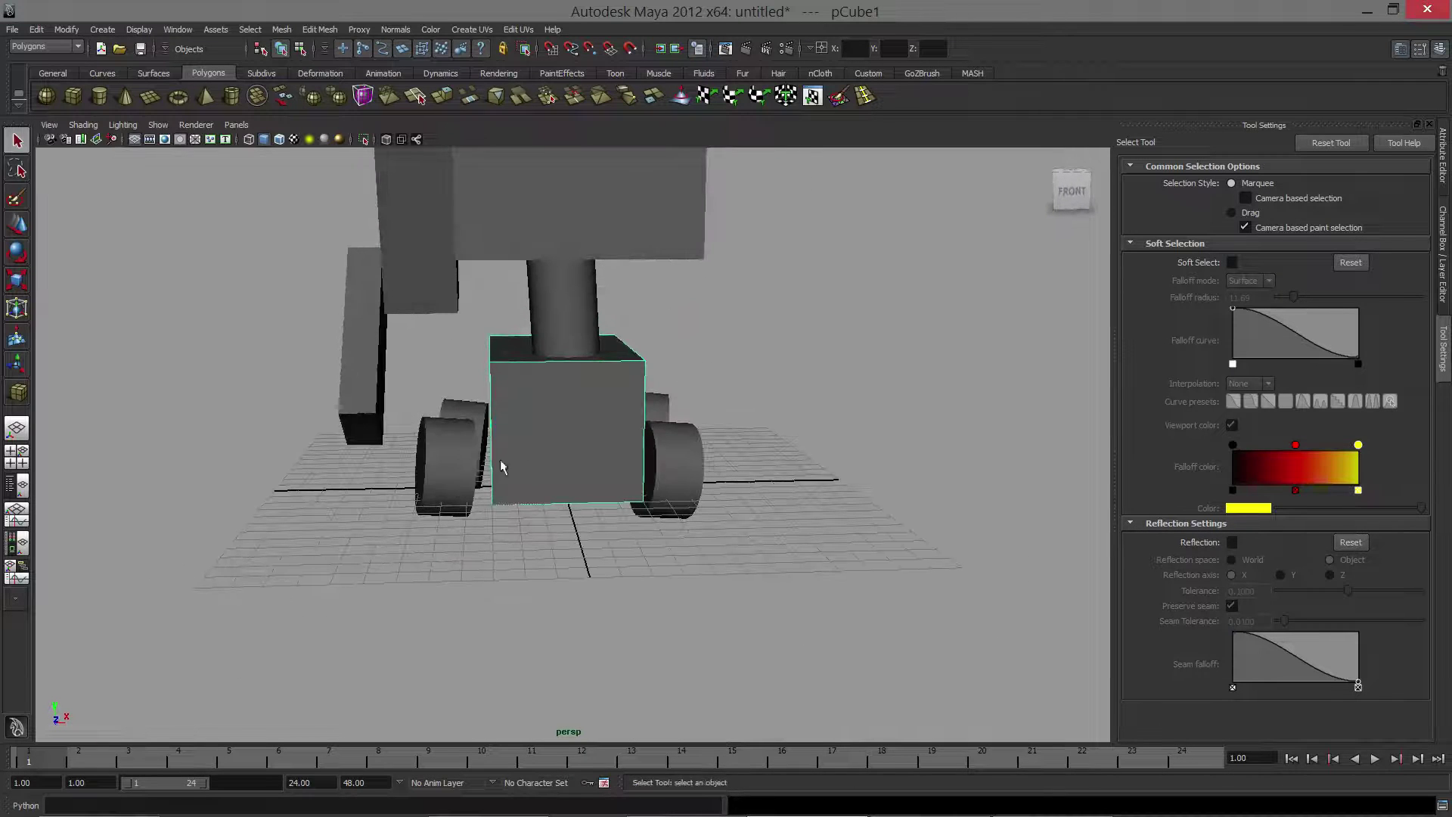
pyautogui.keyDown('alt'); pyautogui.moveTo(536, 380); pyautogui.dragTo(560, 456, button='middle'); pyautogui.keyUp('alt')
pyautogui.keyDown('alt'); pyautogui.moveTo(560, 455); pyautogui.dragTo(564, 492); pyautogui.keyUp('alt')
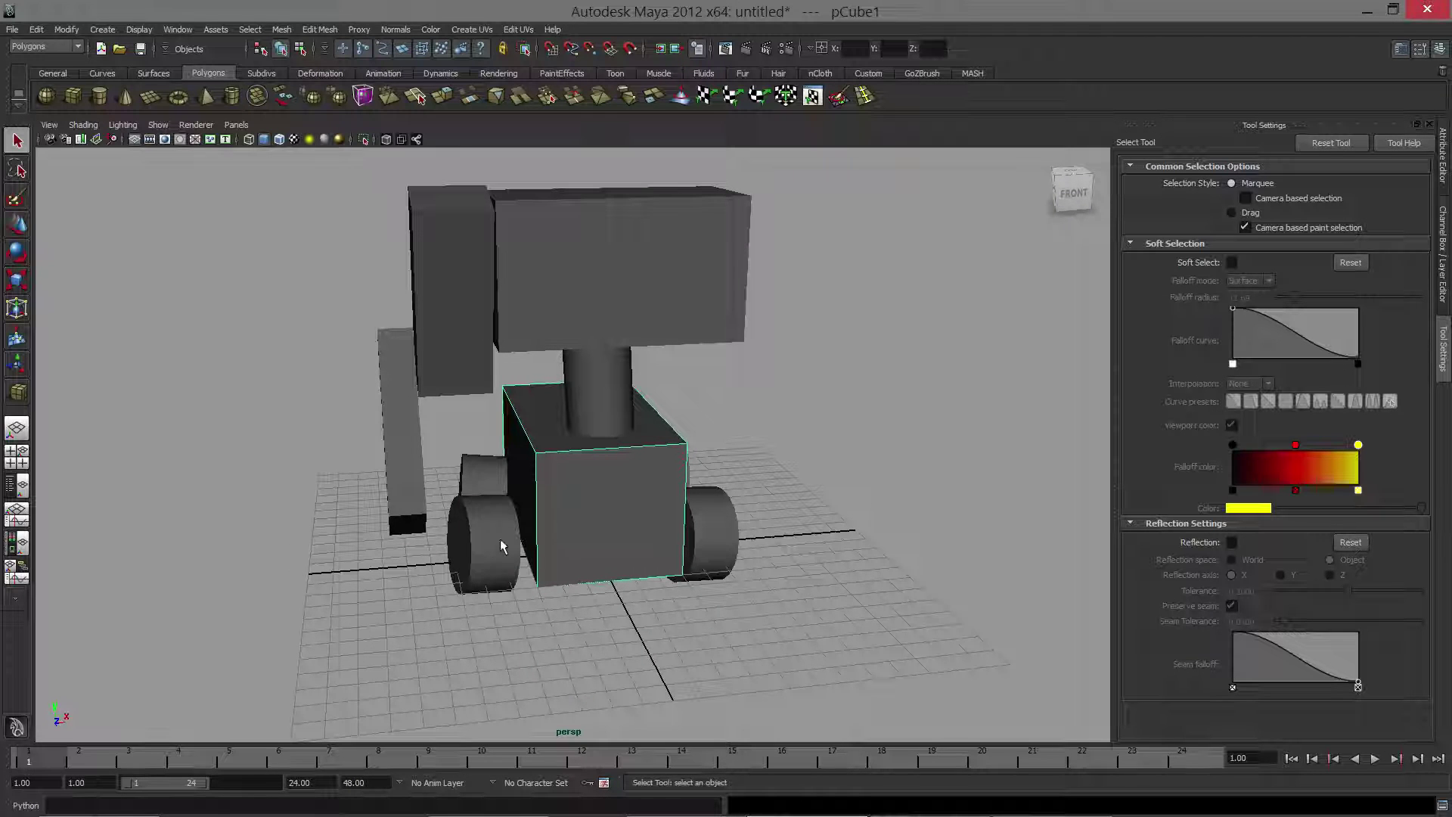
pyautogui.keyDown('alt'); pyautogui.moveTo(501, 546); pyautogui.dragTo(675, 484); pyautogui.keyUp('alt')
pyautogui.keyDown('alt'); pyautogui.moveTo(641, 306); pyautogui.dragTo(685, 368); pyautogui.keyUp('alt')
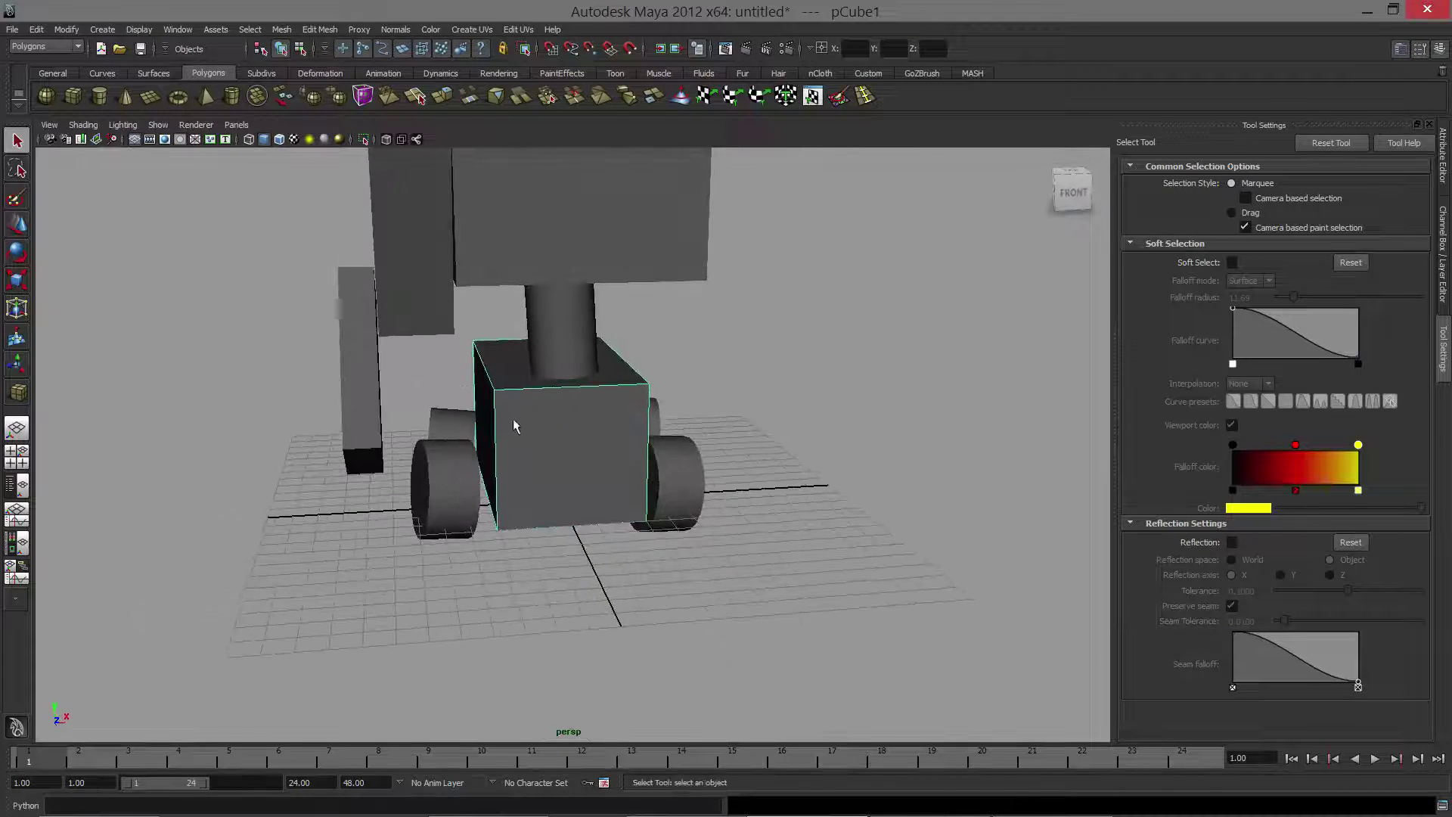
pyautogui.keyDown('alt'); pyautogui.moveTo(574, 501); pyautogui.dragTo(543, 508); pyautogui.keyUp('alt')
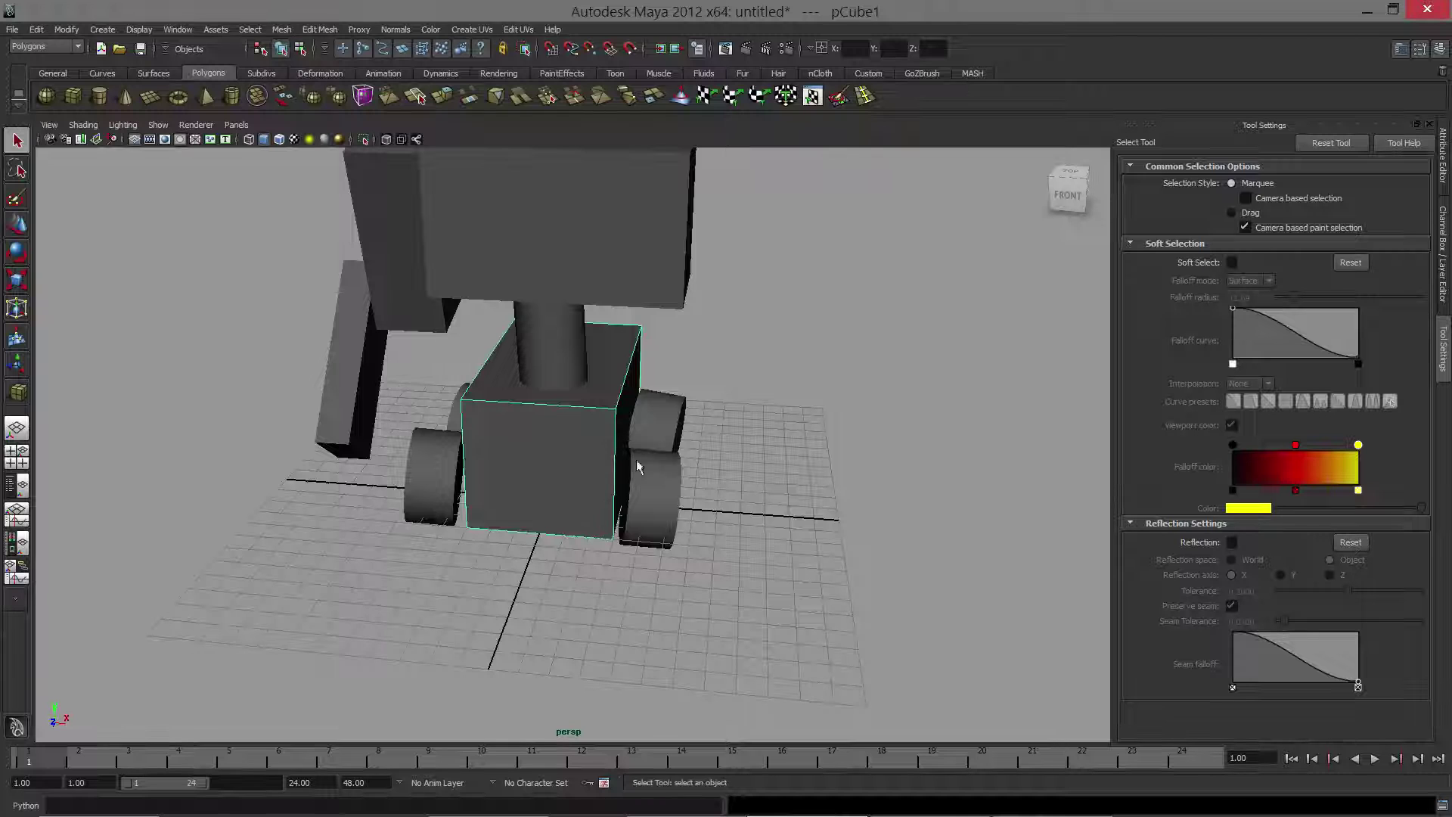
pyautogui.moveTo(527, 453)
pyautogui.keyDown('alt'); pyautogui.mouseDown()
pyautogui.moveTo(499, 459)
pyautogui.moveTo(532, 461)
pyautogui.mouseUp(); pyautogui.keyUp('alt')
# Select the front wheel pCylinder1 and display its transform attributes for editing.
pyautogui.click(650, 495)
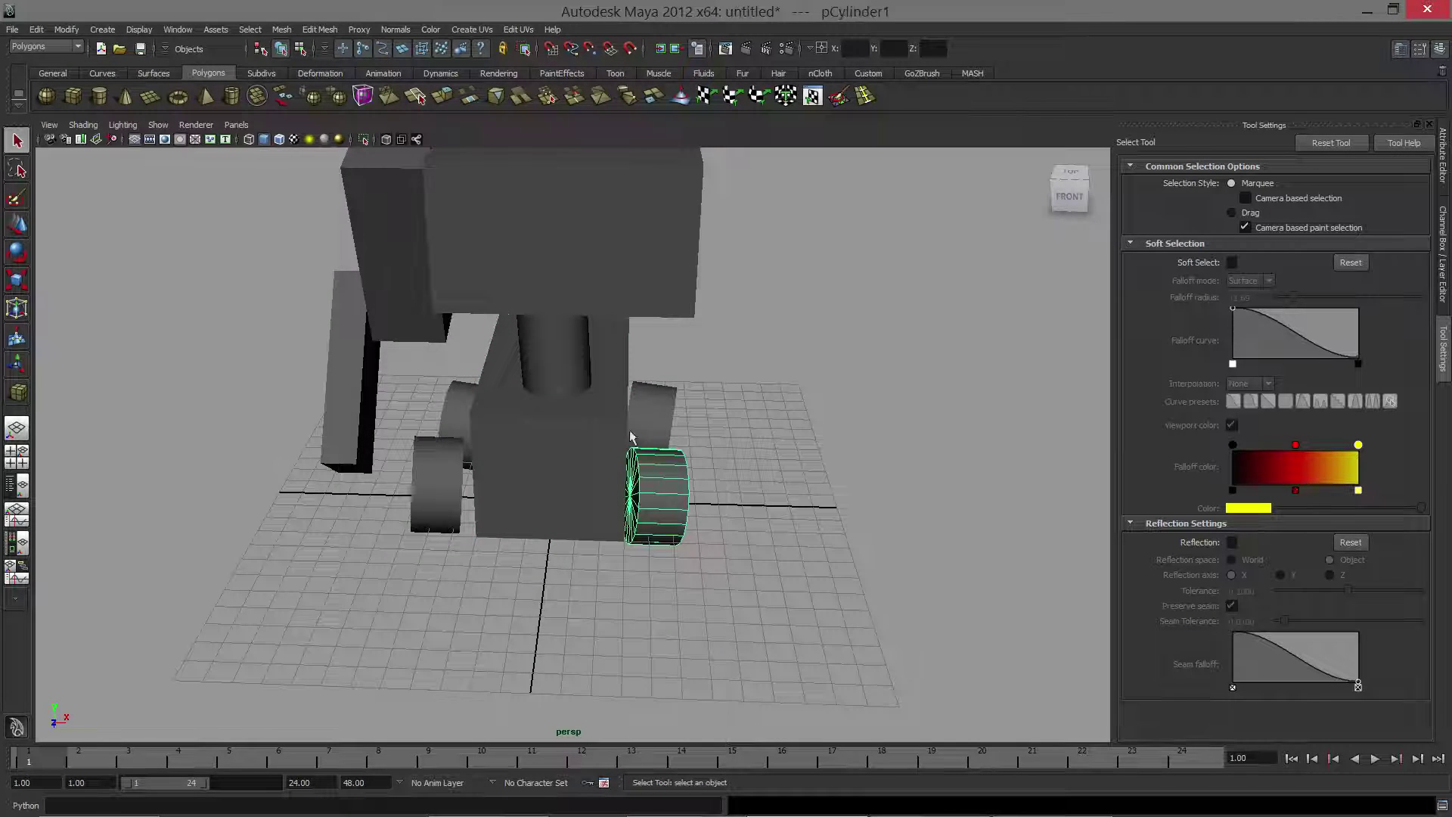
pyautogui.keyDown('alt'); pyautogui.moveTo(611, 490); pyautogui.dragTo(667, 450); pyautogui.keyUp('alt')
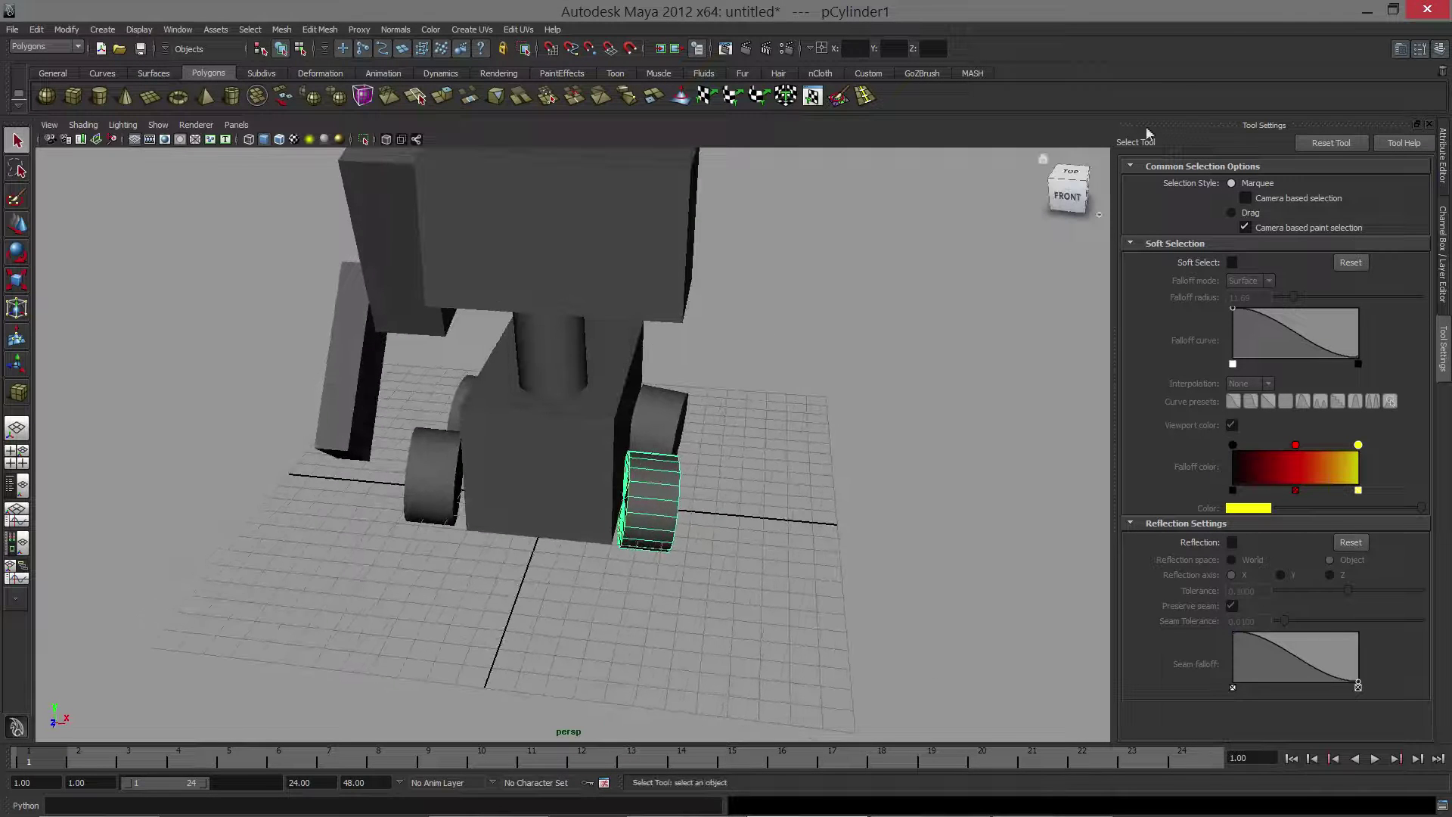
pyautogui.click(1439, 51)
pyautogui.click(1439, 50)
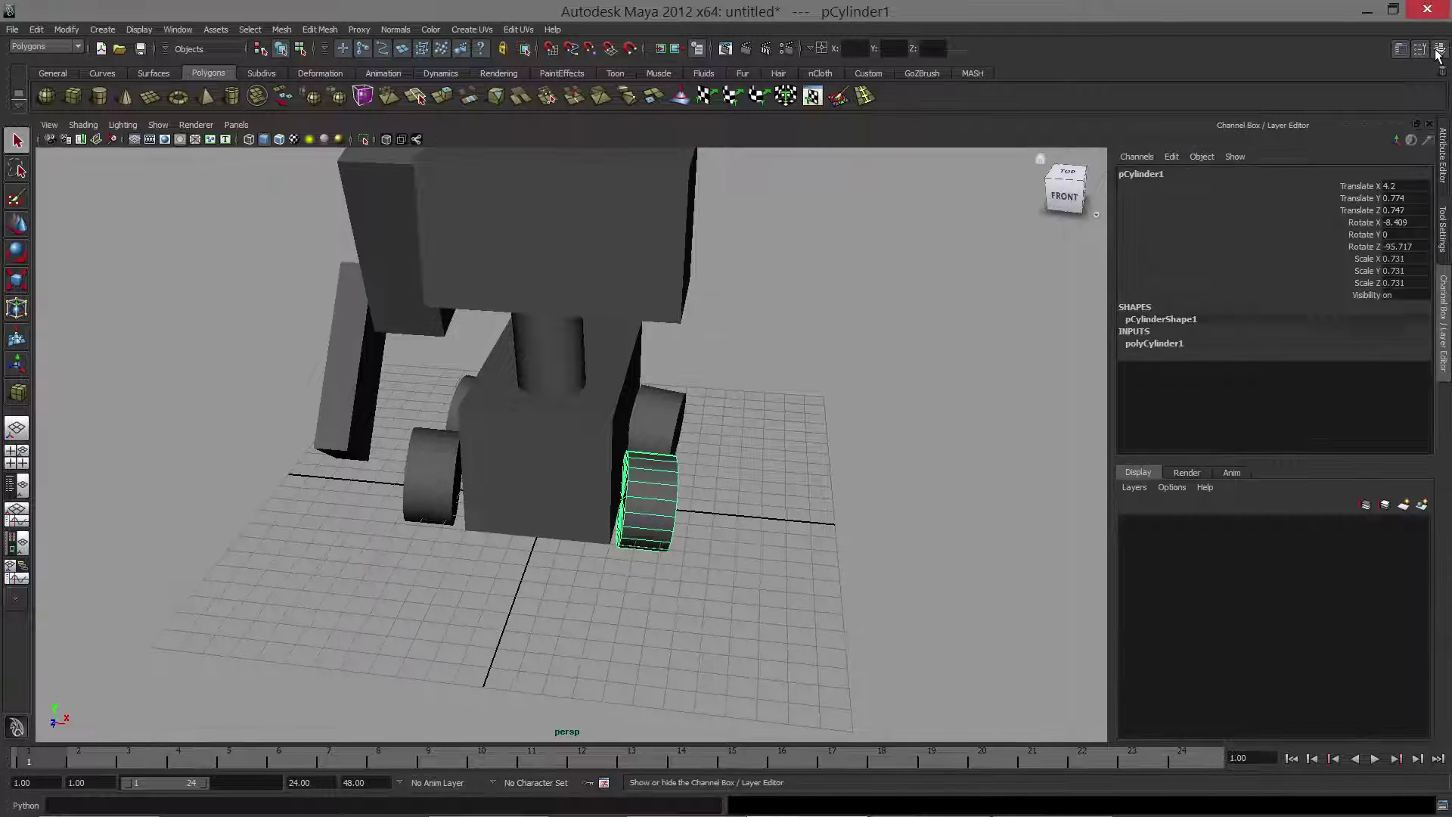
pyautogui.click(1442, 322)
pyautogui.click(1442, 306)
pyautogui.keyDown('alt'); pyautogui.moveTo(822, 416); pyautogui.dragTo(737, 422); pyautogui.keyUp('alt')
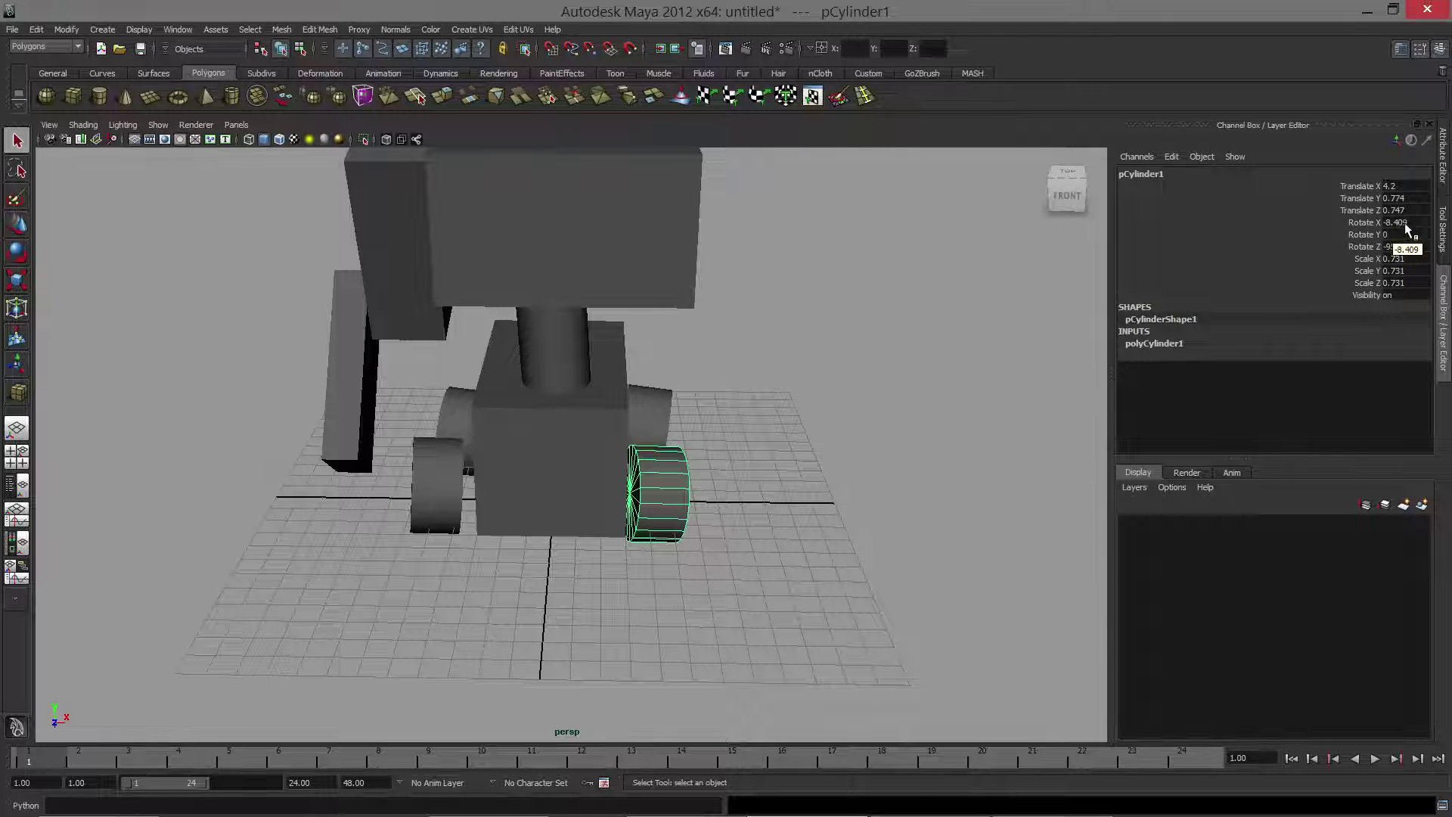
pyautogui.keyDown('alt'); pyautogui.moveTo(905, 389); pyautogui.dragTo(756, 443); pyautogui.keyUp('alt')
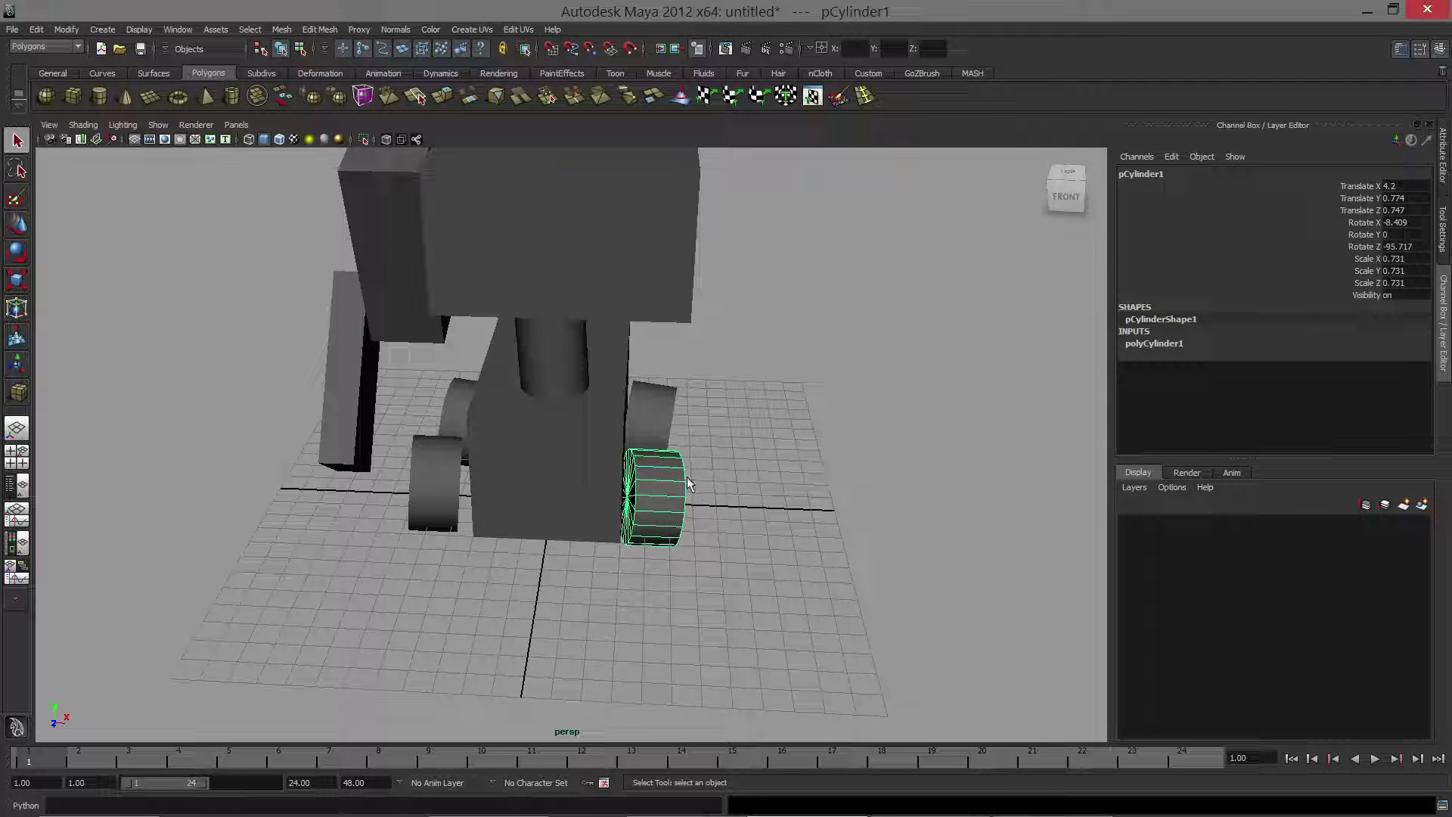
# Straighten the front wheel pCylinder1 by setting Rotate X to 0 and Rotate Z to -90.
pyautogui.doubleClick(1405, 222)
pyautogui.write('0')
pyautogui.click(1400, 246)
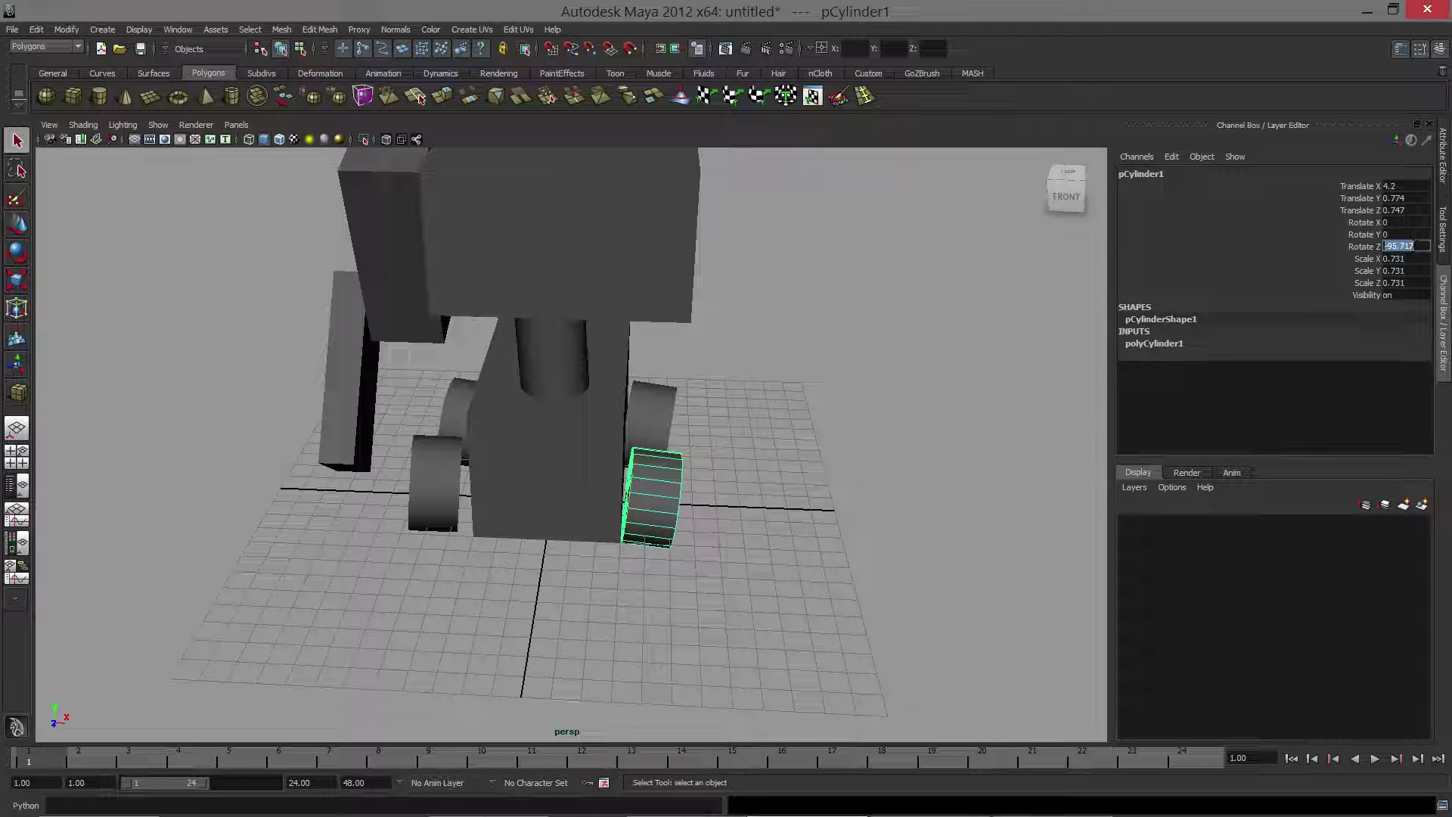
pyautogui.write('-90')
pyautogui.press('Return')
# Straighten the rear wheel pCylinder2 by setting Rotate X to 0 and Rotate Z to -90.
pyautogui.keyDown('alt'); pyautogui.moveTo(761, 320); pyautogui.dragTo(733, 357); pyautogui.keyUp('alt')
pyautogui.keyDown('alt'); pyautogui.moveTo(688, 467); pyautogui.dragTo(669, 398); pyautogui.keyUp('alt')
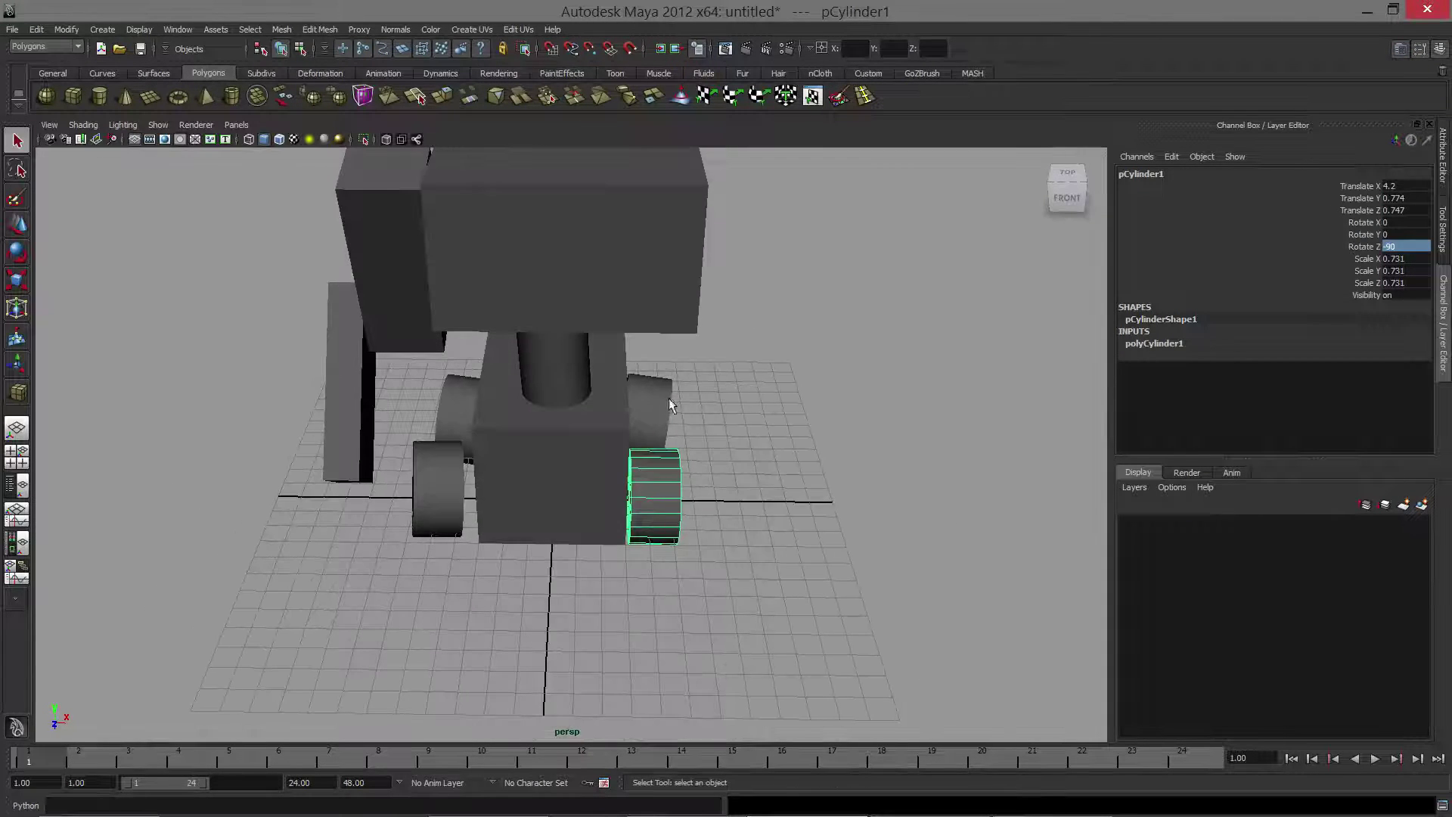
pyautogui.click(660, 402)
pyautogui.click(1406, 222)
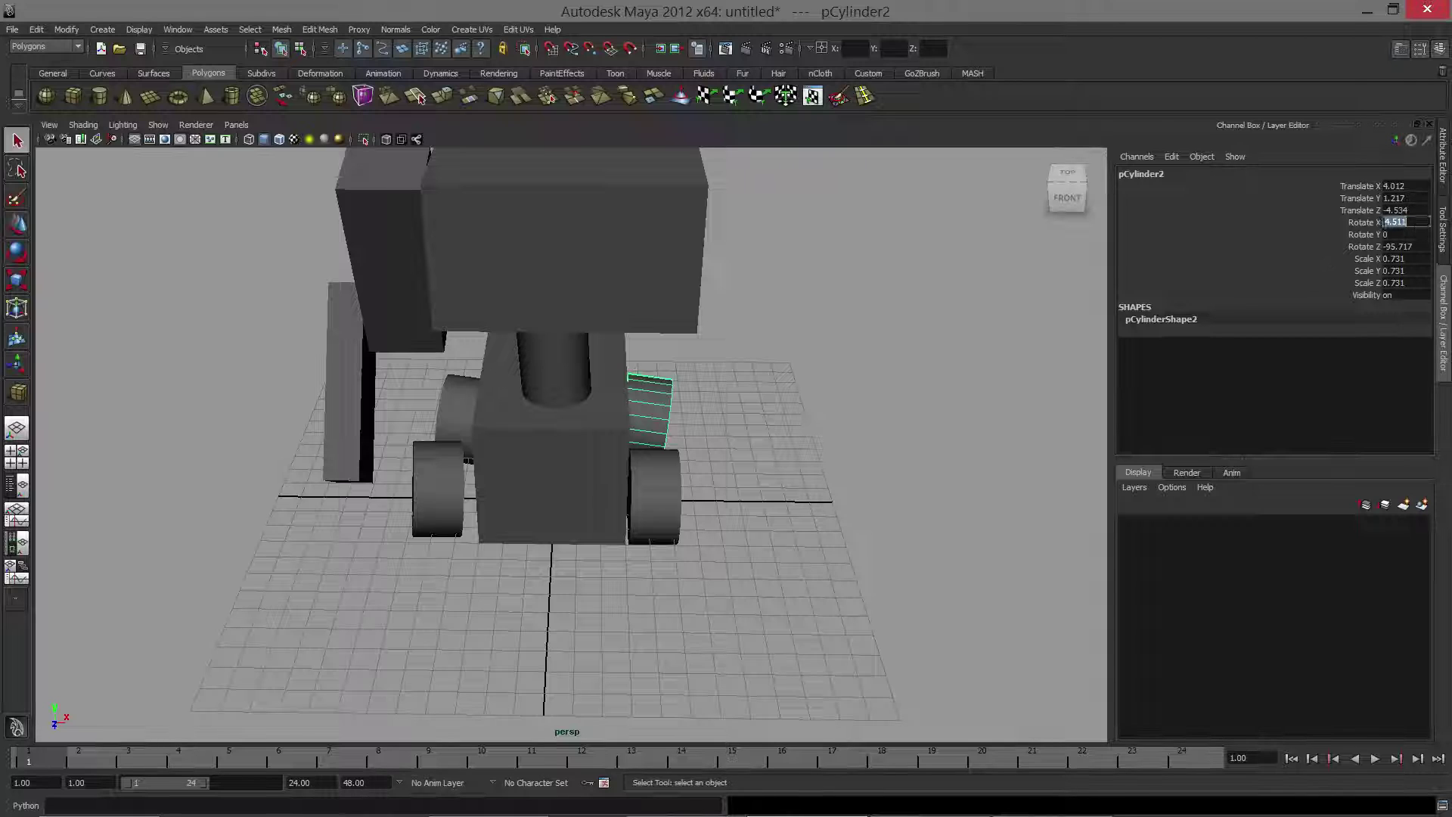
pyautogui.write('0')
pyautogui.press('Tab')
pyautogui.press('Tab')
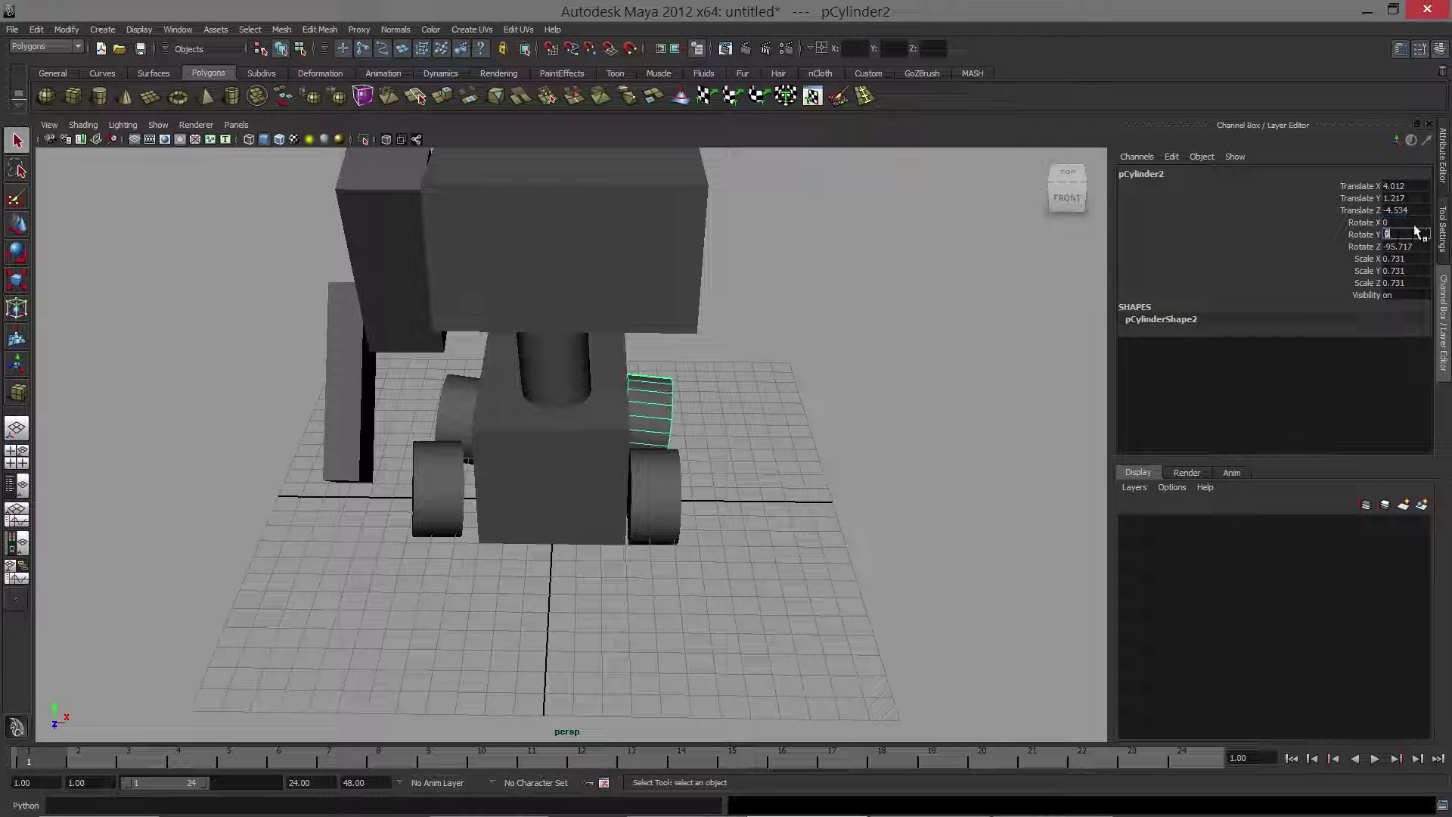
pyautogui.write('-')
pyautogui.press('Return')
# Straighten the rear wheel pCylinder3 on the arm side with Rotate X 0 and Rotate Z -90.
pyautogui.moveTo(408, 429)
pyautogui.keyDown('alt'); pyautogui.mouseDown()
pyautogui.moveTo(520, 413)
pyautogui.moveTo(436, 432)
pyautogui.mouseUp(); pyautogui.keyUp('alt')
pyautogui.click(436, 432)
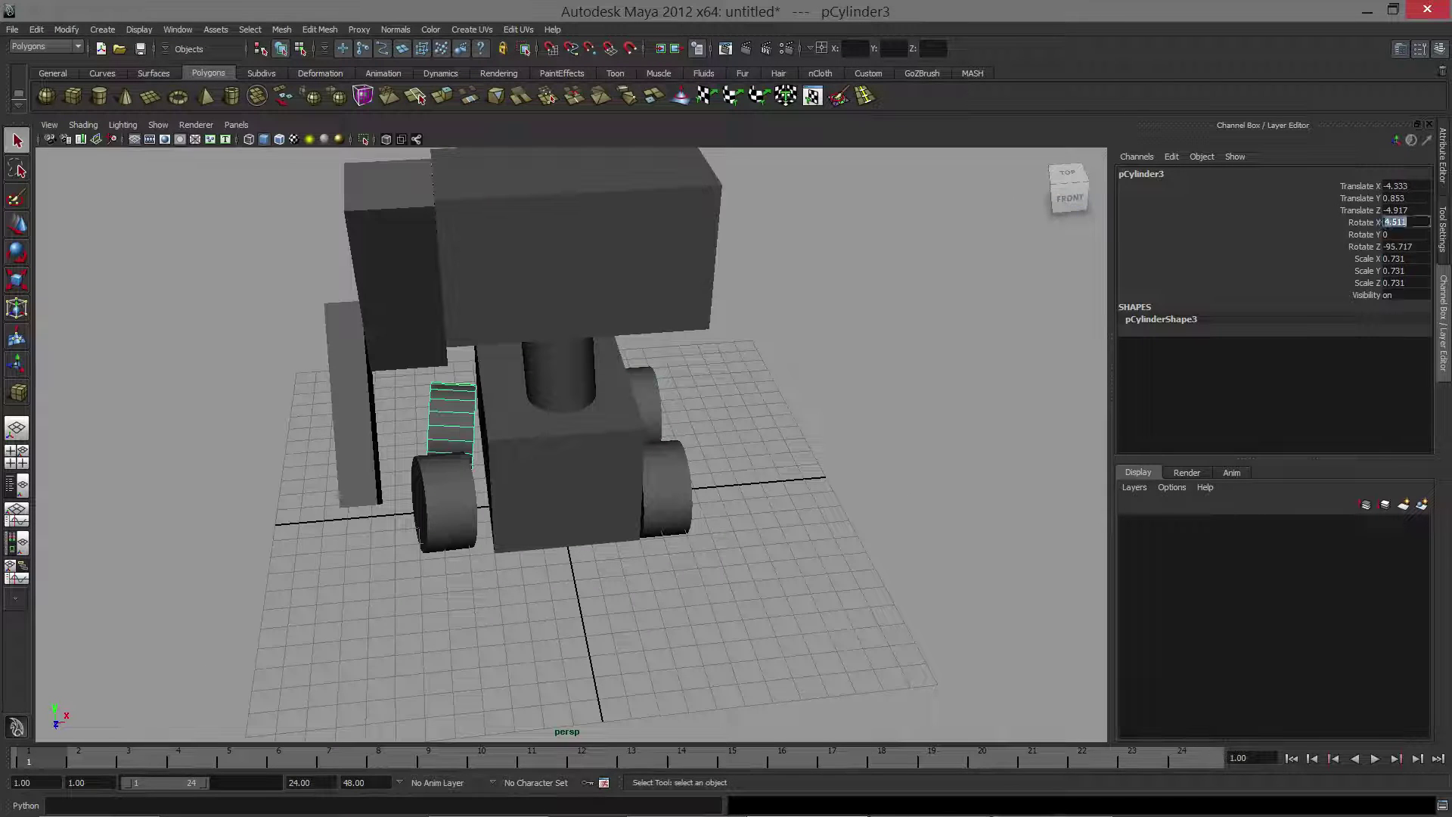
pyautogui.press('Tab')
pyautogui.press('Tab')
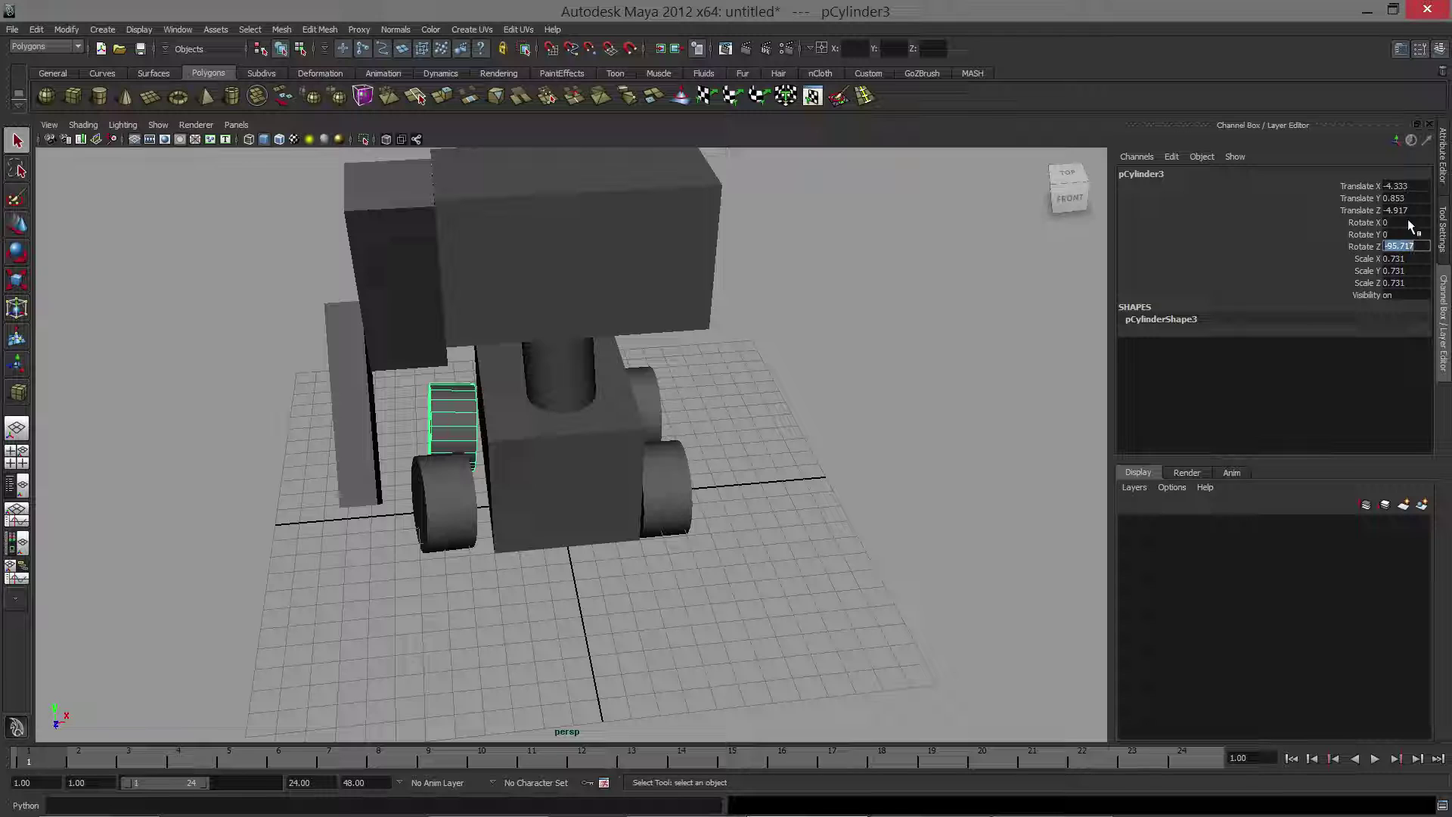
pyautogui.write('-90')
pyautogui.press('Tab')
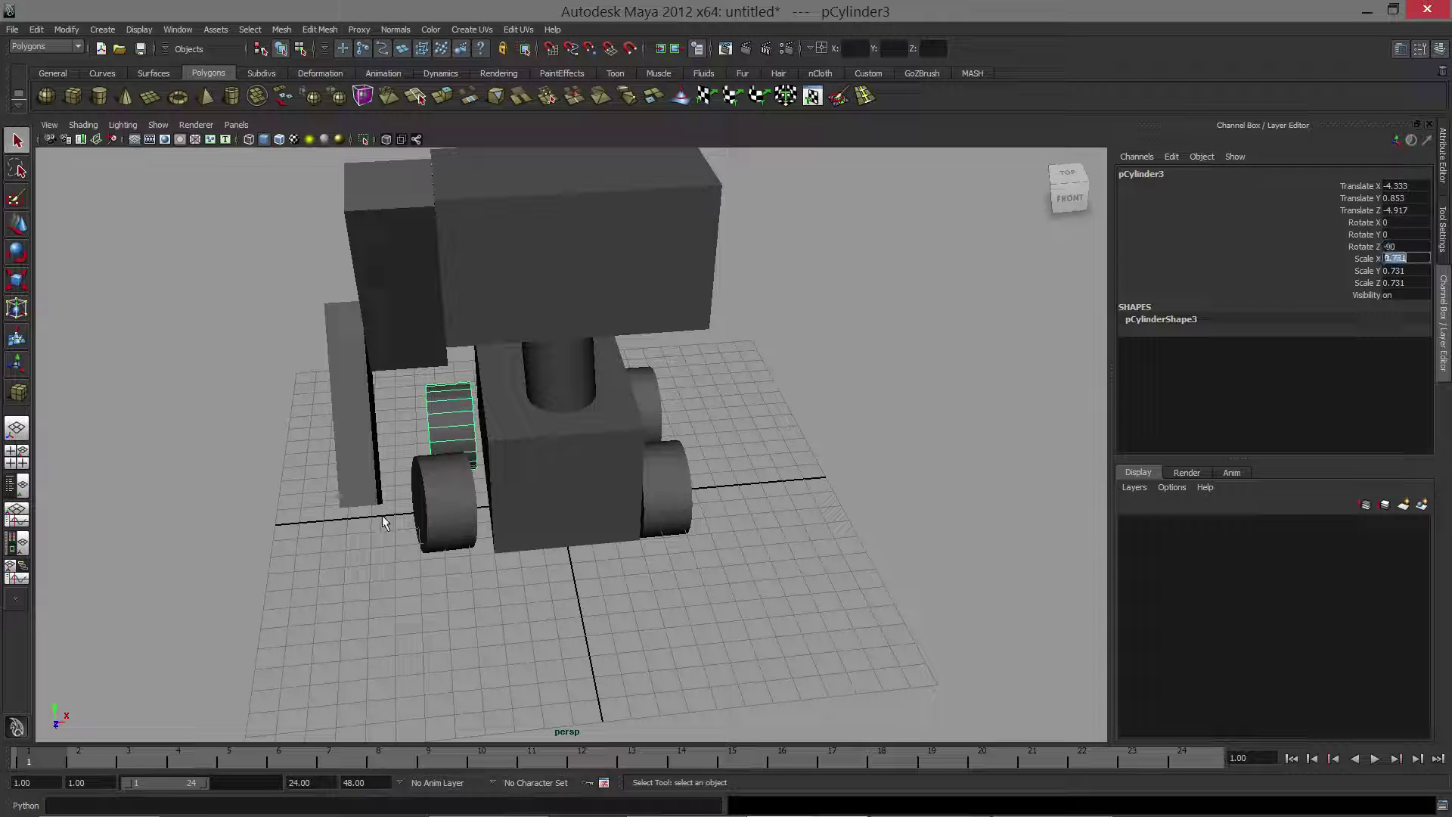
# Turn the front wheel pCylinder4 on the arm side around and set its Rotate X to exactly 180.
pyautogui.click(445, 499)
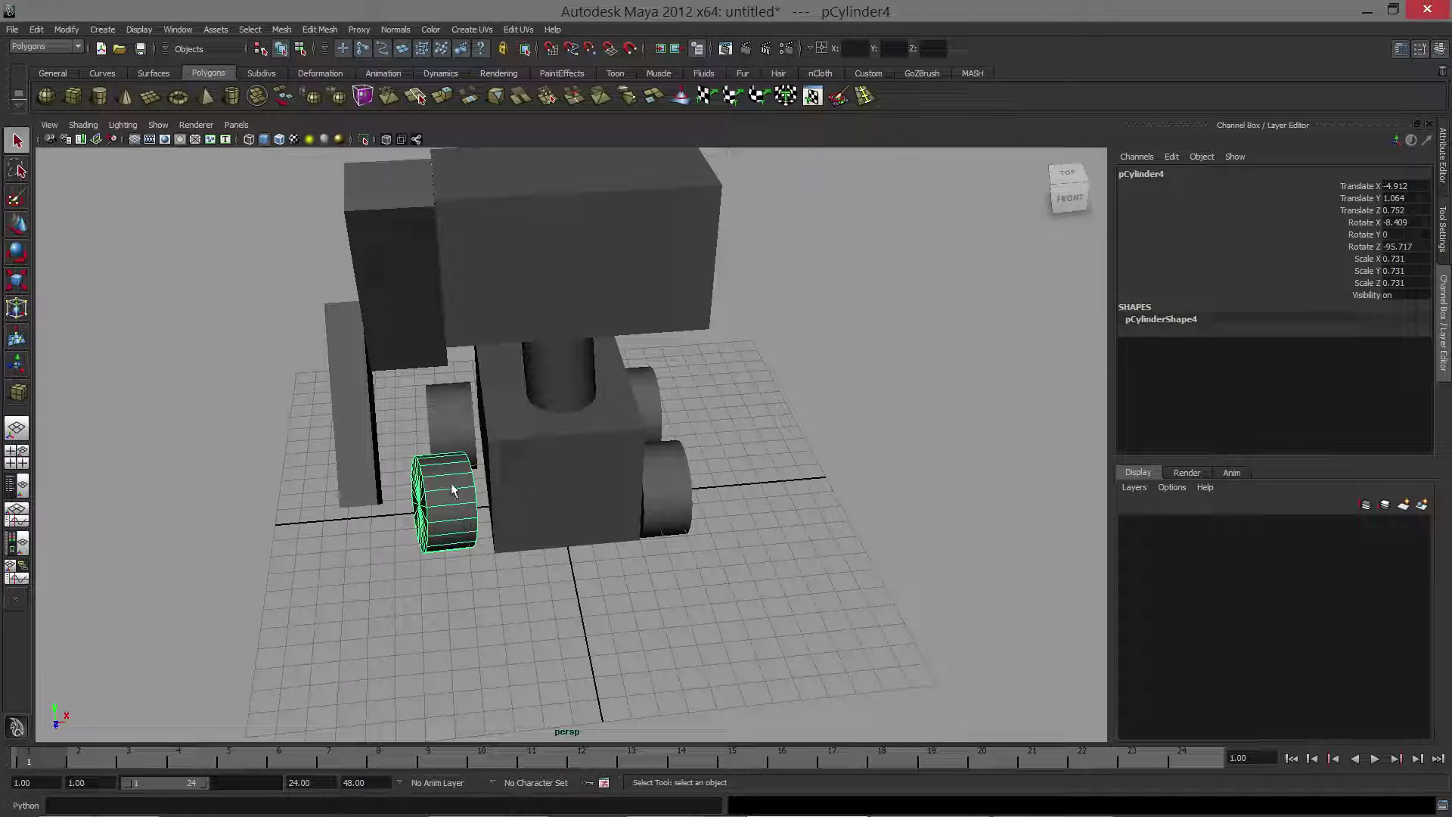
pyautogui.press('e')
pyautogui.moveTo(423, 491); pyautogui.dragTo(231, 485)
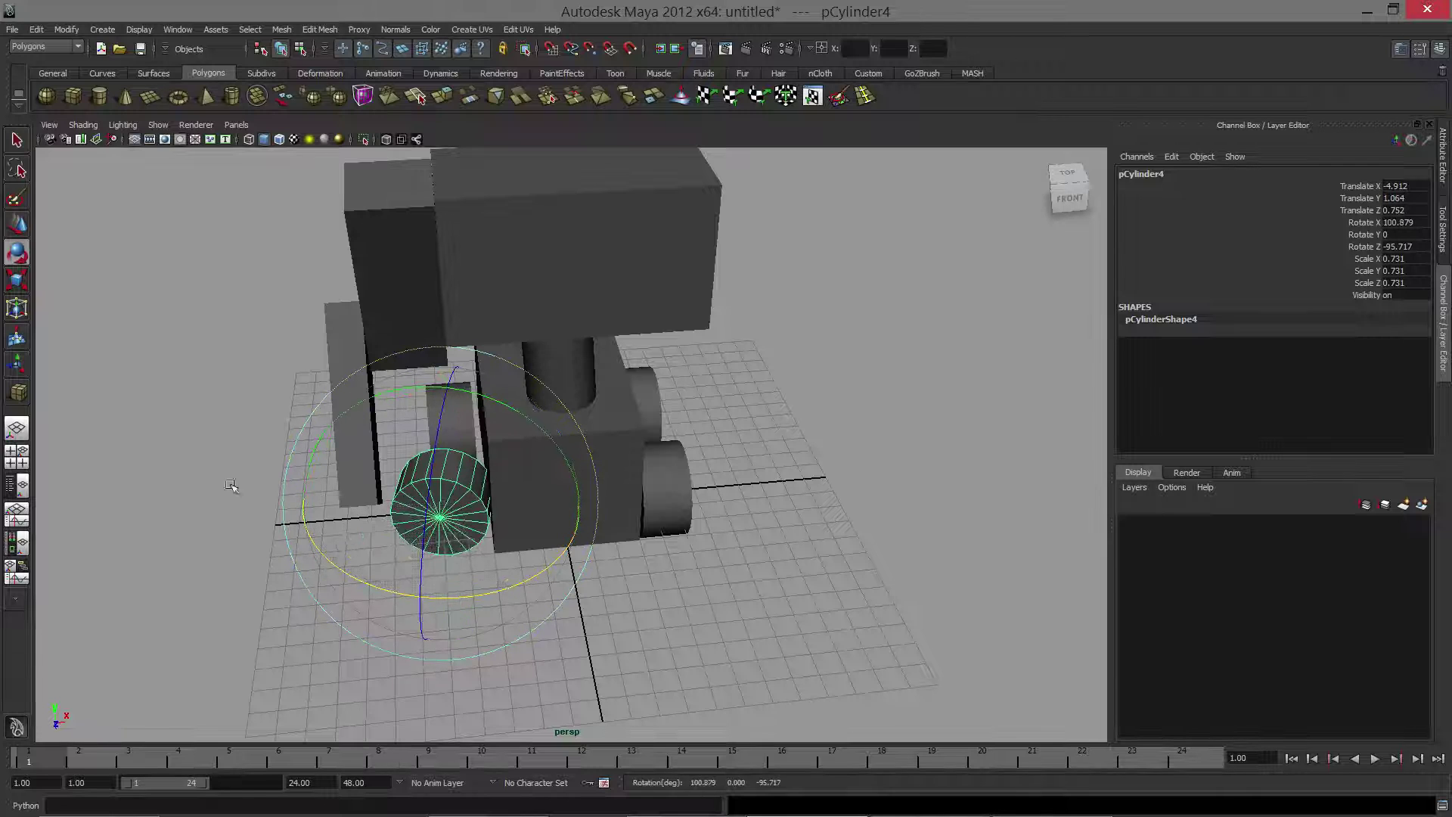
pyautogui.moveTo(540, 572)
pyautogui.mouseDown()
pyautogui.moveTo(318, 601)
pyautogui.moveTo(386, 598)
pyautogui.mouseUp()
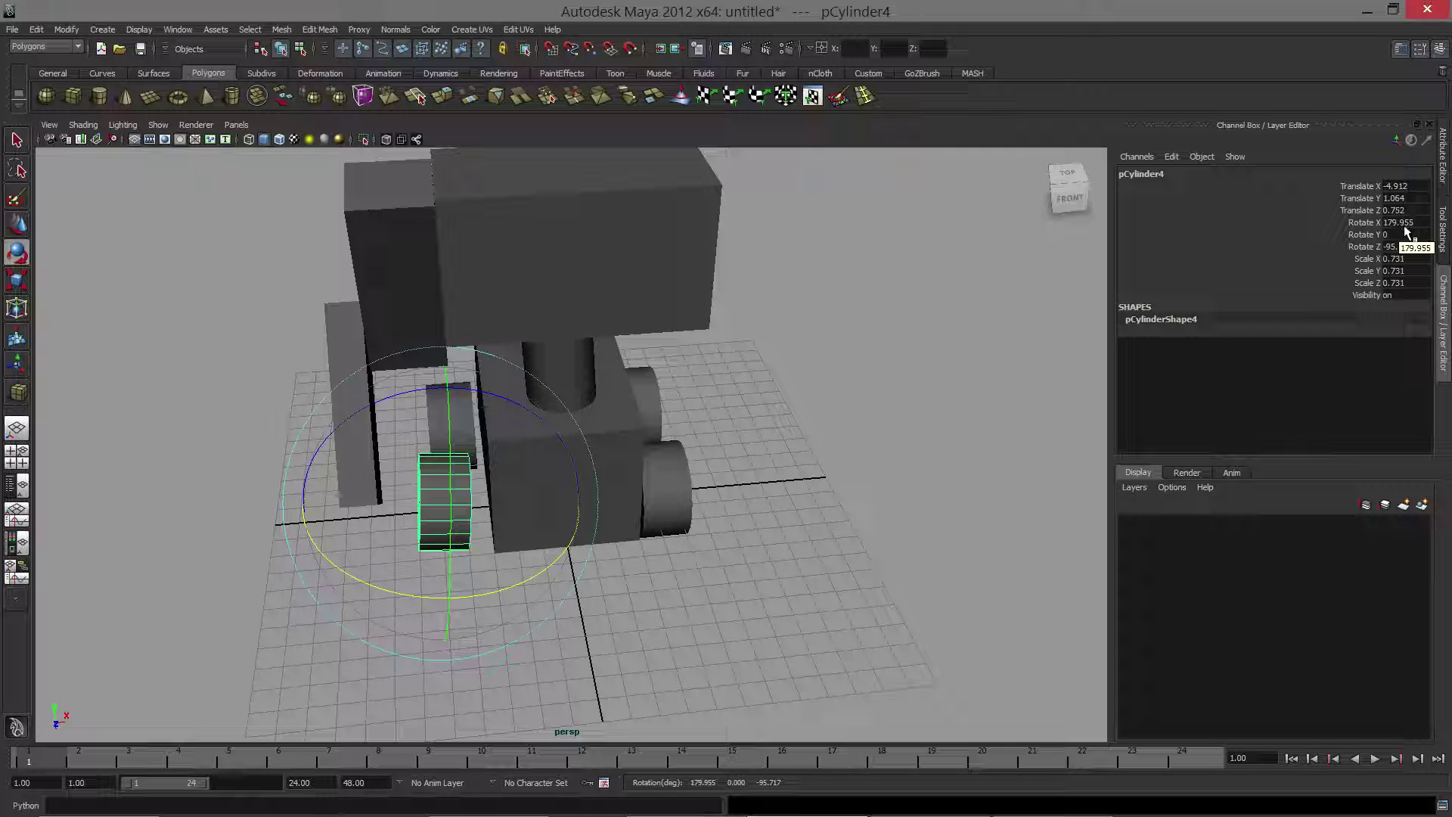
pyautogui.doubleClick(1425, 222)
pyautogui.write('180')
# Set the Rotate Z of the front wheel pCylinder4 to 90.
pyautogui.doubleClick(1411, 246)
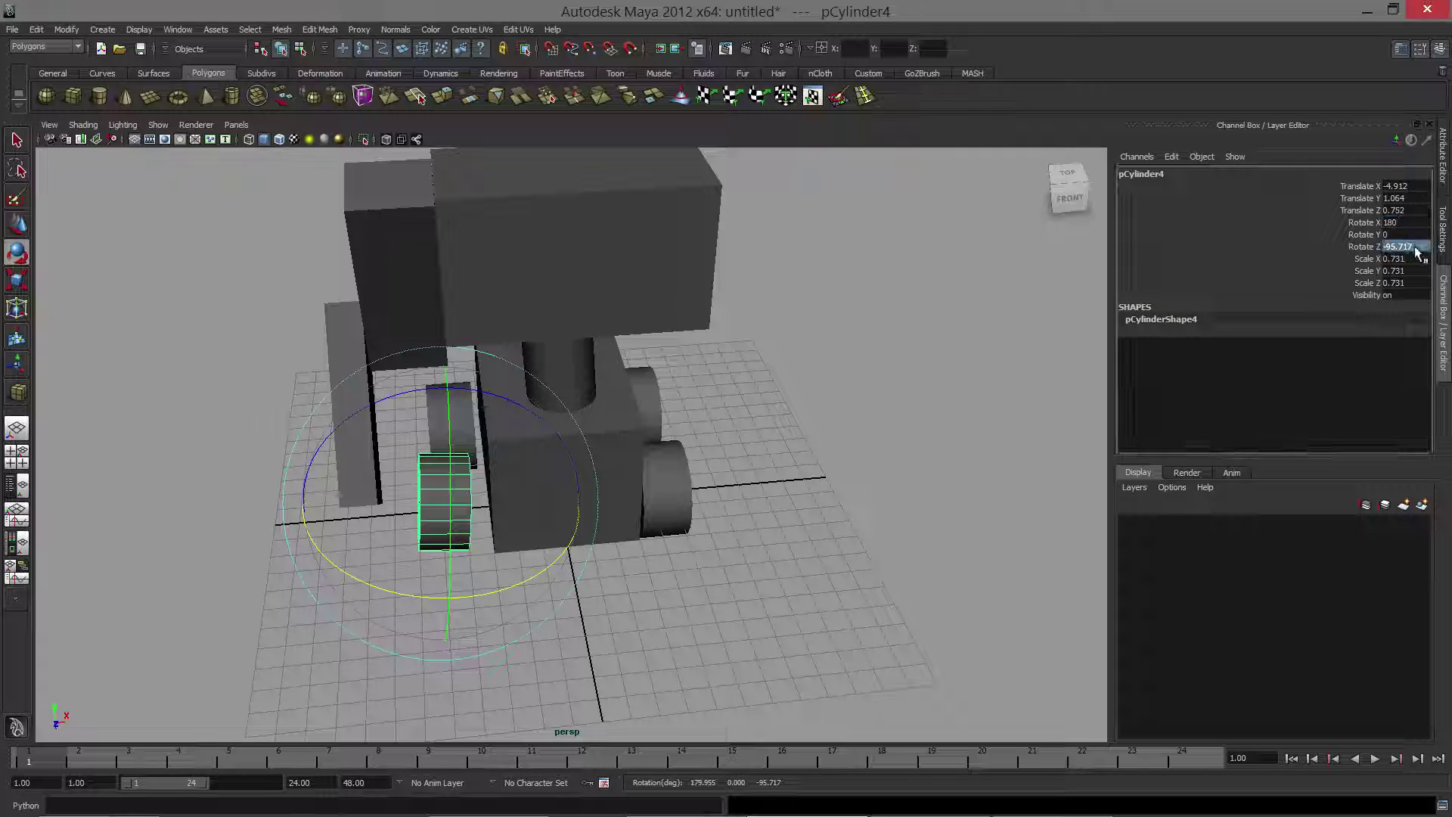
pyautogui.write('-93')
pyautogui.press('Return')
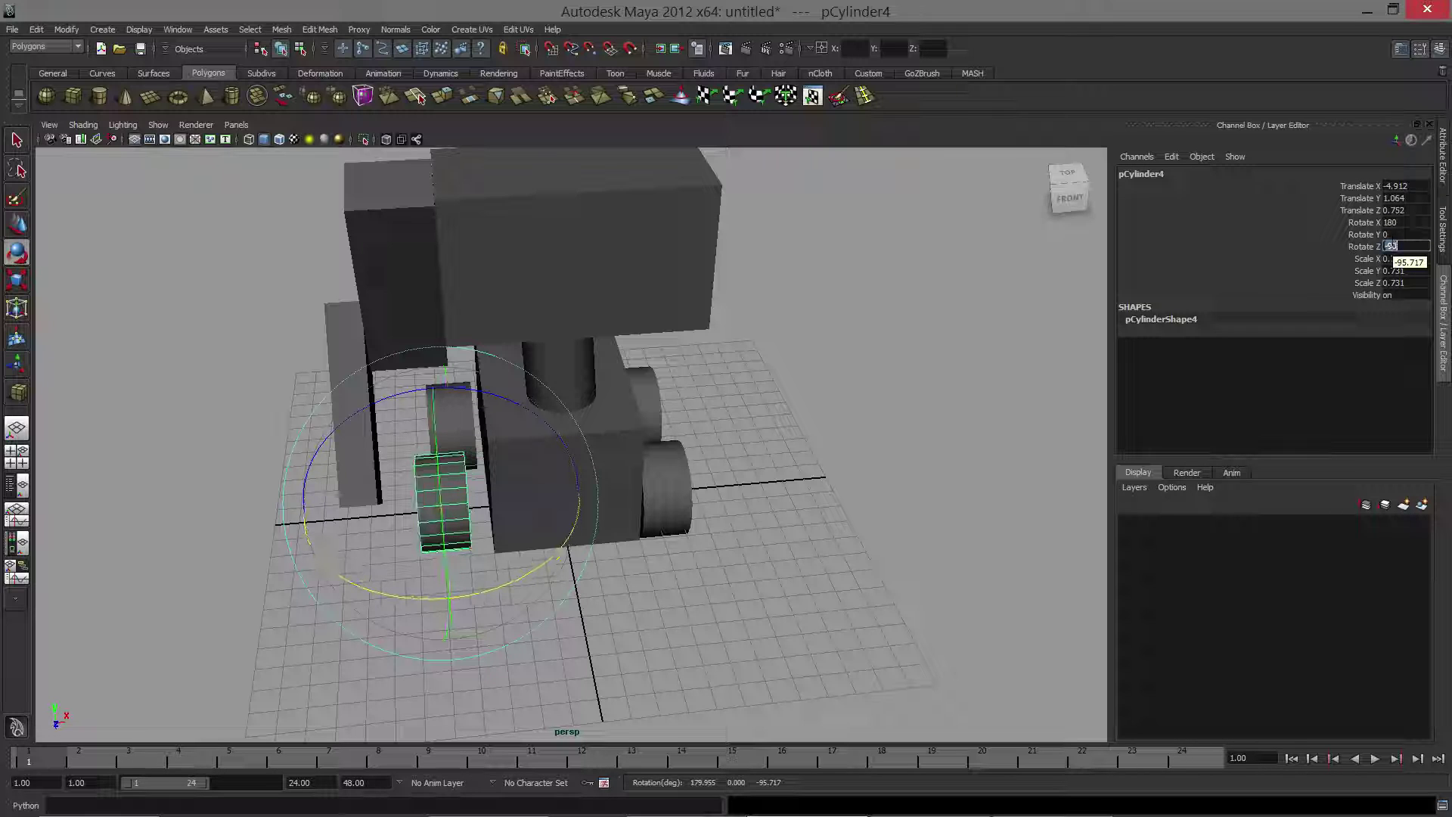
pyautogui.write('w')
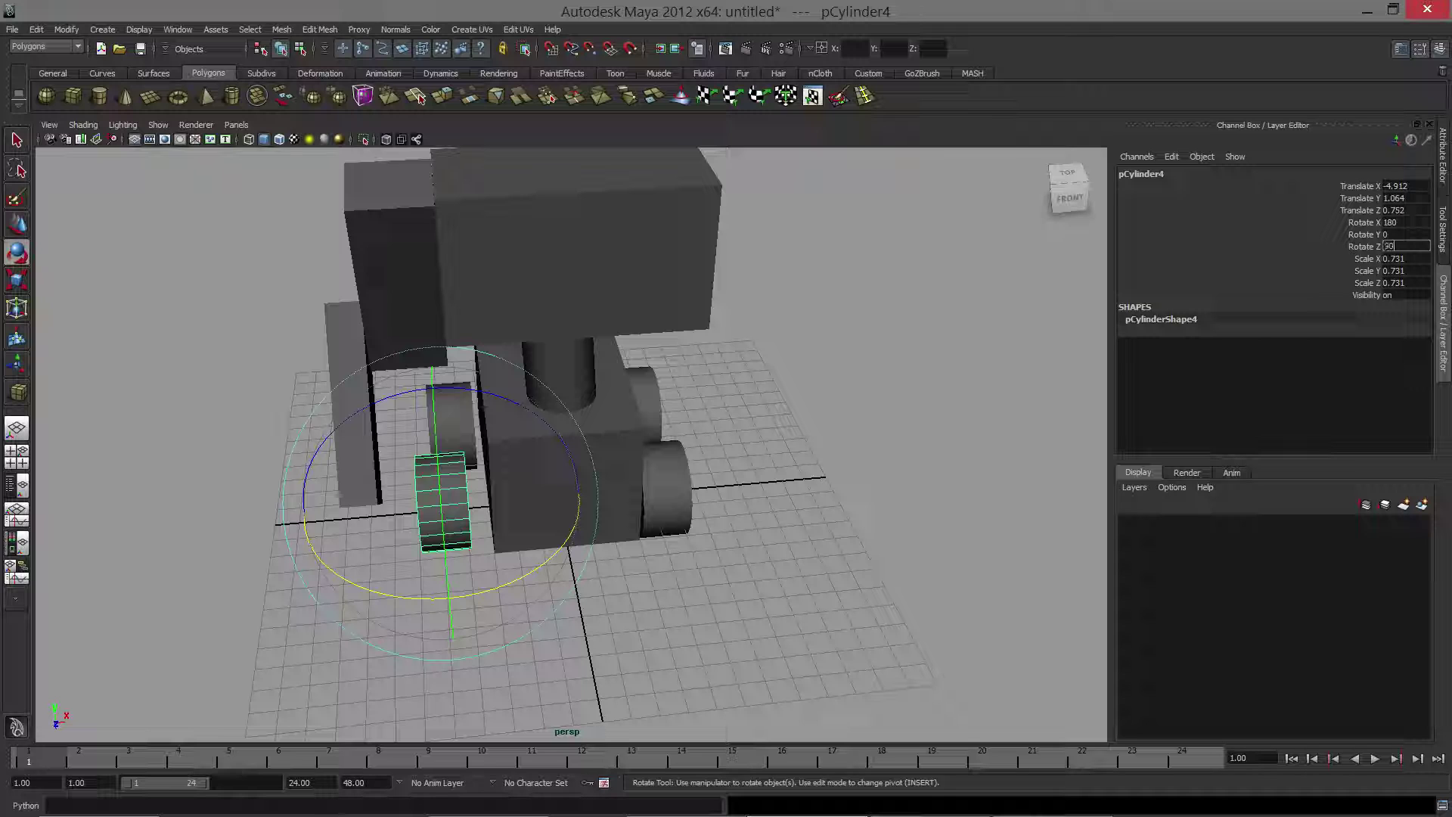
pyautogui.click(790, 398)
# Move the front wheel pCylinder4 sideways toward the body, to a Translate X of about -4.216.
pyautogui.click(467, 512)
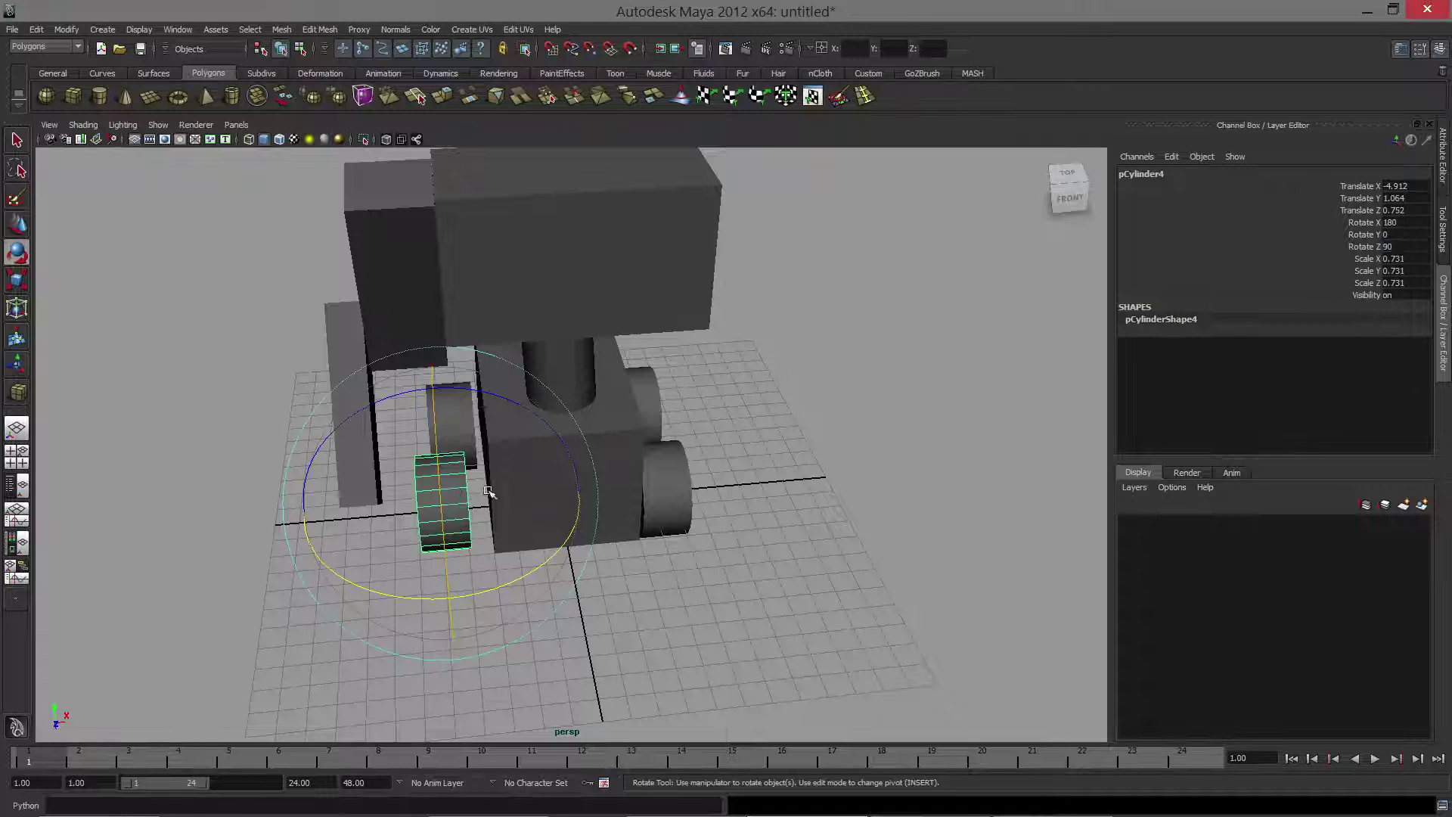
pyautogui.press('w')
pyautogui.moveTo(505, 504); pyautogui.dragTo(537, 493)
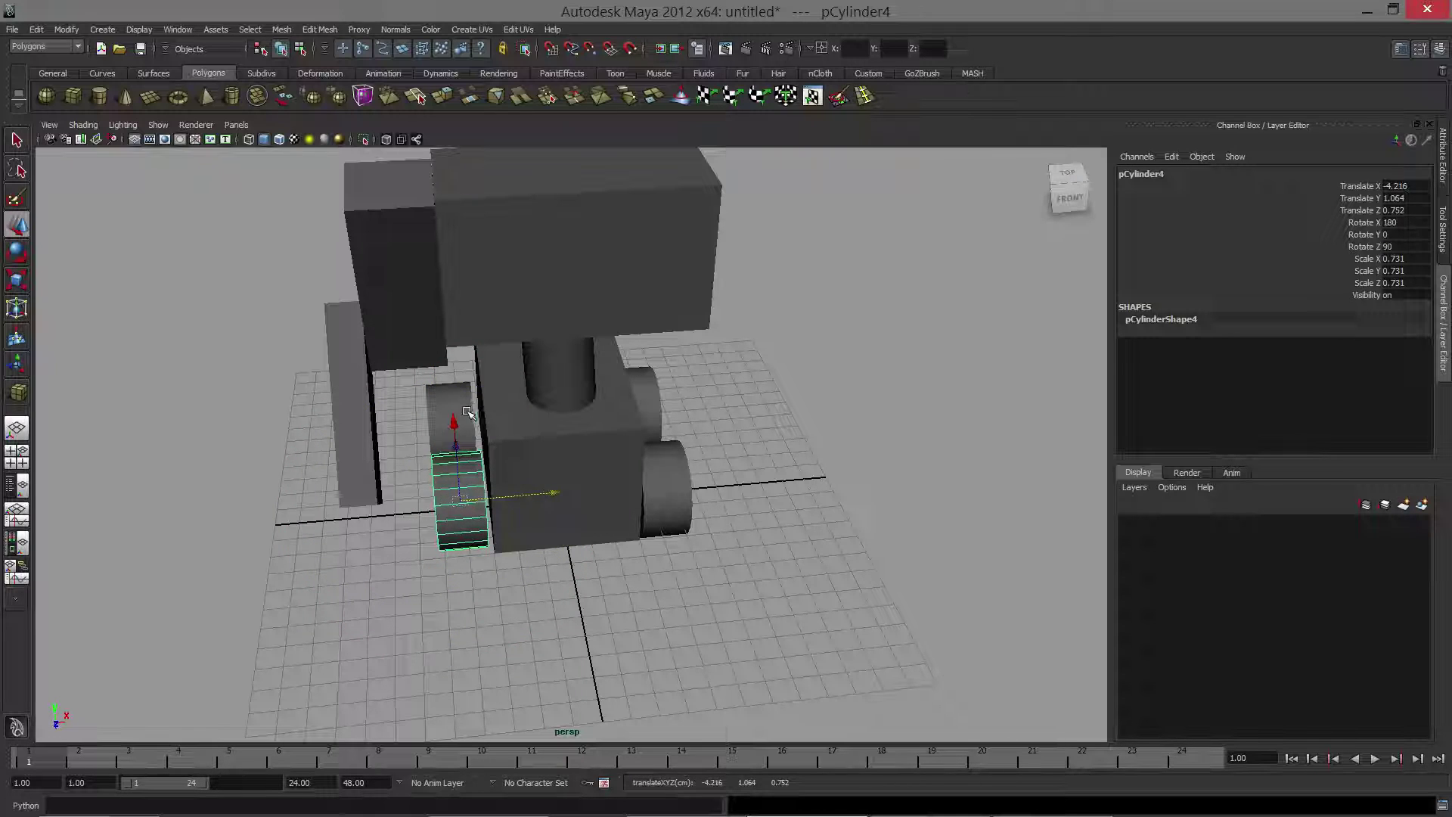
pyautogui.click(565, 421)
pyautogui.keyDown('alt'); pyautogui.moveTo(684, 409); pyautogui.dragTo(781, 383); pyautogui.keyUp('alt')
pyautogui.click(781, 382)
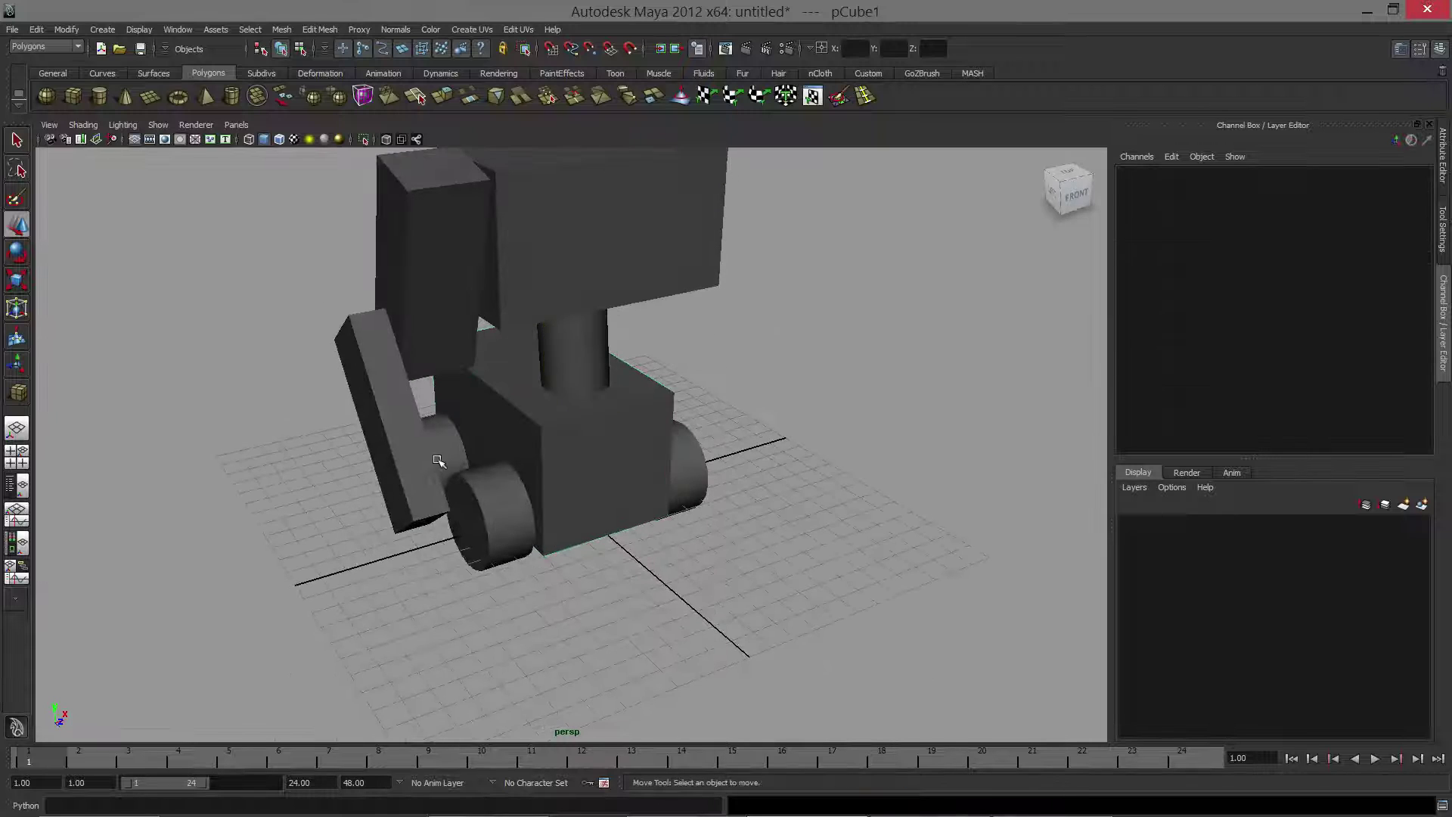
# Reposition the rear wheels beside the body, moving pCylinder3 to Translate X about -4.153 and pCylinder2 to about 4.312.
pyautogui.click(421, 463)
pyautogui.keyDown('alt'); pyautogui.moveTo(506, 441); pyautogui.dragTo(740, 445); pyautogui.keyUp('alt')
pyautogui.click(733, 579)
pyautogui.click(573, 526)
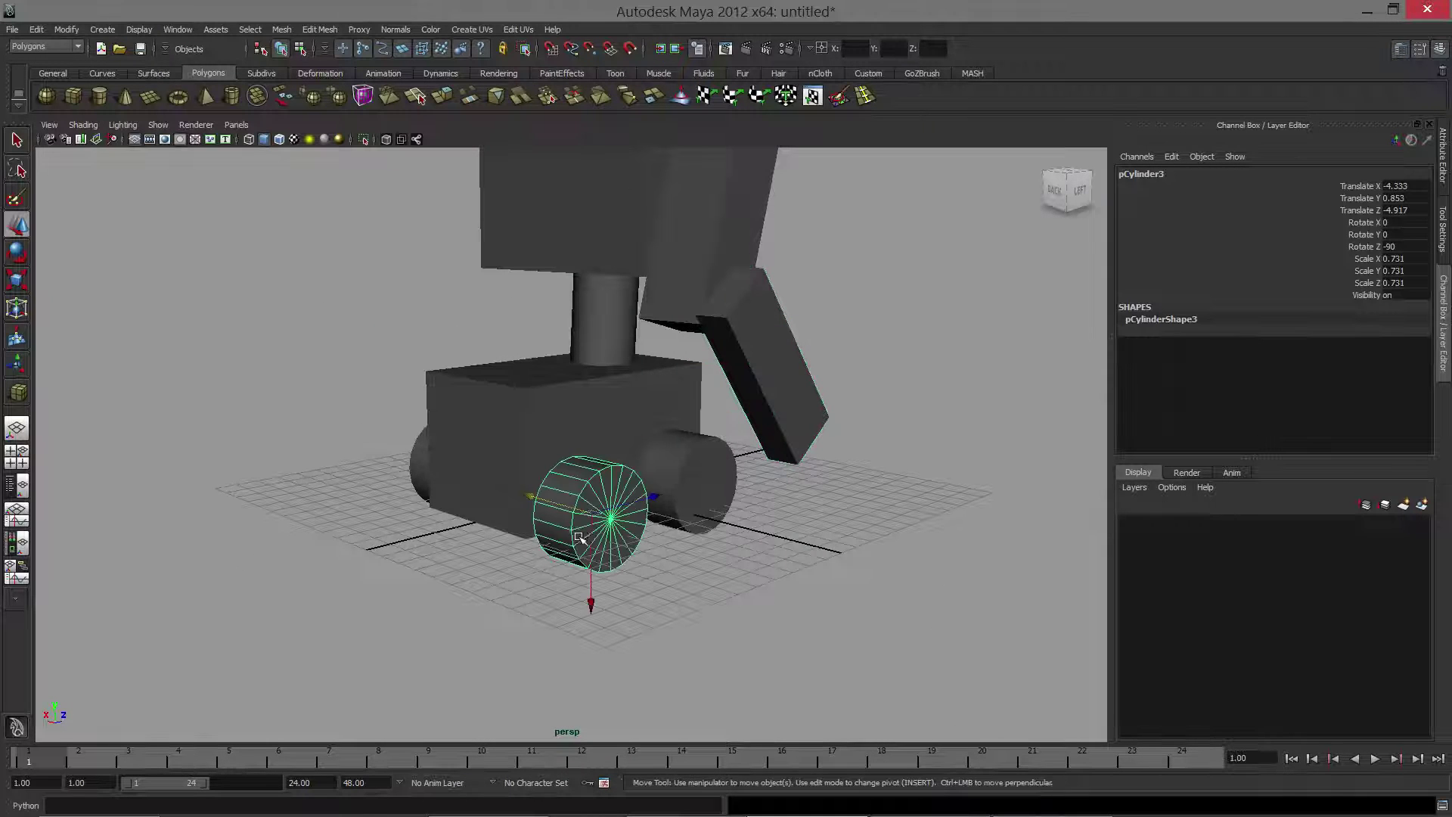
pyautogui.keyDown('alt'); pyautogui.moveTo(573, 526); pyautogui.dragTo(615, 509); pyautogui.keyUp('alt')
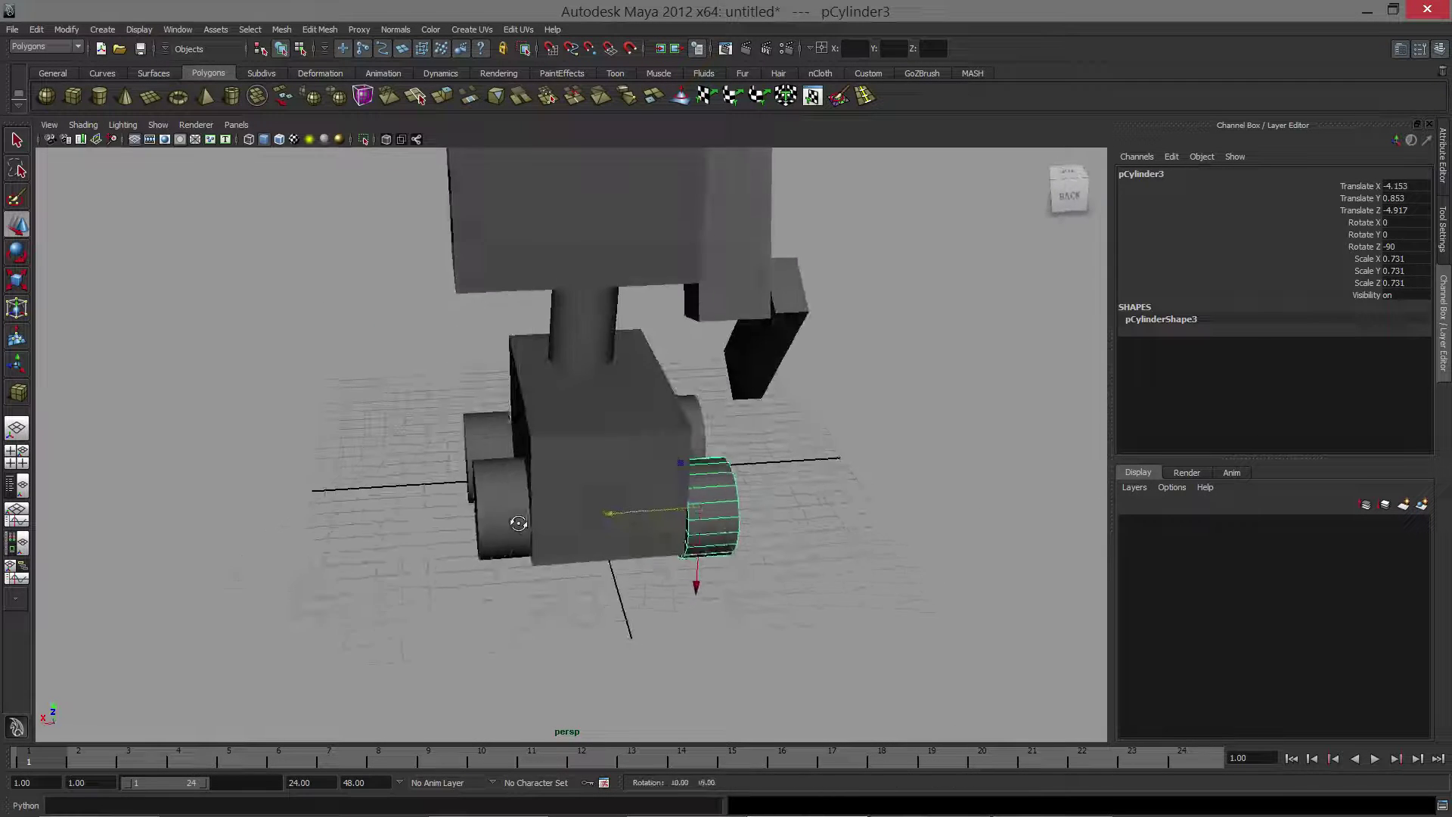
pyautogui.click(516, 513)
pyautogui.moveTo(431, 507); pyautogui.dragTo(529, 450)
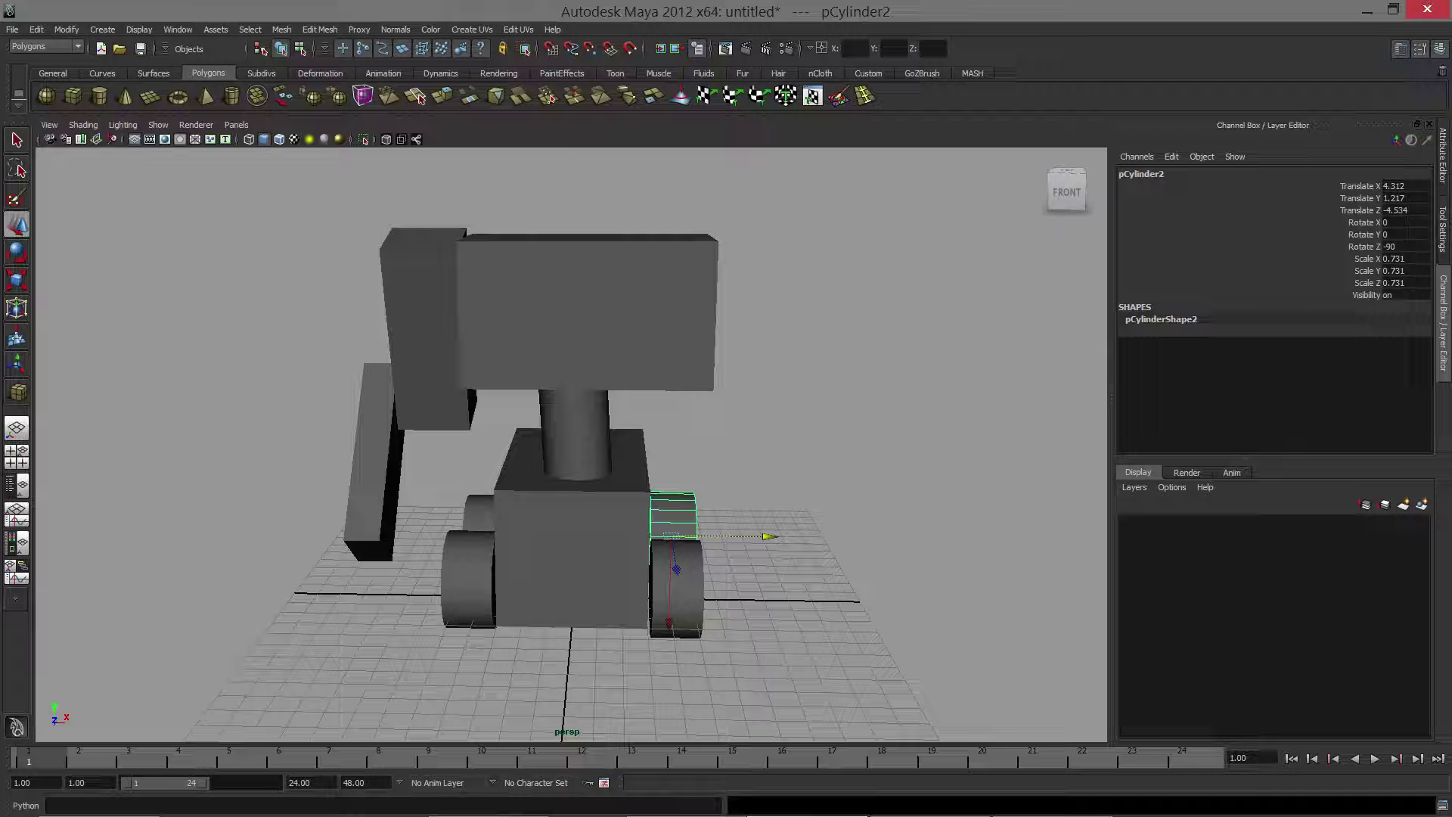
# Show the Outliner beside the perspective view and rename the front wheel pCylinder1 to Wheel.
pyautogui.click(17, 485)
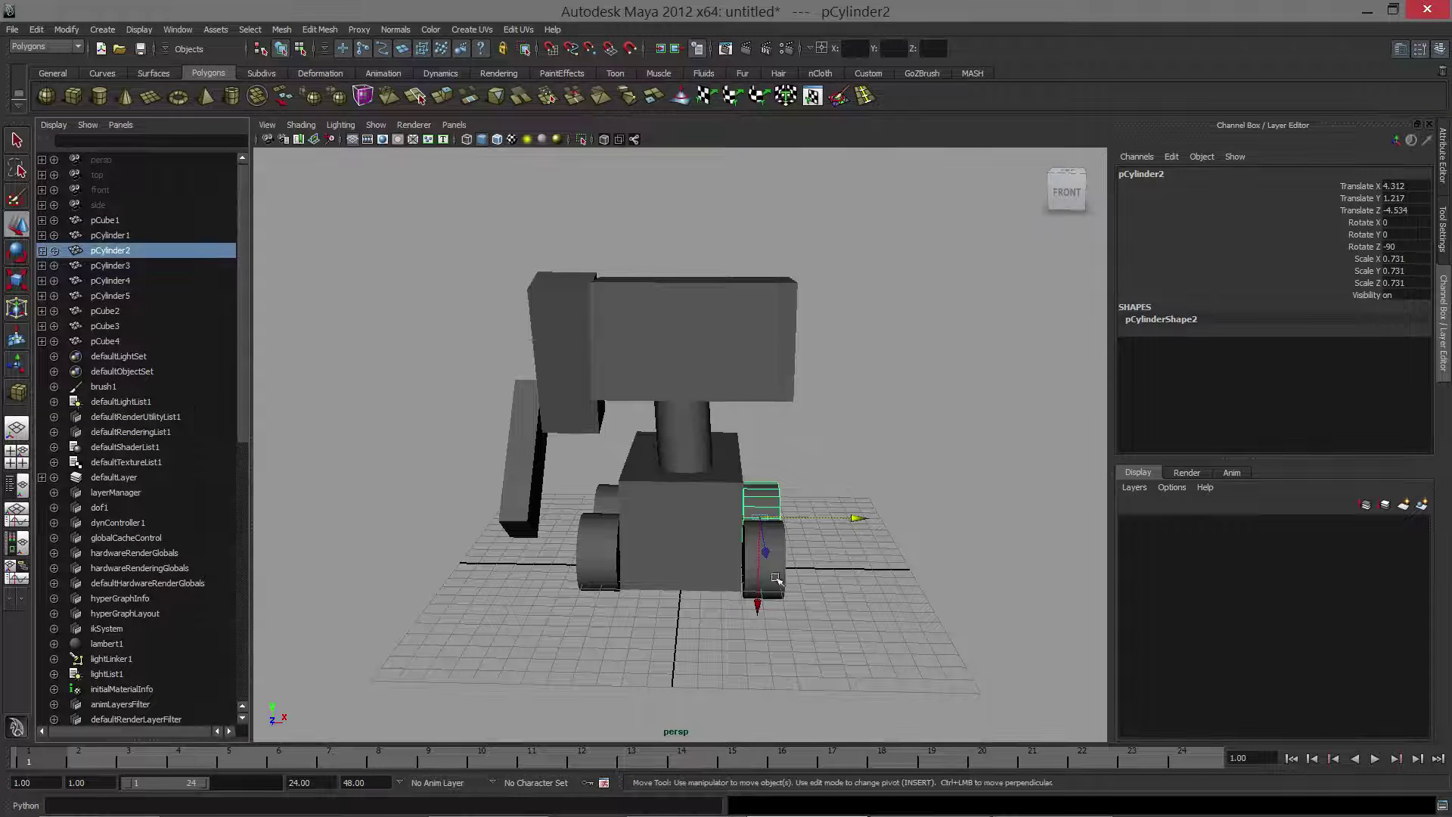
pyautogui.keyDown('alt'); pyautogui.moveTo(687, 544); pyautogui.dragTo(605, 517); pyautogui.keyUp('alt')
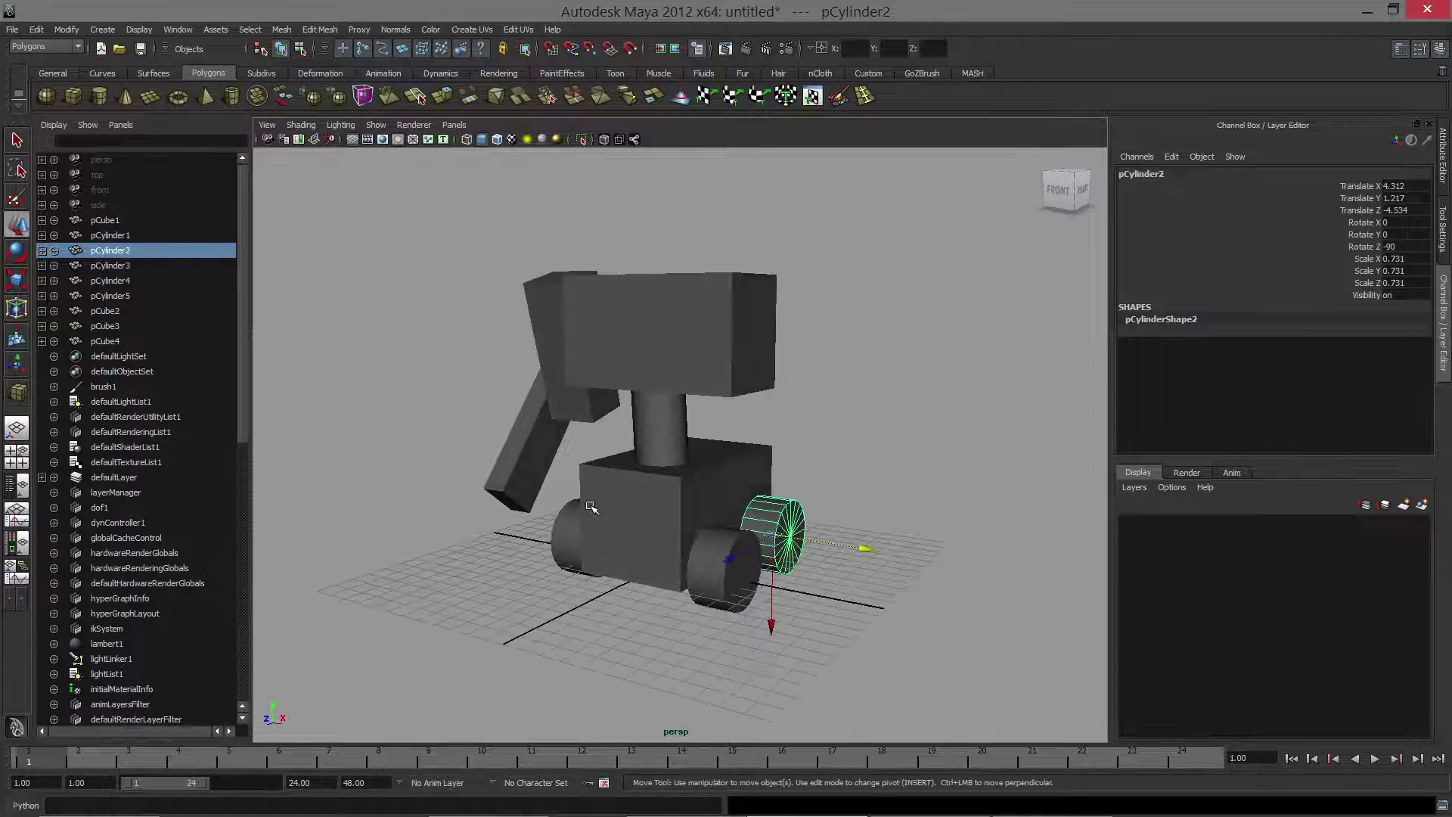
pyautogui.keyDown('alt'); pyautogui.moveTo(638, 457); pyautogui.dragTo(786, 532); pyautogui.keyUp('alt')
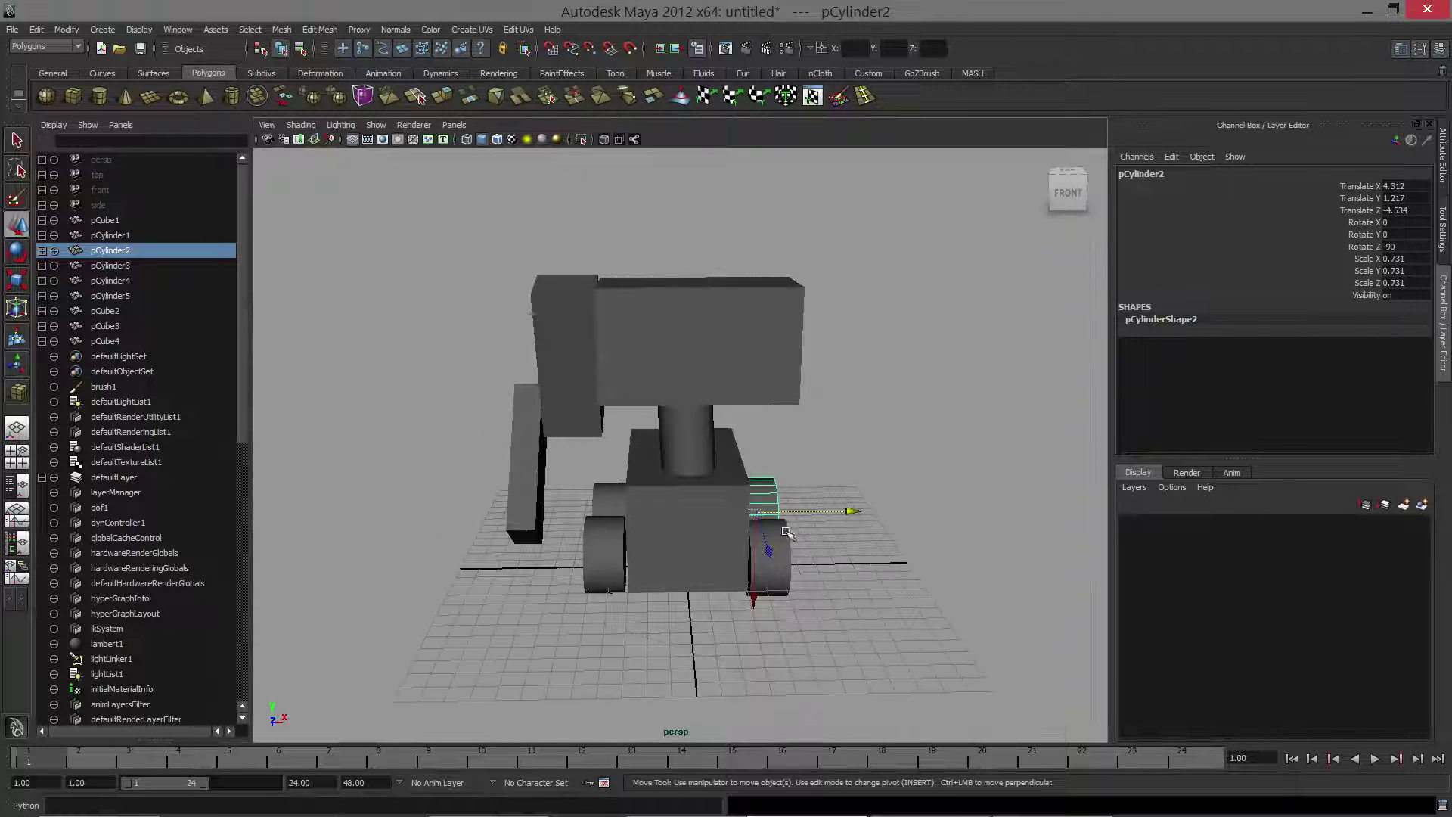
pyautogui.click(127, 237)
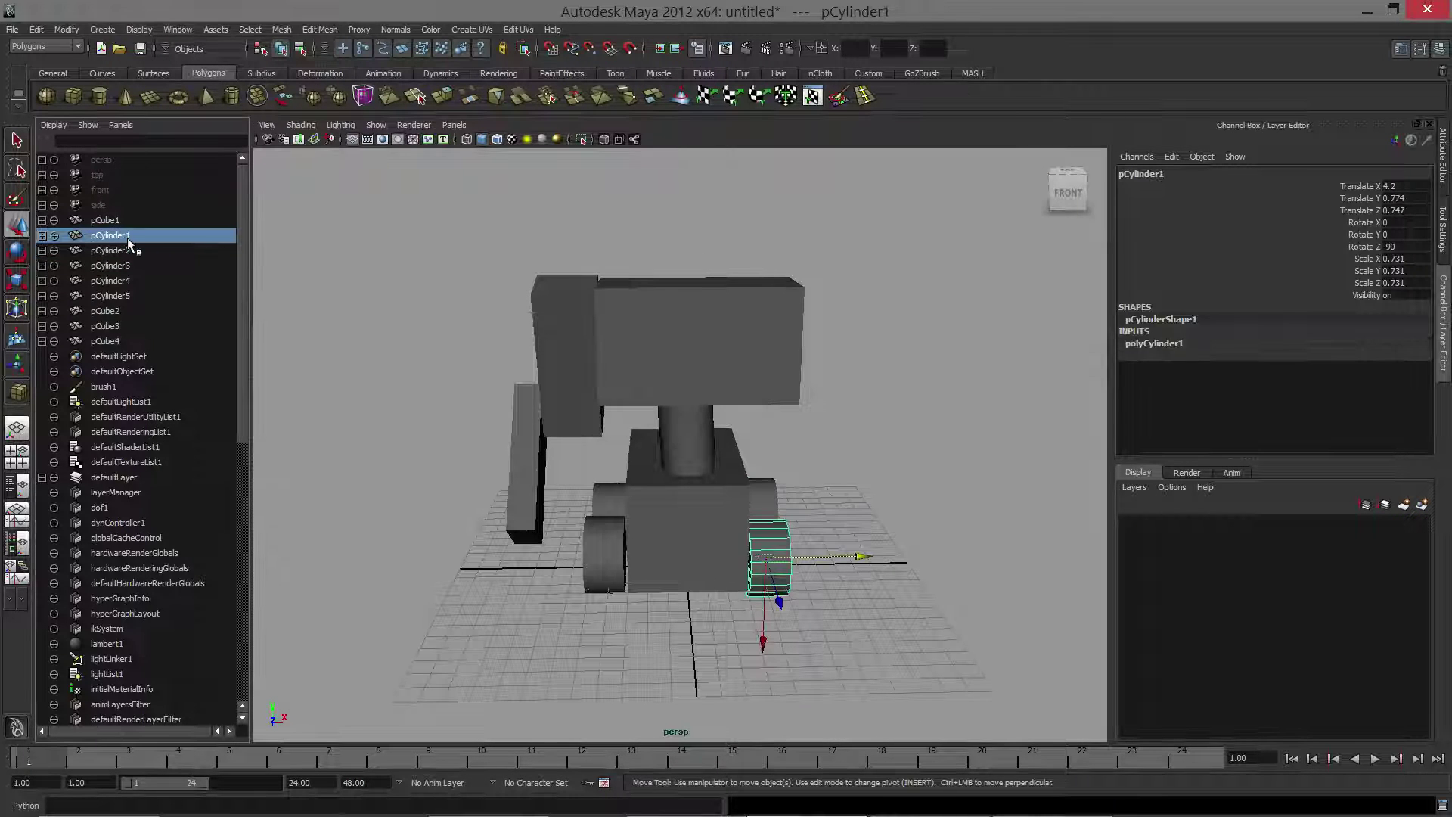
pyautogui.doubleClick(127, 237)
pyautogui.write('Wheel')
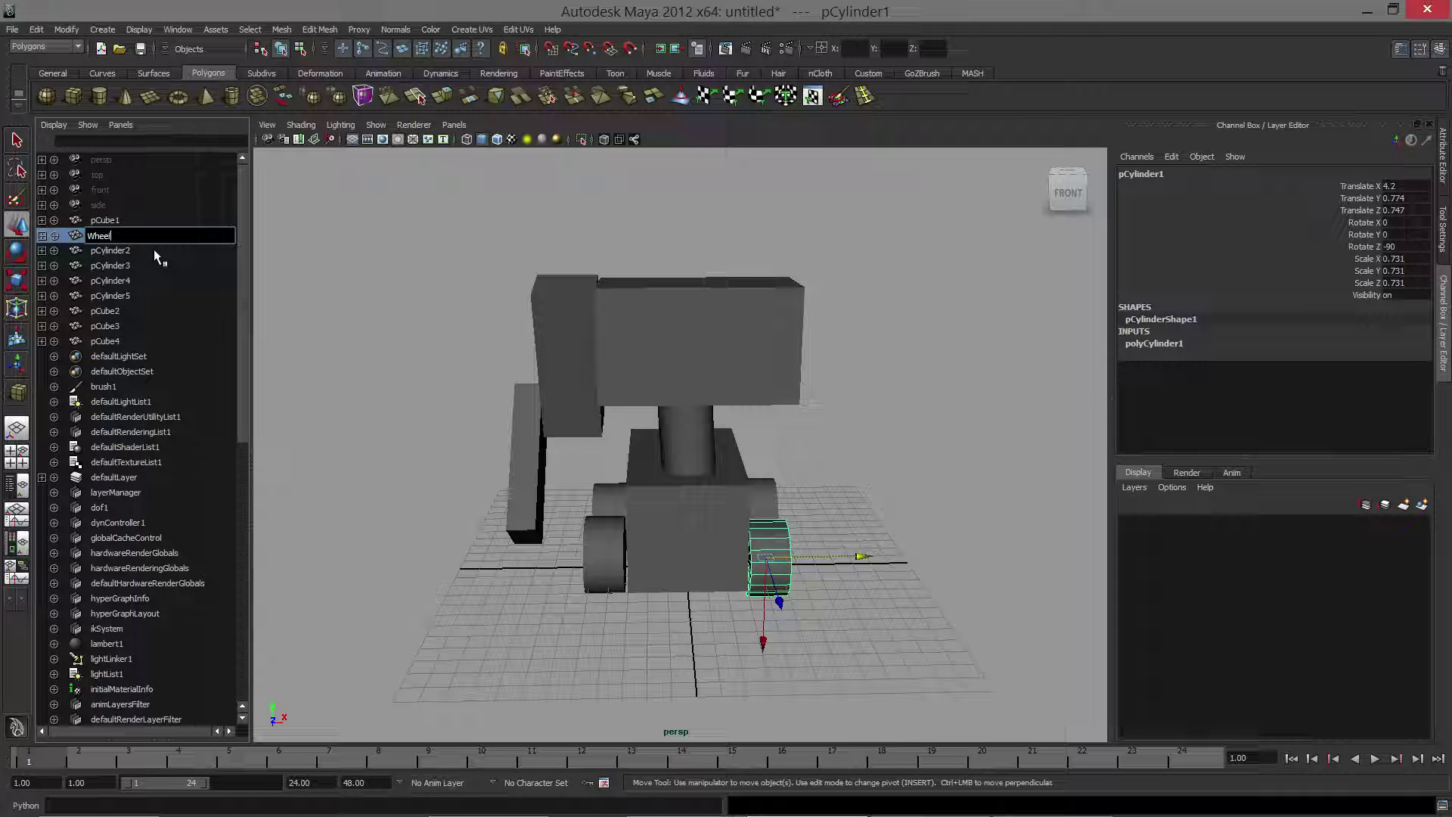
pyautogui.press('Return')
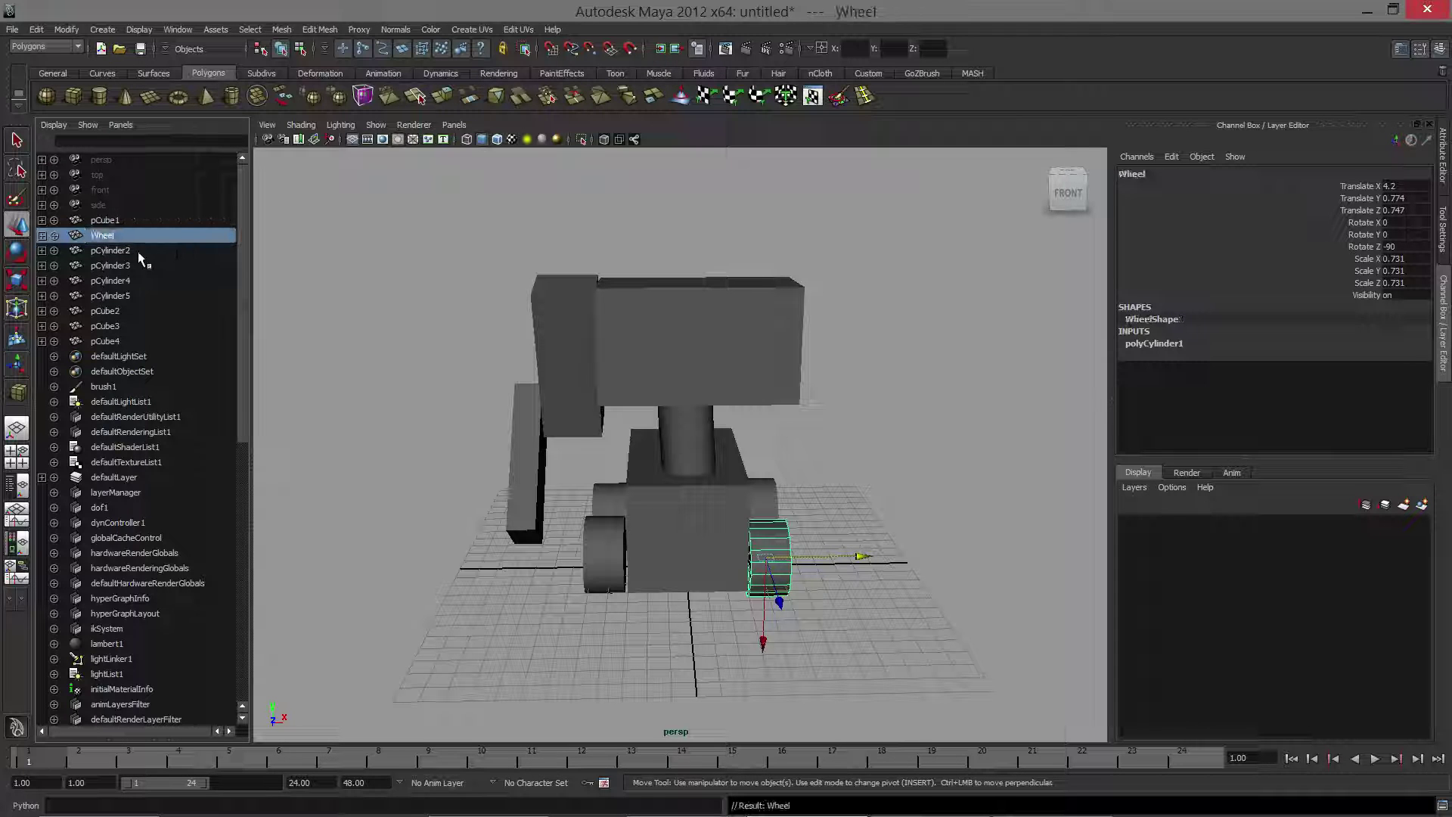
# Rename the rear wheels pCylinder2 and pCylinder3 to Wheel2 and Wheel3.
pyautogui.doubleClick(137, 251)
pyautogui.write('W')
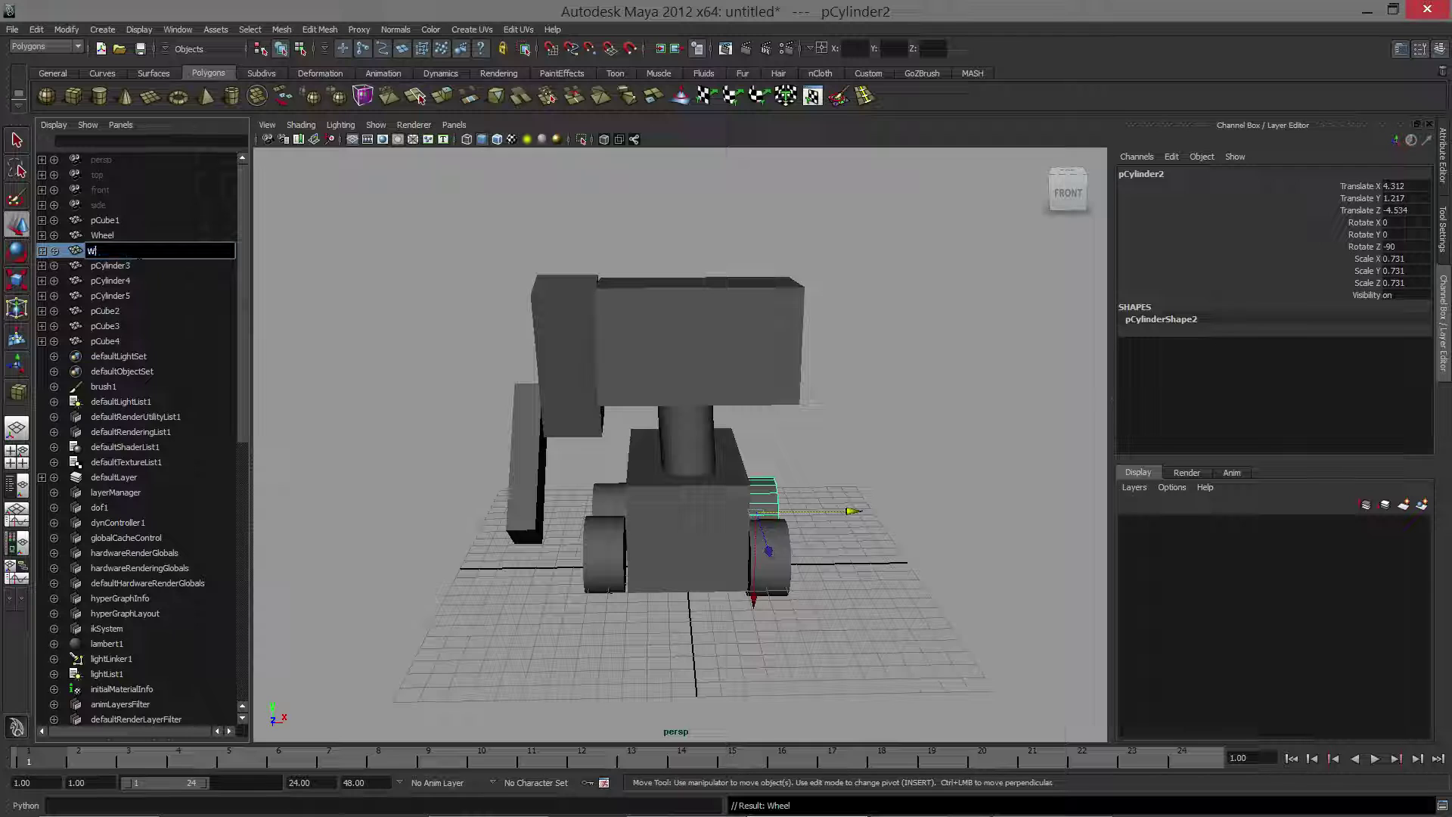
pyautogui.write('heel')
pyautogui.press('Return')
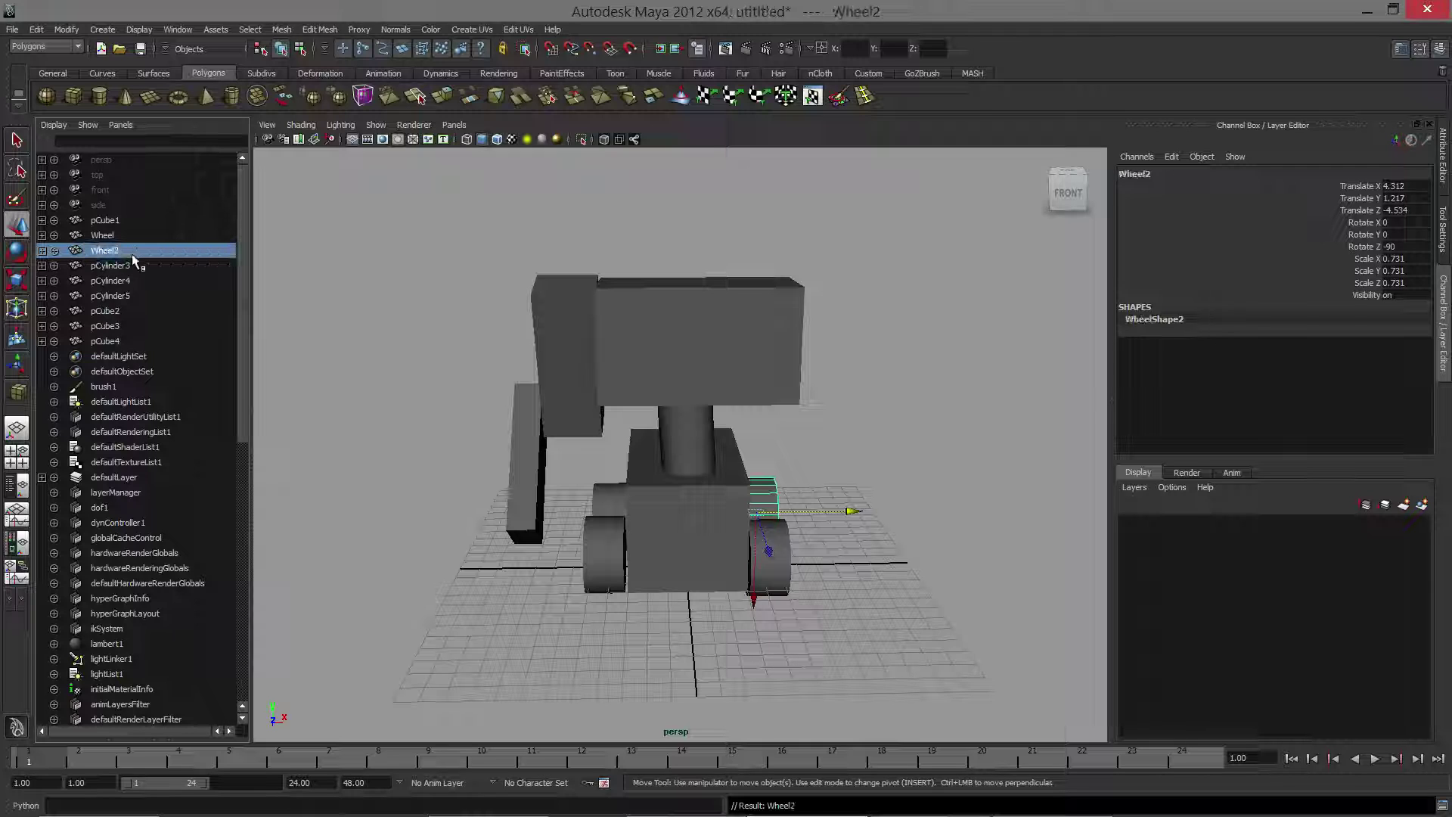
pyautogui.doubleClick(112, 267)
pyautogui.write('Hwe')
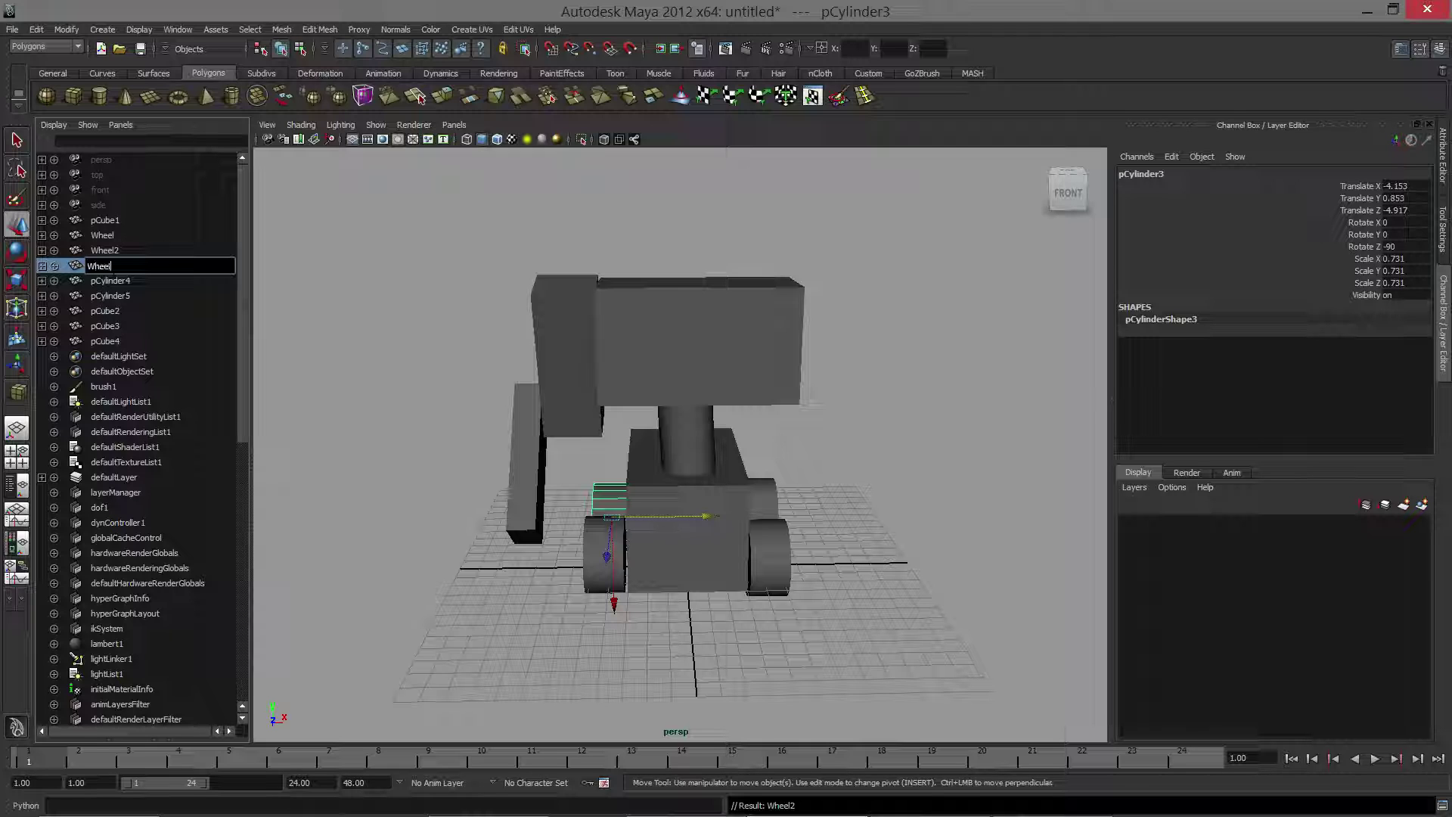
pyautogui.press('Return')
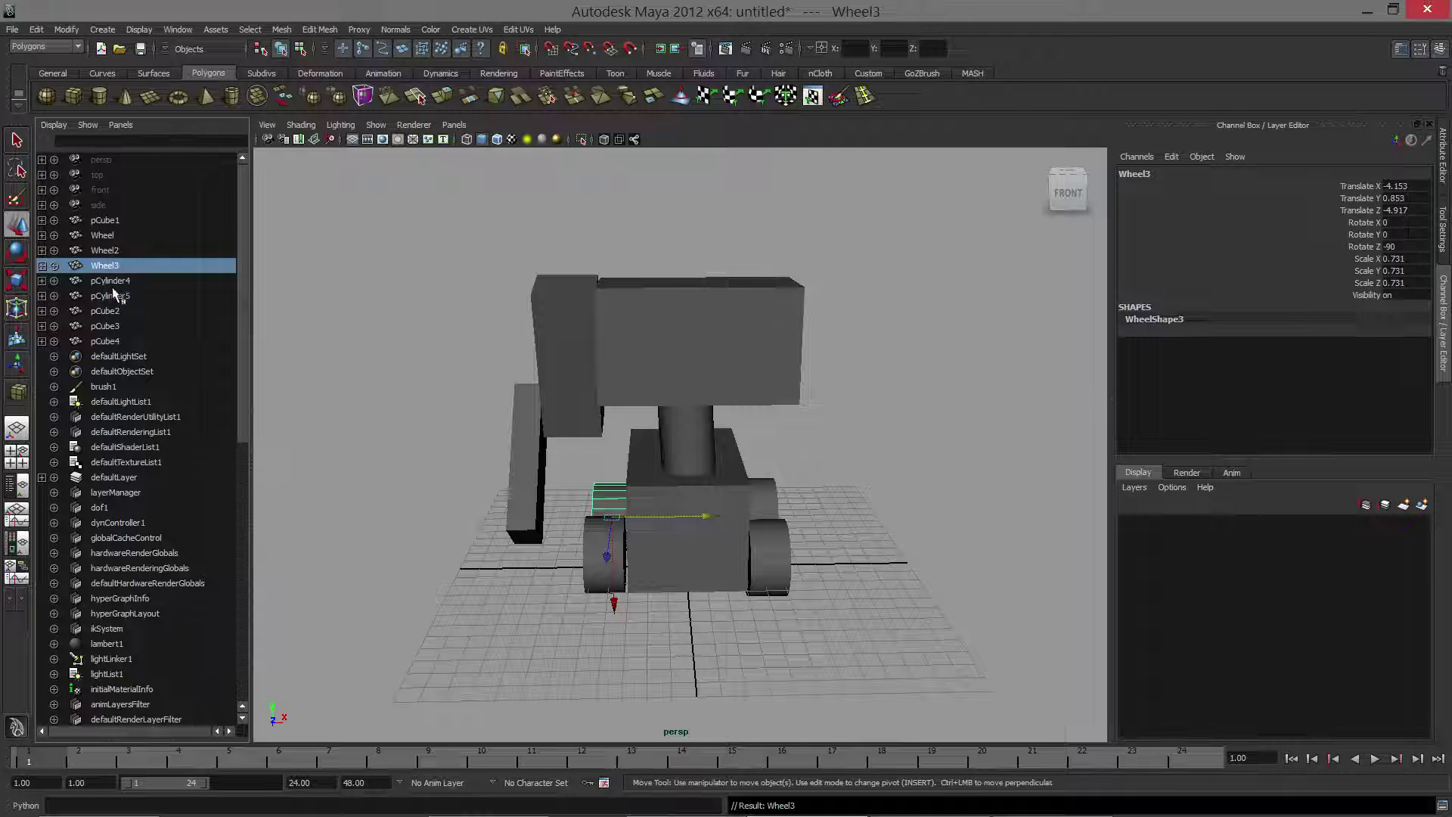
# Rename the remaining front wheel, pCylinder4, to Wheel5.
pyautogui.click(112, 296)
pyautogui.doubleClick(111, 281)
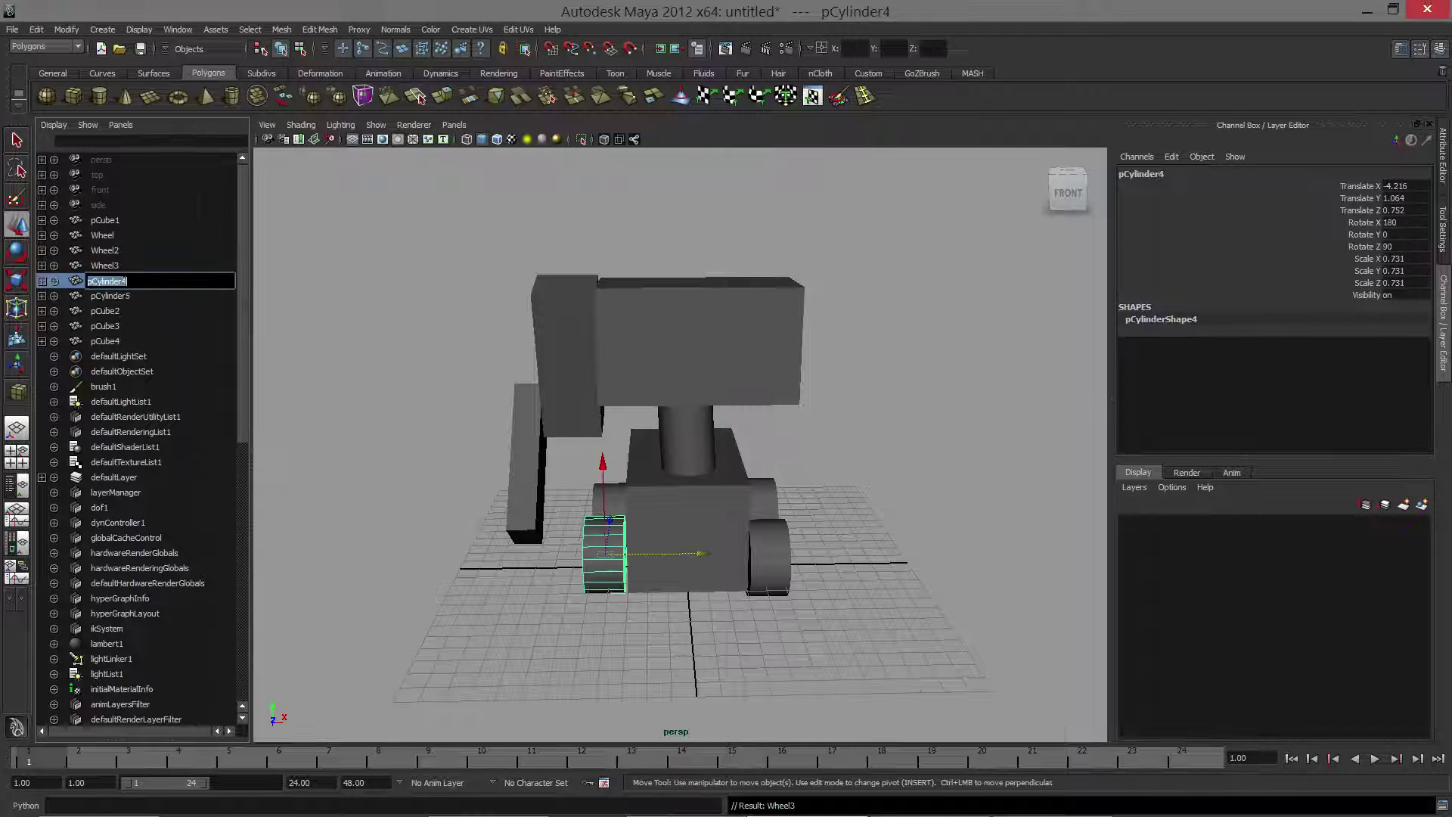
pyautogui.write('Wheel5')
pyautogui.press('Return')
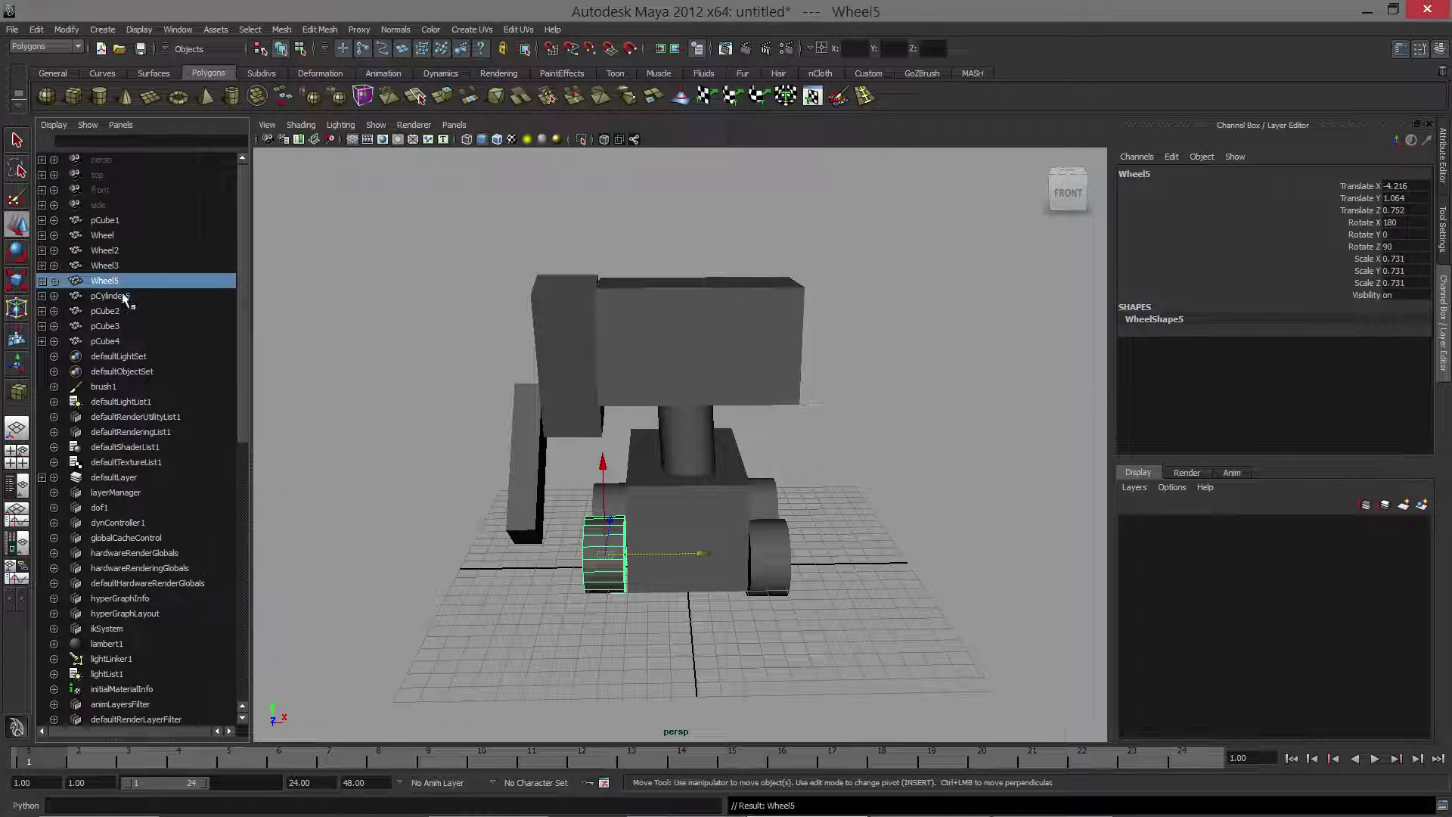
# Straighten the neck cylinder pCylinder5 by setting its Rotate Z to 0.
pyautogui.click(123, 299)
pyautogui.keyDown('alt'); pyautogui.moveTo(409, 314); pyautogui.dragTo(705, 452); pyautogui.keyUp('alt')
pyautogui.click(755, 440)
pyautogui.click(692, 419)
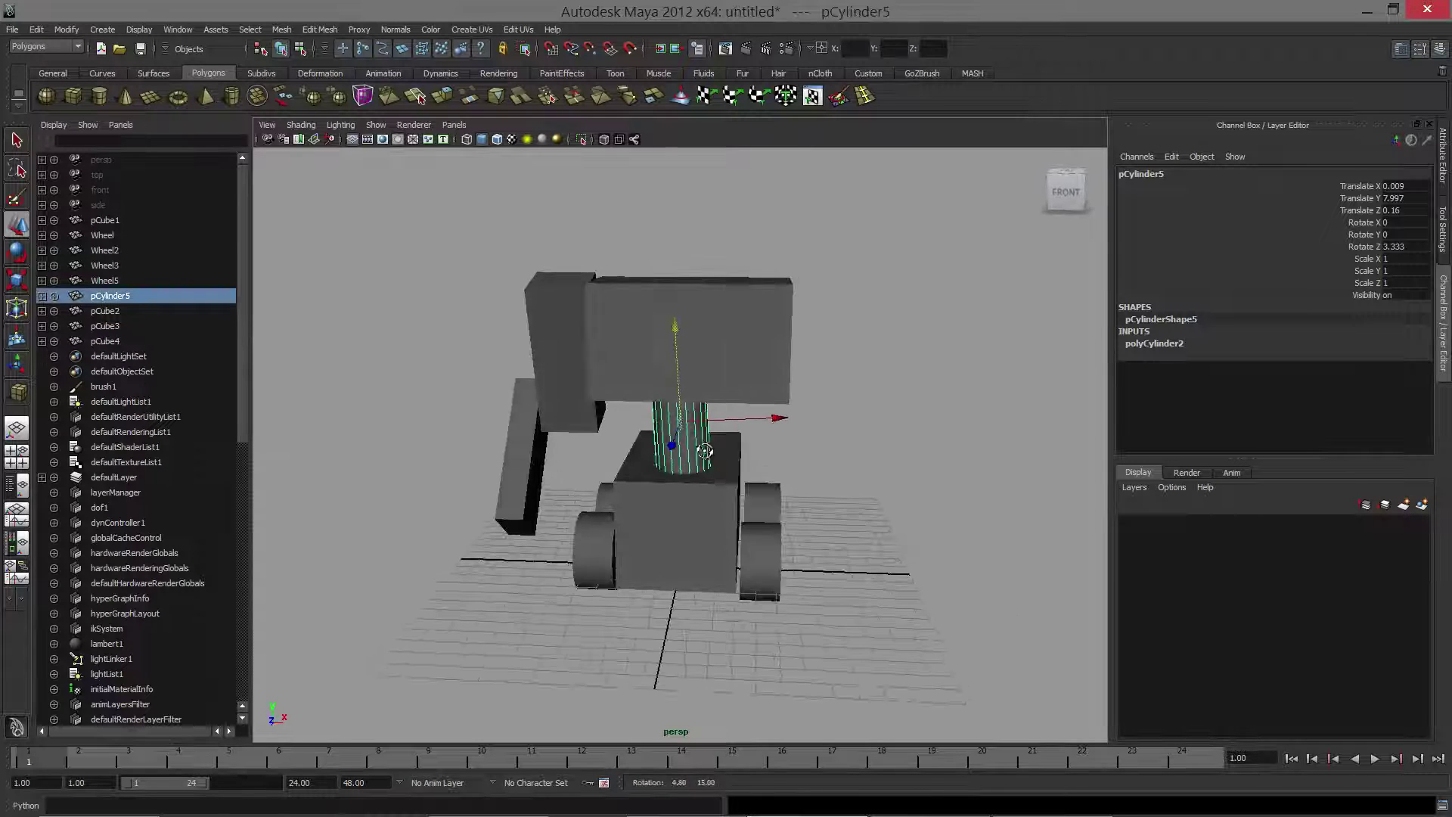
pyautogui.doubleClick(1393, 248)
pyautogui.write('0')
pyautogui.press('Return')
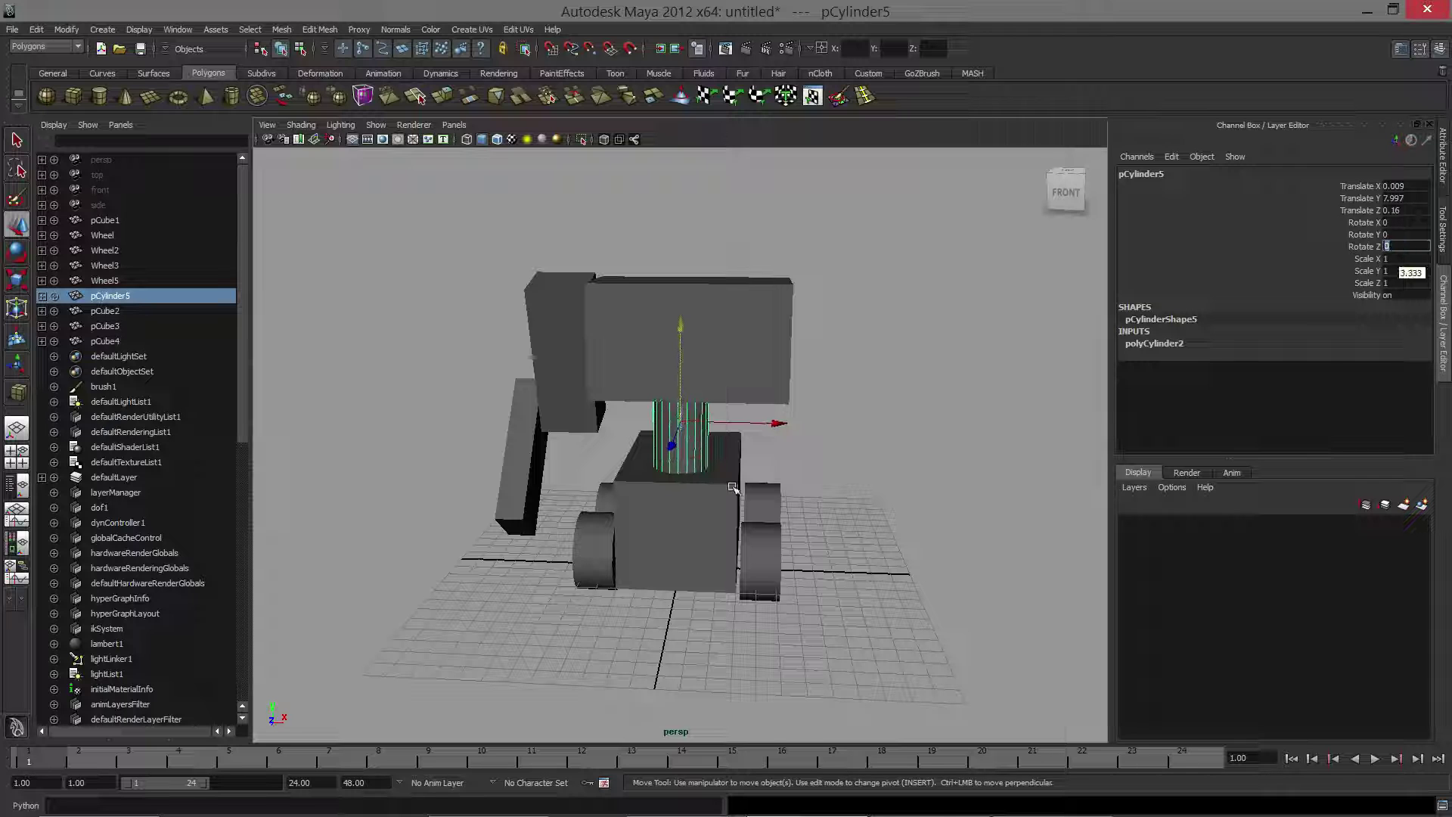
# Identify the head, arm and base blocks in the viewport, and rename the base block pCube1 to Body.
pyautogui.keyDown('alt'); pyautogui.moveTo(670, 511); pyautogui.dragTo(611, 486); pyautogui.keyUp('alt')
pyautogui.click(770, 326)
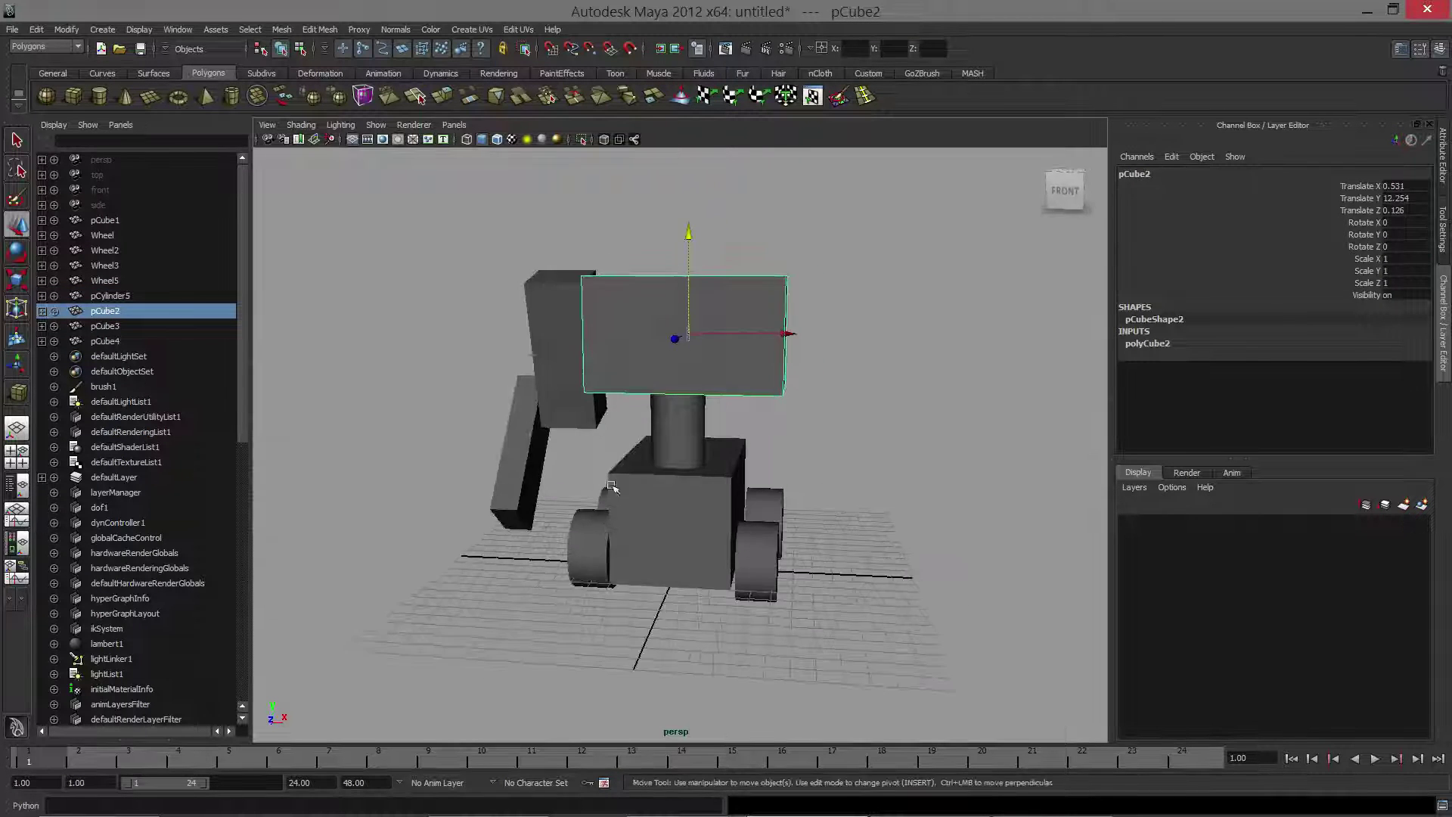
pyautogui.click(556, 348)
pyautogui.keyDown('alt'); pyautogui.moveTo(556, 348); pyautogui.dragTo(610, 389); pyautogui.keyUp('alt')
pyautogui.click(541, 481)
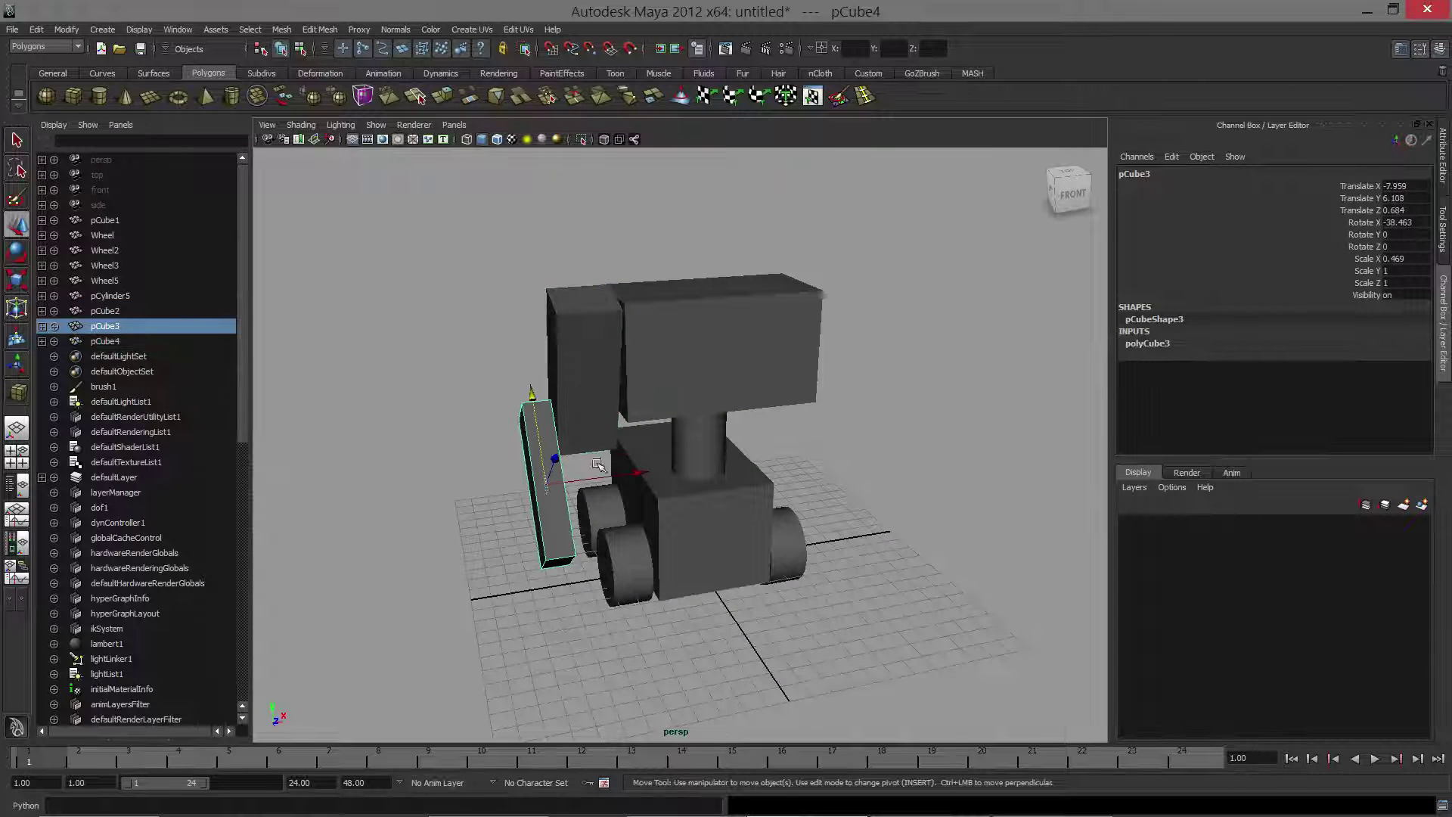
pyautogui.keyDown('alt'); pyautogui.moveTo(837, 454); pyautogui.dragTo(800, 510); pyautogui.keyUp('alt')
pyautogui.click(655, 520)
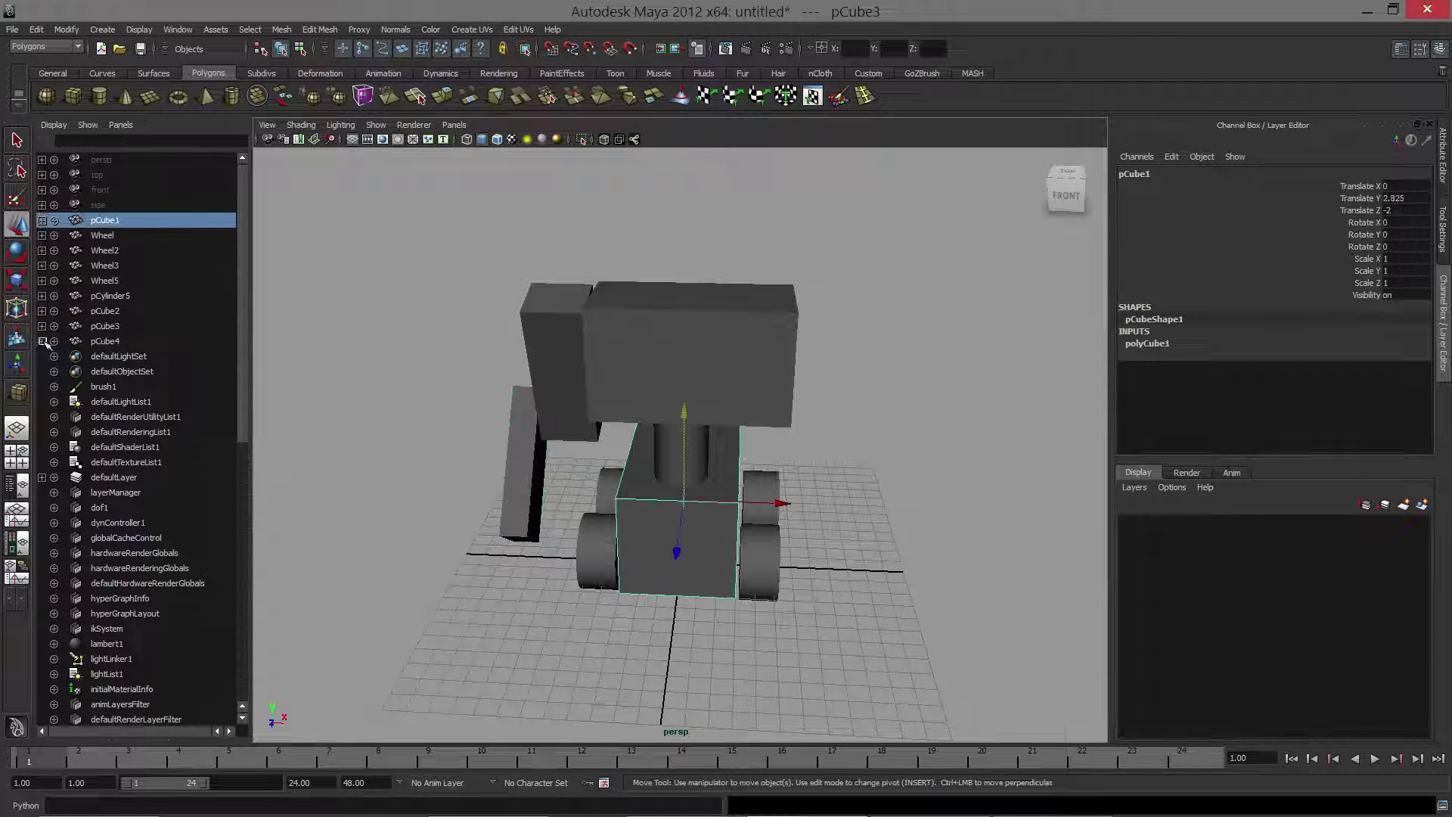
pyautogui.click(99, 239)
pyautogui.doubleClick(112, 221)
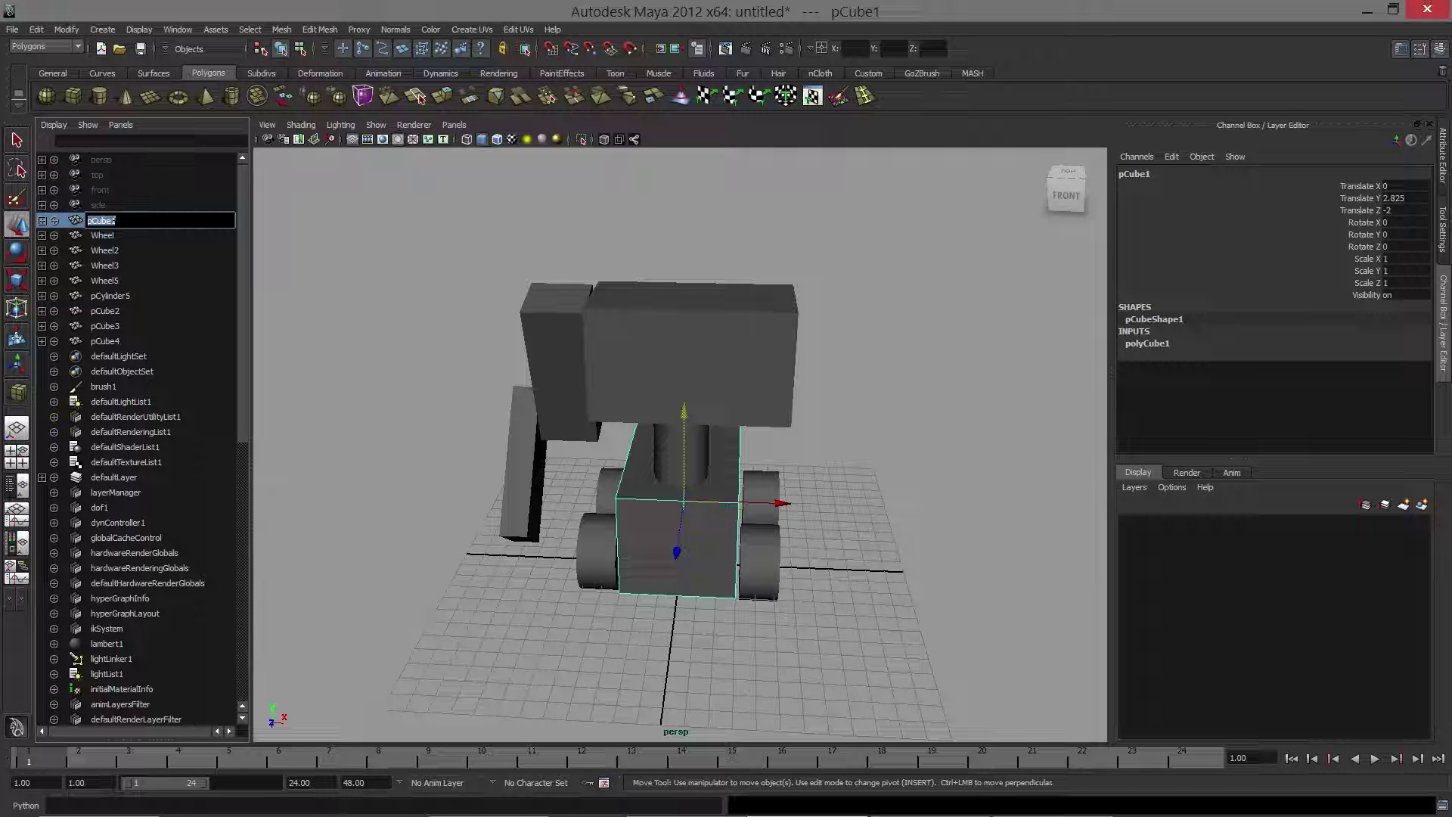
pyautogui.write('Body')
pyautogui.press('Return')
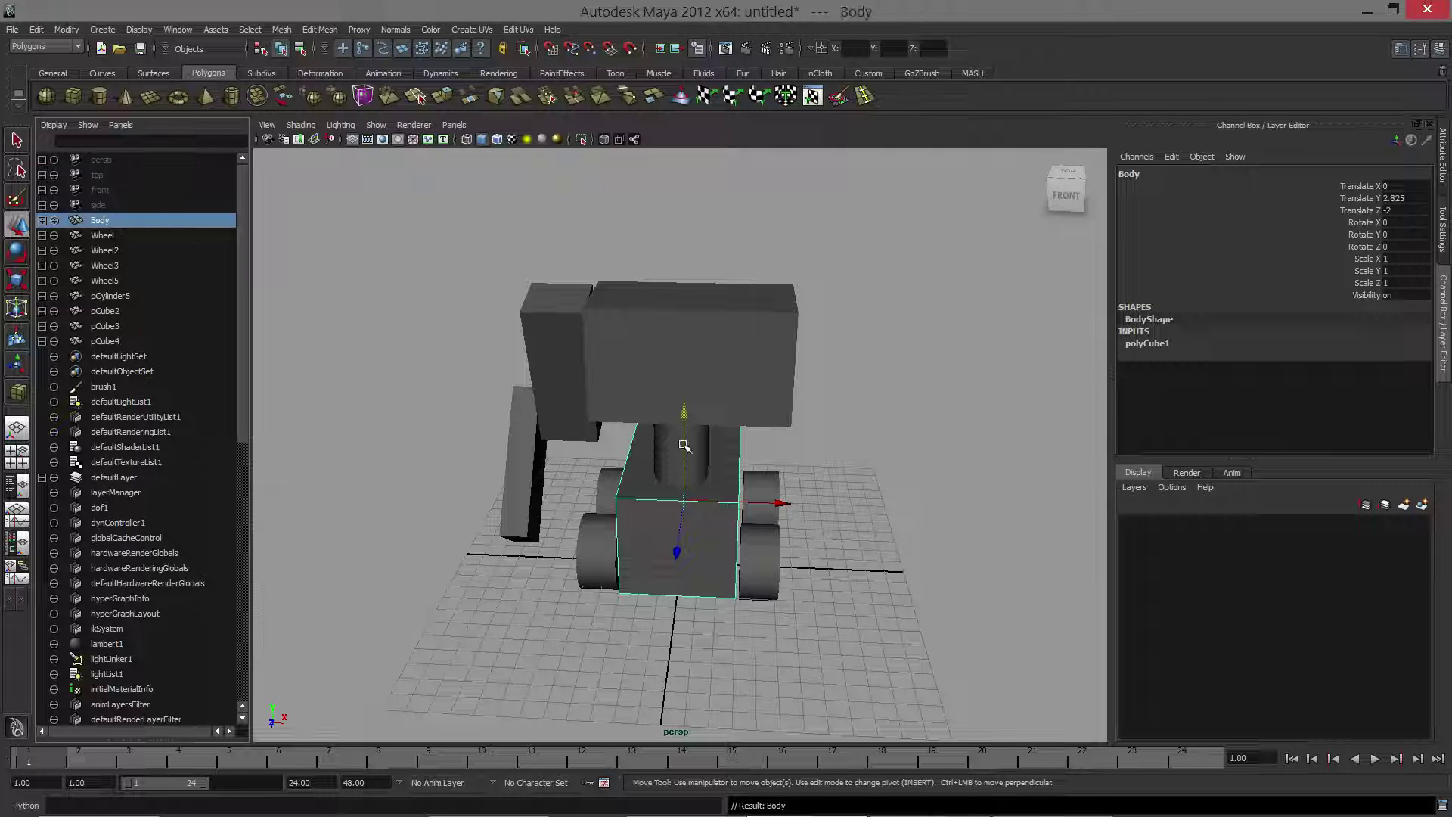
# Rename the cylinder pCylinder5 between the body and the head to Neck.
pyautogui.click(111, 297)
pyautogui.doubleClick(112, 297)
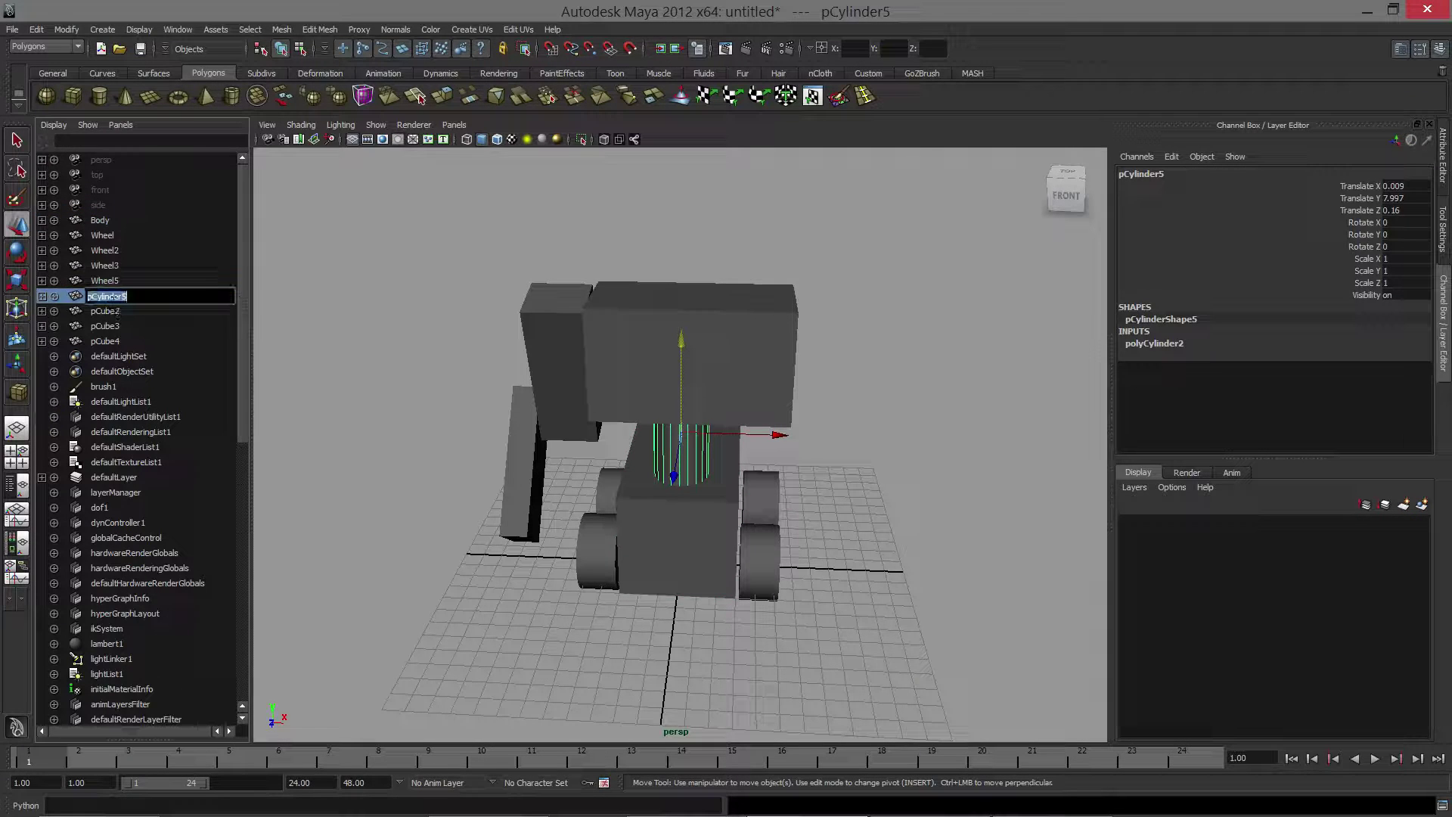
pyautogui.write('Neck')
pyautogui.press('Return')
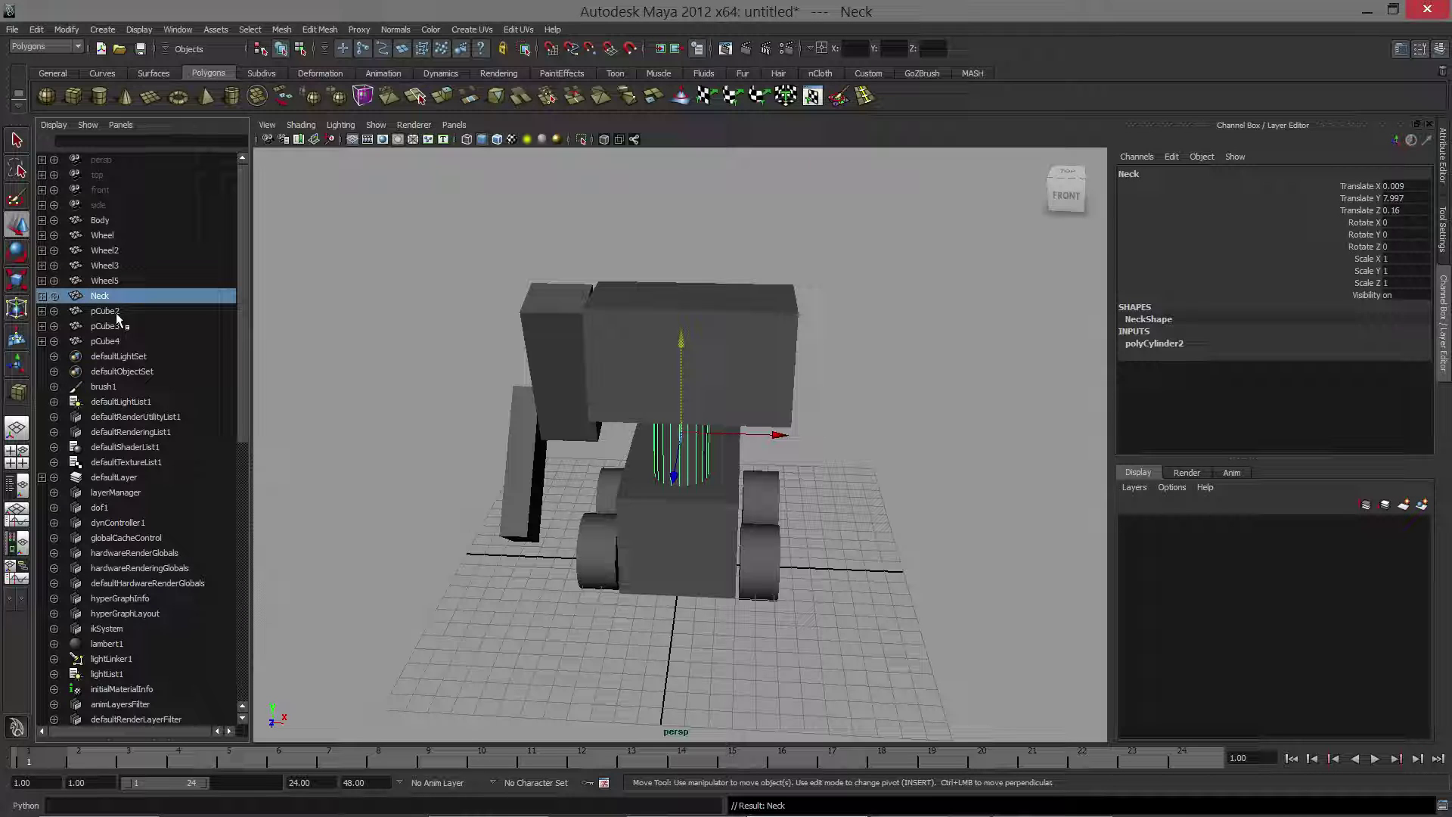
# Rename the large upper block pCube2 to Head.
pyautogui.click(115, 312)
pyautogui.keyDown('alt'); pyautogui.moveTo(292, 324); pyautogui.dragTo(346, 324); pyautogui.keyUp('alt')
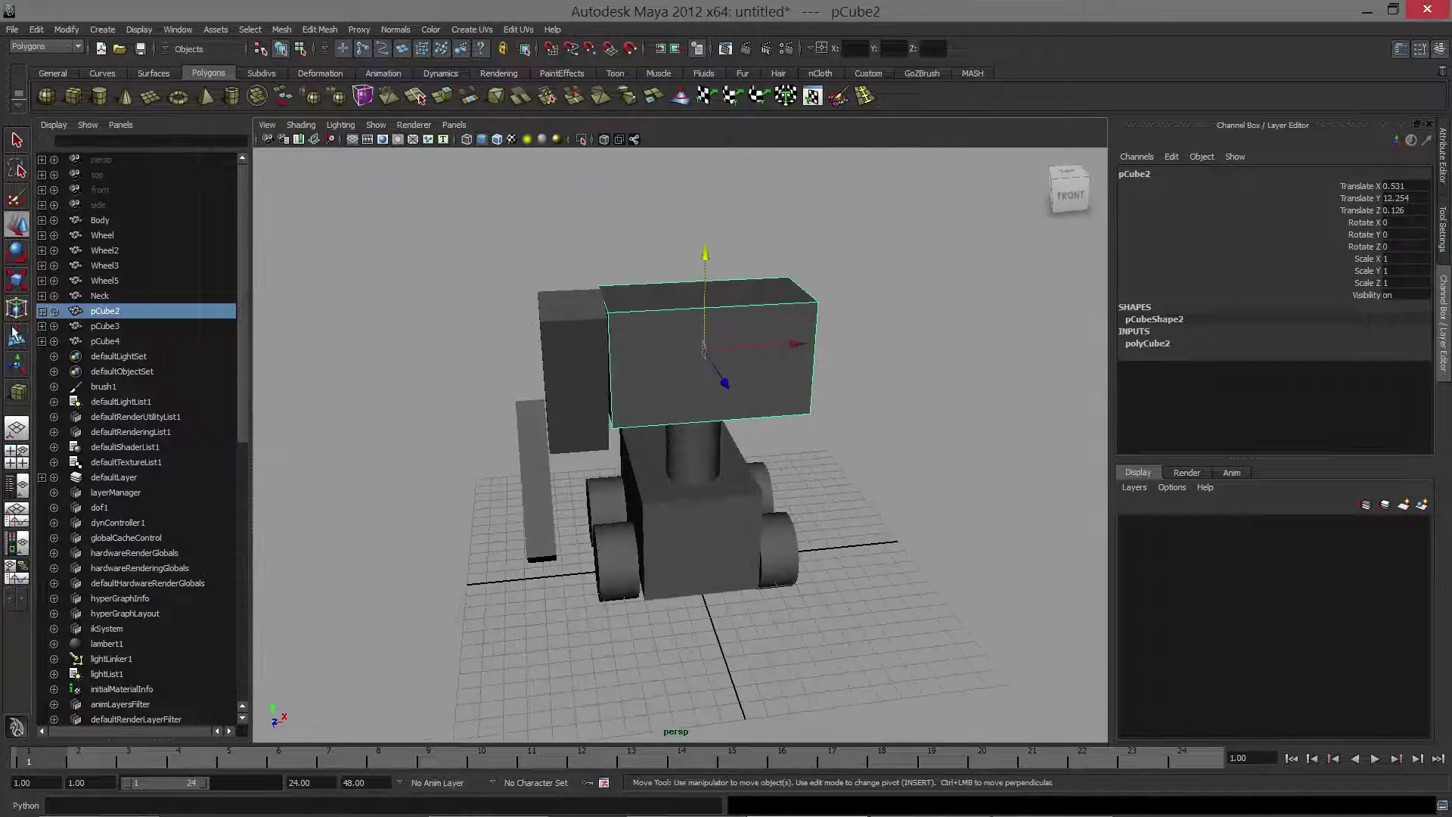
pyautogui.doubleClick(106, 311)
pyautogui.write('H')
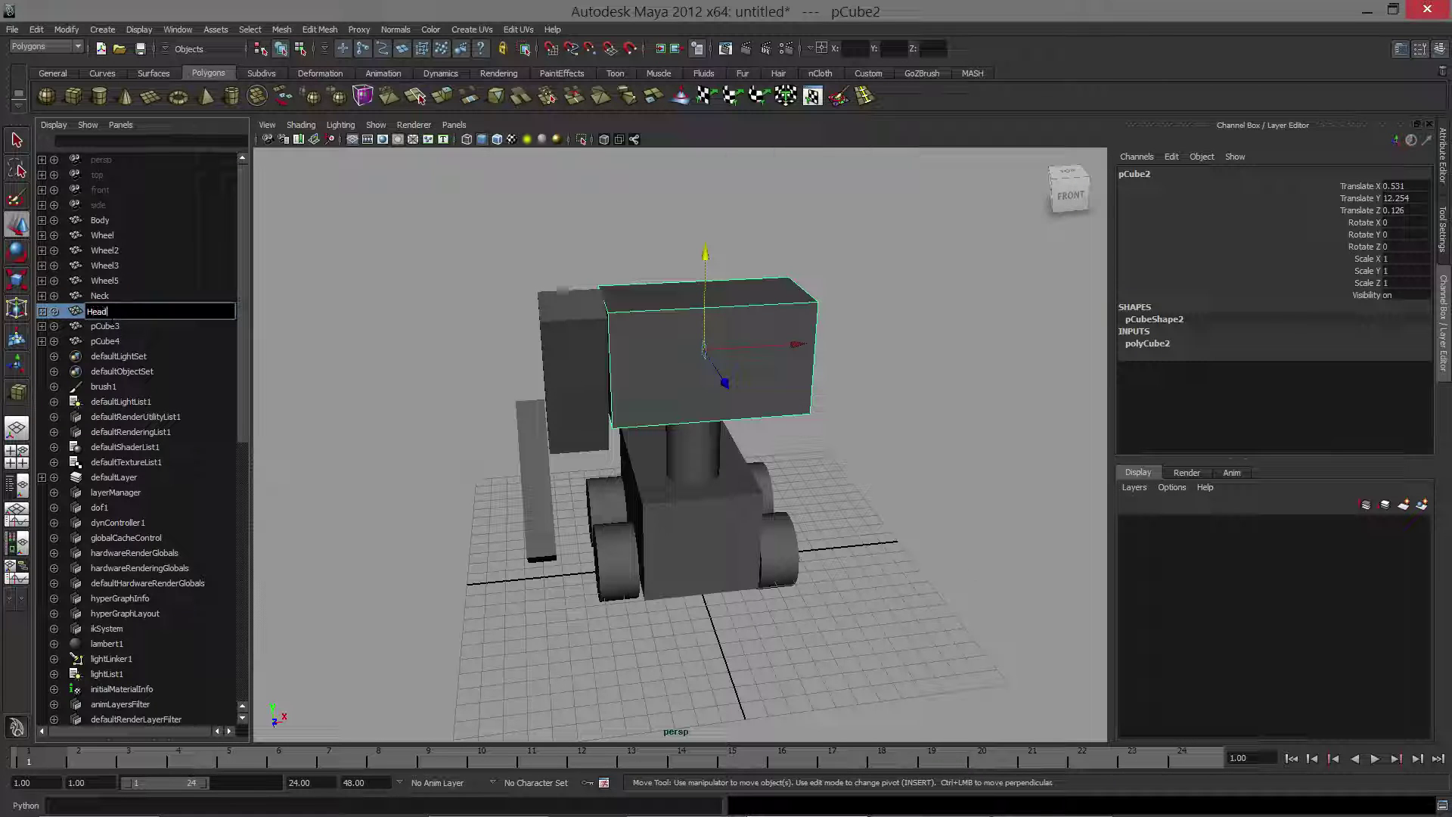
pyautogui.write('ead')
pyautogui.press('Return')
# Rename pCube4, the arm block beside the head, to UpperArm.
pyautogui.click(110, 327)
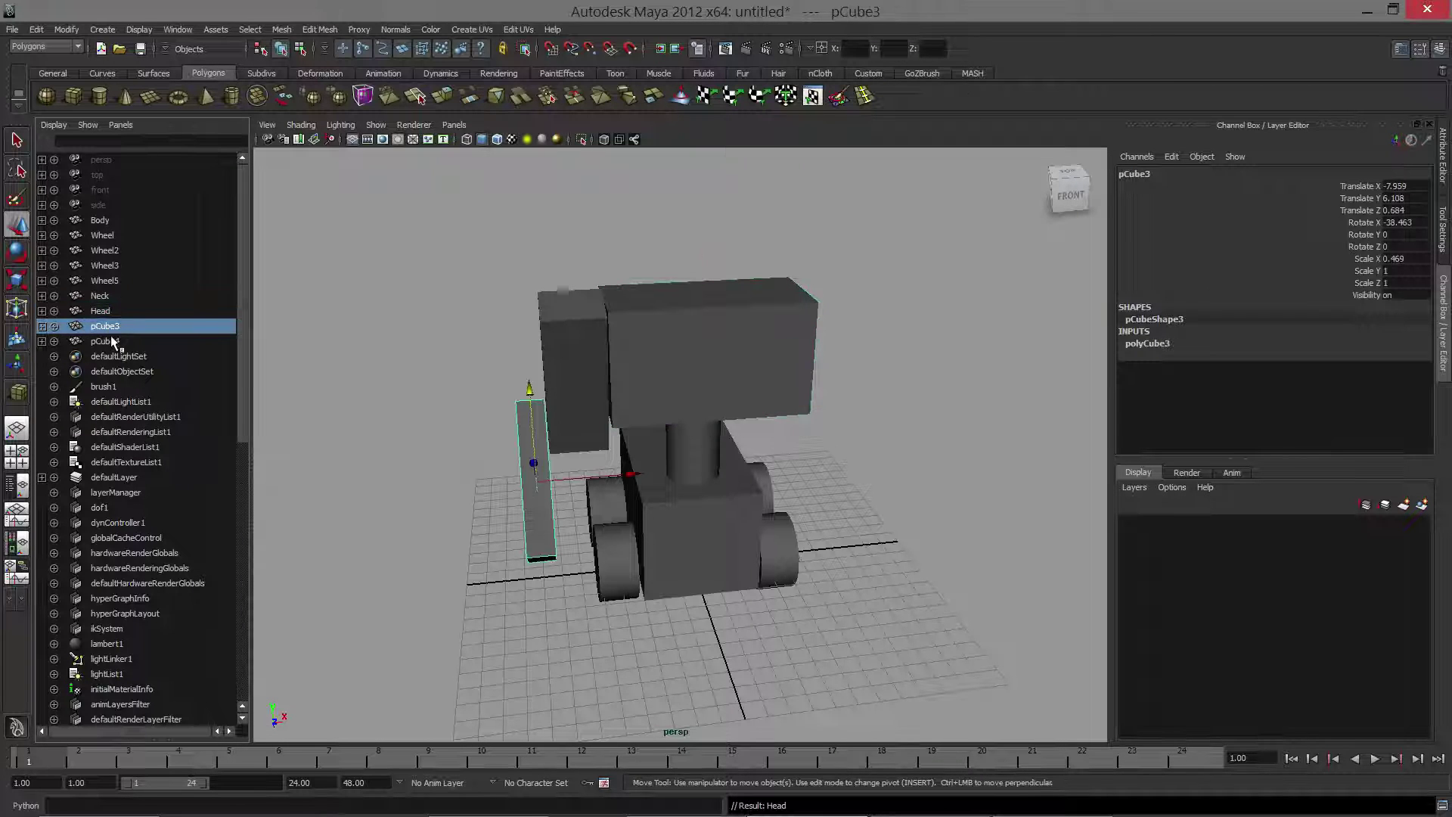
pyautogui.click(112, 341)
pyautogui.doubleClick(112, 342)
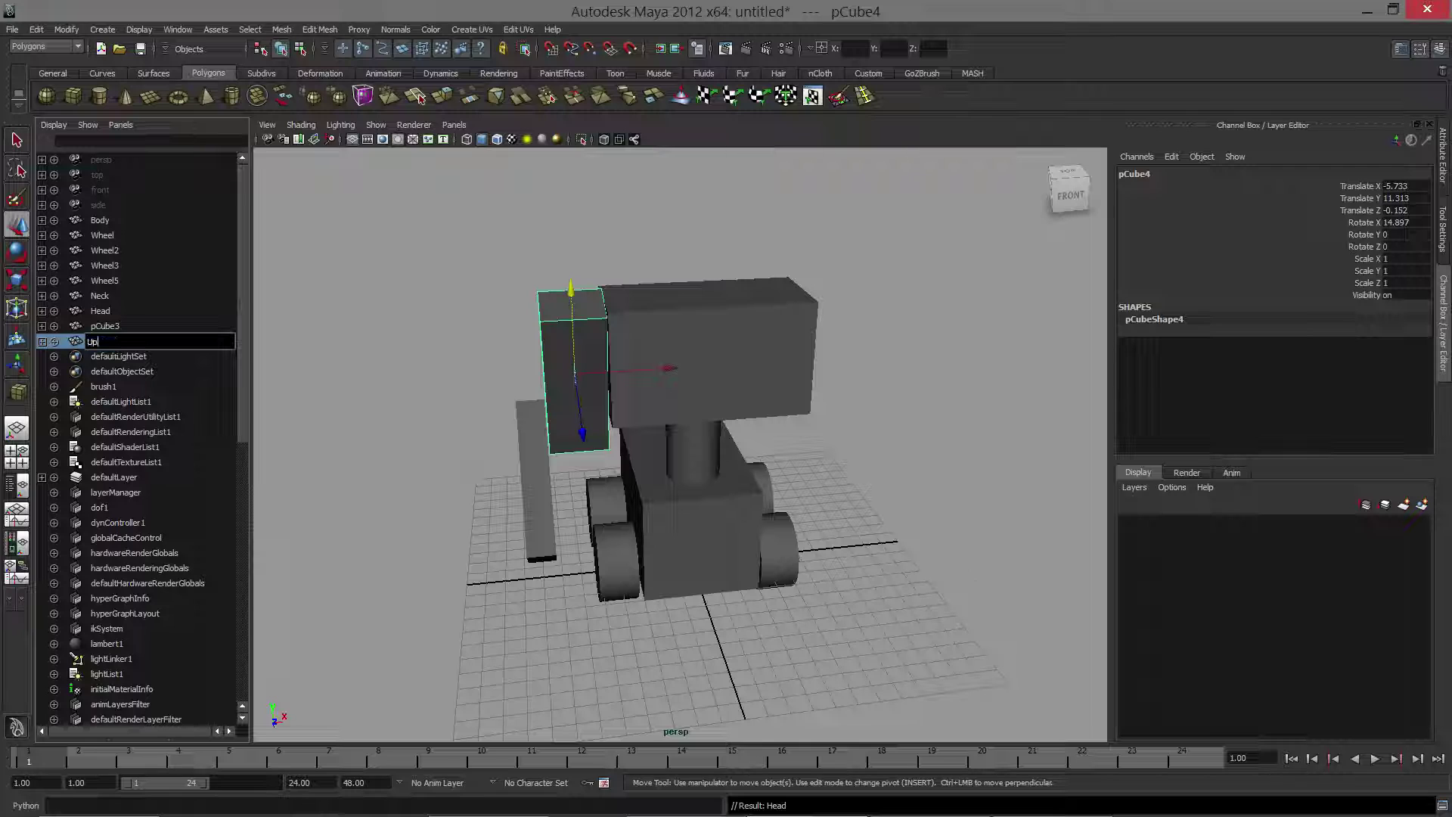
pyautogui.write('UpperArm')
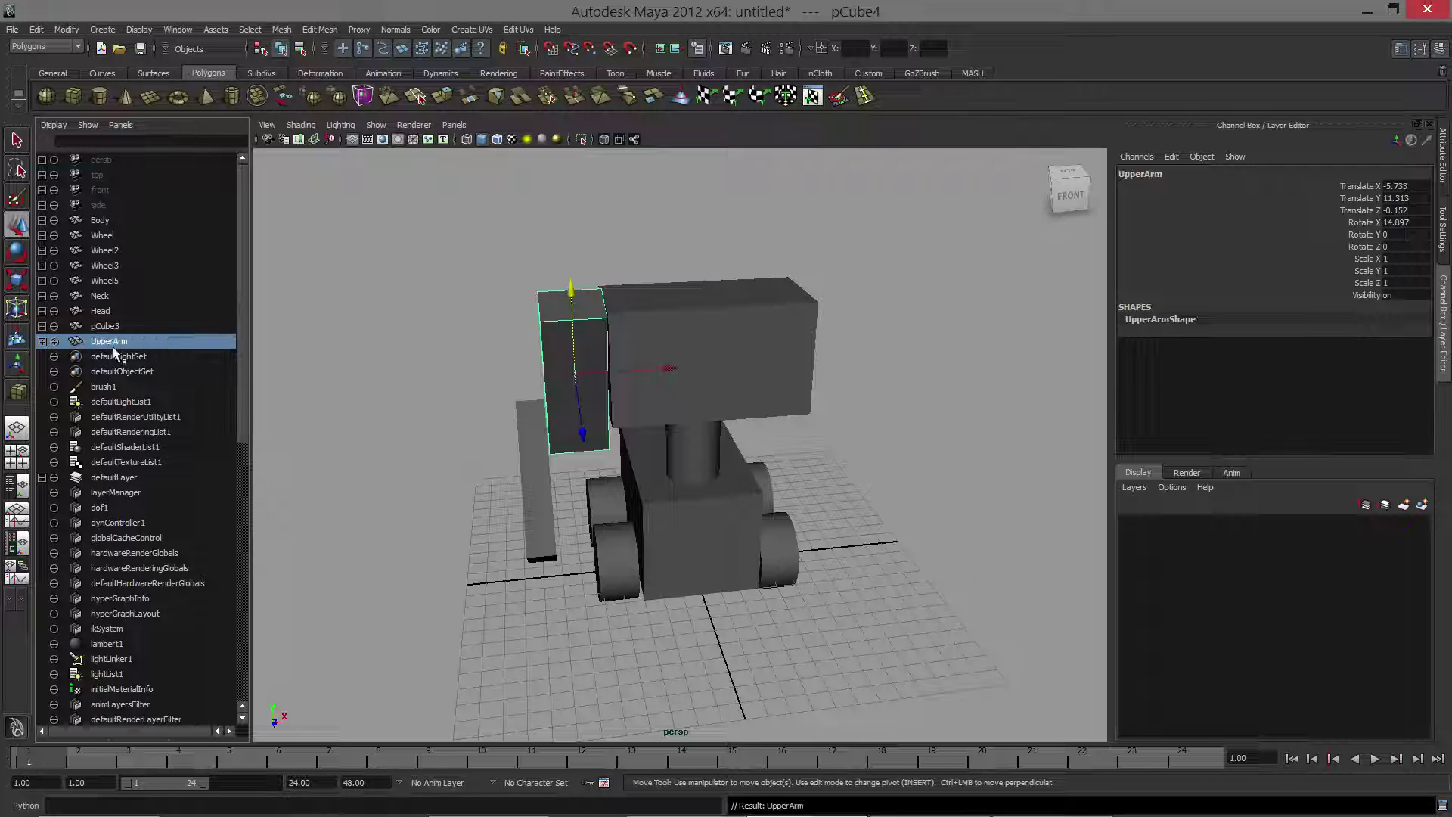
pyautogui.press('Return')
# Rename the thin lower arm block pCube3 to LowerArm.
pyautogui.click(114, 326)
pyautogui.doubleClick(117, 327)
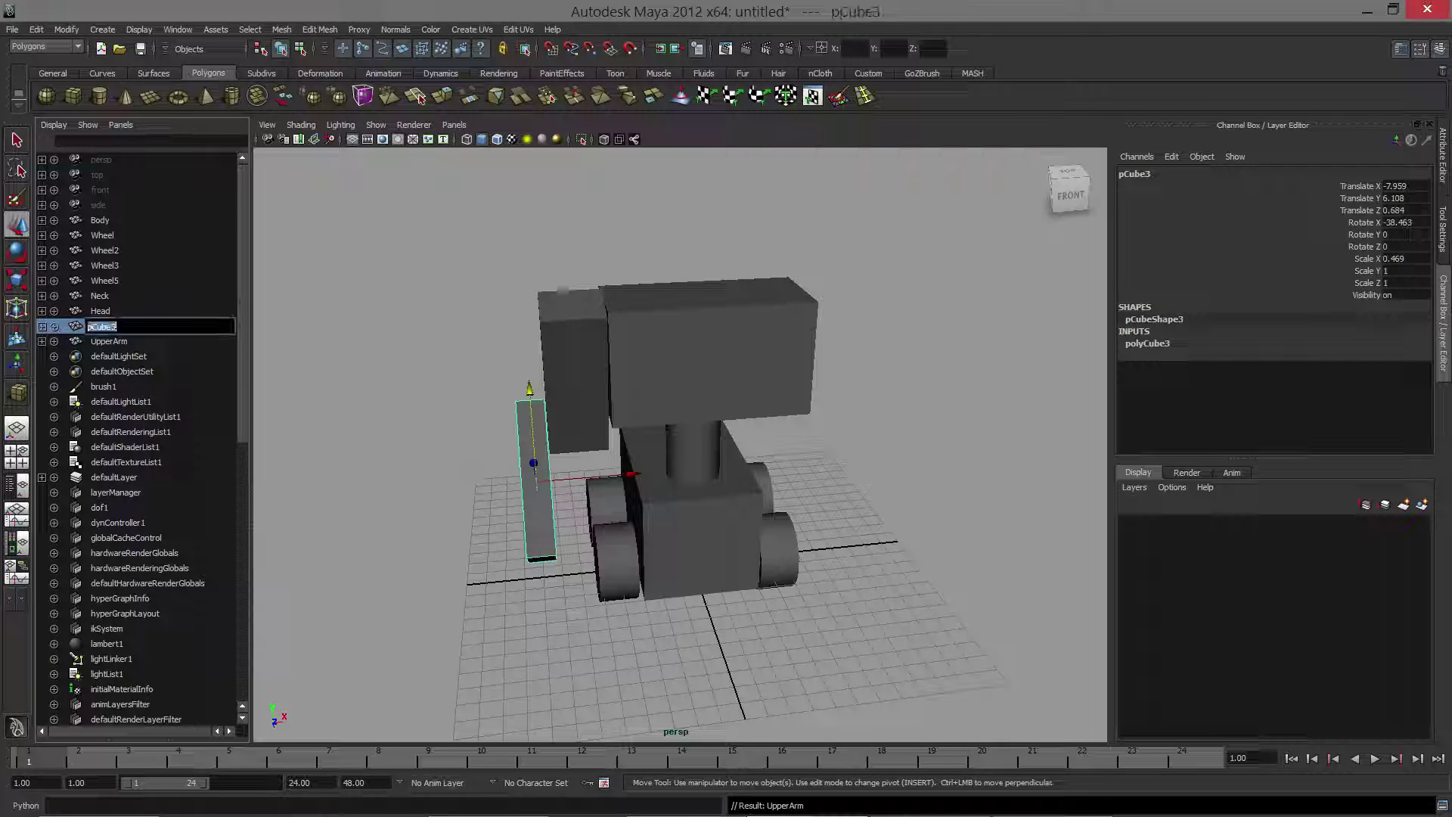
pyautogui.write('LowerArm')
pyautogui.press('Return')
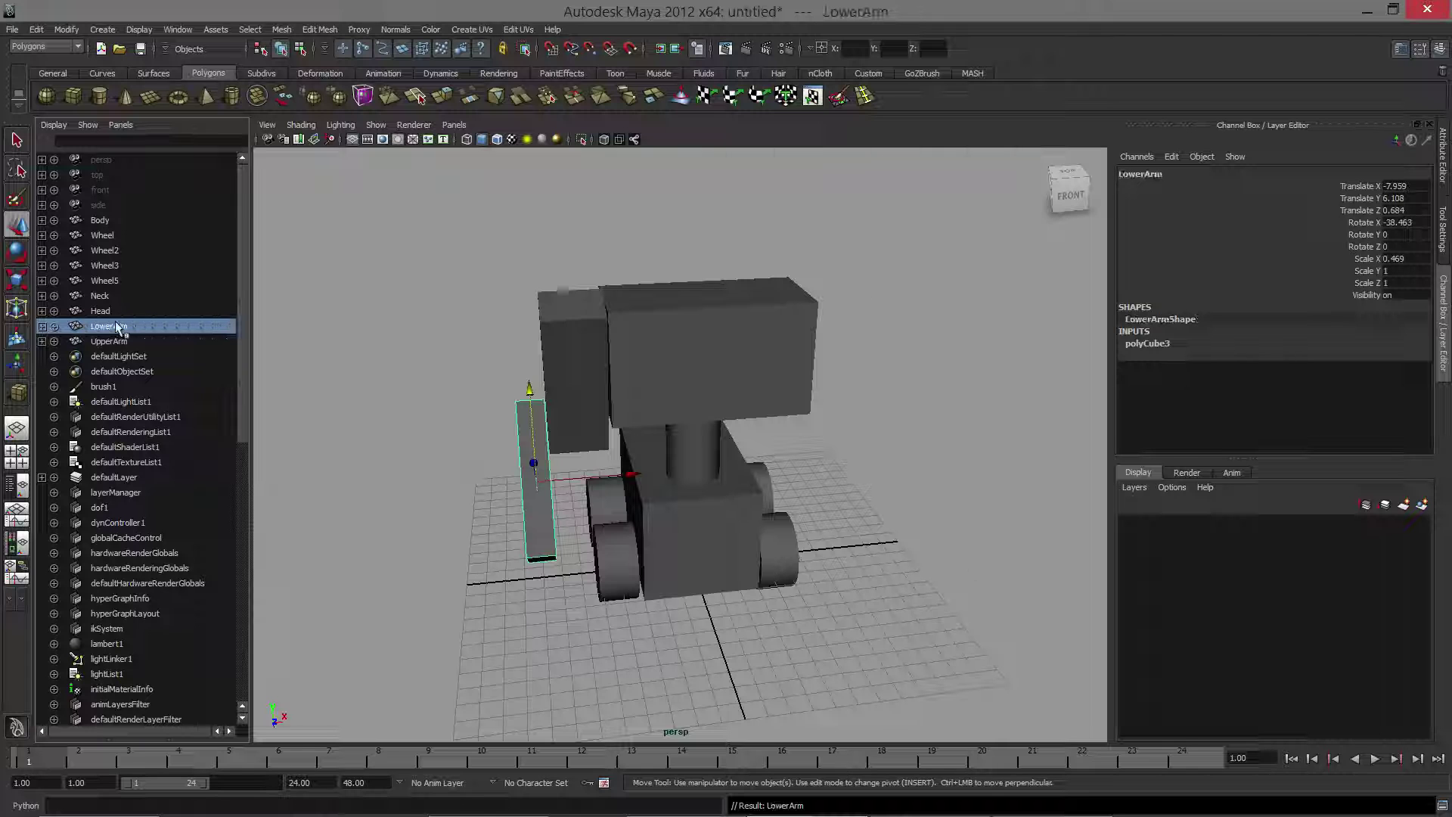
pyautogui.keyDown('alt'); pyautogui.moveTo(424, 421); pyautogui.dragTo(455, 395); pyautogui.keyUp('alt')
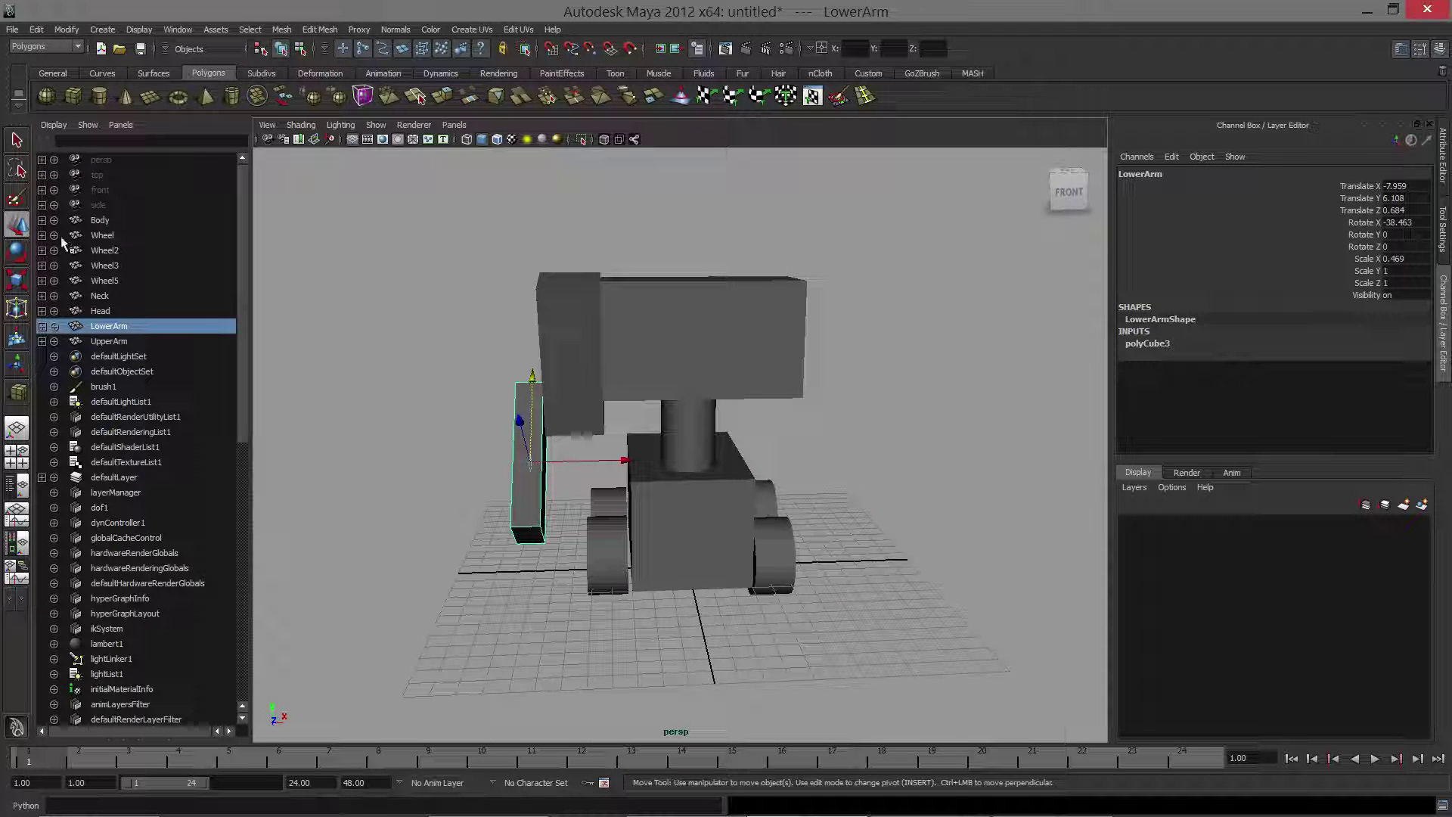
pyautogui.keyDown('alt'); pyautogui.moveTo(680, 469); pyautogui.dragTo(707, 518); pyautogui.keyUp('alt')
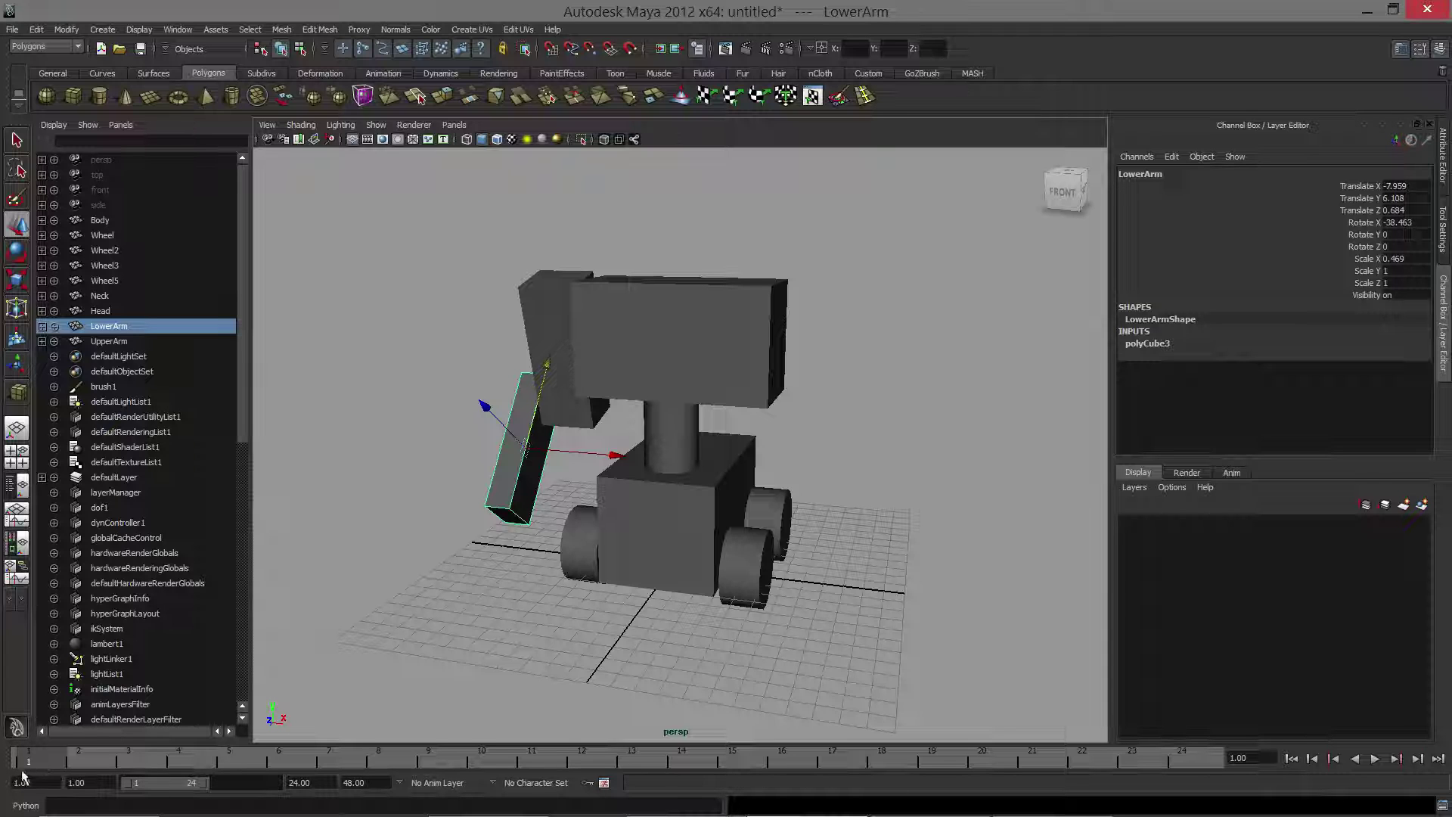
# Dock the time slider in the help line row, and return it to its place above the range slider.
pyautogui.moveTo(11, 762); pyautogui.dragTo(823, 787)
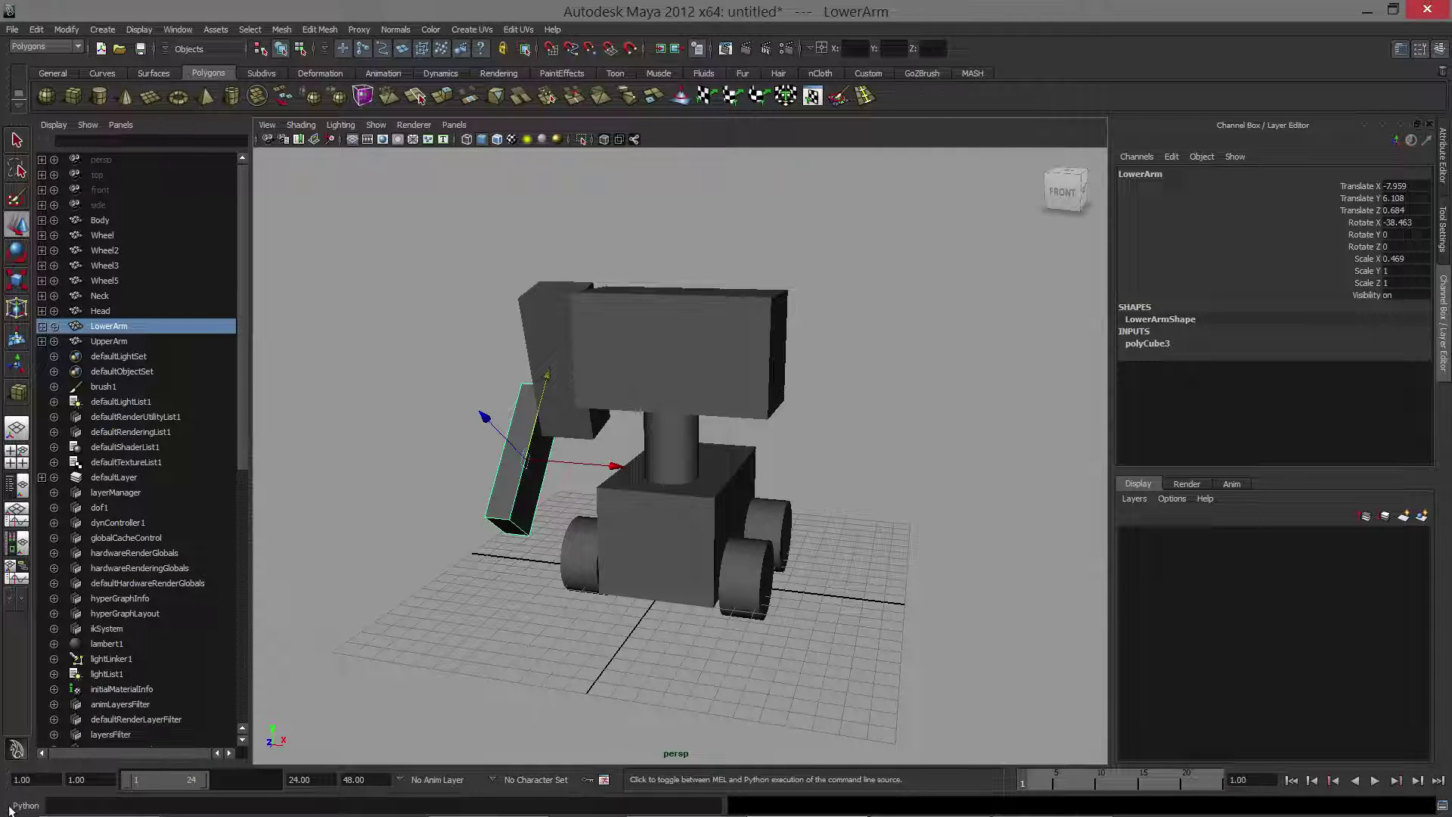
pyautogui.moveTo(8, 804)
pyautogui.mouseDown()
pyautogui.moveTo(9, 787)
pyautogui.moveTo(7, 812)
pyautogui.mouseUp()
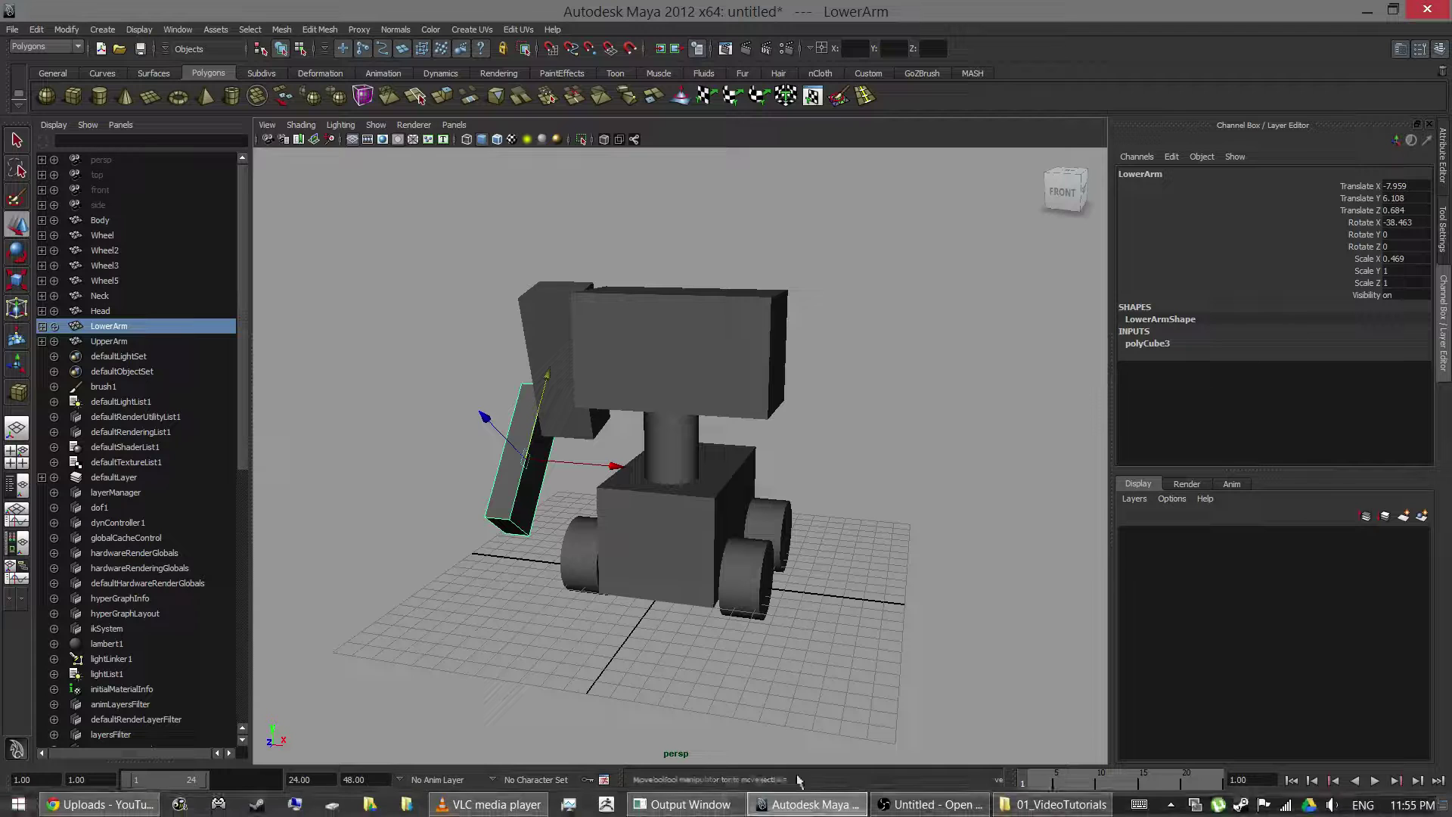
pyautogui.moveTo(1015, 777); pyautogui.dragTo(75, 756)
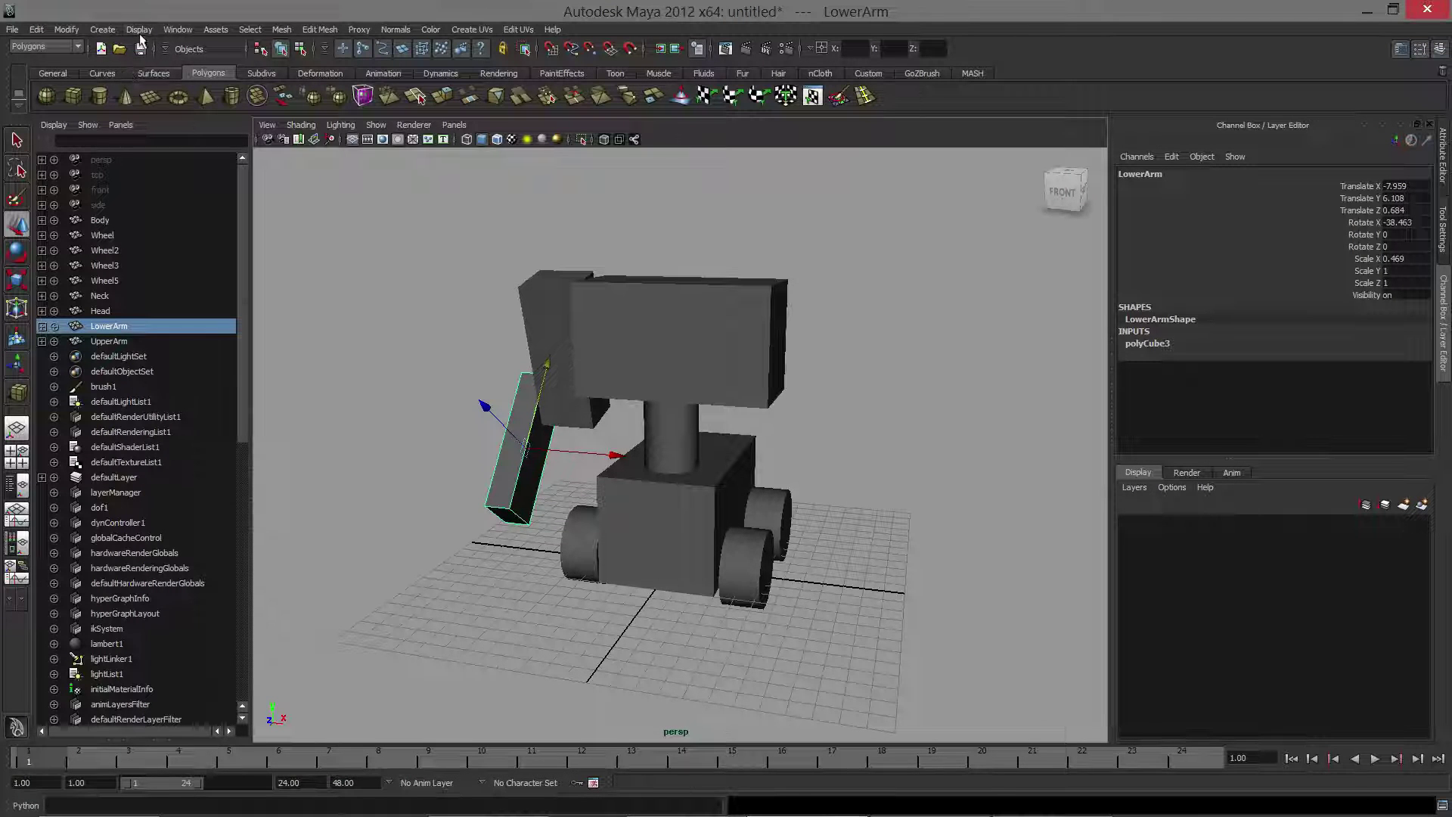
# Hide the Status Line from the interface and show it again.
pyautogui.click(139, 29)
pyautogui.moveTo(168, 70)
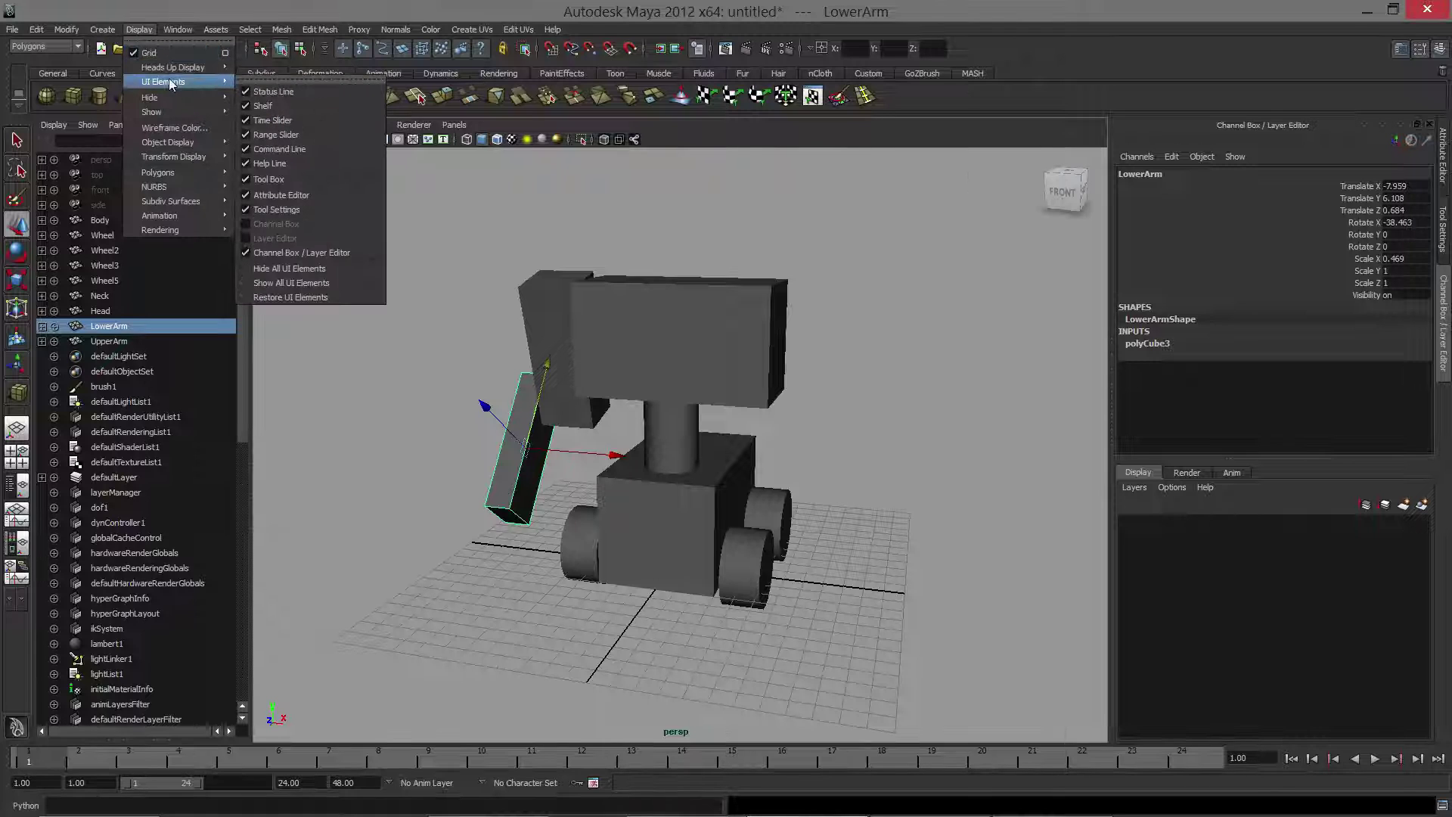
pyautogui.click(268, 94)
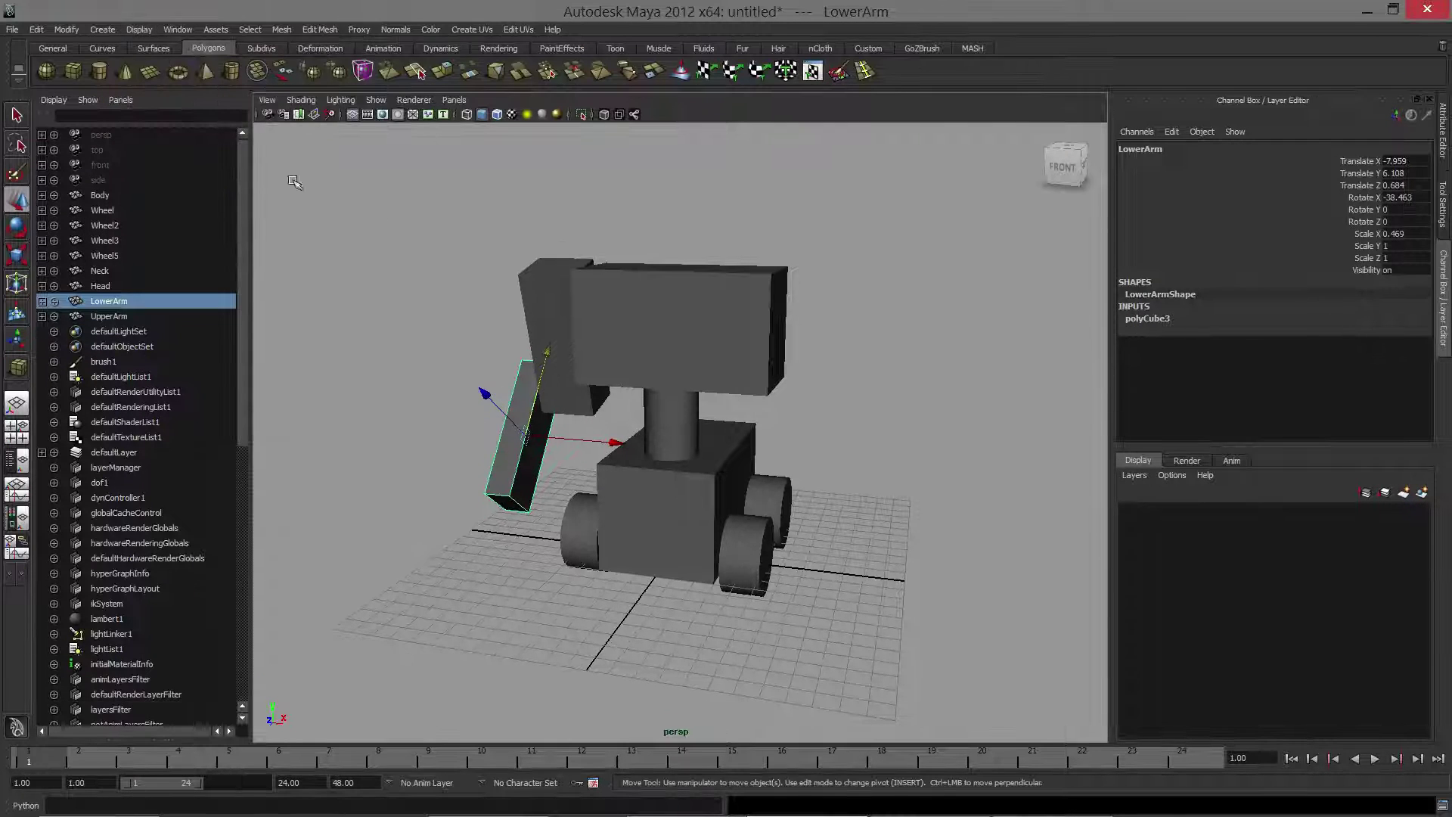
pyautogui.click(139, 30)
pyautogui.moveTo(181, 84)
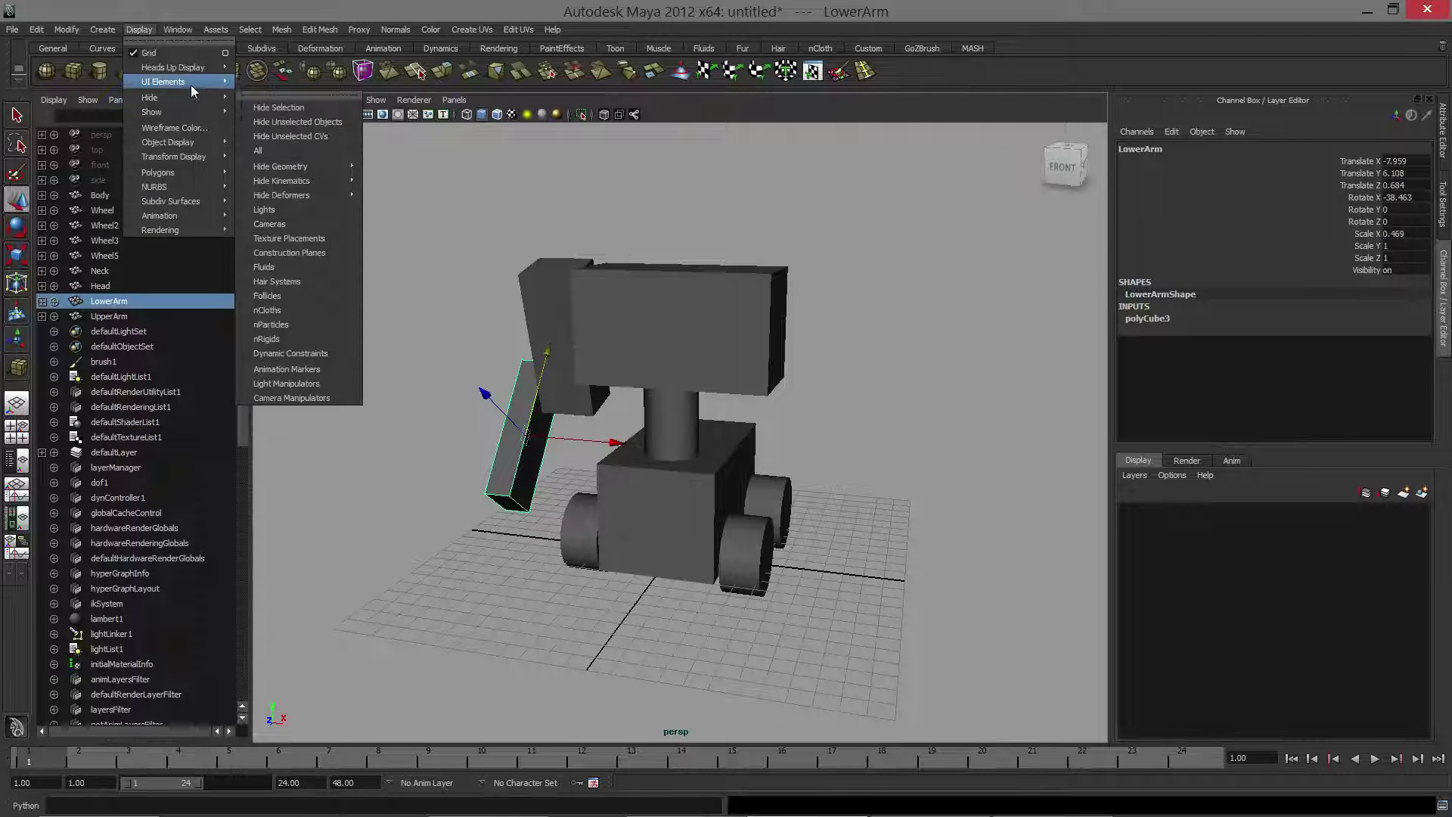
pyautogui.click(267, 93)
# Tear off the UI Elements list as a floating window over the viewport, and toggle Tool Settings off and on.
pyautogui.click(132, 30)
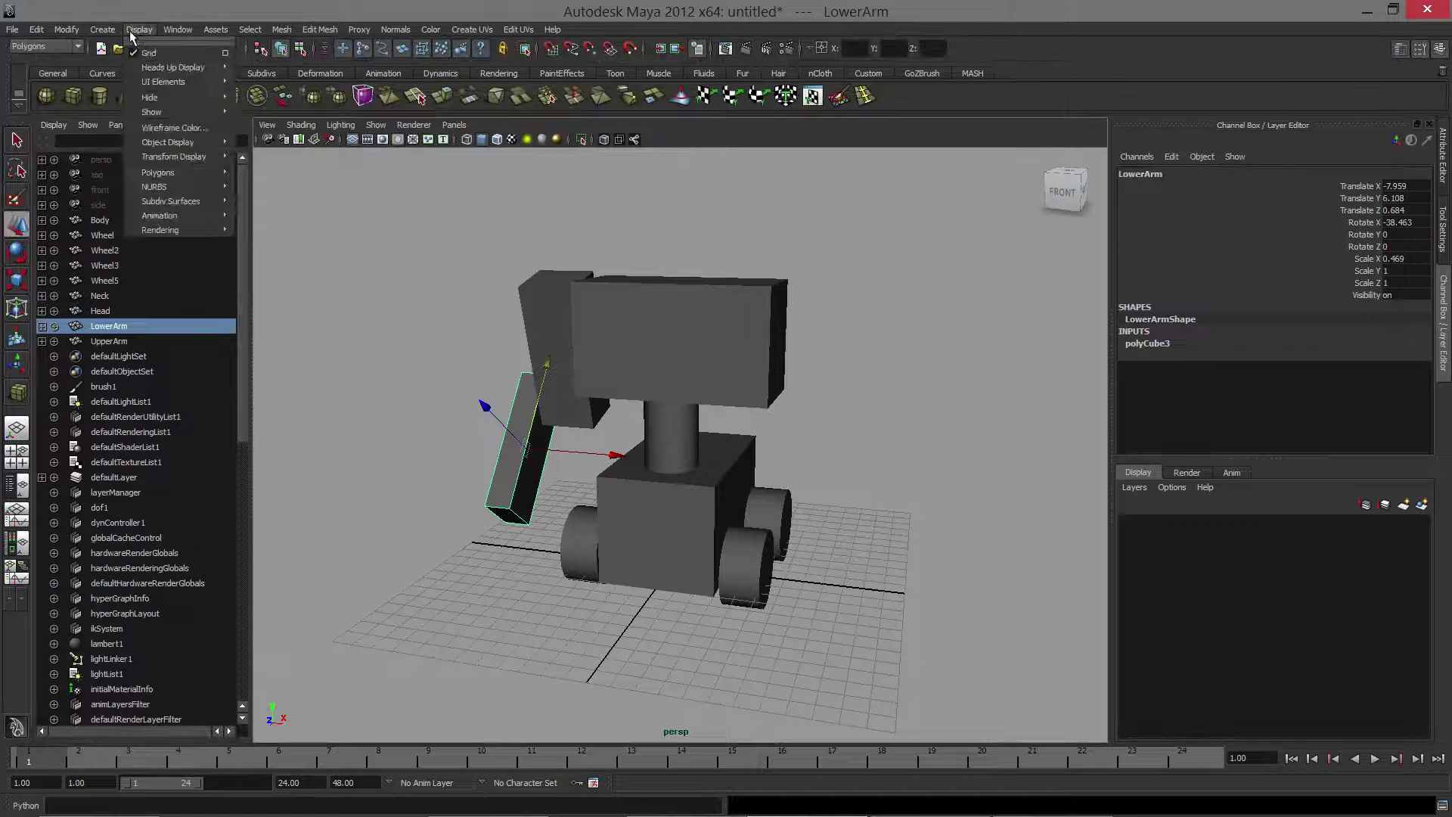
pyautogui.moveTo(182, 85)
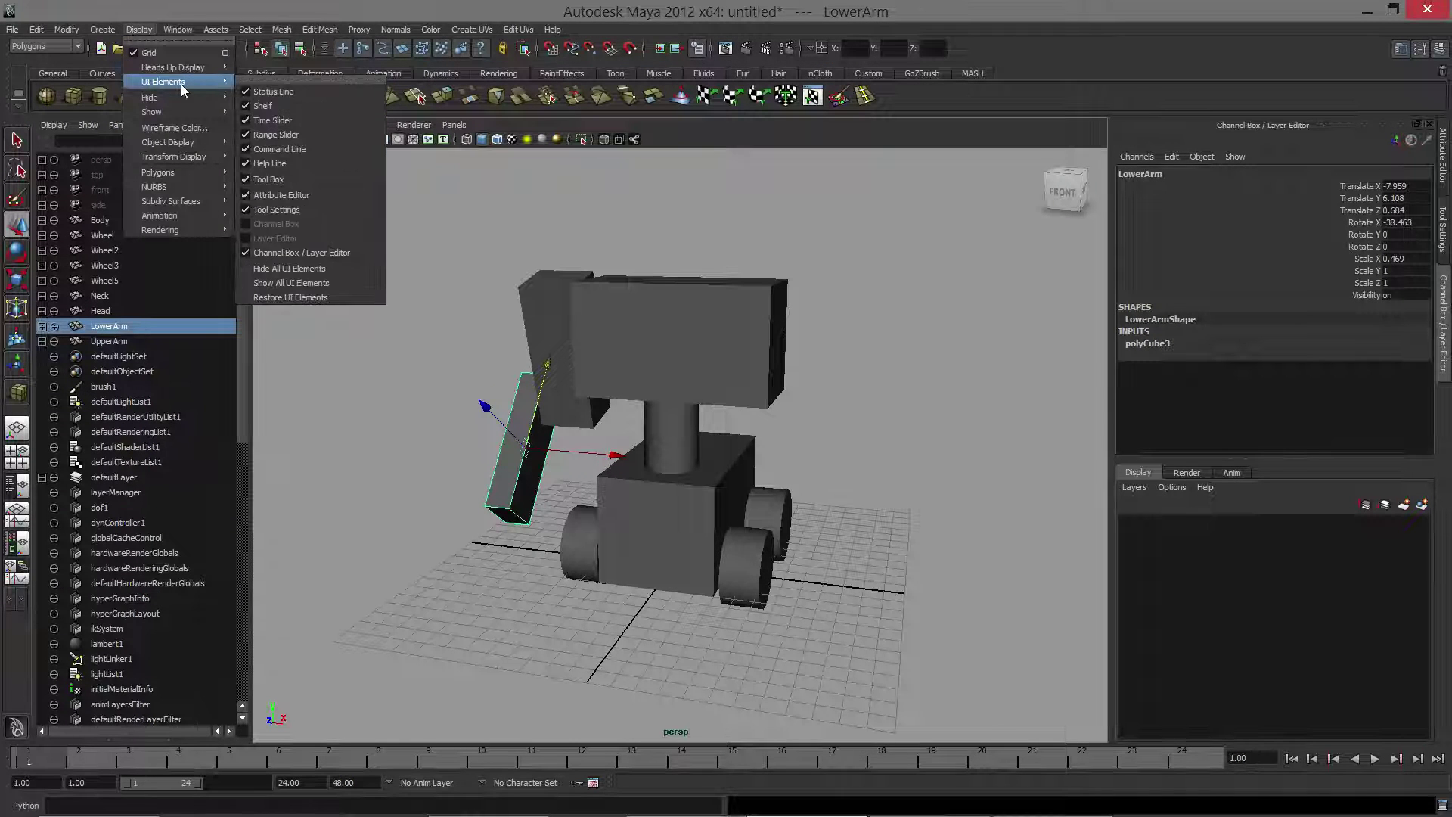
pyautogui.click(270, 81)
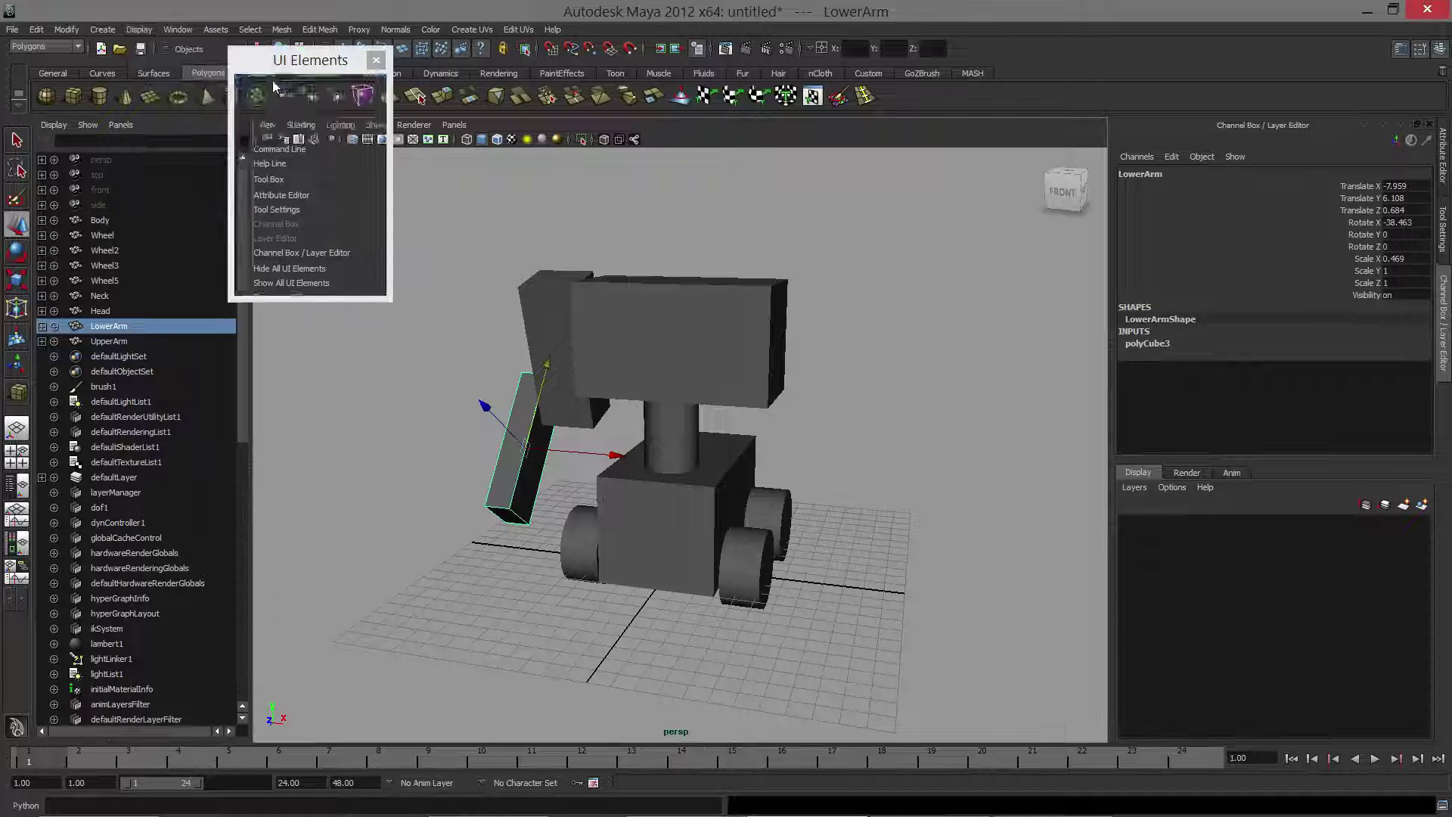
pyautogui.moveTo(343, 56); pyautogui.dragTo(382, 399)
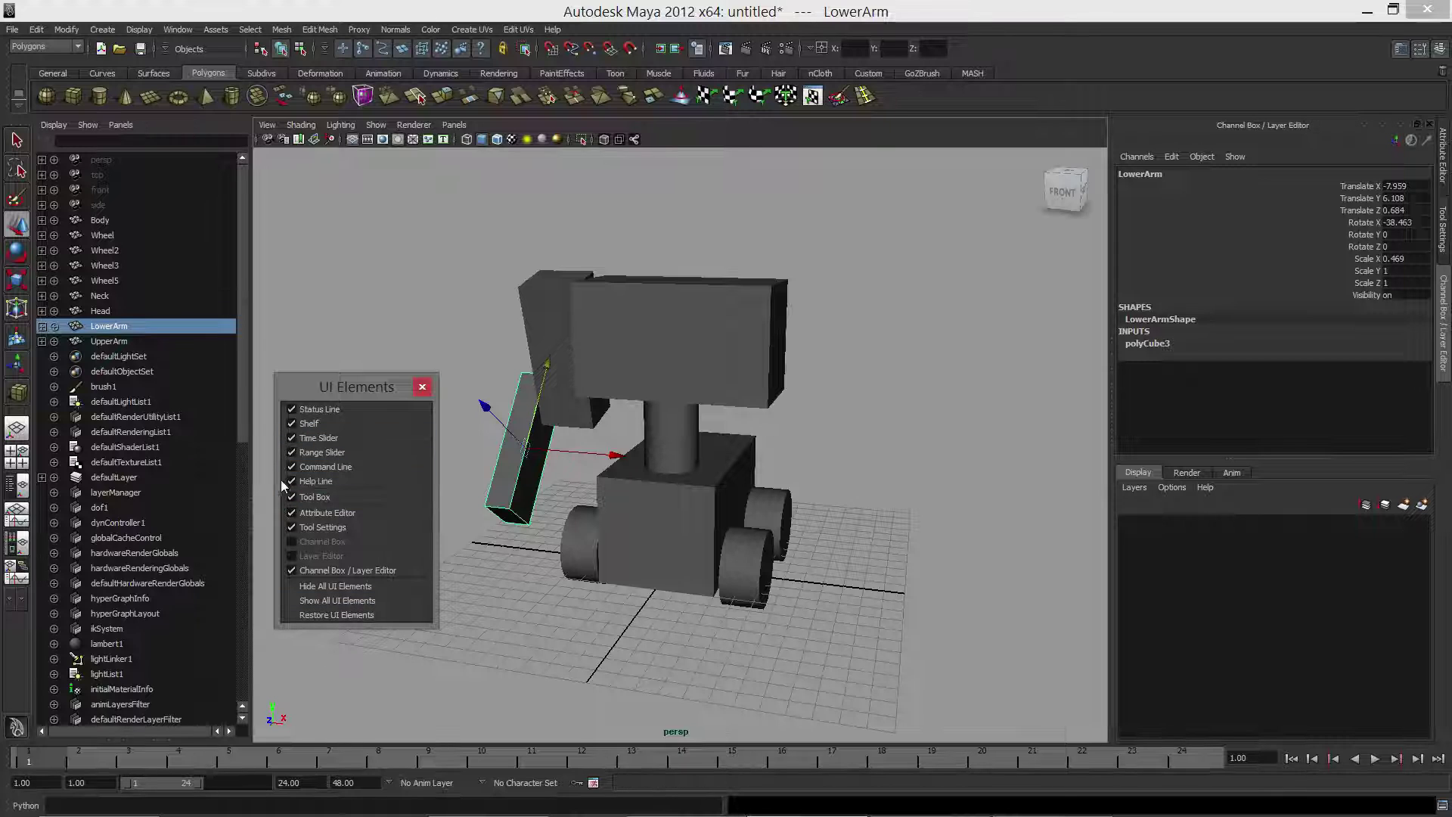
pyautogui.click(291, 527)
pyautogui.click(292, 528)
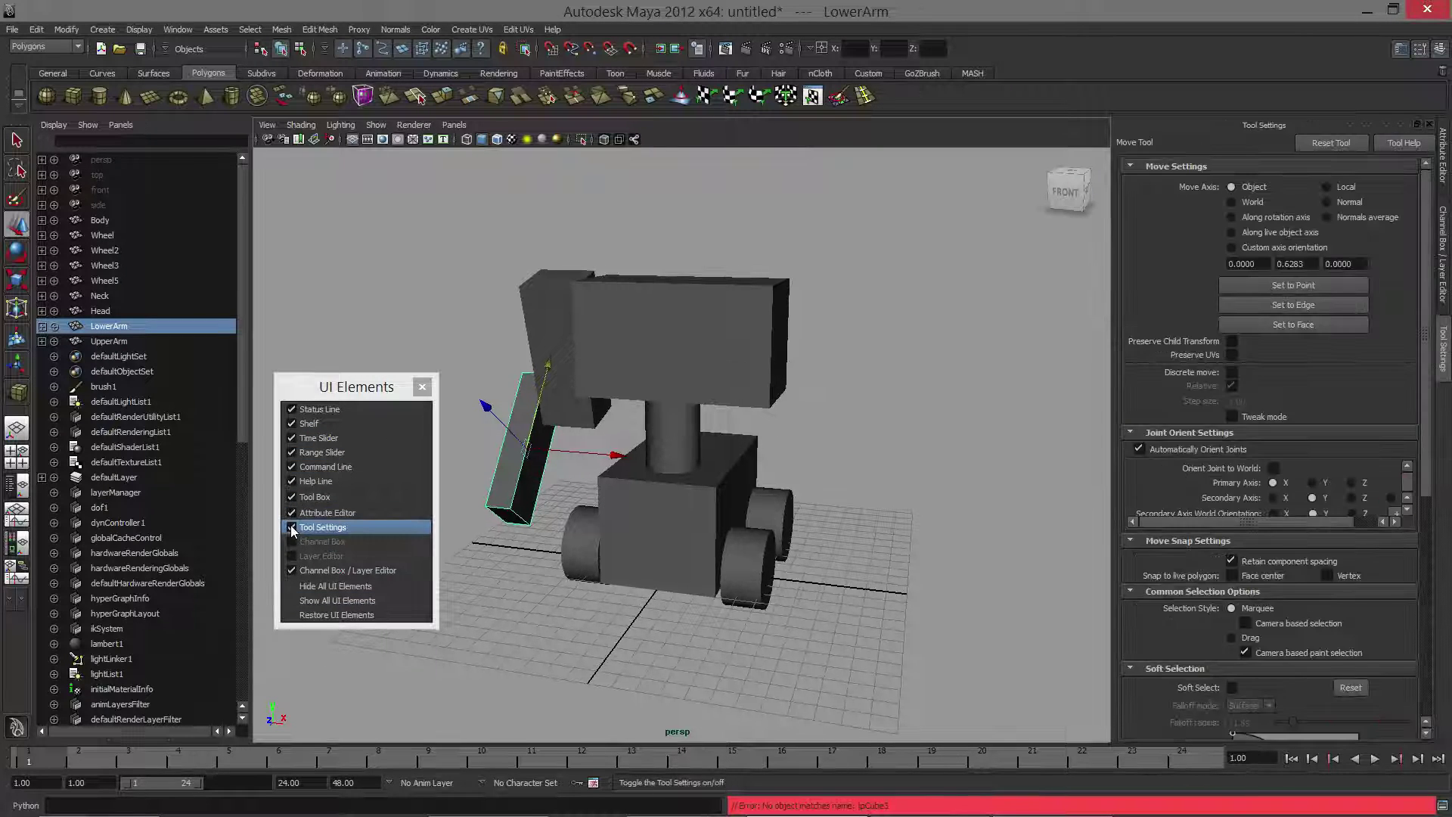
# Hide the Command Line and Help Line, show both again, and close the floating UI Elements list.
pyautogui.click(291, 469)
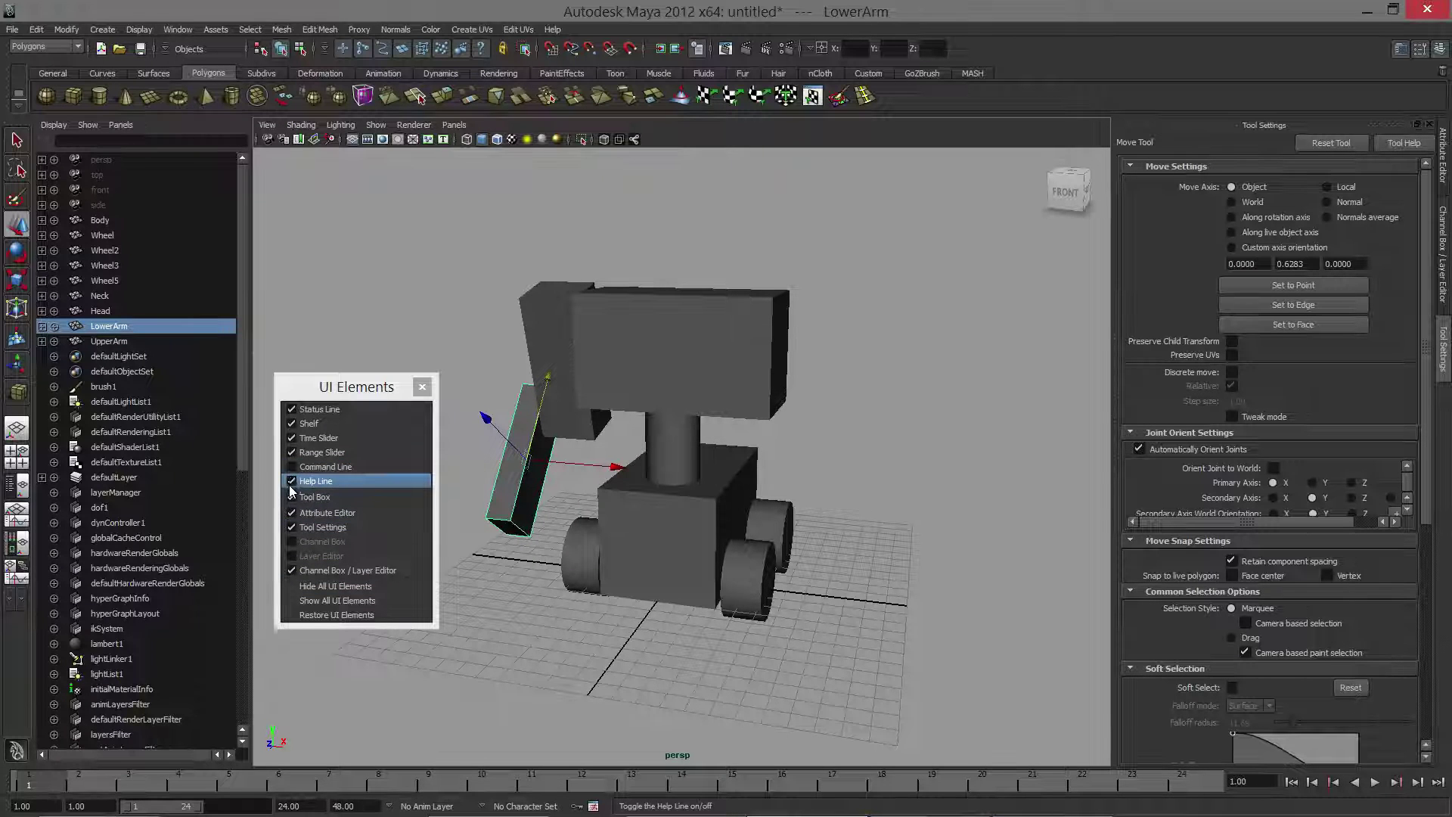
pyautogui.click(291, 481)
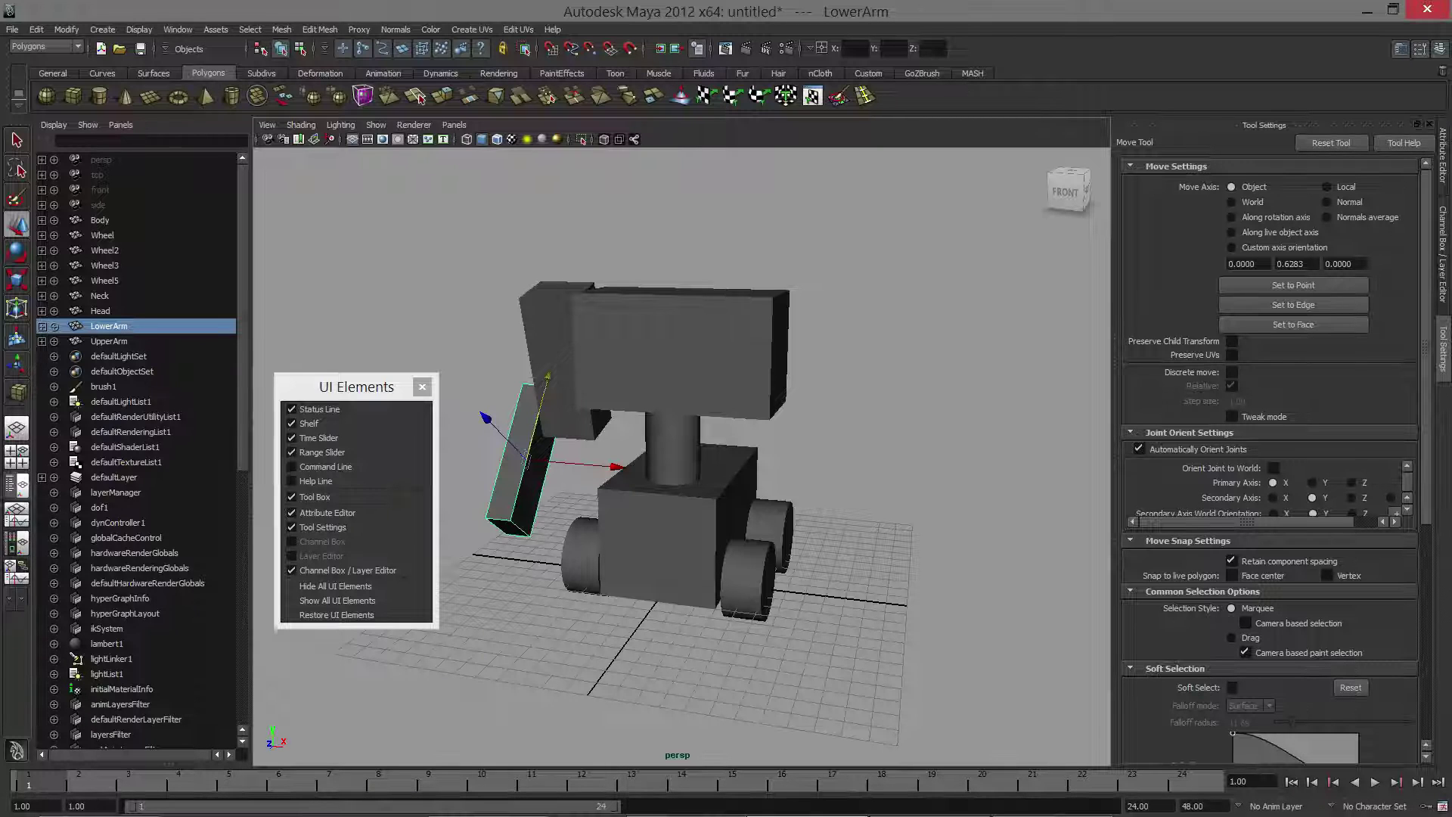
pyautogui.click(295, 466)
pyautogui.click(292, 481)
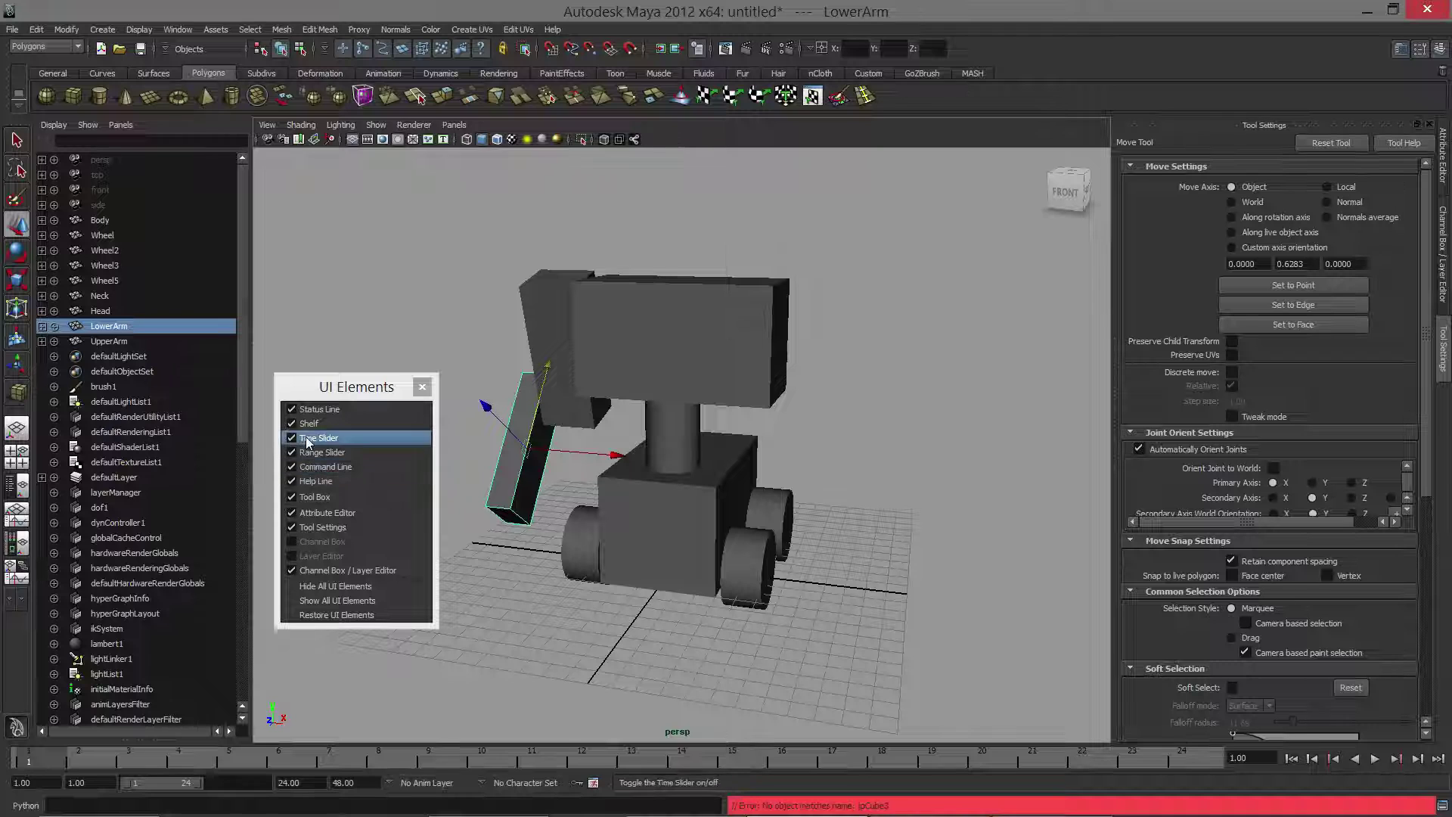
pyautogui.click(424, 389)
# Select the robot's head, neck and body in turn to check their names in the Outliner.
pyautogui.keyDown('alt'); pyautogui.moveTo(465, 409); pyautogui.dragTo(523, 356); pyautogui.keyUp('alt')
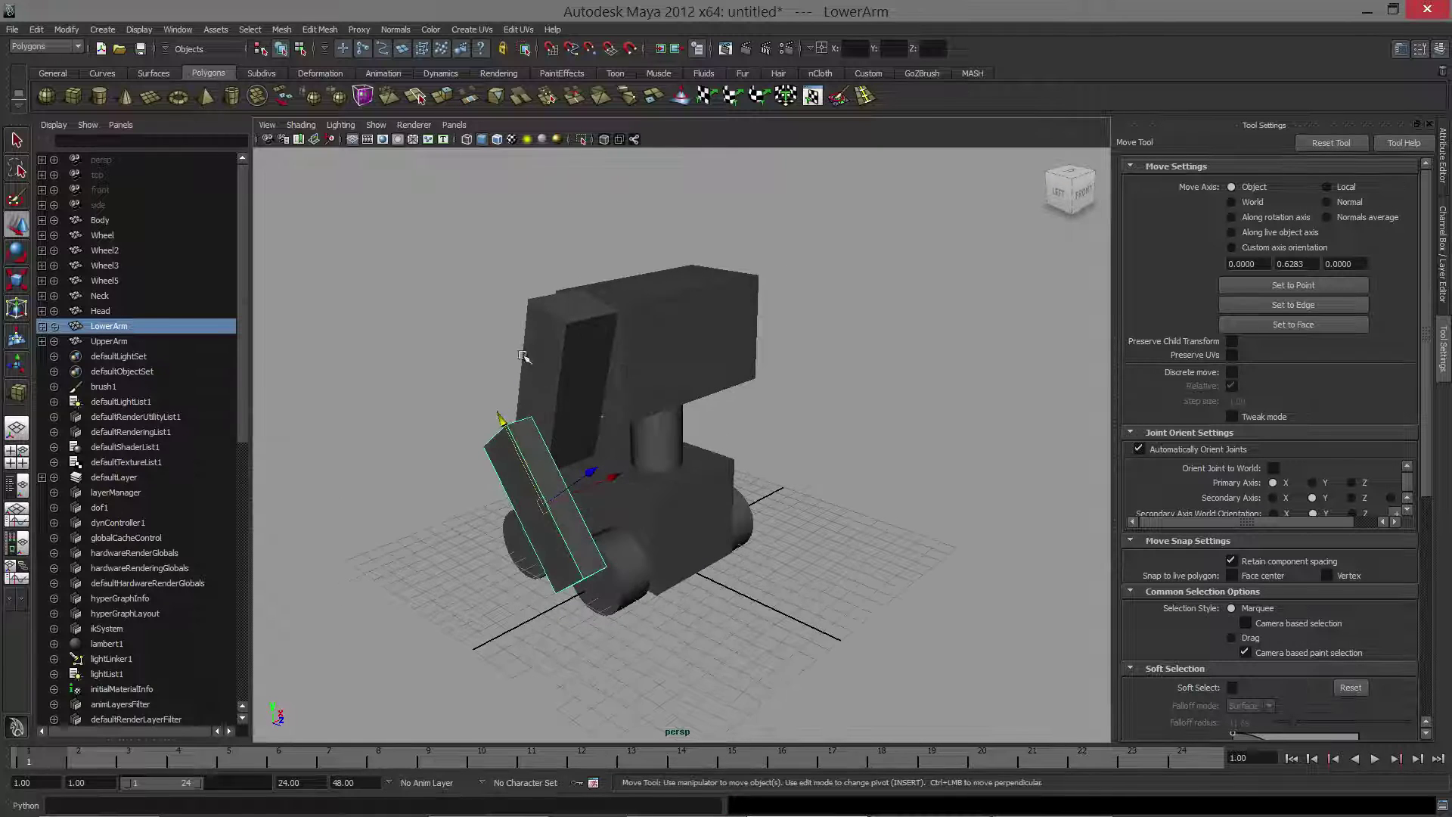
pyautogui.keyDown('alt'); pyautogui.moveTo(789, 409); pyautogui.dragTo(718, 425); pyautogui.keyUp('alt')
pyautogui.click(680, 331)
pyautogui.click(653, 446)
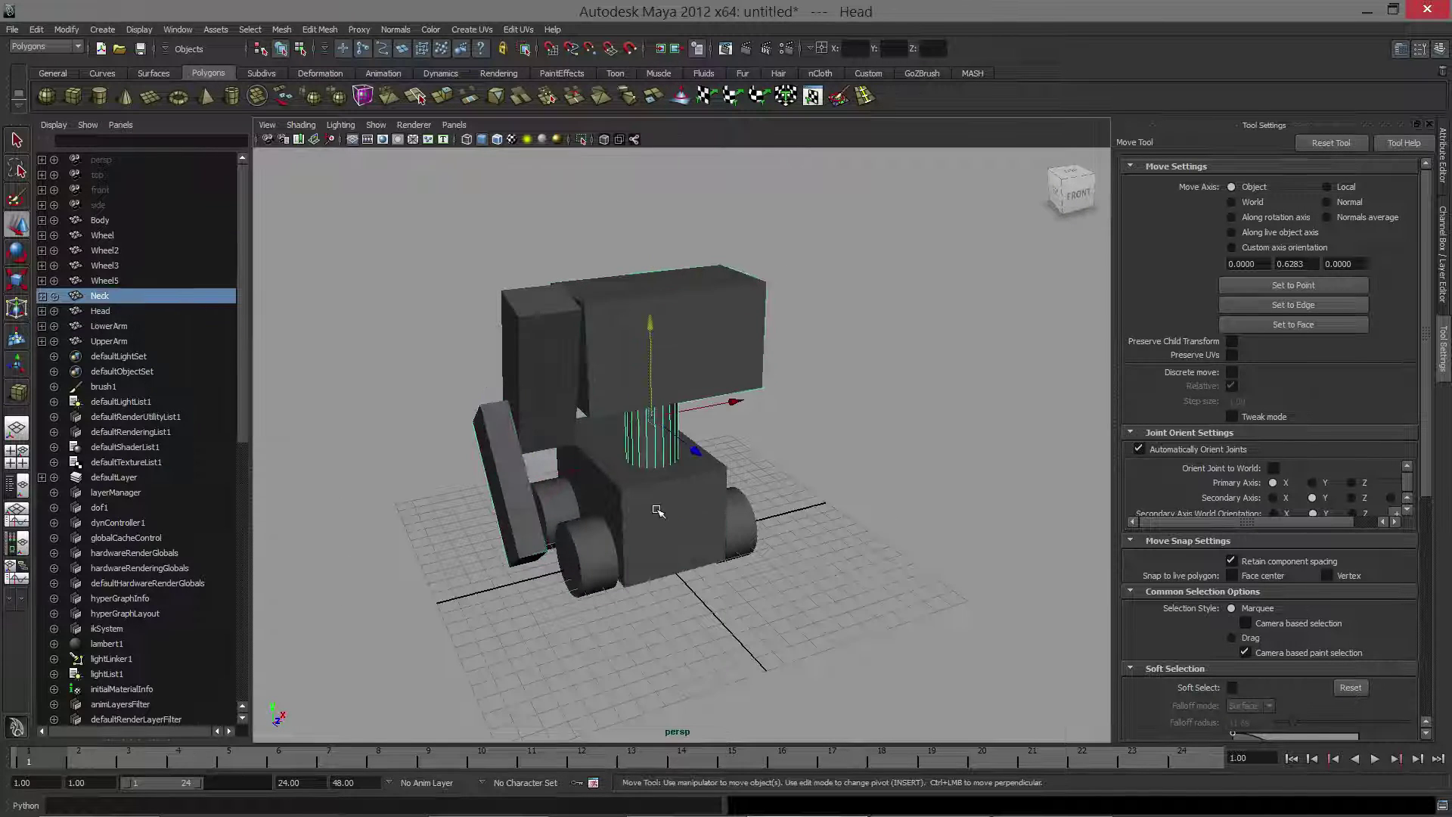
pyautogui.click(657, 509)
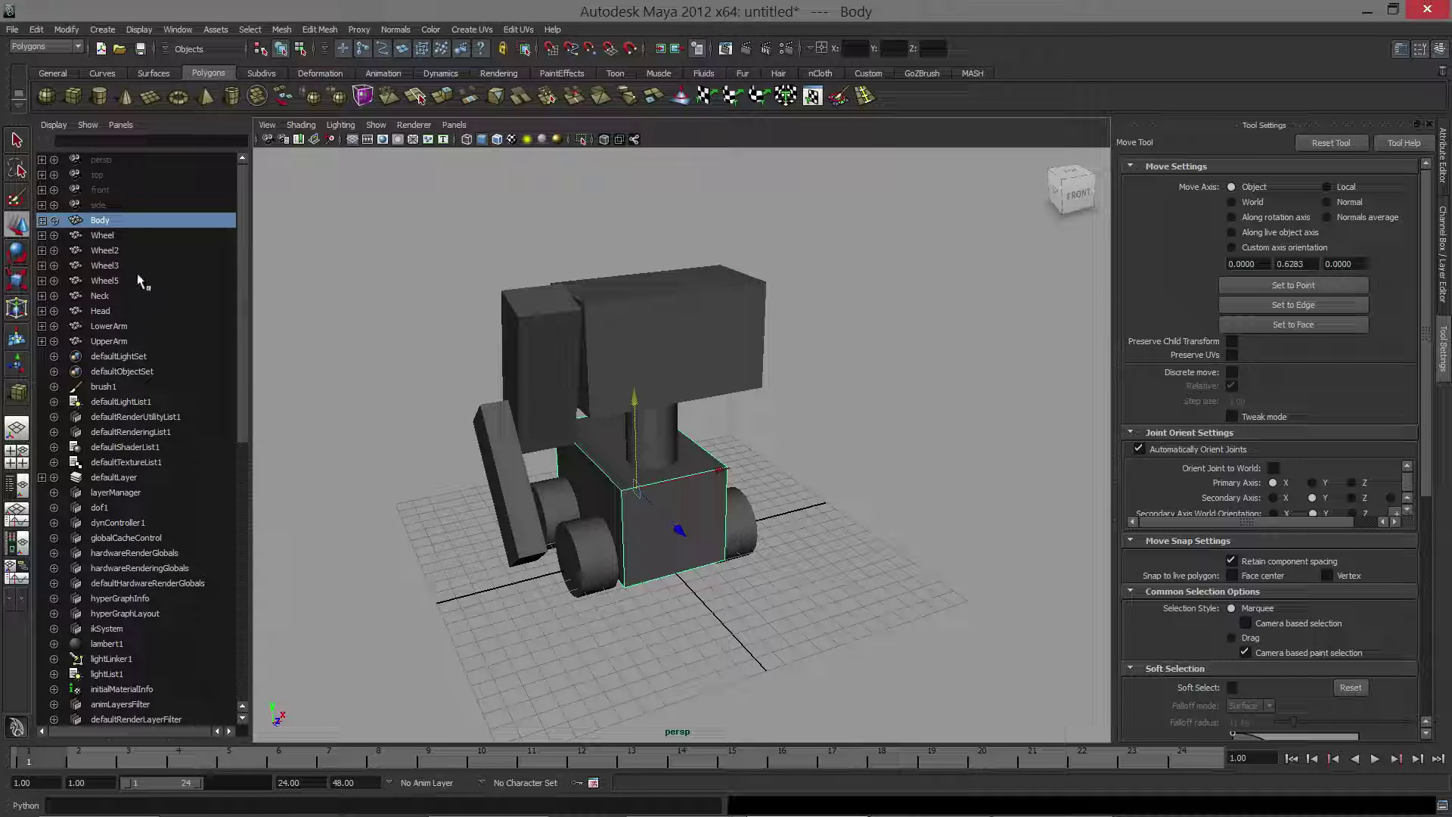
pyautogui.keyDown('alt'); pyautogui.moveTo(620, 458); pyautogui.dragTo(583, 458); pyautogui.keyUp('alt')
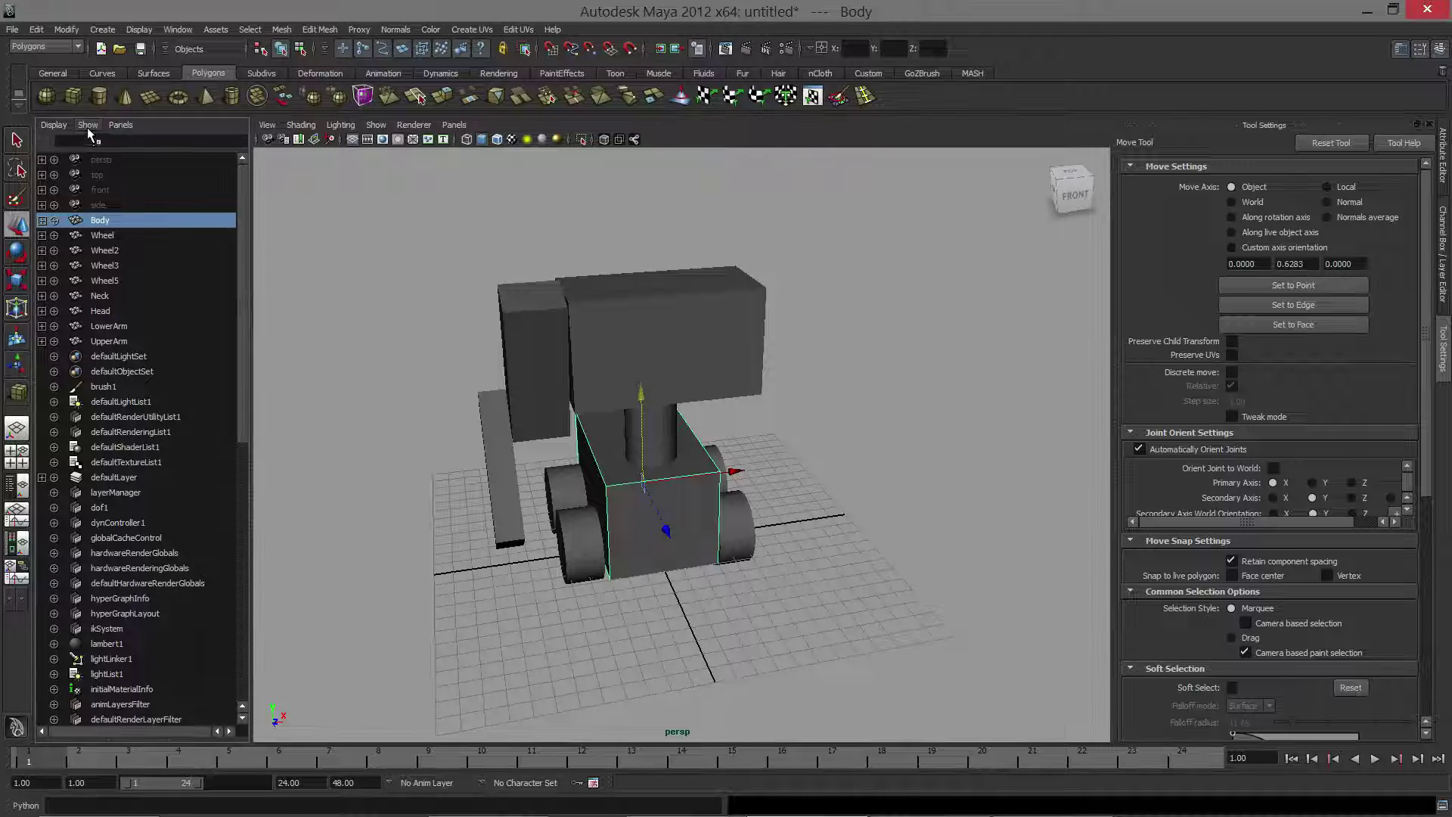
# Limit the Outliner to DAG objects only, and check the arm entries in the shortened list.
pyautogui.click(54, 124)
pyautogui.click(67, 149)
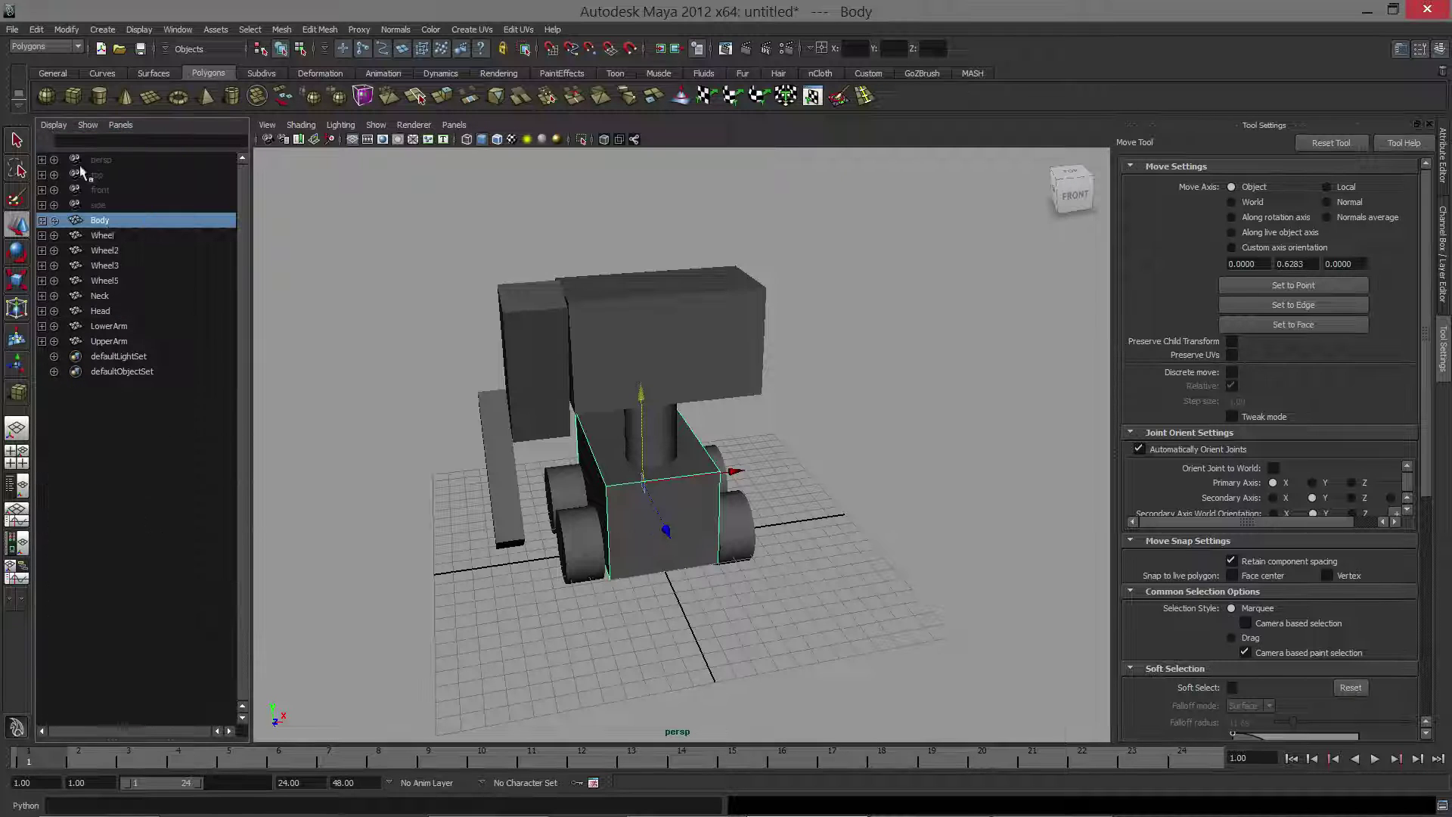
pyautogui.click(133, 448)
pyautogui.moveTo(134, 327); pyautogui.dragTo(149, 342)
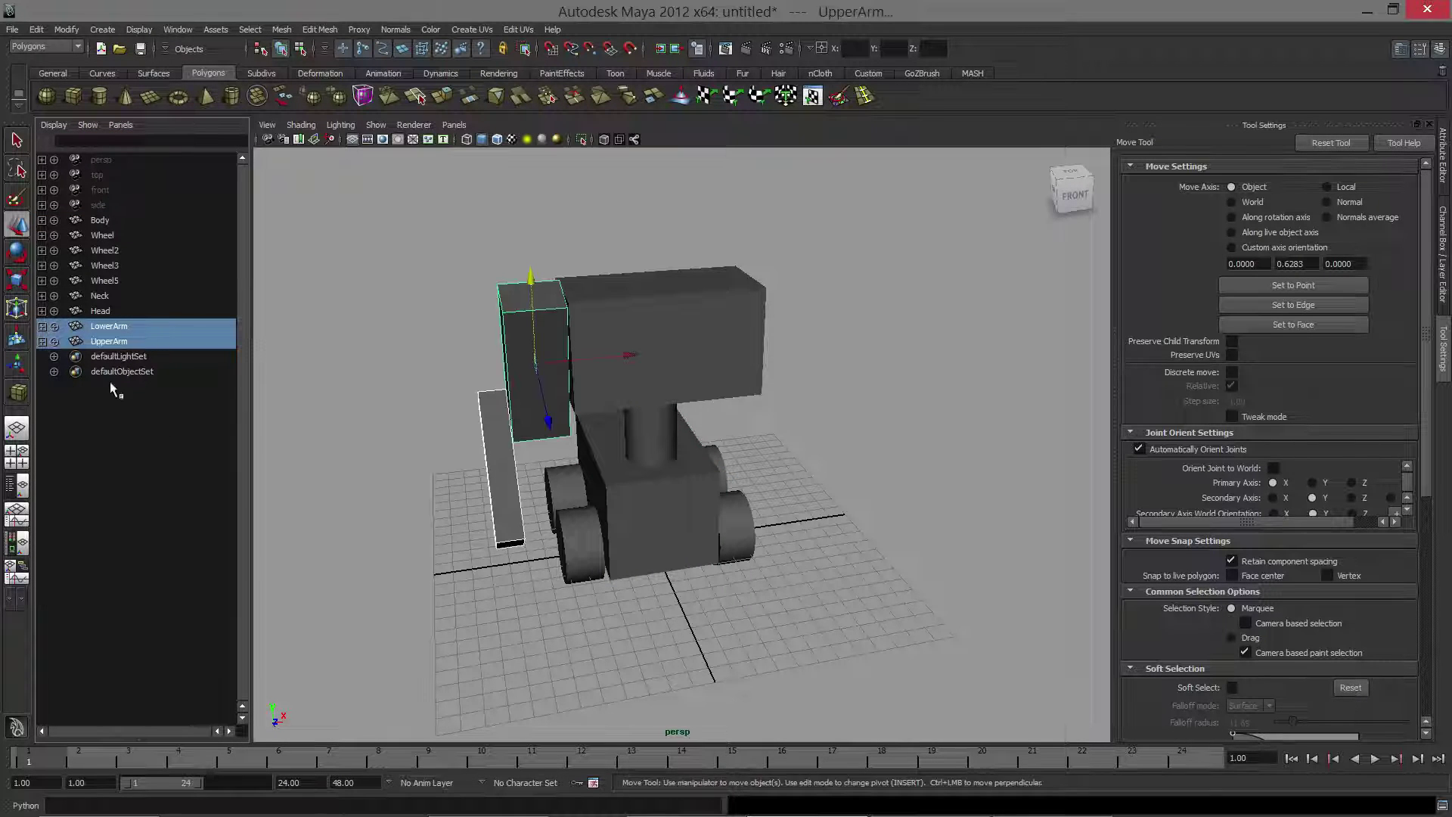
pyautogui.click(111, 388)
# Turn the Outliner's DAG Objects Only filter off to look over the full node list, and turn it on again.
pyautogui.click(53, 125)
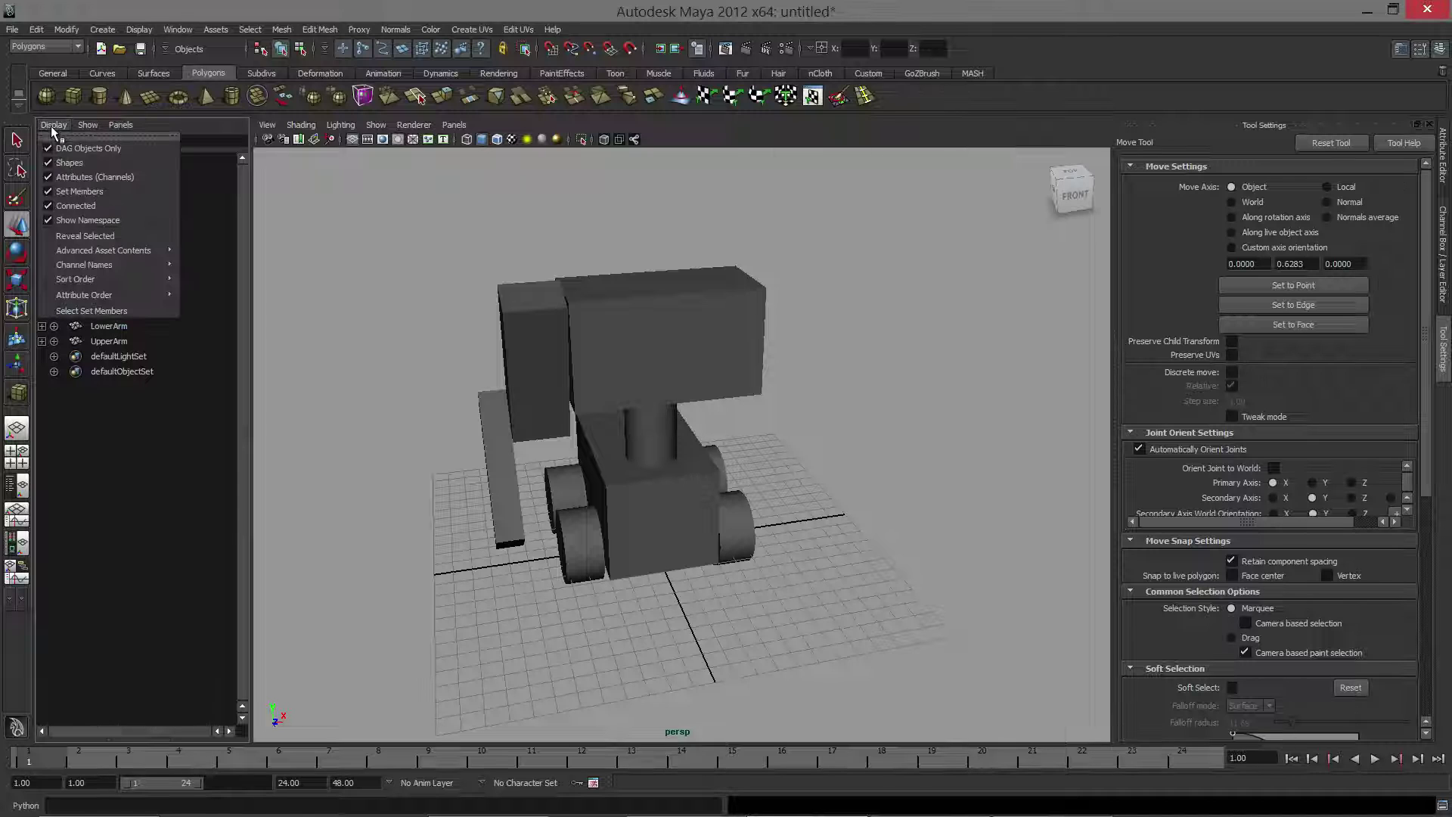
pyautogui.click(67, 148)
pyautogui.scroll(10, 112, 552)
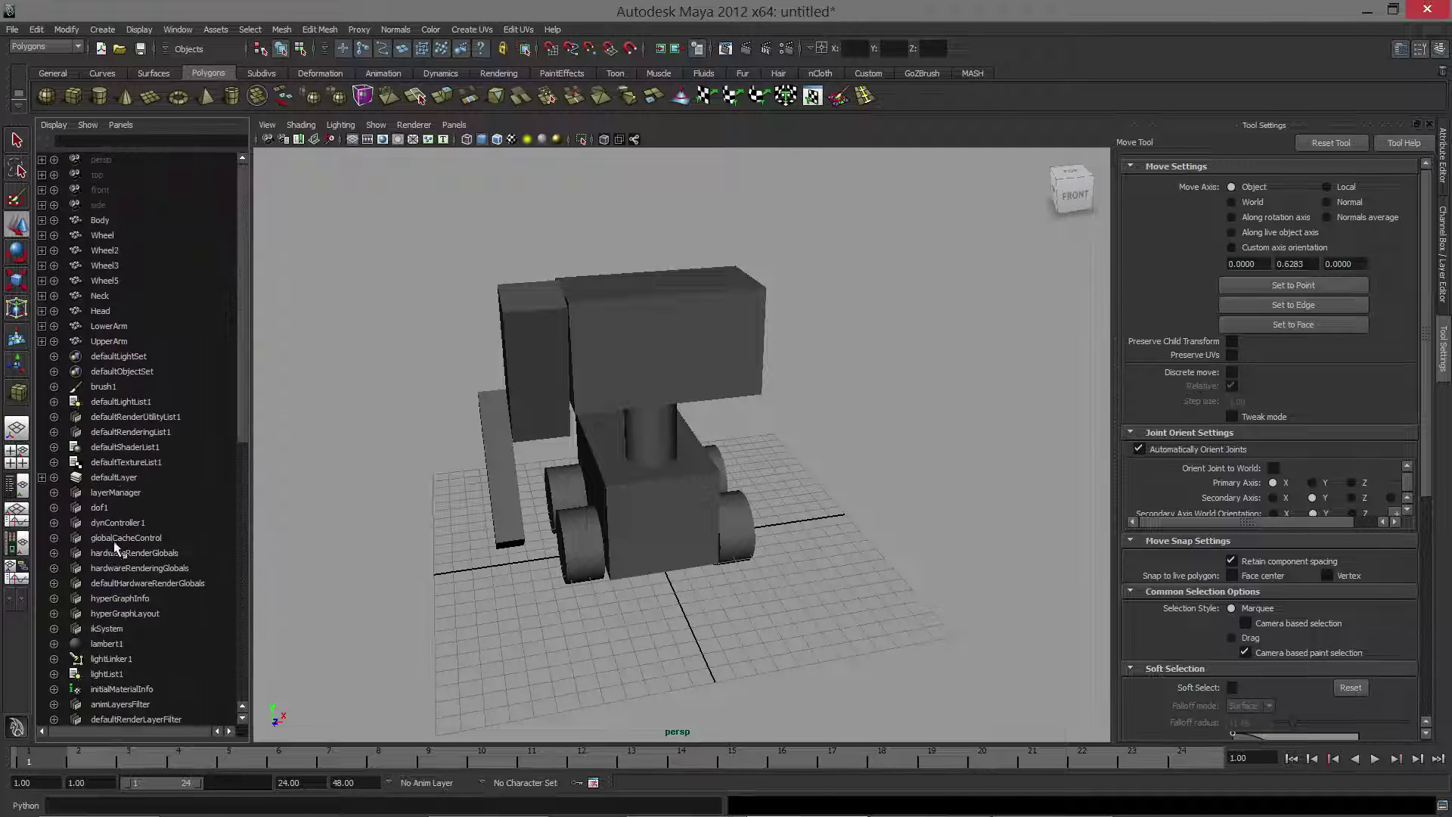
pyautogui.click(53, 125)
pyautogui.click(66, 148)
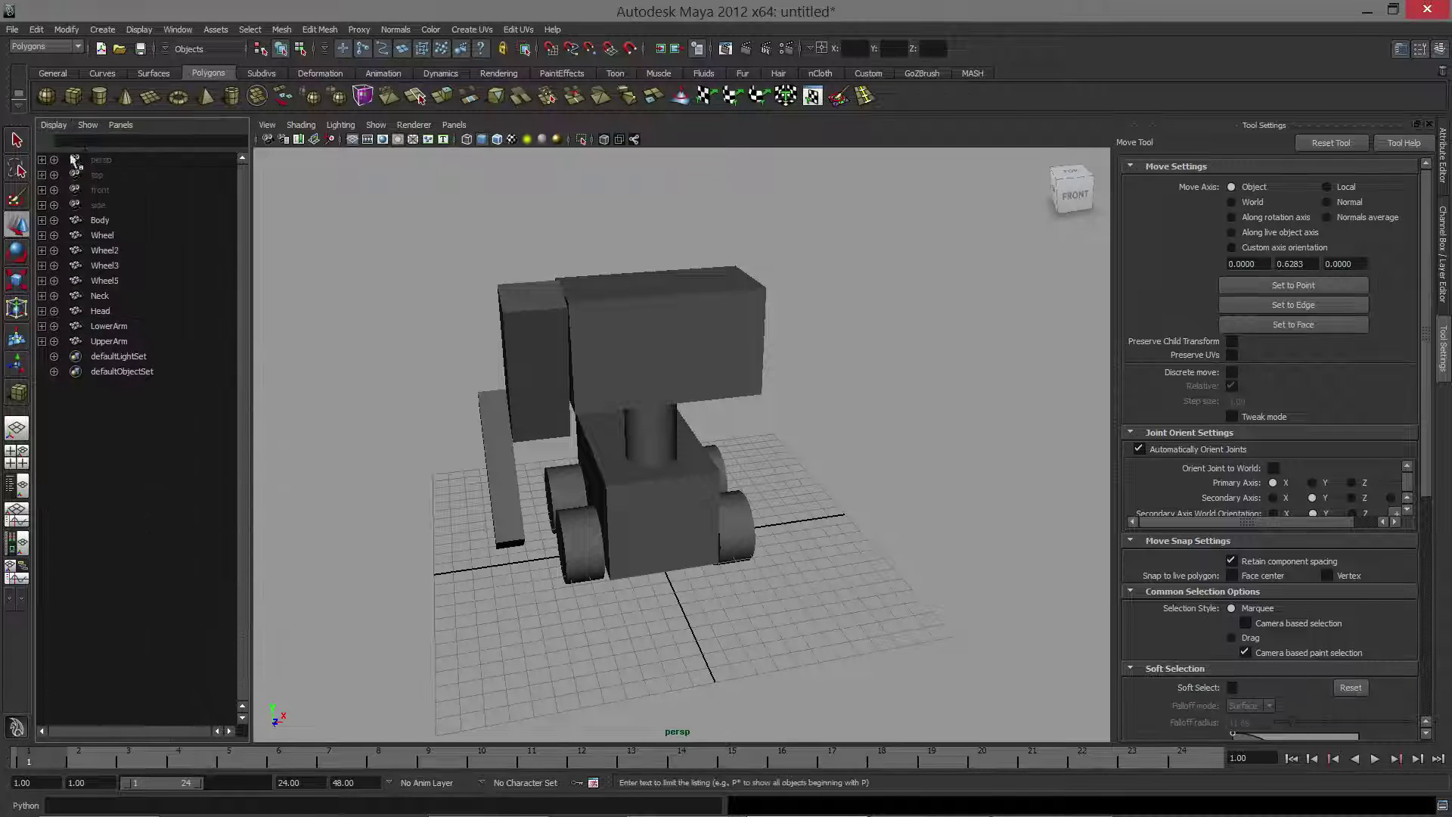
# Select the object named Wheel and the body in turn to identify them on the robot.
pyautogui.moveTo(477, 469)
pyautogui.keyDown('alt'); pyautogui.mouseDown()
pyautogui.moveTo(541, 474)
pyautogui.moveTo(492, 475)
pyautogui.mouseUp(); pyautogui.keyUp('alt')
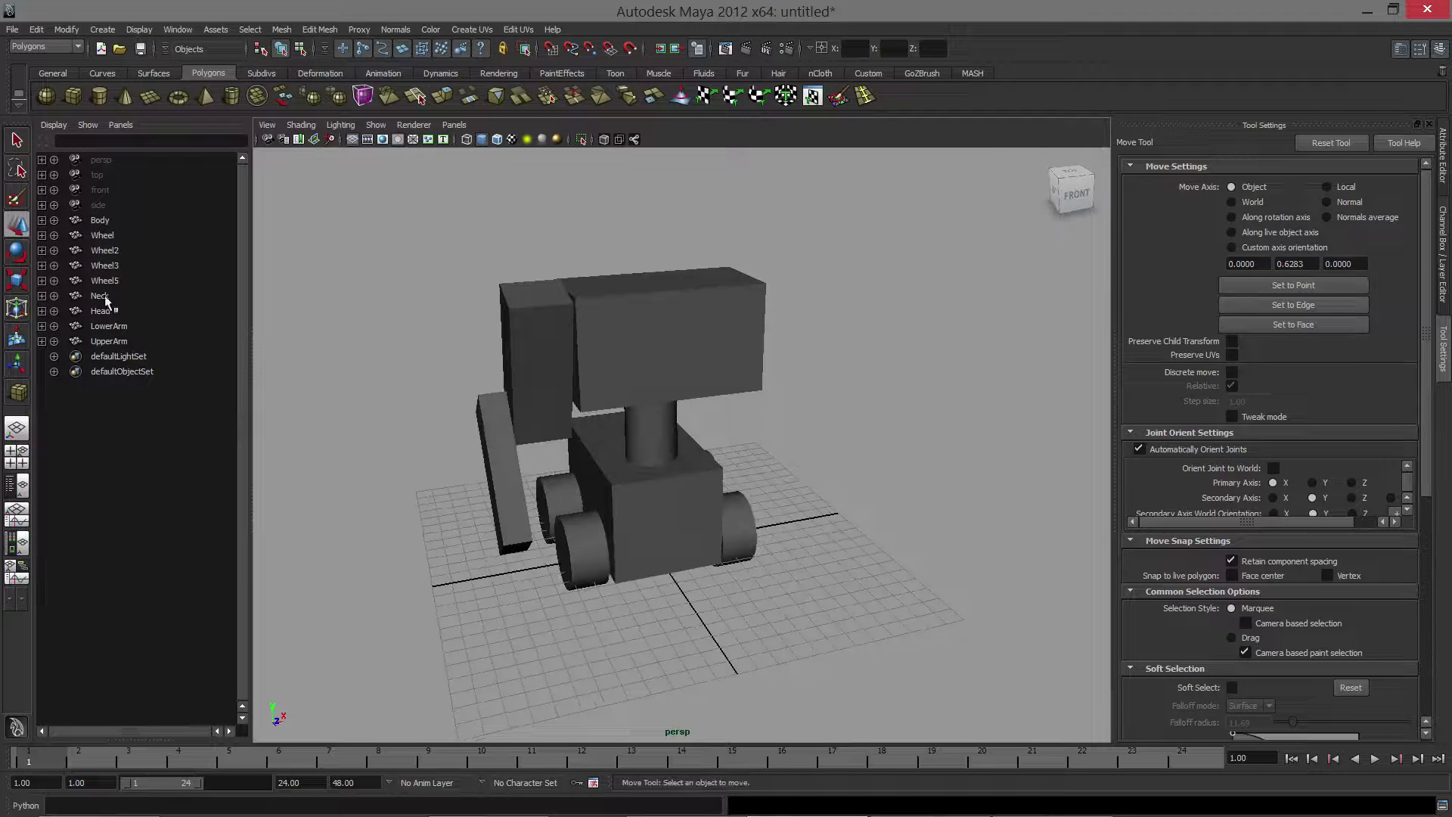
pyautogui.click(103, 236)
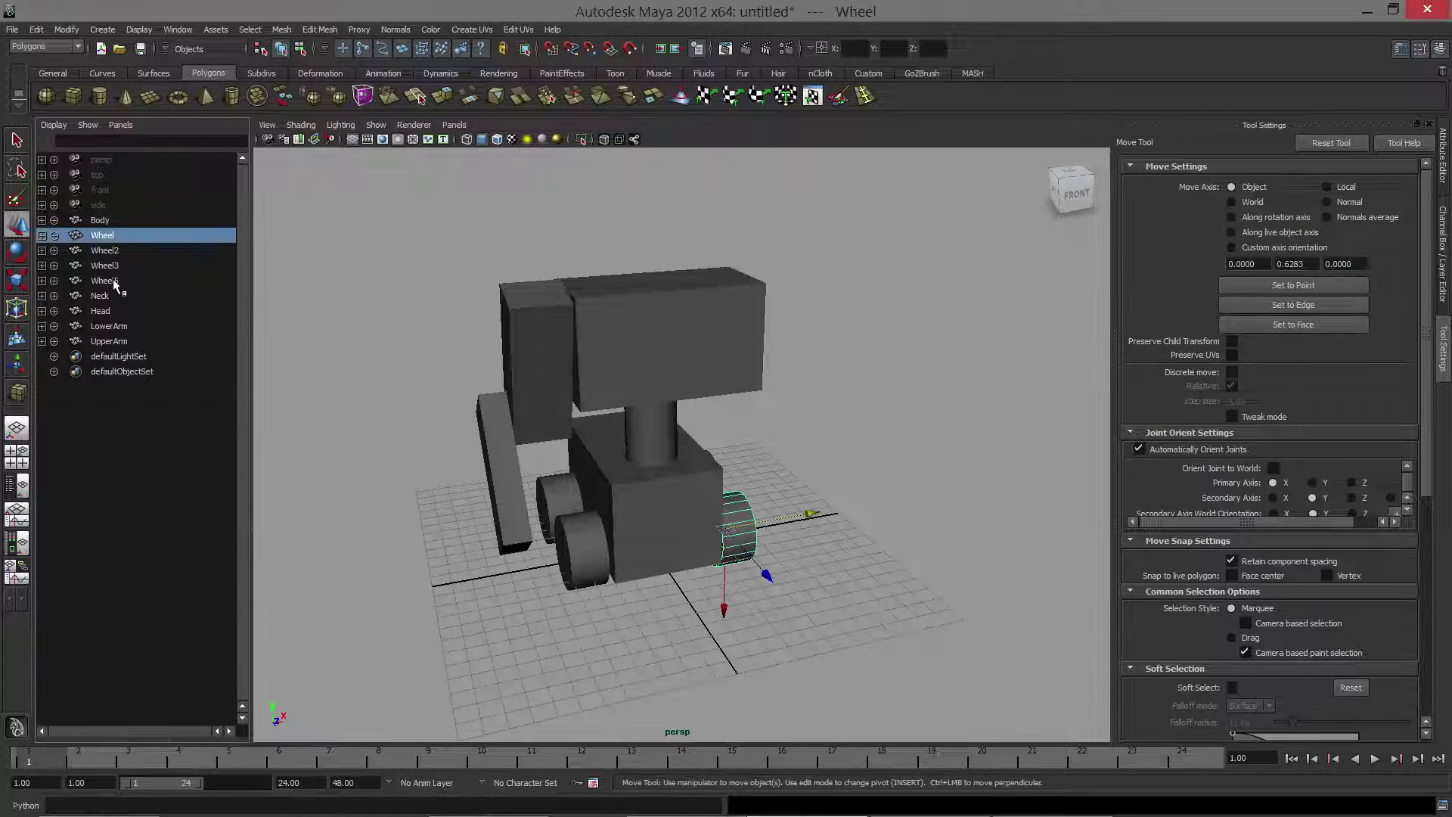
pyautogui.keyDown('alt'); pyautogui.moveTo(941, 529); pyautogui.dragTo(833, 557); pyautogui.keyUp('alt')
pyautogui.click(832, 557)
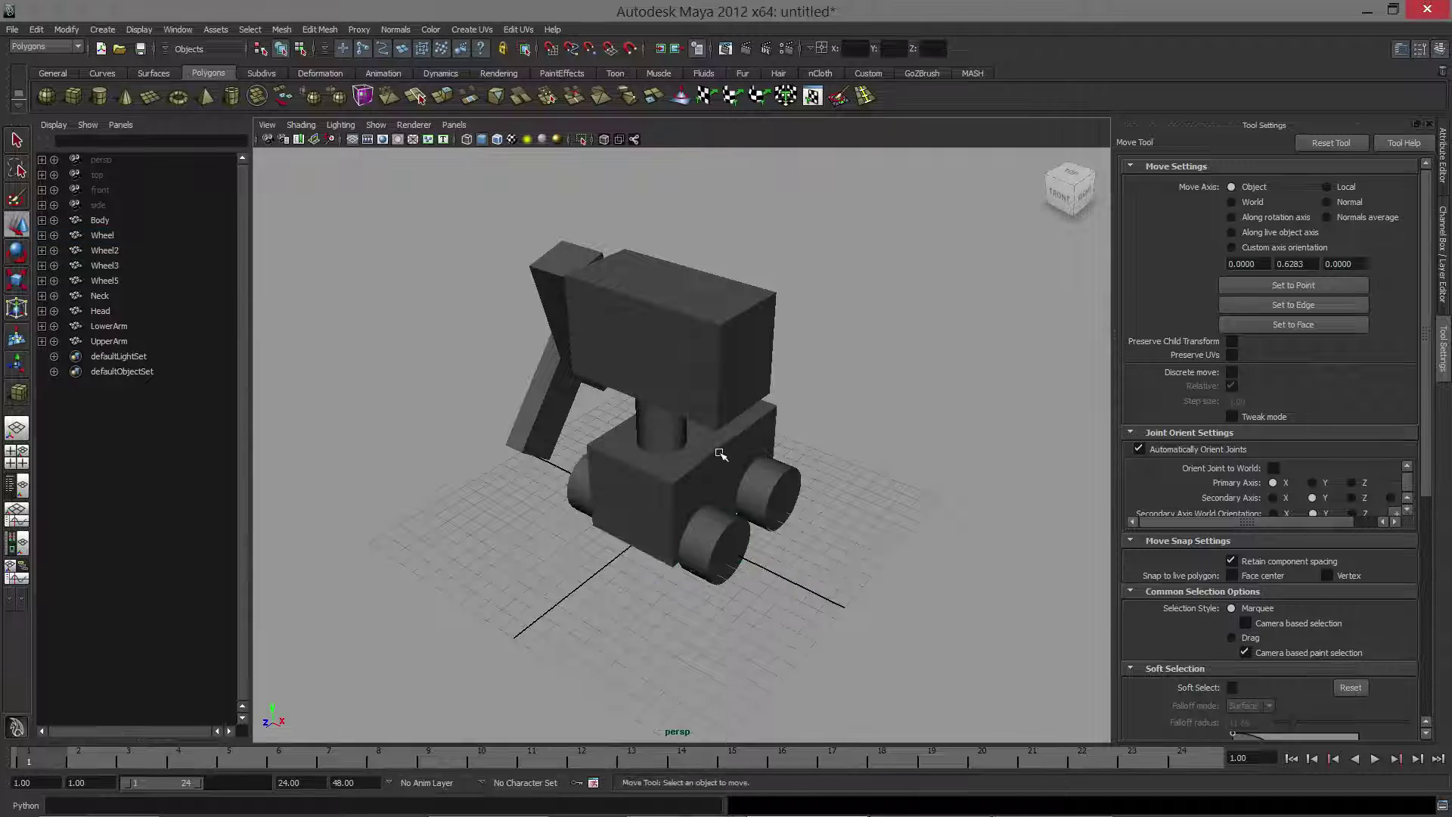
pyautogui.click(714, 498)
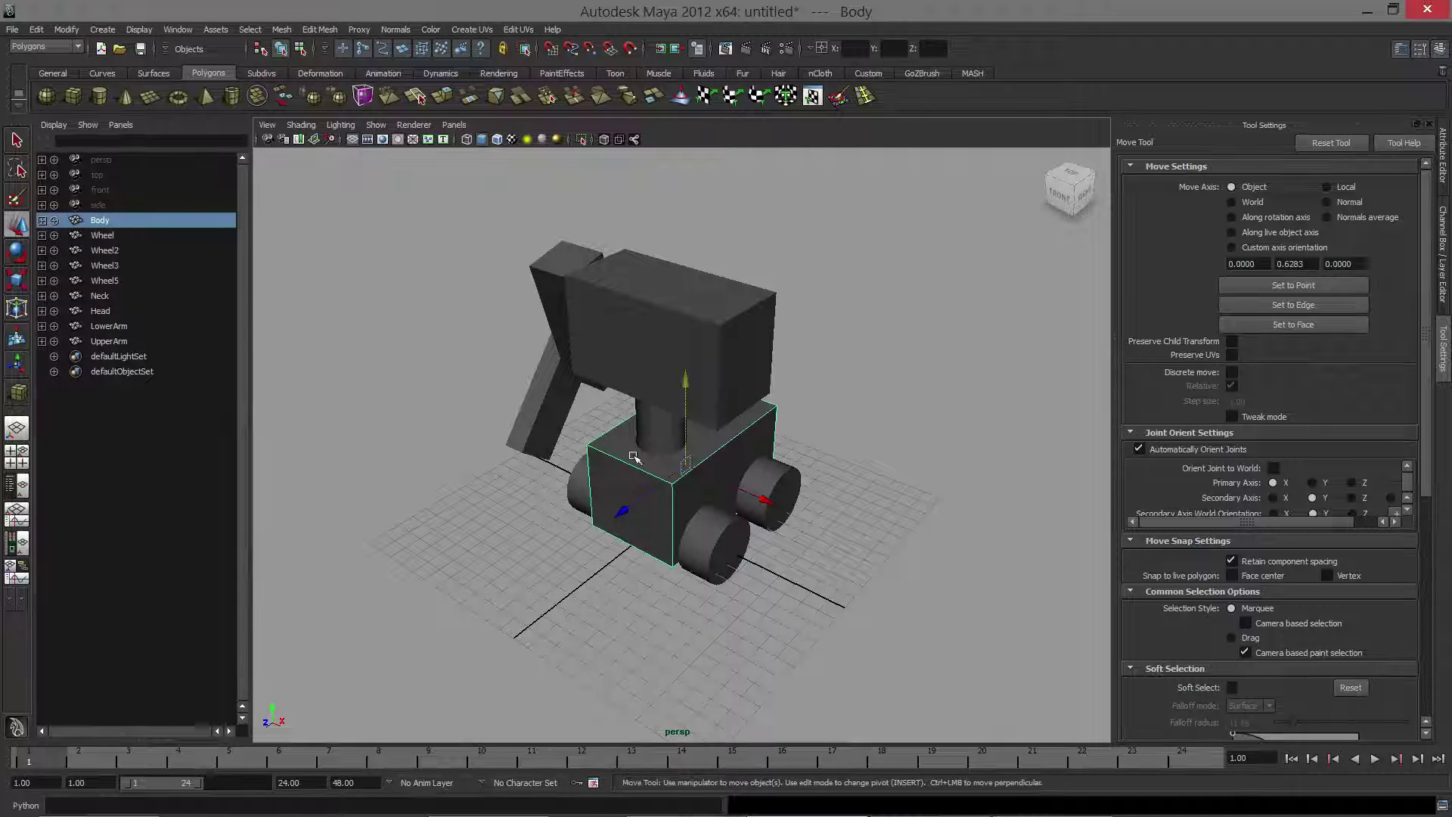
pyautogui.keyDown('alt'); pyautogui.moveTo(633, 457); pyautogui.dragTo(277, 397); pyautogui.keyUp('alt')
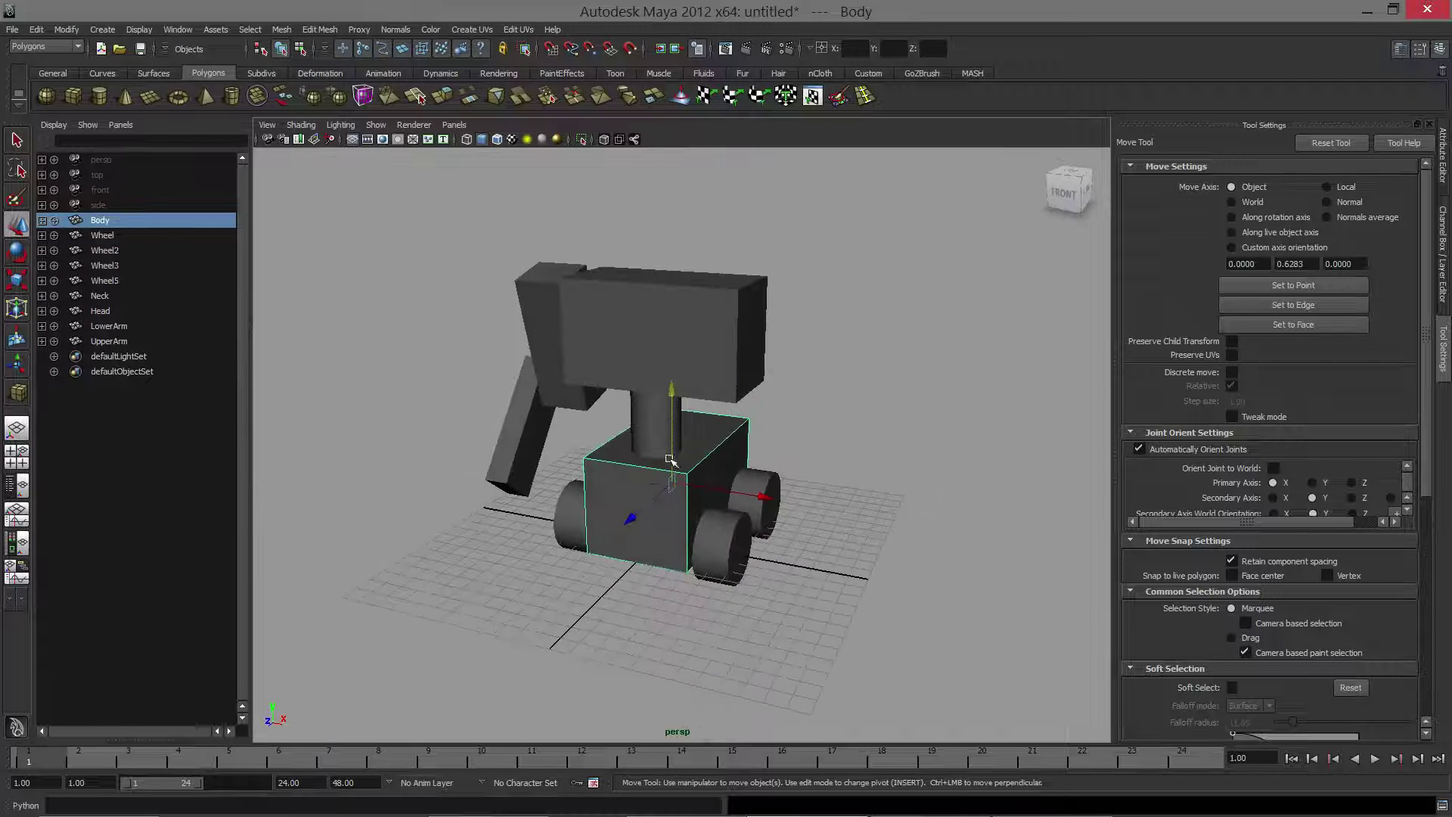
# Parent all four wheels under Body in the Outliner, and expand and select Body to check the hierarchy.
pyautogui.click(118, 236)
pyautogui.keyDown('shift'); pyautogui.click(113, 281); pyautogui.keyUp('shift')
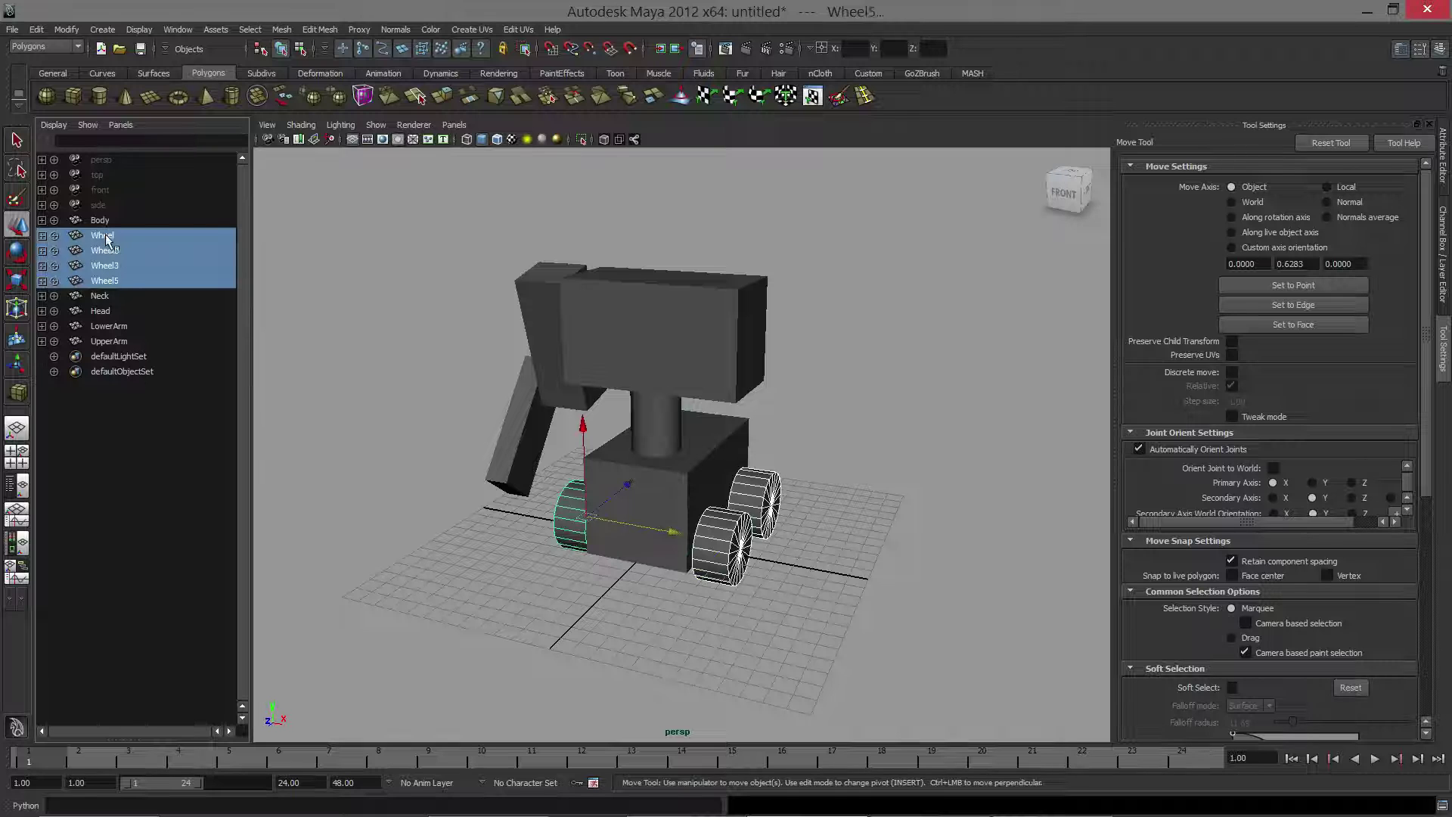
pyautogui.moveTo(106, 239)
pyautogui.mouseDown(button='middle')
pyautogui.moveTo(102, 224)
pyautogui.moveTo(147, 293)
pyautogui.moveTo(88, 224)
pyautogui.moveTo(100, 223)
pyautogui.mouseUp(button='middle')
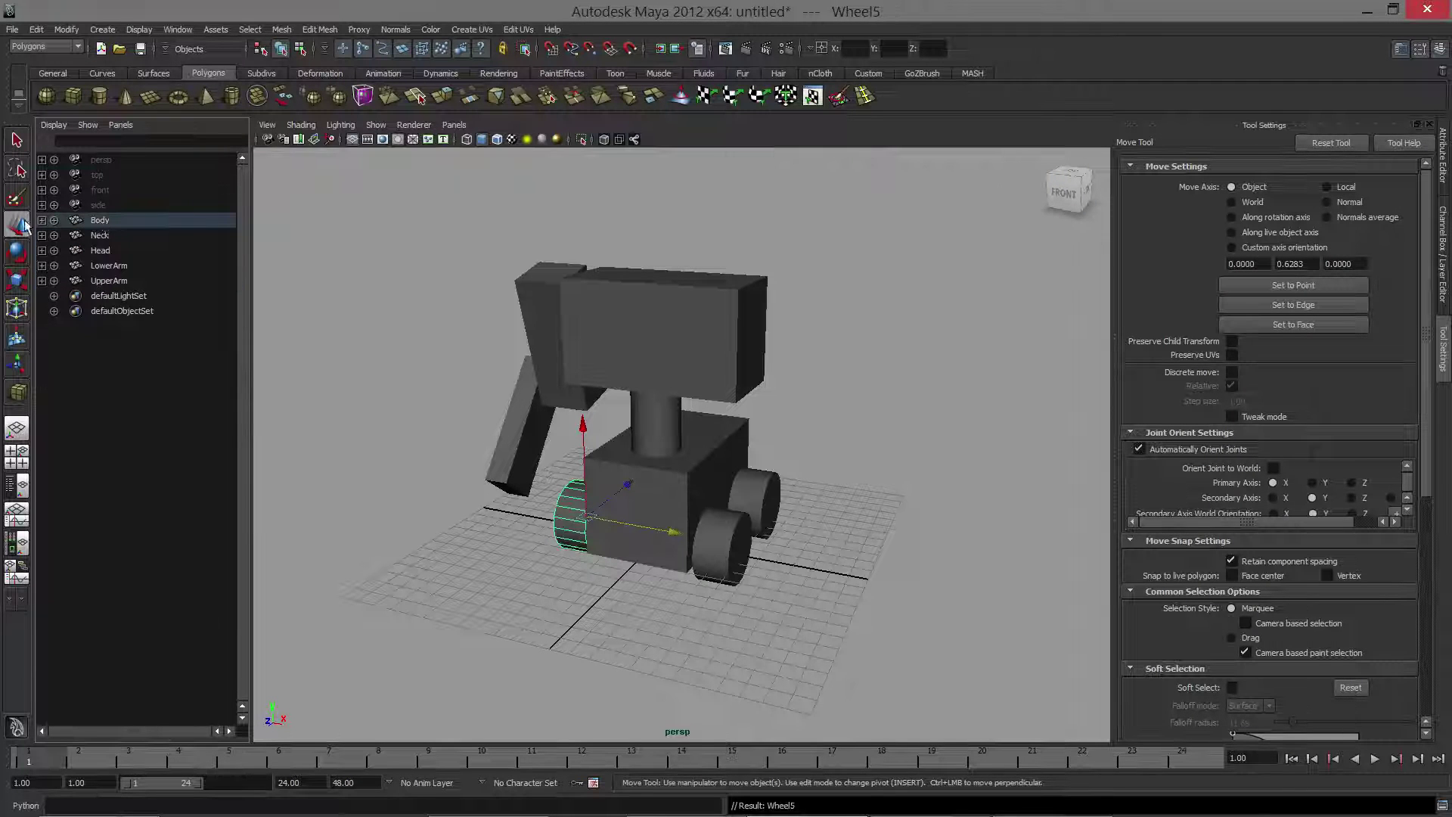
pyautogui.click(41, 220)
pyautogui.click(100, 221)
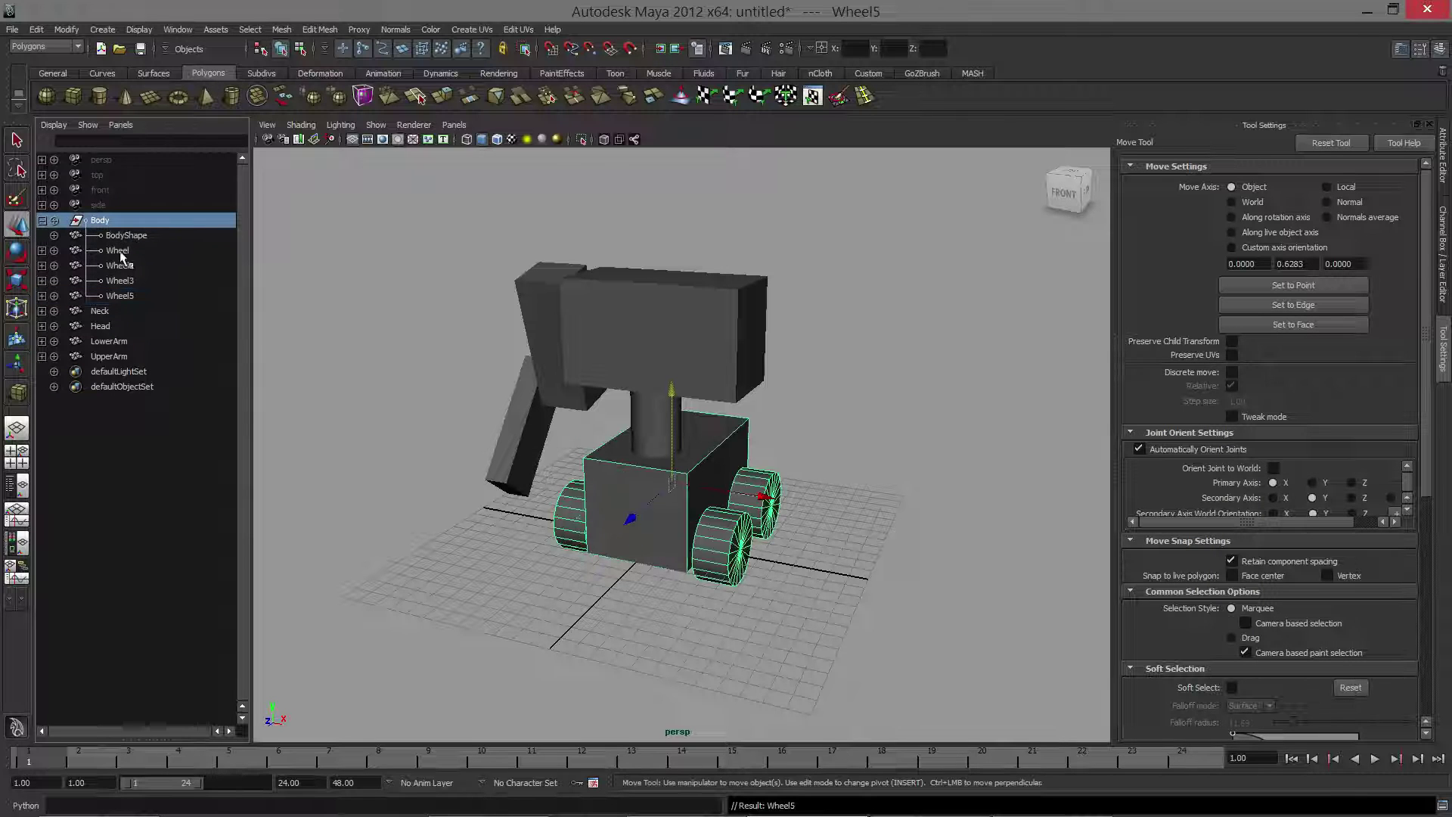
# Go through the wheels under Body, and rename Wheel5 as Wheel4.
pyautogui.click(121, 250)
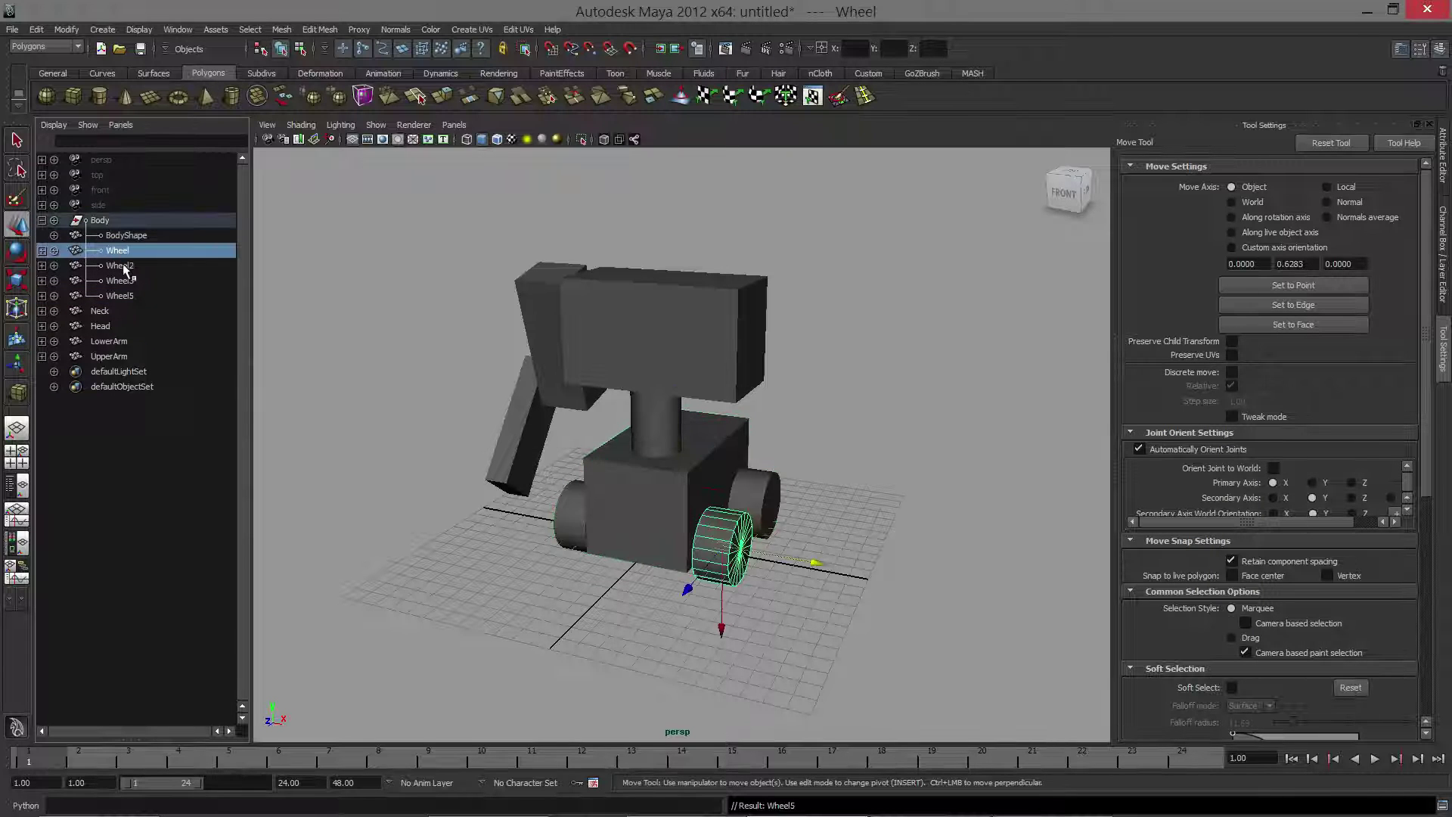
pyautogui.click(121, 266)
pyautogui.click(121, 281)
pyautogui.click(121, 296)
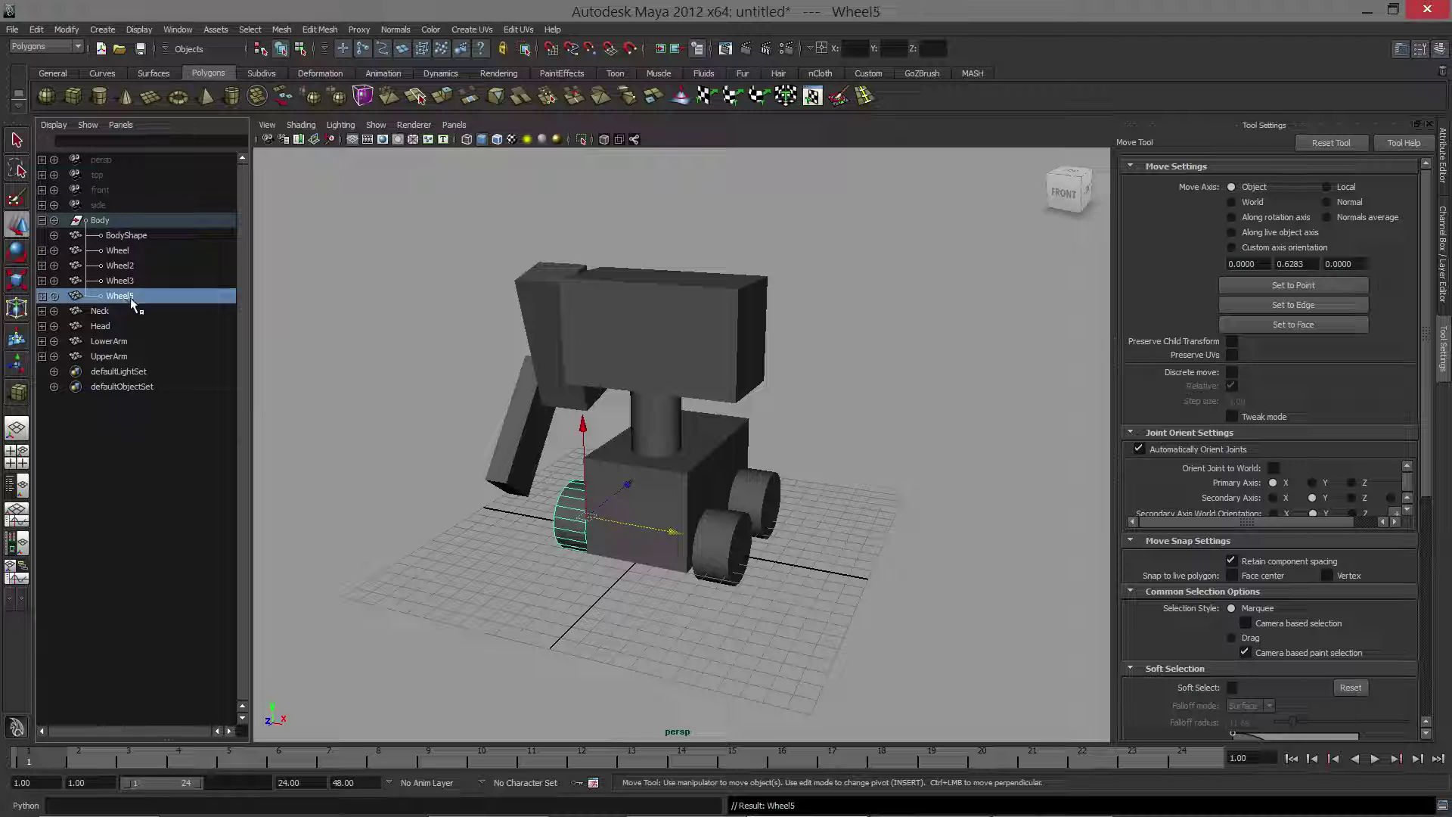
pyautogui.doubleClick(135, 302)
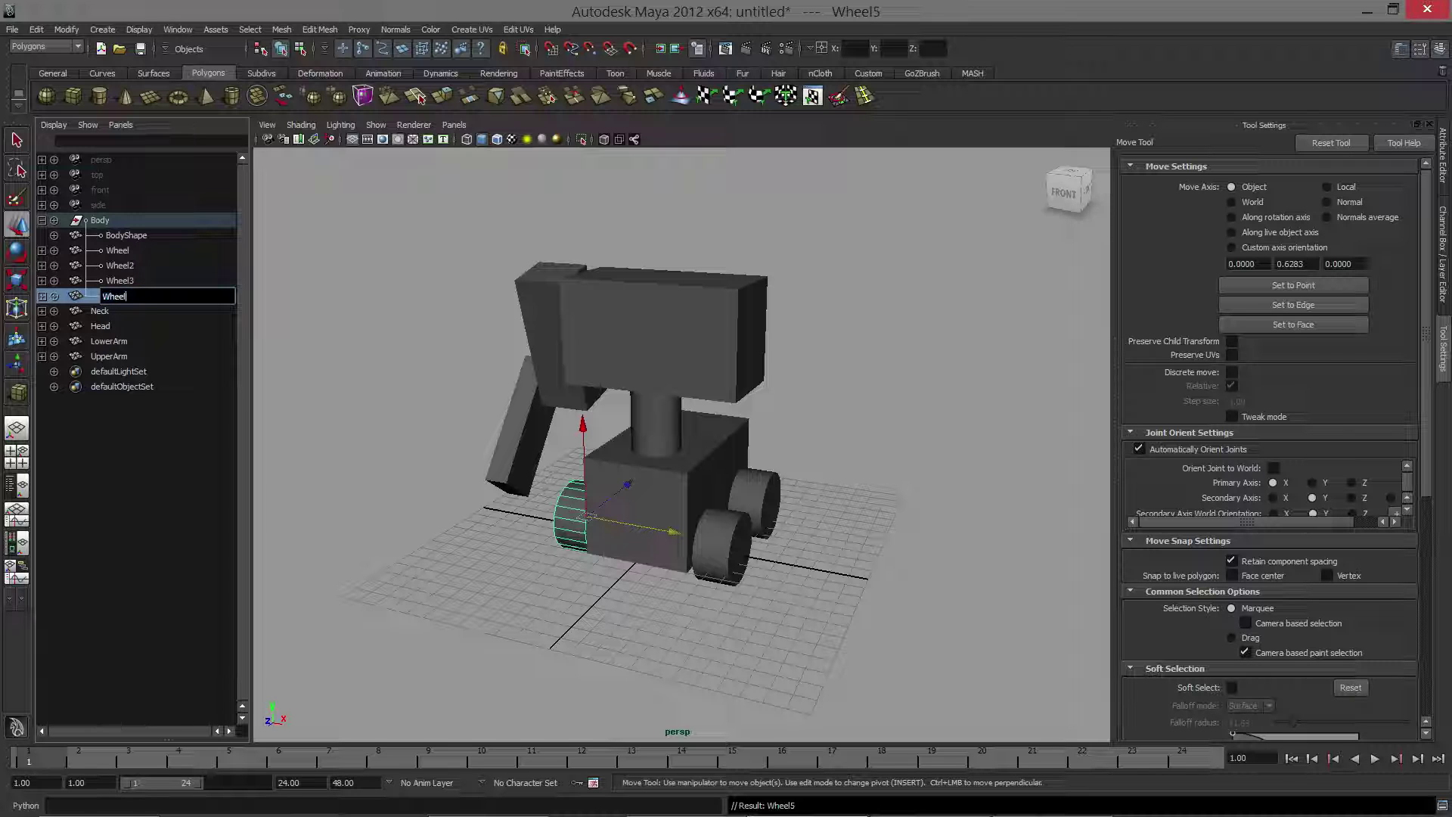
pyautogui.write('4')
pyautogui.press('Return')
# Select the body to check that its wheels are picked up with it, and clear the selection.
pyautogui.keyDown('alt'); pyautogui.moveTo(674, 423); pyautogui.dragTo(662, 493); pyautogui.keyUp('alt')
pyautogui.click(656, 523)
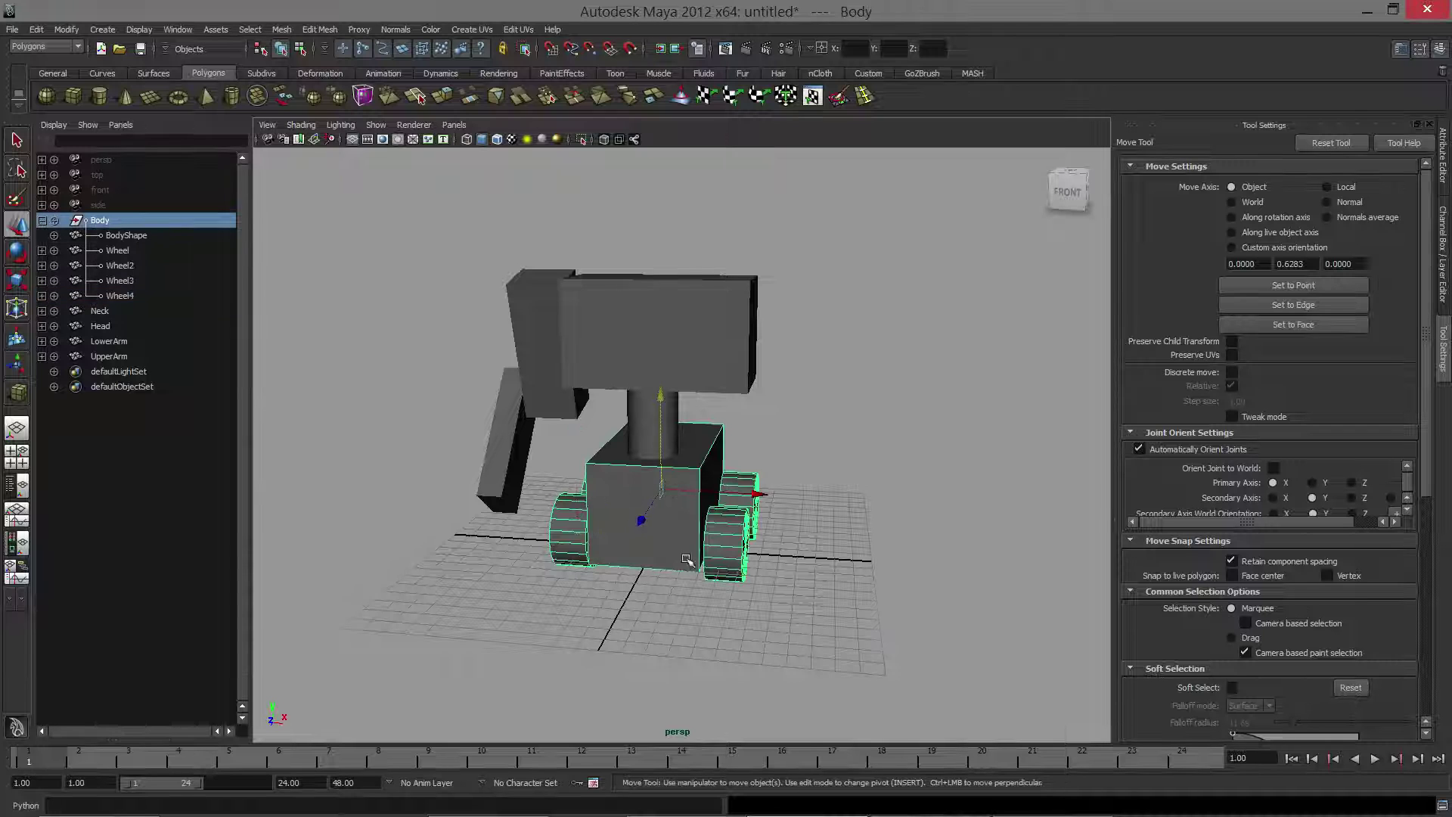
pyautogui.keyDown('alt'); pyautogui.moveTo(687, 560); pyautogui.dragTo(615, 544); pyautogui.keyUp('alt')
pyautogui.hotkey('ctrl', 'z')
pyautogui.click(602, 678)
pyautogui.keyDown('alt'); pyautogui.moveTo(466, 421); pyautogui.dragTo(584, 420); pyautogui.keyUp('alt')
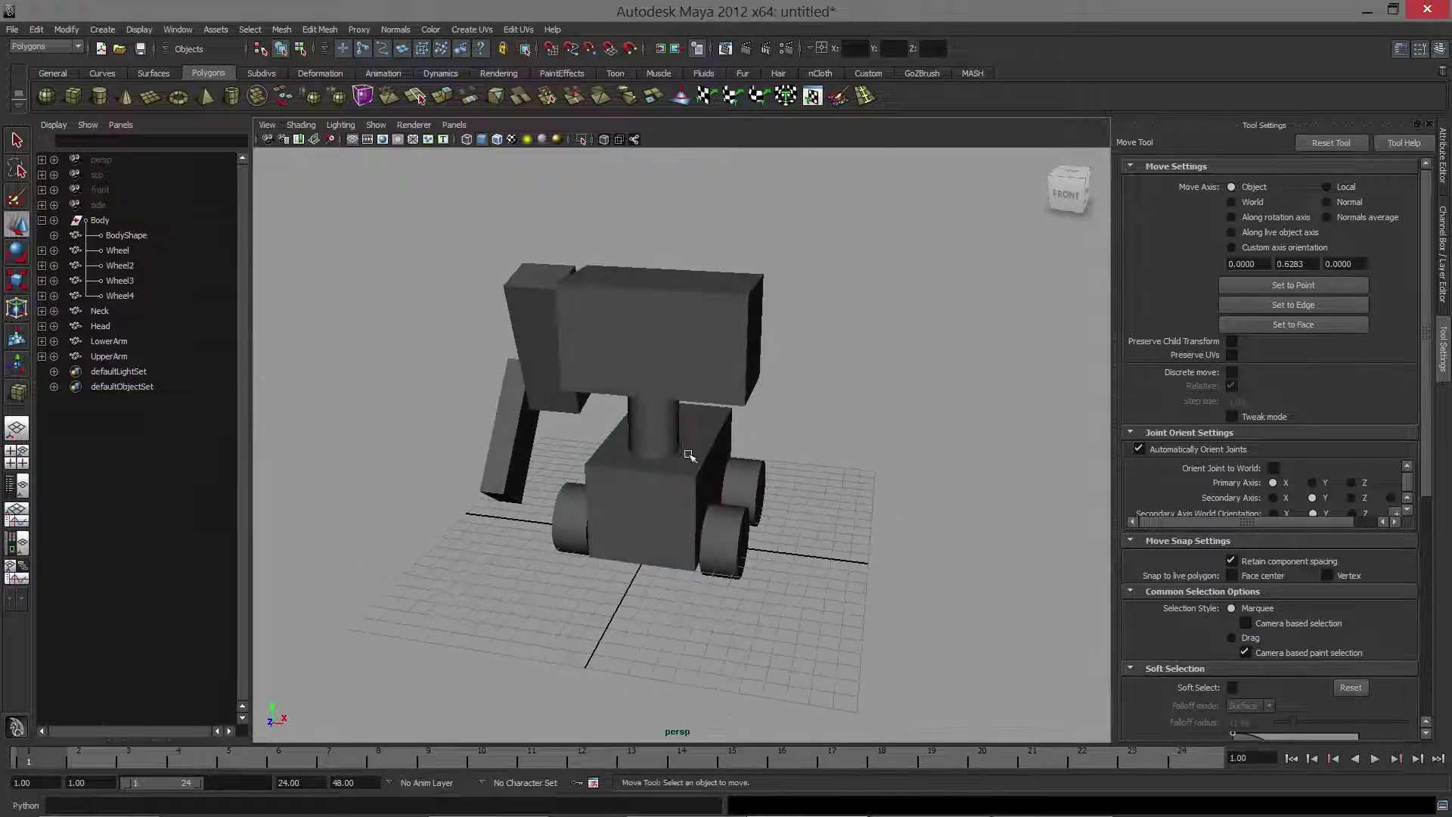
# Parent Neck under Body and Head under Neck, and expand the Neck entry in the Outliner.
pyautogui.click(106, 310)
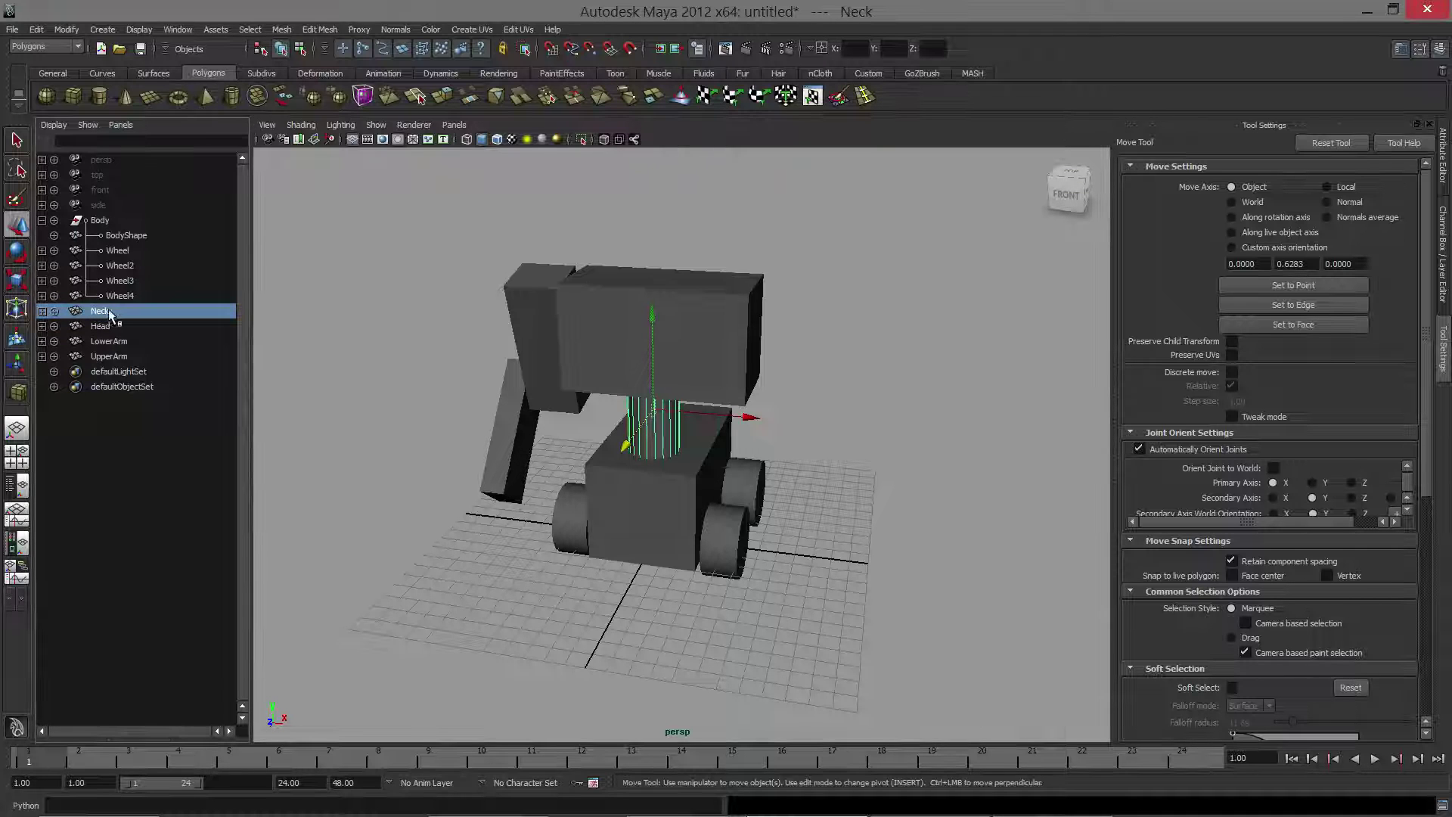
pyautogui.moveTo(107, 275); pyautogui.dragTo(106, 221)
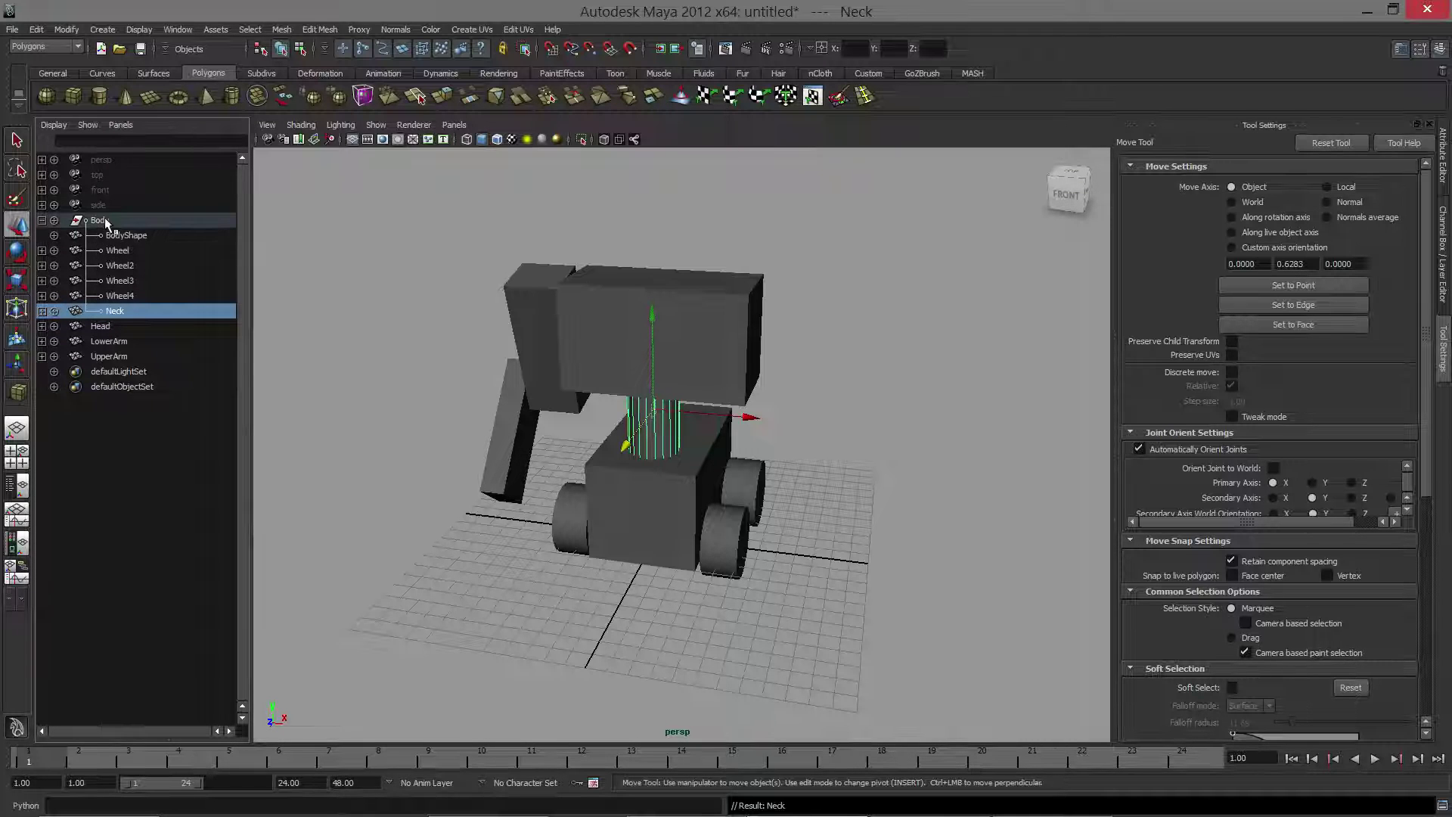
pyautogui.click(107, 325)
pyautogui.moveTo(106, 325); pyautogui.dragTo(117, 313, button='middle')
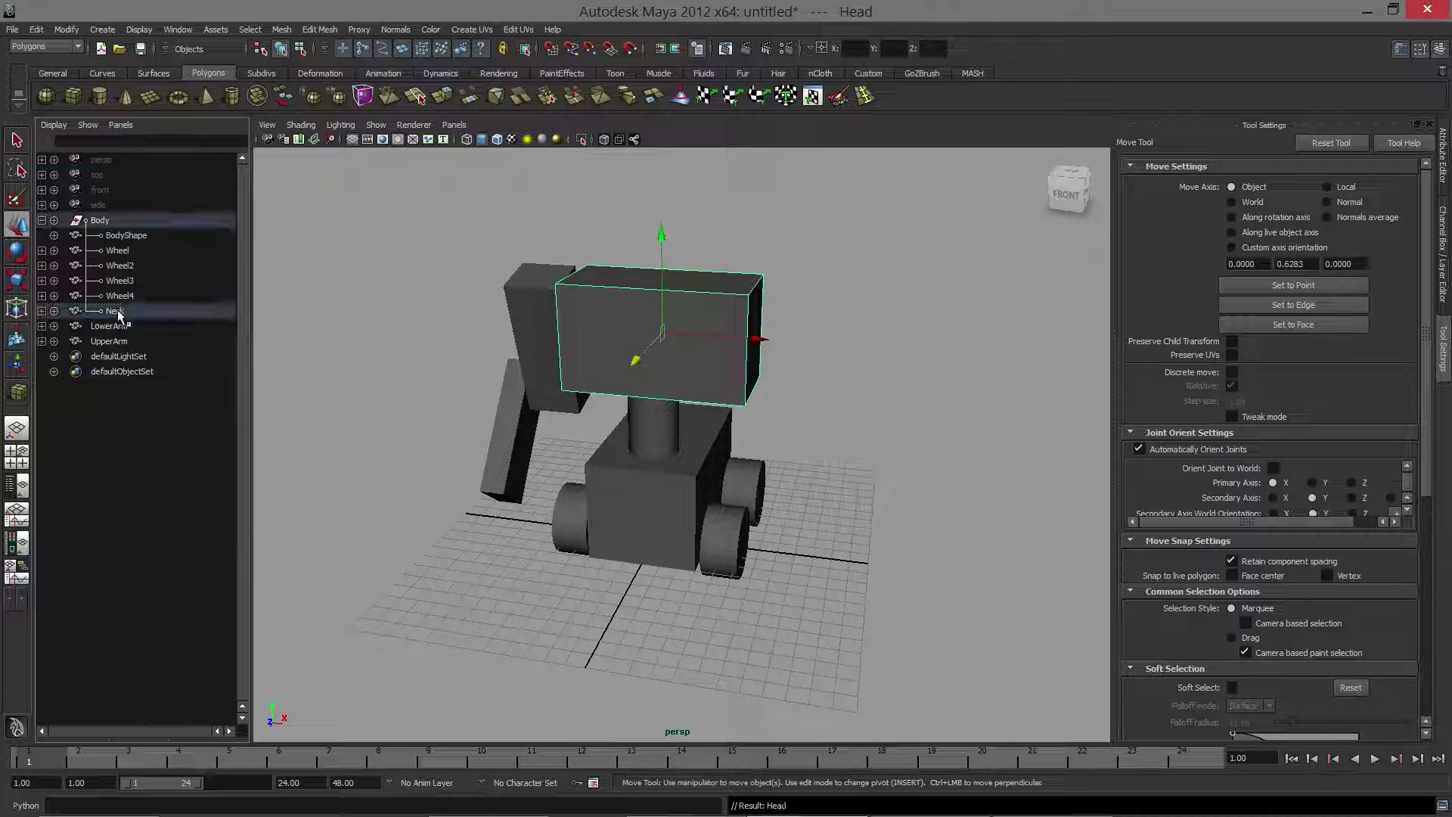
pyautogui.click(42, 312)
# Parent UpperArm under Head and LowerArm under UpperArm in the Outliner.
pyautogui.click(105, 356)
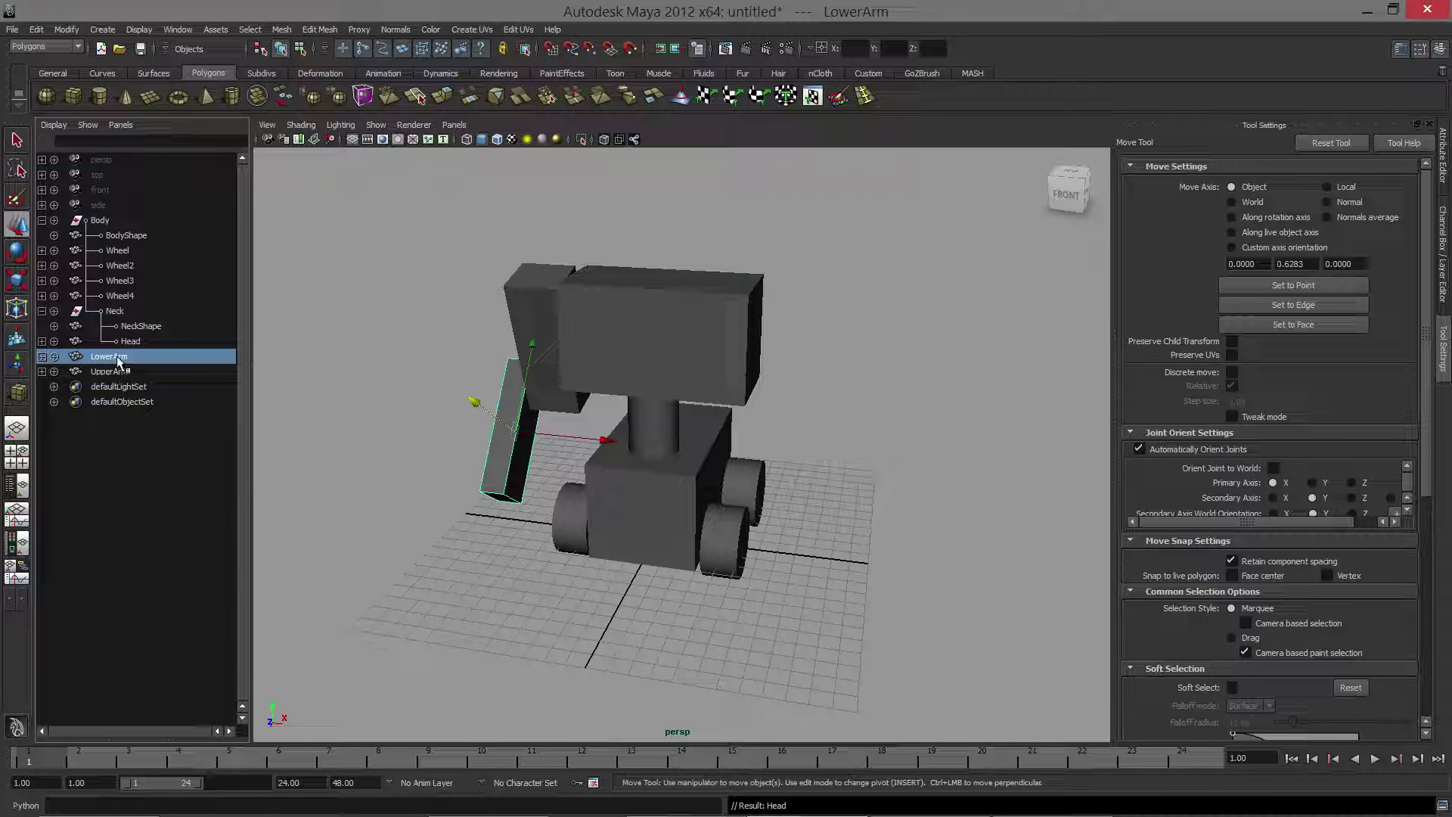
pyautogui.click(114, 371)
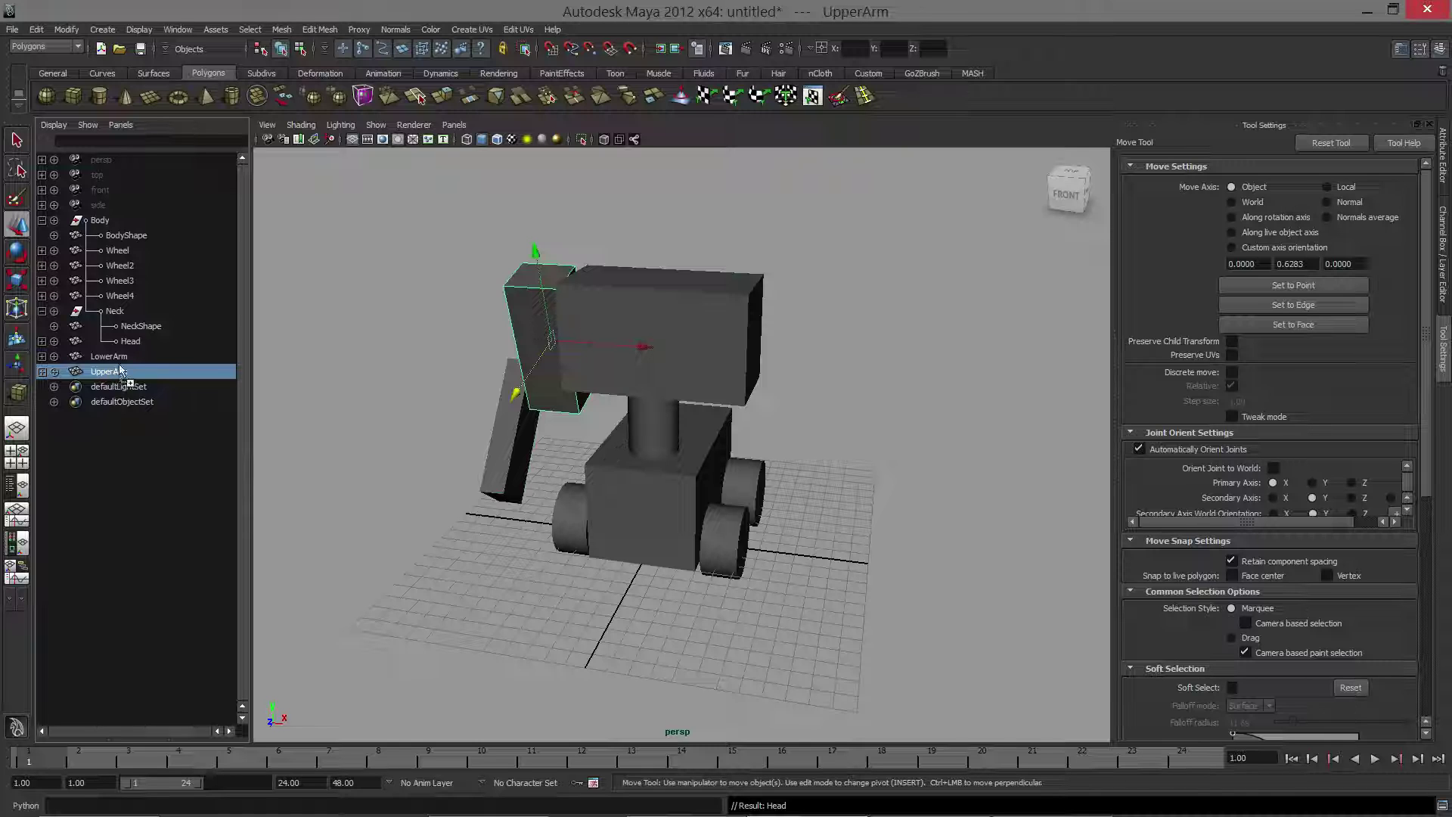
pyautogui.moveTo(121, 371); pyautogui.dragTo(123, 341, button='middle')
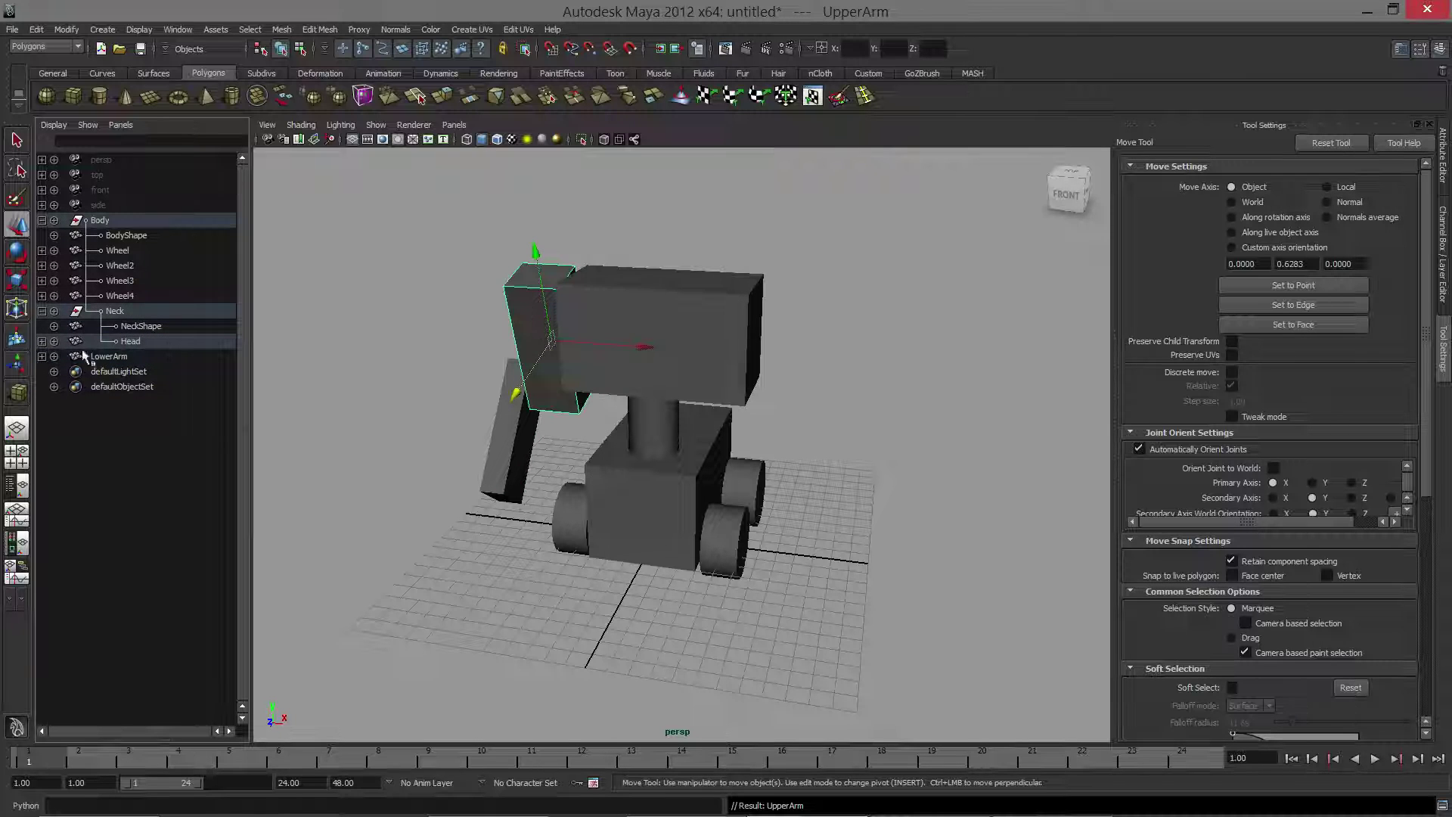
pyautogui.click(42, 341)
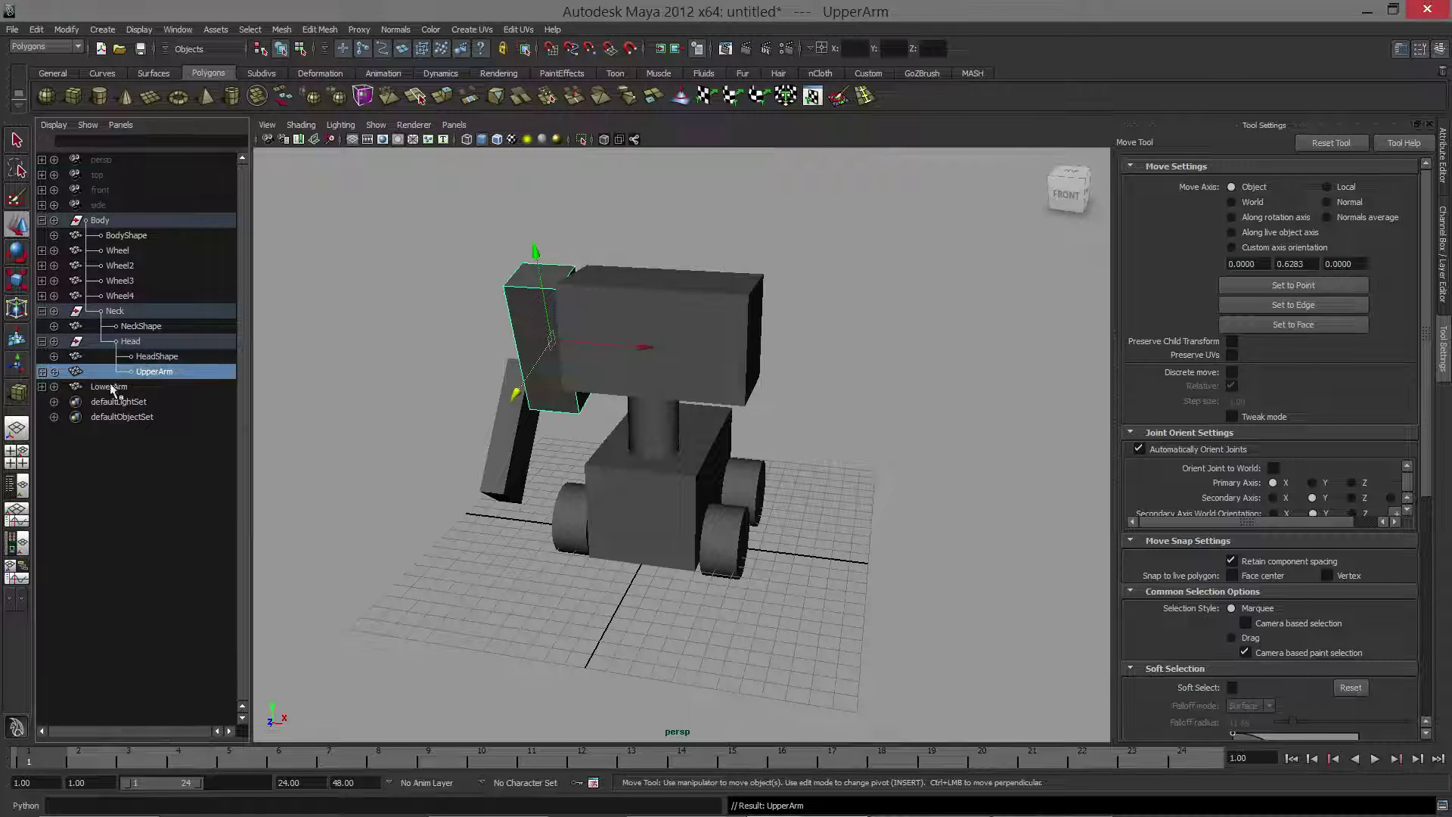
pyautogui.click(111, 387)
pyautogui.moveTo(111, 388); pyautogui.dragTo(165, 373, button='middle')
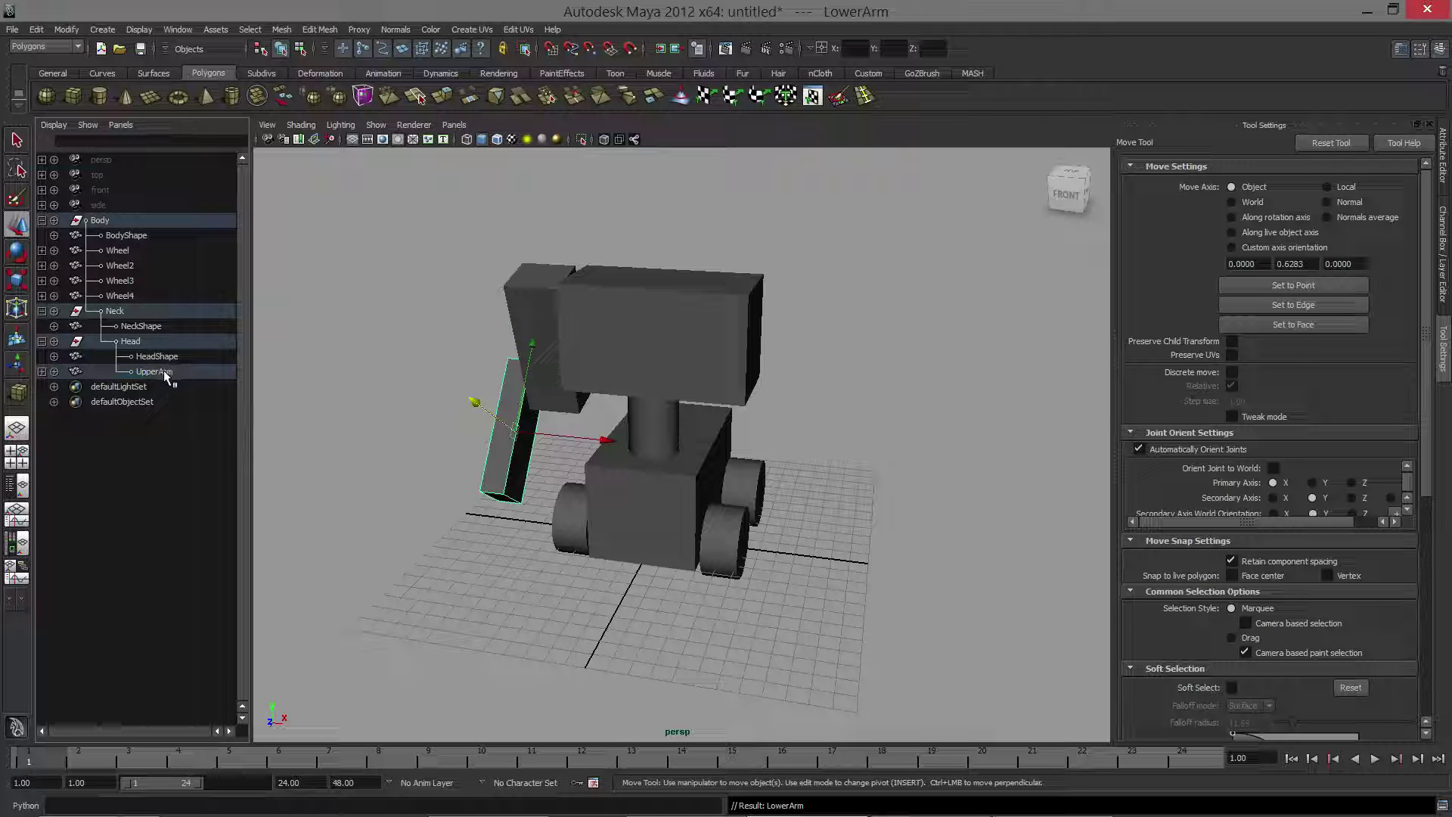
# Try rotating the upper arm with the Rotate tool to test whether the lower arm follows, and undo the rotation.
pyautogui.keyDown('alt'); pyautogui.moveTo(486, 515); pyautogui.dragTo(660, 504); pyautogui.keyUp('alt')
pyautogui.keyDown('alt'); pyautogui.moveTo(661, 504); pyautogui.dragTo(614, 467, button='middle'); pyautogui.keyUp('alt')
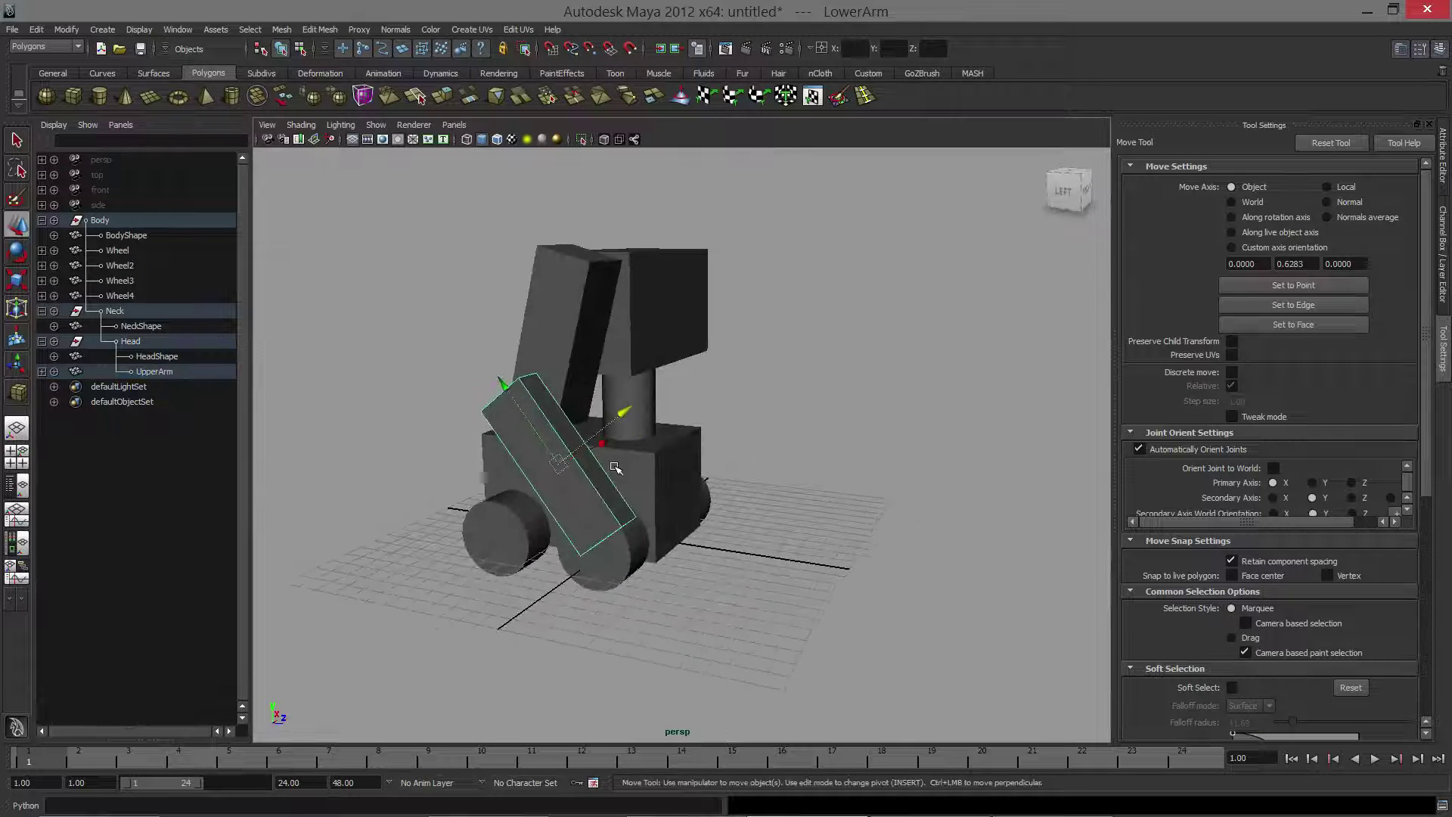
pyautogui.click(544, 363)
pyautogui.moveTo(546, 366)
pyautogui.keyDown('alt'); pyautogui.mouseDown()
pyautogui.moveTo(749, 349)
pyautogui.moveTo(665, 325)
pyautogui.moveTo(686, 320)
pyautogui.moveTo(598, 323)
pyautogui.moveTo(541, 349)
pyautogui.mouseUp(); pyautogui.keyUp('alt')
pyautogui.press('e')
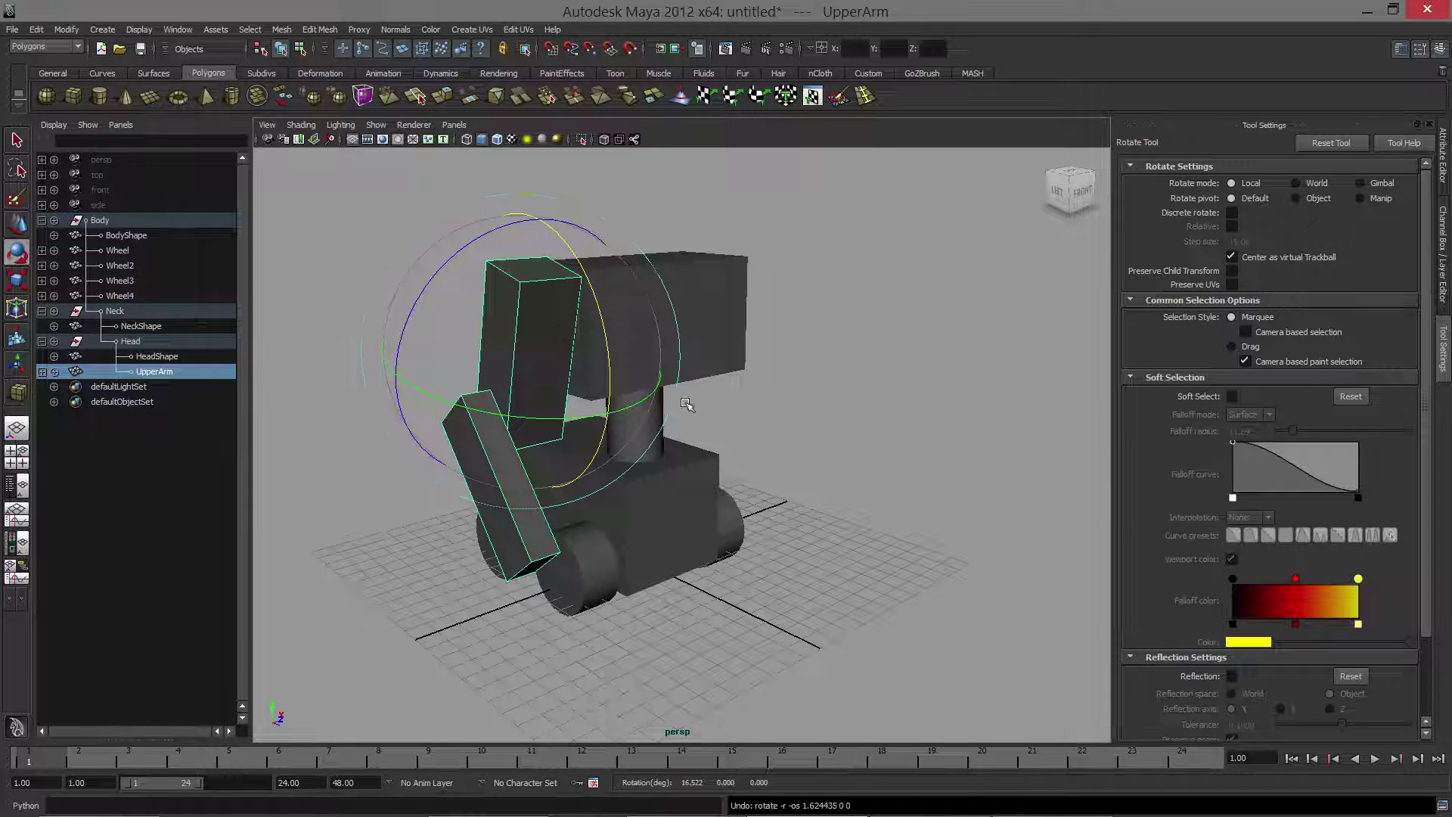
pyautogui.keyDown('alt'); pyautogui.moveTo(744, 391); pyautogui.dragTo(781, 416, button='middle'); pyautogui.keyUp('alt')
pyautogui.click(703, 370)
pyautogui.keyDown('alt'); pyautogui.moveTo(533, 445); pyautogui.dragTo(574, 428); pyautogui.keyUp('alt')
pyautogui.click(451, 357)
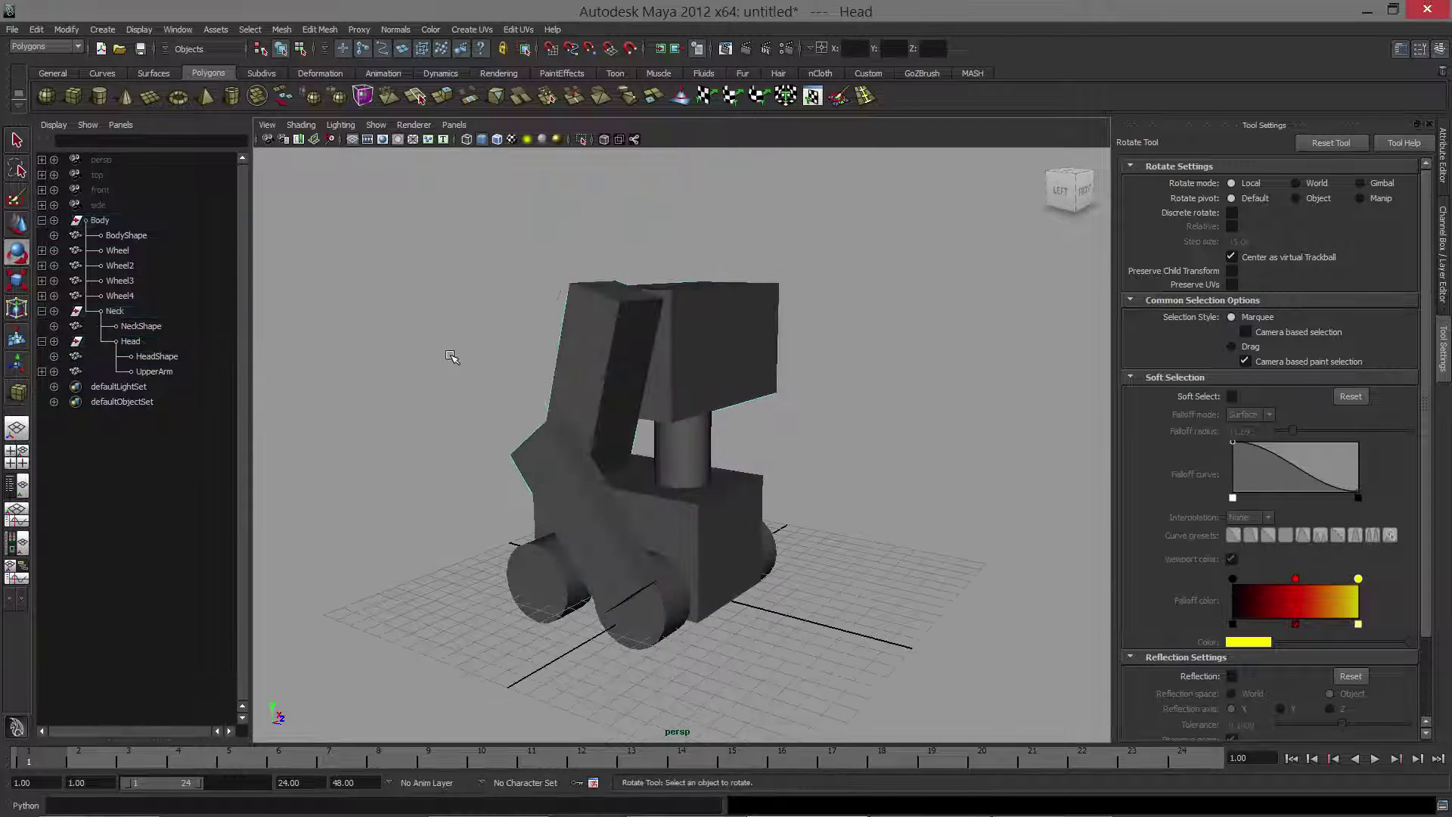
# Select the upper arm with the Move tool, preview its pivot editing mode and set the Move Axis to Local.
pyautogui.click(593, 334)
pyautogui.keyDown('alt'); pyautogui.moveTo(632, 337); pyautogui.dragTo(567, 343, button='middle'); pyautogui.keyUp('alt')
pyautogui.keyDown('alt'); pyautogui.moveTo(567, 343); pyautogui.dragTo(645, 345); pyautogui.keyUp('alt')
pyautogui.press('w')
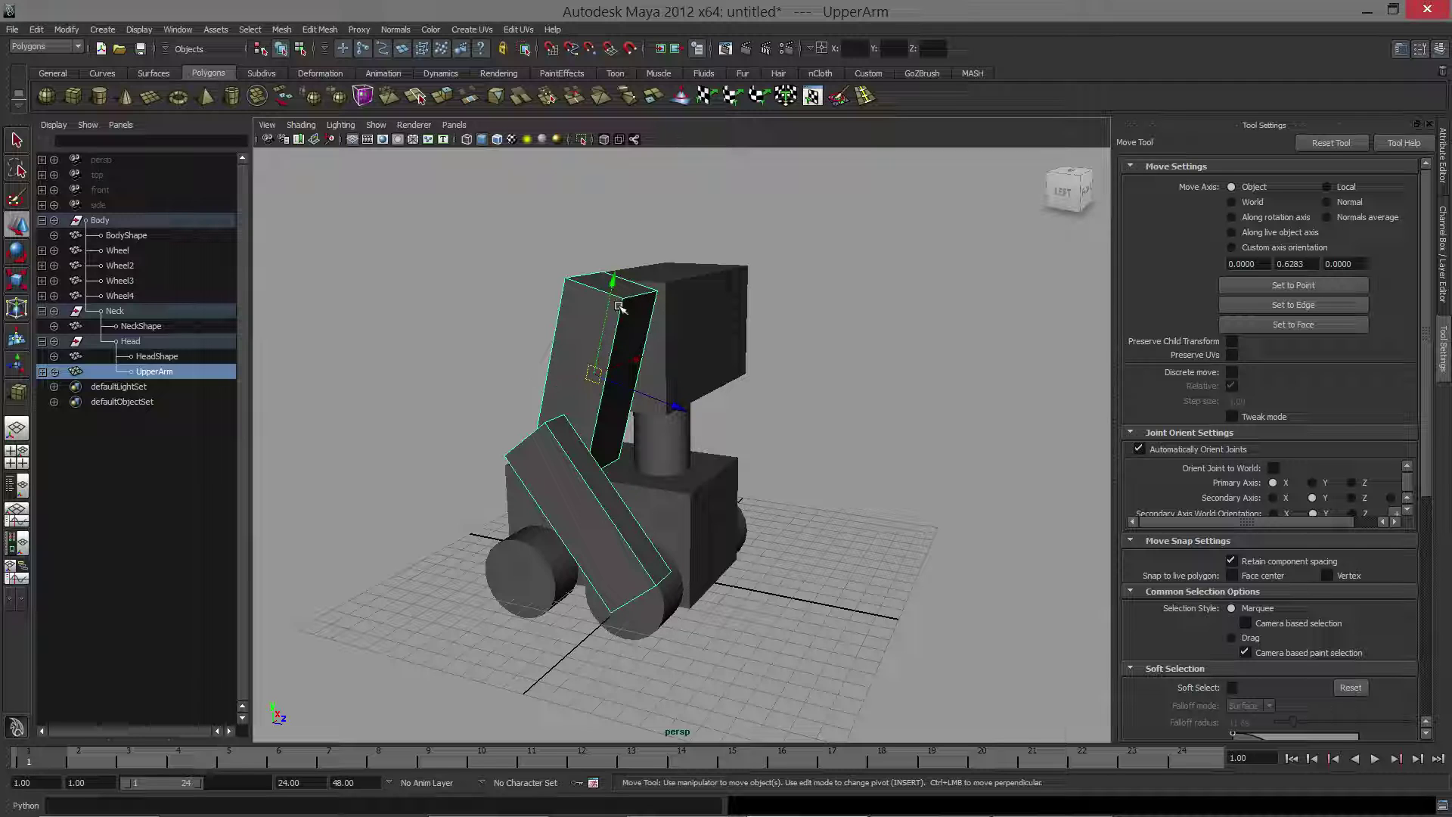
pyautogui.press('Insert')
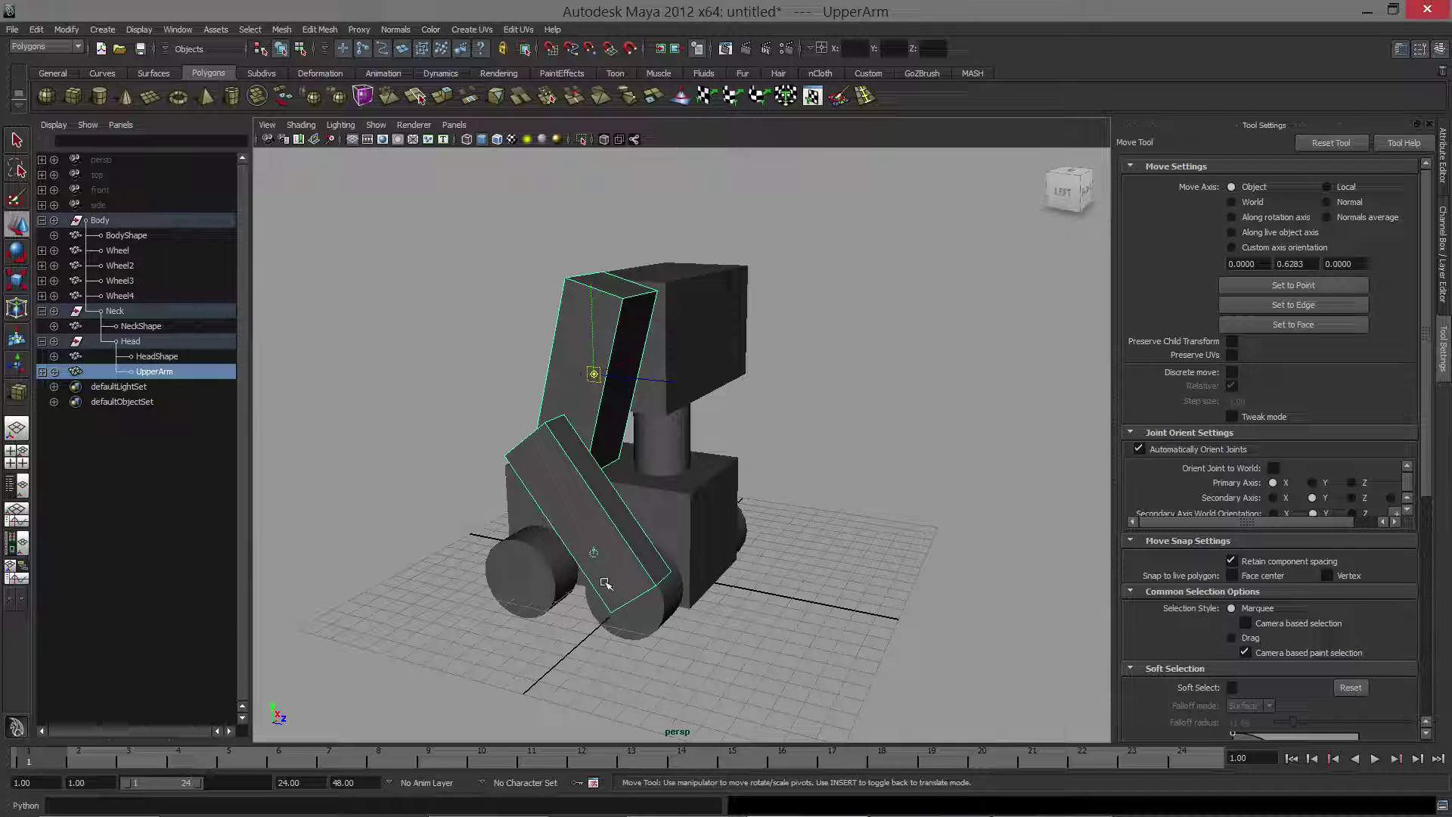
pyautogui.press('e')
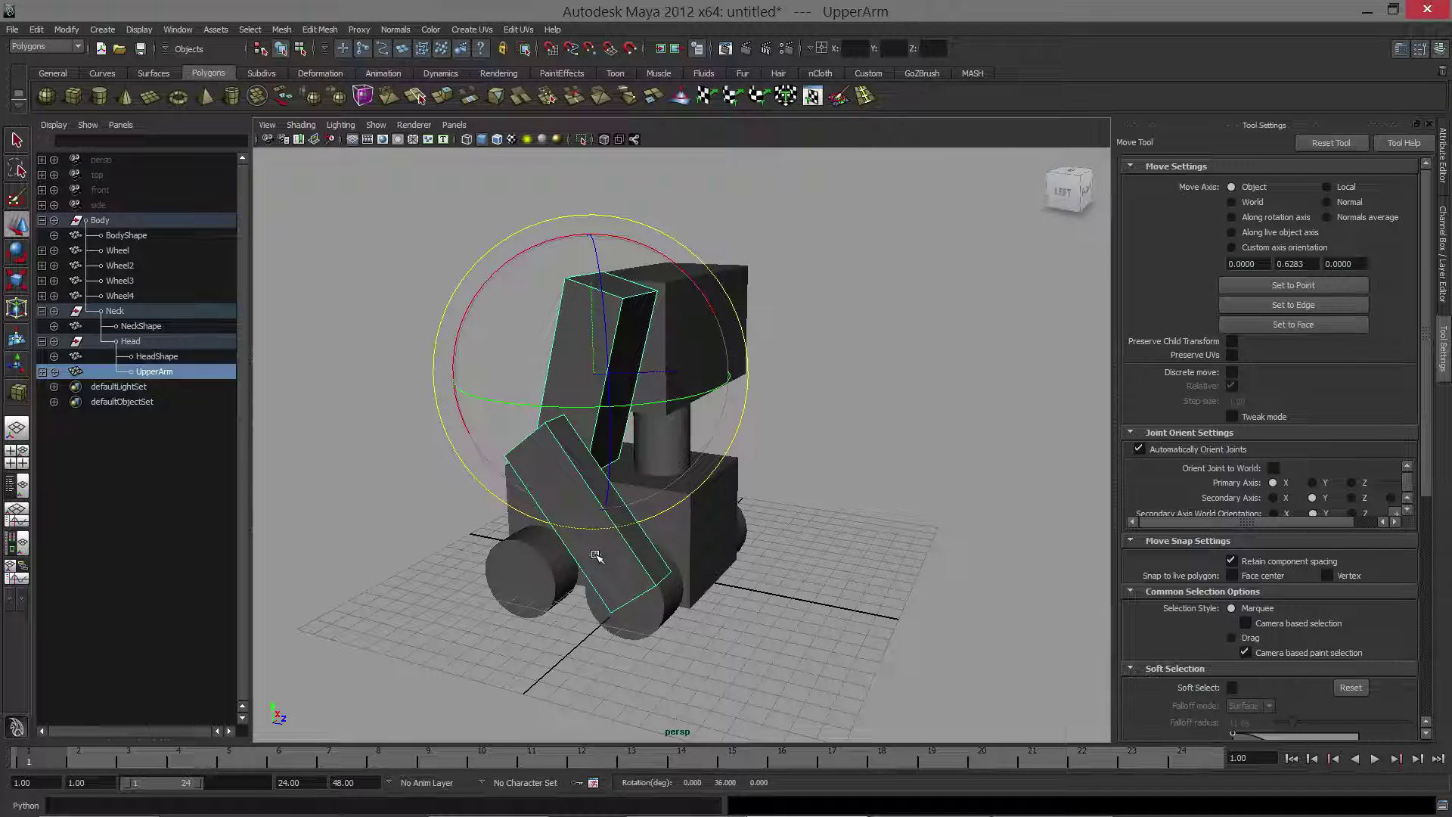
pyautogui.press('w')
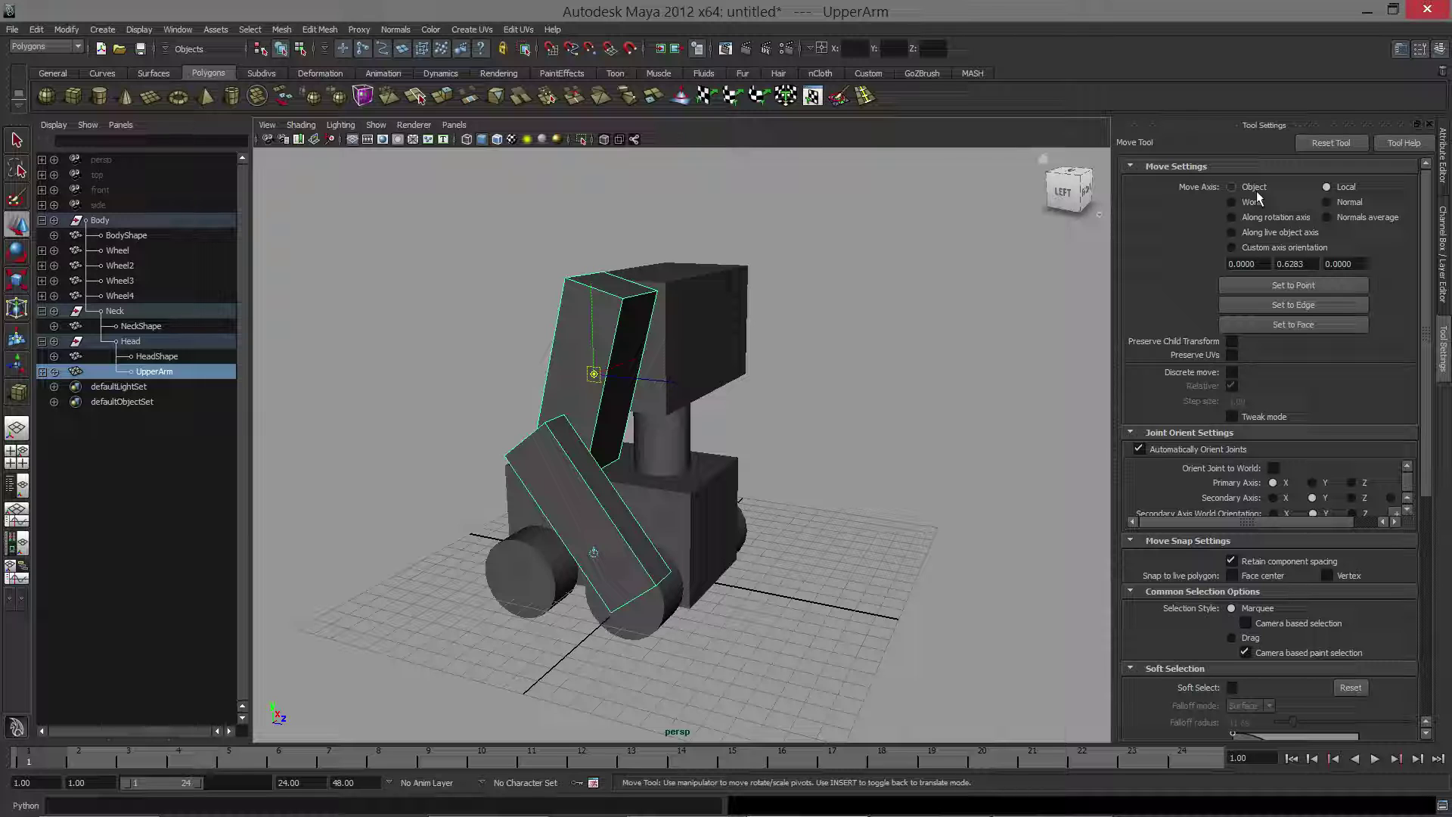
pyautogui.scroll(-3, 1277, 488)
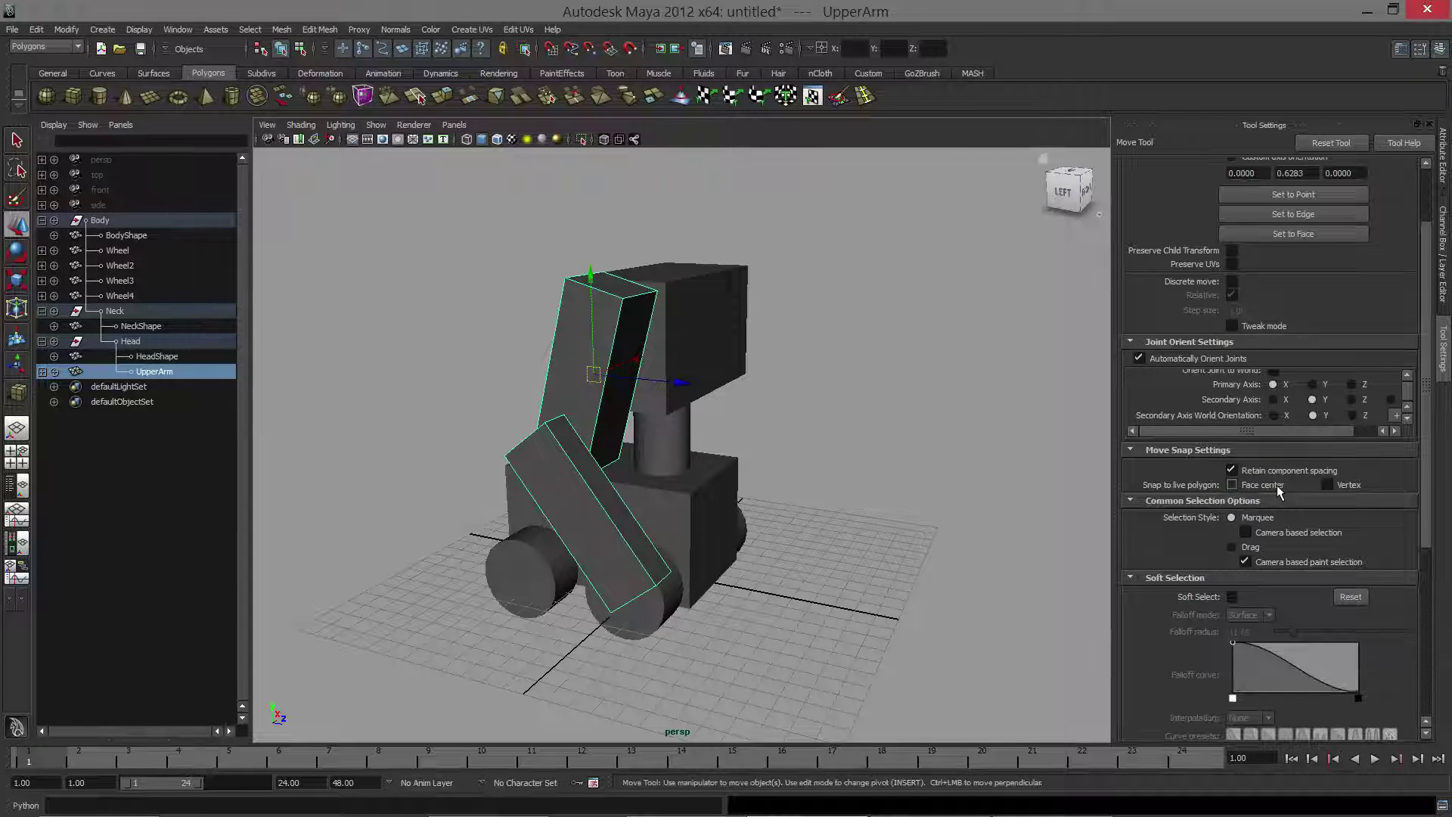
pyautogui.scroll(-3, 1278, 490)
pyautogui.scroll(3, 1279, 491)
pyautogui.scroll(3, 1276, 490)
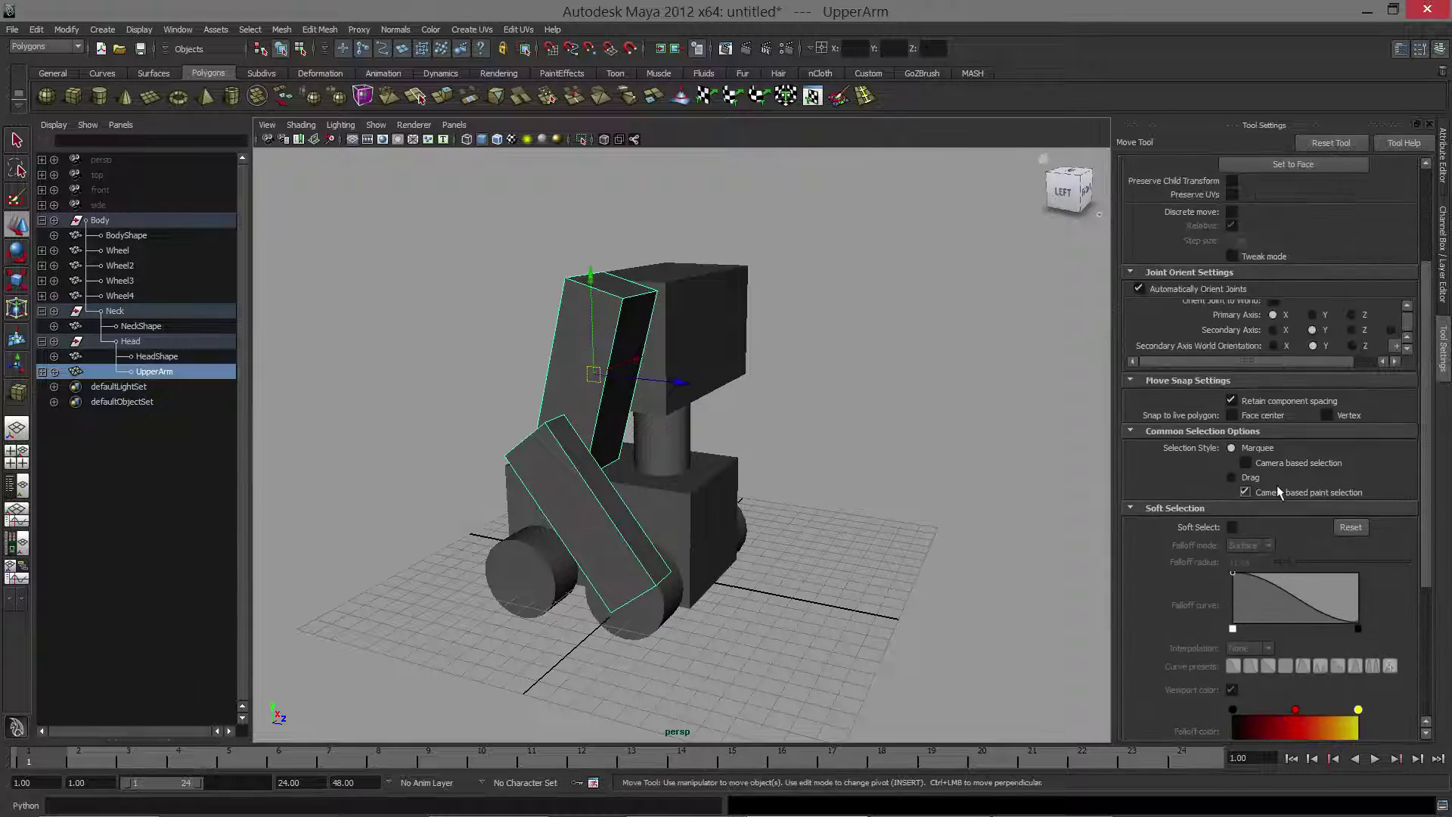
# Try moving the upper arm's pivot upward from its centre, and undo the pivot move.
pyautogui.press('Insert')
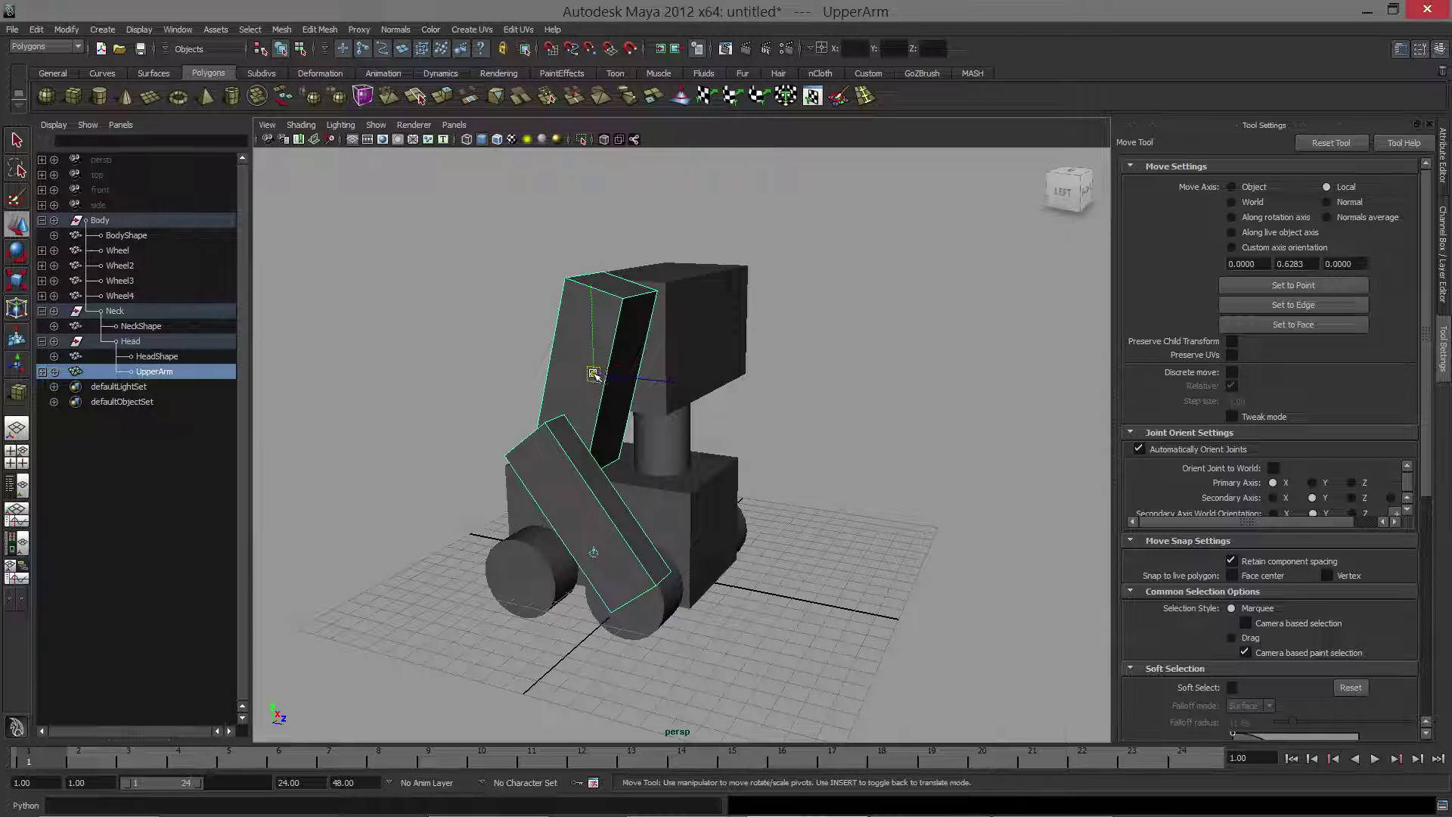
pyautogui.moveTo(595, 373); pyautogui.dragTo(602, 318)
pyautogui.press('Insert')
pyautogui.hotkey('ctrl', 'z')
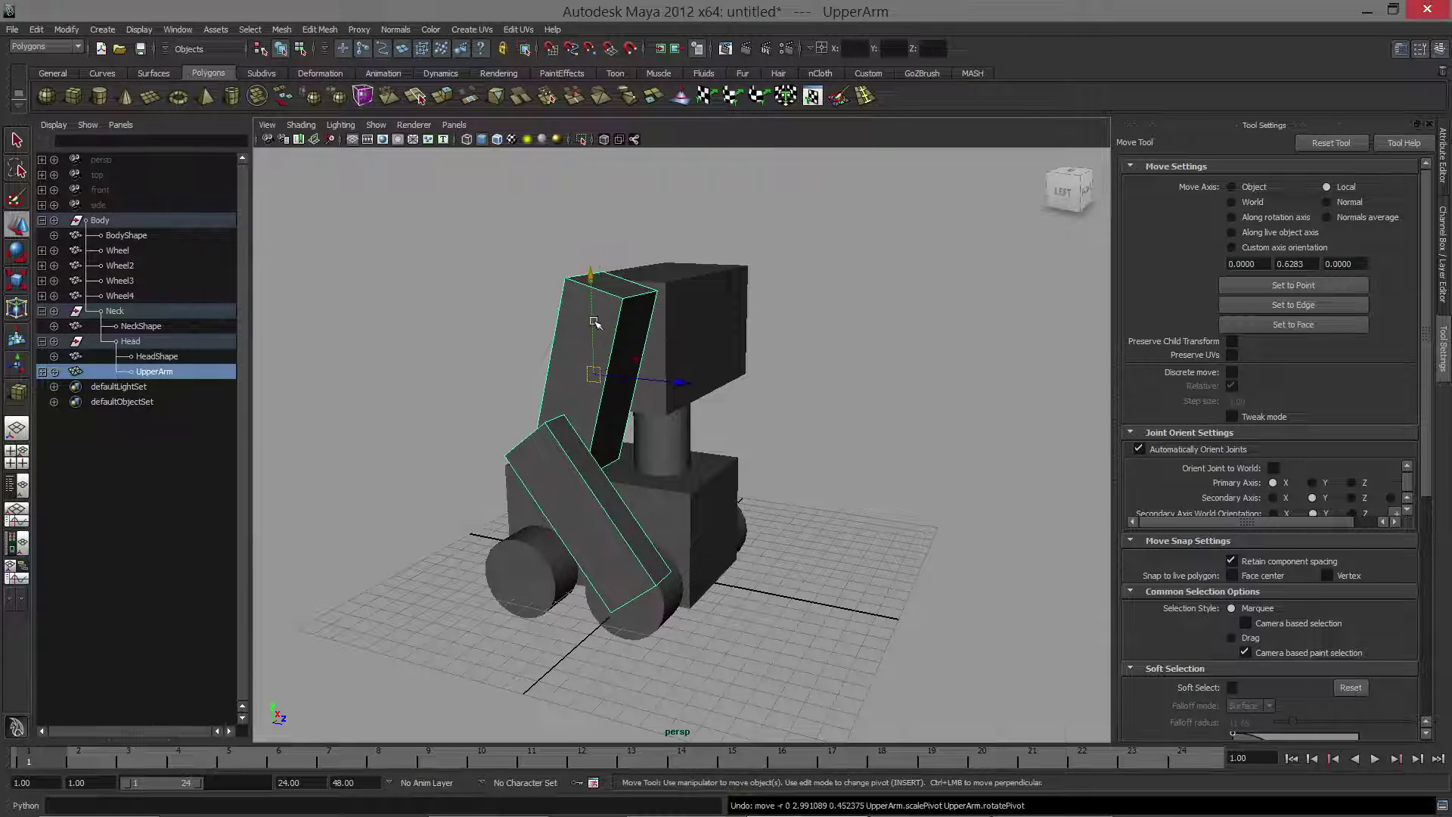
# Reposition the upper arm's pivot near its top end, beside the head, as a shoulder joint.
pyautogui.press('Insert')
pyautogui.moveTo(594, 313); pyautogui.dragTo(594, 276)
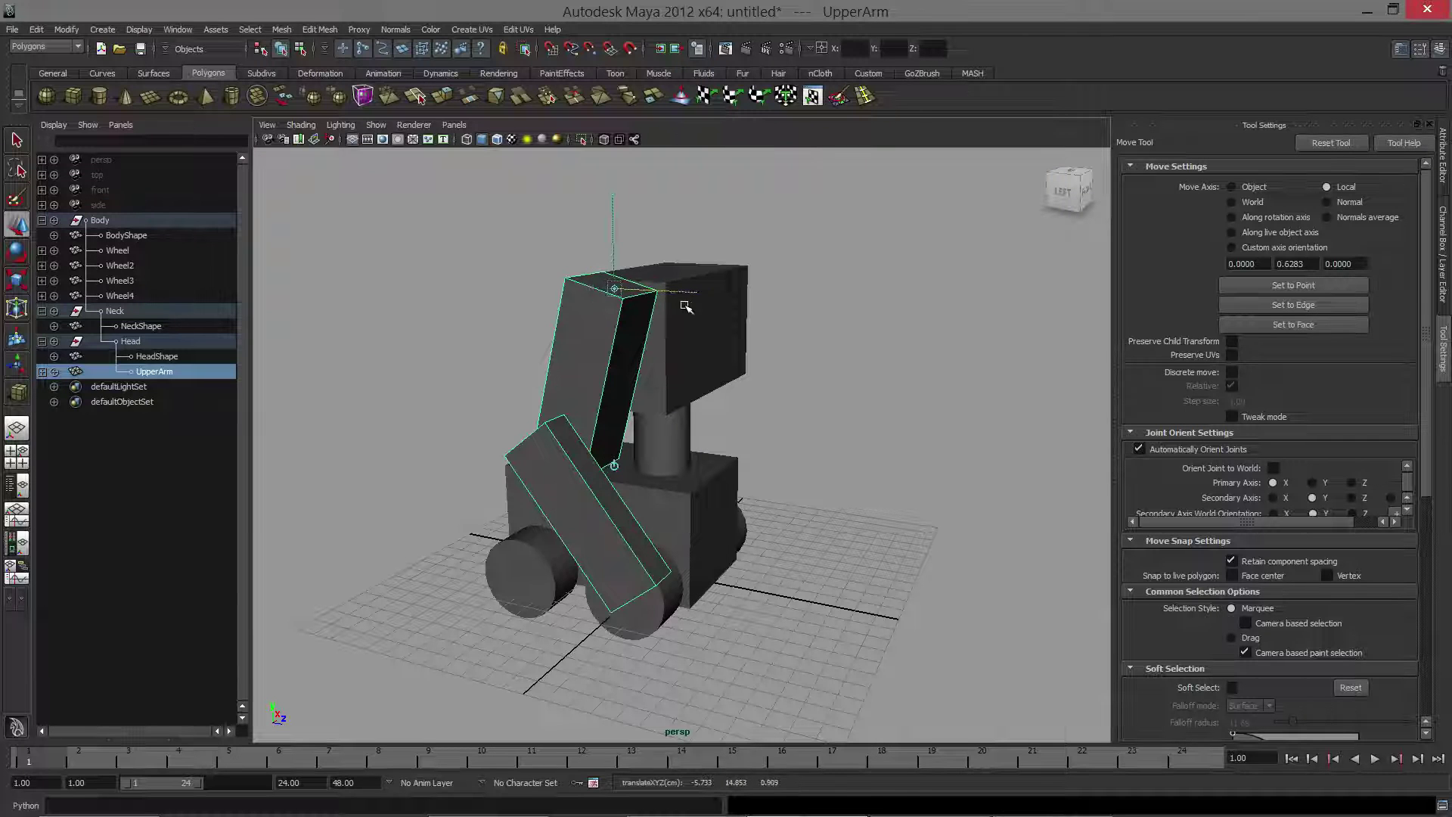
pyautogui.keyDown('alt'); pyautogui.moveTo(684, 305); pyautogui.dragTo(742, 318); pyautogui.keyUp('alt')
pyautogui.moveTo(712, 248); pyautogui.dragTo(710, 333)
pyautogui.press('Insert')
# Select the lower arm and move its pivot to its upper end, where it meets the upper arm.
pyautogui.click(651, 469)
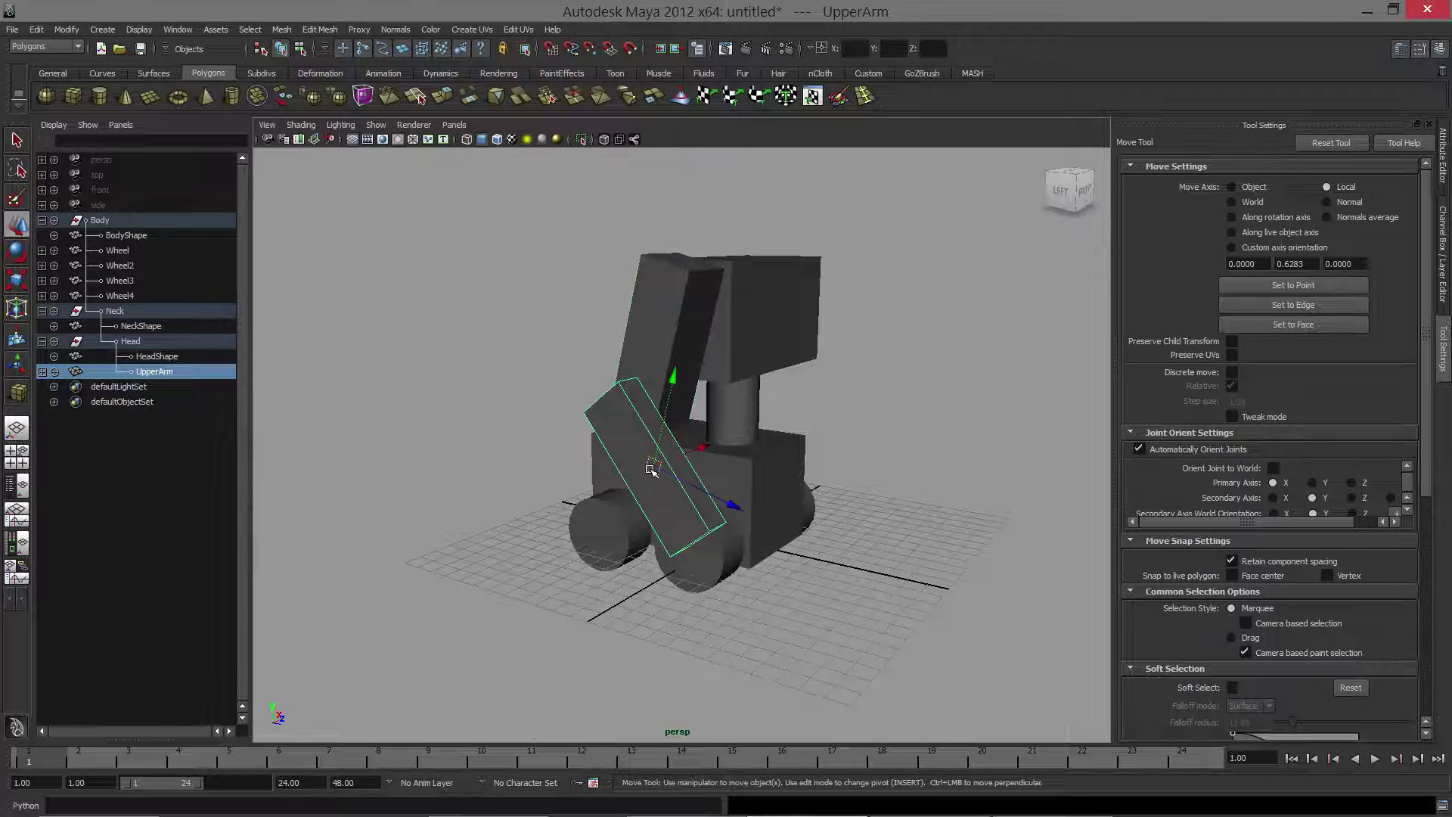
pyautogui.keyDown('alt'); pyautogui.moveTo(651, 469); pyautogui.dragTo(626, 445); pyautogui.keyUp('alt')
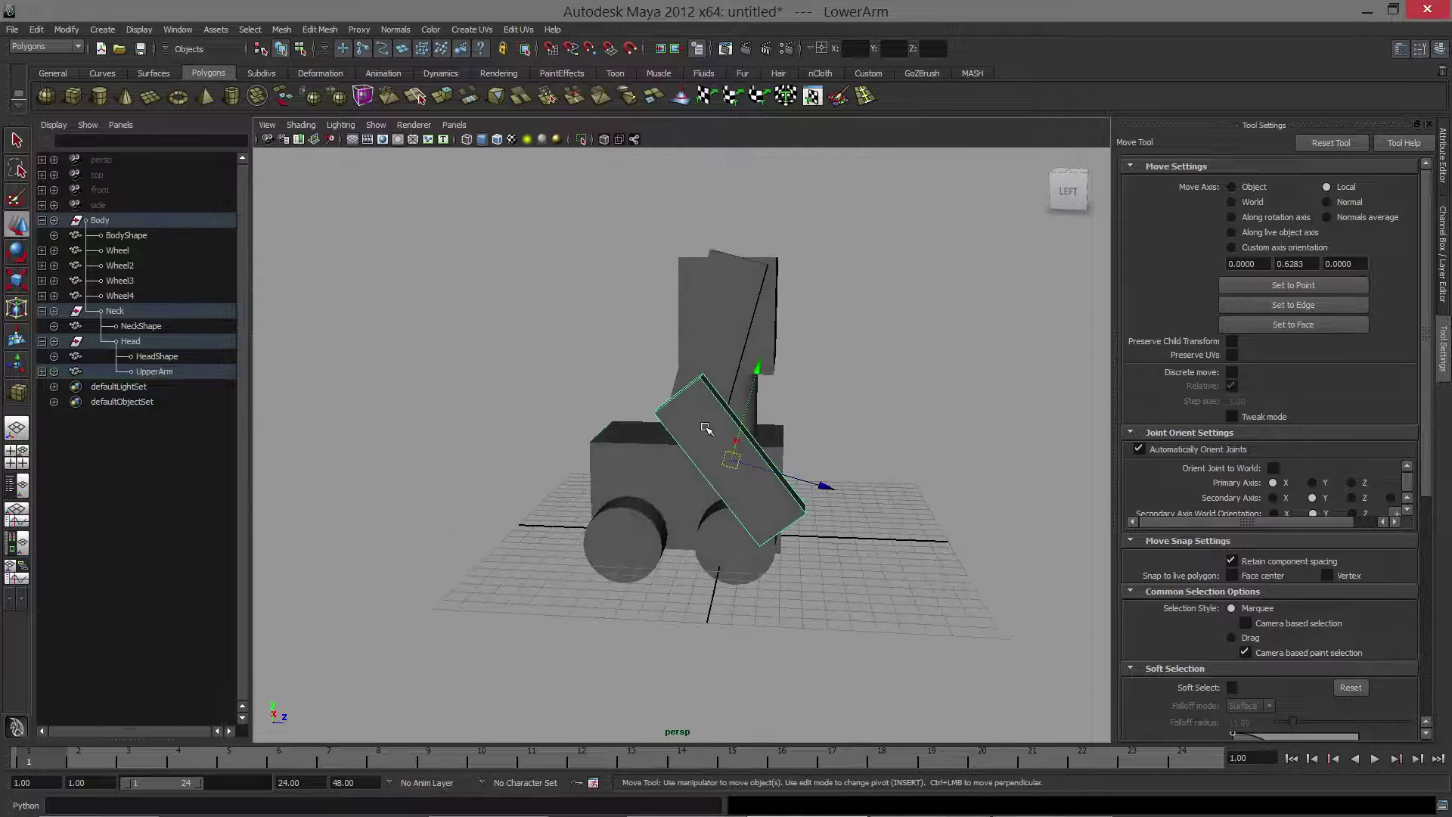
pyautogui.press('Insert')
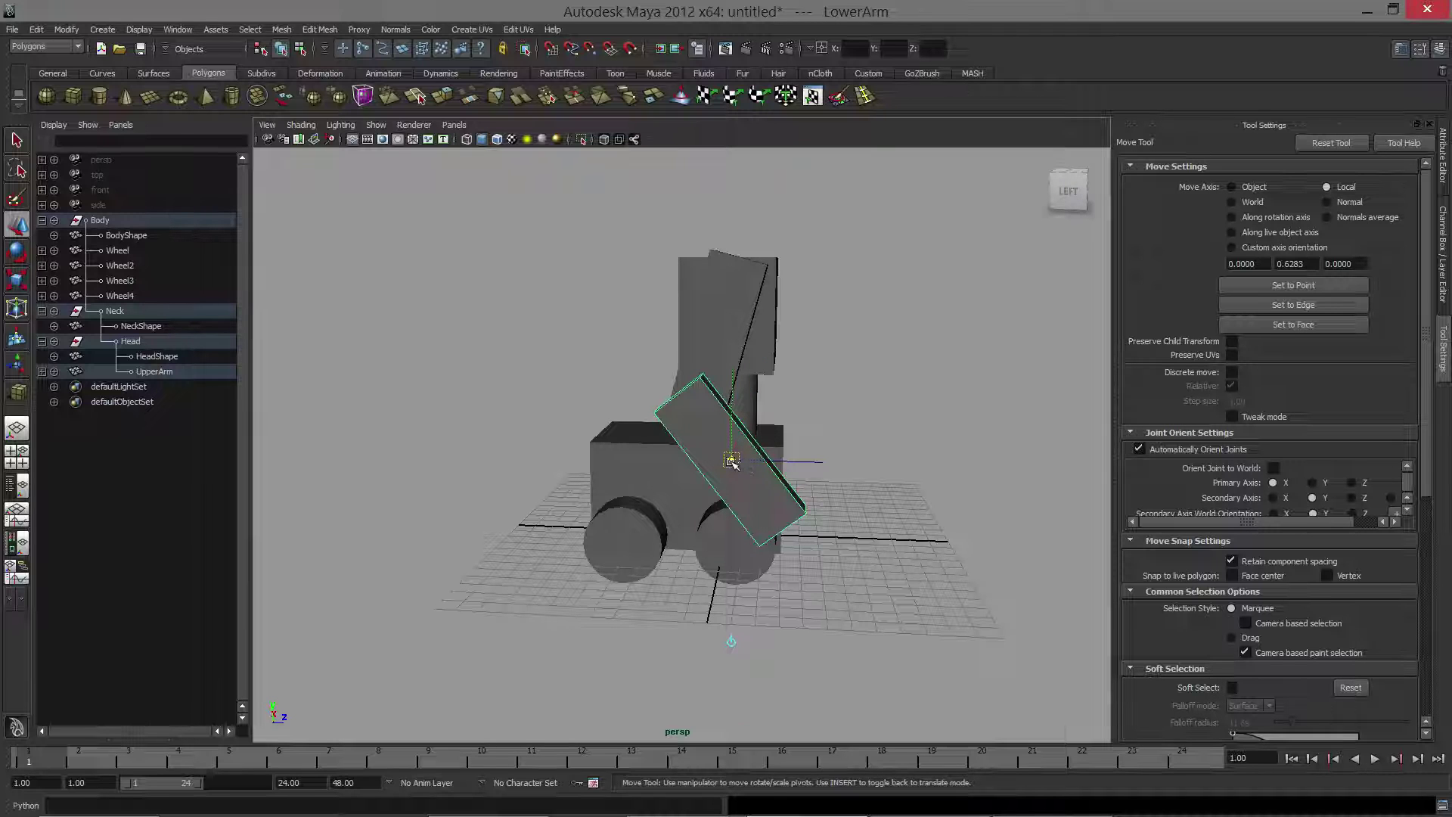
pyautogui.moveTo(732, 463); pyautogui.dragTo(686, 409)
pyautogui.press('Insert')
# Test the new pivots by rotating the lower arm and the upper arm, undoing each rotation.
pyautogui.keyDown('alt'); pyautogui.moveTo(786, 411); pyautogui.dragTo(620, 334); pyautogui.keyUp('alt')
pyautogui.press('e')
pyautogui.hotkey('ctrl', 'z')
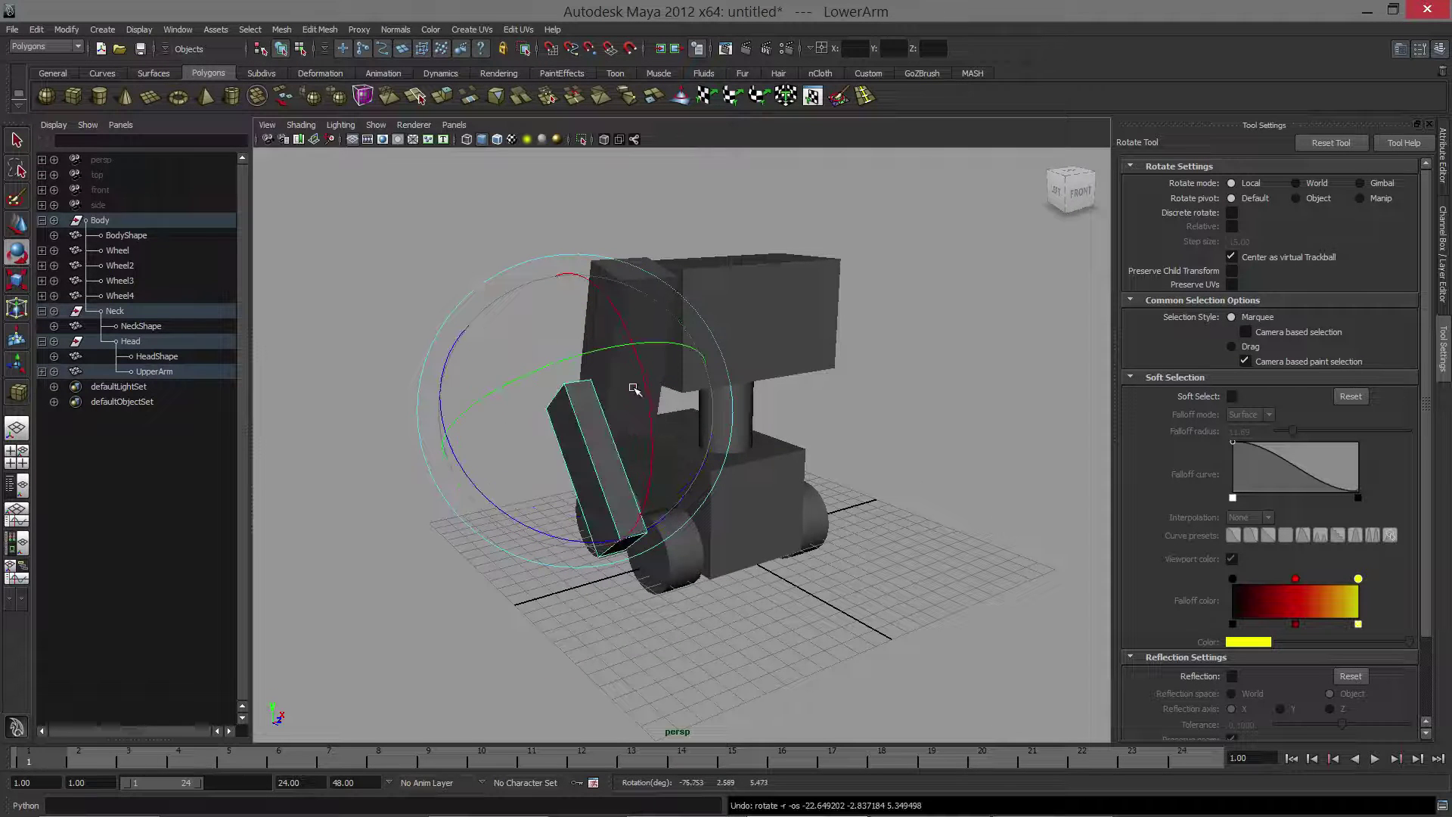
pyautogui.moveTo(647, 392); pyautogui.dragTo(598, 310)
pyautogui.hotkey('ctrl', 'z')
pyautogui.click(672, 340)
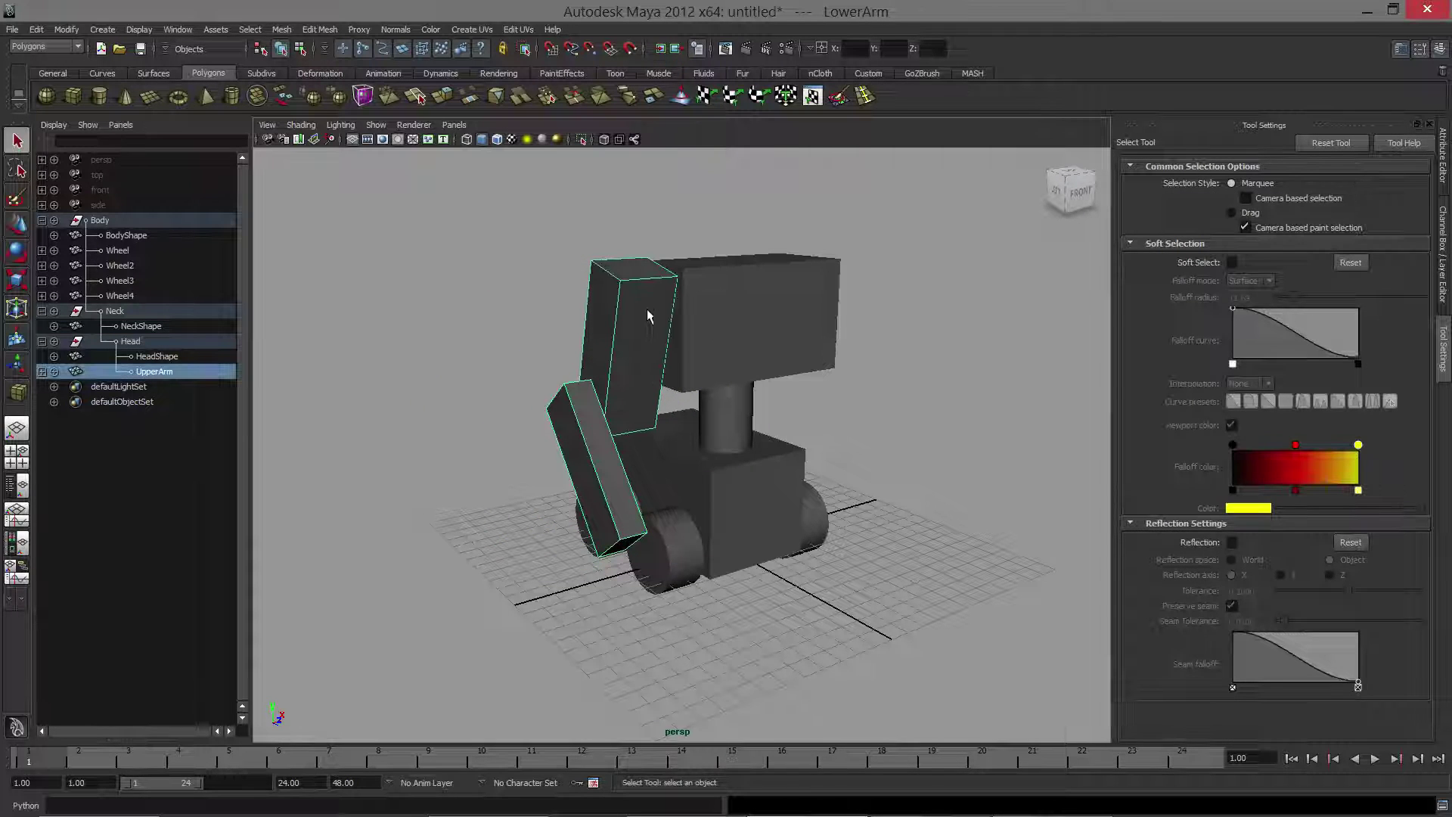
pyautogui.moveTo(710, 311)
pyautogui.mouseDown()
pyautogui.moveTo(699, 219)
pyautogui.moveTo(690, 435)
pyautogui.moveTo(721, 316)
pyautogui.mouseUp()
pyautogui.hotkey('ctrl', 'z')
# Select the body to examine the parts parented under it from several angles, and clear the selection.
pyautogui.keyDown('alt'); pyautogui.moveTo(793, 389); pyautogui.dragTo(664, 337, button='middle'); pyautogui.keyUp('alt')
pyautogui.keyDown('alt'); pyautogui.moveTo(665, 337); pyautogui.dragTo(687, 418); pyautogui.keyUp('alt')
pyautogui.keyDown('alt'); pyautogui.moveTo(680, 365); pyautogui.dragTo(676, 413, button='middle'); pyautogui.keyUp('alt')
pyautogui.keyDown('alt'); pyautogui.moveTo(651, 422); pyautogui.dragTo(710, 421); pyautogui.keyUp('alt')
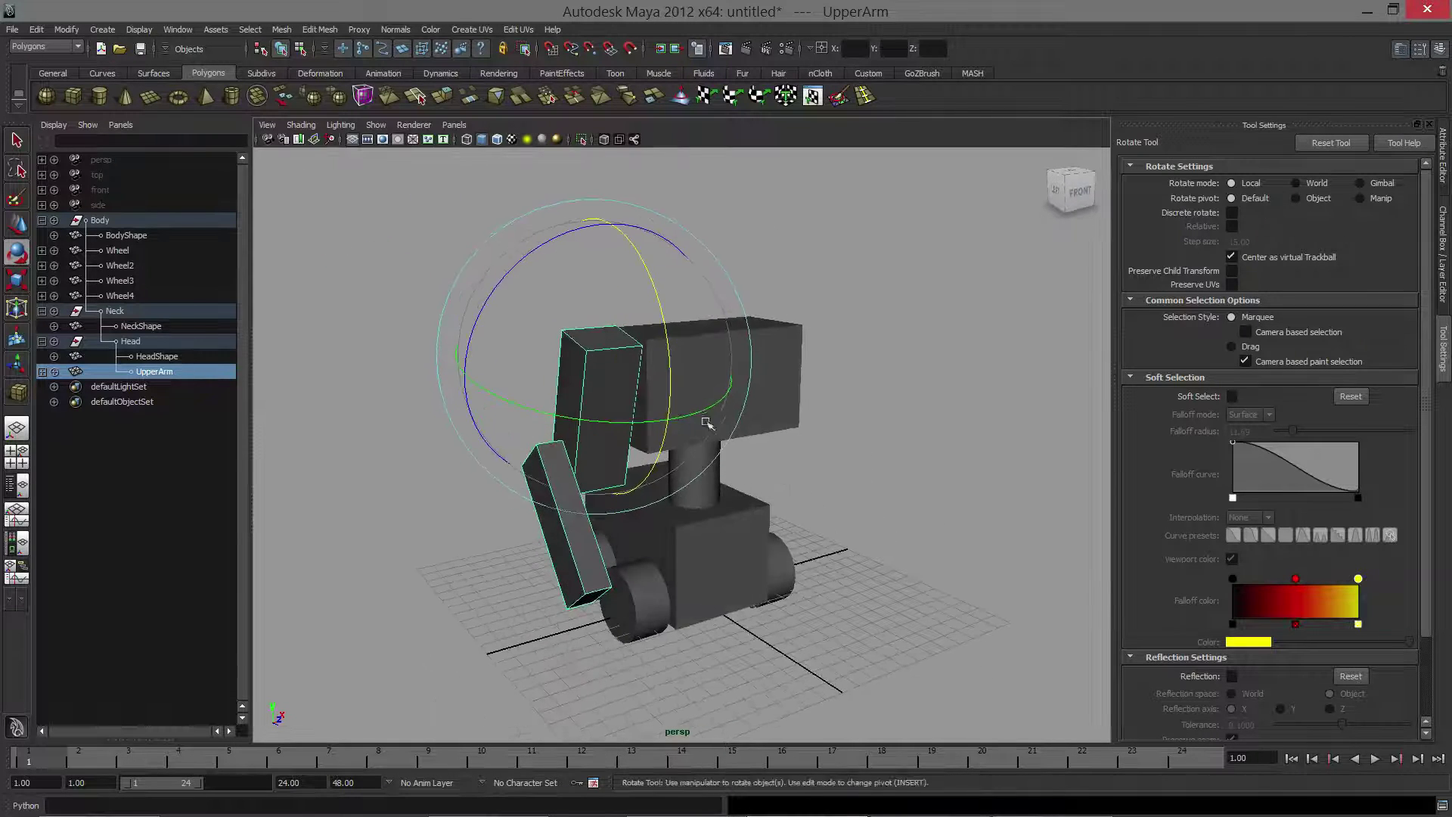
pyautogui.click(836, 499)
pyautogui.click(670, 559)
pyautogui.keyDown('alt'); pyautogui.moveTo(826, 366); pyautogui.dragTo(860, 327, button='middle'); pyautogui.keyUp('alt')
pyautogui.keyDown('alt'); pyautogui.moveTo(861, 328); pyautogui.dragTo(676, 349); pyautogui.keyUp('alt')
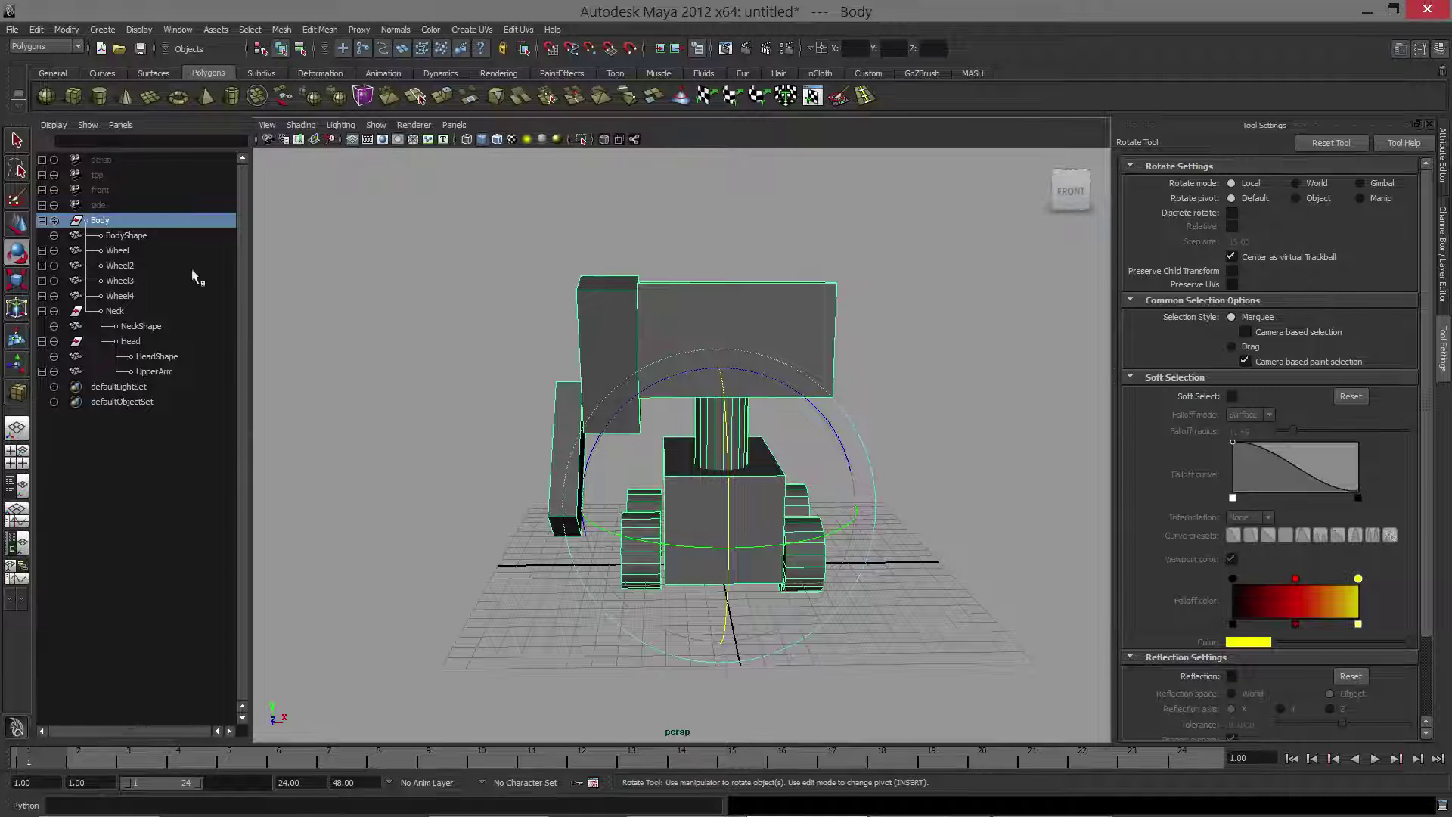
pyautogui.click(637, 593)
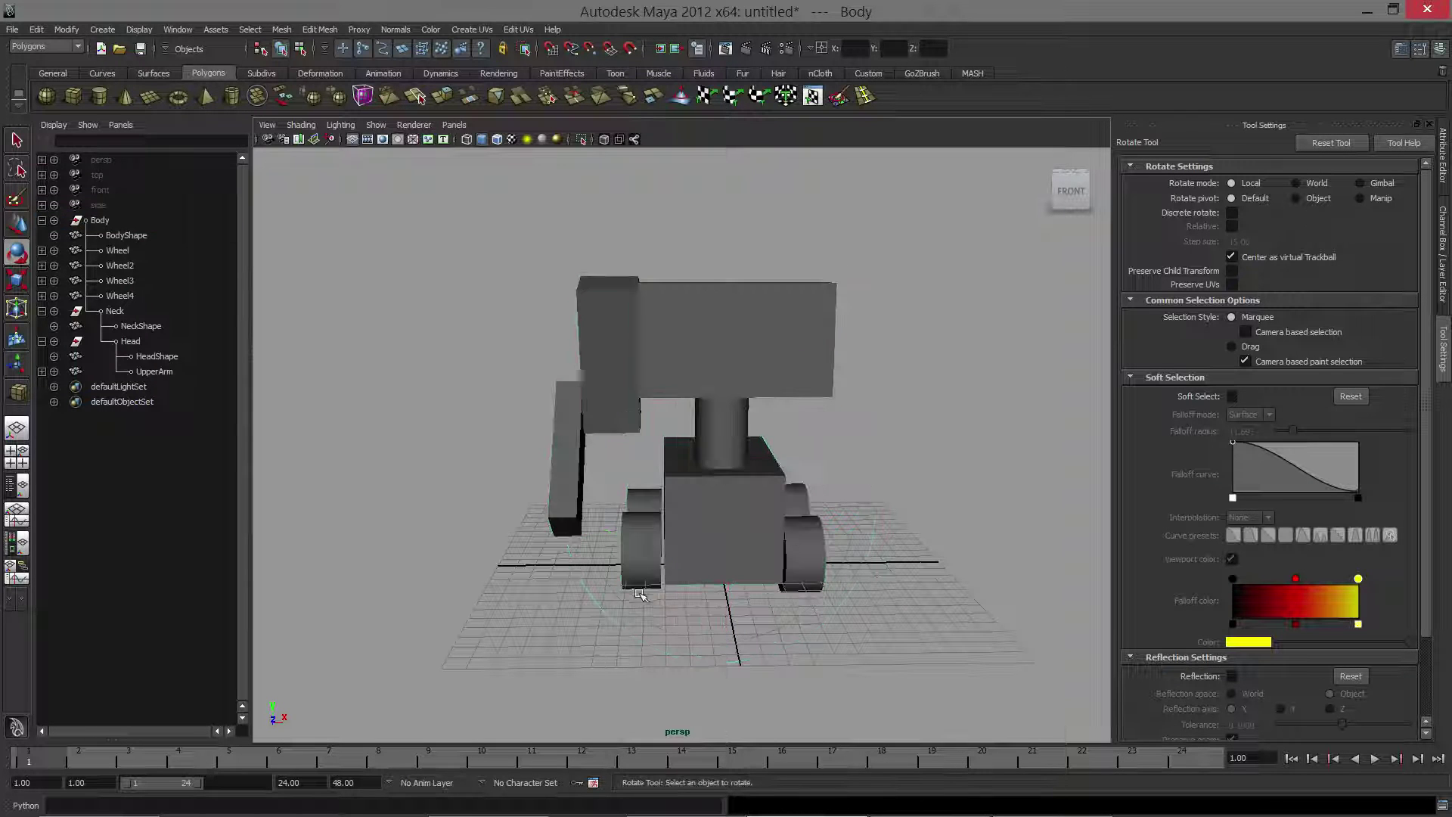
pyautogui.click(703, 548)
pyautogui.keyDown('alt'); pyautogui.moveTo(945, 400); pyautogui.dragTo(907, 428); pyautogui.keyUp('alt')
pyautogui.click(418, 256)
# Show the Channel Box and inspect the transform values of the head and the body.
pyautogui.click(676, 313)
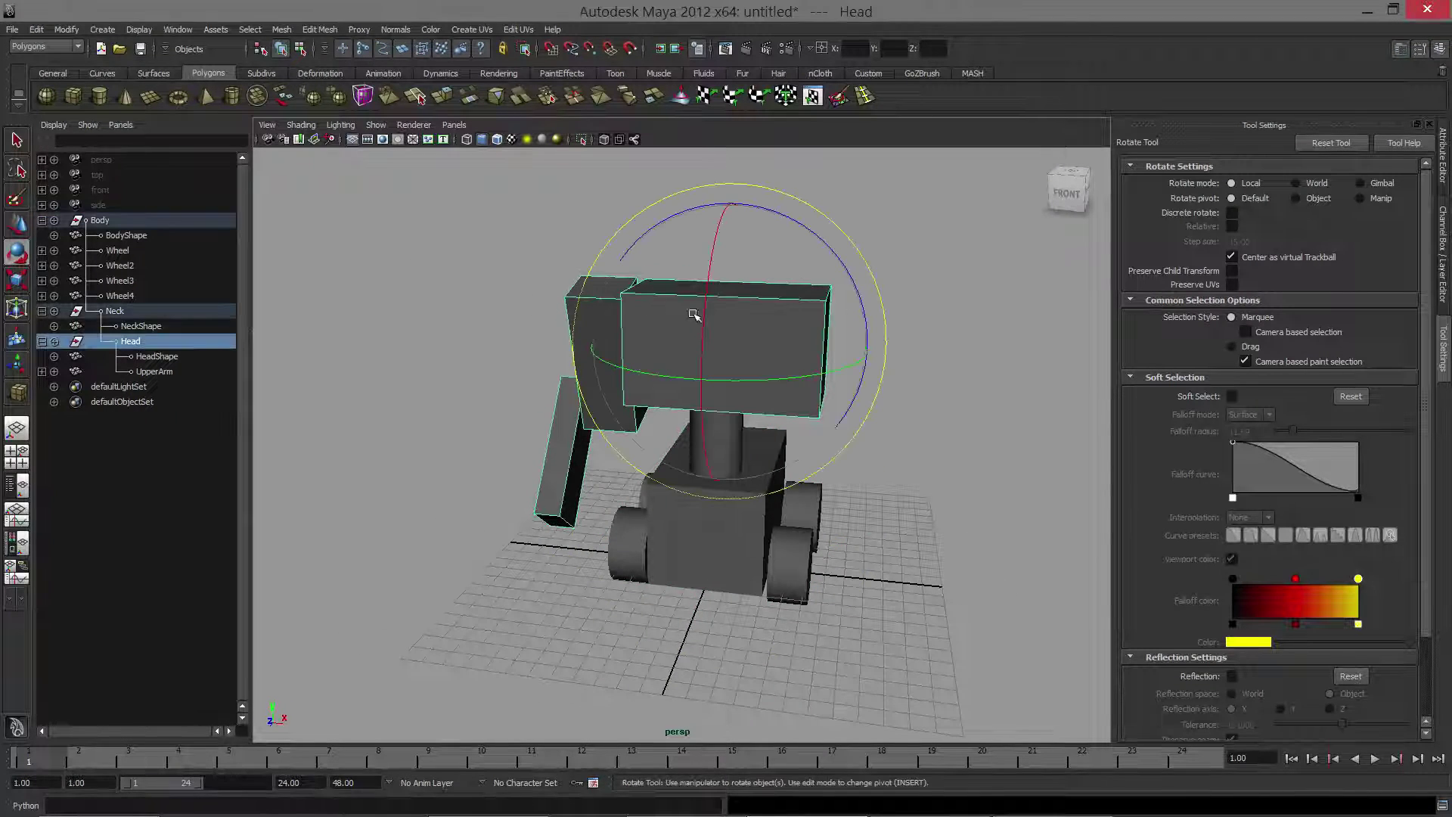
pyautogui.click(1445, 155)
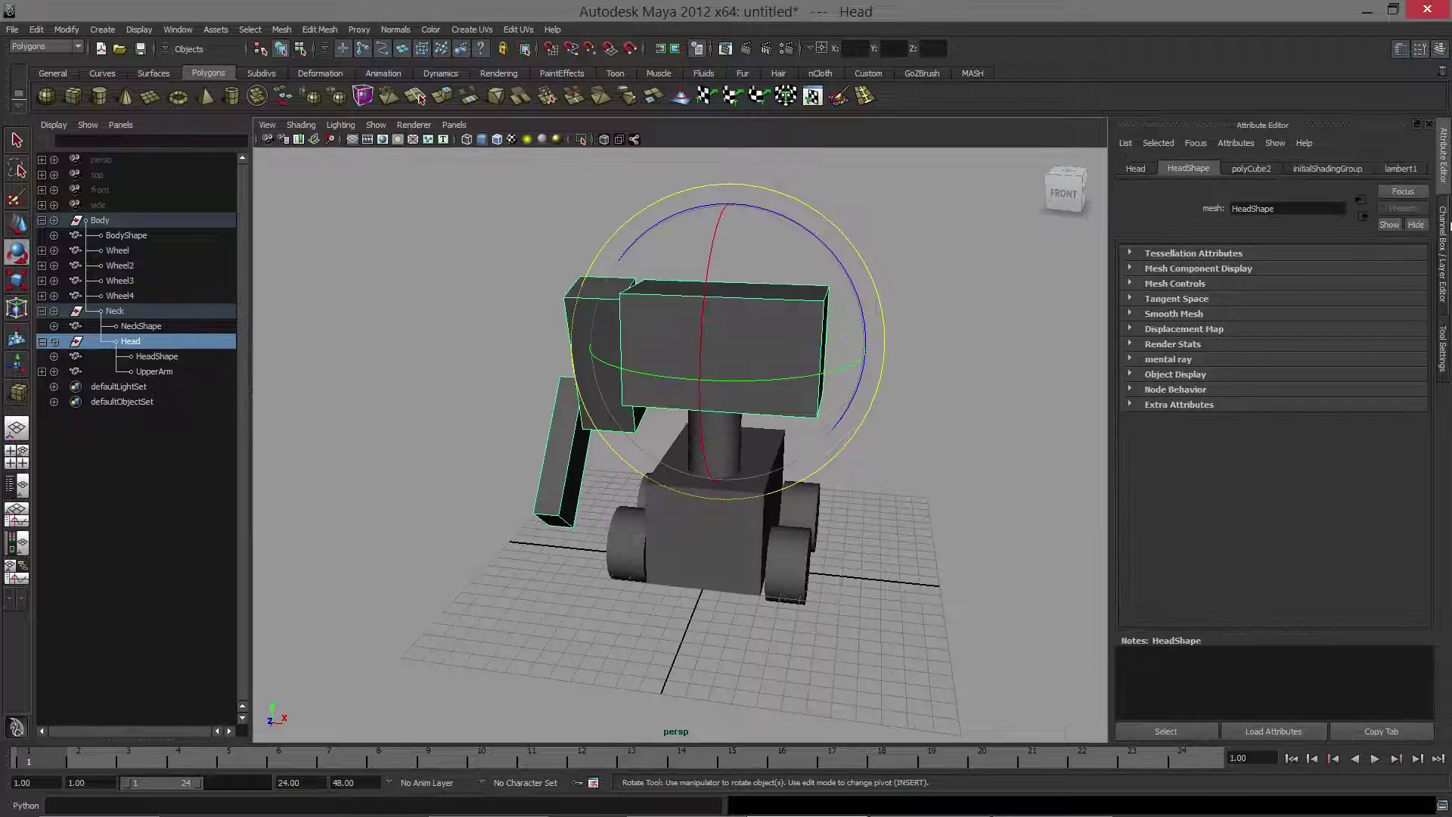
pyautogui.click(1445, 235)
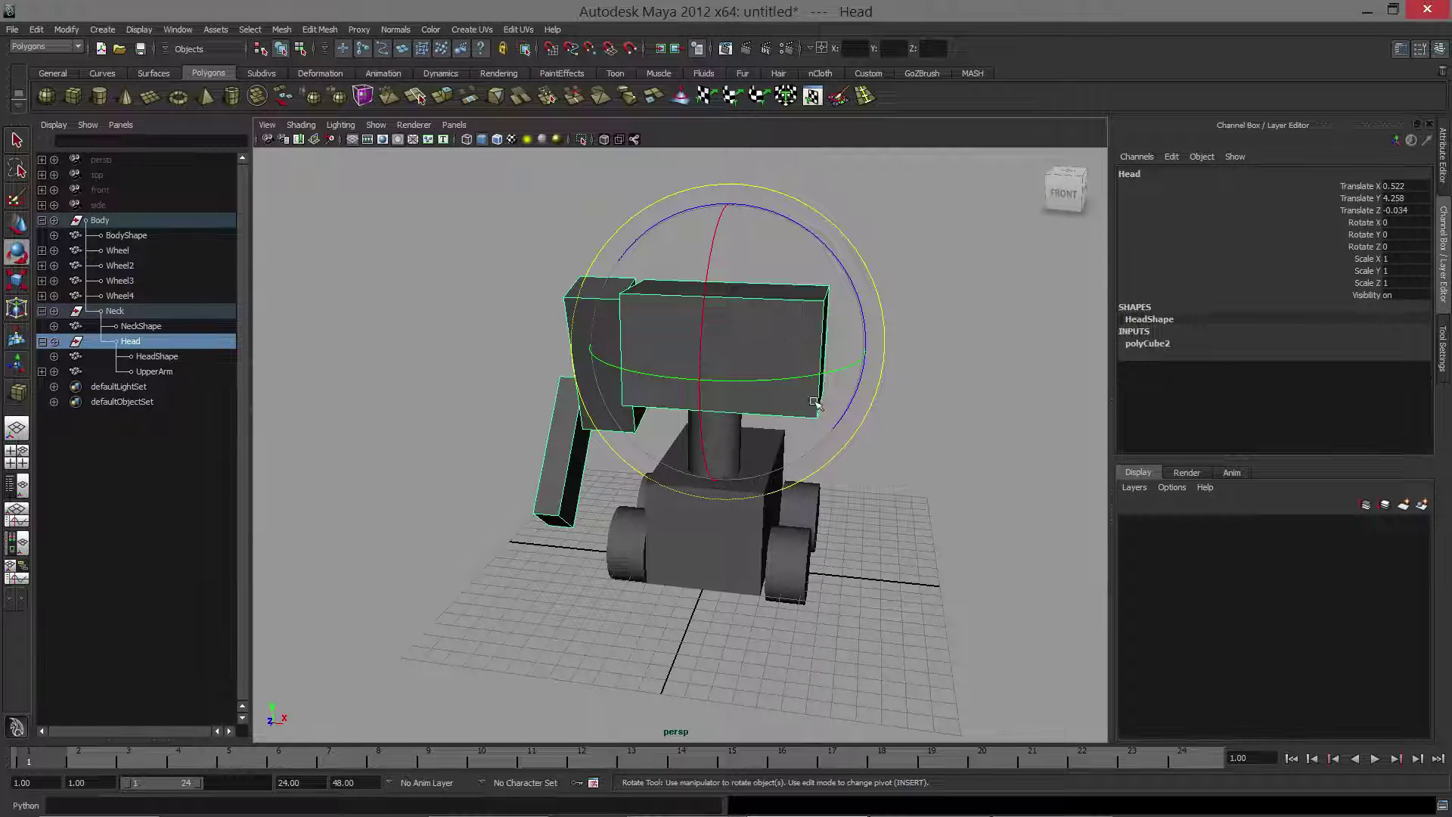
pyautogui.click(673, 564)
pyautogui.keyDown('alt'); pyautogui.moveTo(641, 559); pyautogui.dragTo(712, 543); pyautogui.keyUp('alt')
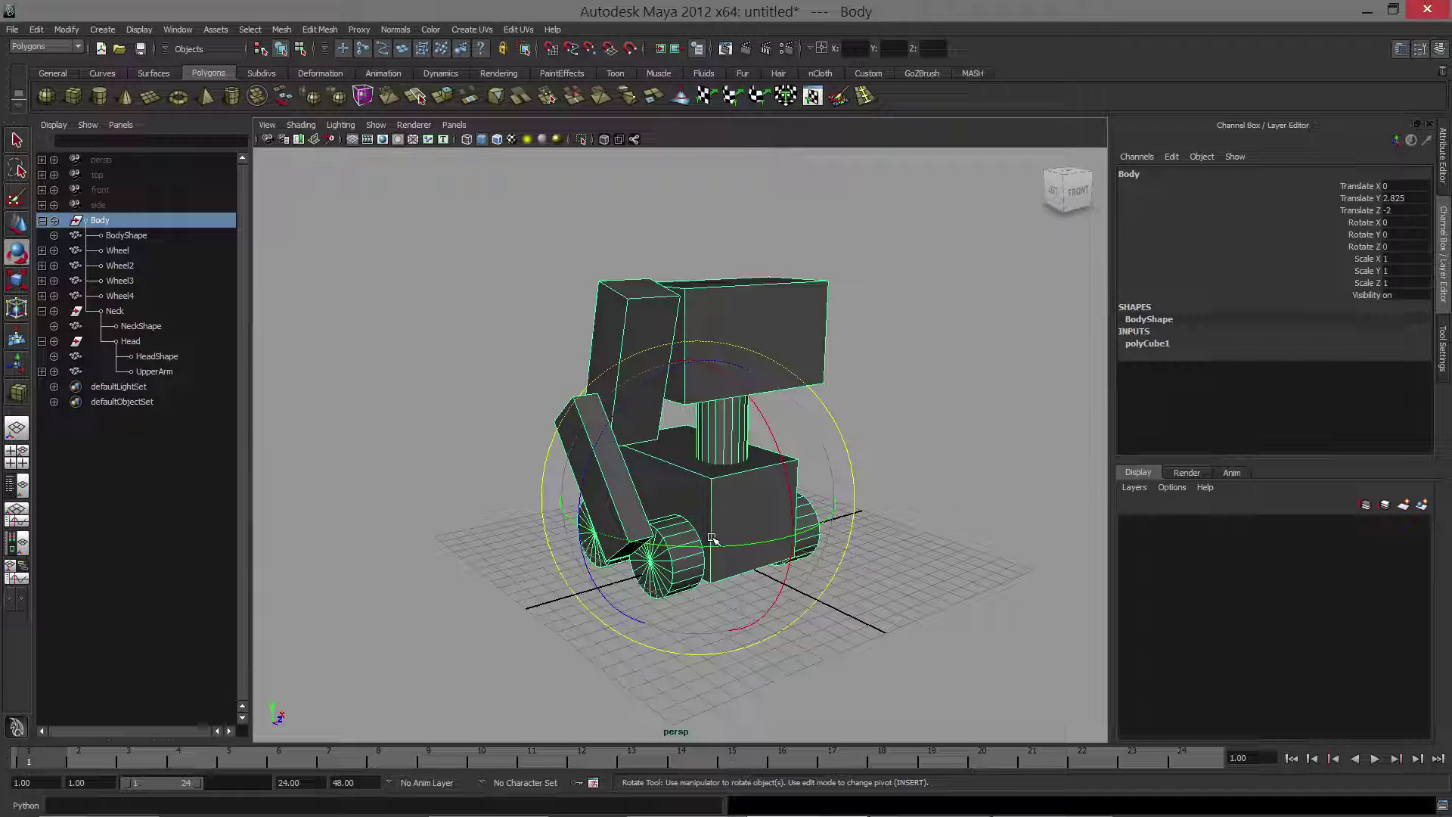
pyautogui.moveTo(734, 514)
pyautogui.keyDown('alt'); pyautogui.mouseDown()
pyautogui.moveTo(674, 540)
pyautogui.moveTo(751, 528)
pyautogui.mouseUp(); pyautogui.keyUp('alt')
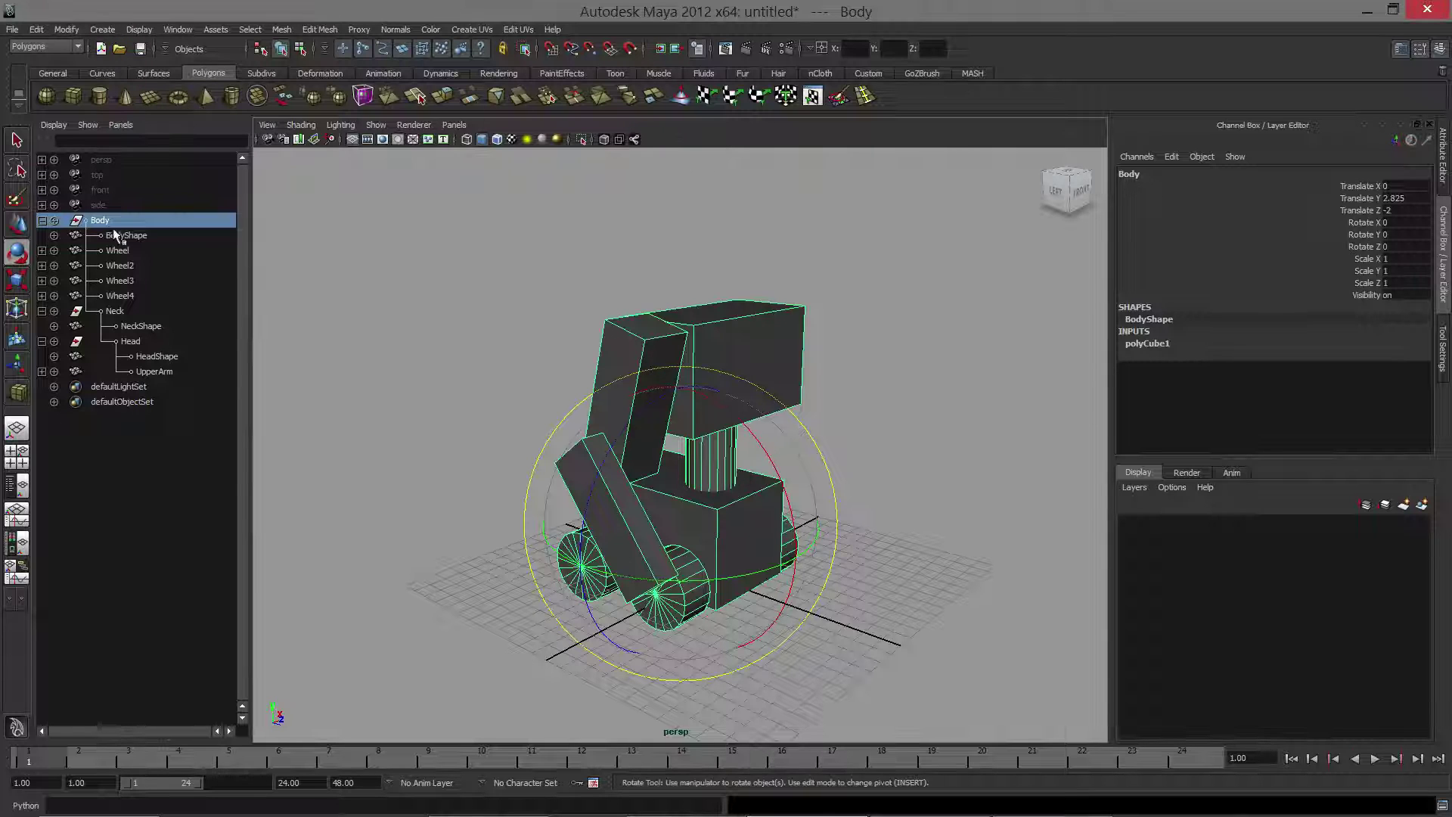
pyautogui.click(72, 31)
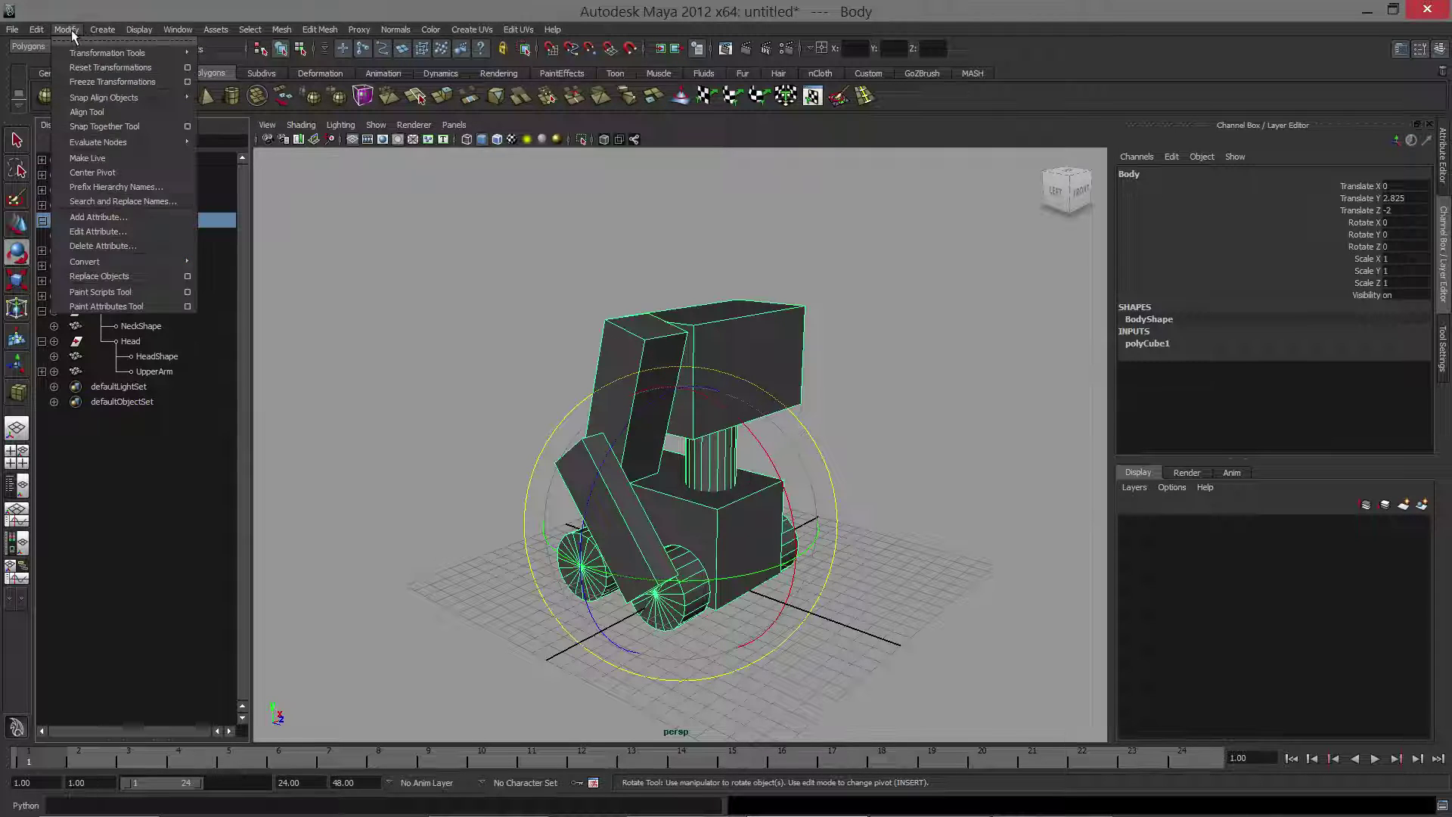
pyautogui.click(187, 82)
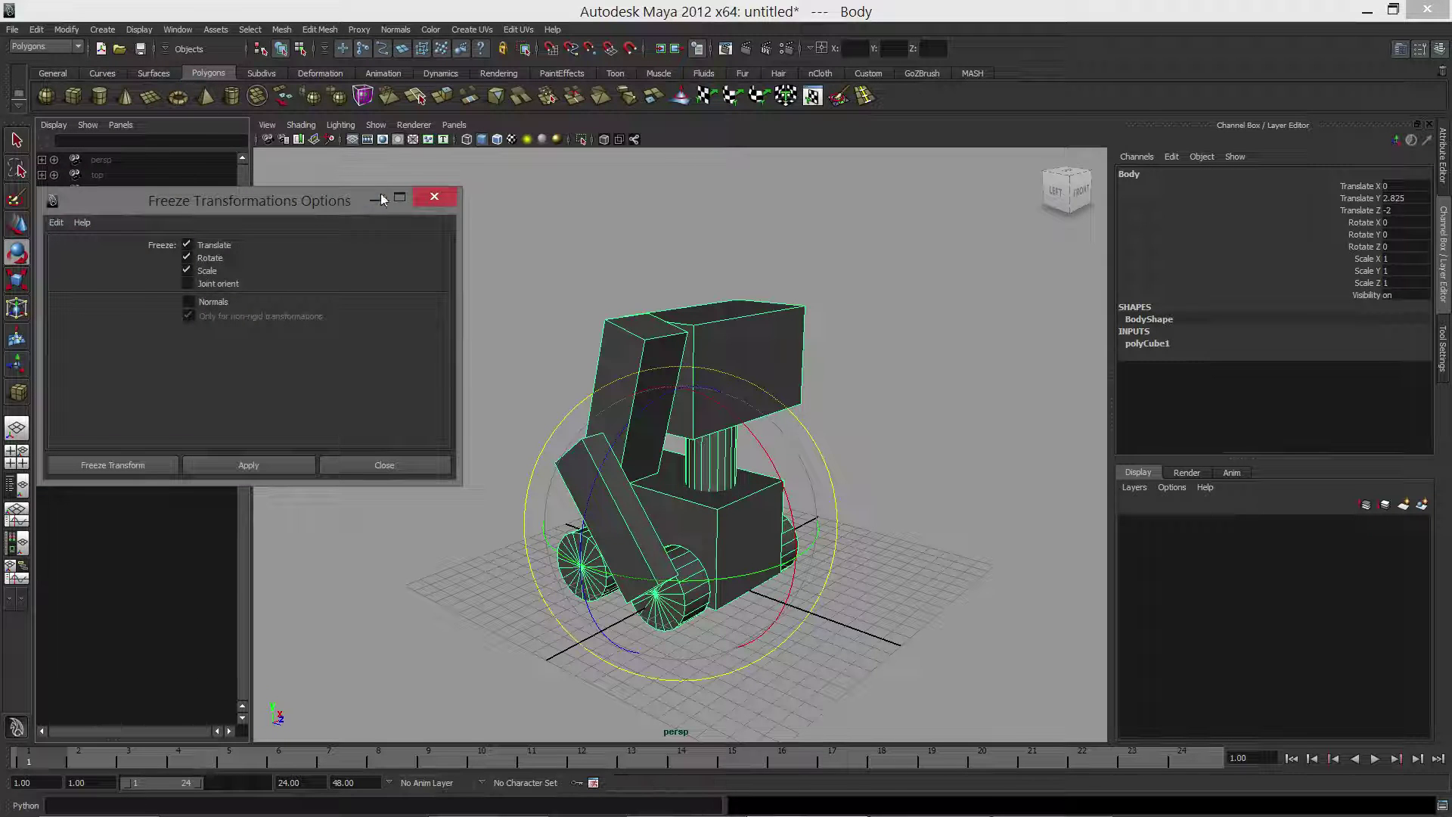
pyautogui.click(425, 201)
# Freeze the translate, rotate and scale transformations of the Body hierarchy.
pyautogui.click(66, 31)
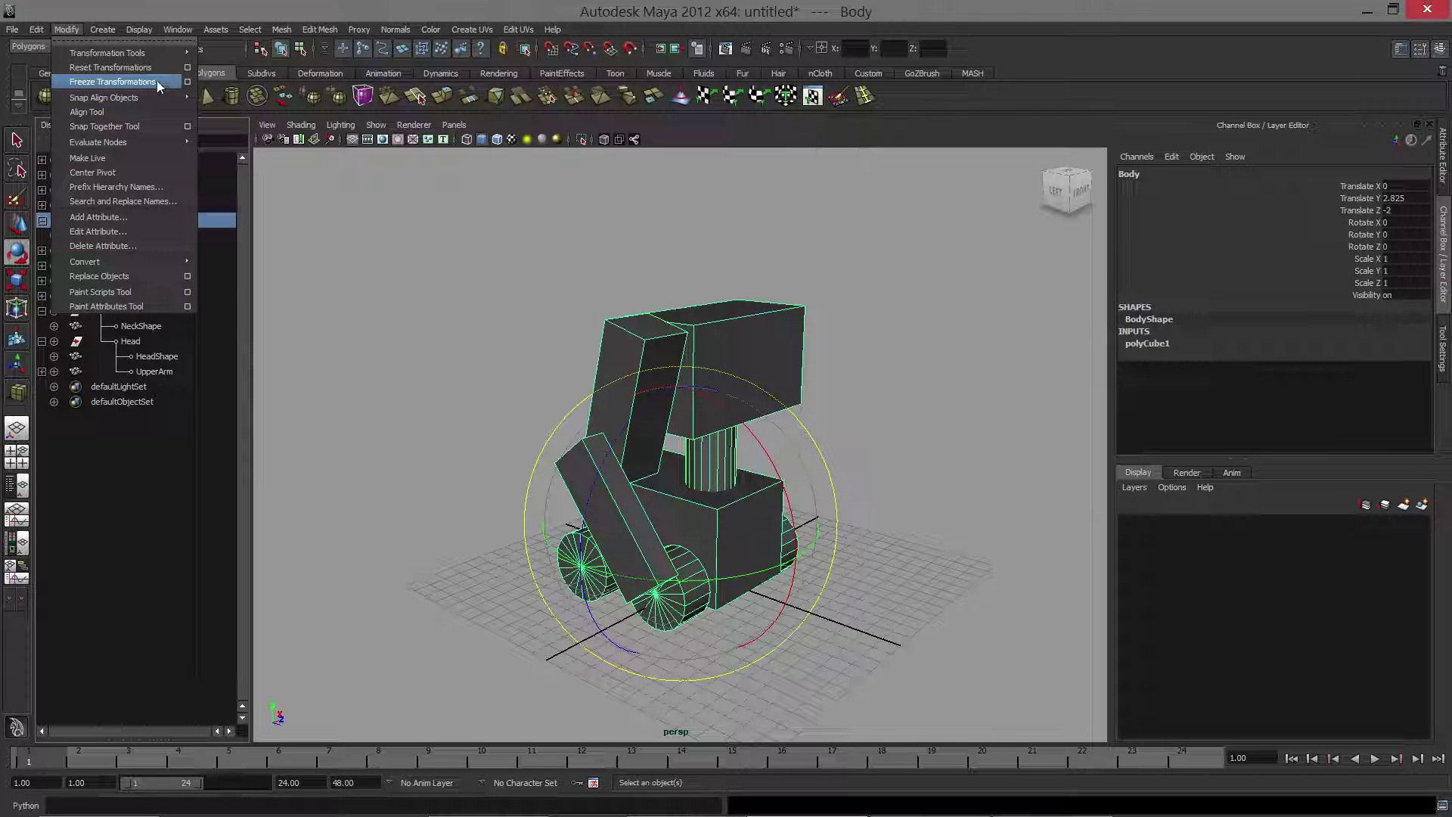
pyautogui.click(187, 82)
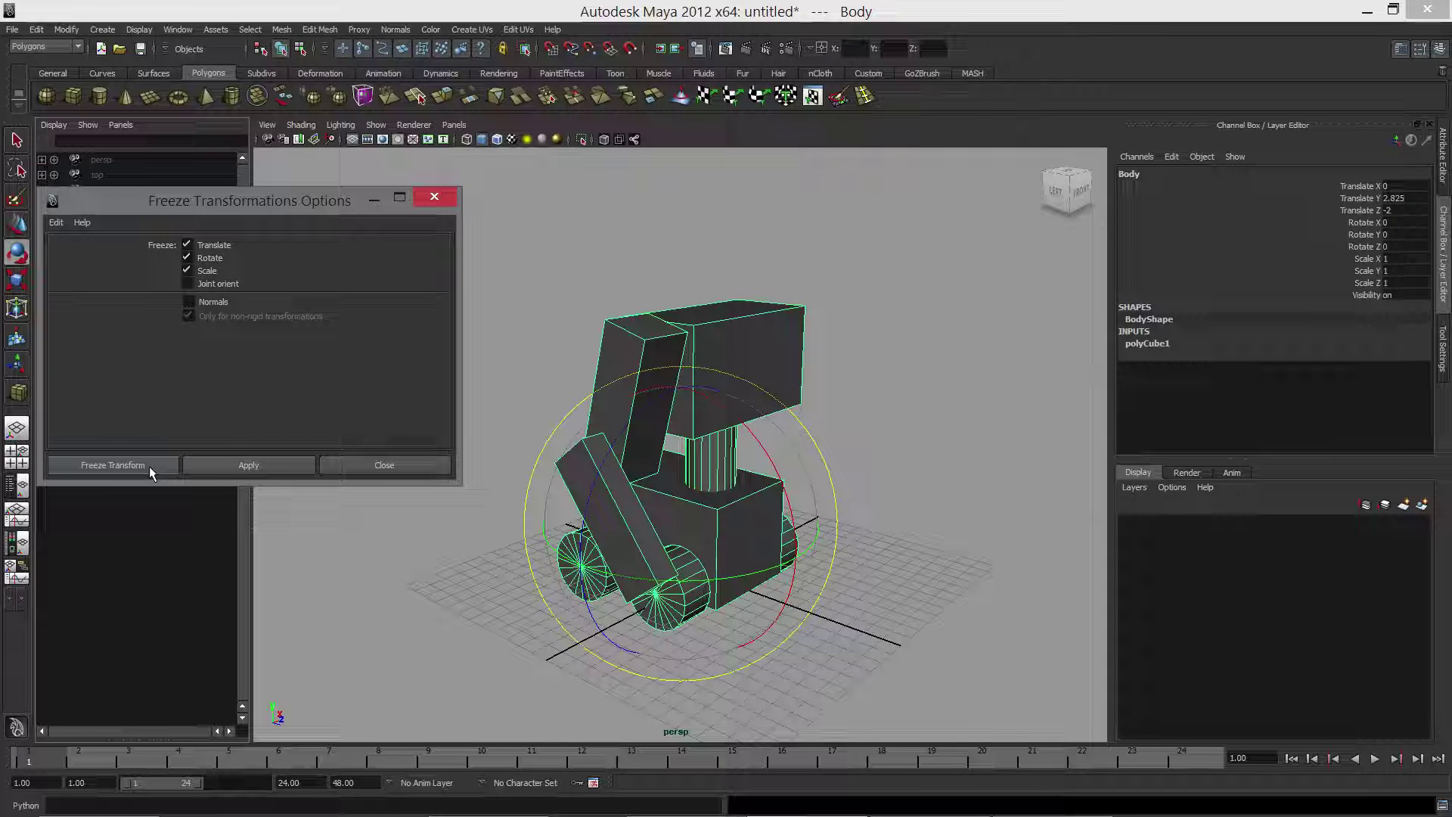
pyautogui.click(253, 465)
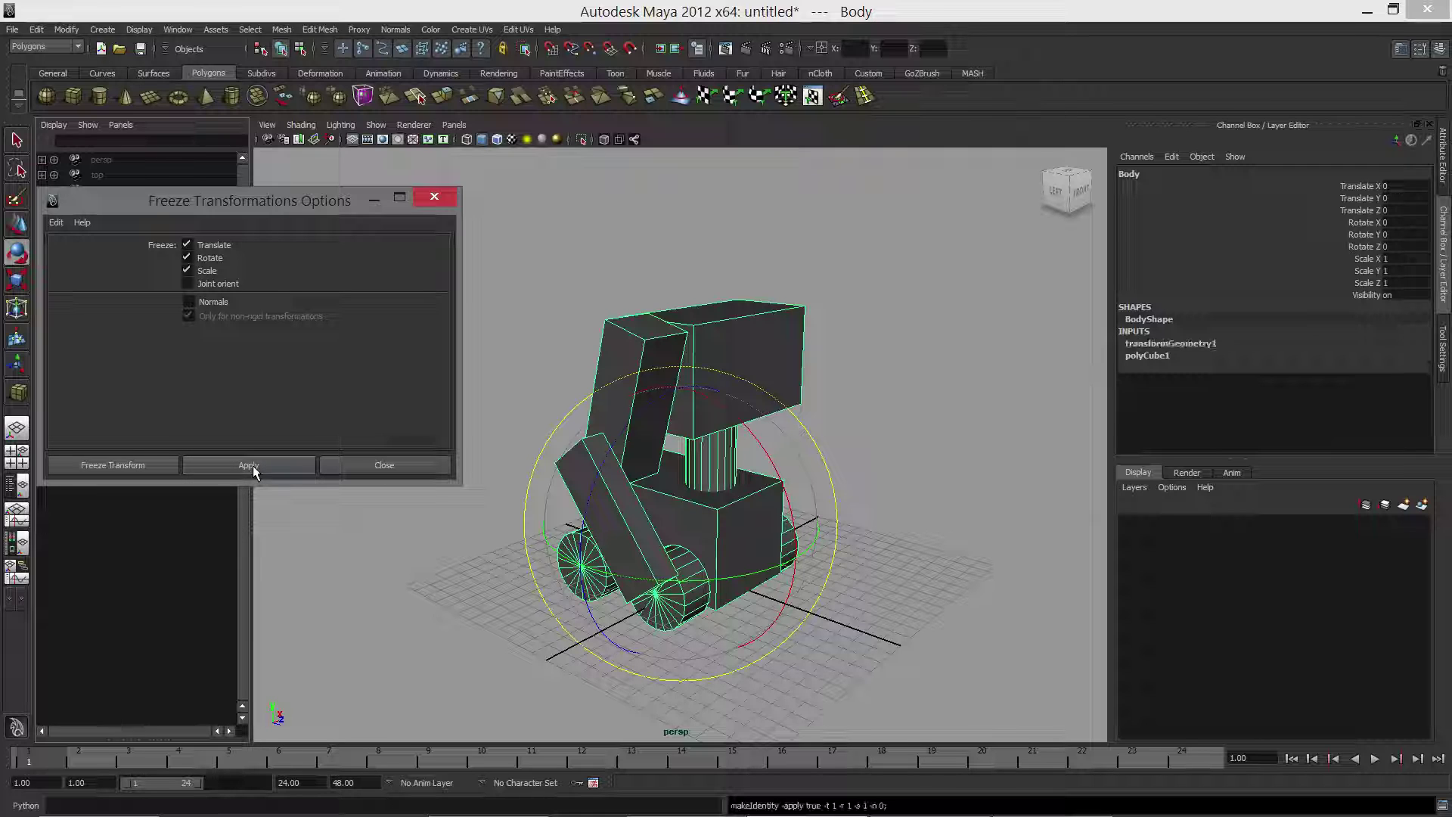
pyautogui.click(149, 463)
# Check the transform values of the wheels, neck, head and body by selecting each one in the Outliner.
pyautogui.keyDown('alt'); pyautogui.moveTo(780, 383); pyautogui.dragTo(693, 405); pyautogui.keyUp('alt')
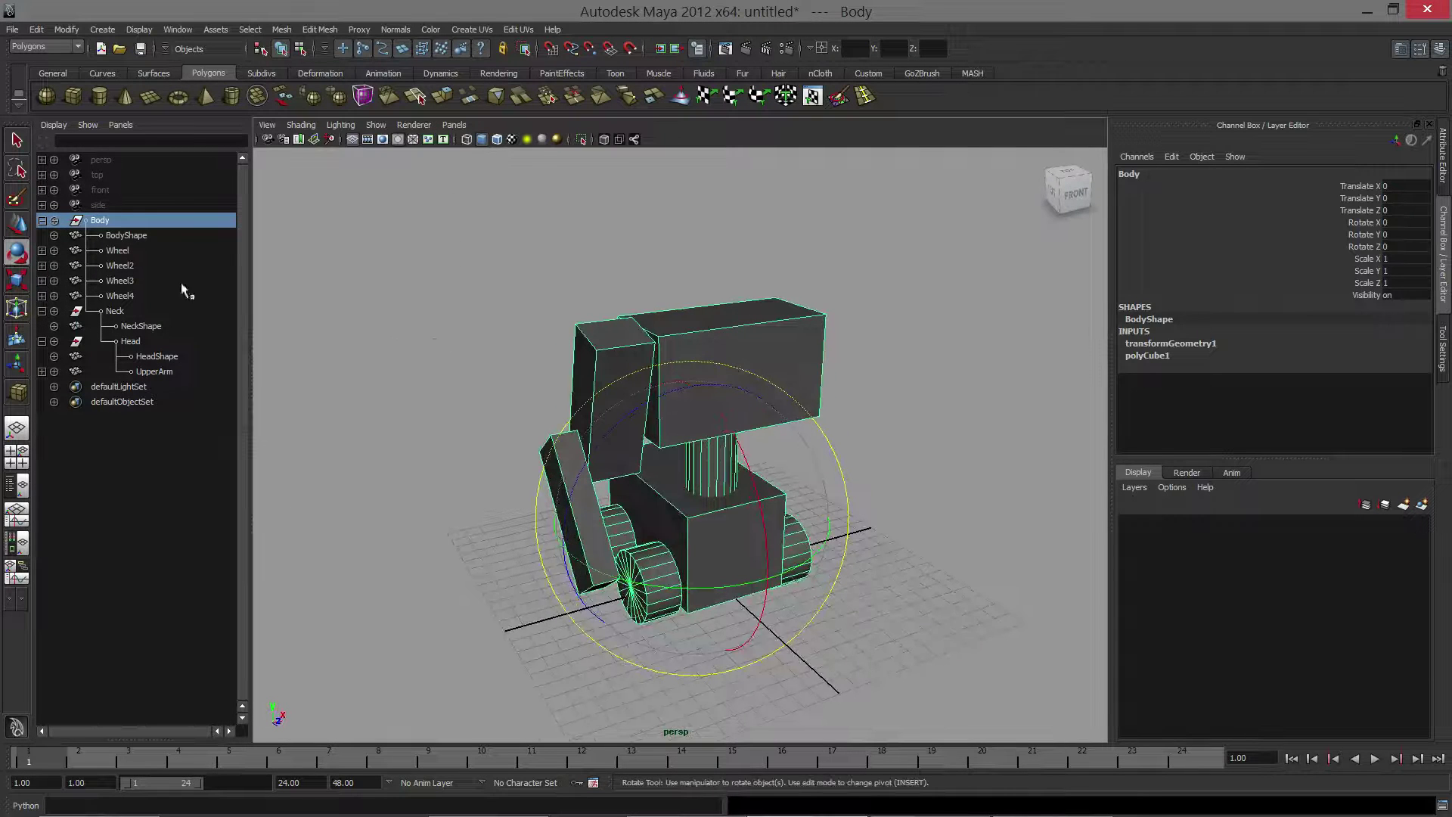
pyautogui.click(120, 250)
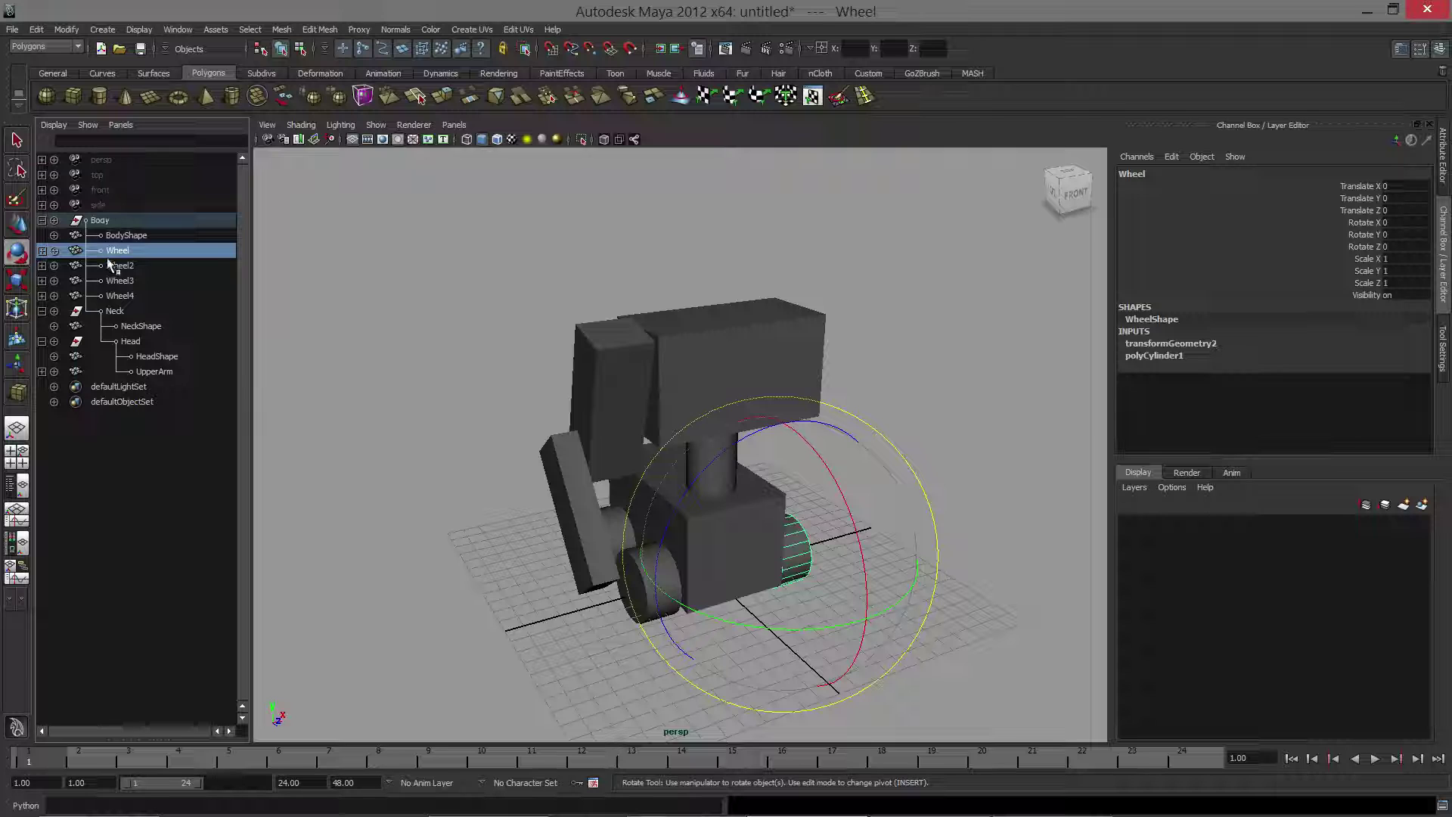
pyautogui.click(115, 265)
pyautogui.click(118, 280)
pyautogui.click(119, 295)
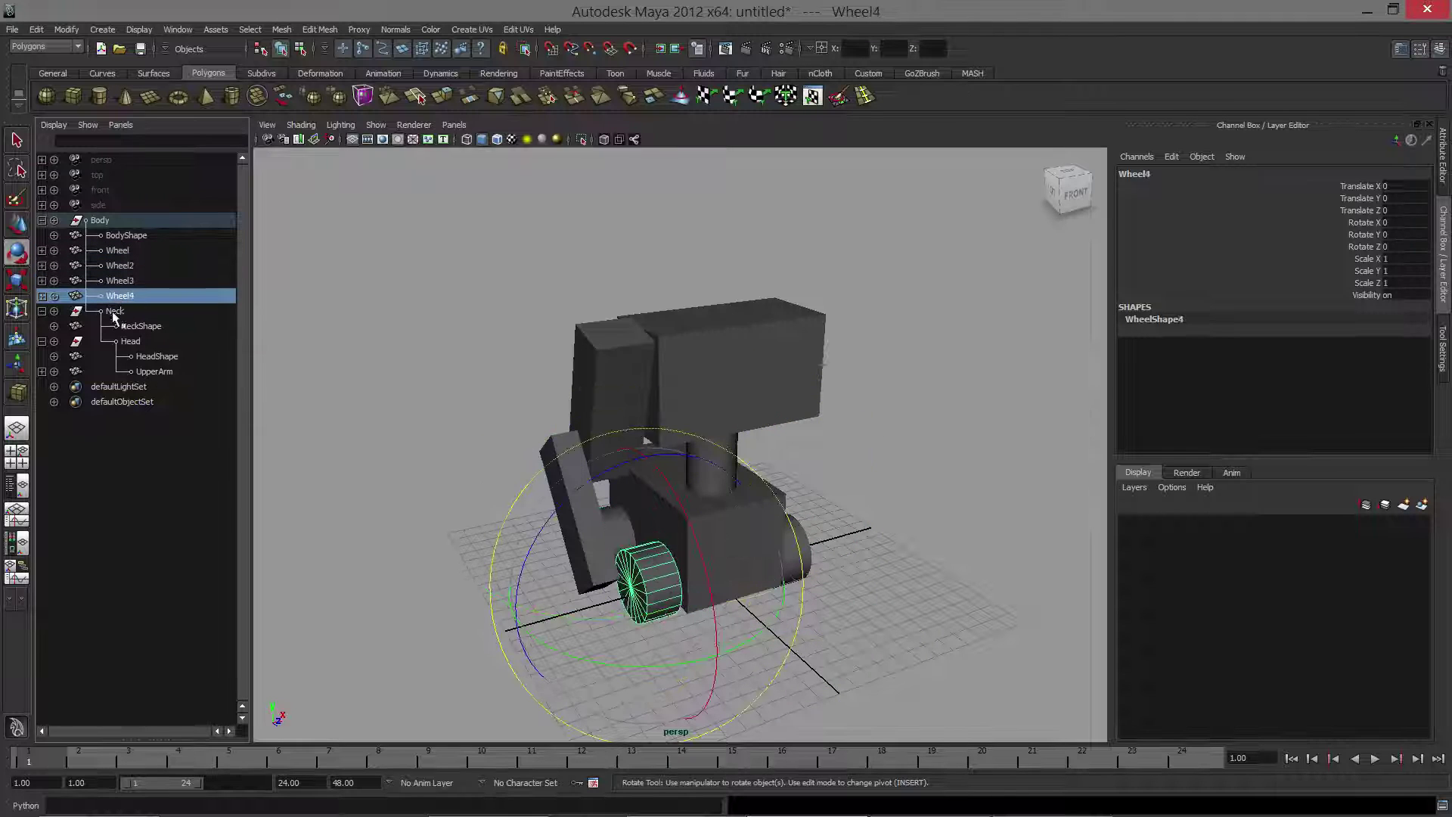
pyautogui.click(114, 311)
pyautogui.click(131, 341)
pyautogui.click(147, 356)
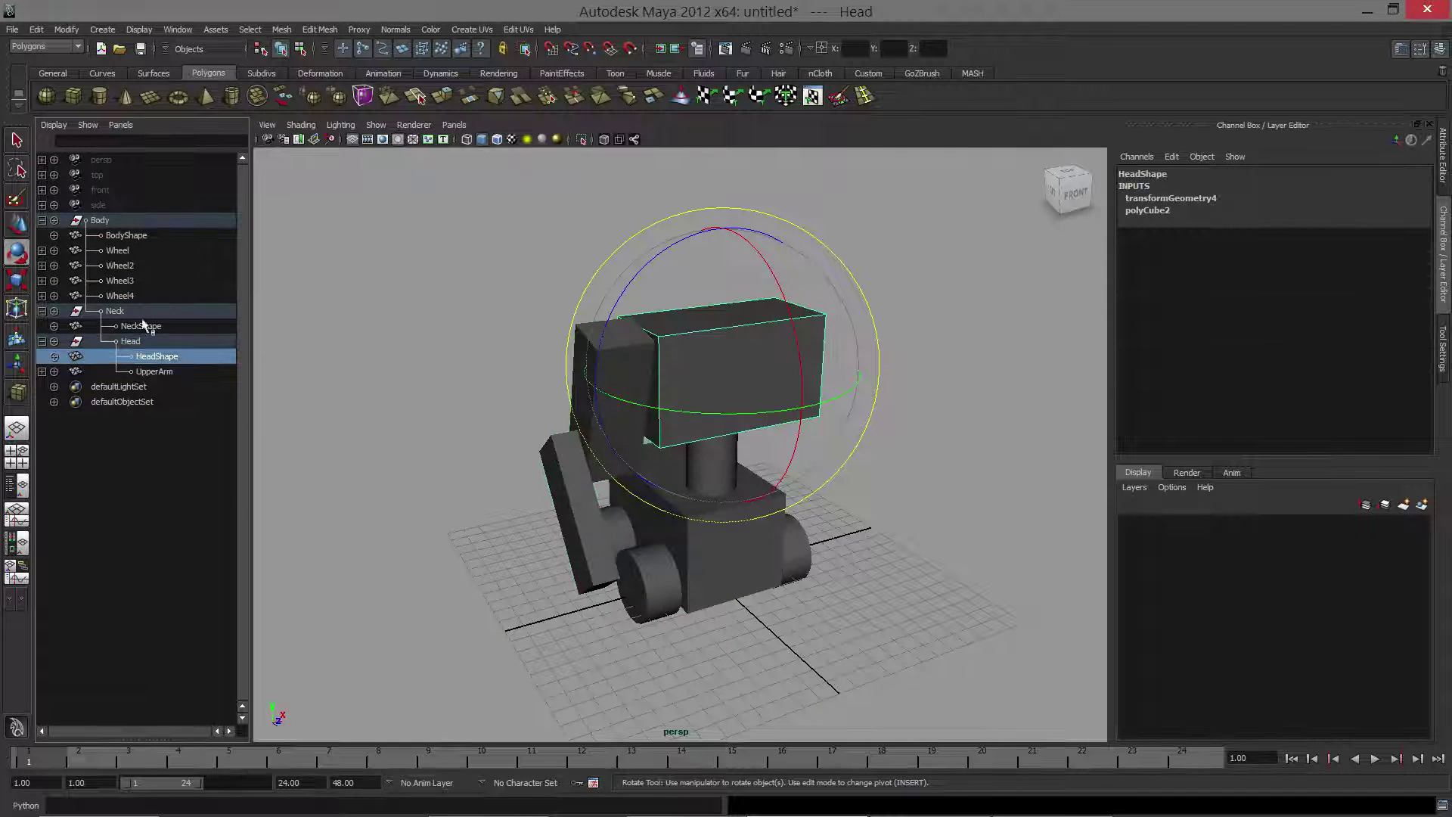
pyautogui.click(99, 220)
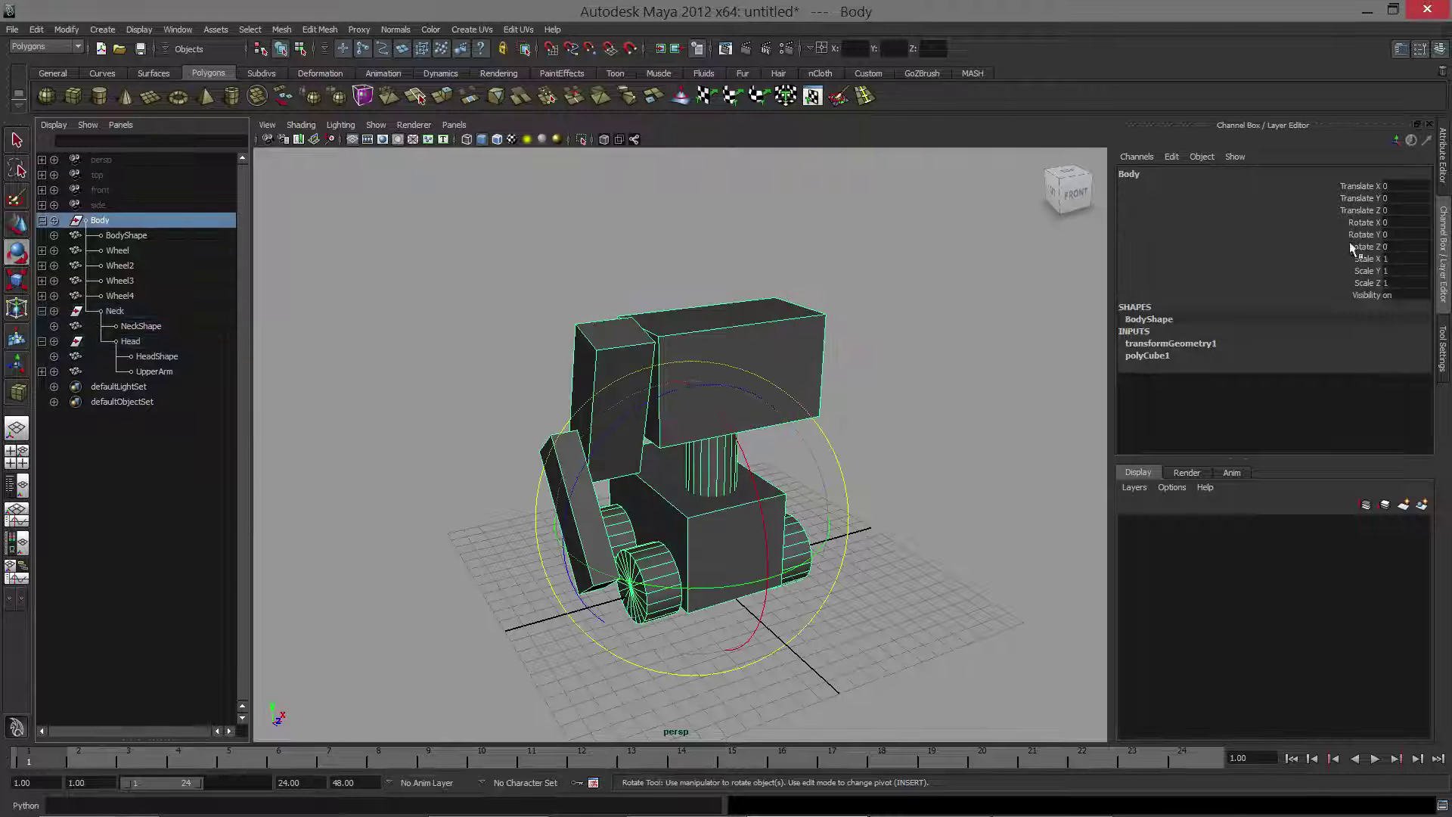
# Undo the recent selections and the freezing of the Body hierarchy's transformations.
pyautogui.hotkey('ctrl', 'z')
pyautogui.hotkey('ctrl', 'z')
pyautogui.hotkey('ctrl', 'z')
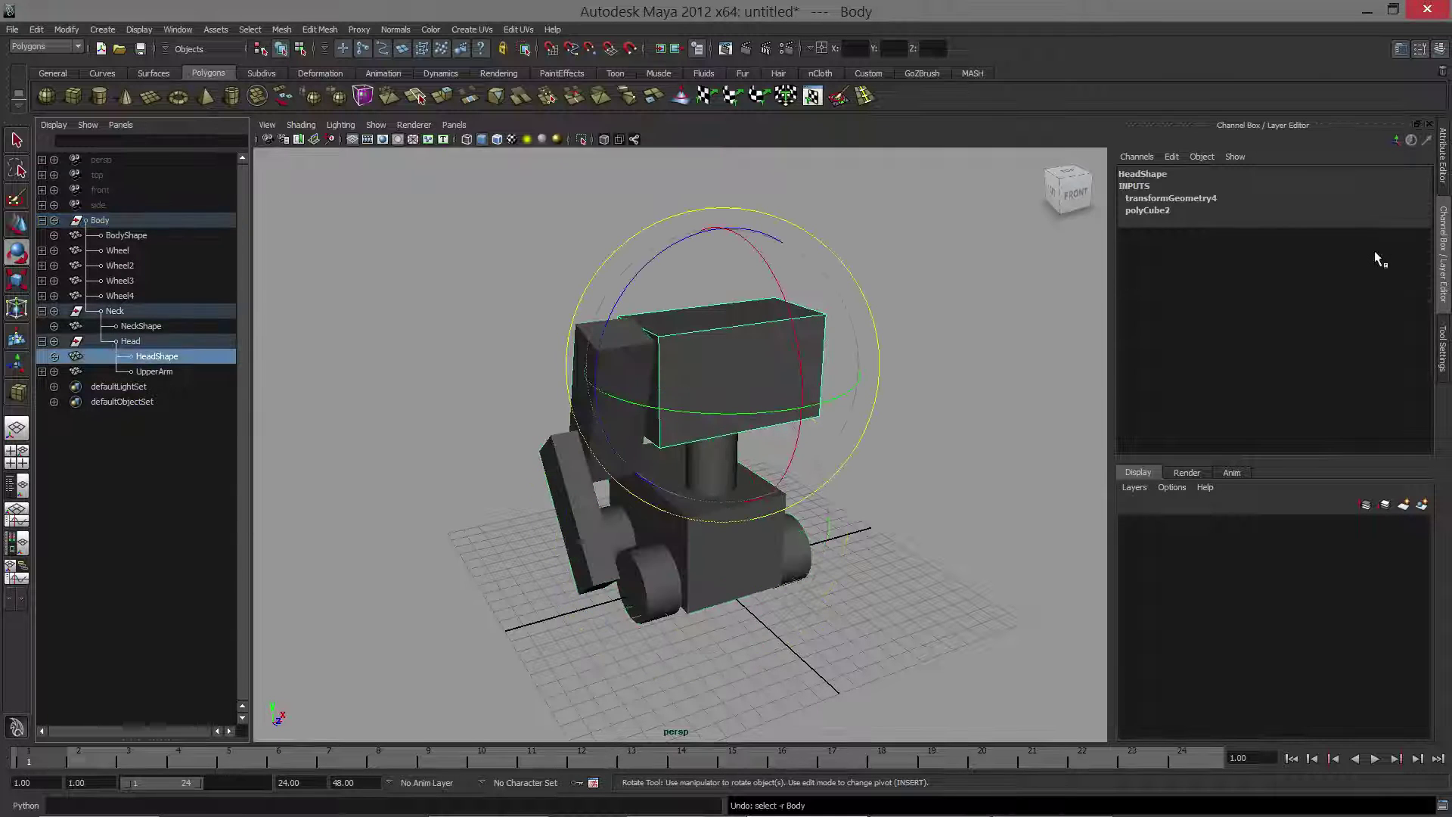
pyautogui.hotkey('ctrl', 'z')
pyautogui.hotkey('ctrl', 'z')
pyautogui.hotkey('ctrl', 'z')
pyautogui.hotkey('ctrl', 'z')
pyautogui.hotkey('ctrl', 'z')
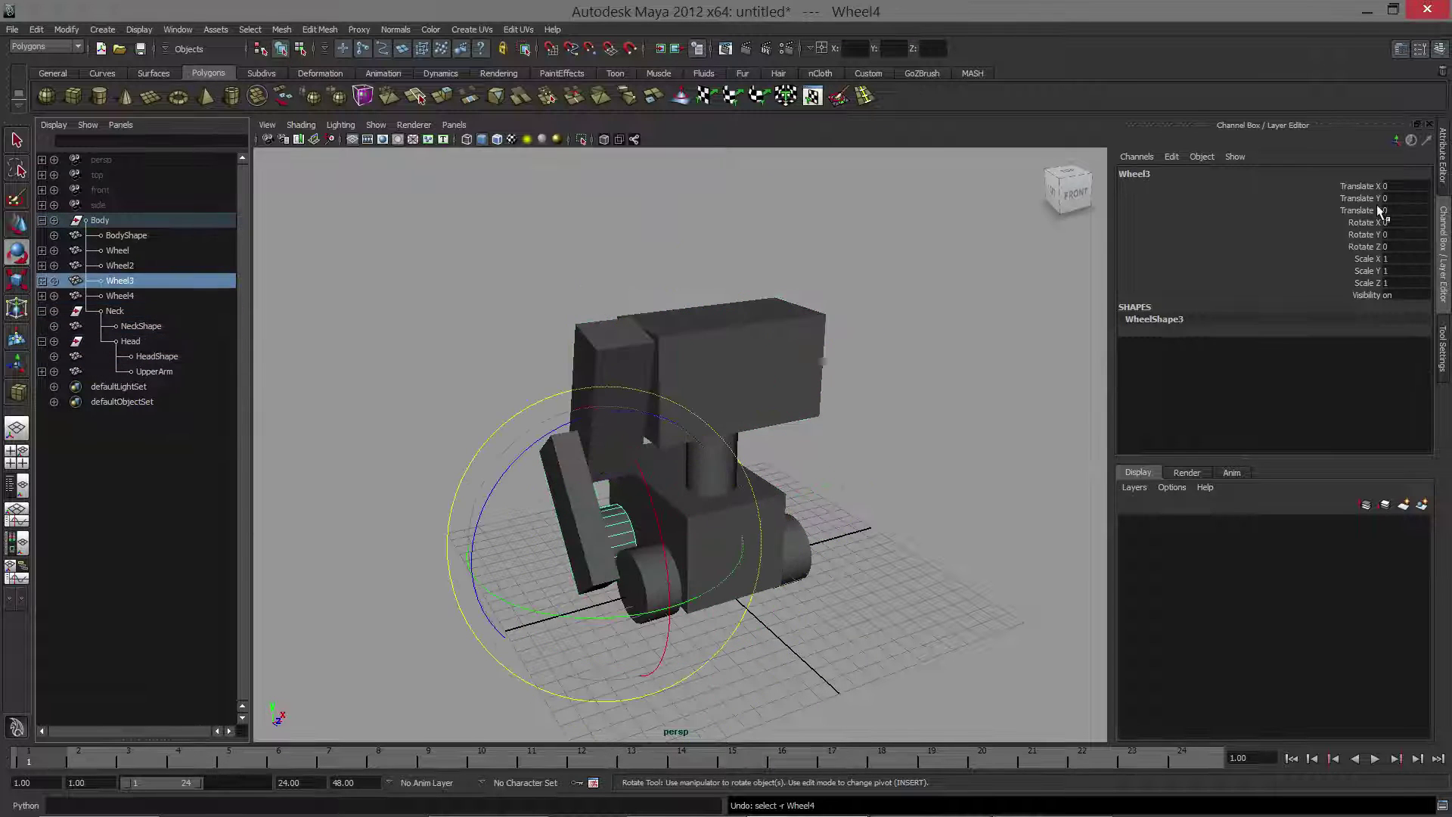
pyautogui.hotkey('ctrl', 'z')
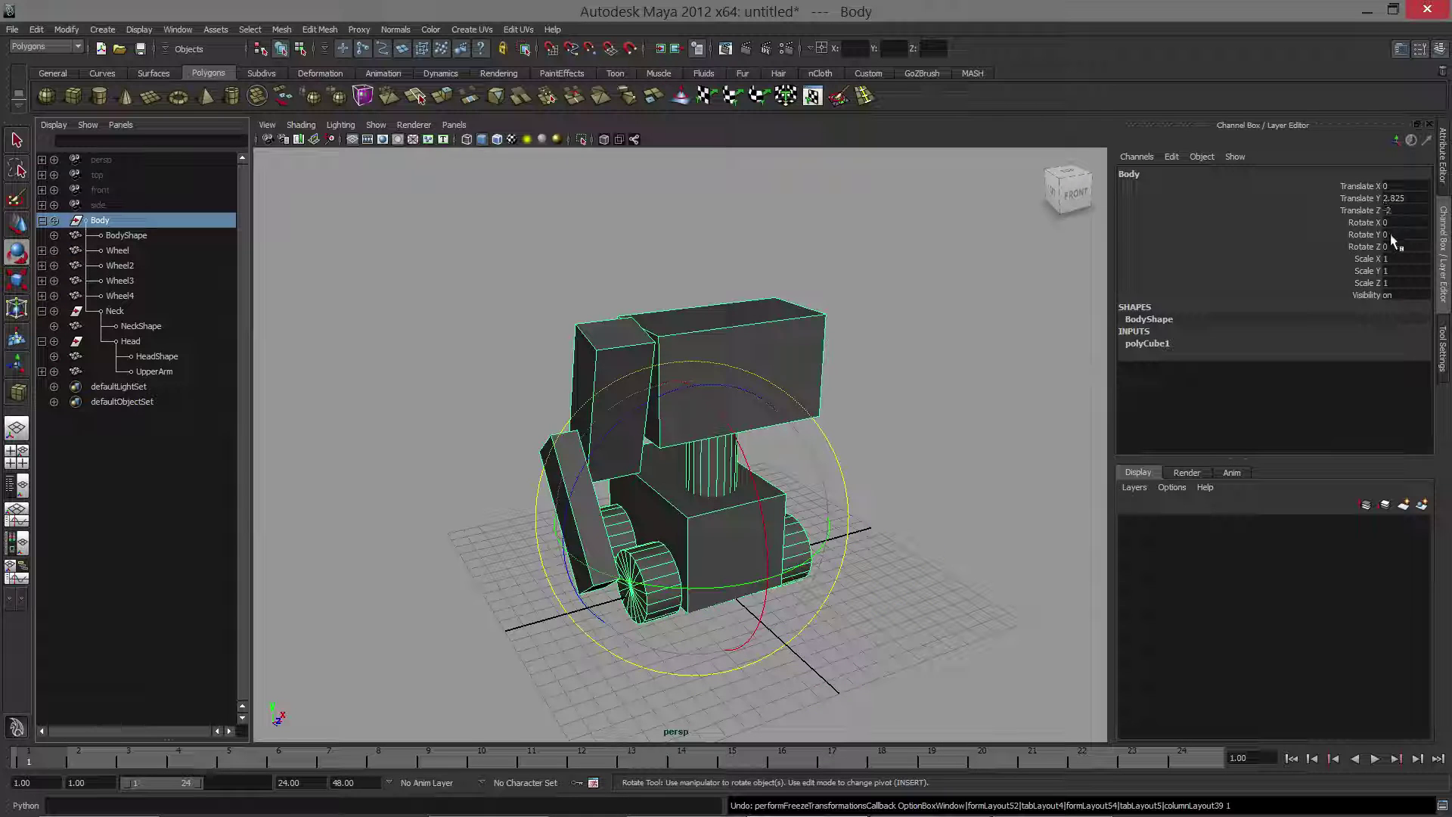
# Check the unfrozen transform values of the robot's wheels by selecting them one at a time.
pyautogui.click(983, 378)
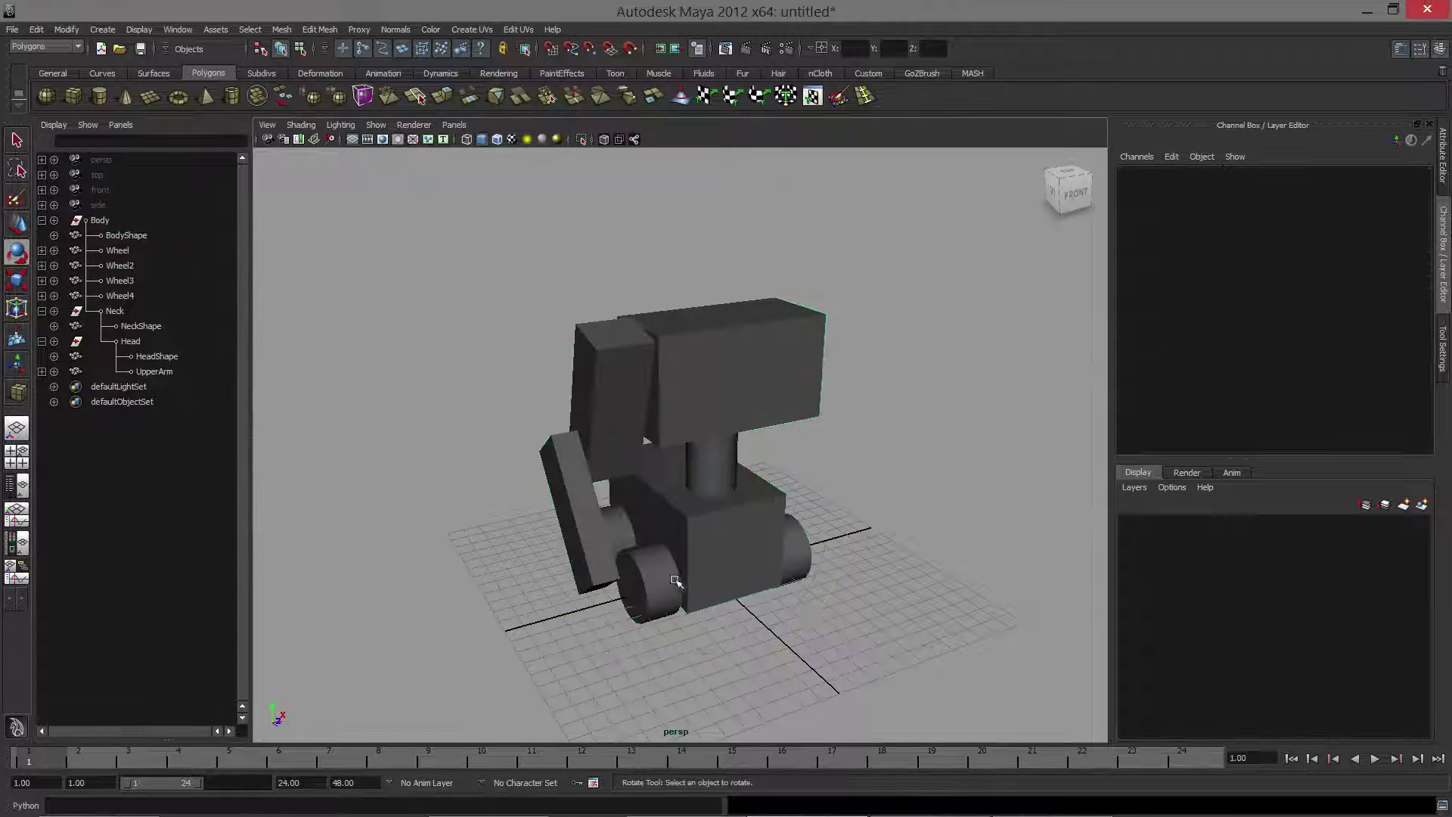
pyautogui.click(654, 576)
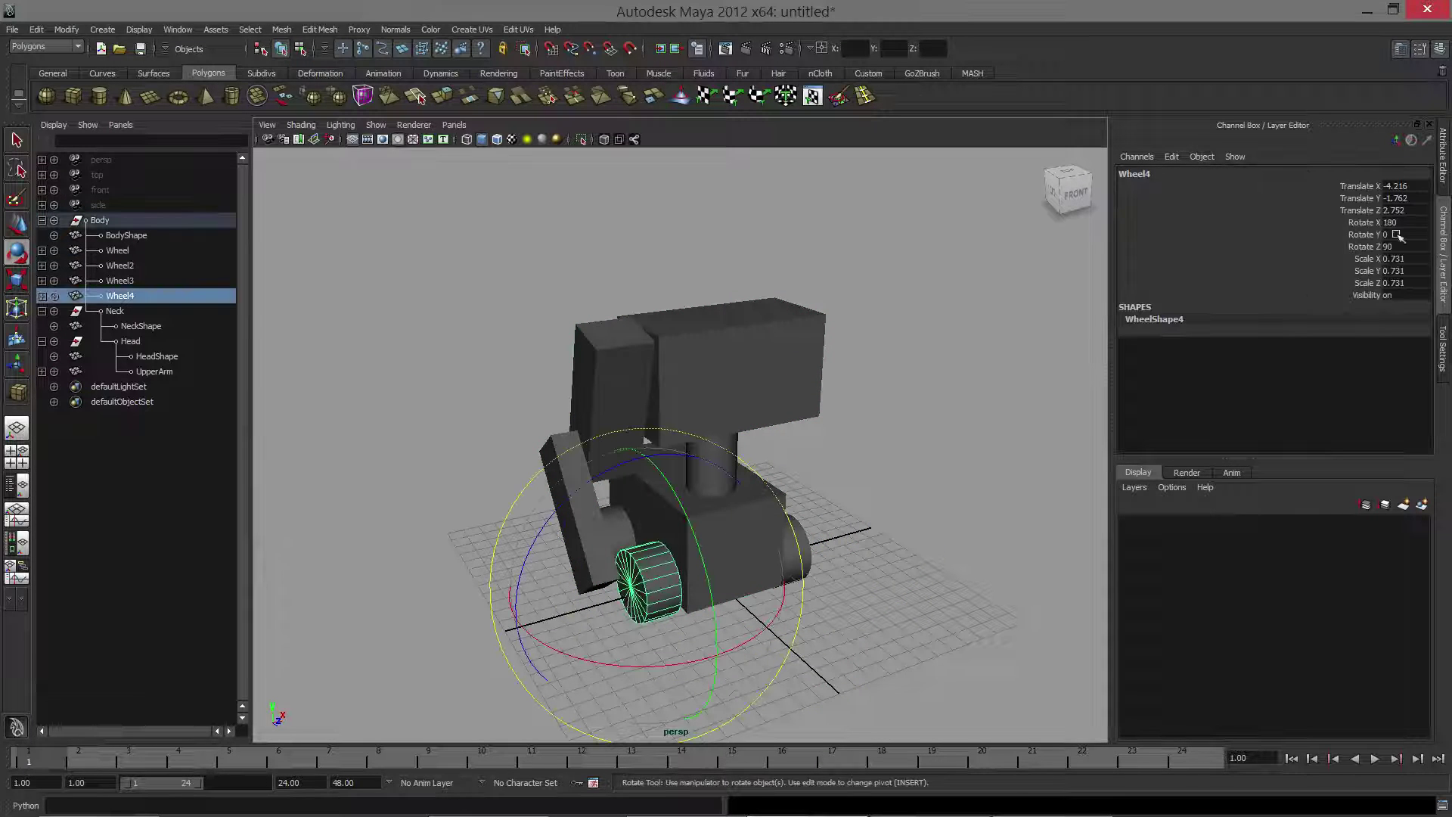
pyautogui.click(806, 537)
pyautogui.click(106, 235)
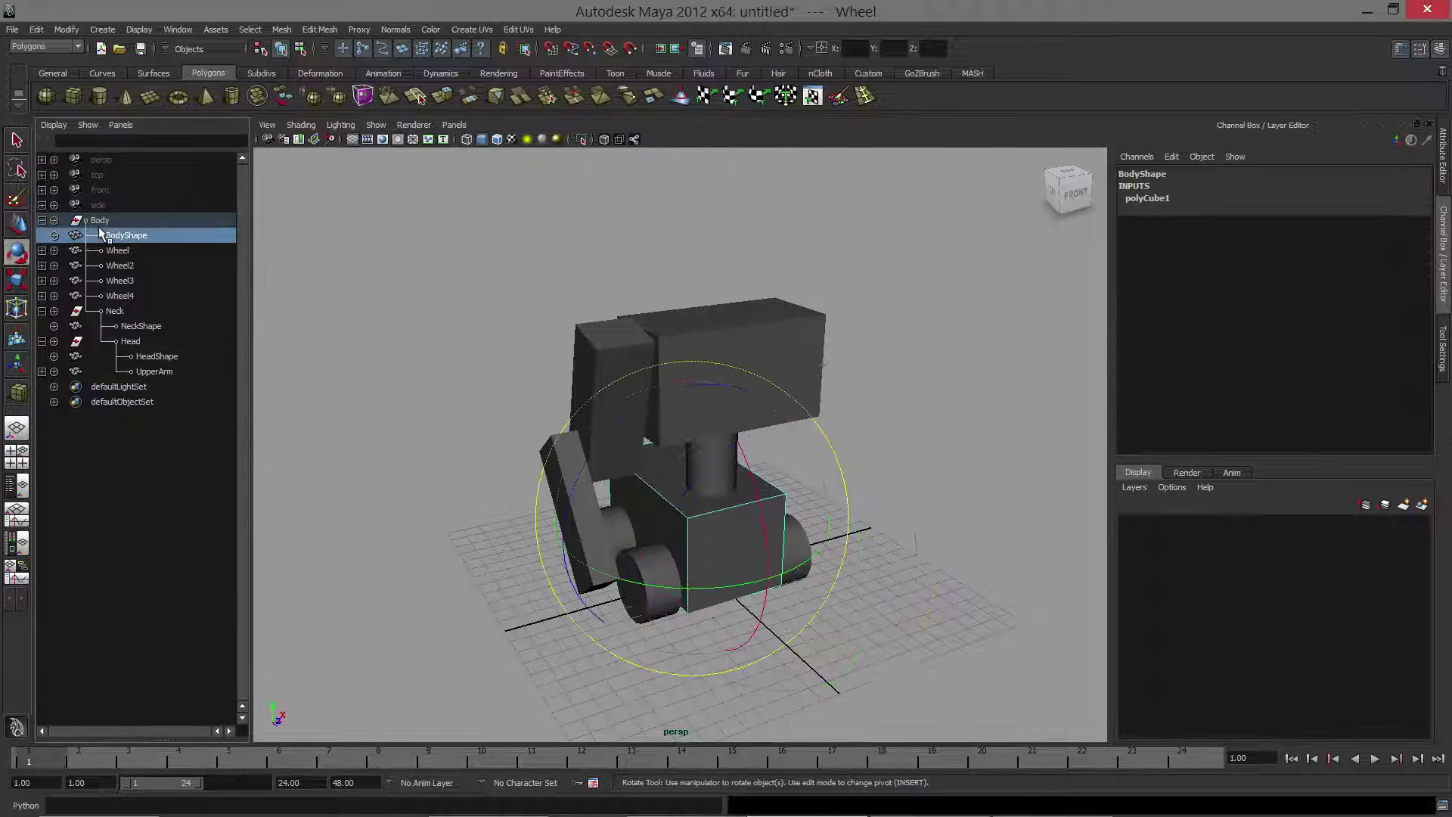
# Freeze the transformations of the whole Body hierarchy again and clear the selection.
pyautogui.click(99, 220)
pyautogui.click(67, 29)
pyautogui.click(106, 82)
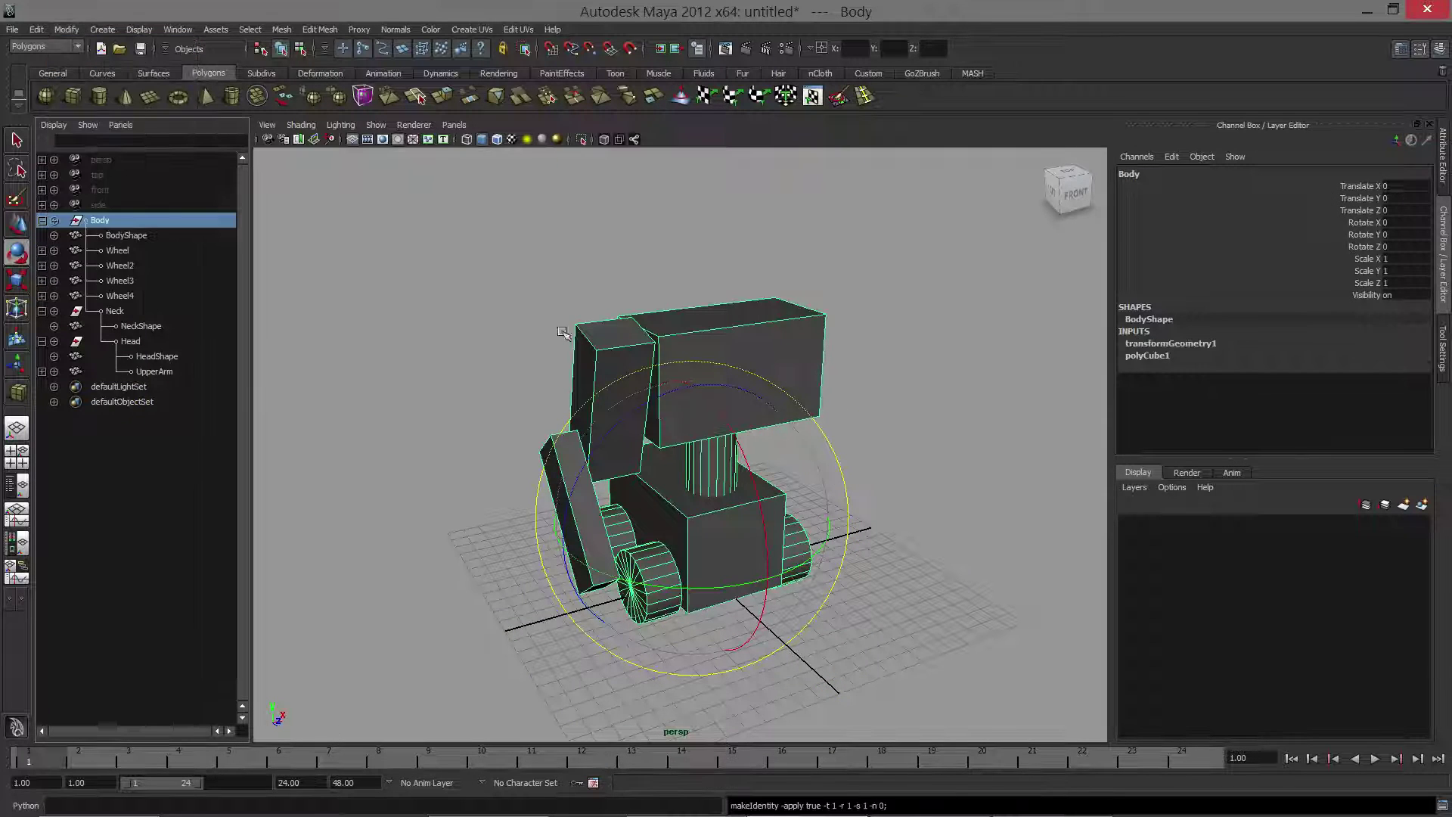
pyautogui.moveTo(463, 551)
pyautogui.keyDown('alt'); pyautogui.mouseDown()
pyautogui.moveTo(484, 546)
pyautogui.moveTo(469, 544)
pyautogui.mouseUp(); pyautogui.keyUp('alt')
pyautogui.click(893, 479)
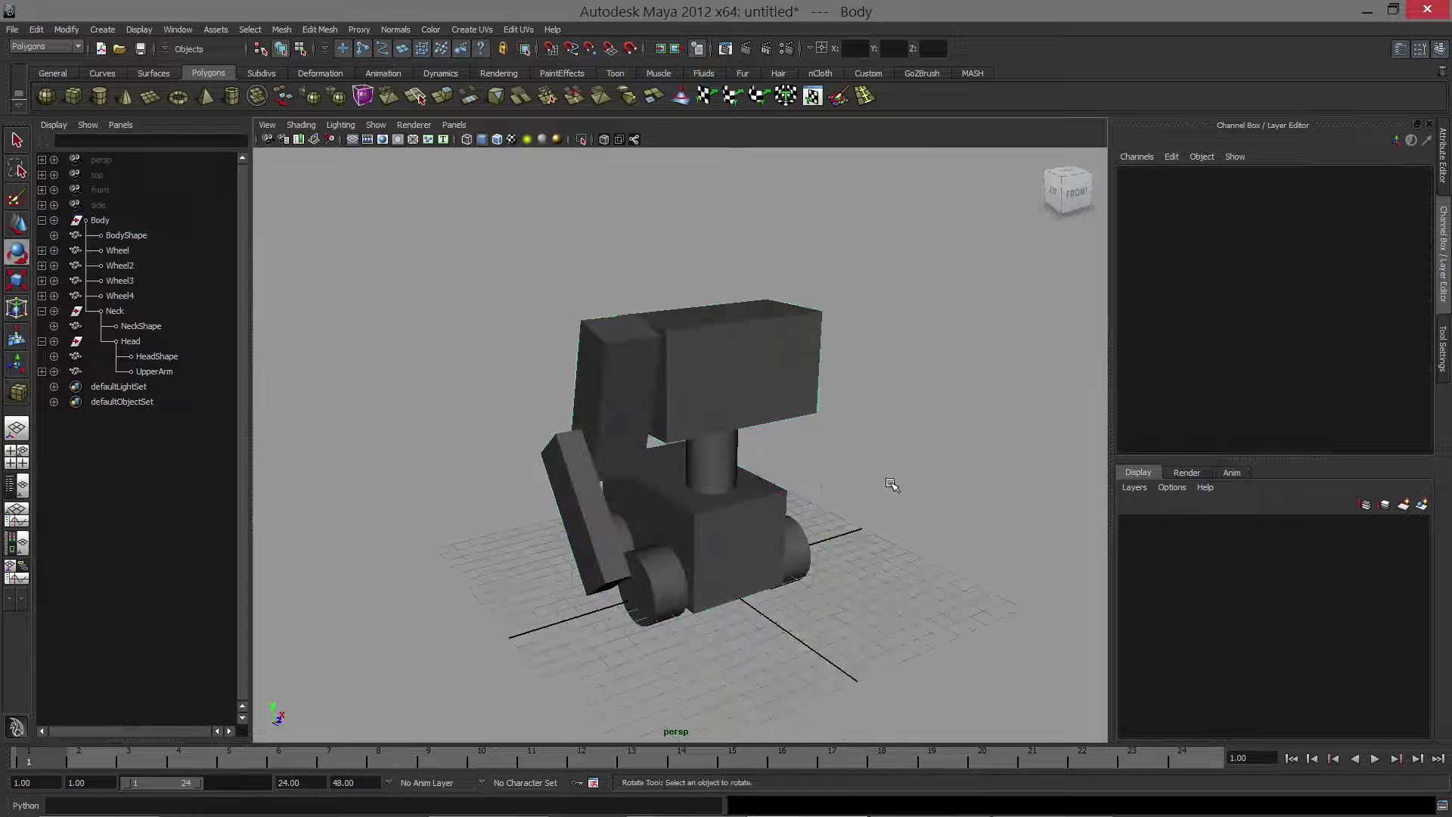
# Examine the body and arm parts of the robot from several angles by selecting them, and end with nothing selected.
pyautogui.keyDown('alt'); pyautogui.moveTo(893, 484); pyautogui.dragTo(735, 538); pyautogui.keyUp('alt')
pyautogui.click(735, 538)
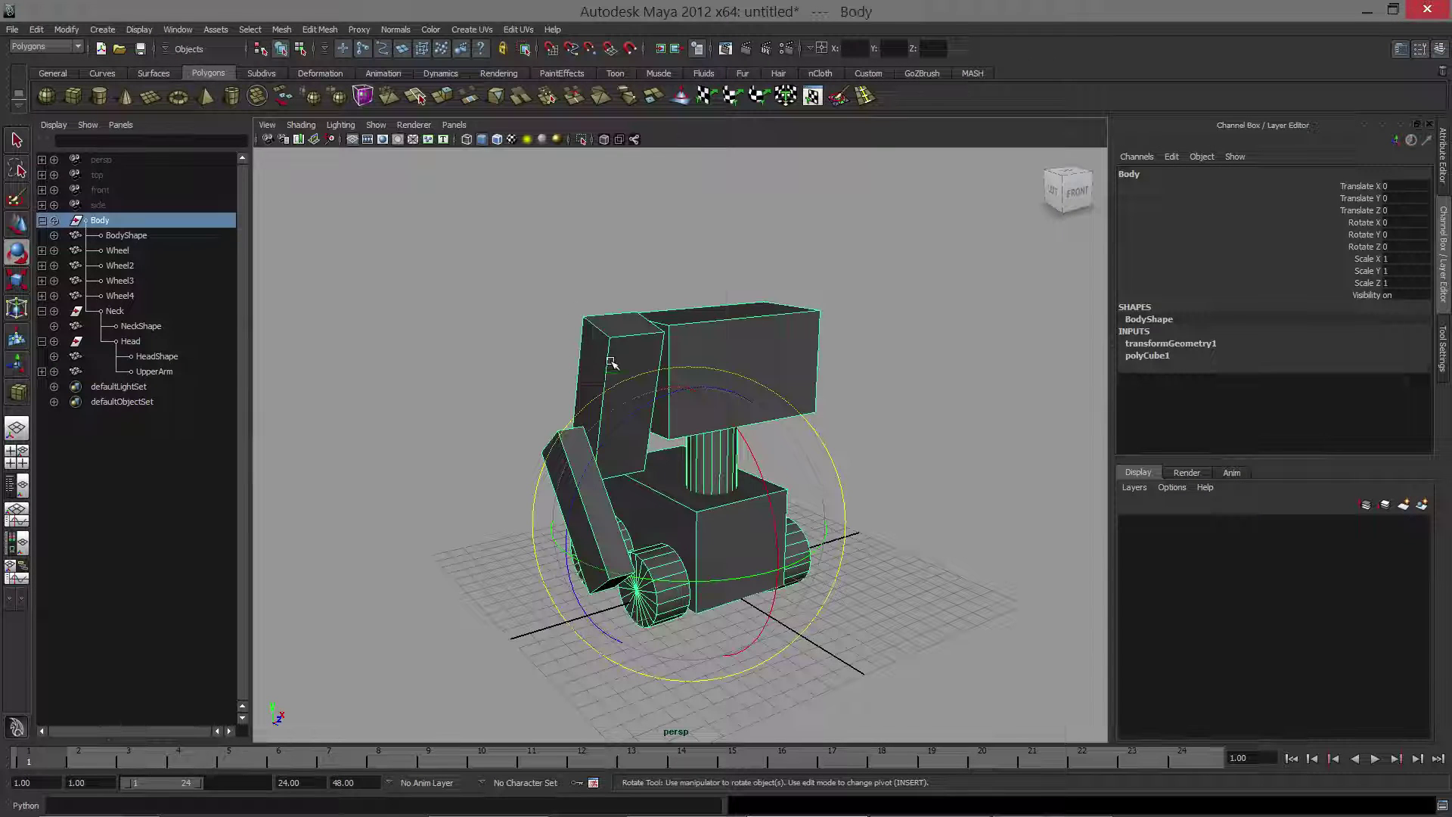
pyautogui.click(574, 373)
pyautogui.click(609, 531)
pyautogui.keyDown('alt'); pyautogui.moveTo(609, 531); pyautogui.dragTo(540, 505); pyautogui.keyUp('alt')
pyautogui.keyDown('alt'); pyautogui.moveTo(575, 590); pyautogui.dragTo(556, 643); pyautogui.keyUp('alt')
pyautogui.keyDown('alt'); pyautogui.moveTo(556, 643); pyautogui.dragTo(577, 574, button='right'); pyautogui.keyUp('alt')
pyautogui.click(592, 663)
pyautogui.keyDown('alt'); pyautogui.moveTo(577, 574); pyautogui.dragTo(651, 508); pyautogui.keyUp('alt')
pyautogui.keyDown('alt'); pyautogui.moveTo(668, 488); pyautogui.dragTo(642, 534, button='middle'); pyautogui.keyUp('alt')
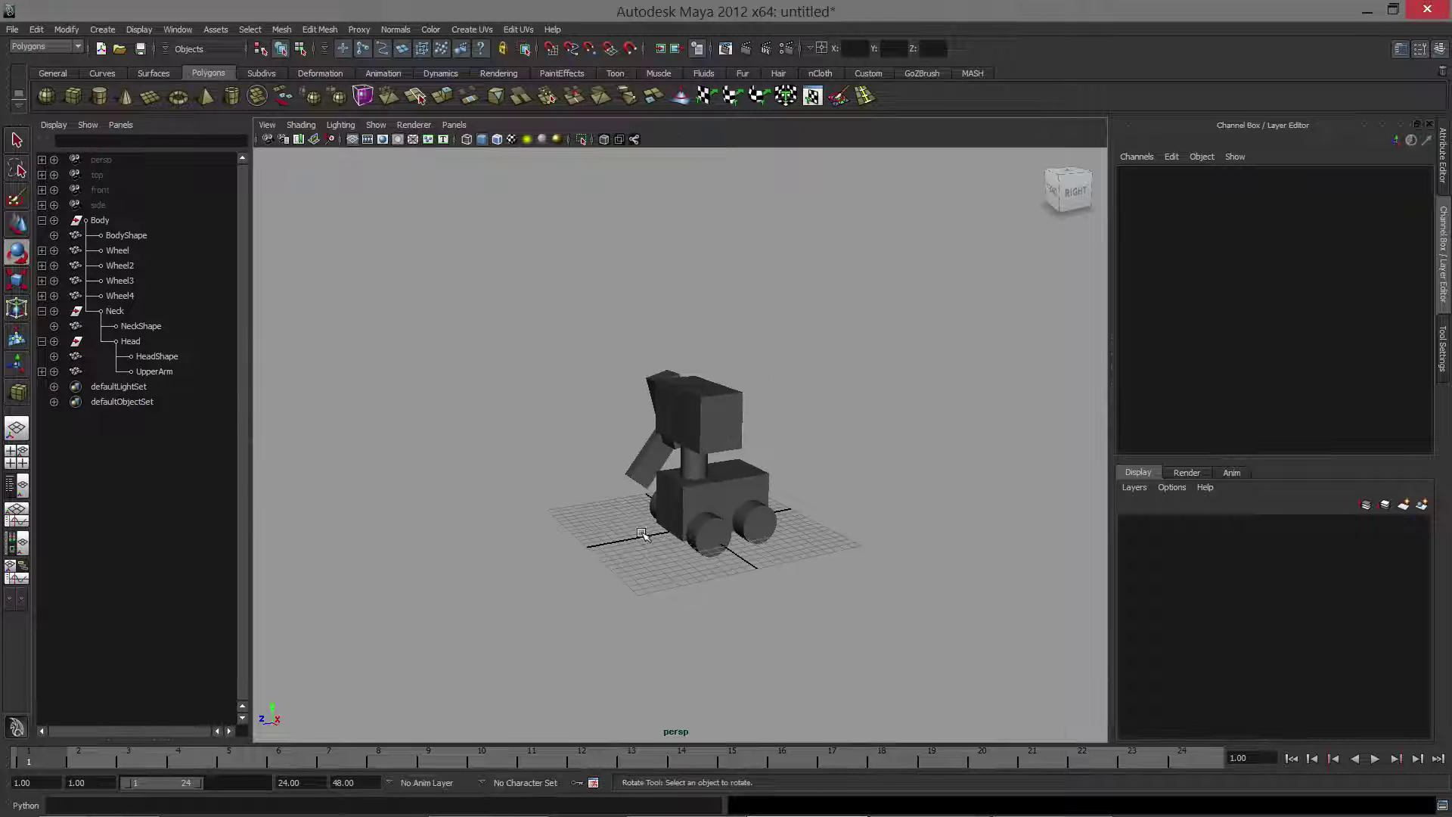
# Move the whole robot by its body beyond the grid, to about 2.24 in Translate Y and -19.2 in Translate Z.
pyautogui.click(709, 497)
pyautogui.keyDown('alt'); pyautogui.moveTo(713, 496); pyautogui.dragTo(680, 442, button='middle'); pyautogui.keyUp('alt')
pyautogui.keyDown('alt'); pyautogui.moveTo(680, 442); pyautogui.dragTo(865, 421); pyautogui.keyUp('alt')
pyautogui.press('w')
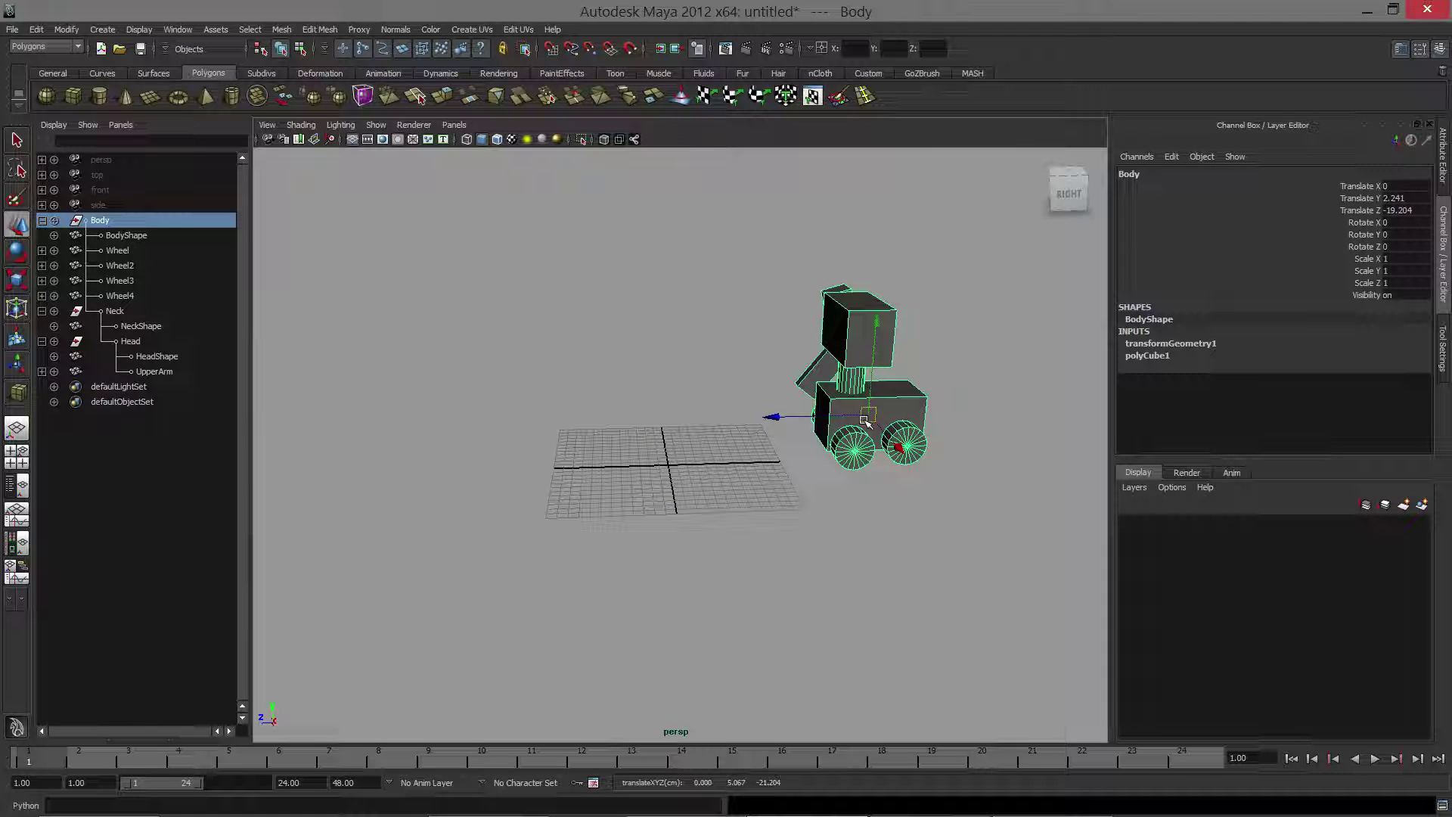
pyautogui.keyDown('alt'); pyautogui.moveTo(864, 422); pyautogui.dragTo(824, 435); pyautogui.keyUp('alt')
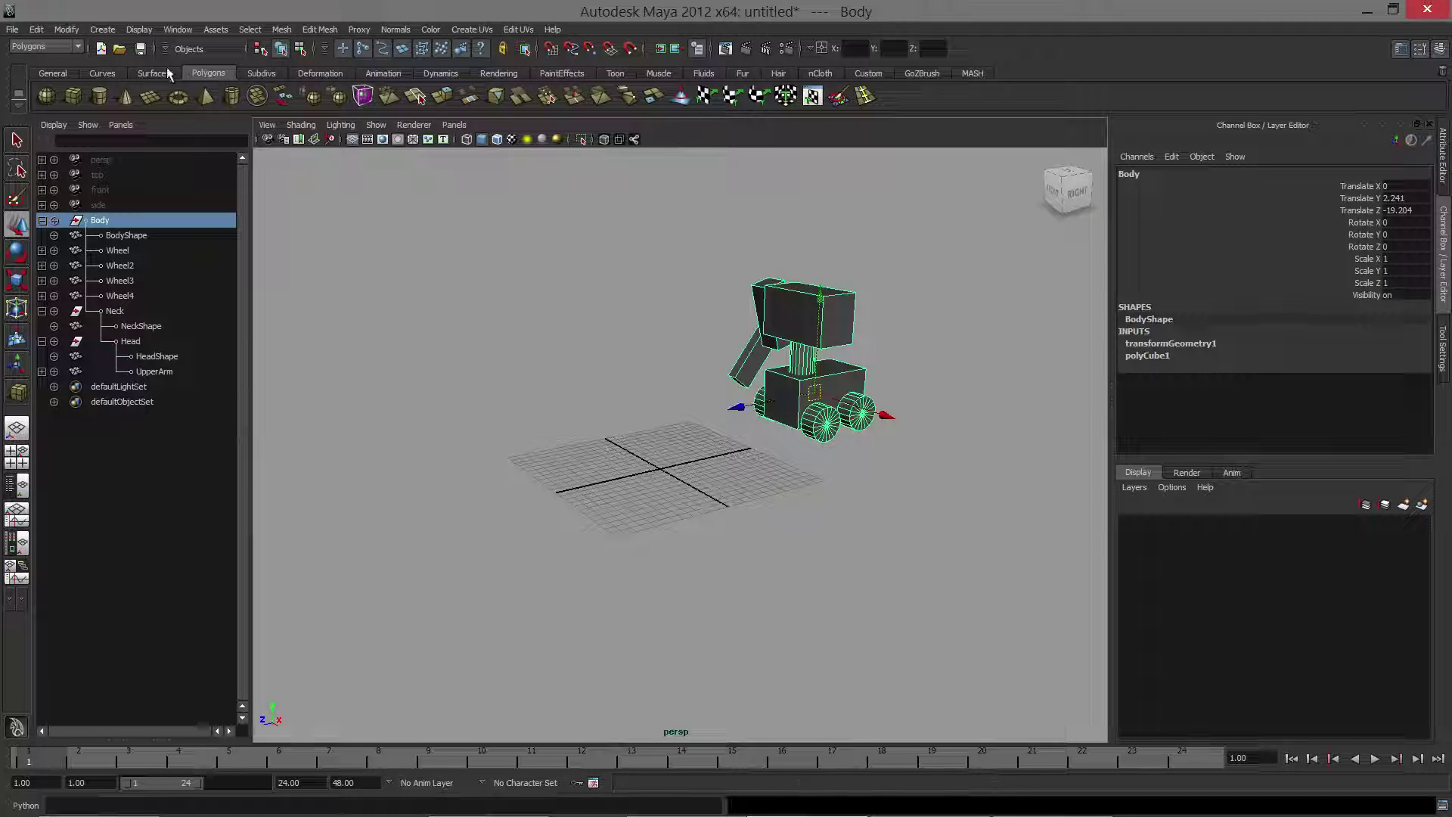
# Create a polygon sphere across the grid from the robot and raise it to about 4.66 in Translate Y.
pyautogui.click(47, 96)
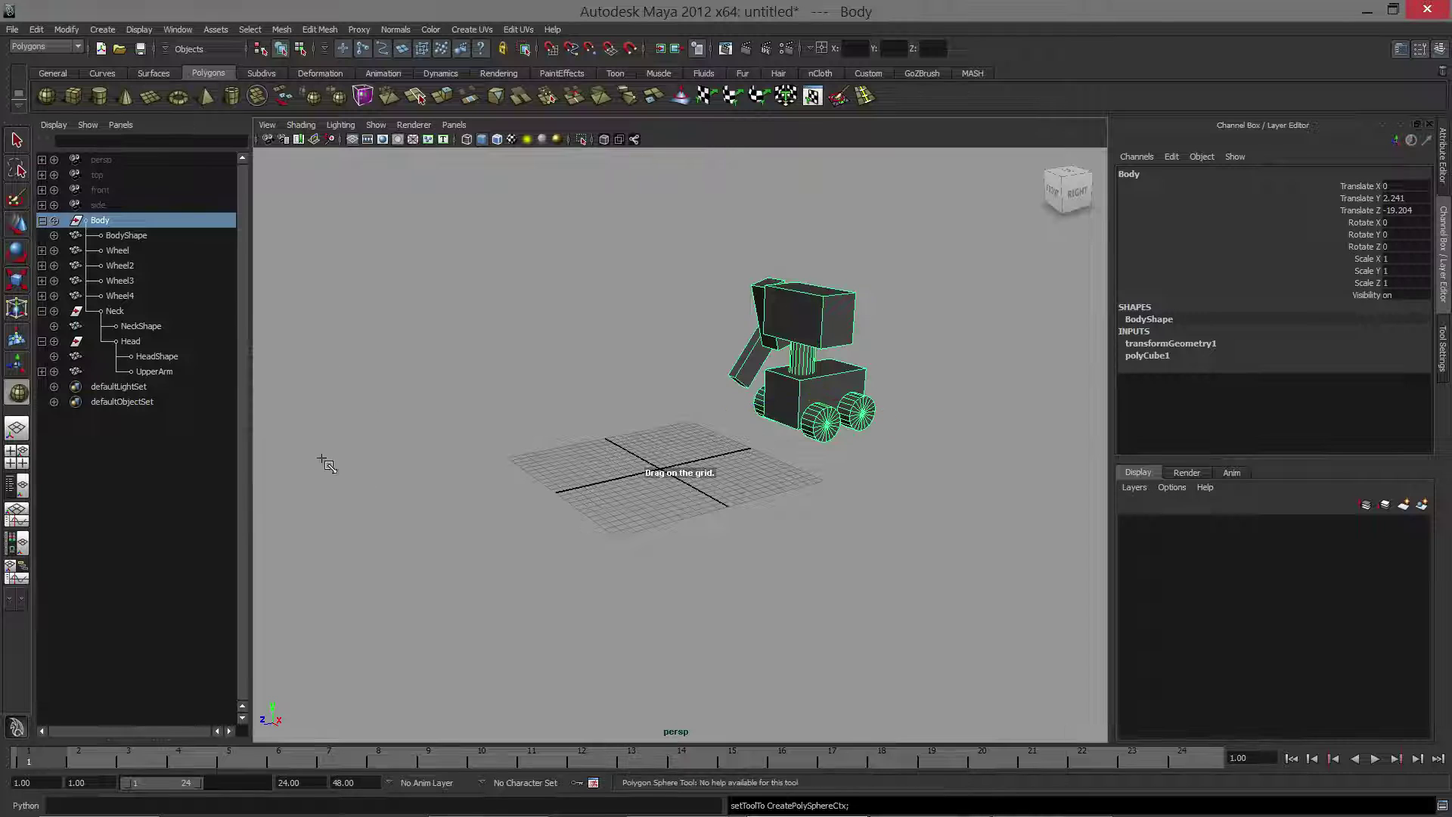
pyautogui.moveTo(326, 460)
pyautogui.mouseDown()
pyautogui.moveTo(349, 484)
pyautogui.moveTo(341, 475)
pyautogui.mouseUp()
pyautogui.keyDown('alt'); pyautogui.moveTo(495, 436); pyautogui.dragTo(537, 431); pyautogui.keyUp('alt')
pyautogui.moveTo(481, 576); pyautogui.dragTo(655, 496)
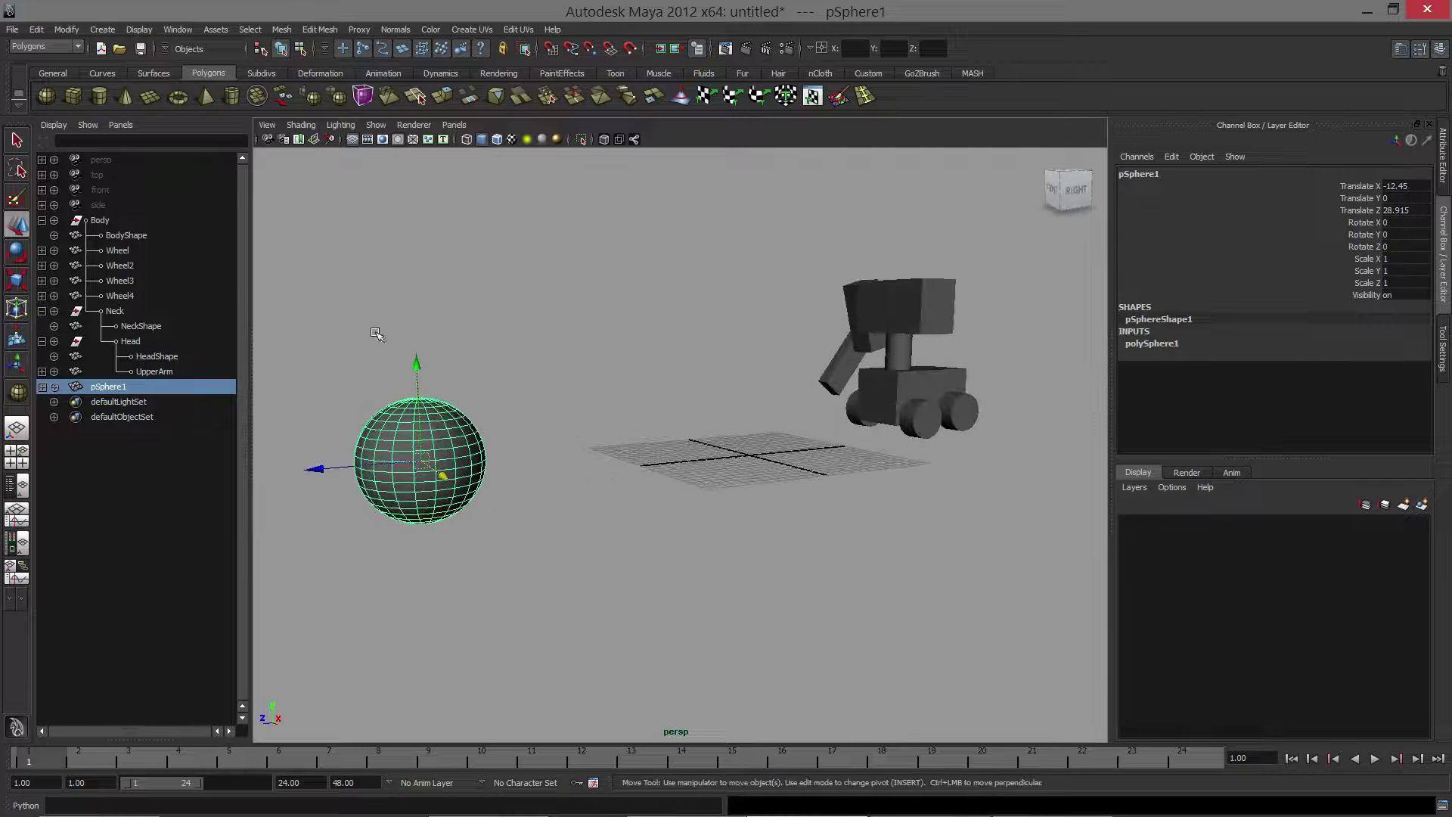
pyautogui.moveTo(417, 367); pyautogui.dragTo(412, 318)
pyautogui.keyDown('alt'); pyautogui.moveTo(515, 385); pyautogui.dragTo(669, 401); pyautogui.keyUp('alt')
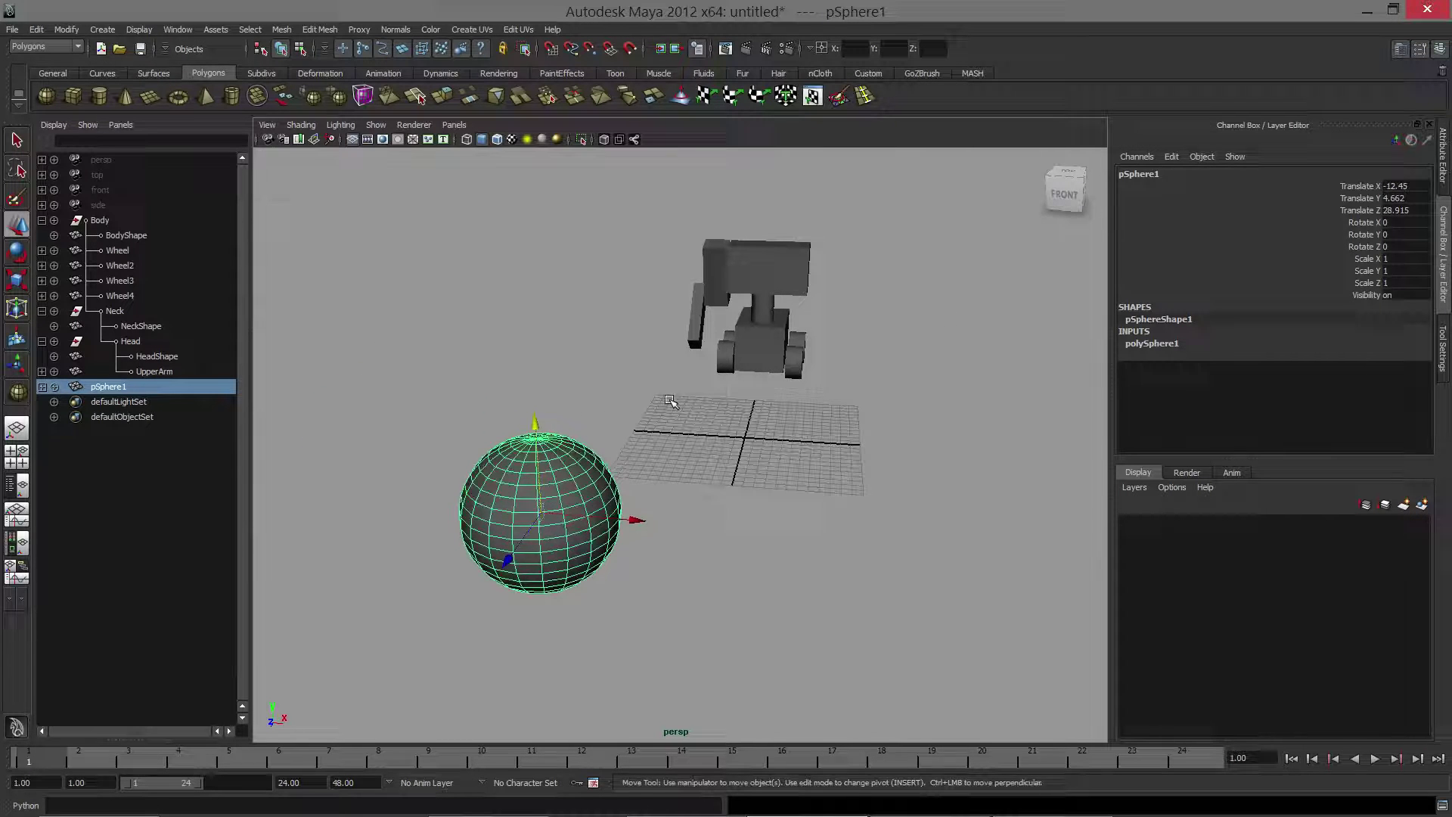
# Select the robot's body and examine its placement relative to the sphere and grid from several angles.
pyautogui.click(758, 357)
pyautogui.keyDown('alt'); pyautogui.moveTo(759, 358); pyautogui.dragTo(644, 367); pyautogui.keyUp('alt')
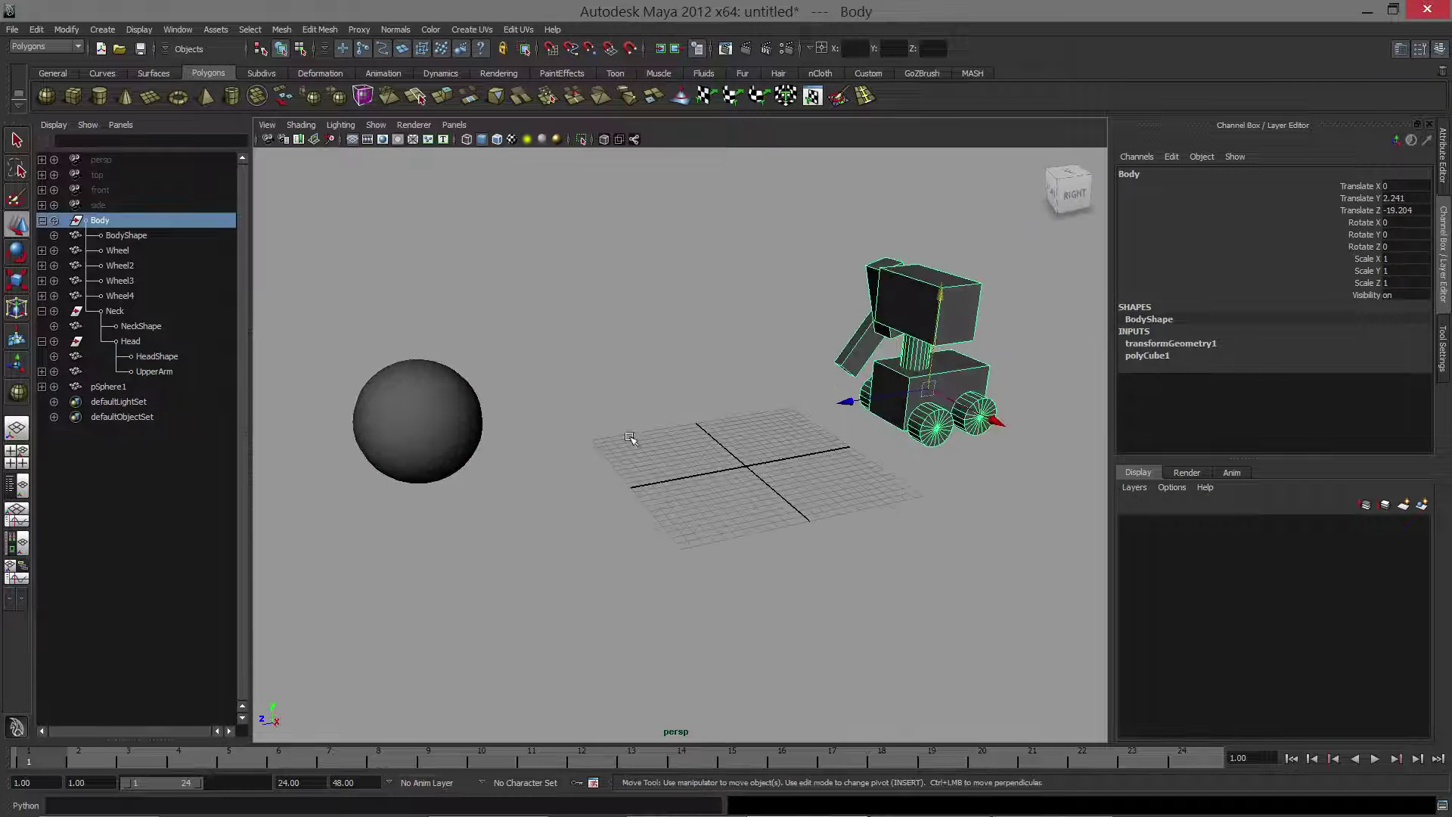
pyautogui.keyDown('alt'); pyautogui.moveTo(813, 416); pyautogui.dragTo(782, 438); pyautogui.keyUp('alt')
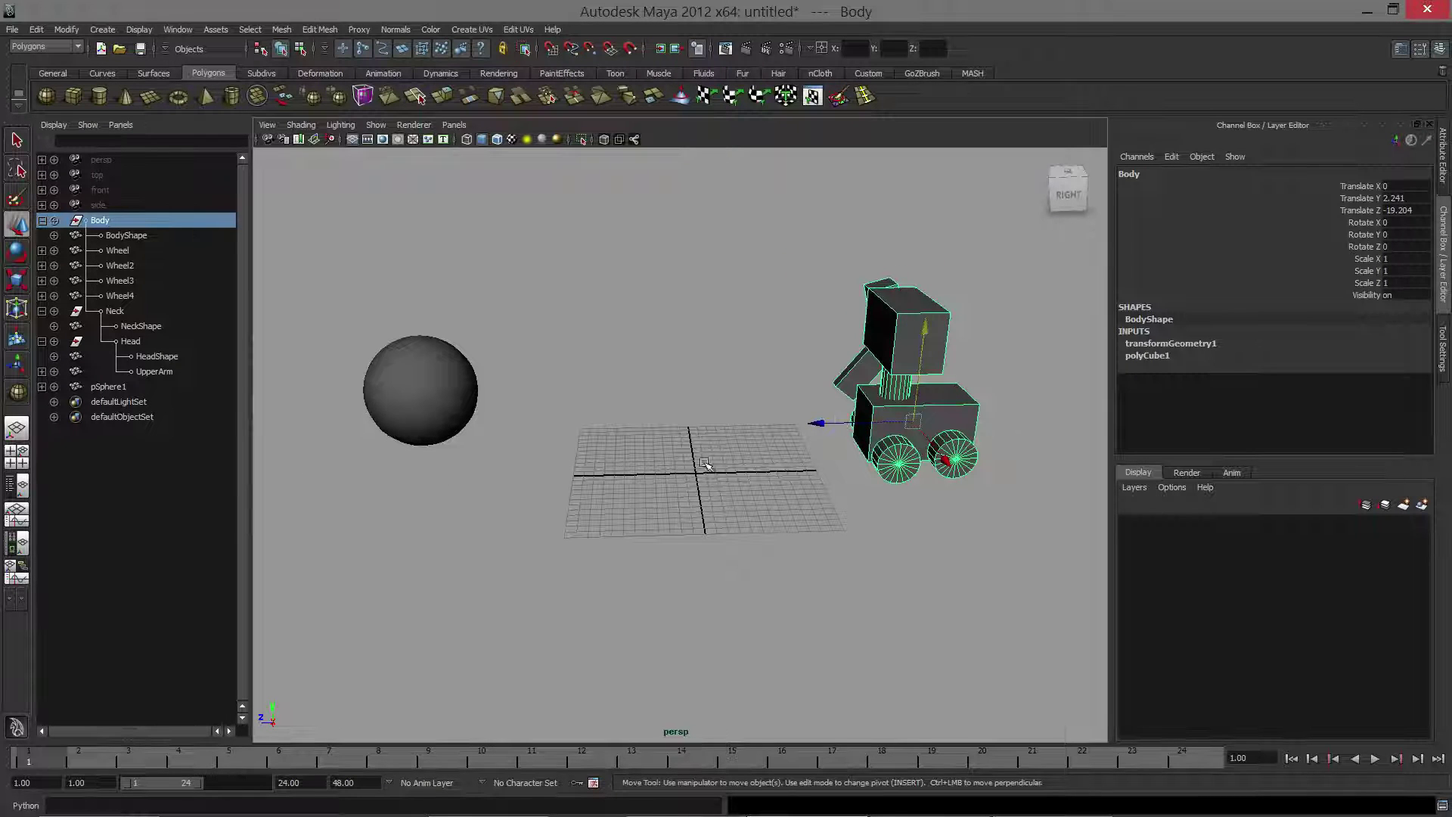
pyautogui.keyDown('alt'); pyautogui.moveTo(705, 462); pyautogui.dragTo(784, 470); pyautogui.keyUp('alt')
pyautogui.press('Insert')
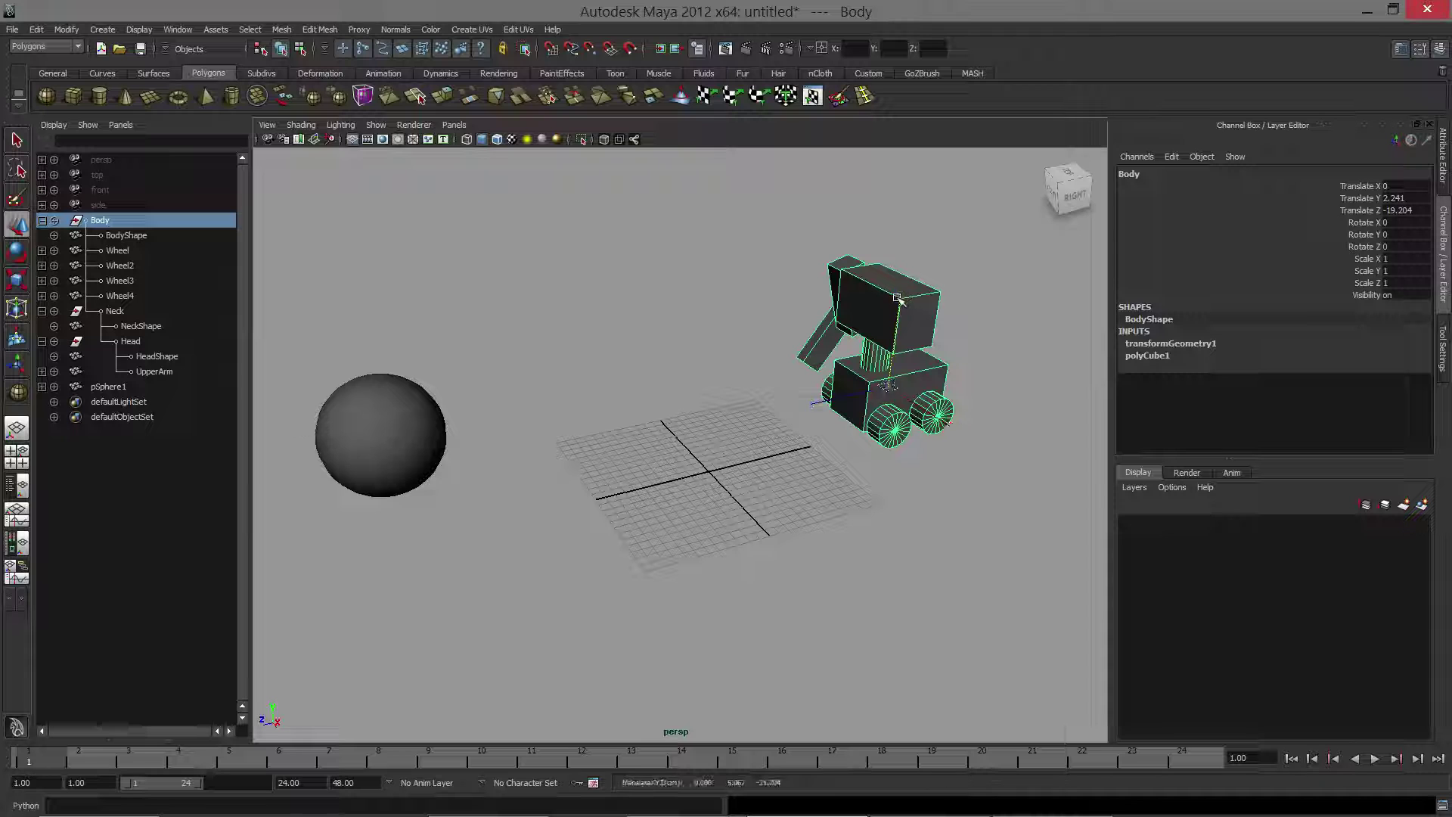
pyautogui.moveTo(605, 410)
pyautogui.keyDown('alt'); pyautogui.mouseDown()
pyautogui.moveTo(719, 421)
pyautogui.moveTo(612, 434)
pyautogui.mouseUp(); pyautogui.keyUp('alt')
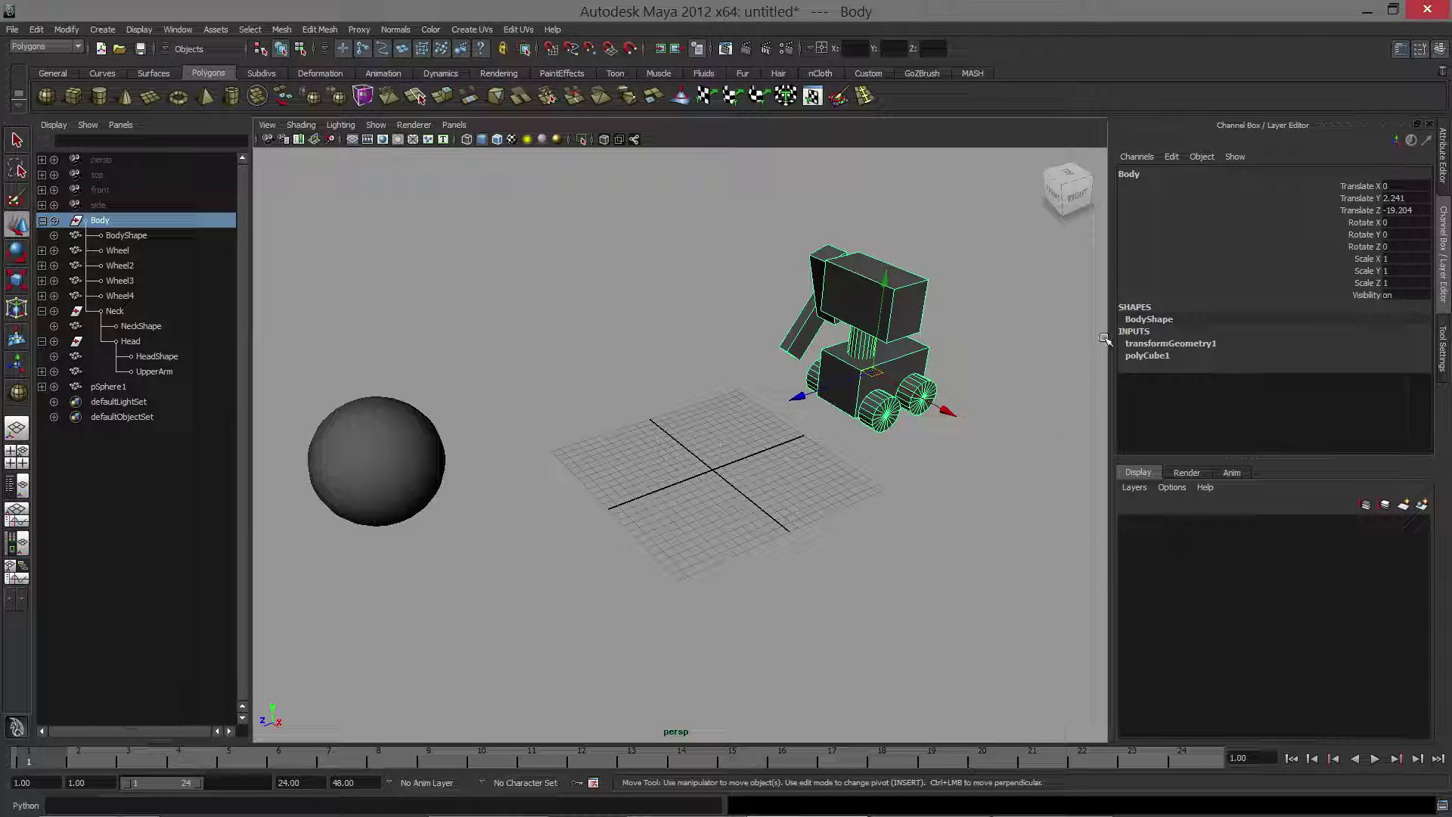
# Extend the playback range to frame 48, and test the playback before returning to frame 1.
pyautogui.moveTo(198, 783); pyautogui.dragTo(310, 784)
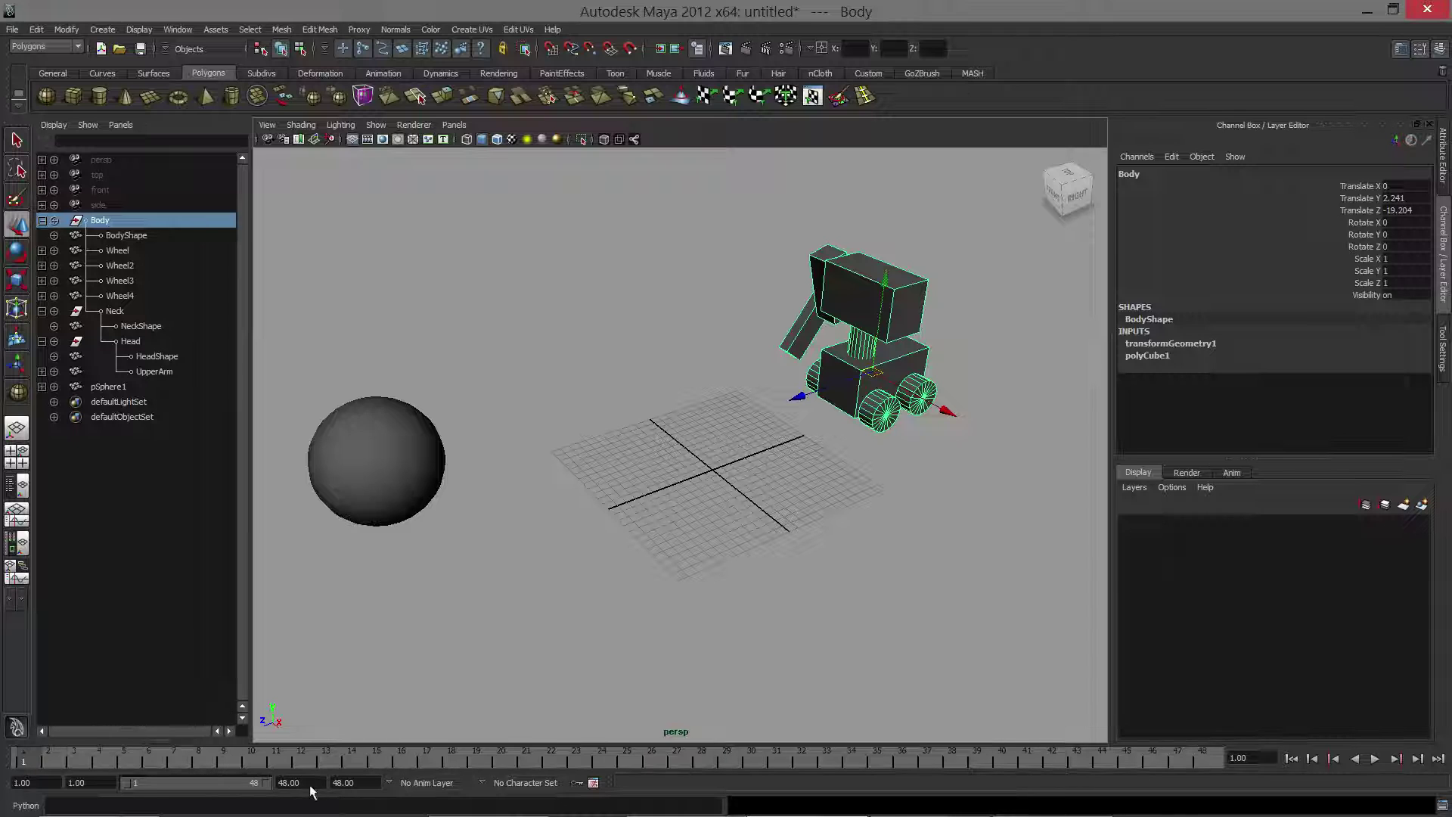
pyautogui.hotkey('alt', 'v')
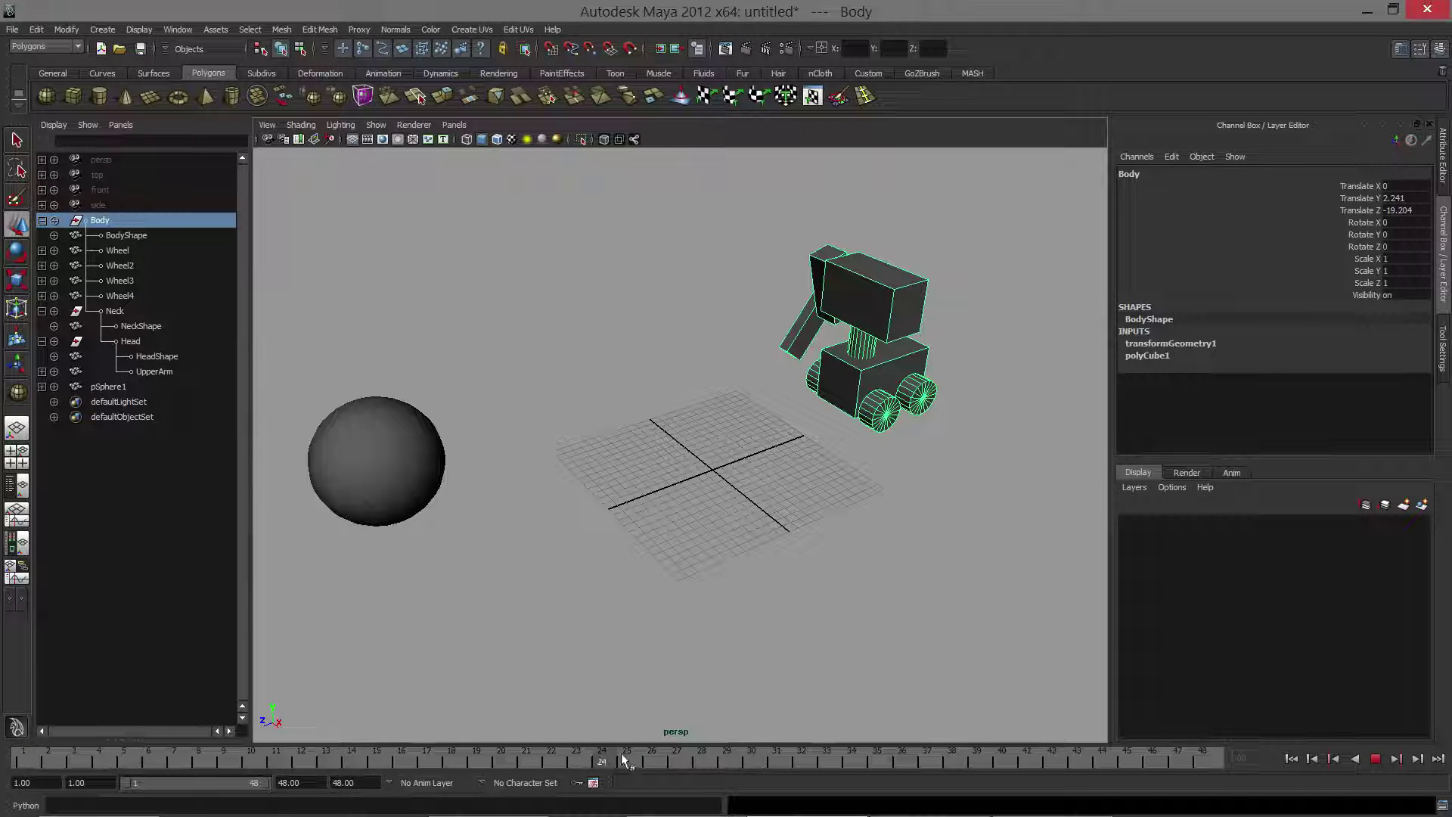
pyautogui.click(22, 760)
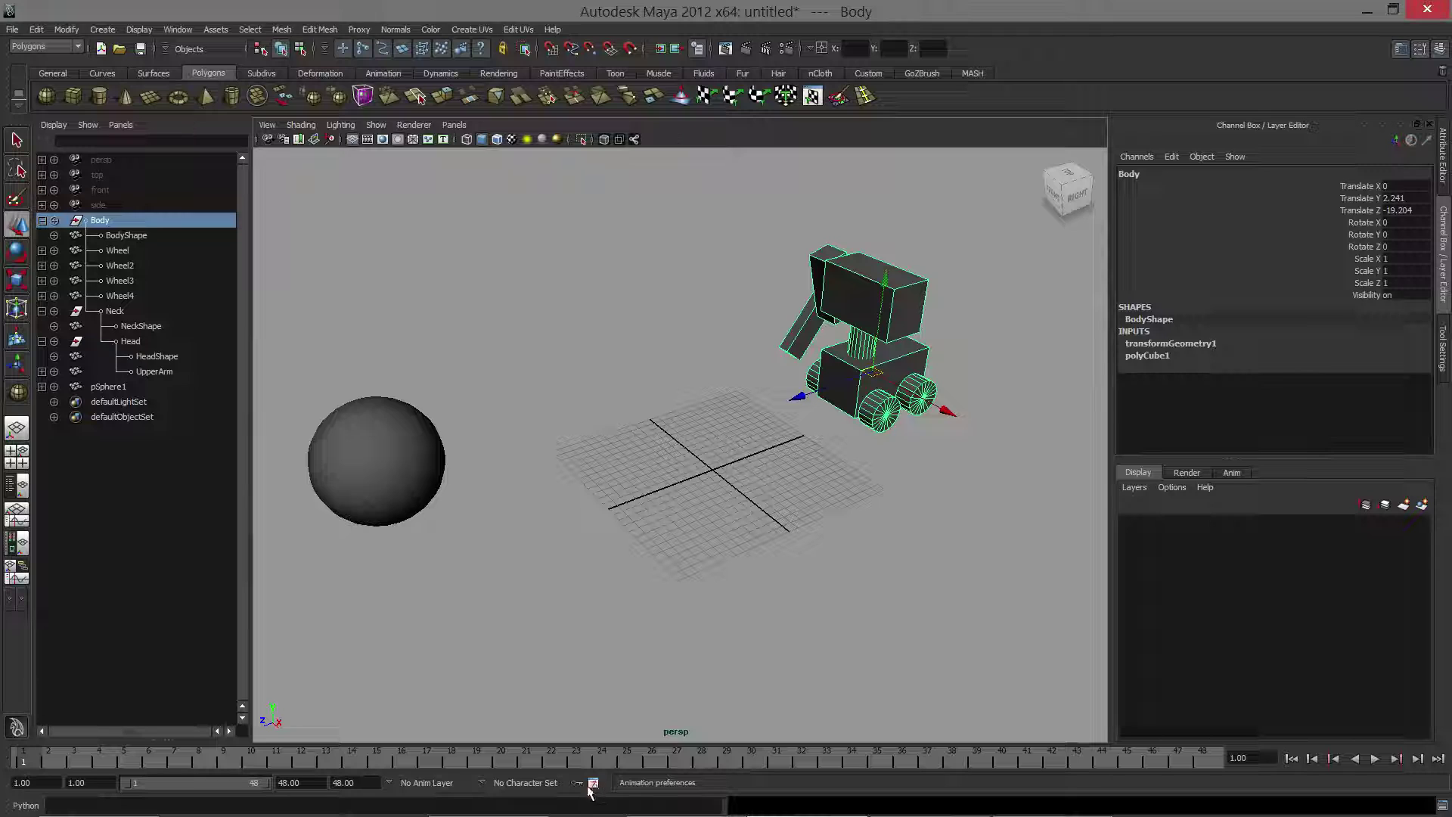
# Widen the range slider and open the animation preferences to inspect the Time Slider playback speed options.
pyautogui.moveTo(606, 784); pyautogui.dragTo(69, 813)
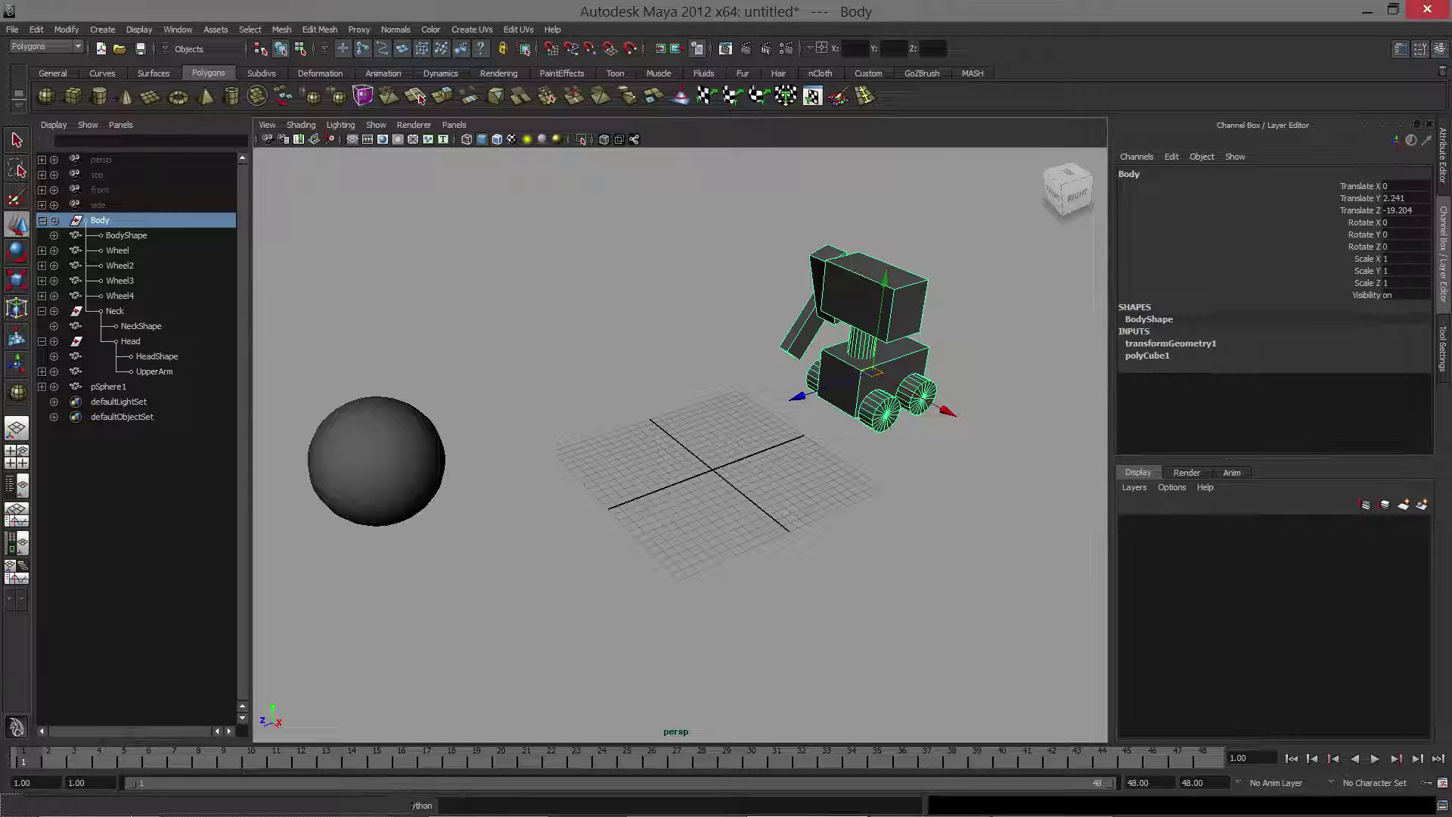
pyautogui.click(1442, 785)
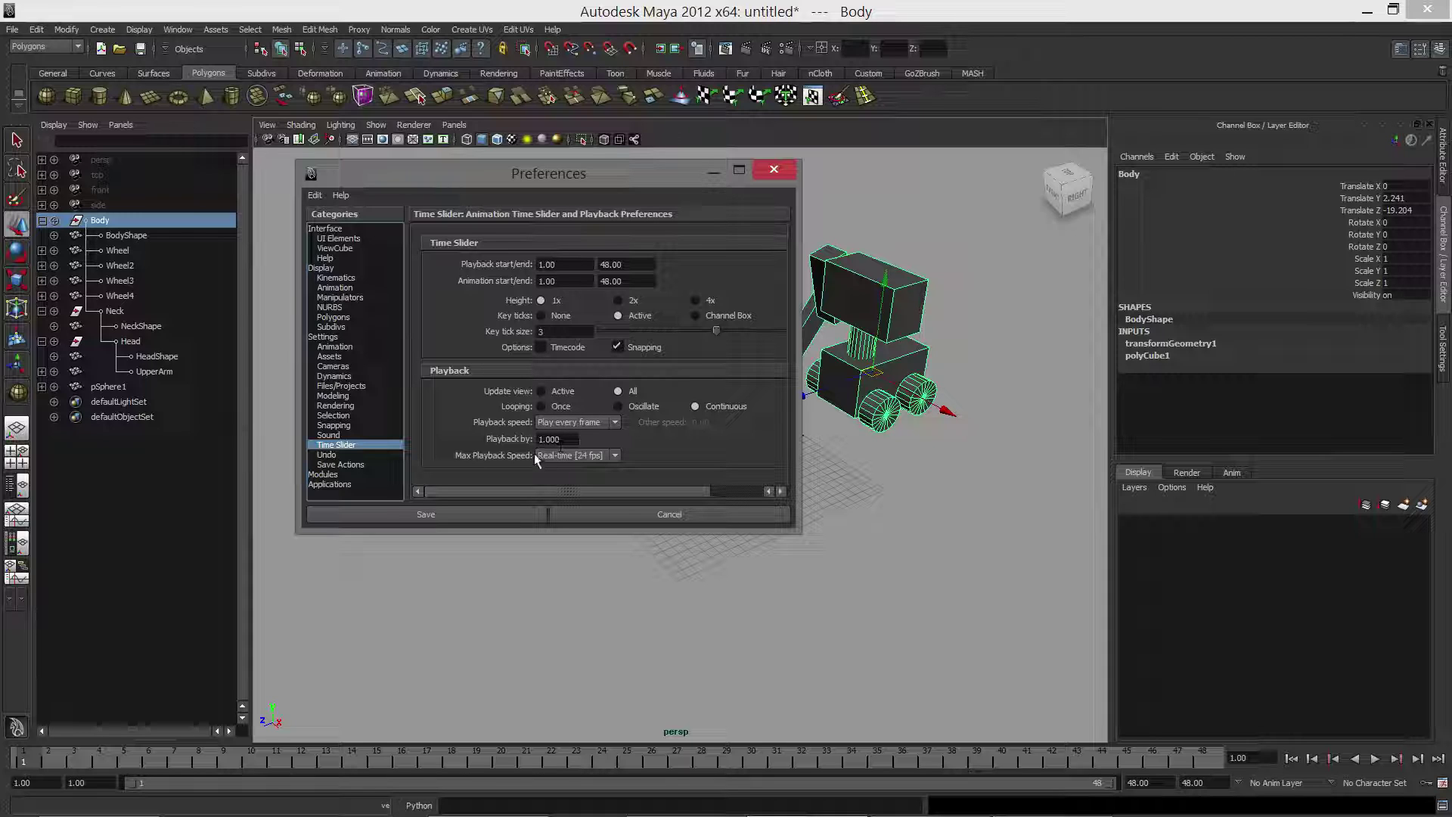
pyautogui.click(564, 422)
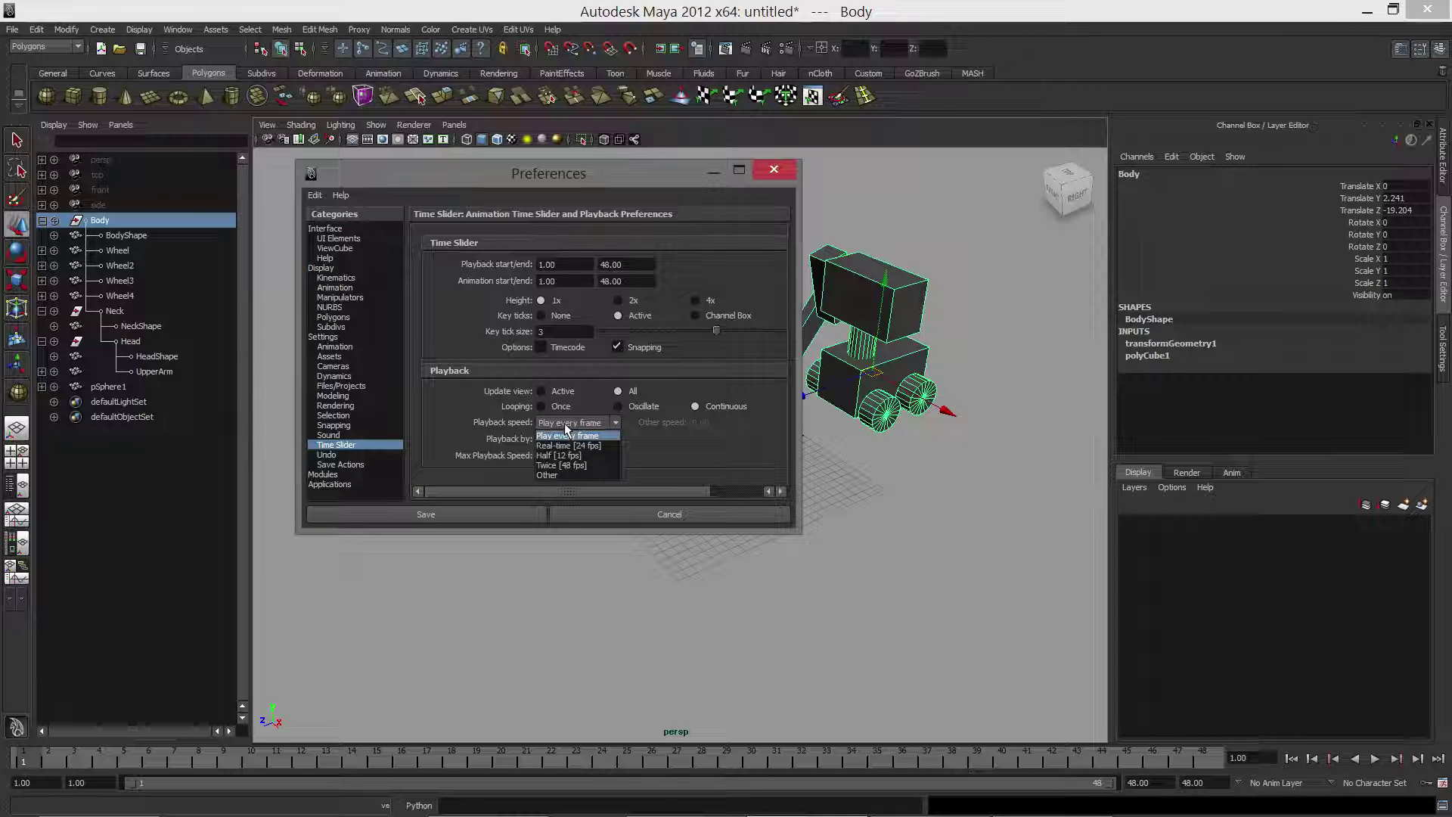
pyautogui.click(499, 419)
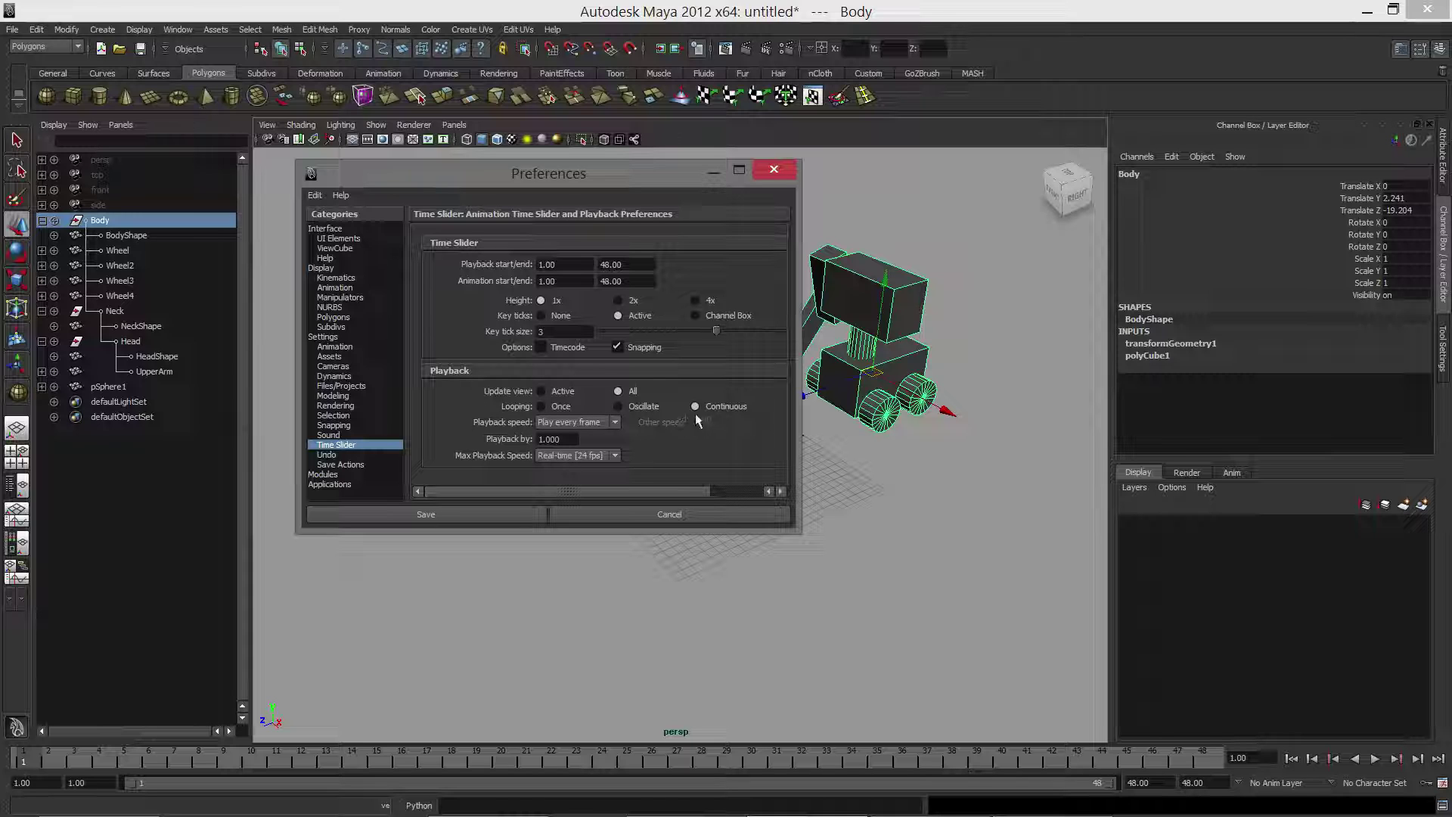
# Review the general and Animation preferences, and the Time Slider's maximum playback speed and playback speed options.
pyautogui.click(339, 337)
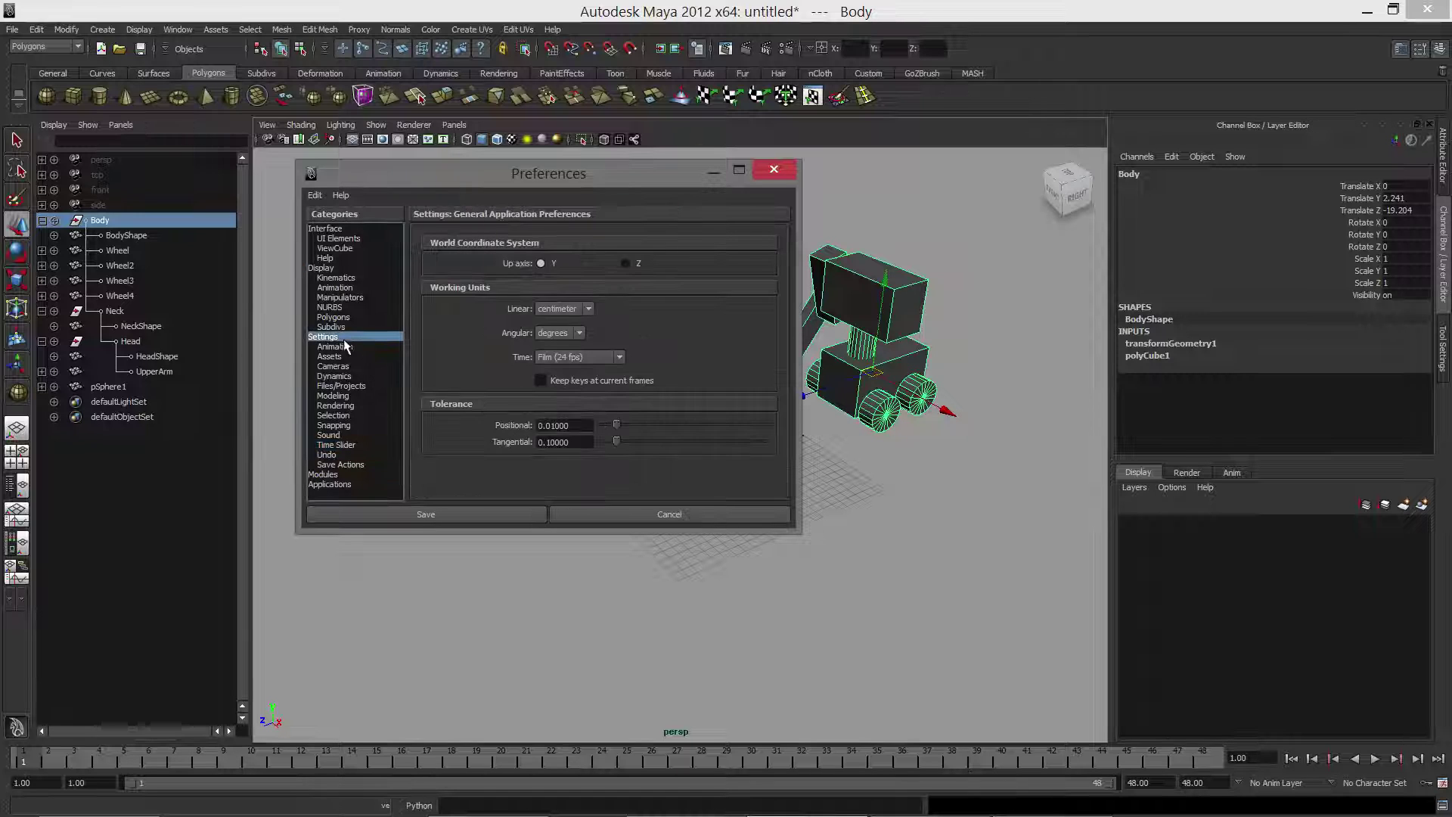
pyautogui.click(344, 346)
pyautogui.scroll(-5, 479, 341)
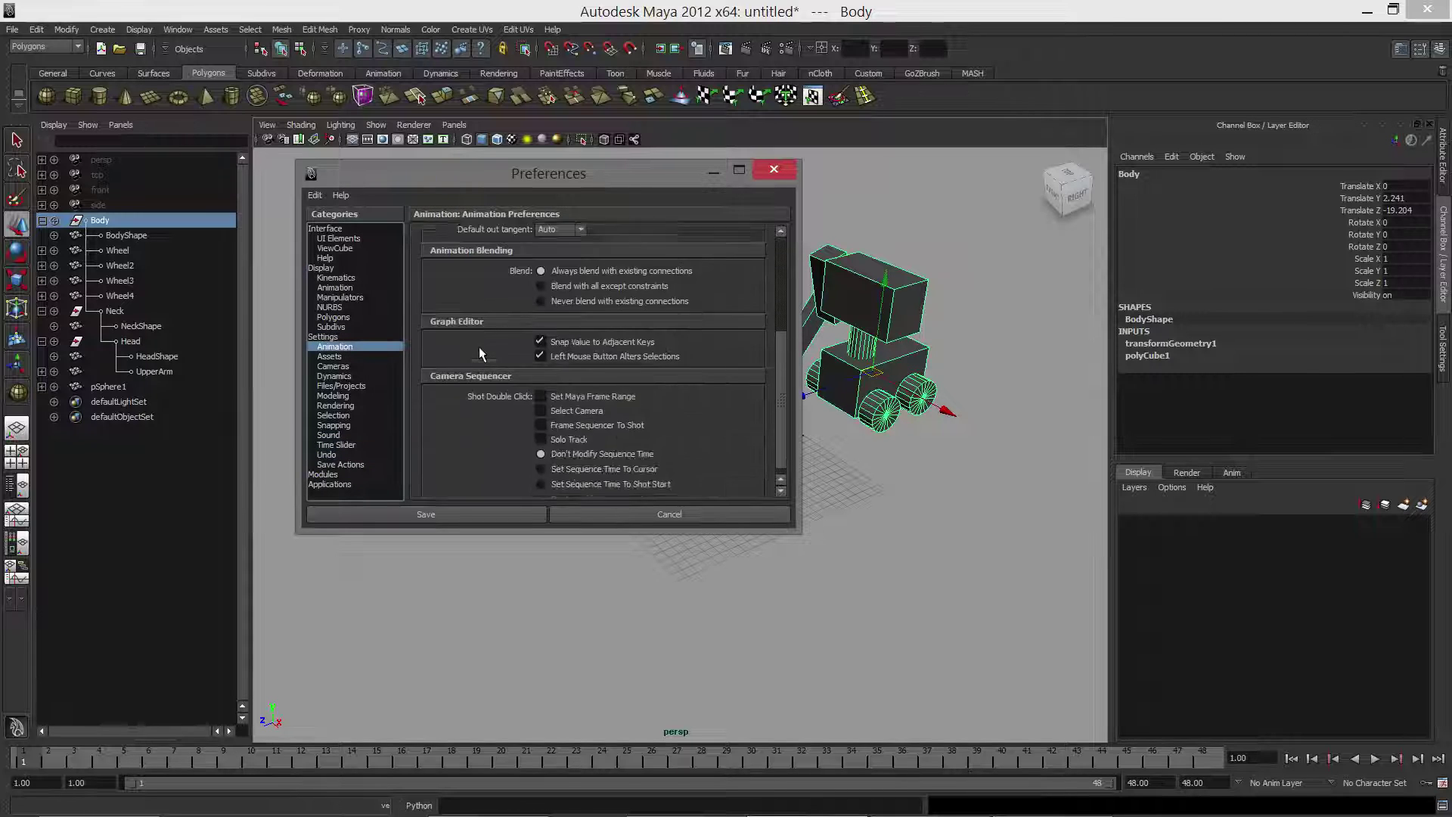
pyautogui.click(335, 446)
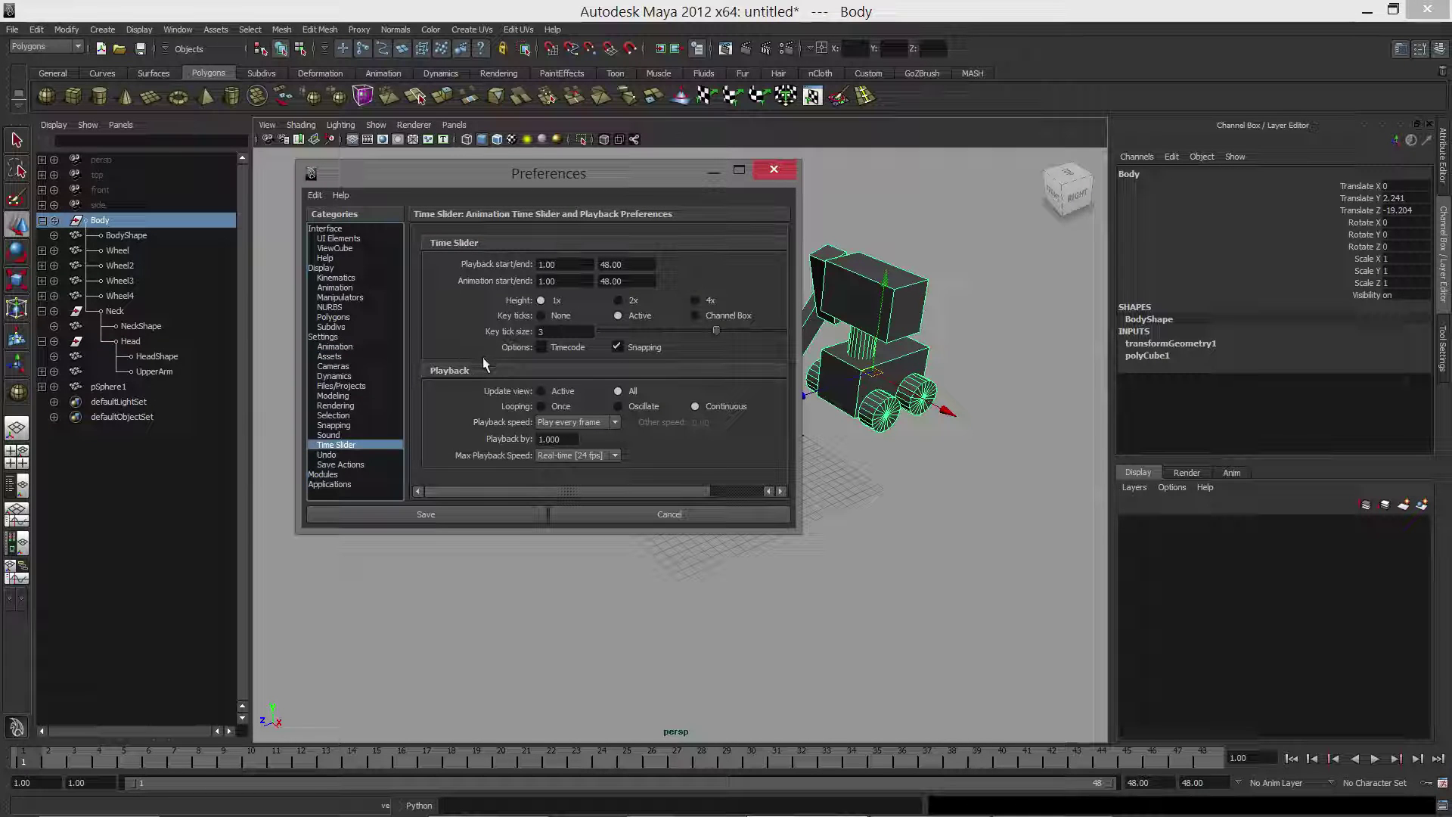
pyautogui.click(596, 457)
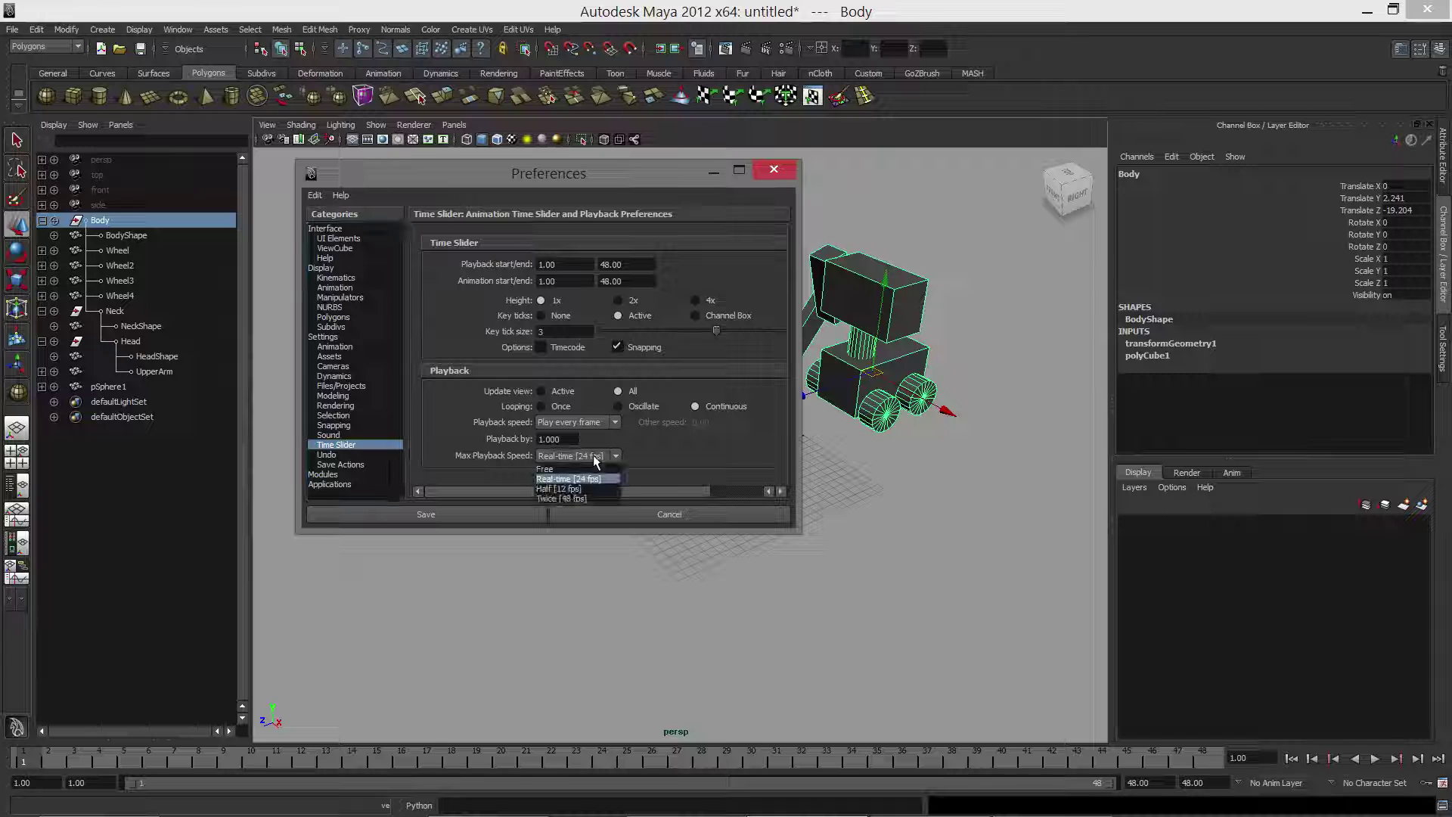
pyautogui.click(597, 459)
pyautogui.click(597, 423)
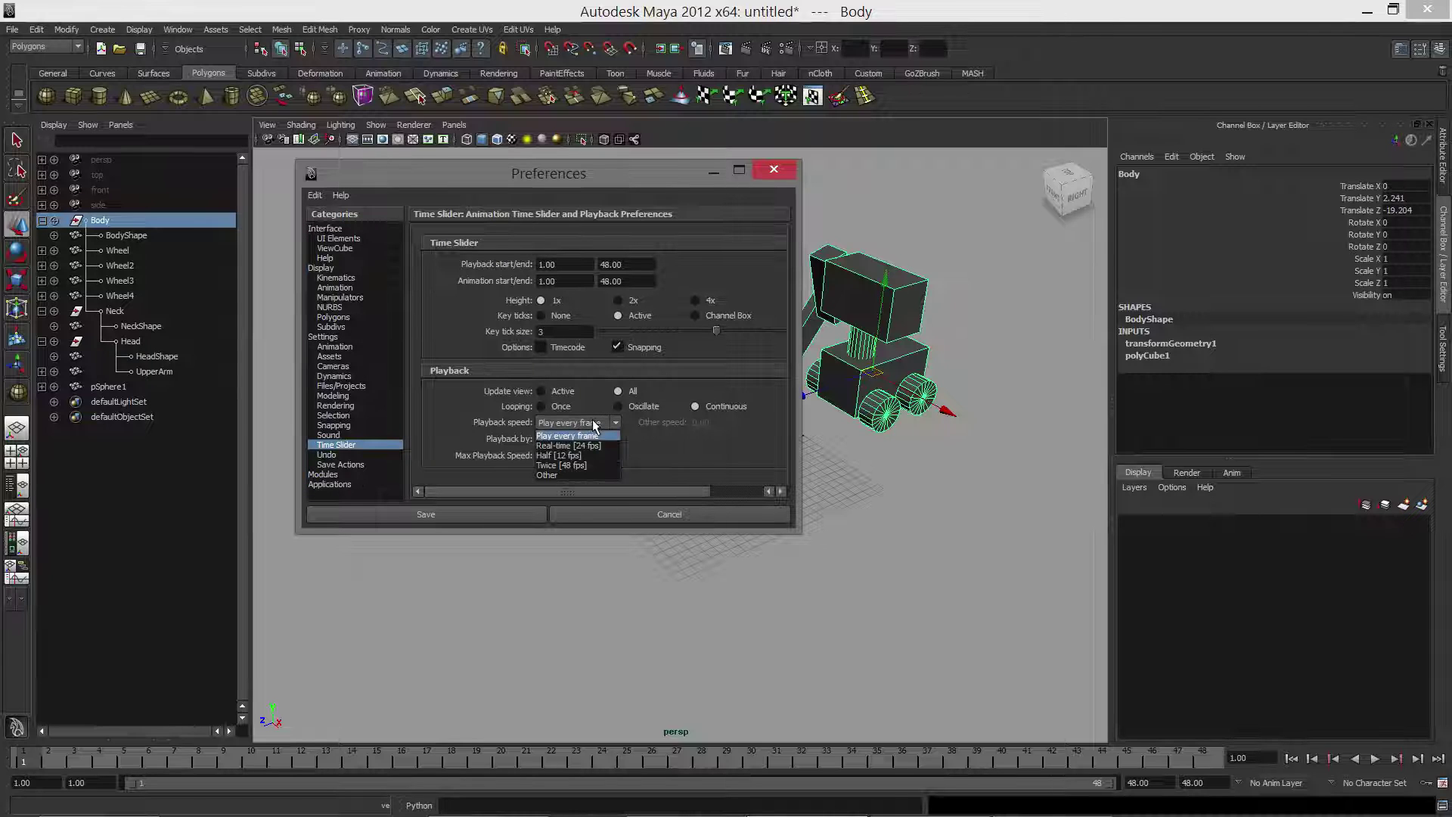
pyautogui.click(650, 440)
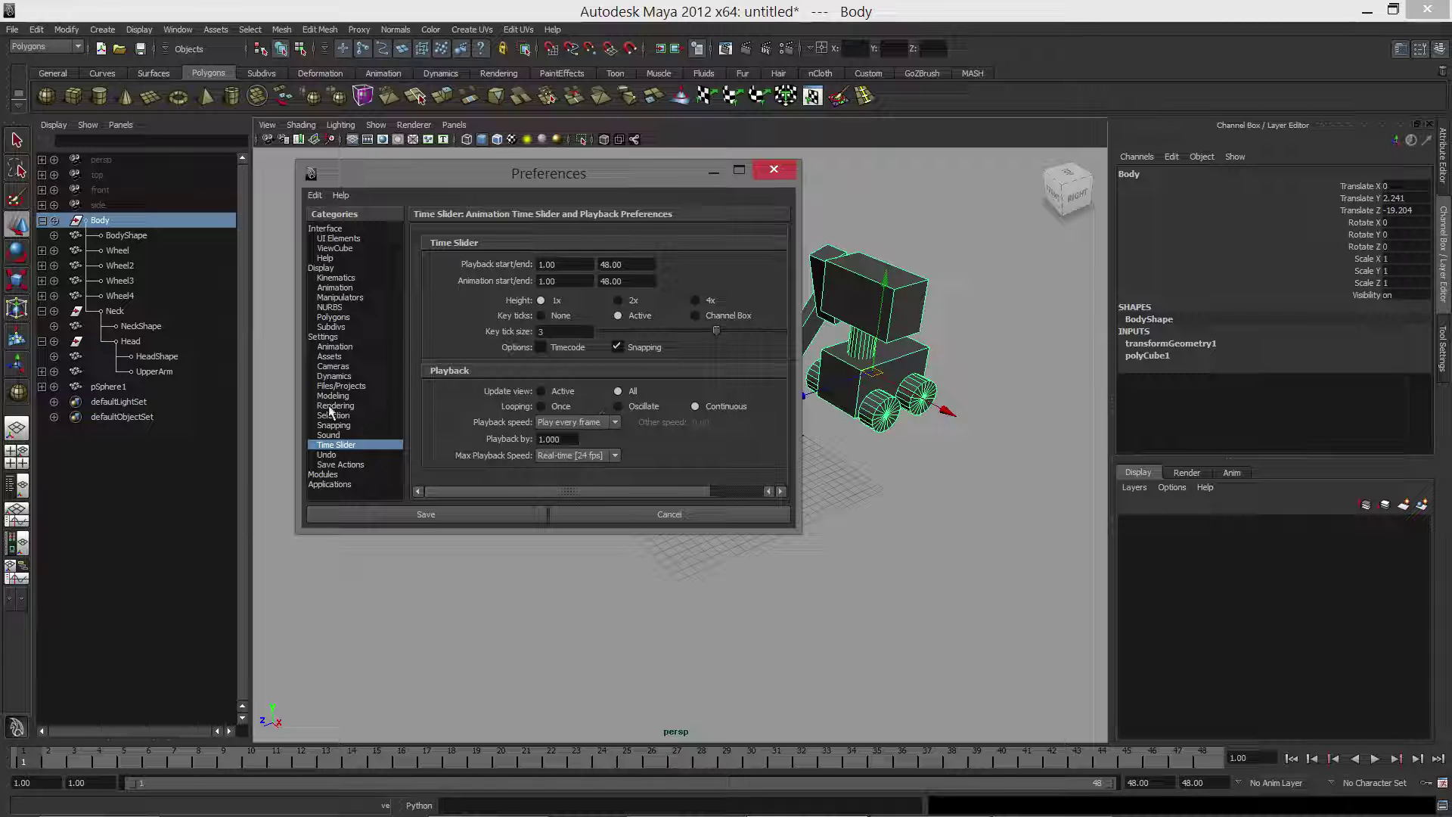
# Inspect the frame rate choices for the working time unit in the general Settings preferences.
pyautogui.click(323, 337)
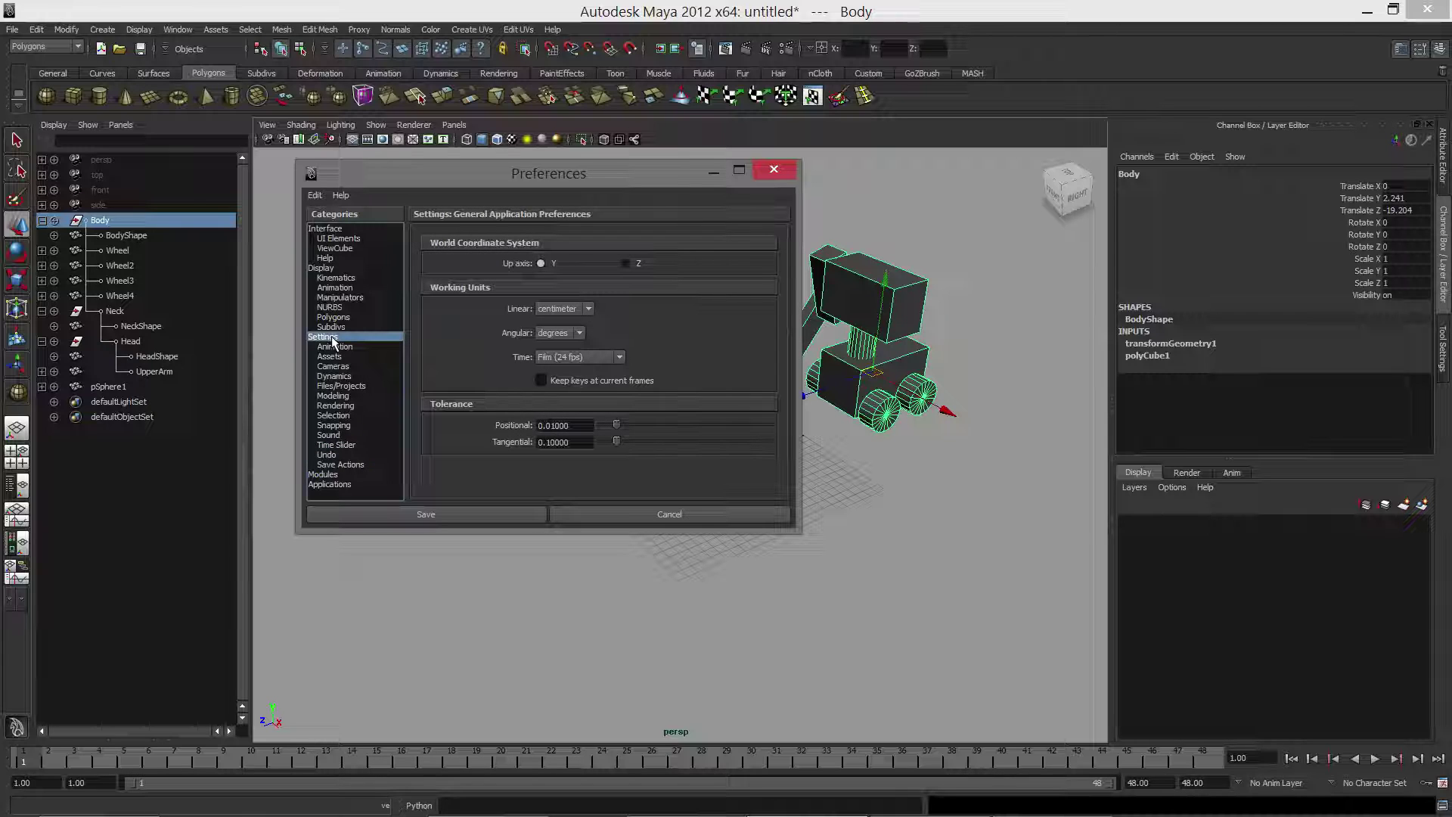
pyautogui.click(557, 358)
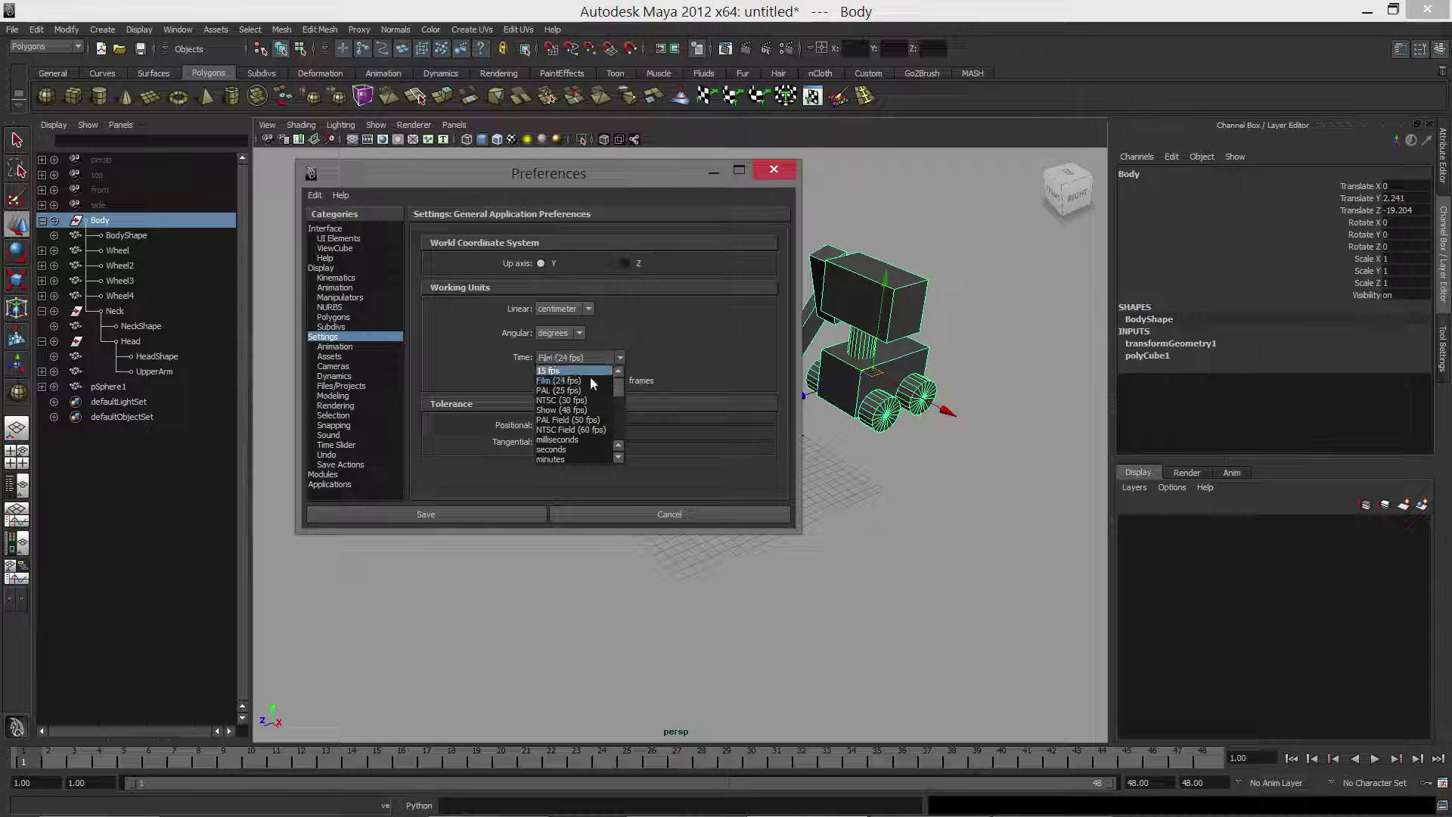
pyautogui.moveTo(620, 390)
pyautogui.mouseDown()
pyautogui.moveTo(620, 442)
pyautogui.moveTo(618, 379)
pyautogui.mouseUp()
pyautogui.click(638, 335)
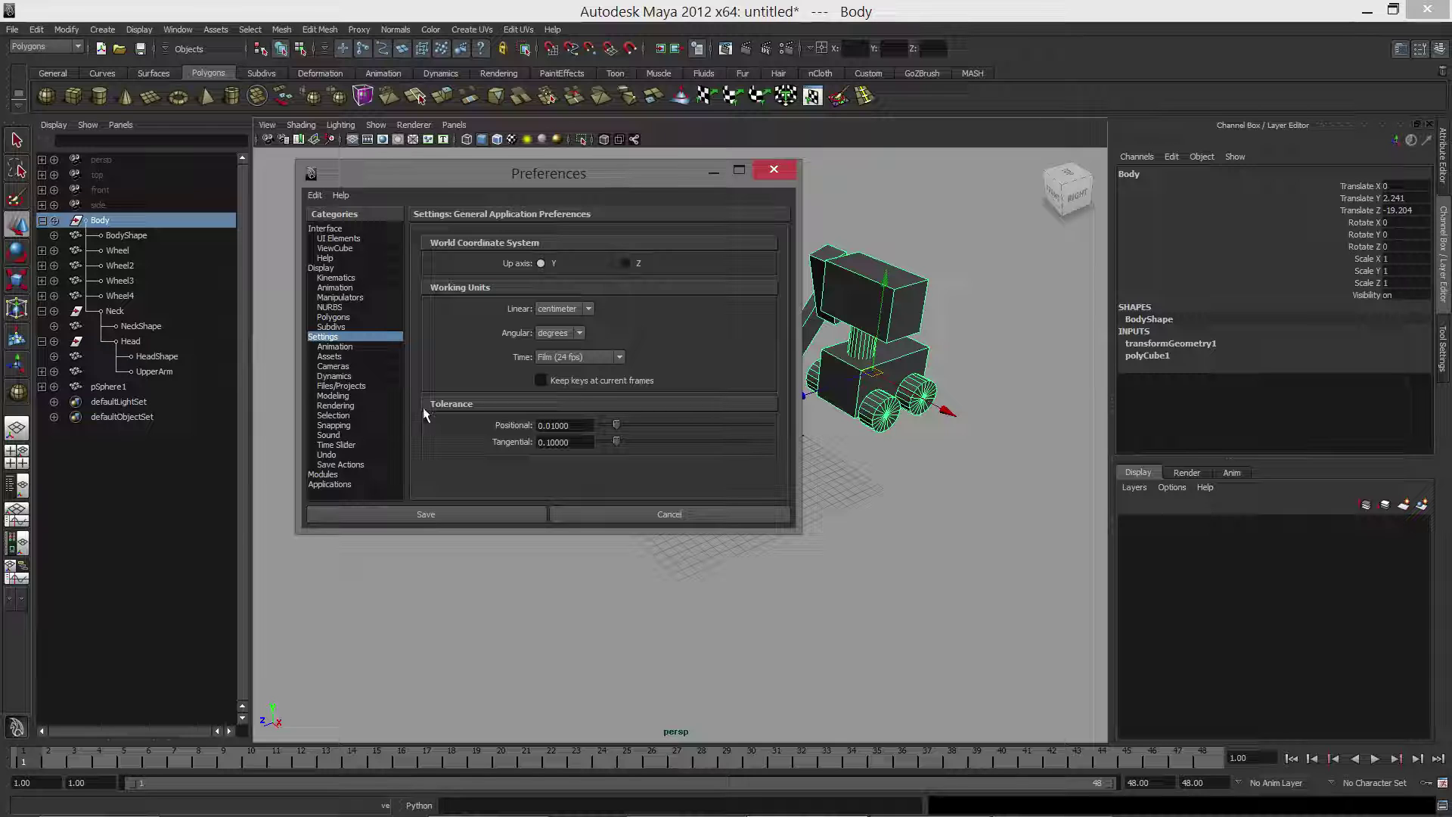
# Keep the Time Slider playback speed at Play every frame and save the preferences.
pyautogui.click(342, 426)
pyautogui.click(339, 444)
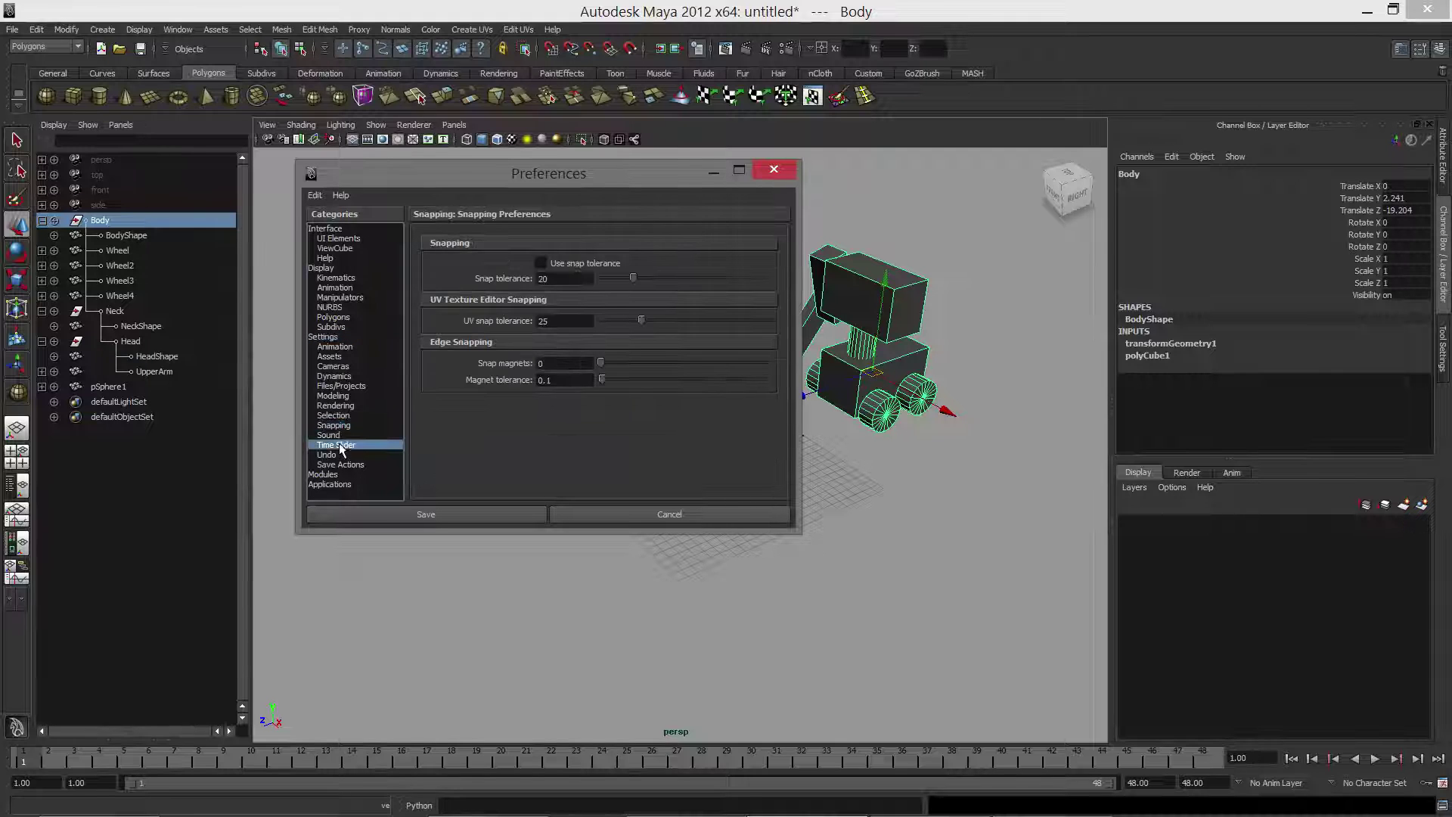
pyautogui.click(594, 424)
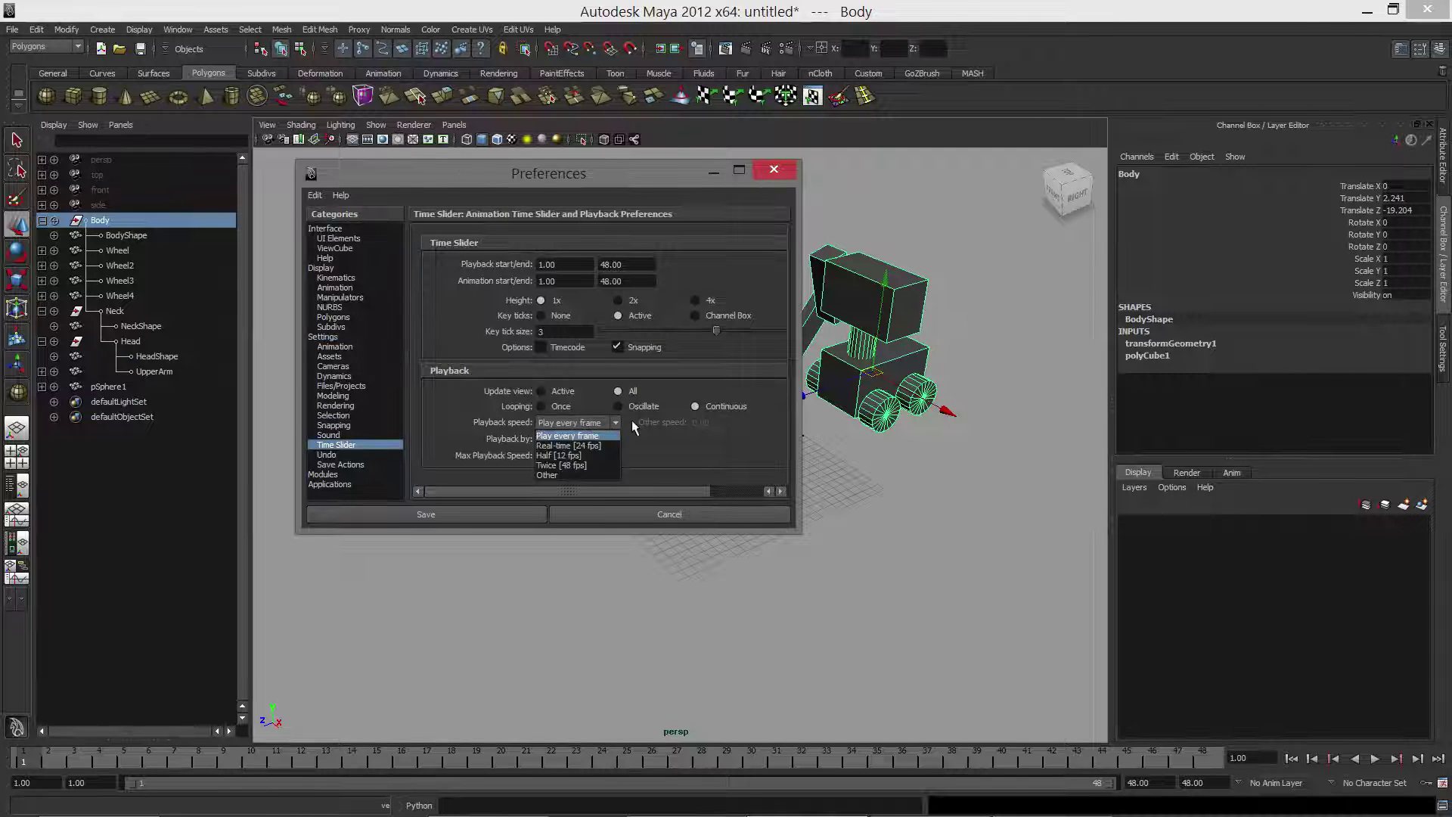
pyautogui.click(598, 436)
pyautogui.click(493, 514)
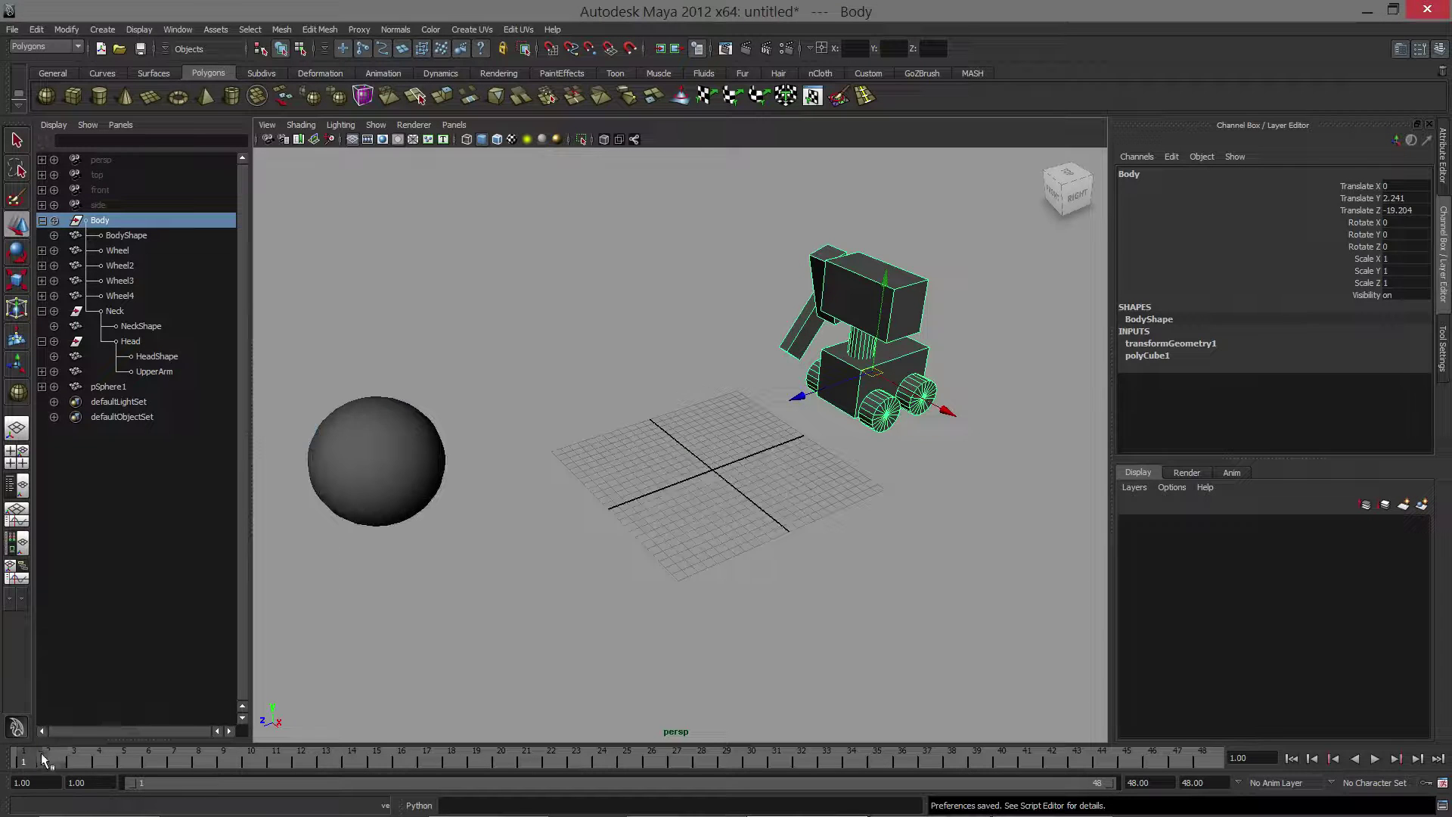
# Play the timeline and scrub through it, checking frames 1, 24 and 48.
pyautogui.hotkey('alt', 'v')
pyautogui.moveTo(32, 753); pyautogui.dragTo(30, 754)
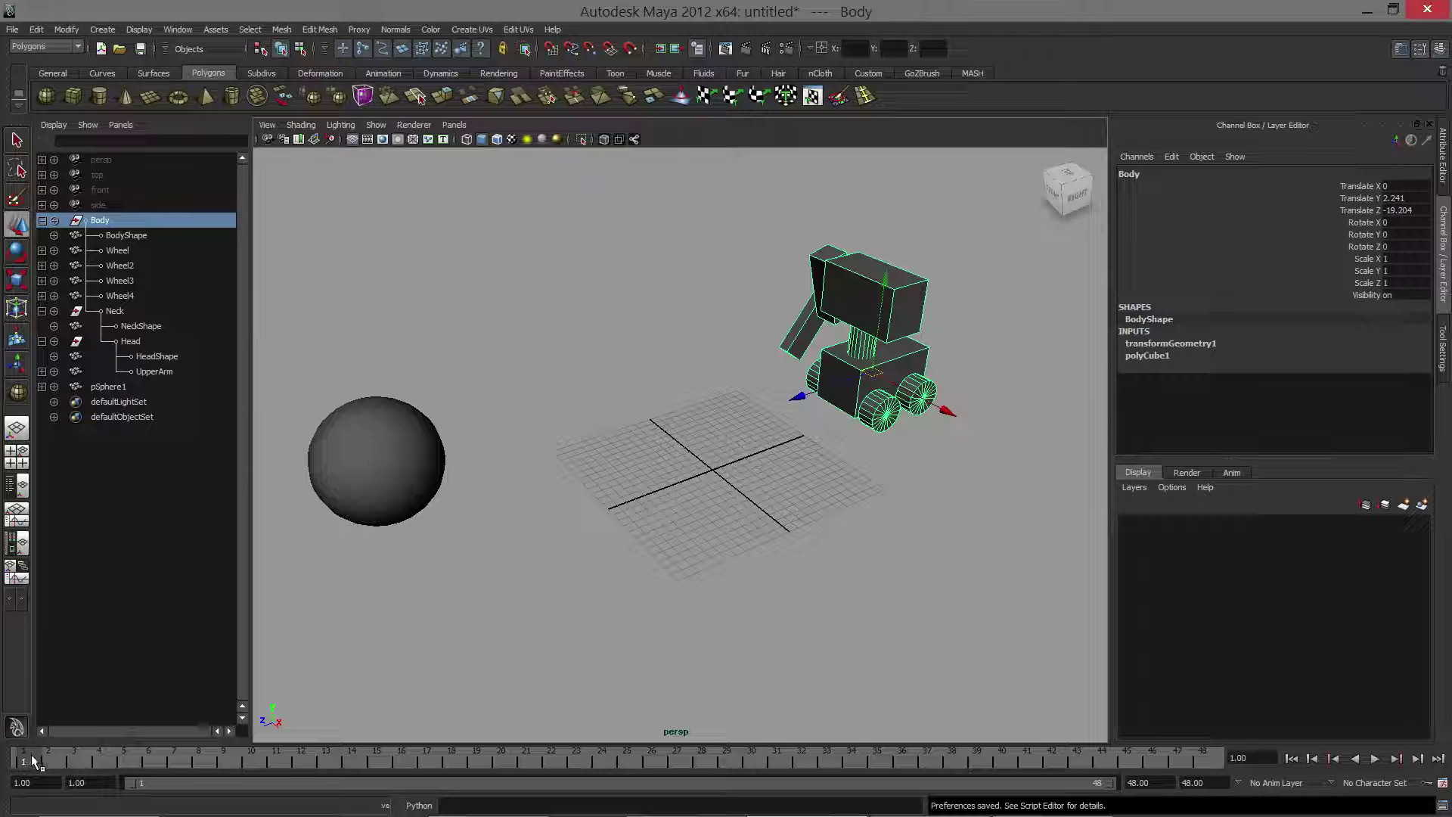
pyautogui.hotkey('alt', 'v')
pyautogui.moveTo(367, 754); pyautogui.dragTo(604, 755)
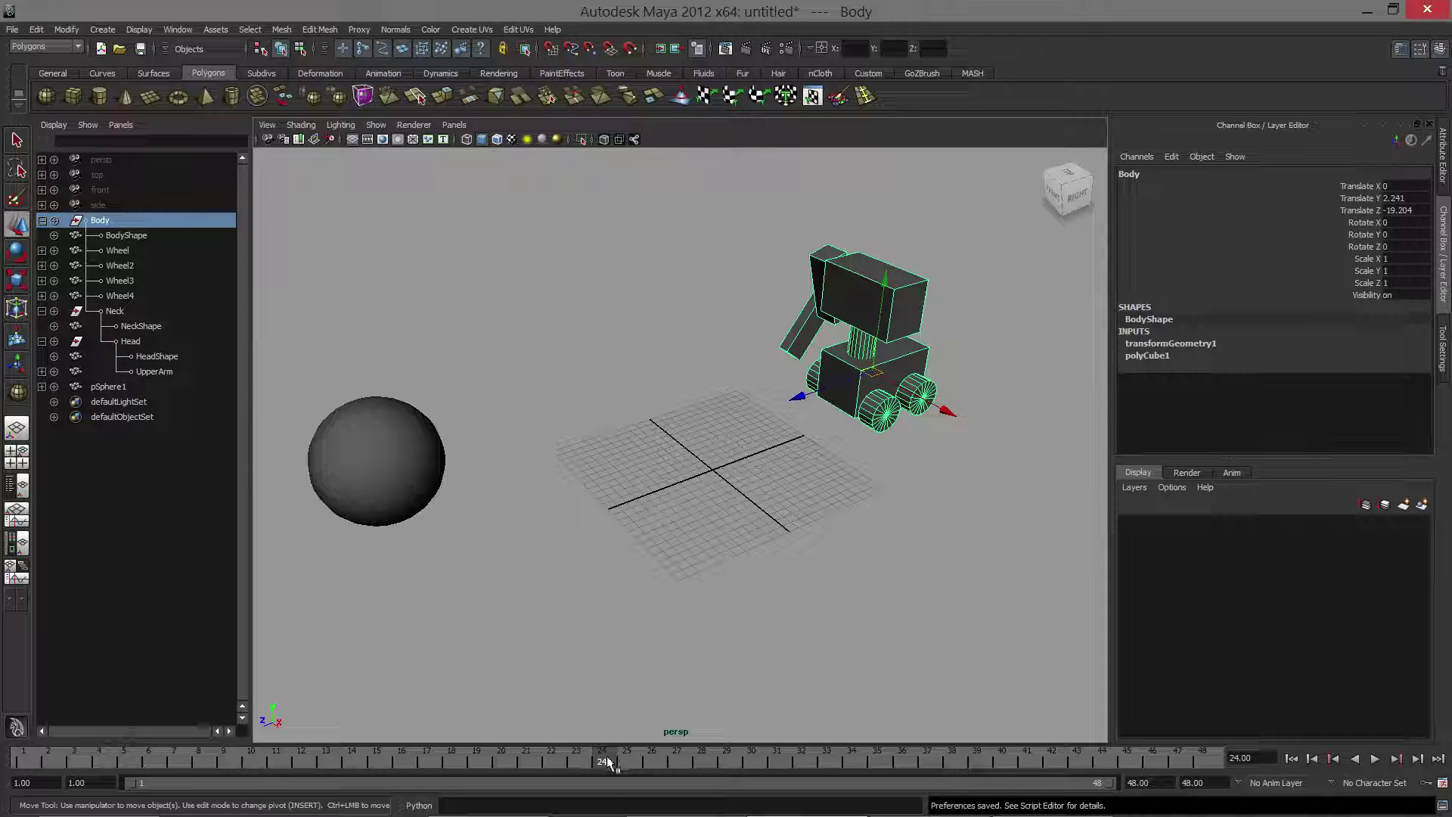
pyautogui.hotkey('alt', 'v')
pyautogui.moveTo(1197, 766); pyautogui.dragTo(1200, 758)
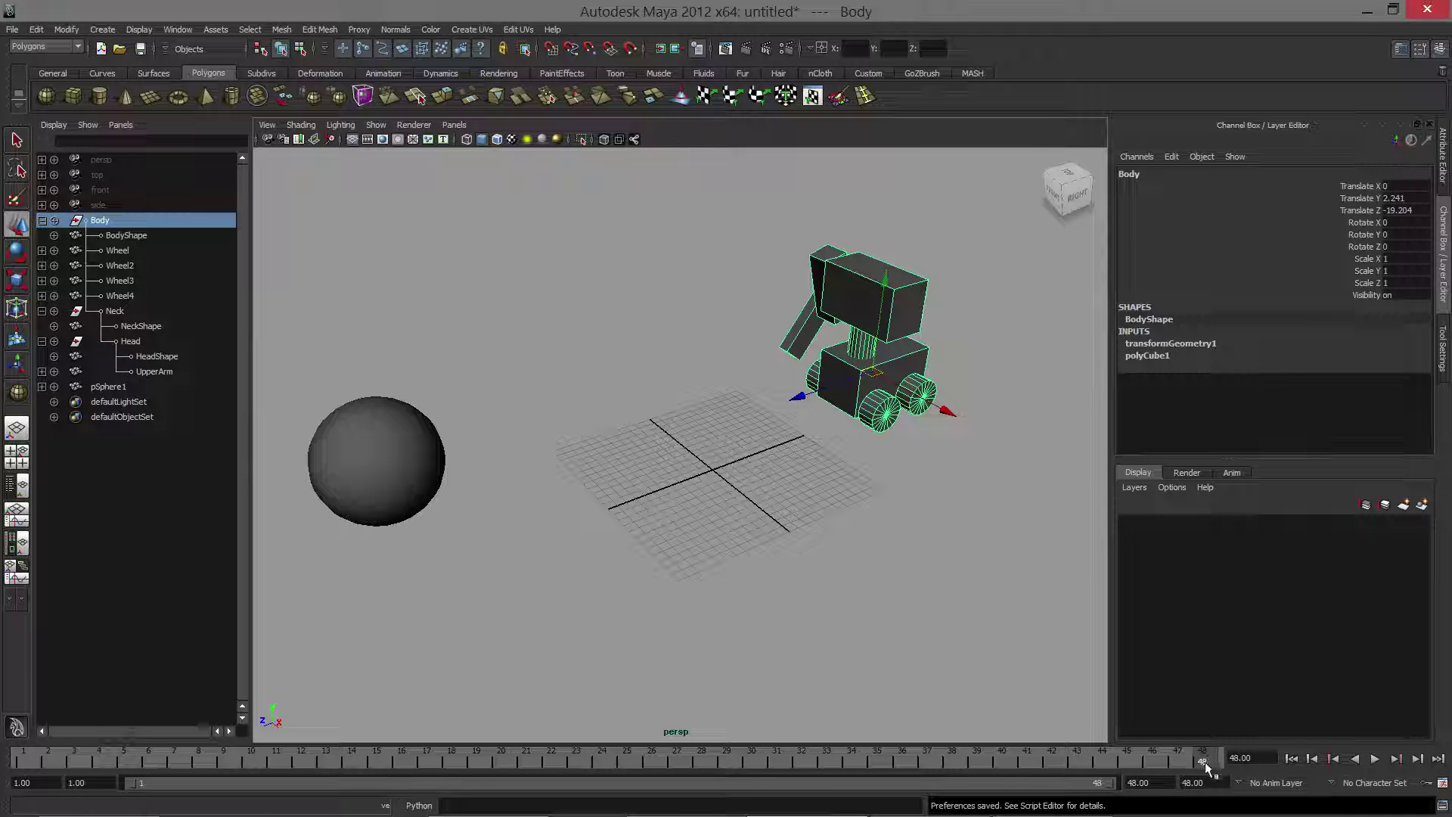
# Set the animation end frame to 100.
pyautogui.moveTo(1205, 760); pyautogui.dragTo(1178, 782)
pyautogui.click(1162, 784)
pyautogui.press('Tab')
pyautogui.write('96')
pyautogui.press('Return')
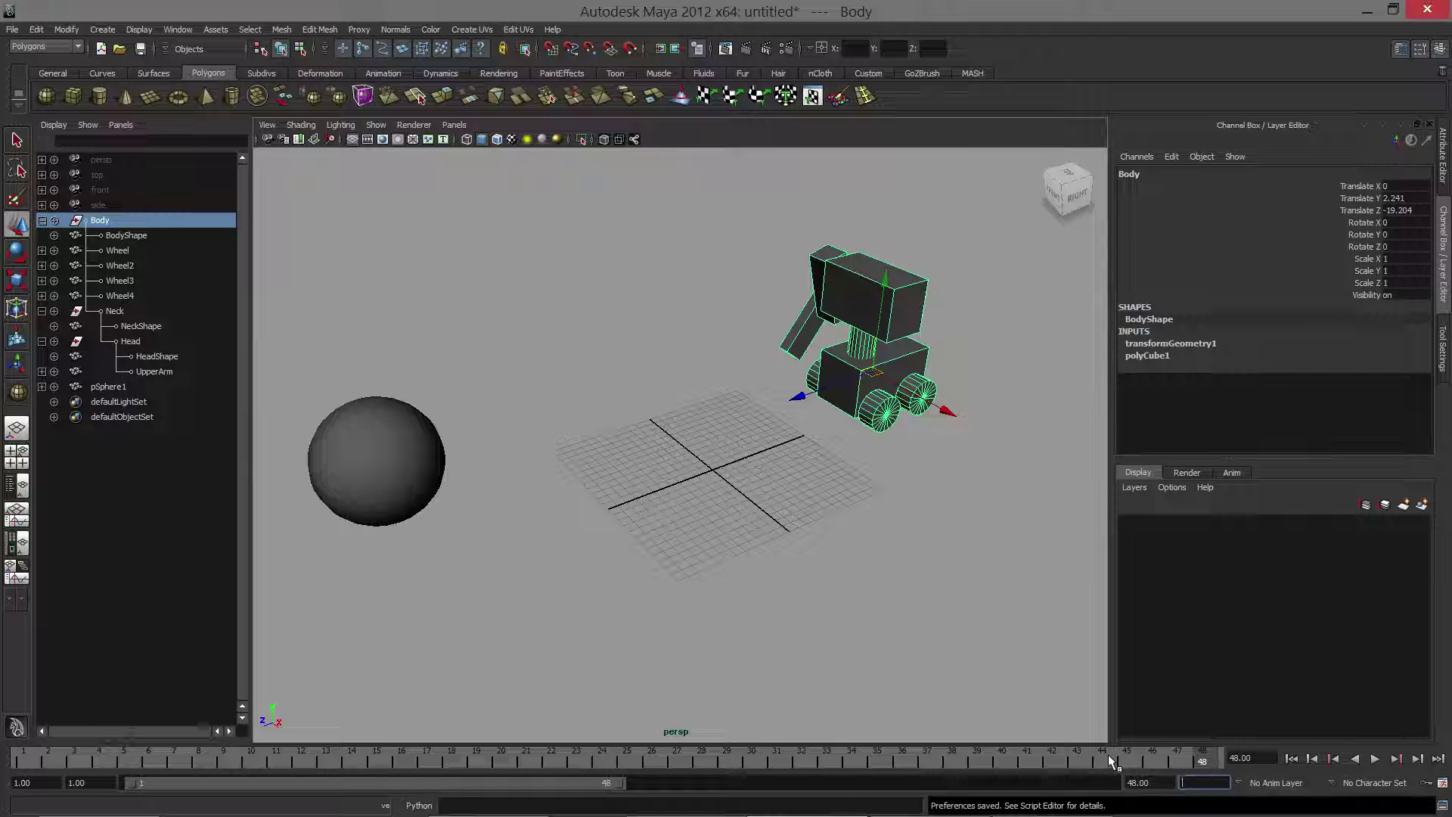
pyautogui.write('100')
pyautogui.press('Return')
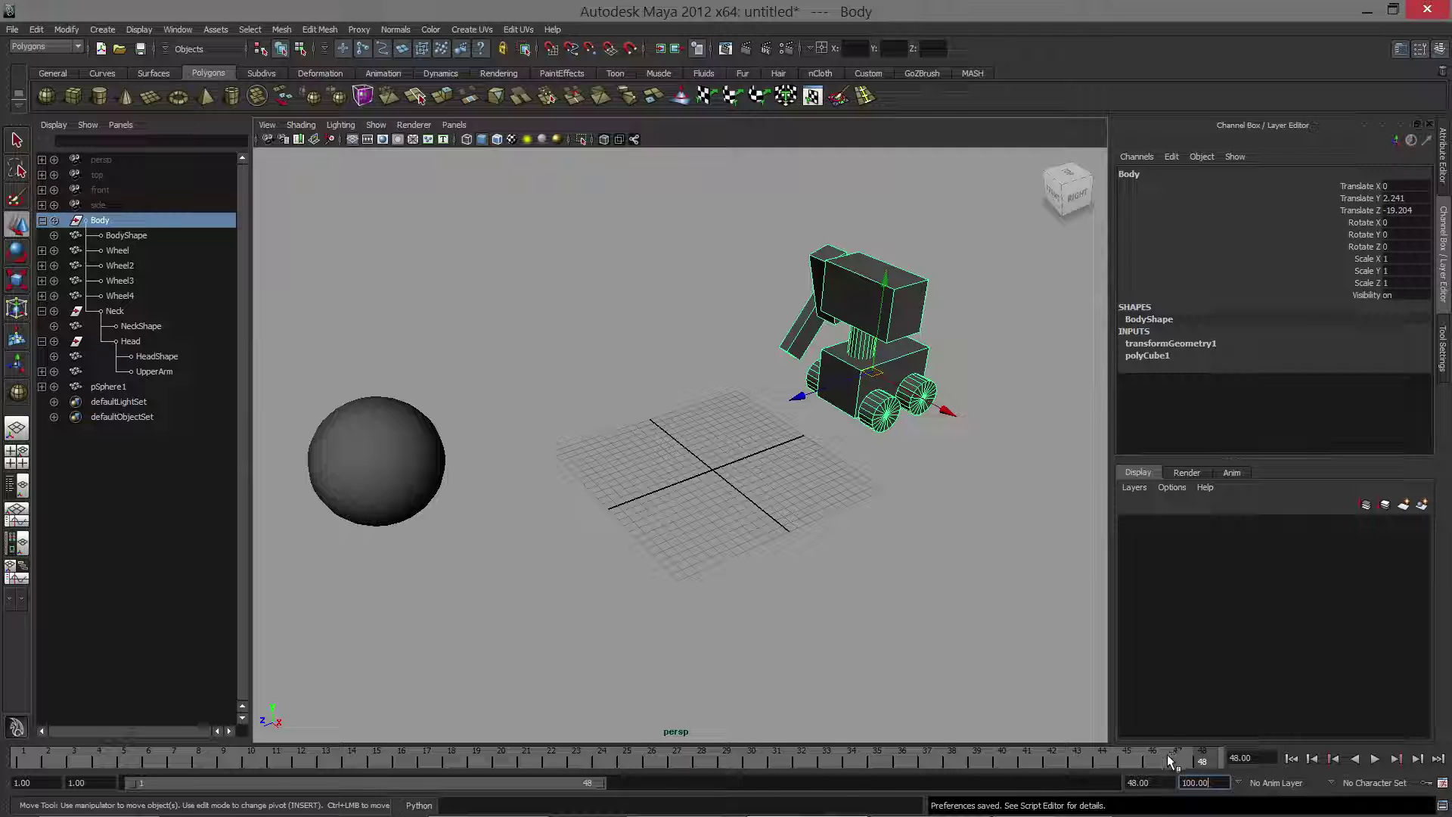
# Scrub the 48-frame timeline and extend the playback range to end at frame 100.
pyautogui.moveTo(875, 750); pyautogui.dragTo(395, 737)
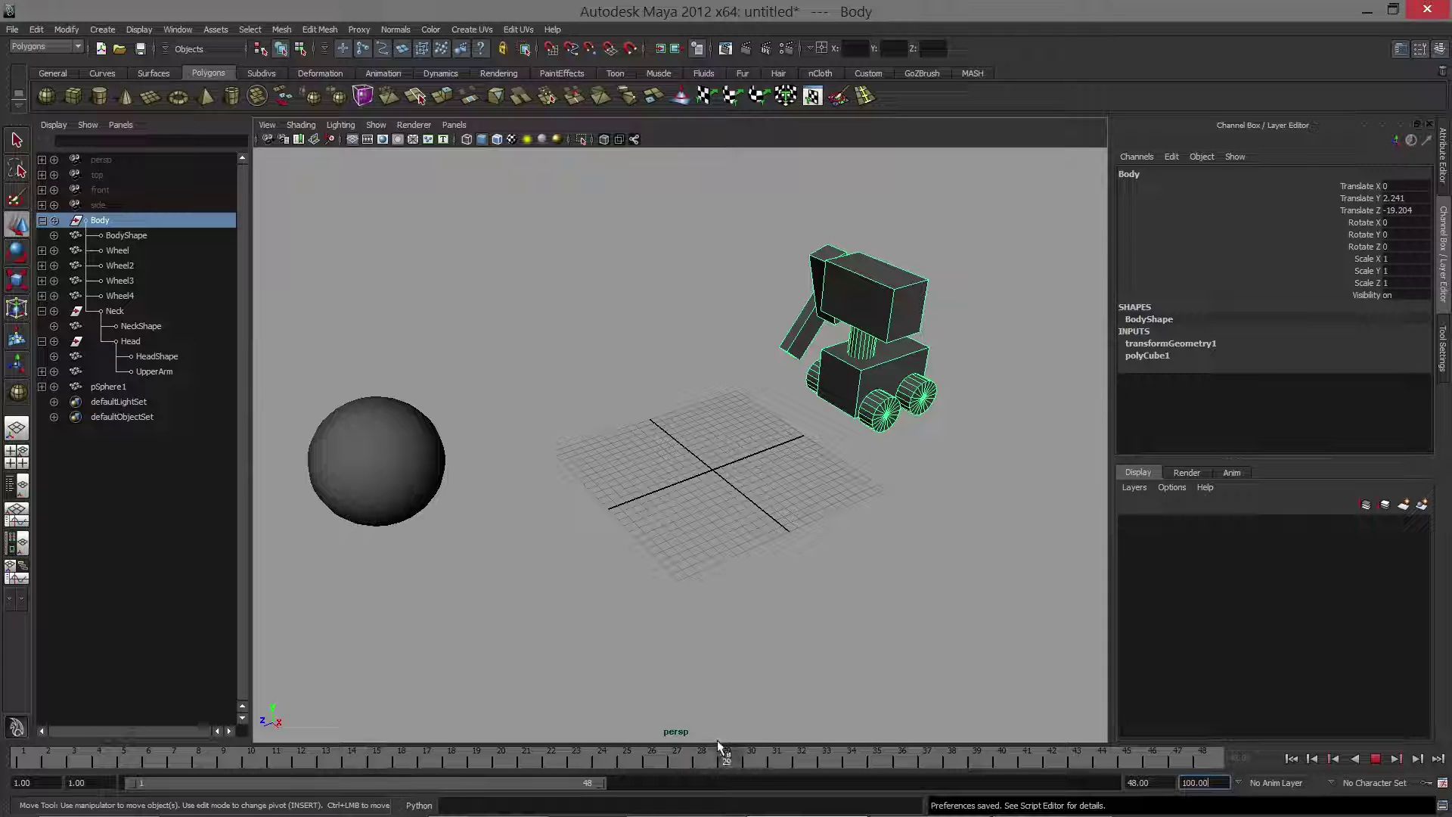
pyautogui.moveTo(717, 741); pyautogui.dragTo(718, 741)
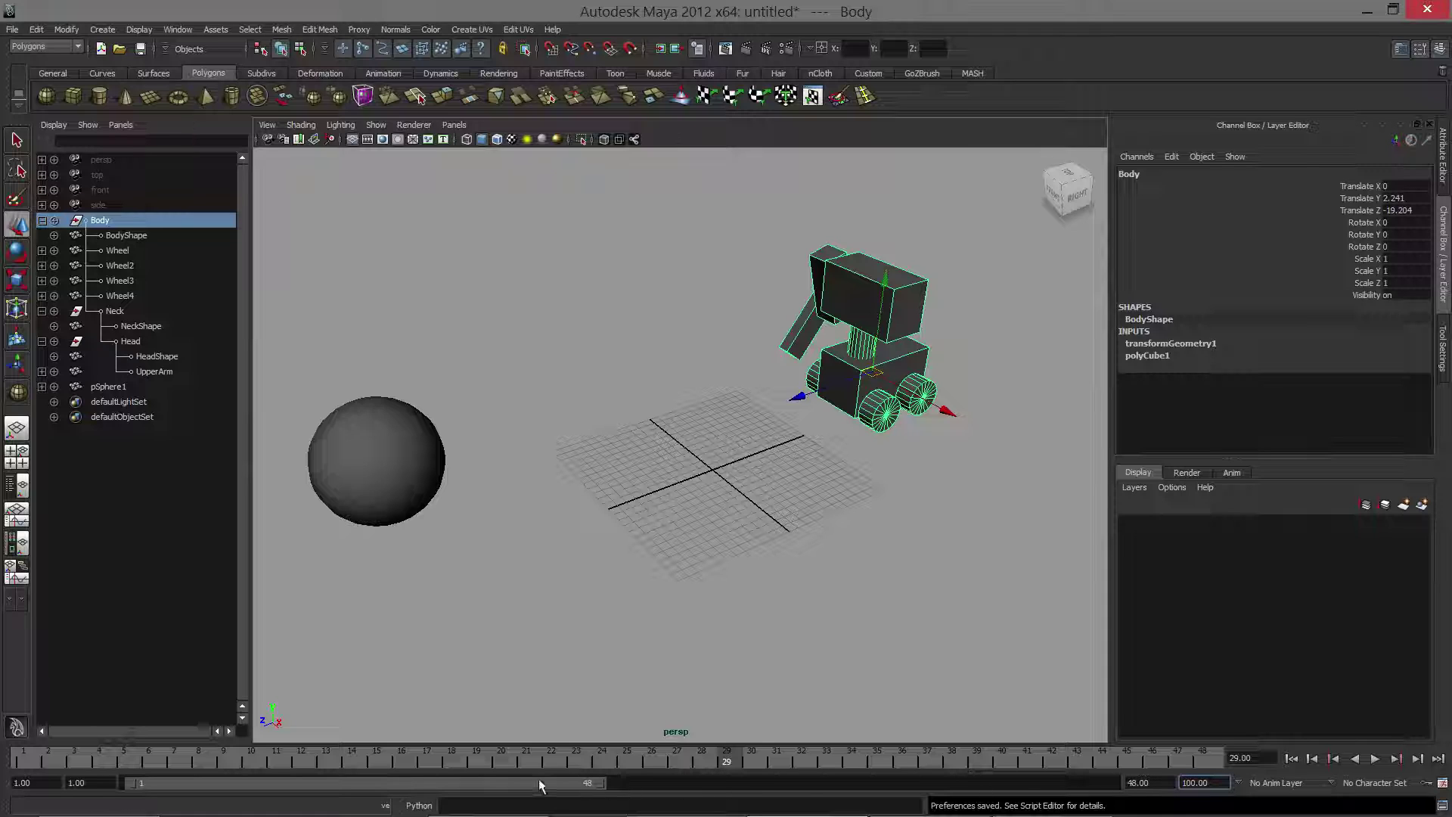
pyautogui.moveTo(166, 778)
pyautogui.mouseDown()
pyautogui.moveTo(738, 777)
pyautogui.moveTo(156, 781)
pyautogui.mouseUp()
pyautogui.moveTo(604, 786); pyautogui.dragTo(1110, 779)
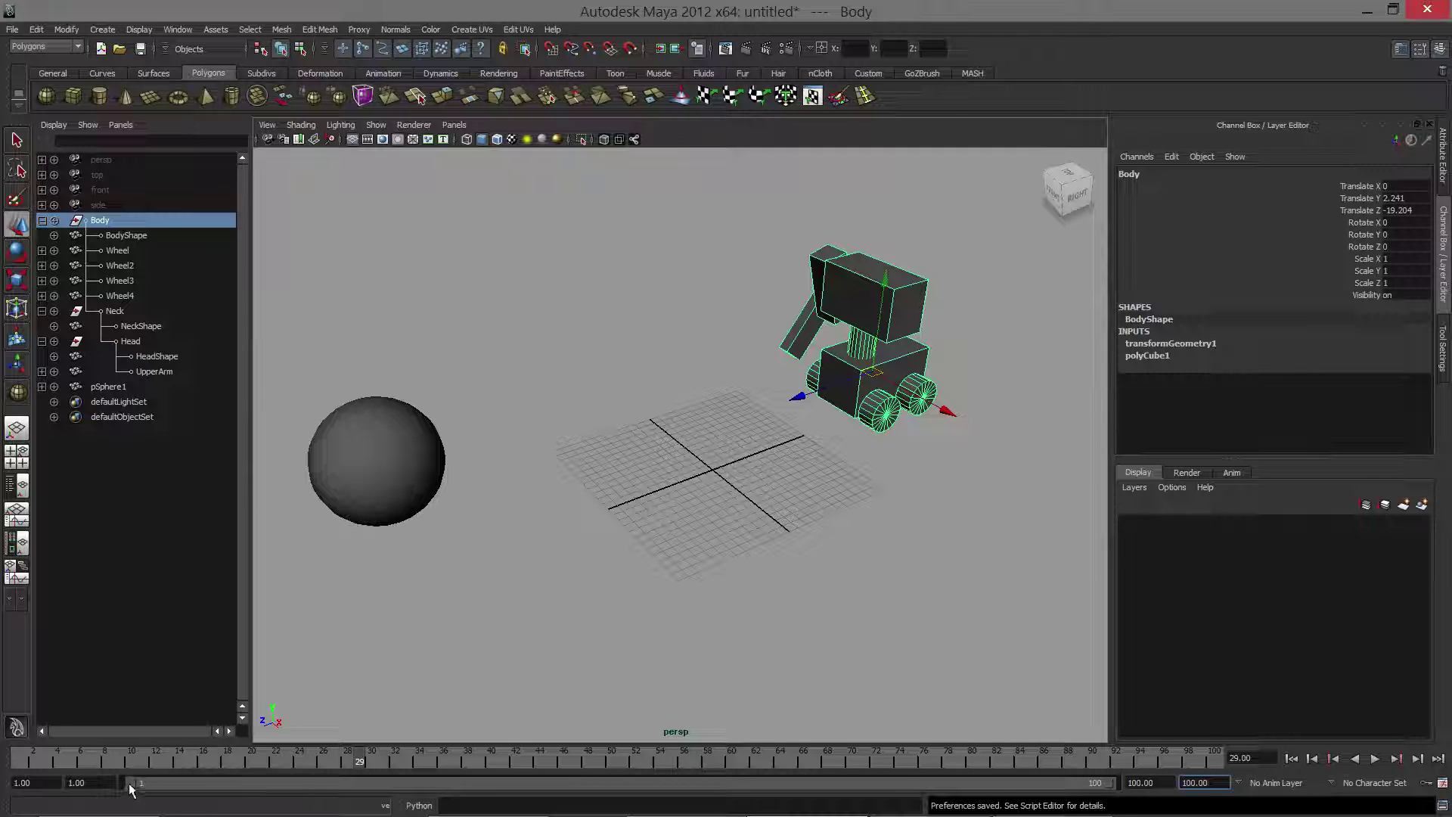
# Try shortening the playback range to end at frames 17 and 34, and restore its end to frame 100.
pyautogui.moveTo(129, 785)
pyautogui.mouseDown()
pyautogui.moveTo(958, 778)
pyautogui.moveTo(113, 783)
pyautogui.mouseUp()
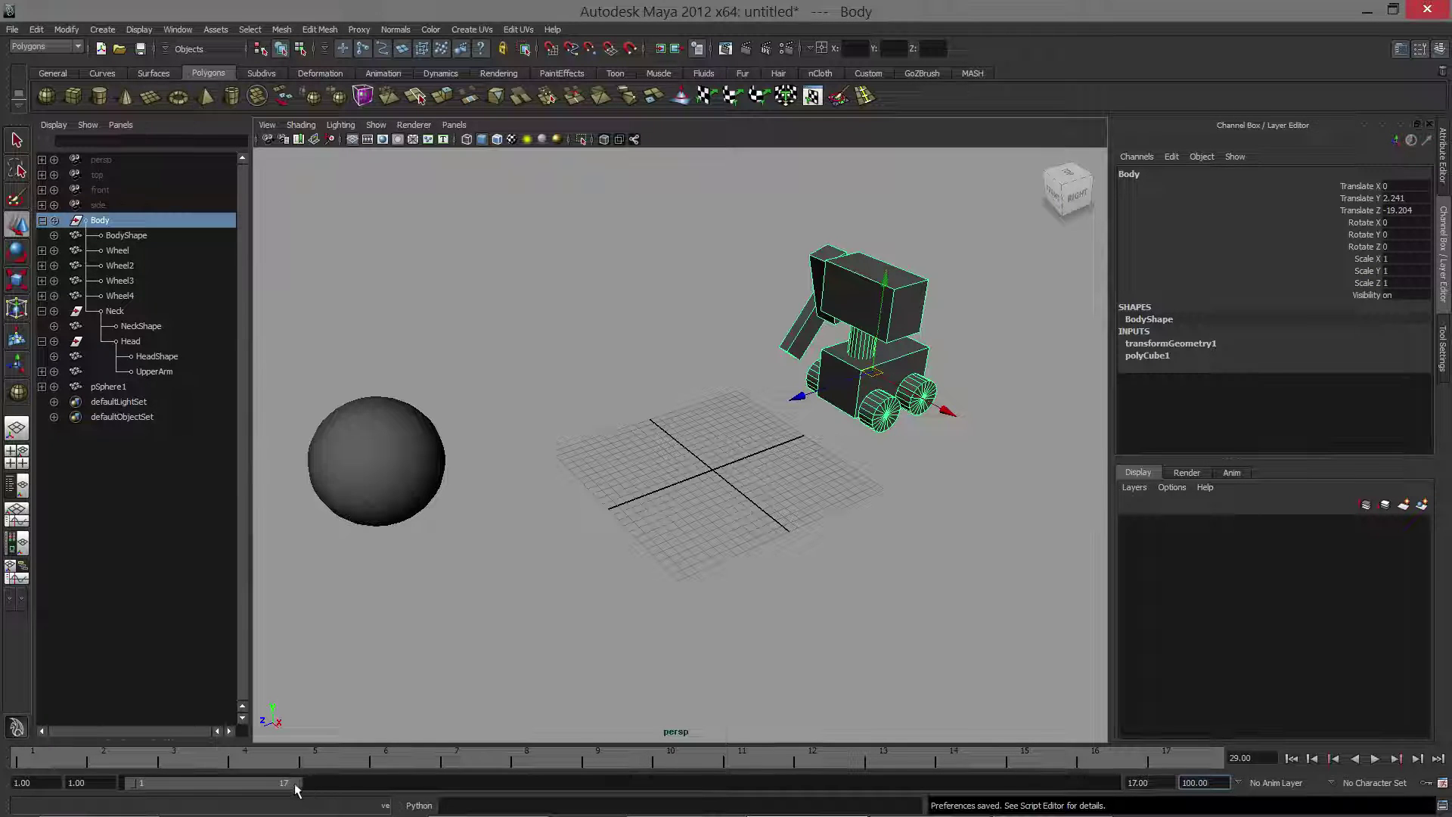
pyautogui.moveTo(301, 782)
pyautogui.mouseDown()
pyautogui.moveTo(1142, 788)
pyautogui.moveTo(1200, 758)
pyautogui.moveTo(587, 754)
pyautogui.moveTo(742, 757)
pyautogui.mouseUp()
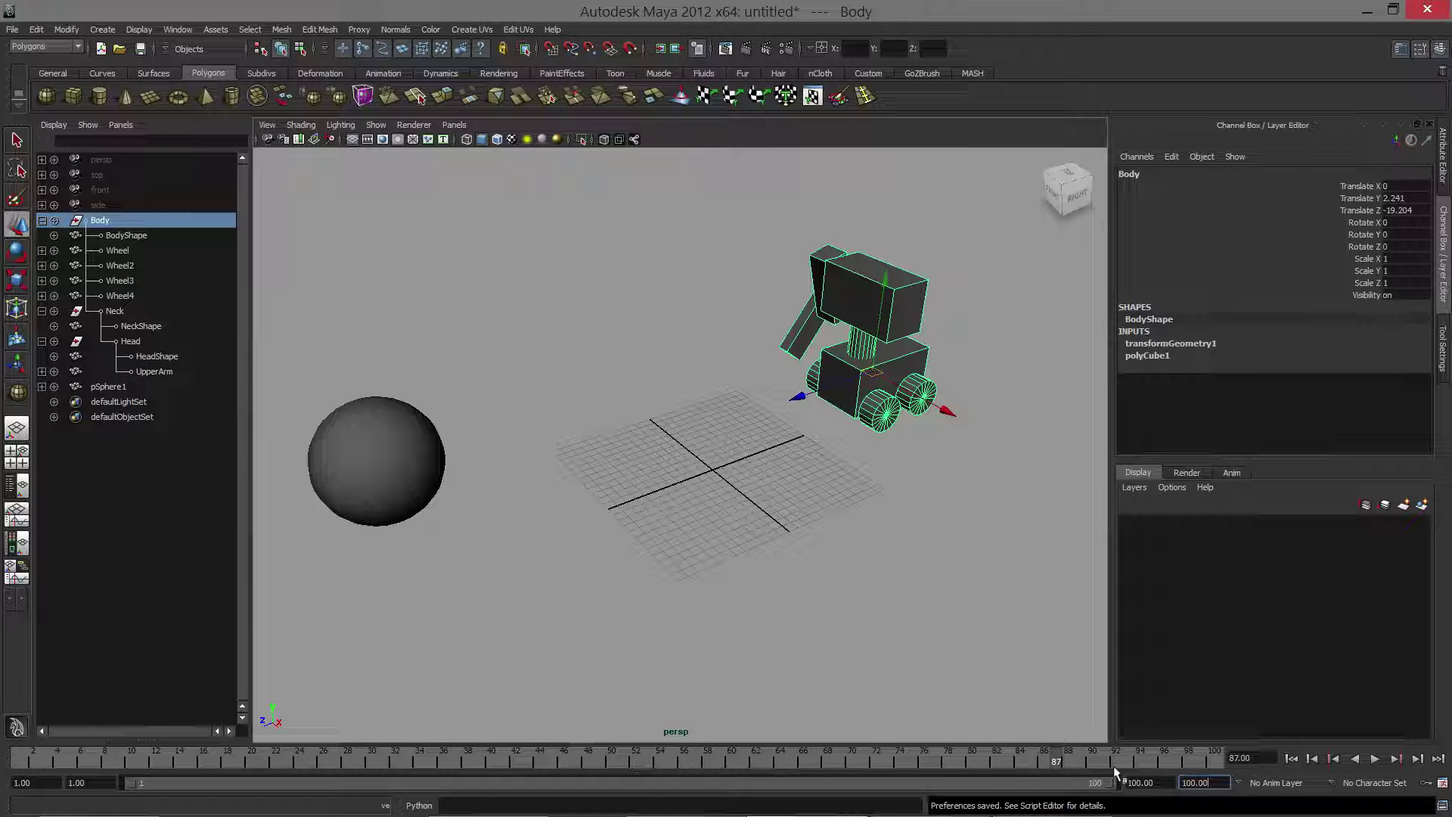
pyautogui.moveTo(1113, 784); pyautogui.dragTo(465, 784)
pyautogui.click(64, 759)
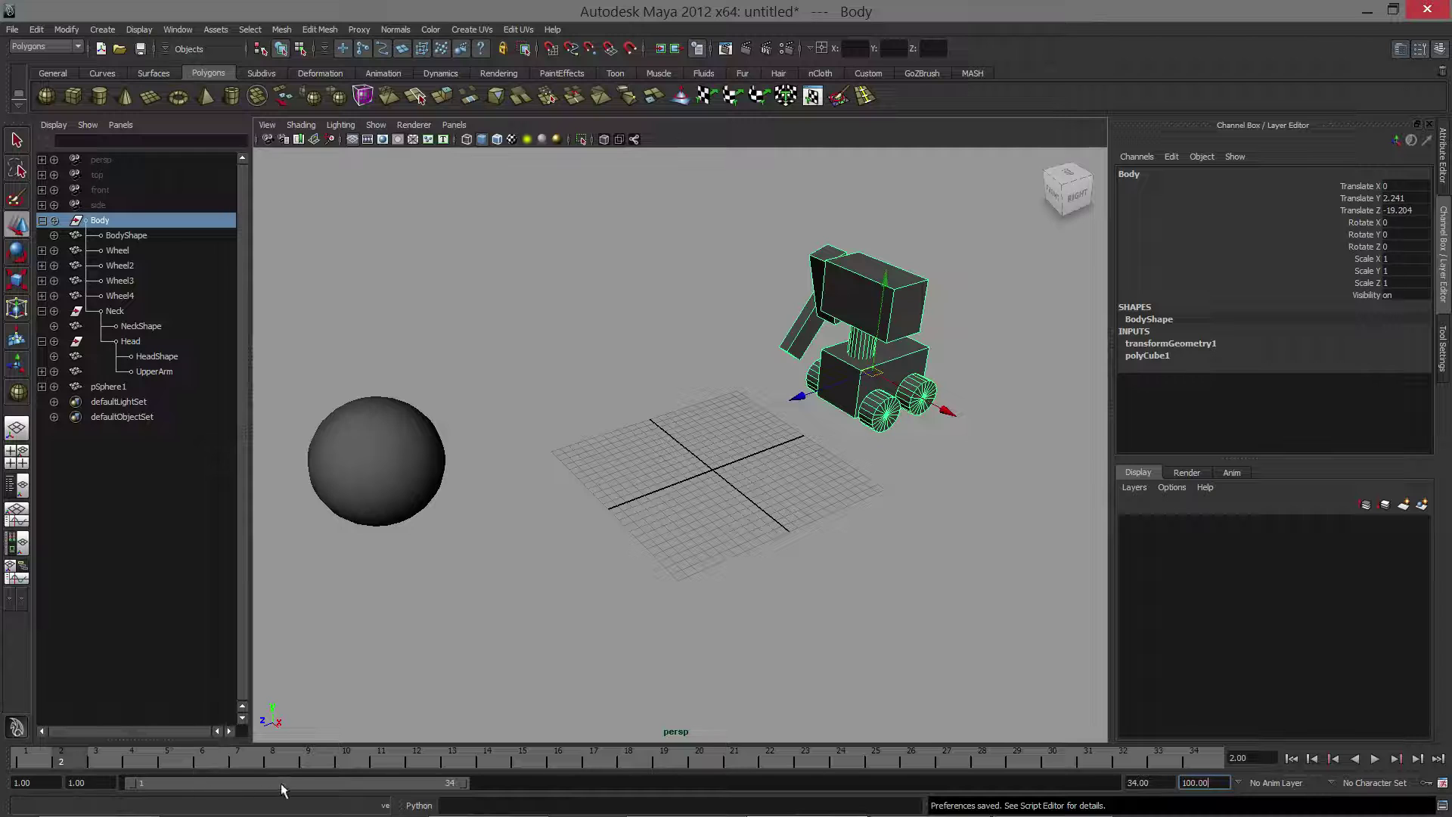
pyautogui.moveTo(280, 784)
pyautogui.mouseDown()
pyautogui.moveTo(569, 780)
pyautogui.moveTo(261, 785)
pyautogui.mouseUp()
pyautogui.moveTo(88, 764); pyautogui.dragTo(34, 764)
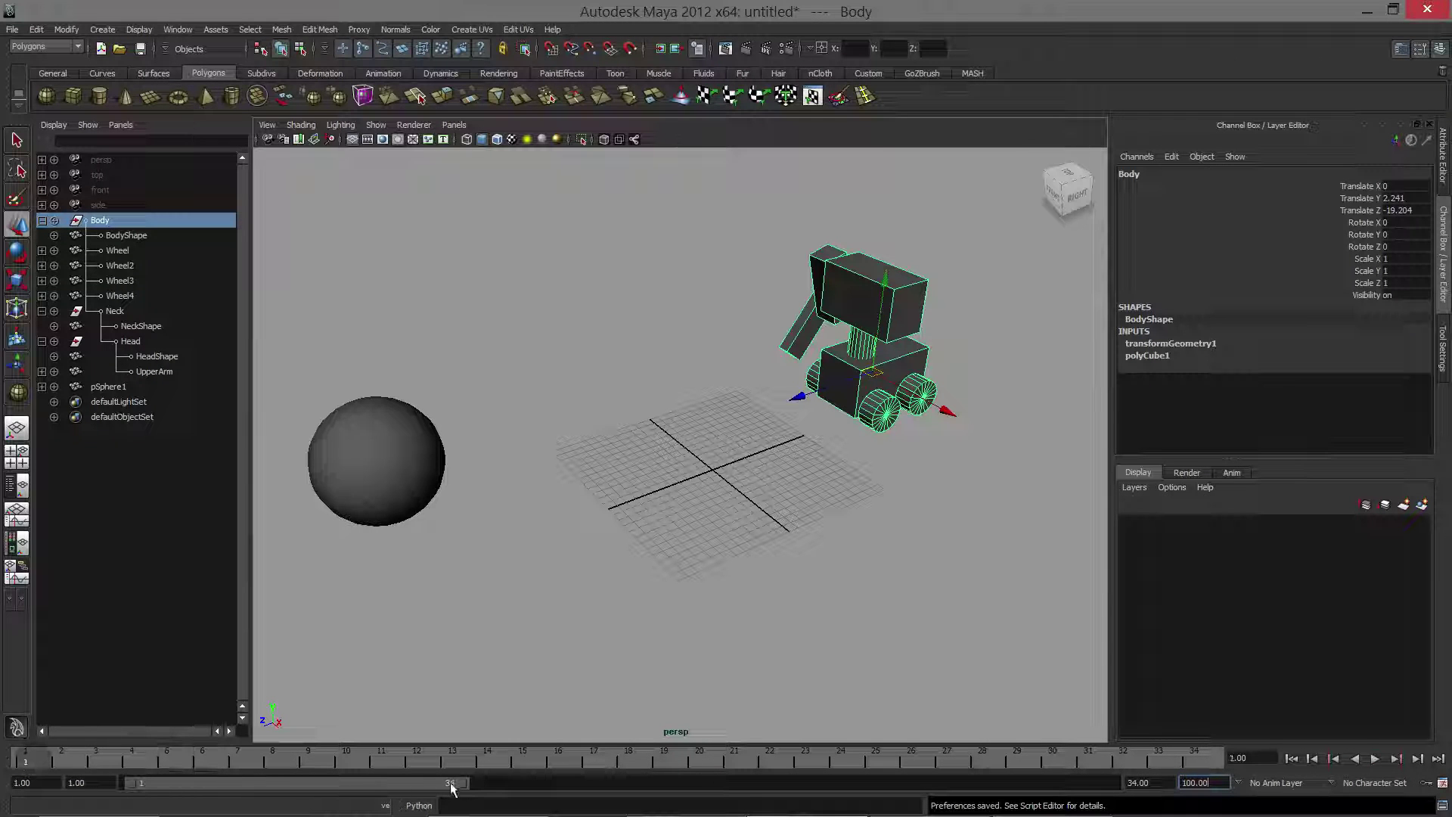
pyautogui.moveTo(451, 785); pyautogui.dragTo(1116, 782)
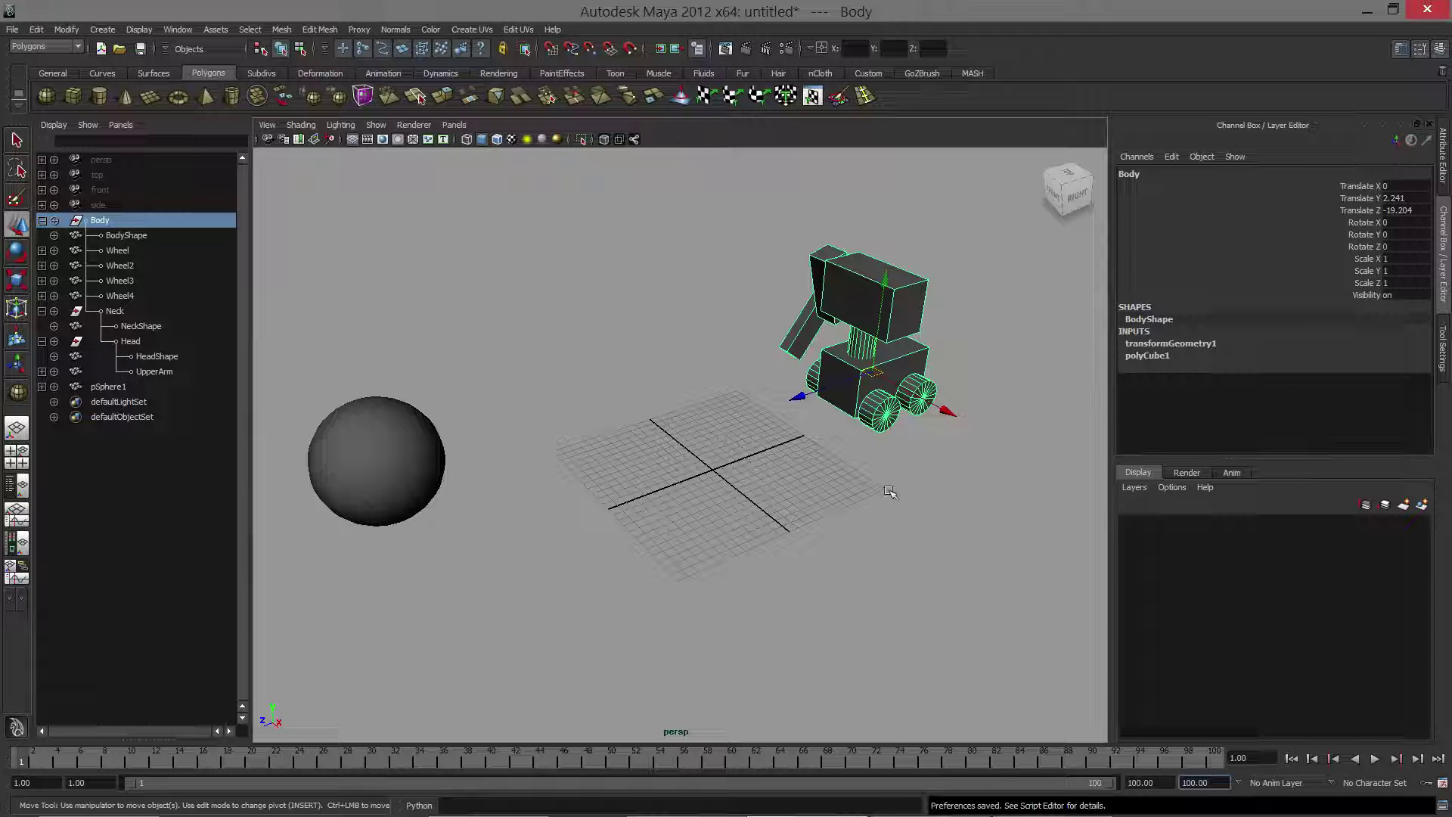
# At frame 1, move the Body to about X 0.834, Z -20.516 and key its translation.
pyautogui.keyDown('alt'); pyautogui.moveTo(884, 532); pyautogui.dragTo(887, 524); pyautogui.keyUp('alt')
pyautogui.keyDown('alt'); pyautogui.moveTo(849, 454); pyautogui.dragTo(854, 493, button='middle'); pyautogui.keyUp('alt')
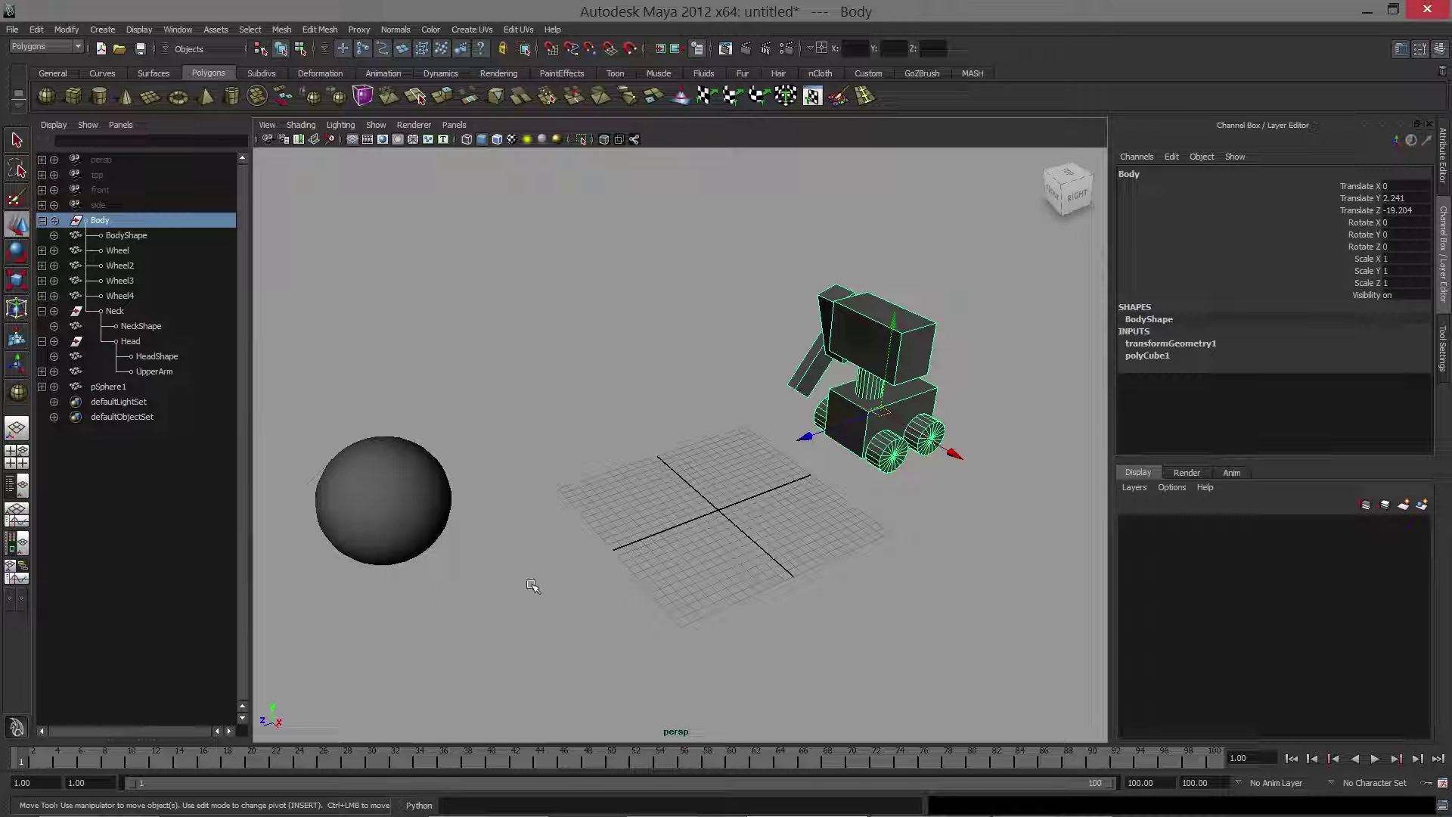
pyautogui.moveTo(167, 759)
pyautogui.mouseDown()
pyautogui.moveTo(407, 760)
pyautogui.moveTo(551, 731)
pyautogui.moveTo(502, 759)
pyautogui.moveTo(21, 762)
pyautogui.mouseUp()
pyautogui.moveTo(806, 437); pyautogui.dragTo(902, 411)
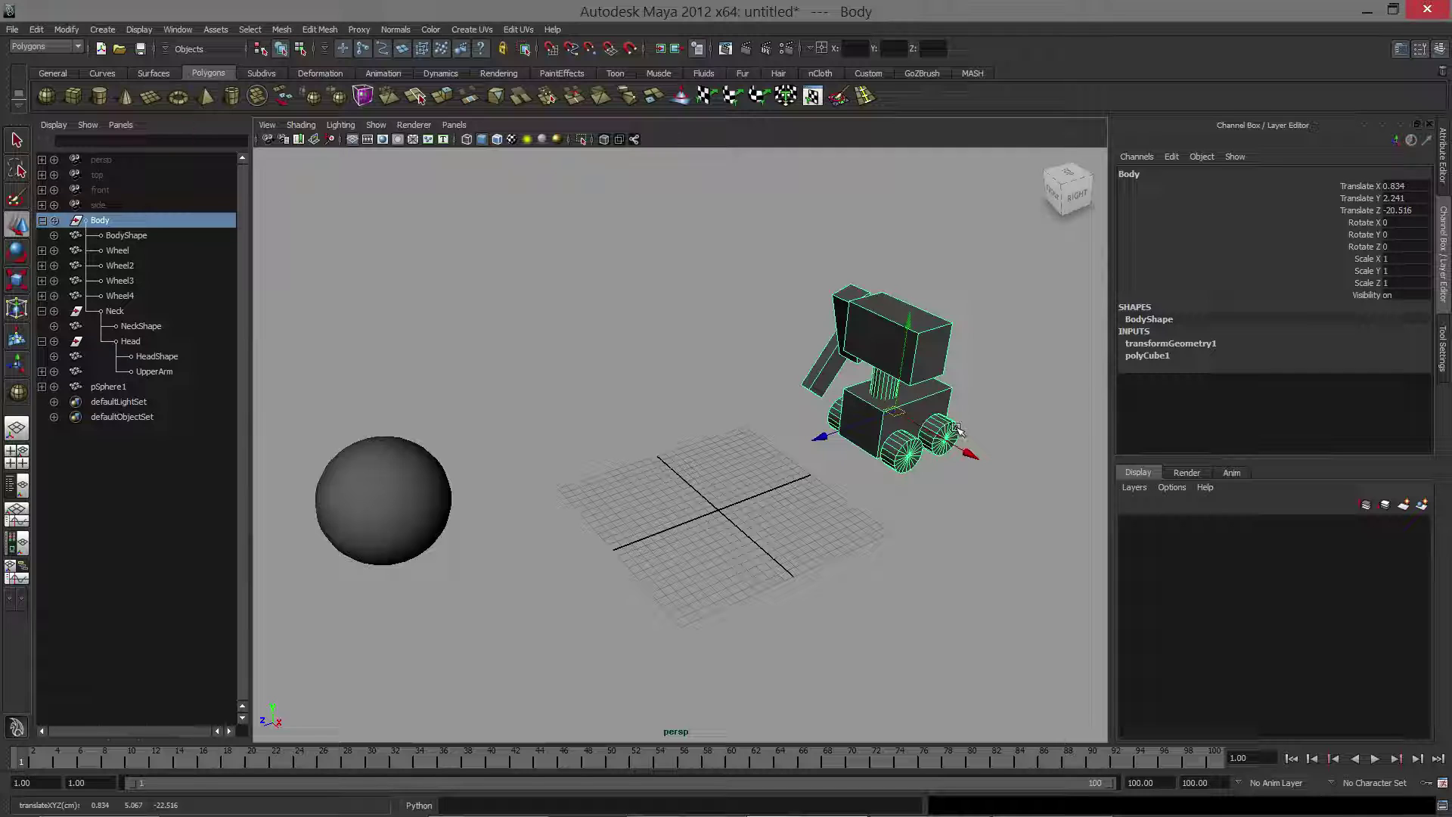
pyautogui.hotkey('shift', 'w')
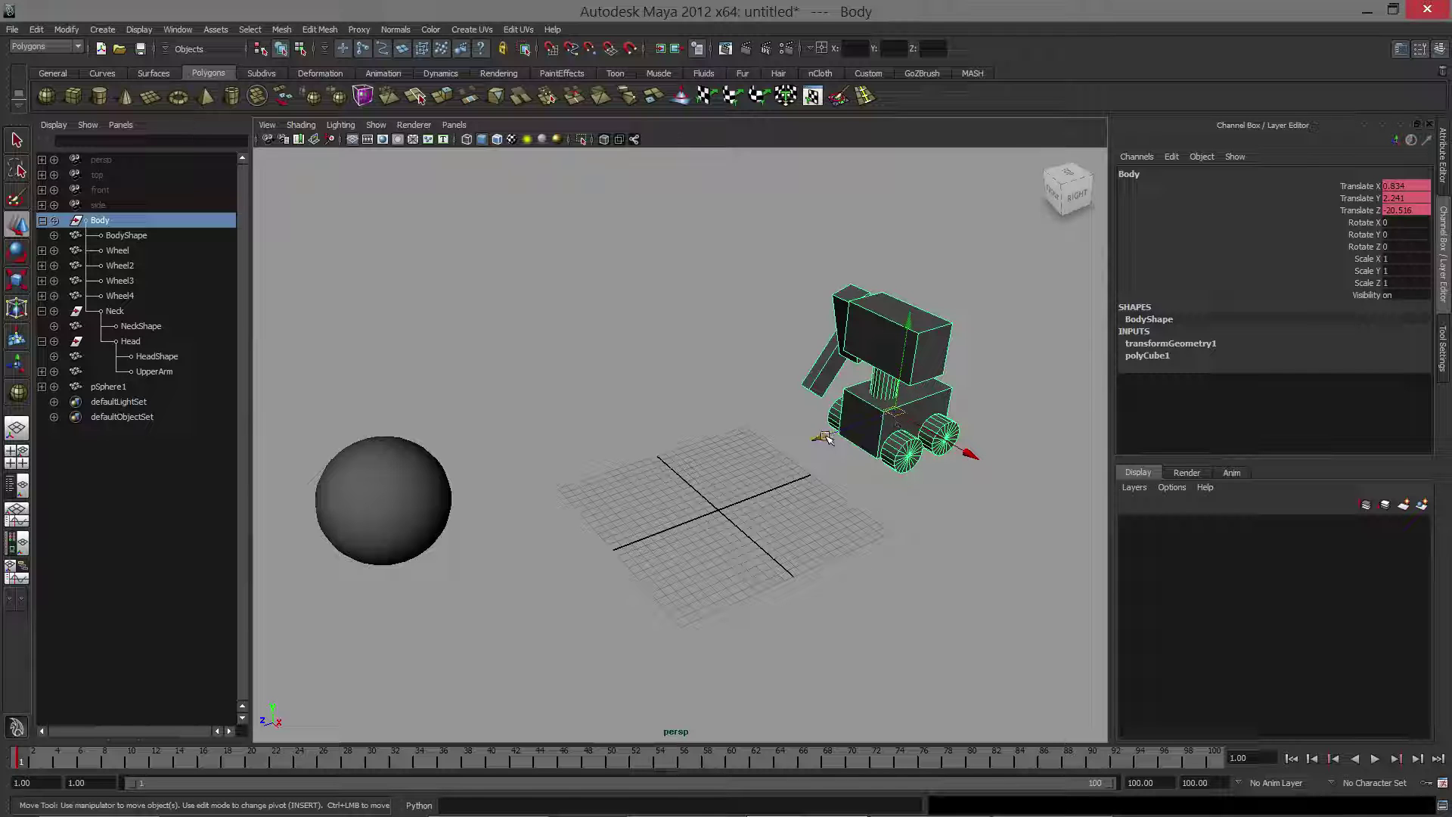
# Undo a slight trial move of the Body and narrow the Channel Box panel to enlarge the viewport.
pyautogui.moveTo(892, 420)
pyautogui.mouseDown()
pyautogui.moveTo(832, 414)
pyautogui.moveTo(893, 445)
pyautogui.moveTo(915, 400)
pyautogui.moveTo(901, 407)
pyautogui.moveTo(919, 408)
pyautogui.moveTo(900, 410)
pyautogui.mouseUp()
pyautogui.hotkey('ctrl', 'z')
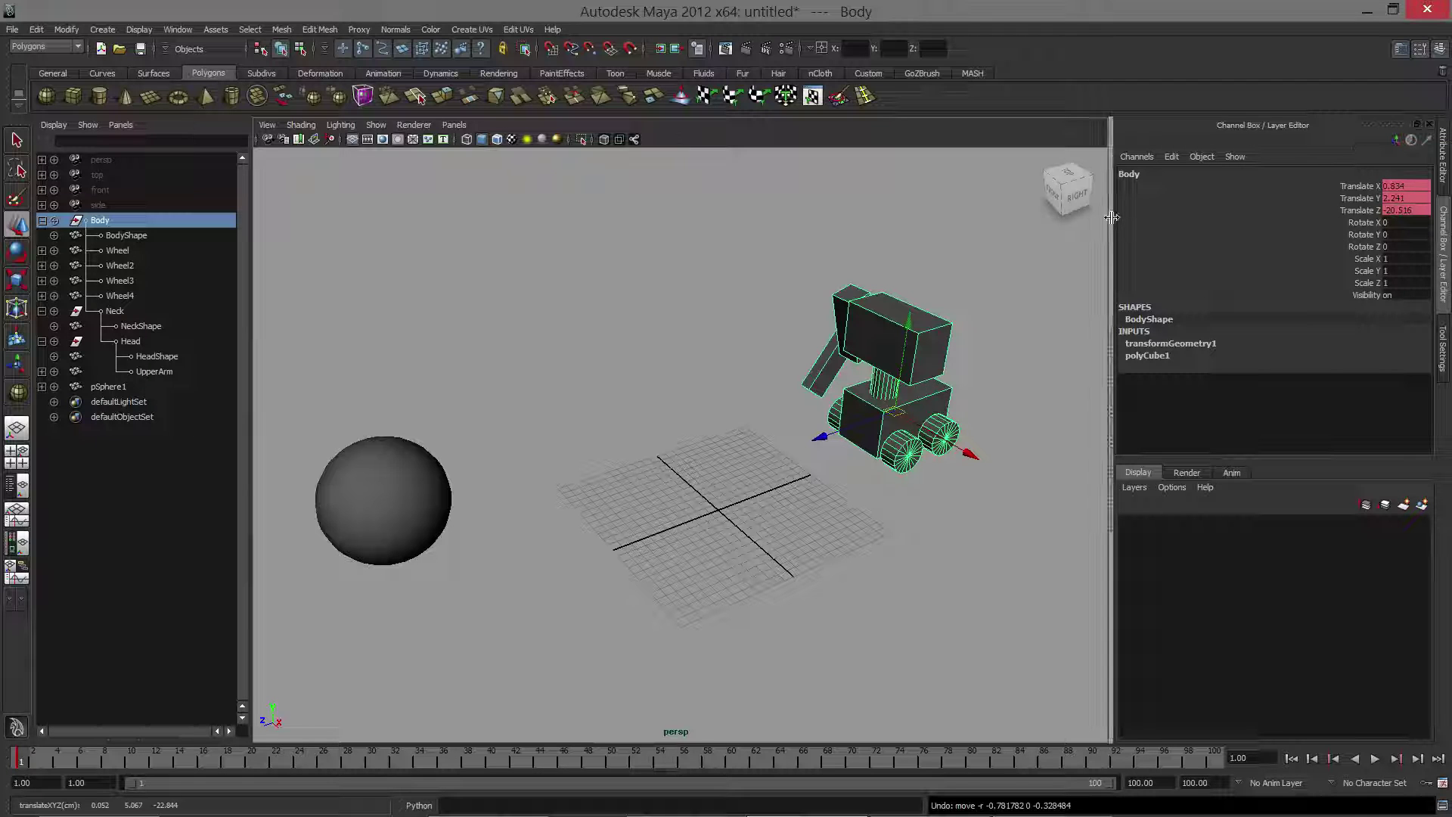
pyautogui.moveTo(1113, 216); pyautogui.dragTo(1199, 235)
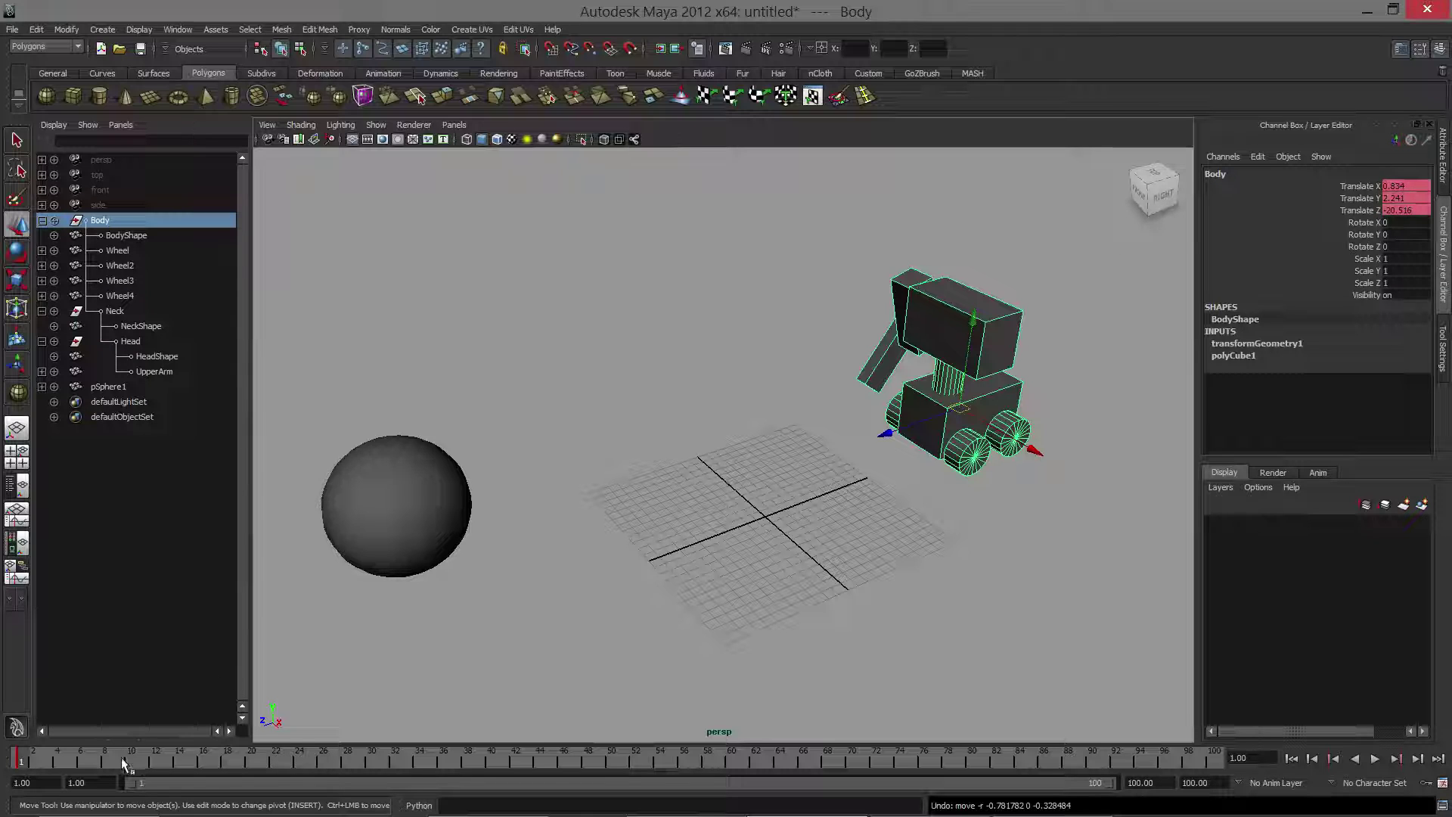
# At frame 48, try moving the Body beside the sphere to about X -2.722, Z 21.973 without keying it.
pyautogui.hotkey('alt', 'v')
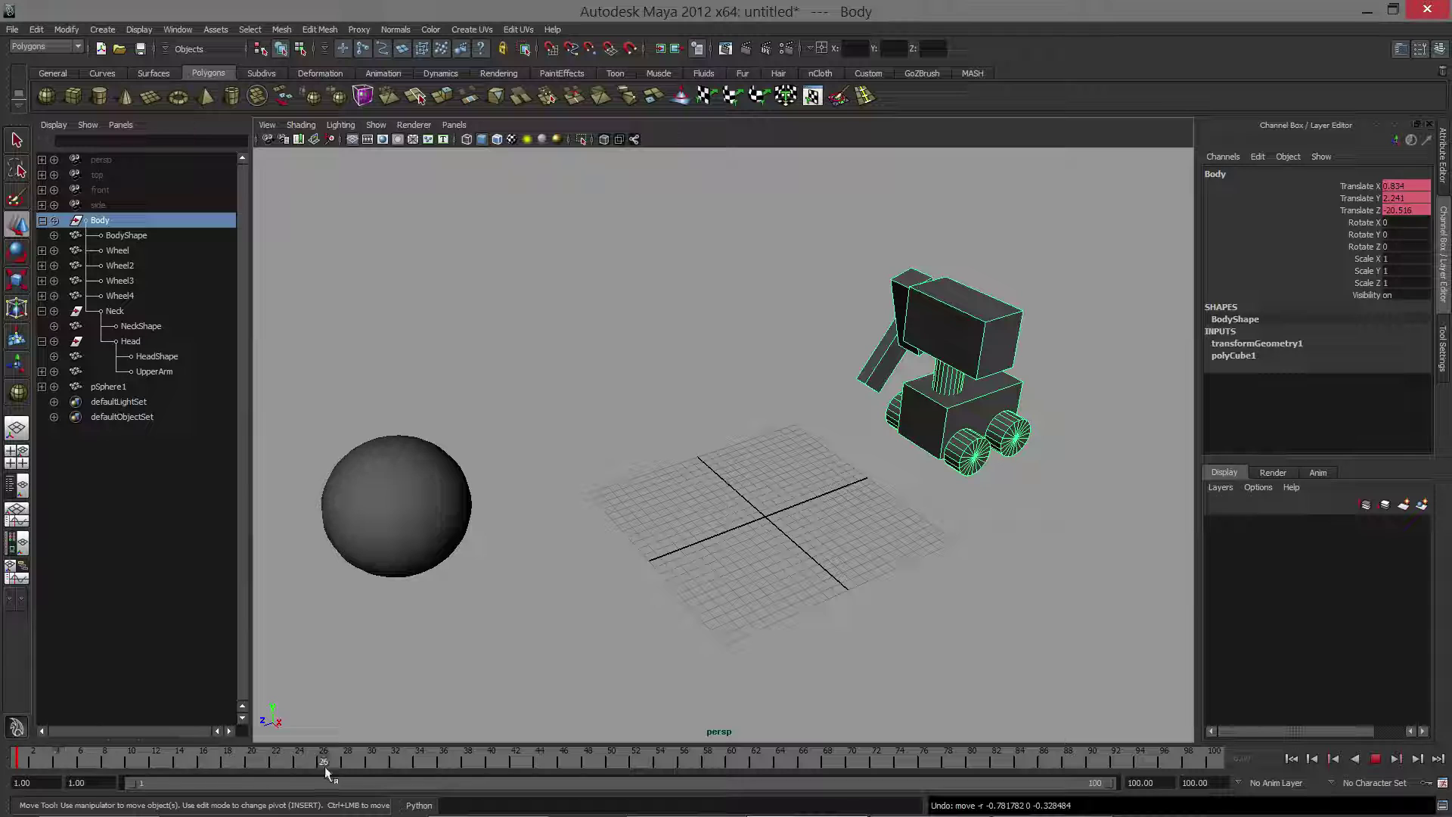
pyautogui.moveTo(324, 765); pyautogui.dragTo(457, 765)
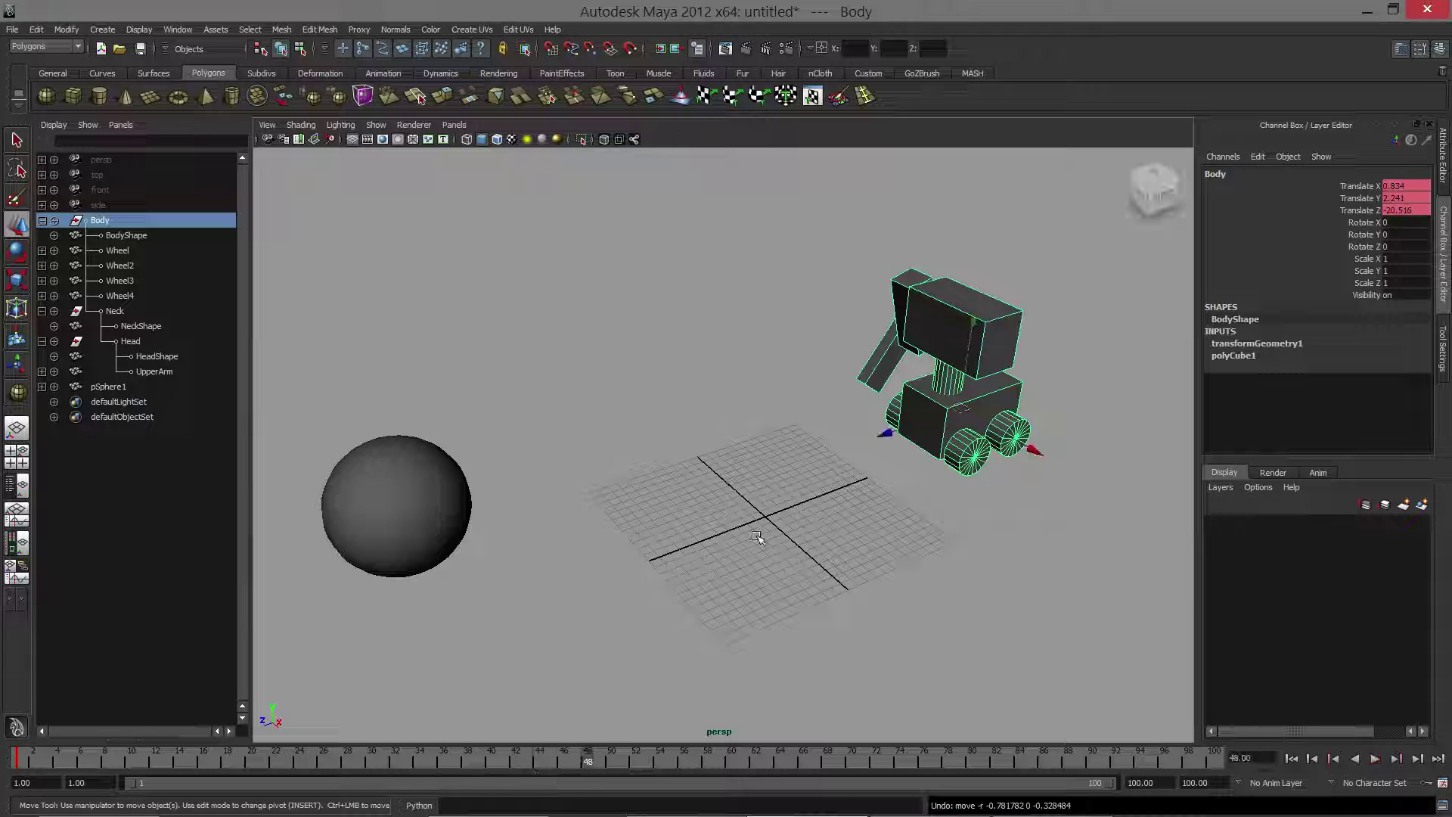
pyautogui.moveTo(883, 435); pyautogui.dragTo(490, 505)
pyautogui.keyDown('alt'); pyautogui.moveTo(613, 505); pyautogui.dragTo(709, 408, button='middle'); pyautogui.keyUp('alt')
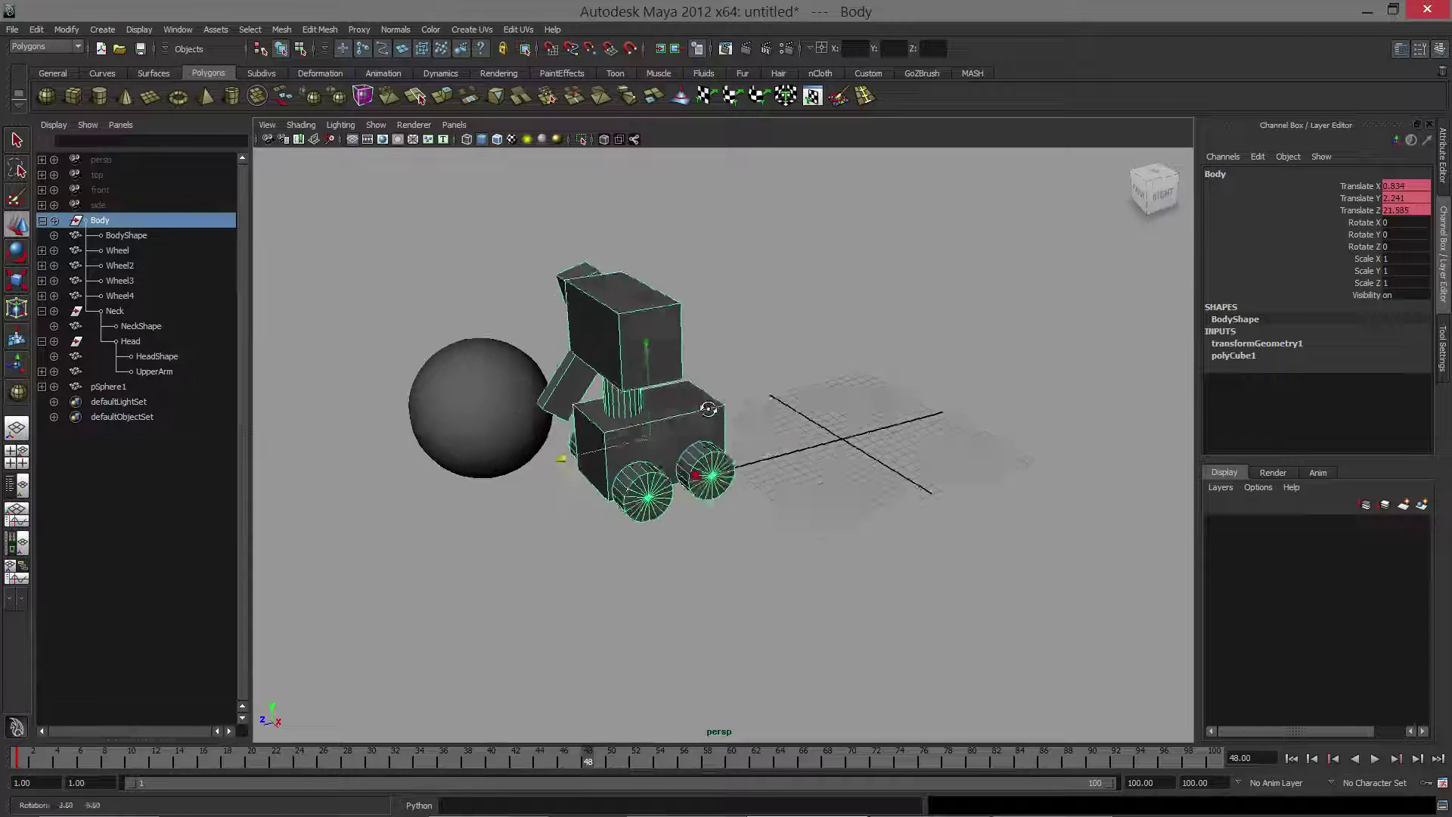
pyautogui.keyDown('alt'); pyautogui.moveTo(709, 408); pyautogui.dragTo(678, 546); pyautogui.keyUp('alt')
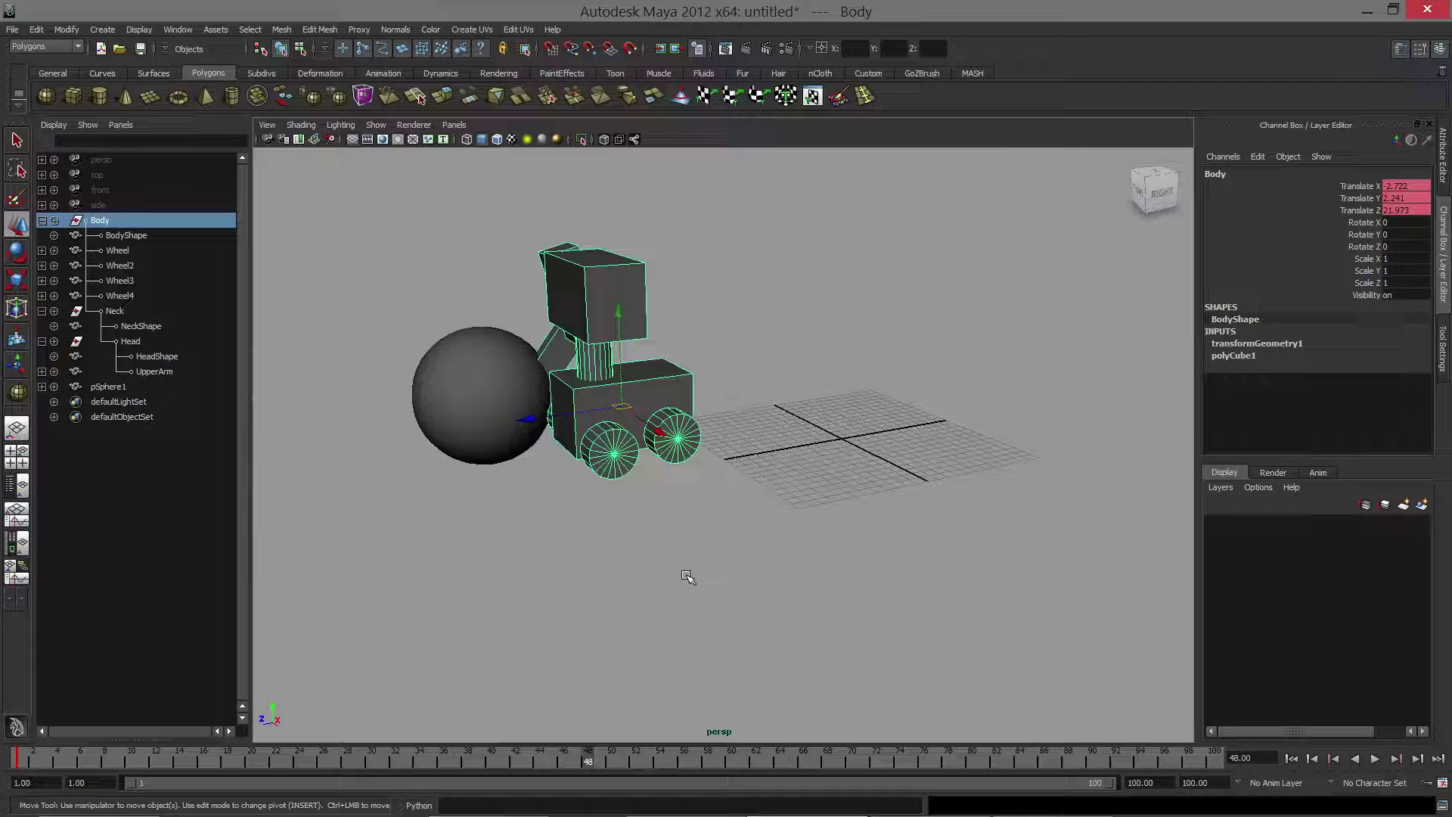
pyautogui.keyDown('alt'); pyautogui.moveTo(688, 577); pyautogui.dragTo(693, 601); pyautogui.keyUp('alt')
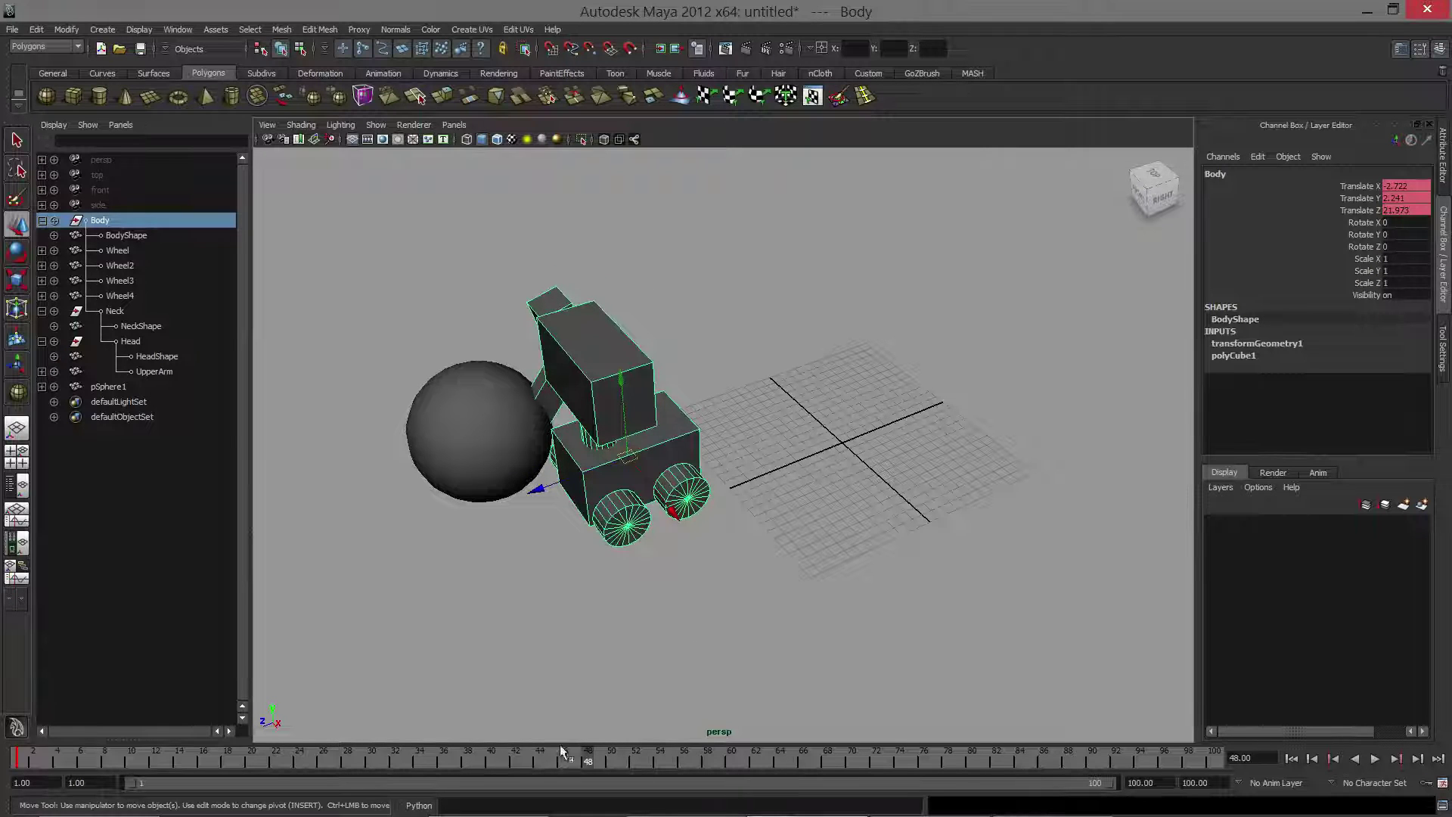
# Scrub the timeline back from frame 48 and return to it to check the unkeyed Body position.
pyautogui.moveTo(585, 757)
pyautogui.mouseDown()
pyautogui.moveTo(517, 756)
pyautogui.moveTo(640, 757)
pyautogui.moveTo(292, 759)
pyautogui.mouseUp()
pyautogui.moveTo(560, 759); pyautogui.dragTo(587, 759)
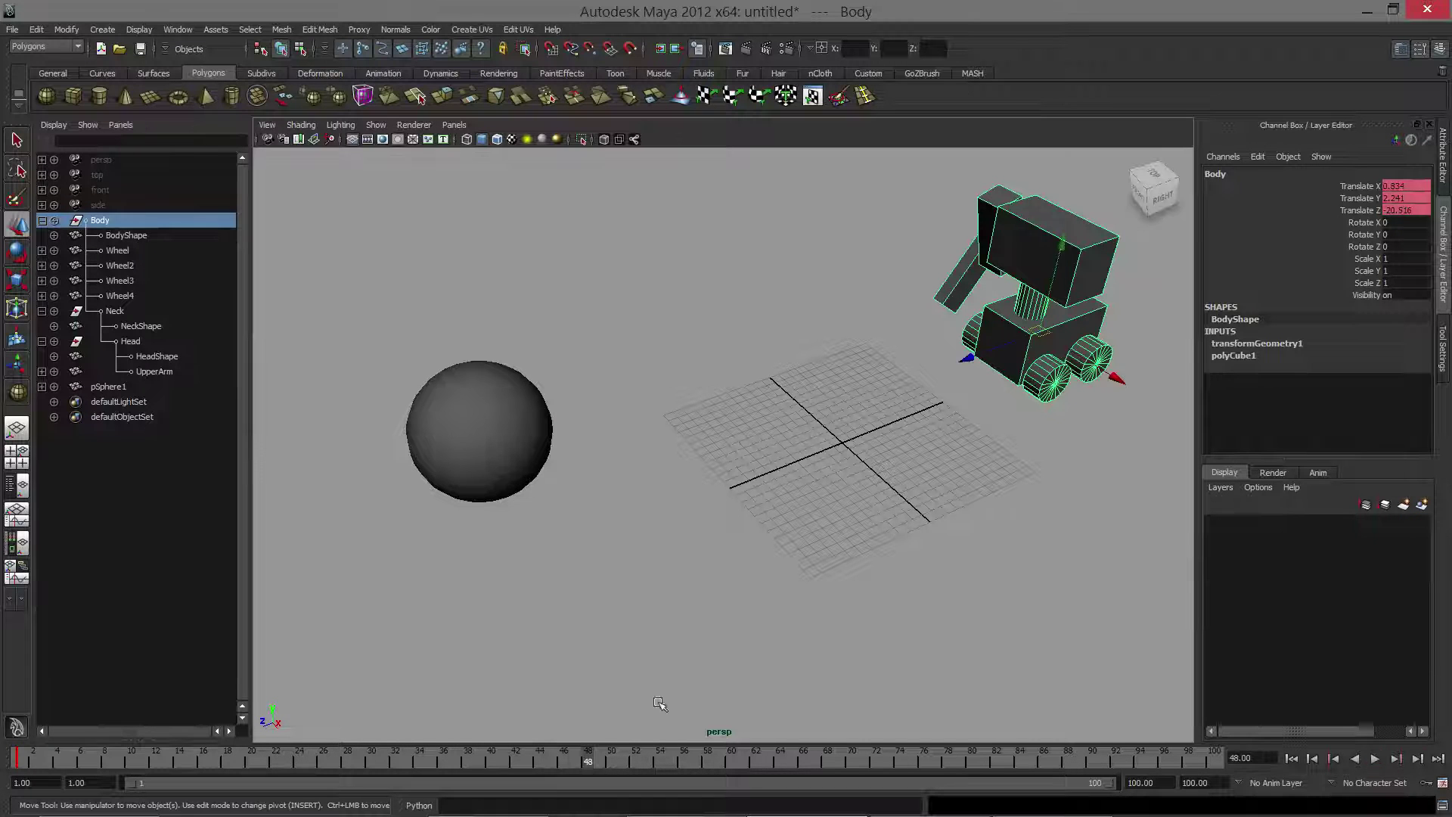
pyautogui.keyDown('alt'); pyautogui.moveTo(829, 465); pyautogui.dragTo(833, 504); pyautogui.keyUp('alt')
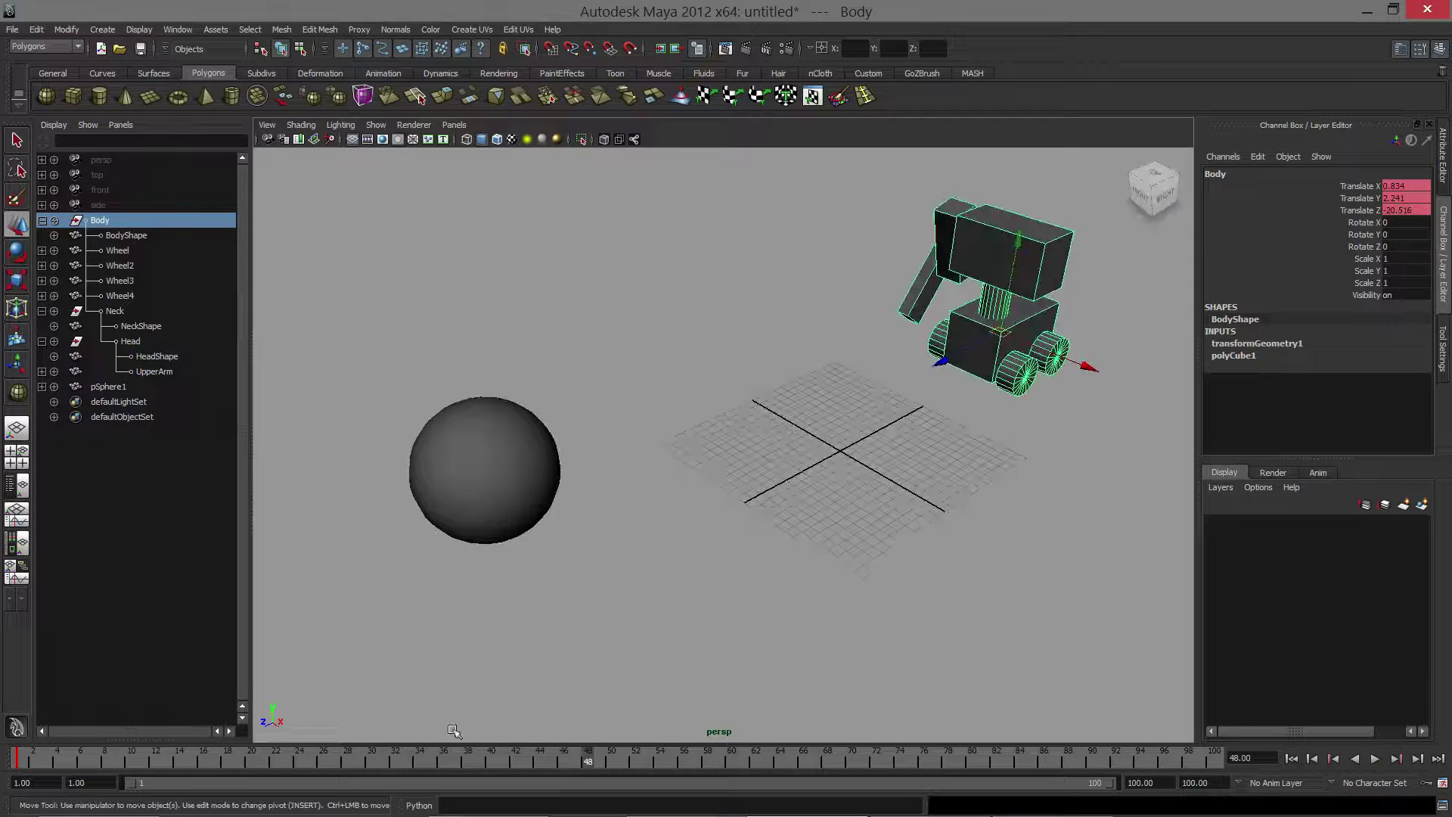
# At frame 48, move the Body beside the sphere to about X -2.926, Z 23.097 and key its translation.
pyautogui.moveTo(553, 757); pyautogui.dragTo(532, 757)
pyautogui.moveTo(21, 748); pyautogui.dragTo(27, 758)
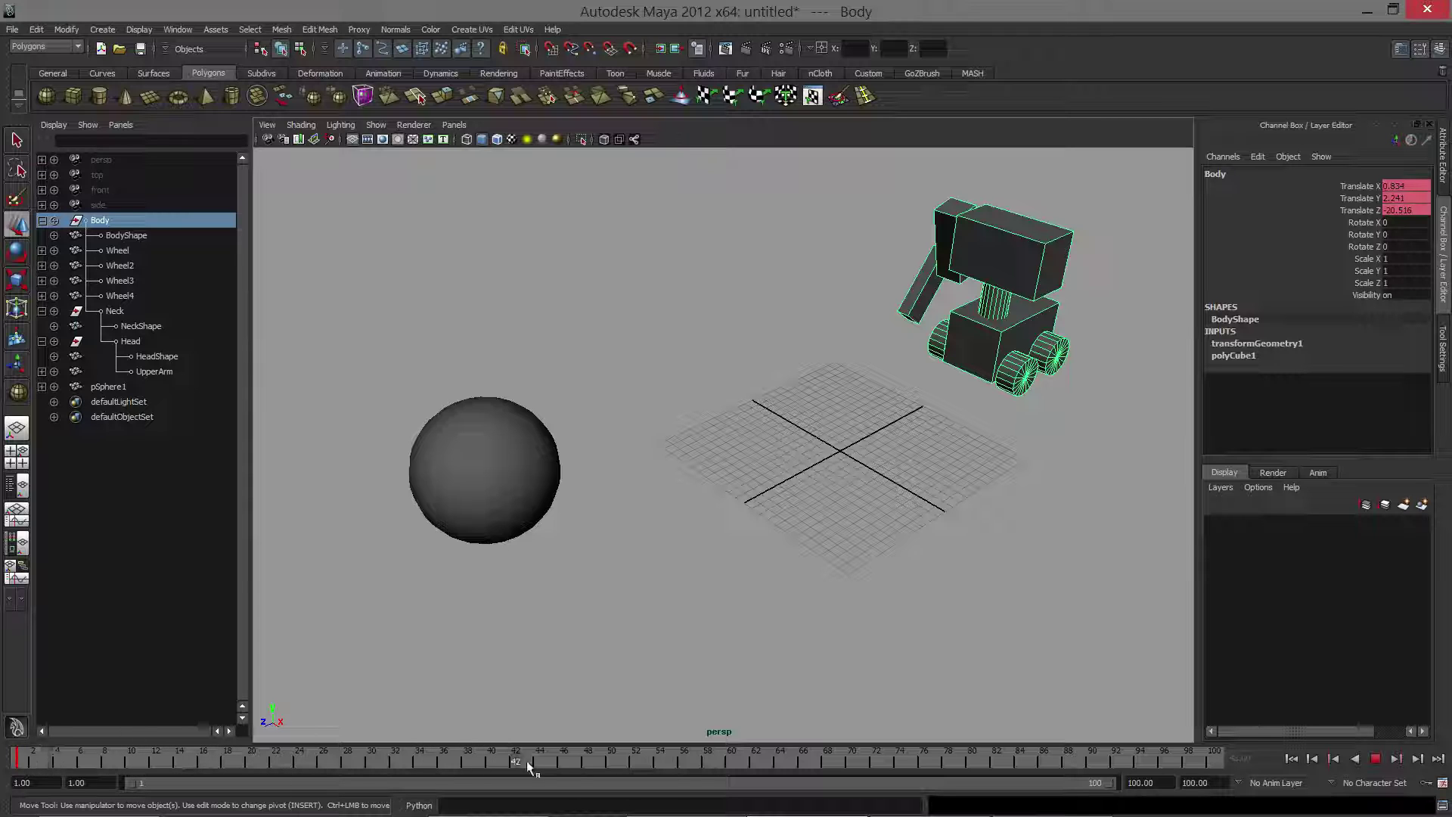
pyautogui.moveTo(526, 760); pyautogui.dragTo(588, 759)
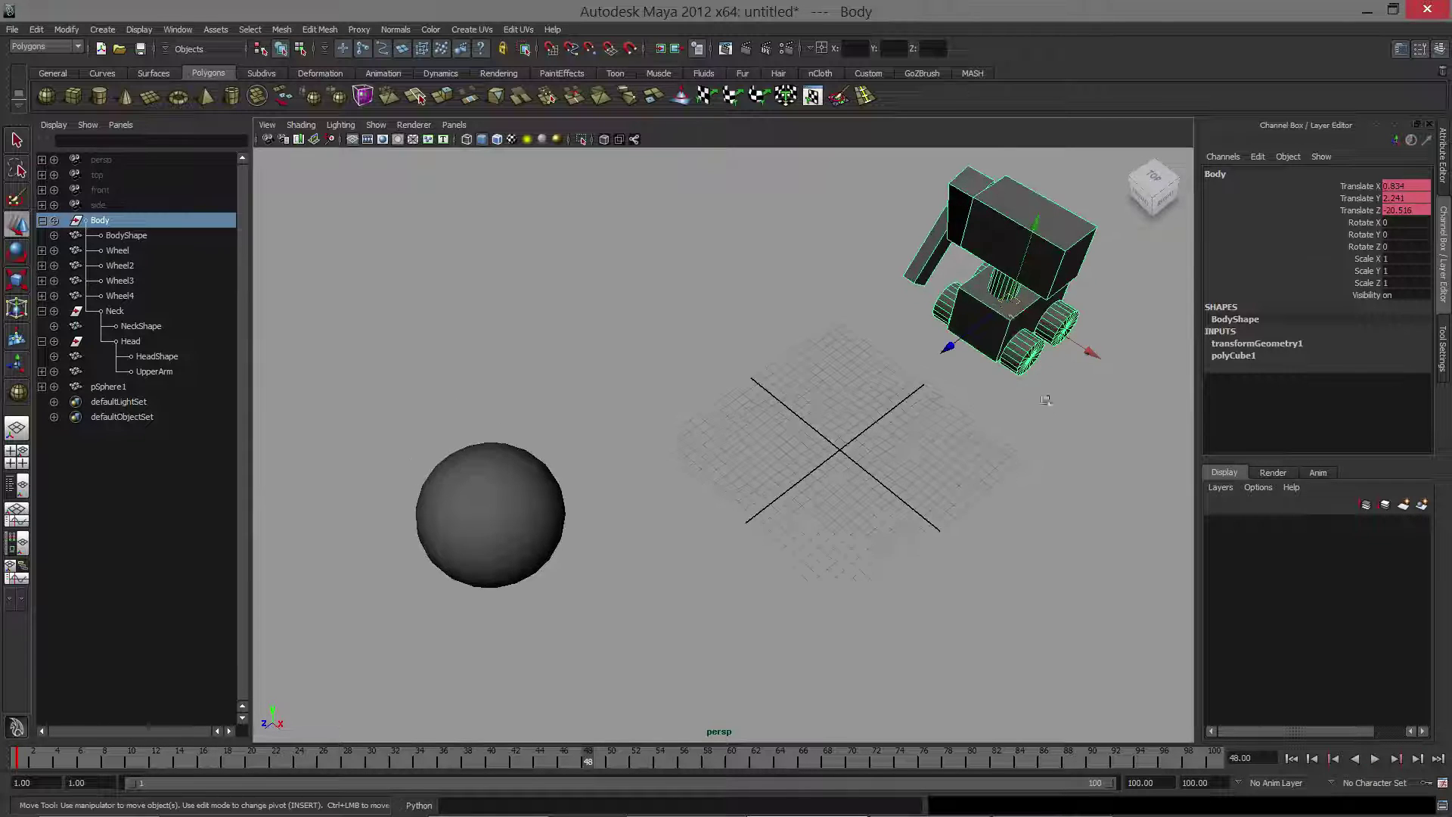
pyautogui.moveTo(1011, 296); pyautogui.dragTo(729, 517)
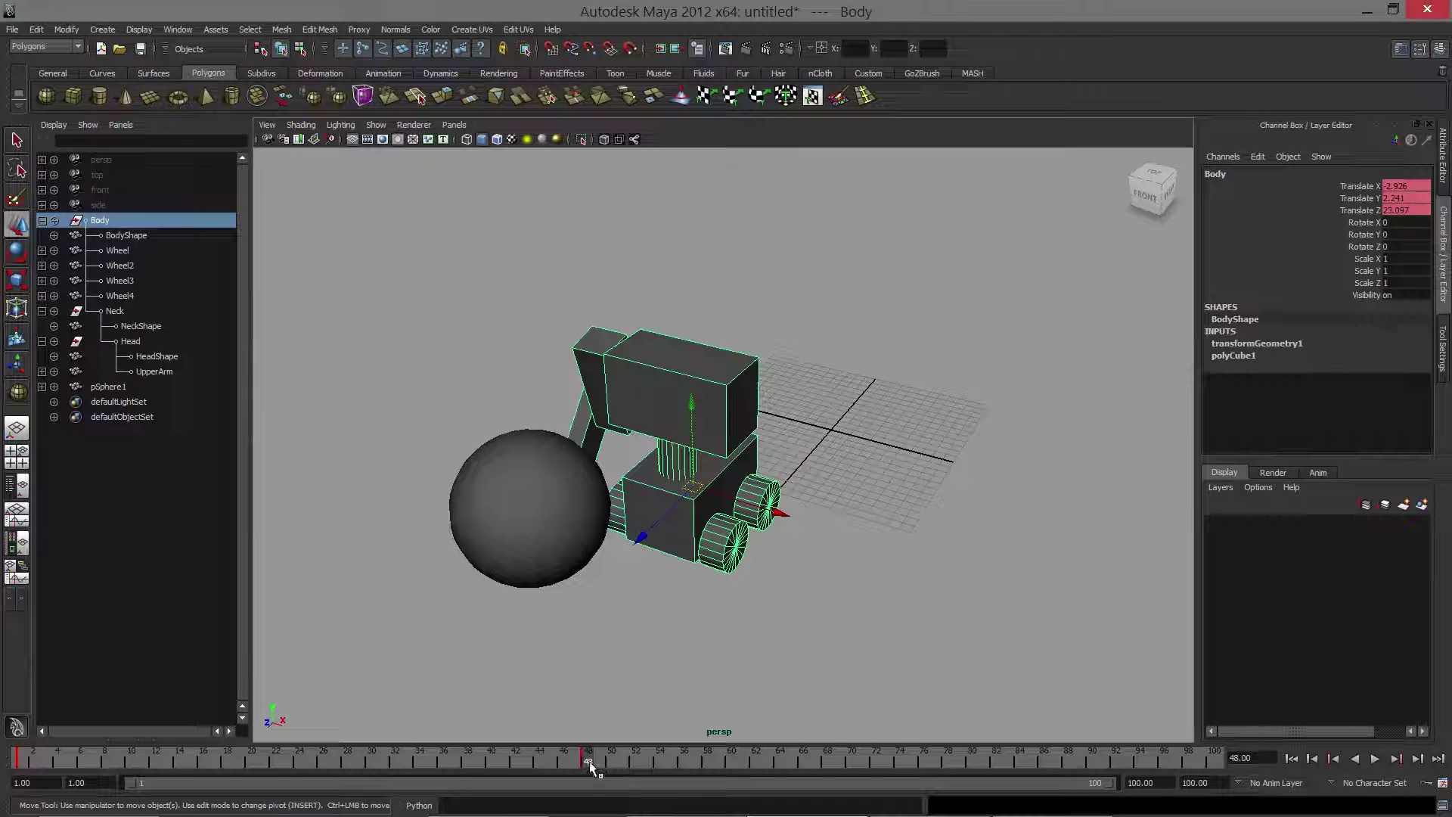
# Check the robot's pose around frame 48, select its upper arm, and return the timeline to frame 1.
pyautogui.moveTo(590, 762)
pyautogui.mouseDown()
pyautogui.moveTo(366, 763)
pyautogui.moveTo(449, 746)
pyautogui.moveTo(563, 756)
pyautogui.moveTo(25, 761)
pyautogui.moveTo(590, 760)
pyautogui.mouseUp()
pyautogui.keyDown('alt'); pyautogui.moveTo(704, 468); pyautogui.dragTo(710, 556); pyautogui.keyUp('alt')
pyautogui.moveTo(592, 759)
pyautogui.mouseDown()
pyautogui.moveTo(23, 758)
pyautogui.moveTo(588, 758)
pyautogui.mouseUp()
pyautogui.keyDown('alt'); pyautogui.moveTo(590, 435); pyautogui.dragTo(900, 399); pyautogui.keyUp('alt')
pyautogui.keyDown('alt'); pyautogui.moveTo(900, 399); pyautogui.dragTo(739, 451, button='middle'); pyautogui.keyUp('alt')
pyautogui.keyDown('alt'); pyautogui.moveTo(738, 451); pyautogui.dragTo(724, 547); pyautogui.keyUp('alt')
pyautogui.click(726, 375)
pyautogui.moveTo(590, 758); pyautogui.dragTo(22, 751)
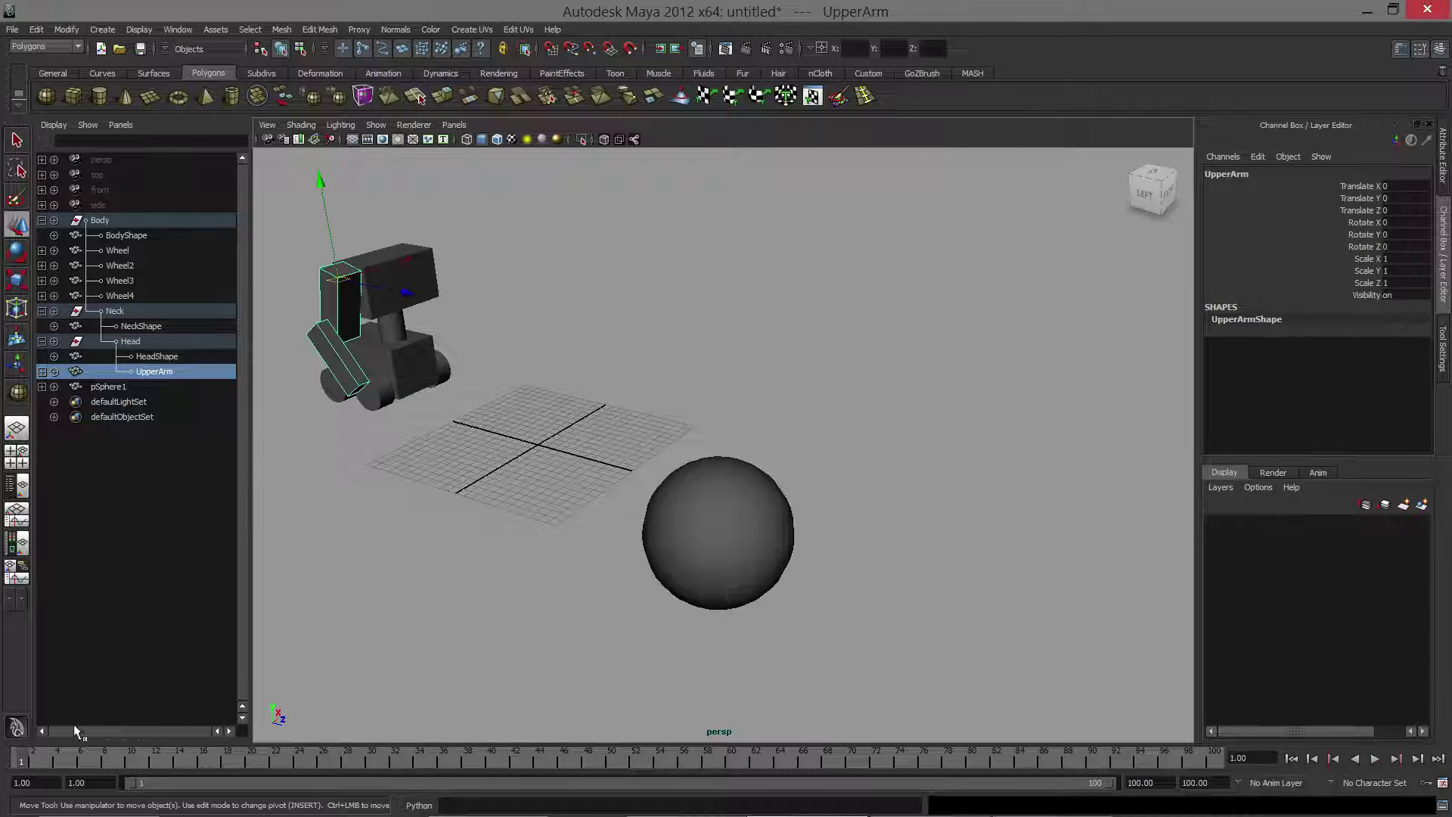
# Set a rotation key on the upper arm at frame 1, undoing any trial move.
pyautogui.keyDown('alt'); pyautogui.moveTo(468, 475); pyautogui.dragTo(571, 484, button='middle'); pyautogui.keyUp('alt')
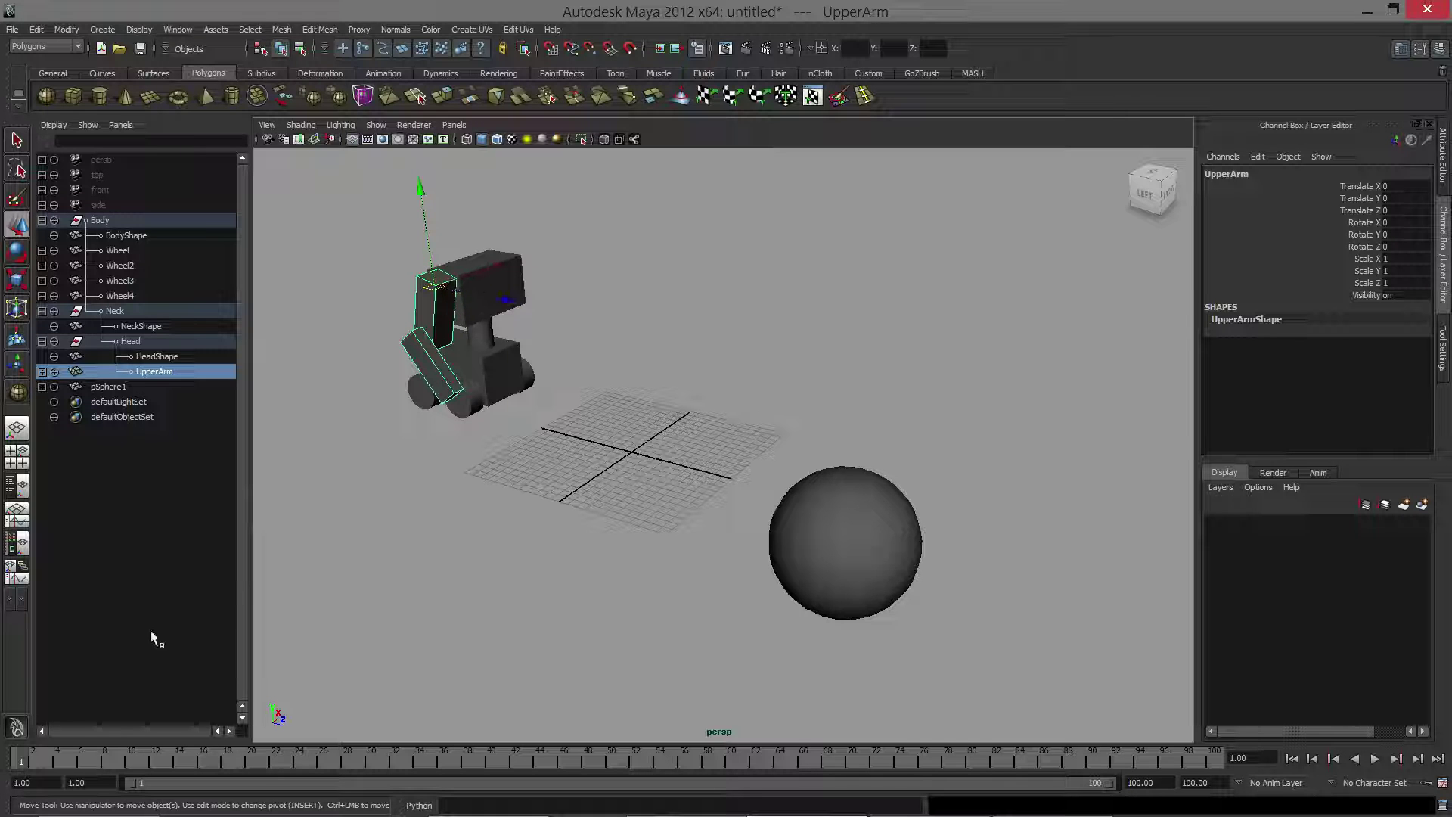
pyautogui.moveTo(56, 754); pyautogui.dragTo(21, 761)
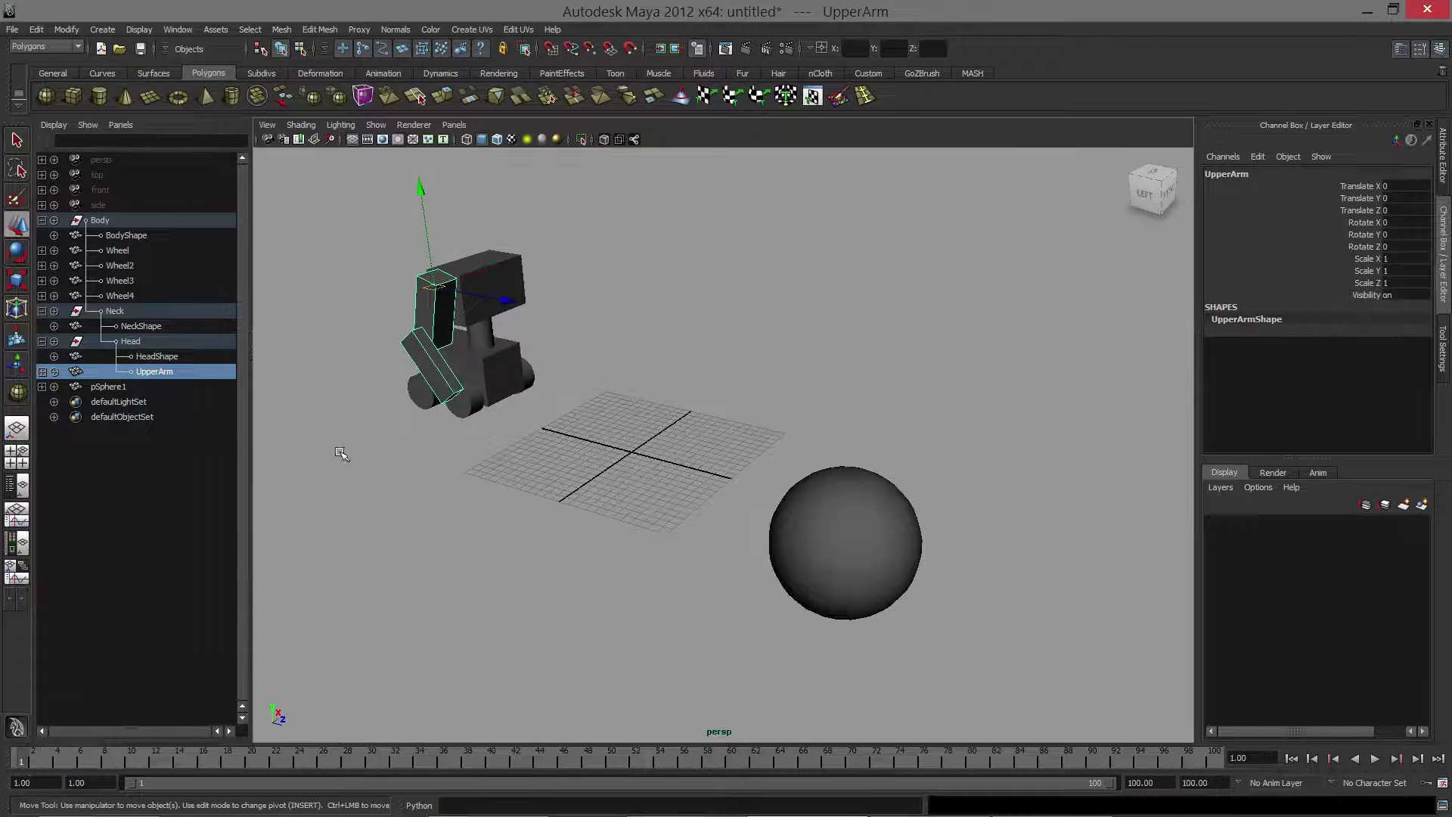
pyautogui.moveTo(504, 302); pyautogui.dragTo(479, 324)
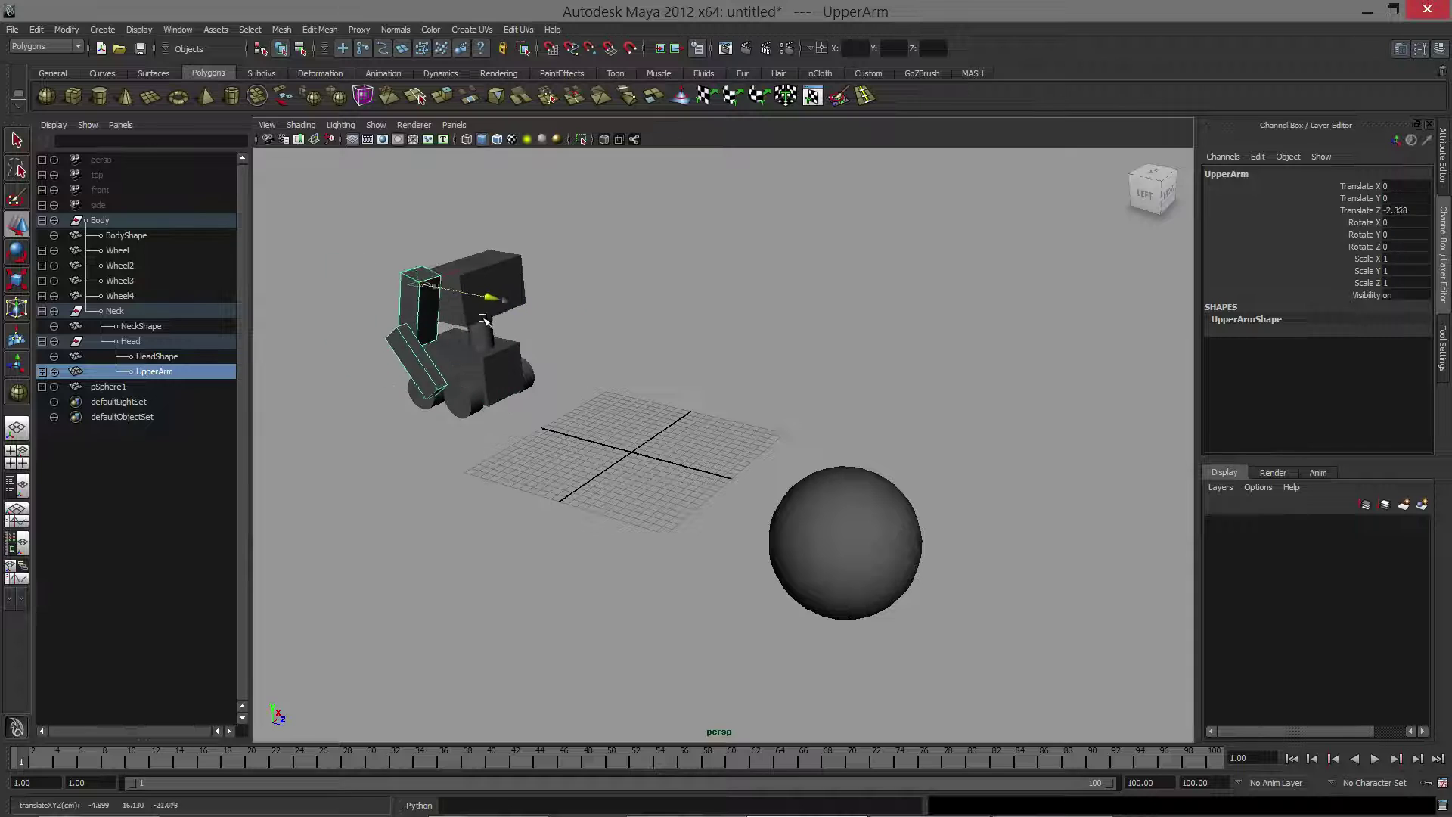
pyautogui.hotkey('ctrl', 'z')
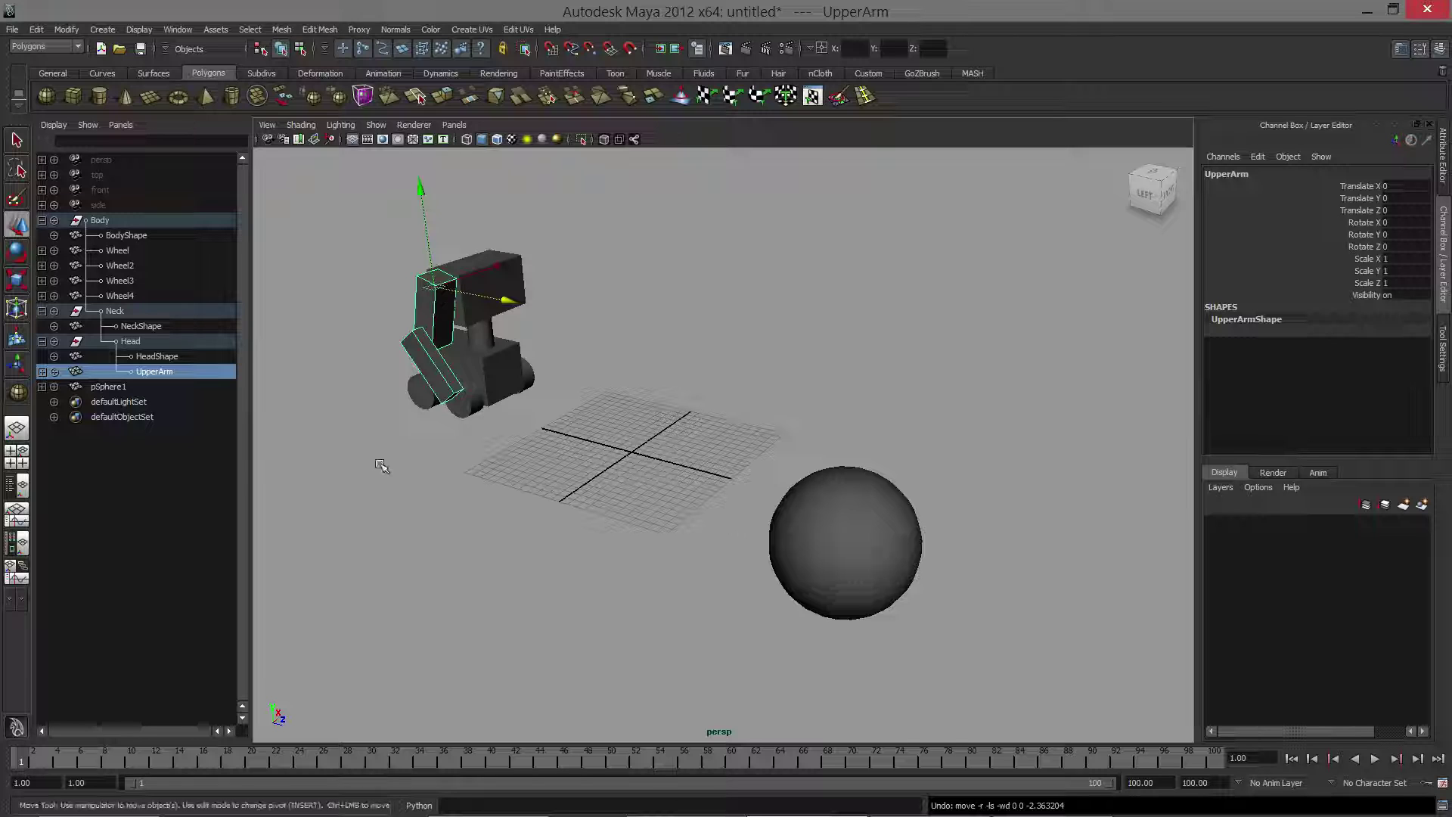
pyautogui.press('e')
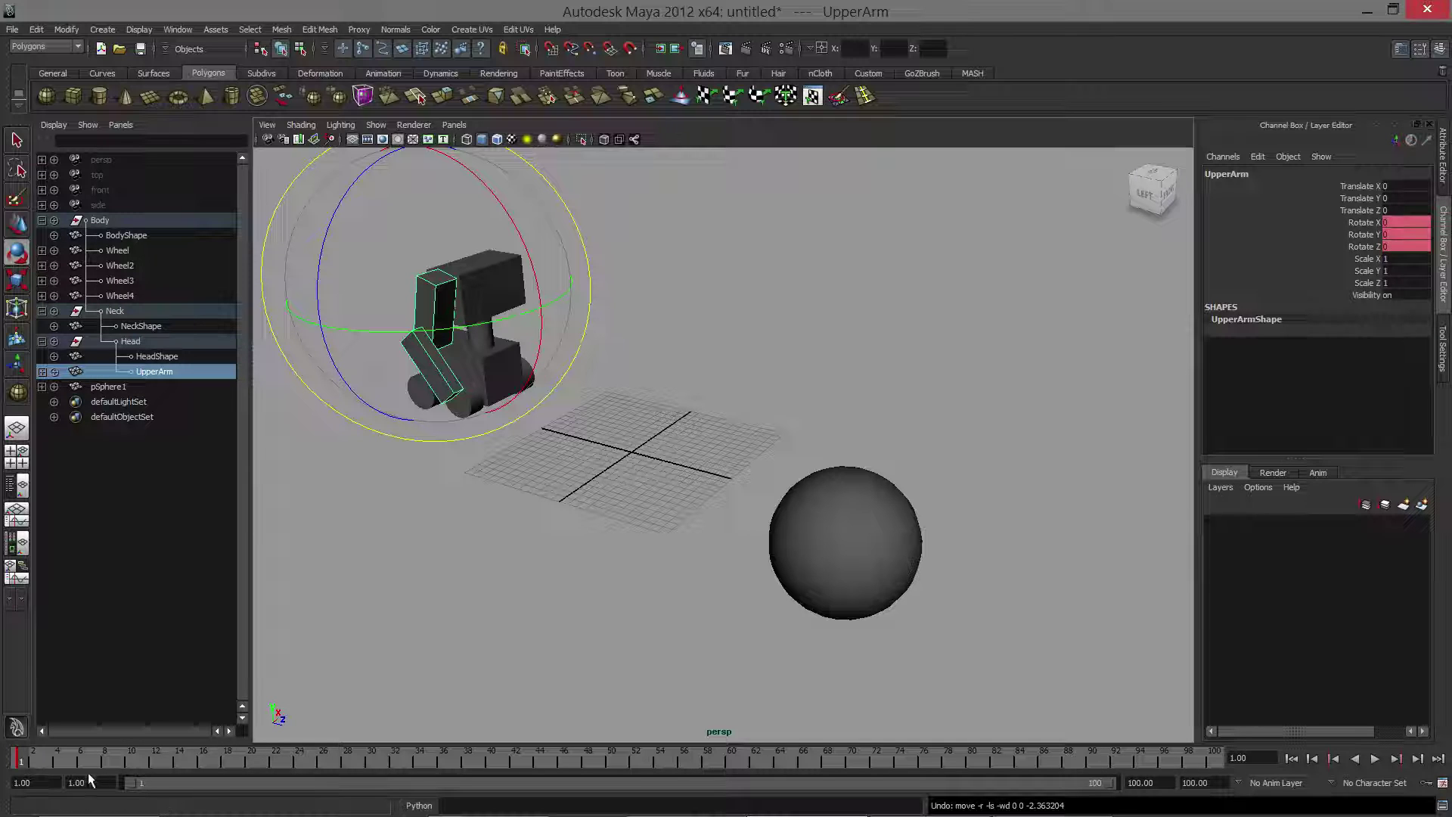
# Rotate the upper arm to about 54° on X at frame 43 and raise it further at frame 50.
pyautogui.moveTo(43, 758); pyautogui.dragTo(525, 757)
pyautogui.moveTo(822, 402)
pyautogui.keyDown('alt'); pyautogui.mouseDown()
pyautogui.moveTo(848, 473)
pyautogui.moveTo(829, 420)
pyautogui.mouseUp(); pyautogui.keyUp('alt')
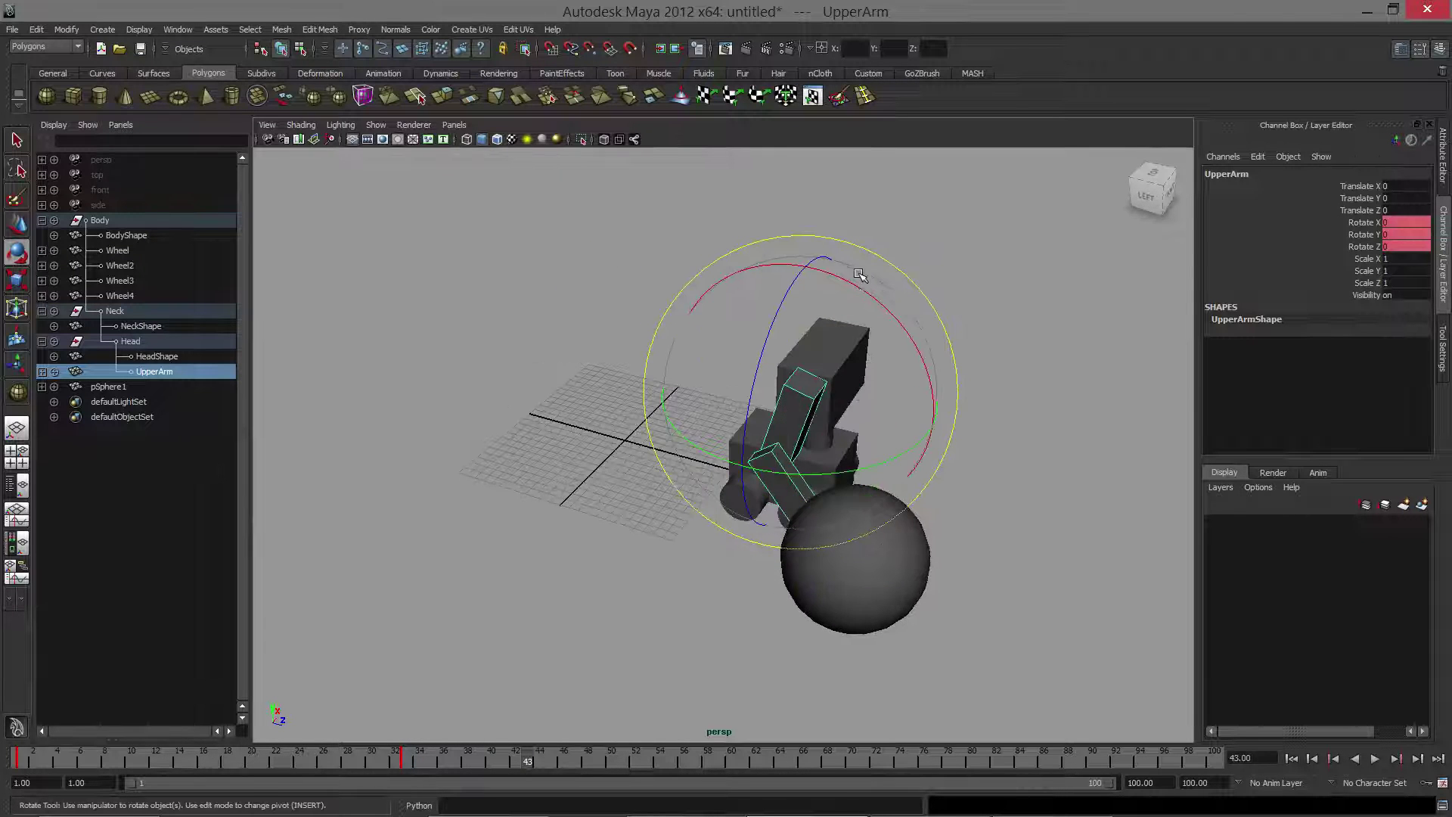
pyautogui.moveTo(859, 274); pyautogui.dragTo(988, 382)
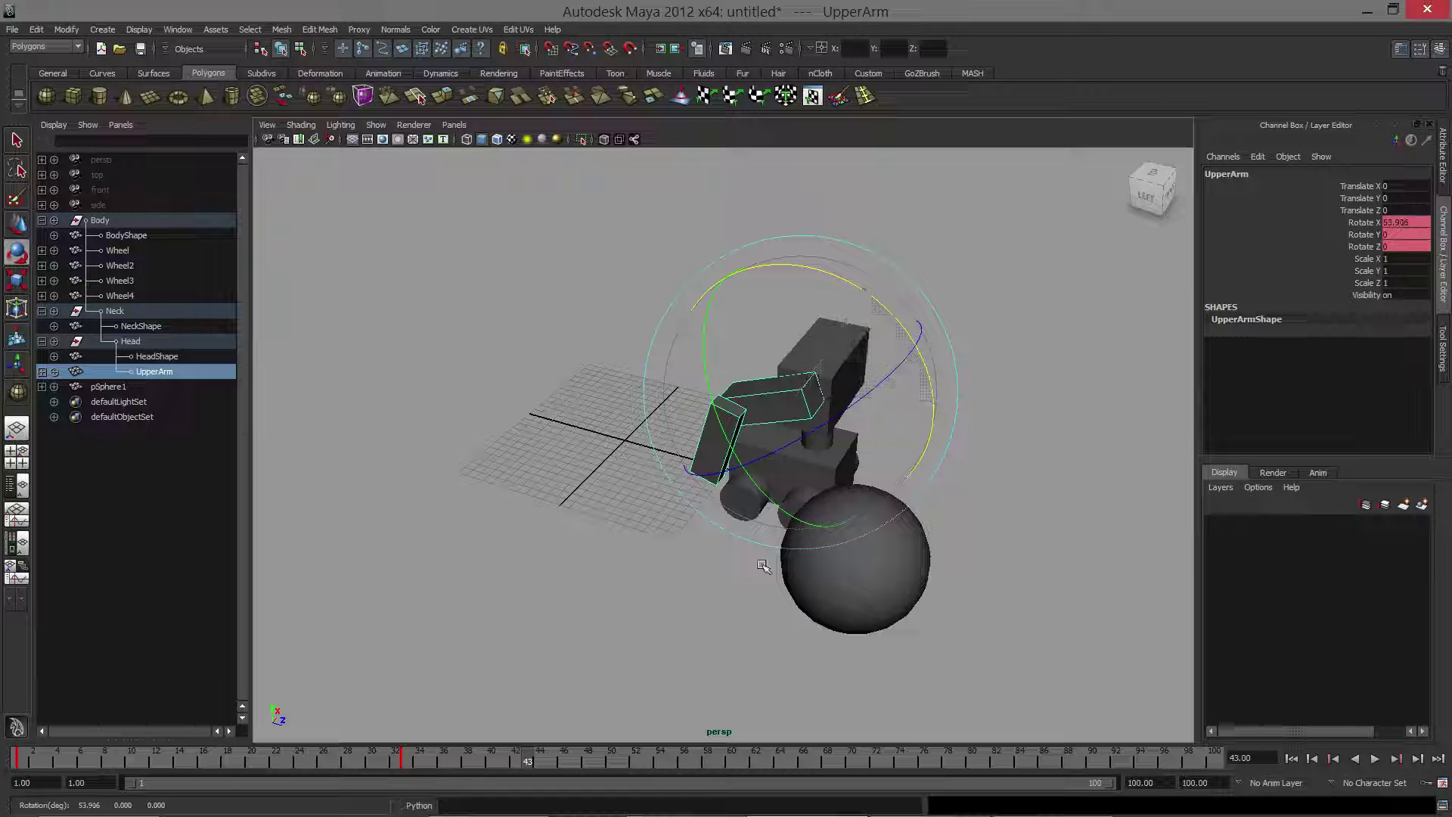
pyautogui.moveTo(529, 758); pyautogui.dragTo(611, 760)
pyautogui.moveTo(907, 313); pyautogui.dragTo(953, 427)
pyautogui.click(617, 399)
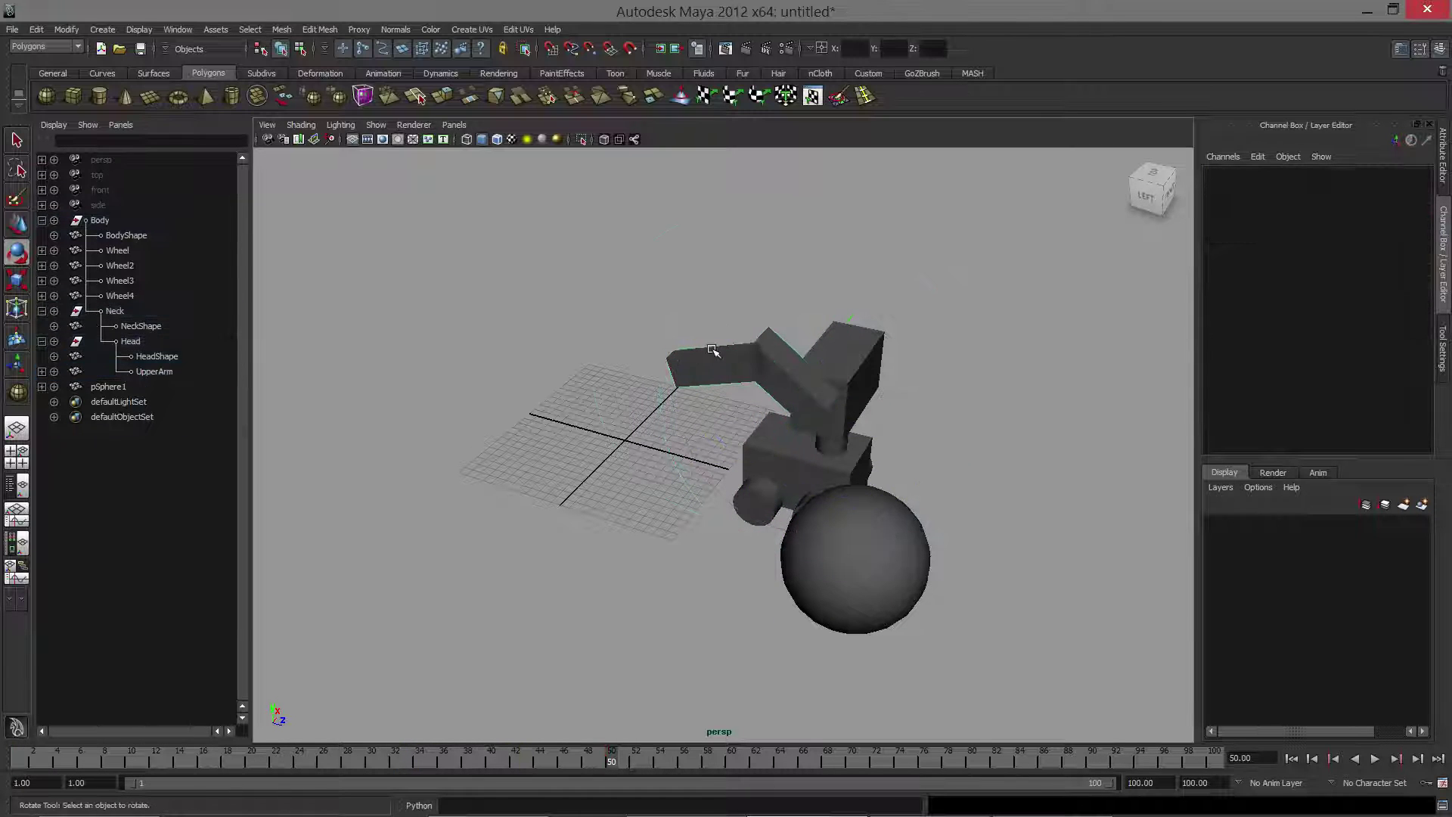
# Key the lower arm's rotation at frame 55 and rotate it to about 70° on X.
pyautogui.click(724, 371)
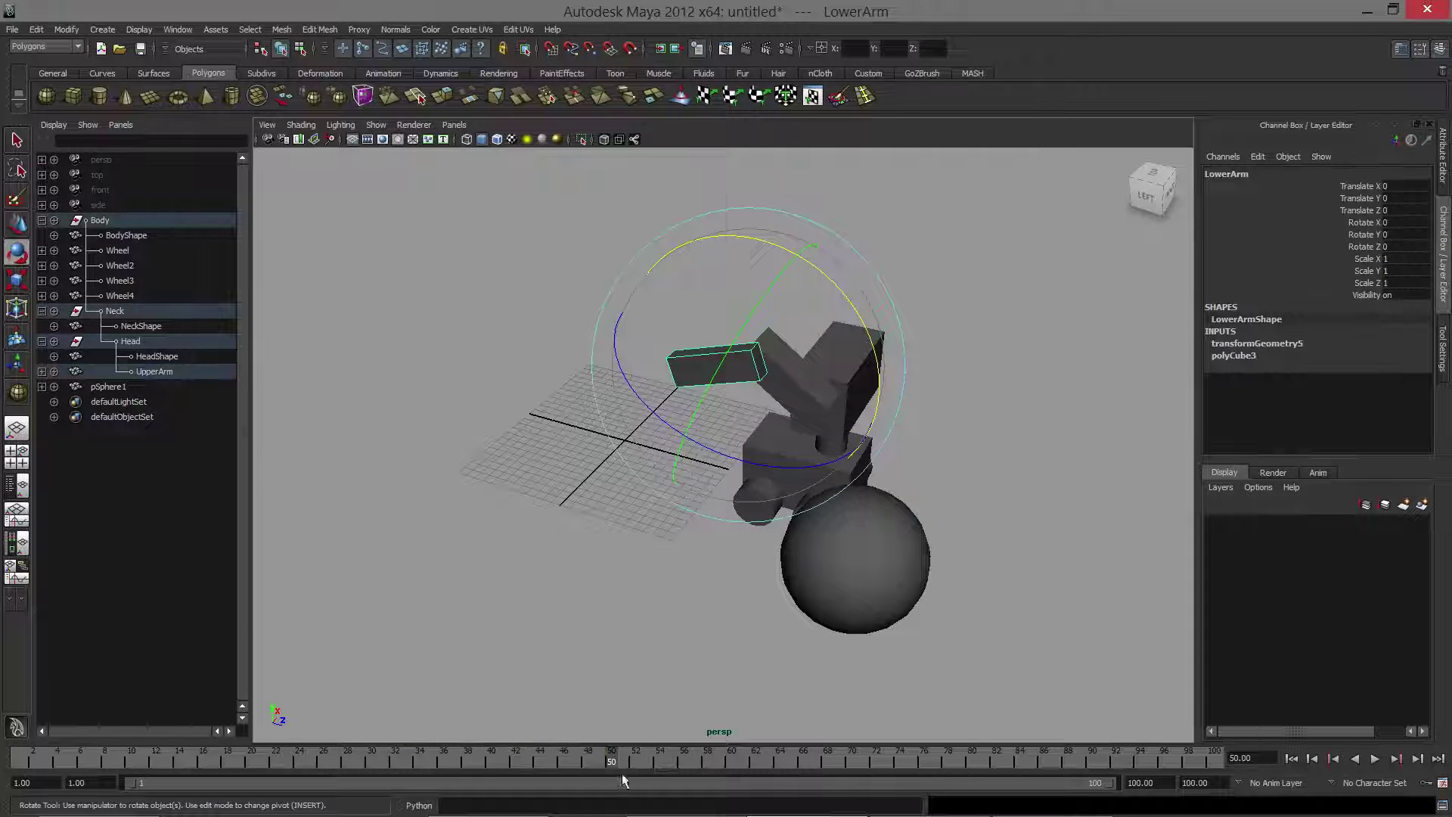
pyautogui.moveTo(619, 762); pyautogui.dragTo(673, 764)
pyautogui.hotkey('shift', 'e')
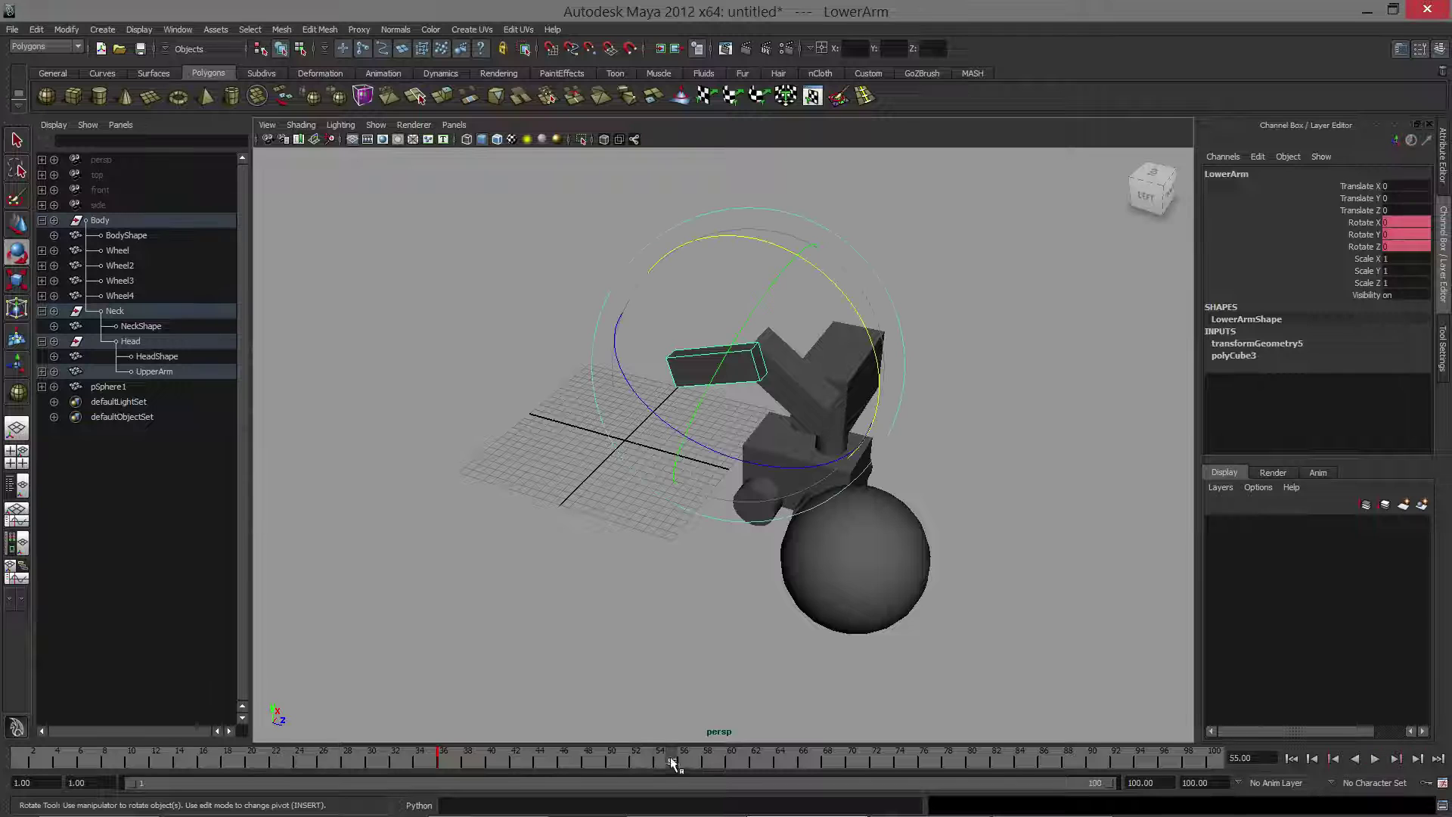
pyautogui.moveTo(833, 286); pyautogui.dragTo(886, 445)
# Play and scrub the animation around frames 47 to 55 to check the lower arm's motion.
pyautogui.hotkey('alt', 'v')
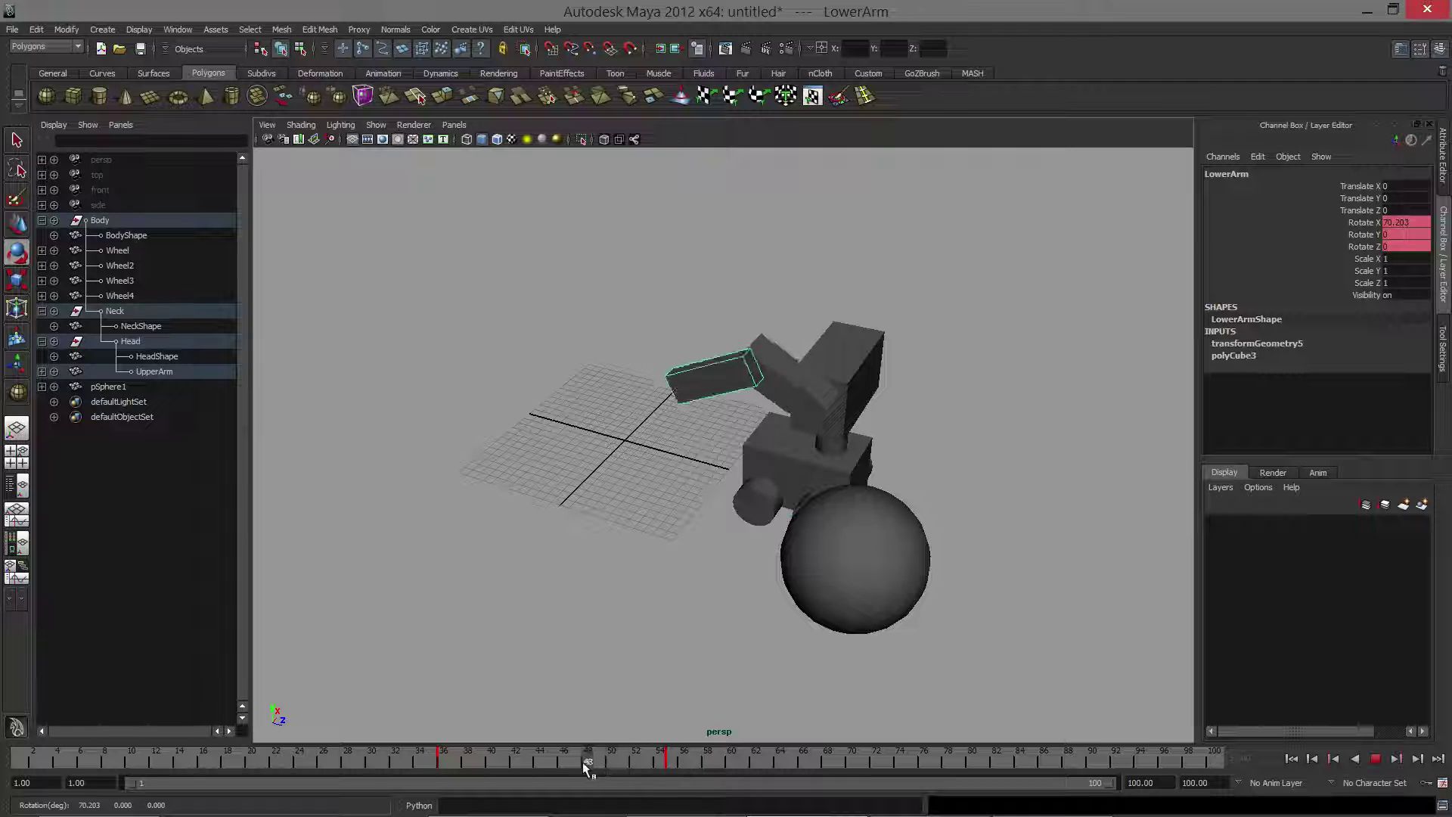
pyautogui.moveTo(572, 760)
pyautogui.mouseDown()
pyautogui.moveTo(596, 760)
pyautogui.moveTo(578, 760)
pyautogui.mouseUp()
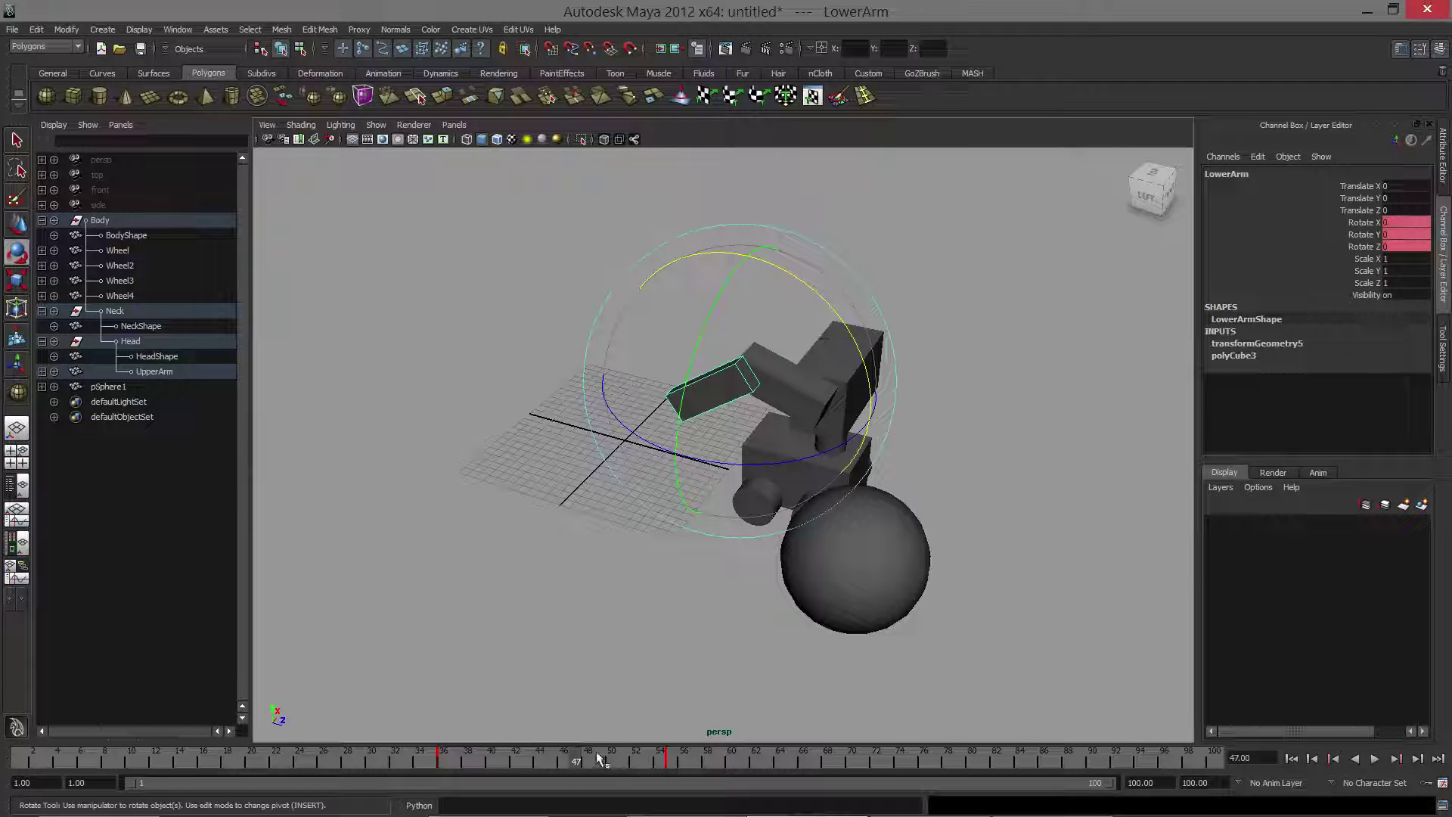
pyautogui.hotkey('alt', 'v')
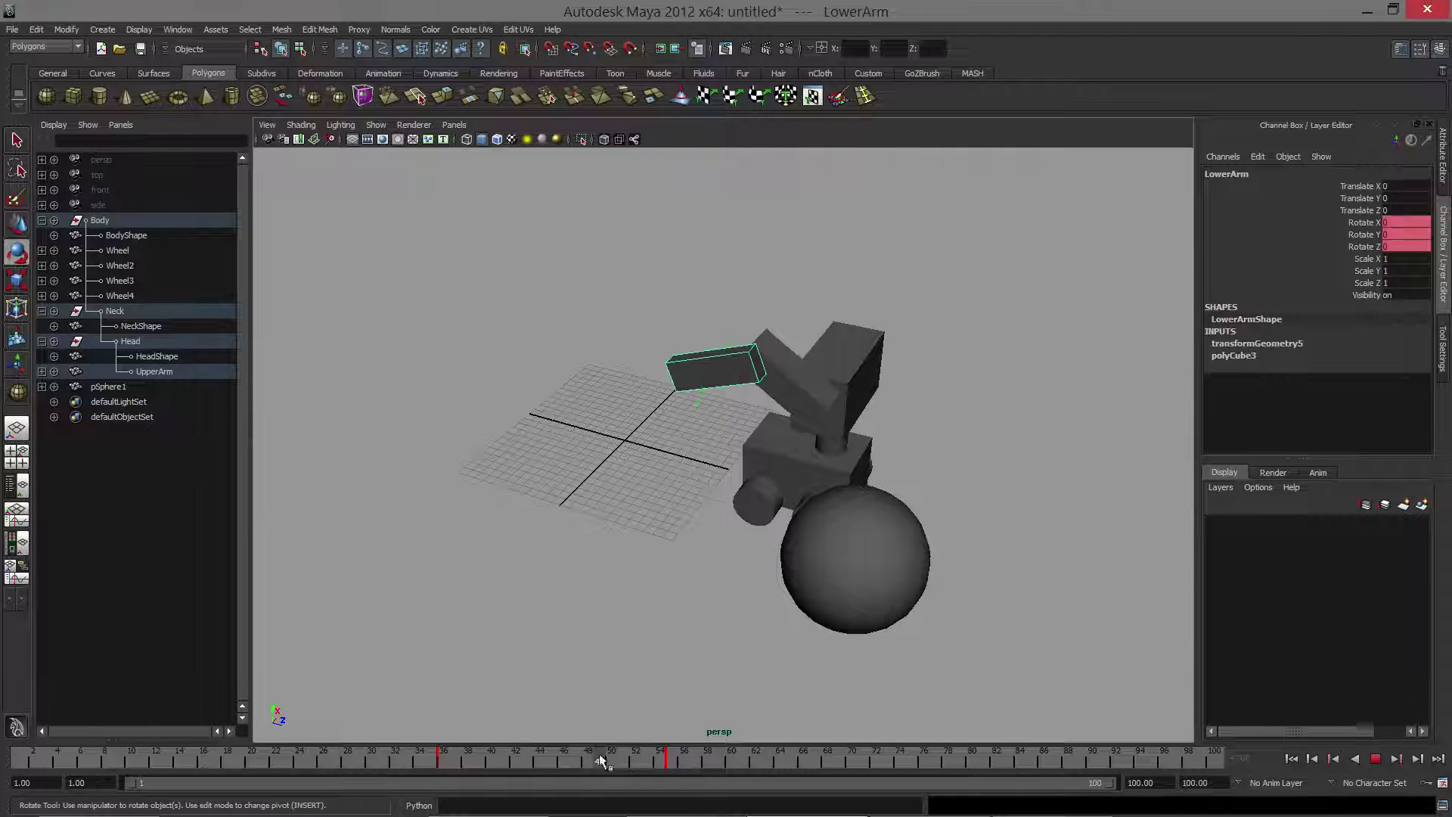
pyautogui.click(599, 759)
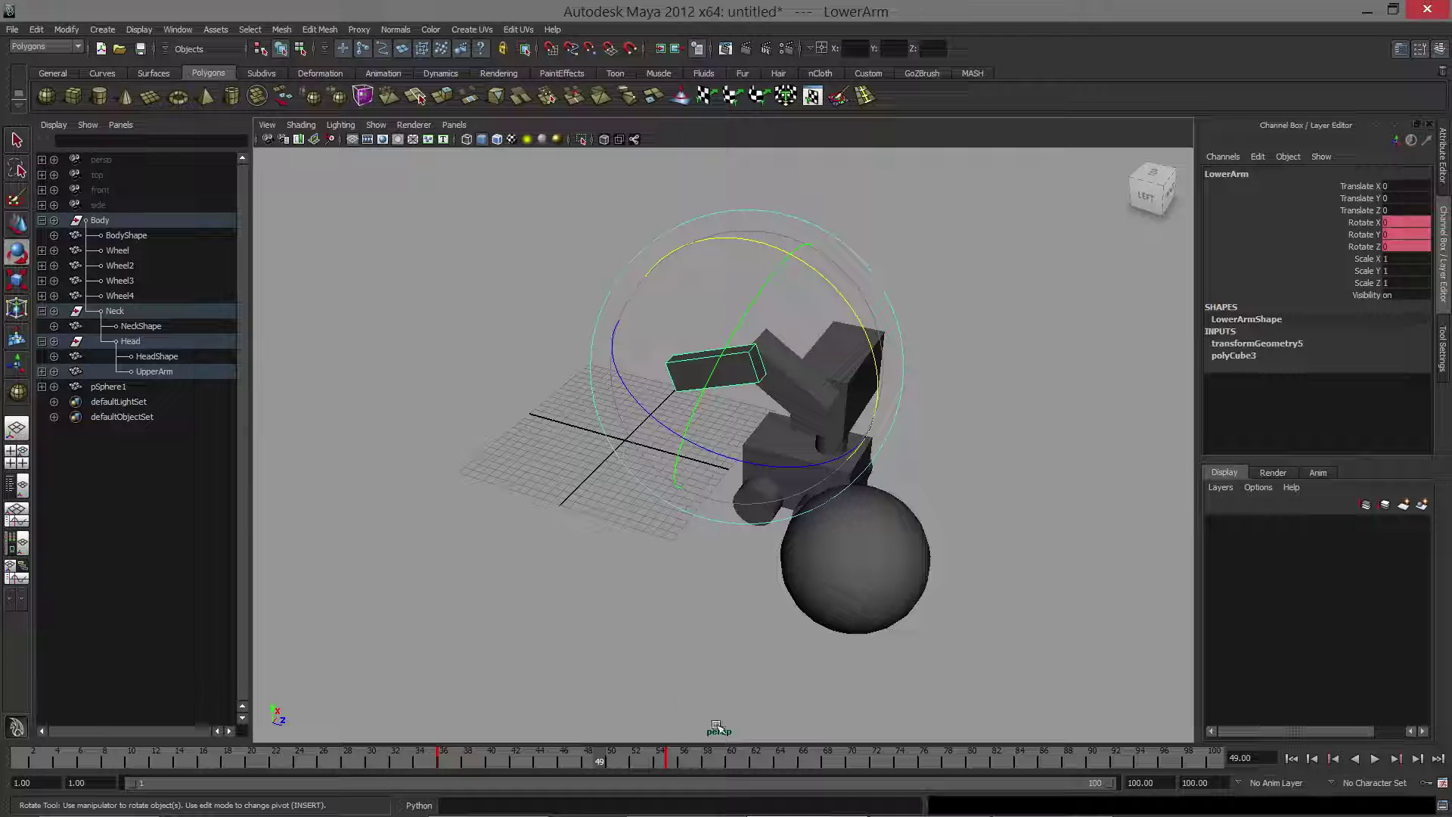
pyautogui.hotkey('alt', 'v')
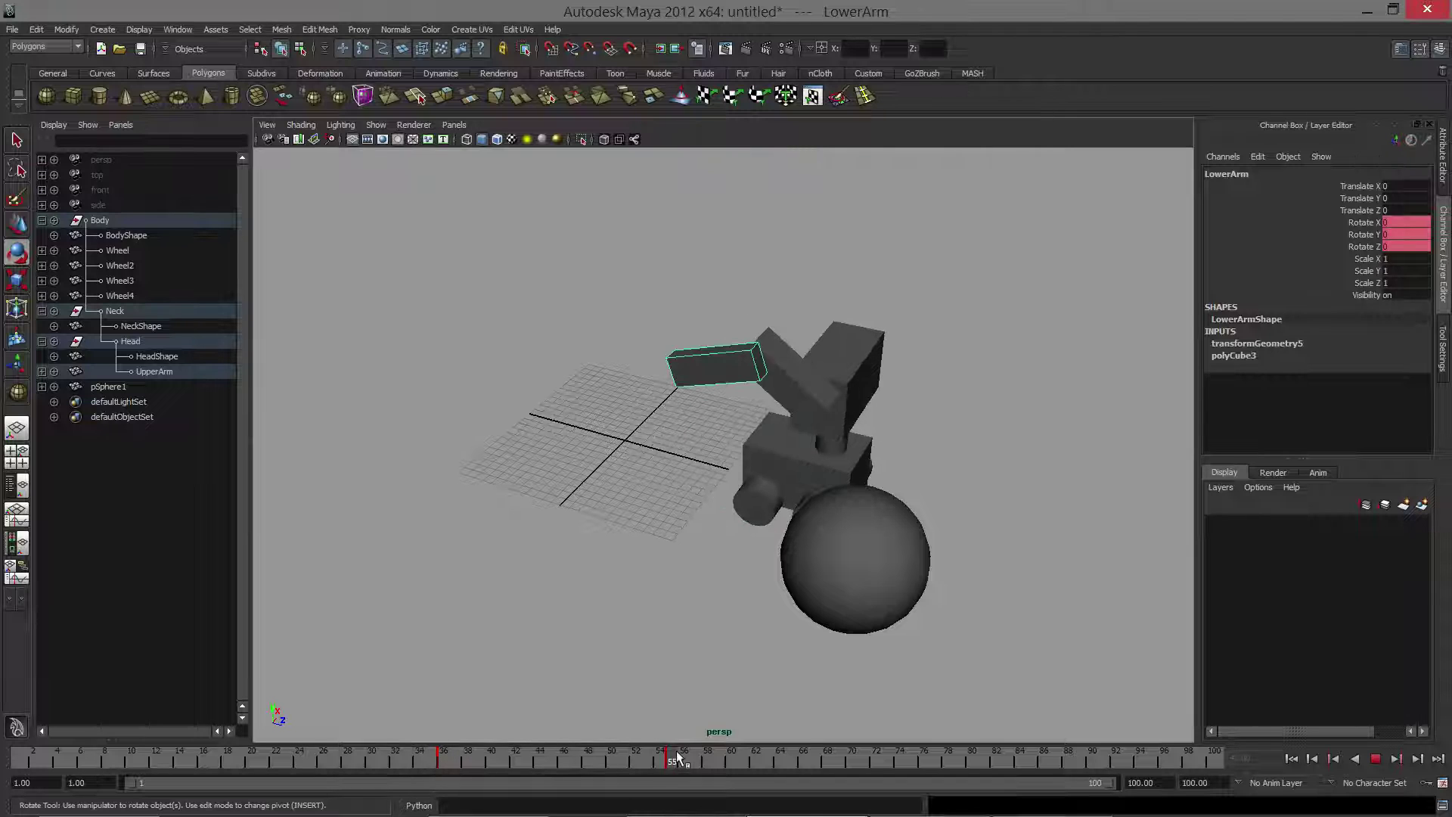
pyautogui.hotkey('alt', 'v')
# Move the lower arm's rotation key at frame 55 to frame 49, undoing unwanted timeline changes.
pyautogui.moveTo(741, 760)
pyautogui.keyDown('shift'); pyautogui.mouseDown()
pyautogui.moveTo(616, 763)
pyautogui.moveTo(761, 759)
pyautogui.moveTo(733, 759)
pyautogui.mouseUp(); pyautogui.keyUp('shift')
pyautogui.click(554, 762)
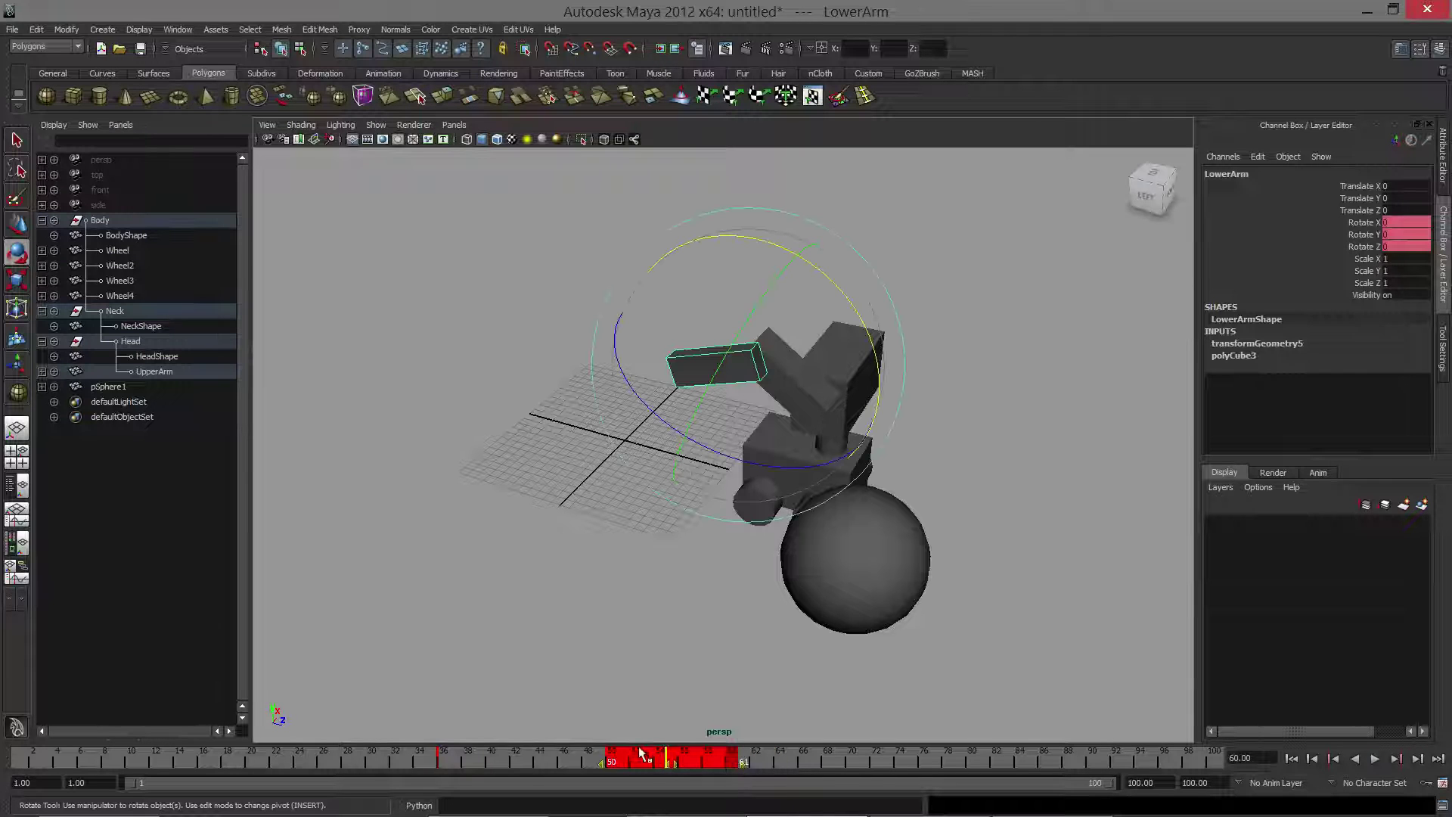
pyautogui.keyDown('shift'); pyautogui.moveTo(371, 760); pyautogui.dragTo(783, 760); pyautogui.keyUp('shift')
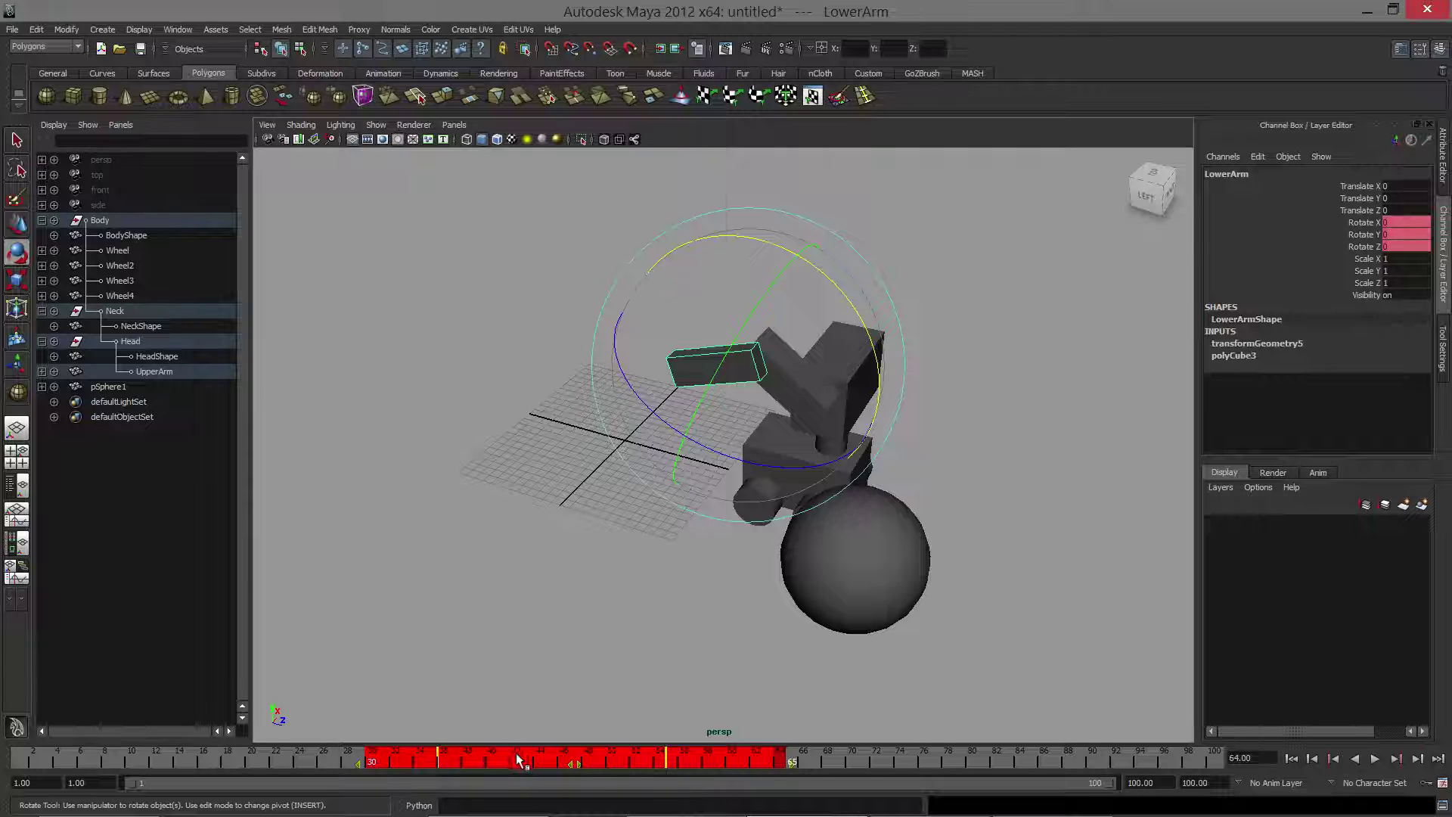
pyautogui.click(550, 760)
pyautogui.keyDown('shift'); pyautogui.moveTo(428, 760); pyautogui.dragTo(737, 760); pyautogui.keyUp('shift')
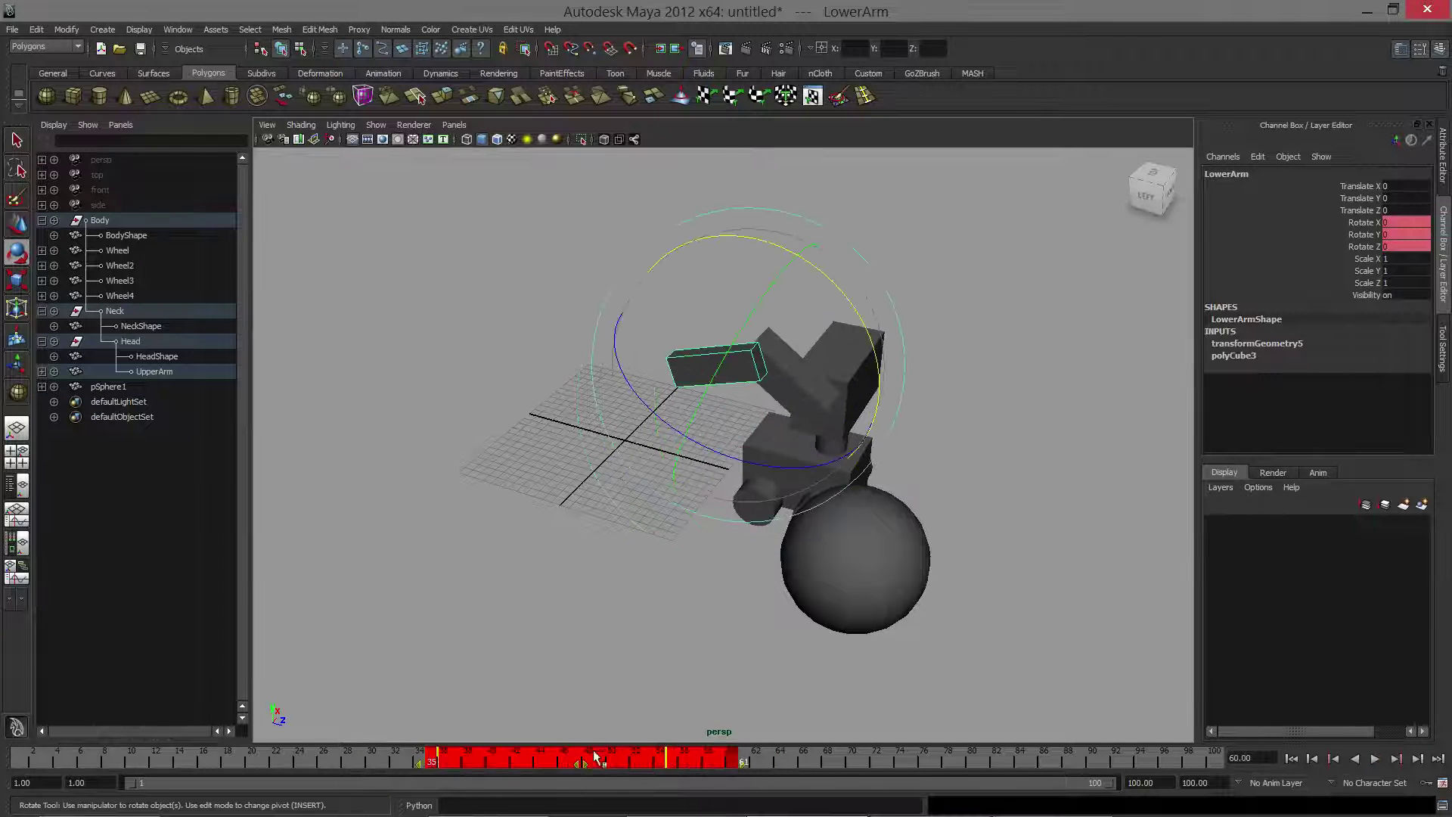
pyautogui.moveTo(579, 763)
pyautogui.mouseDown()
pyautogui.moveTo(597, 763)
pyautogui.moveTo(538, 763)
pyautogui.moveTo(735, 762)
pyautogui.moveTo(593, 761)
pyautogui.mouseUp()
pyautogui.hotkey('ctrl', 'z')
pyautogui.hotkey('ctrl', 'z')
pyautogui.hotkey('ctrl', 'z')
pyautogui.hotkey('ctrl', 'z')
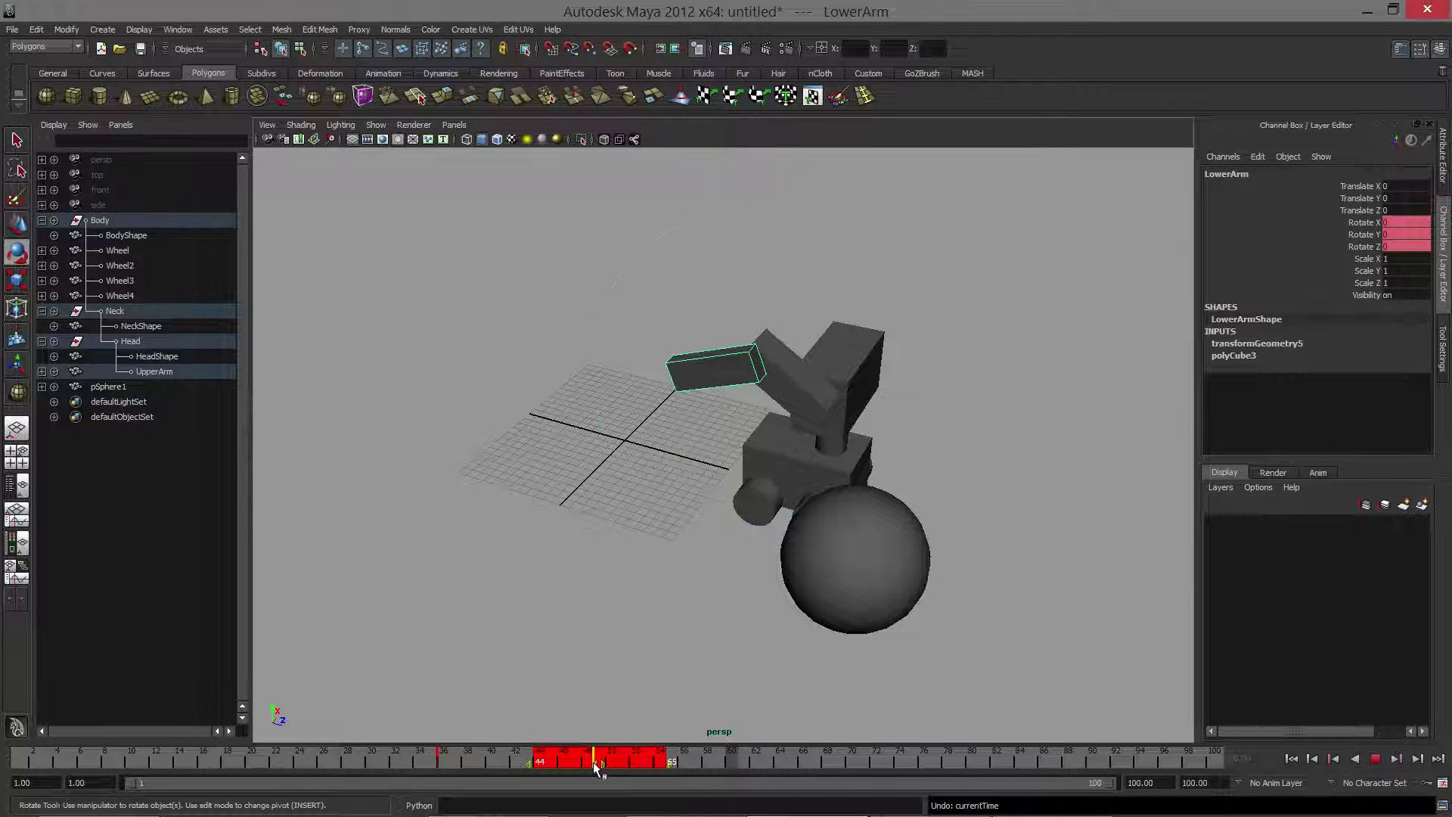
# At frame 49, rotate the lower arm to about 49° on X.
pyautogui.click(732, 760)
pyautogui.moveTo(386, 761); pyautogui.dragTo(598, 757)
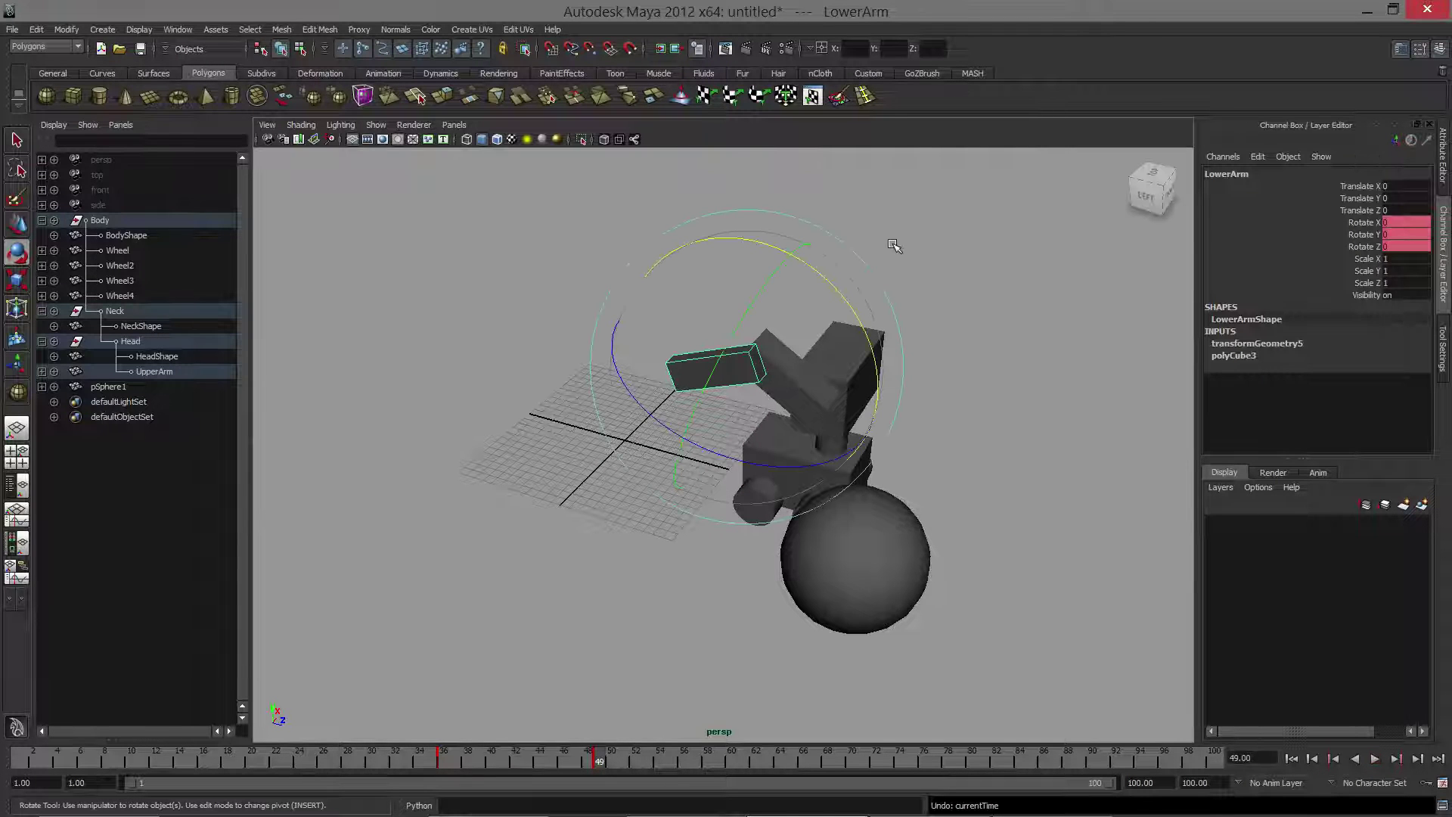
pyautogui.moveTo(837, 304); pyautogui.dragTo(824, 393)
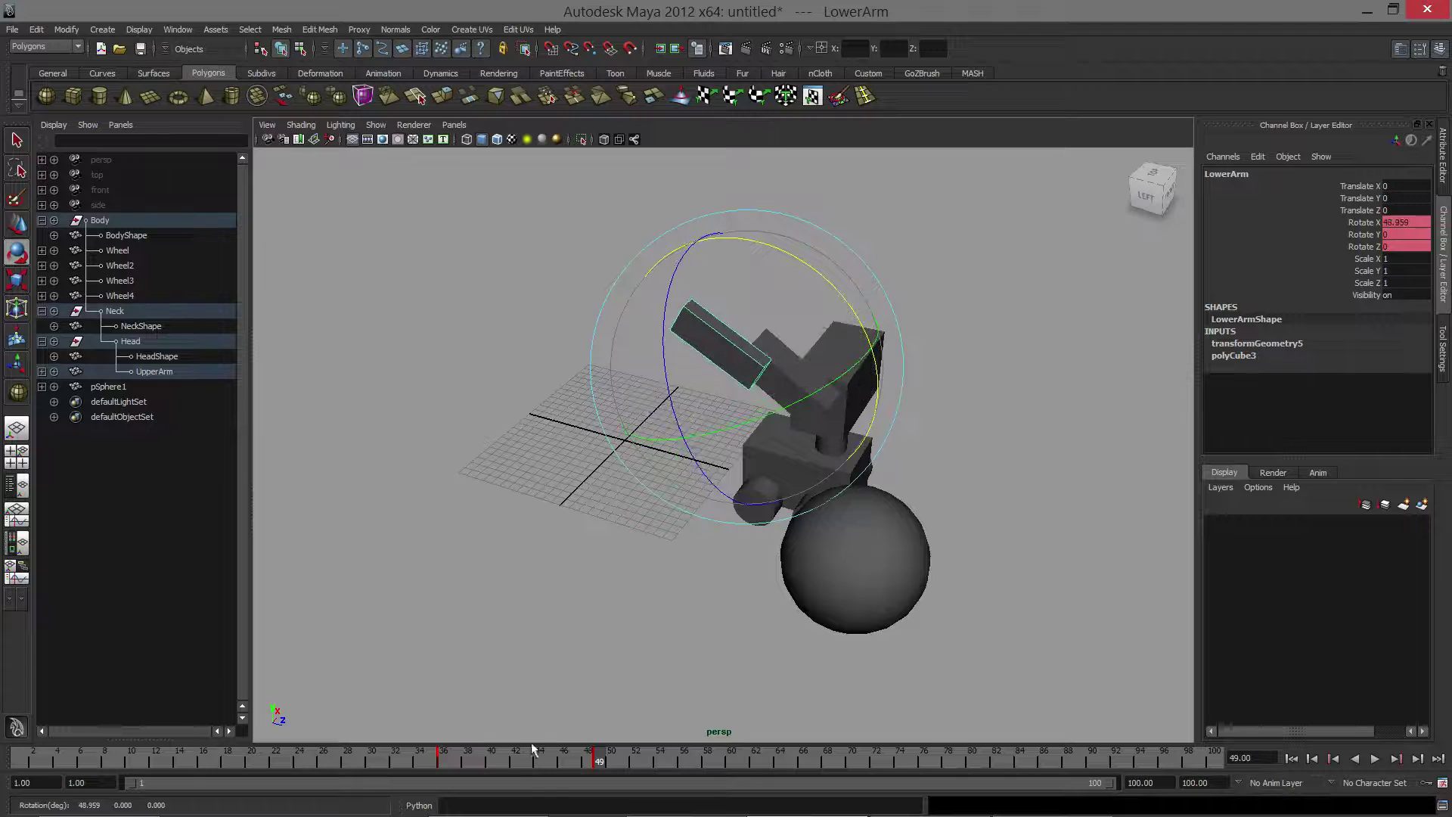
# At frame 59, rotate the upper arm on X so the arm swings down over the sphere.
pyautogui.moveTo(620, 756); pyautogui.dragTo(779, 756)
pyautogui.keyDown('alt'); pyautogui.moveTo(817, 507); pyautogui.dragTo(841, 420); pyautogui.keyUp('alt')
pyautogui.keyDown('alt'); pyautogui.moveTo(831, 423); pyautogui.dragTo(764, 487, button='middle'); pyautogui.keyUp('alt')
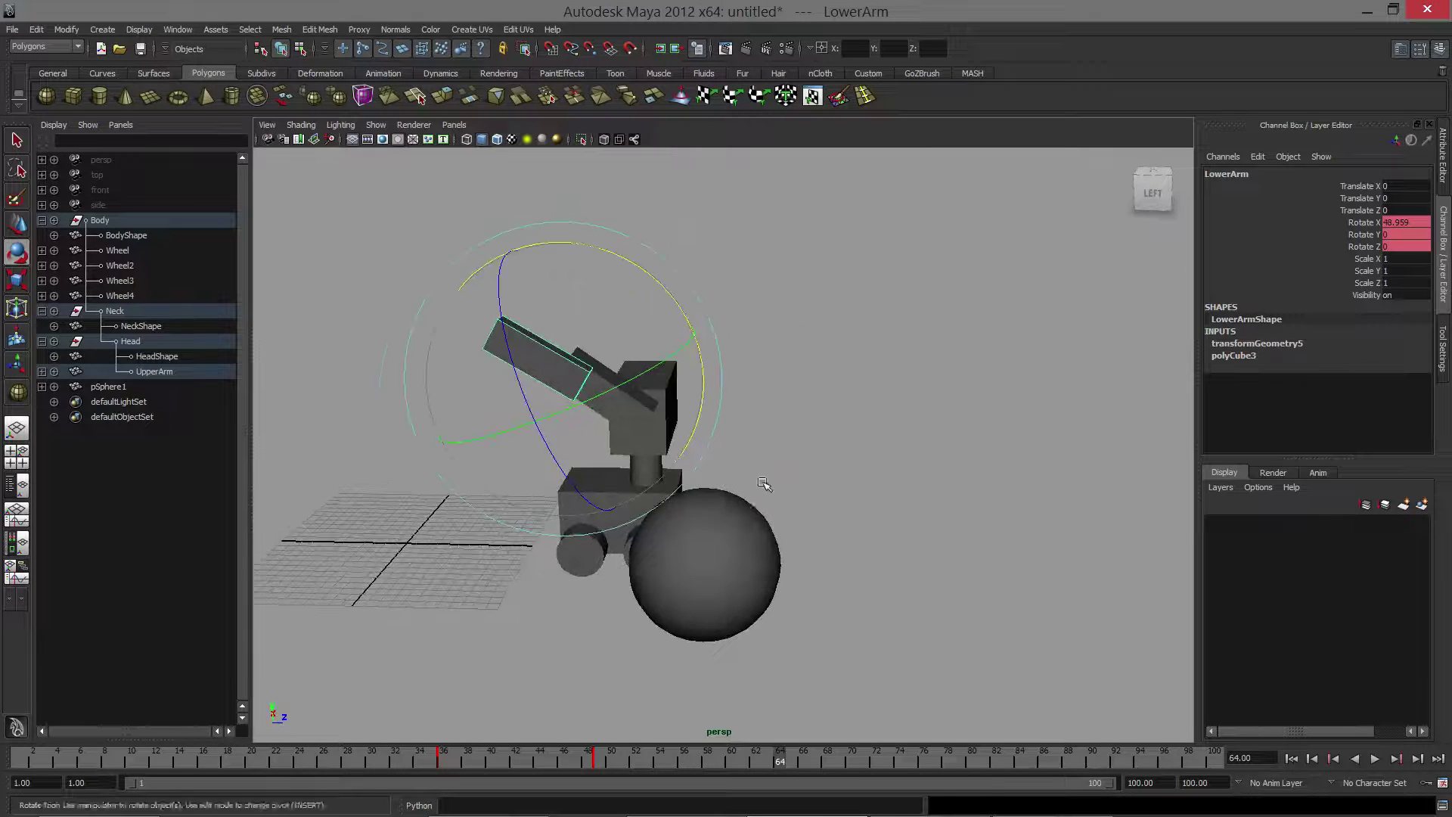
pyautogui.keyDown('alt'); pyautogui.moveTo(759, 416); pyautogui.dragTo(746, 438); pyautogui.keyUp('alt')
pyautogui.keyDown('alt'); pyautogui.moveTo(746, 439); pyautogui.dragTo(800, 463, button='middle'); pyautogui.keyUp('alt')
pyautogui.moveTo(741, 758); pyautogui.dragTo(620, 763)
pyautogui.moveTo(710, 766); pyautogui.dragTo(721, 763)
pyautogui.click(790, 368)
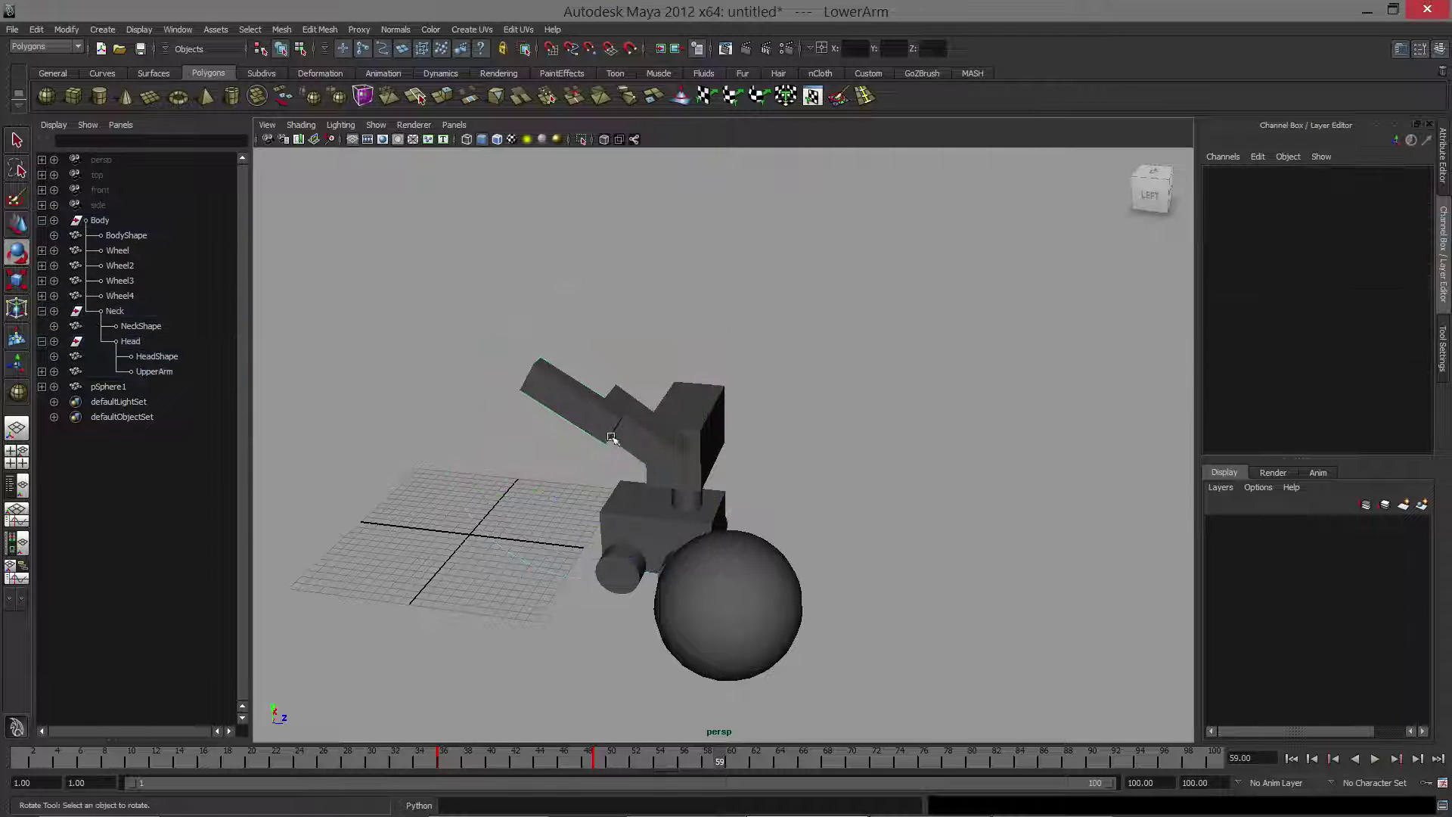
pyautogui.click(647, 436)
pyautogui.moveTo(790, 391); pyautogui.dragTo(786, 529)
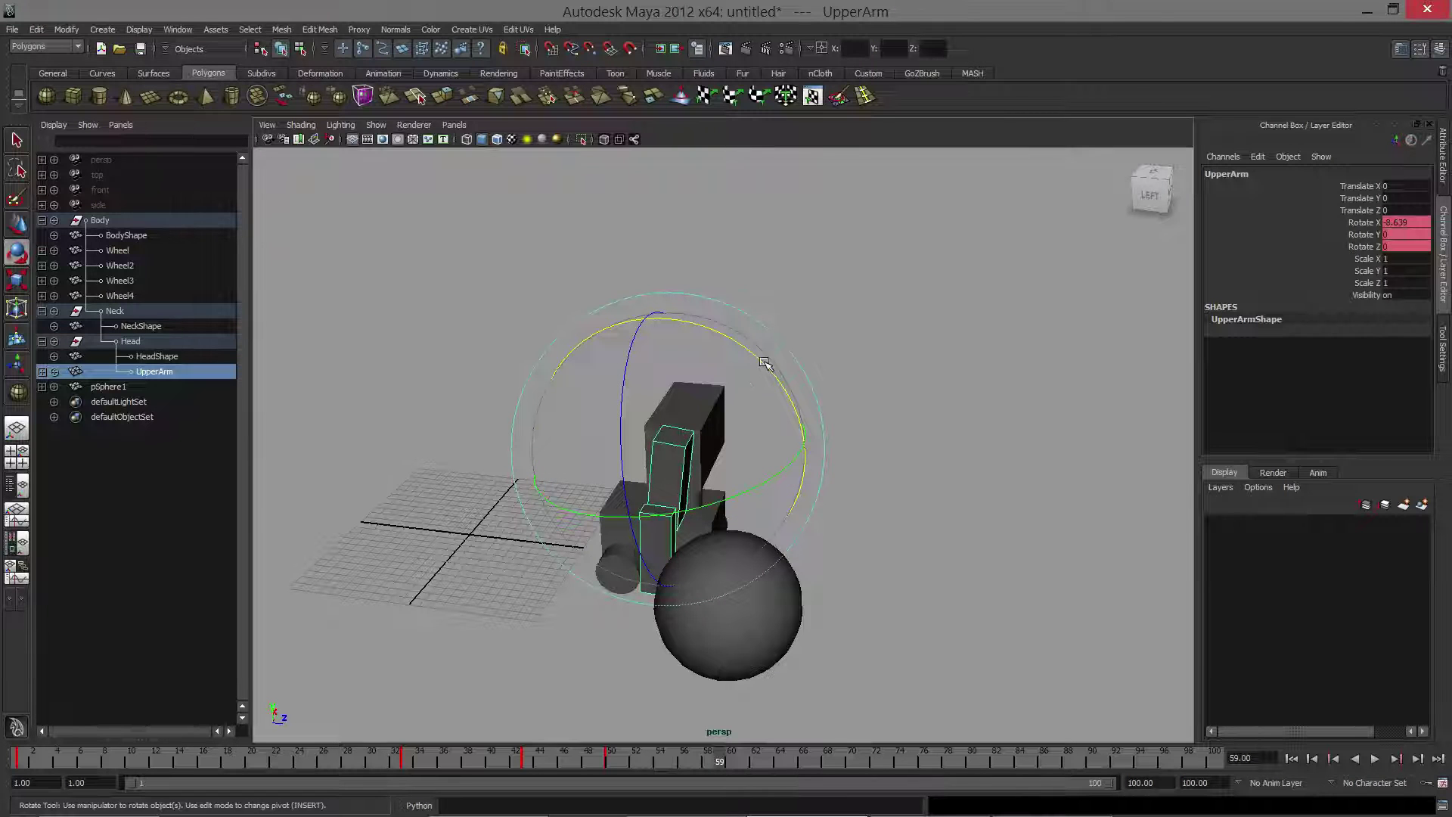
pyautogui.moveTo(762, 365); pyautogui.dragTo(602, 318)
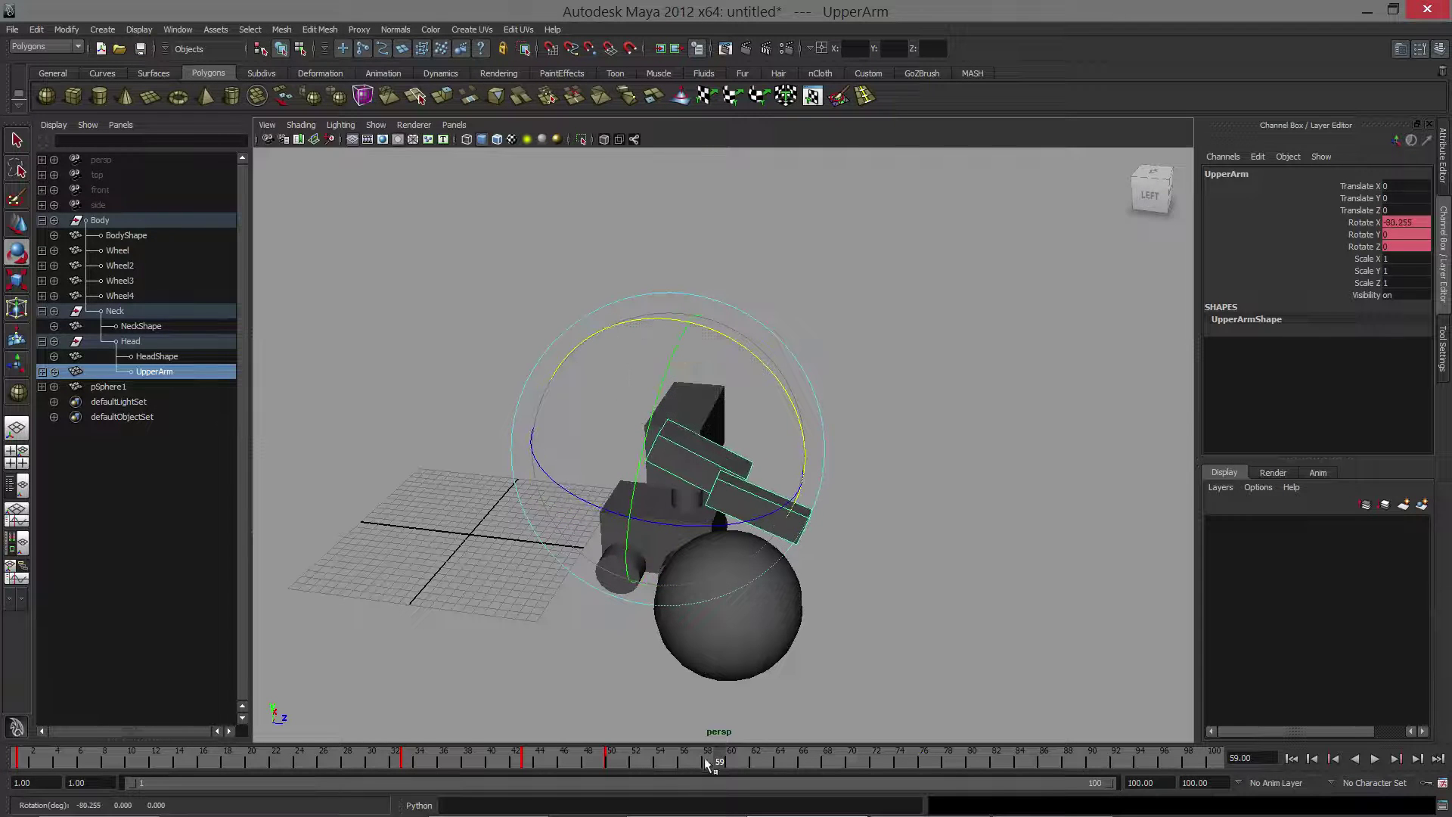
# At frame 59, rotate the lower arm to about -33° on X so it bends upward.
pyautogui.click(859, 501)
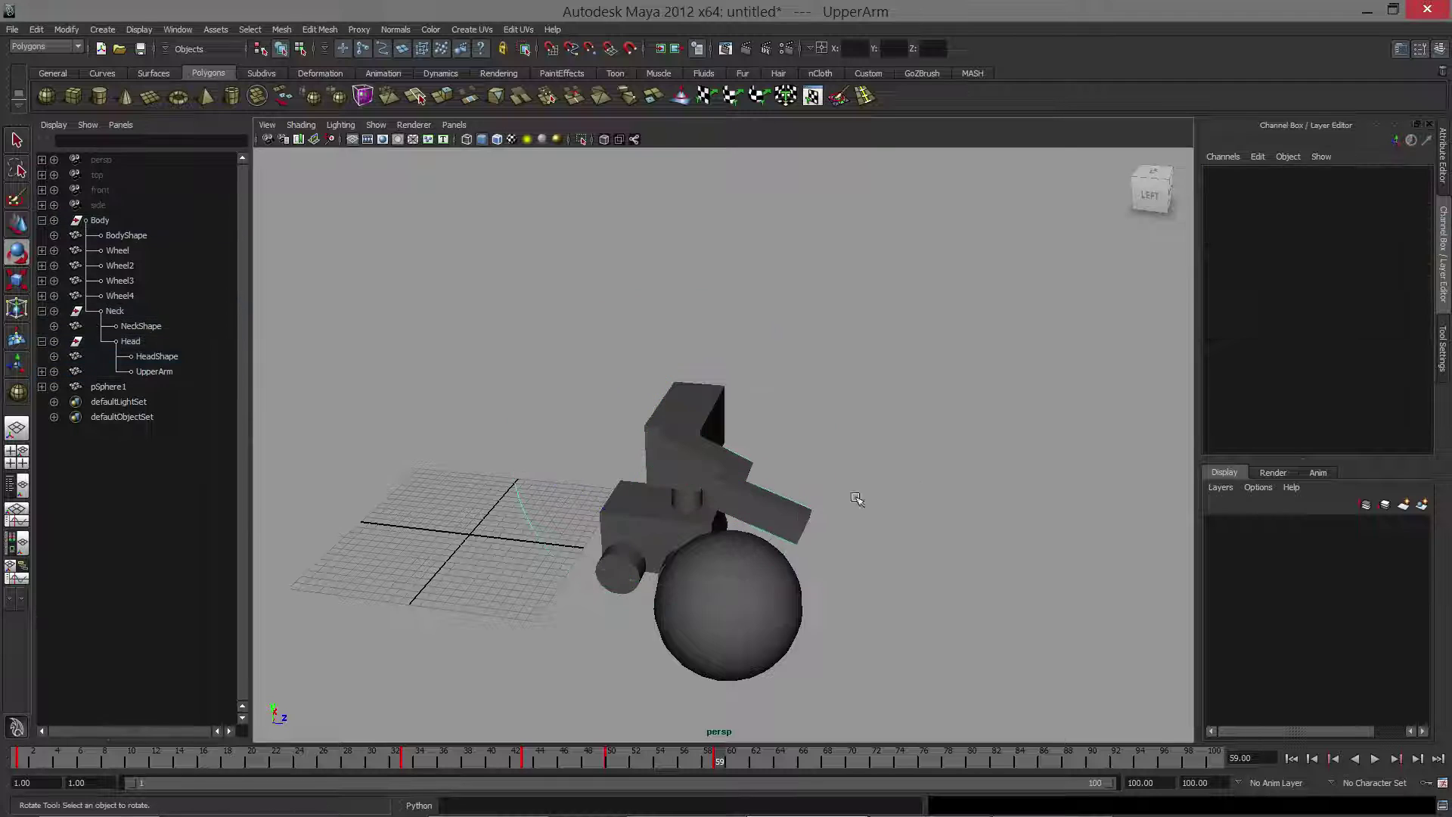
pyautogui.click(792, 514)
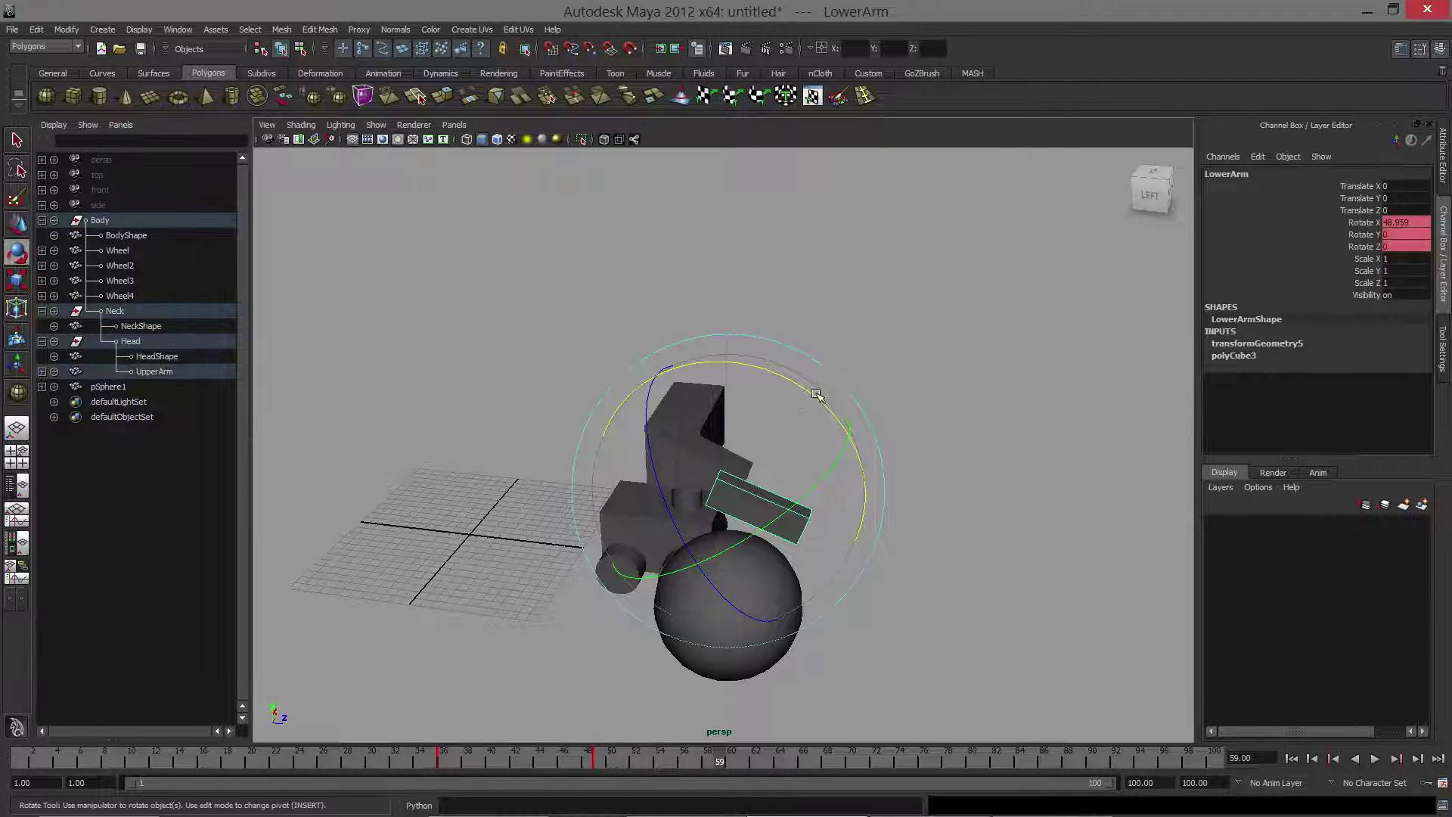
pyautogui.moveTo(812, 393); pyautogui.dragTo(628, 386)
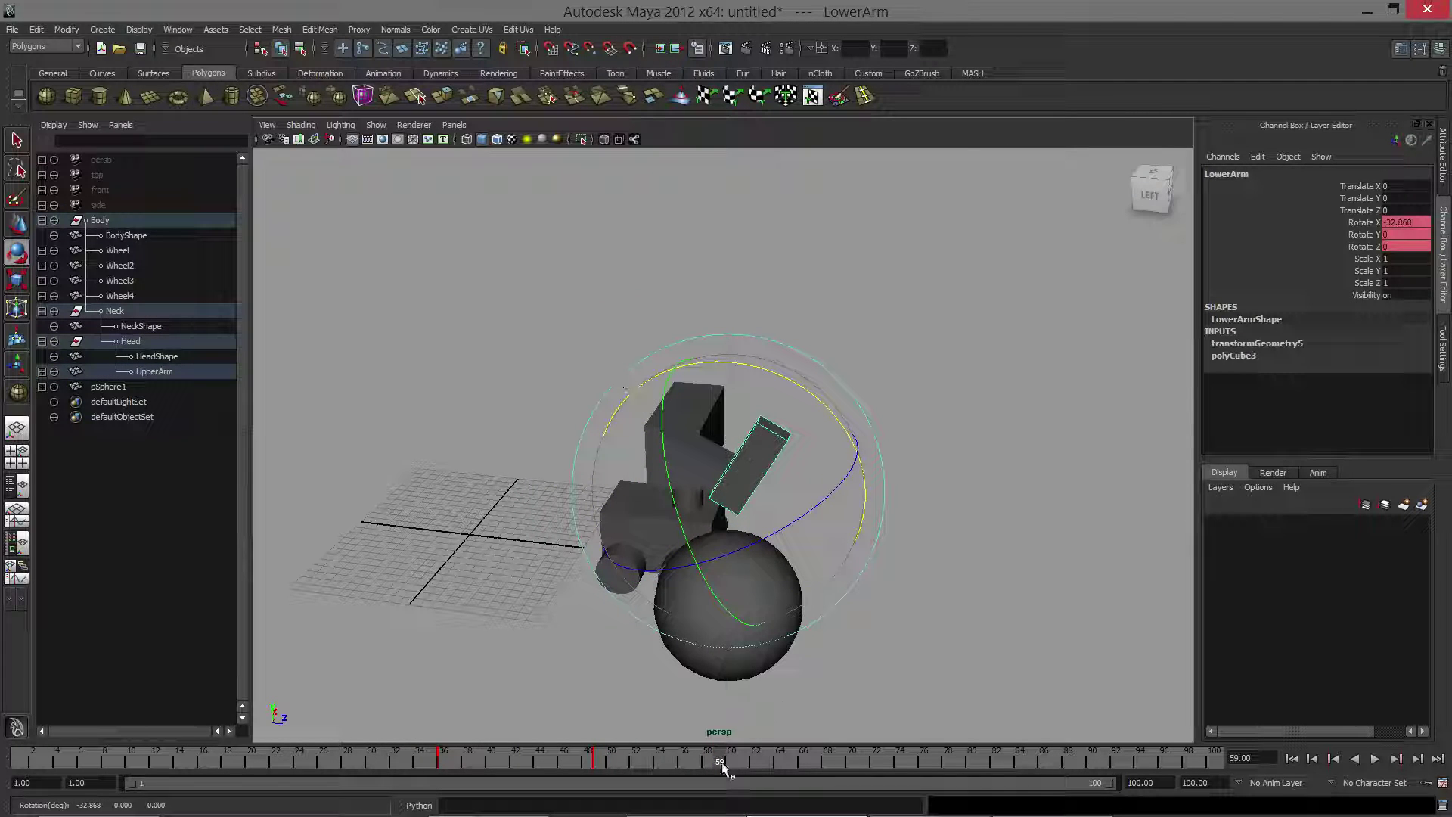
# Play the animation from frame 1 and review the robot's arm movement through the keyed poses.
pyautogui.moveTo(723, 758); pyautogui.dragTo(21, 756)
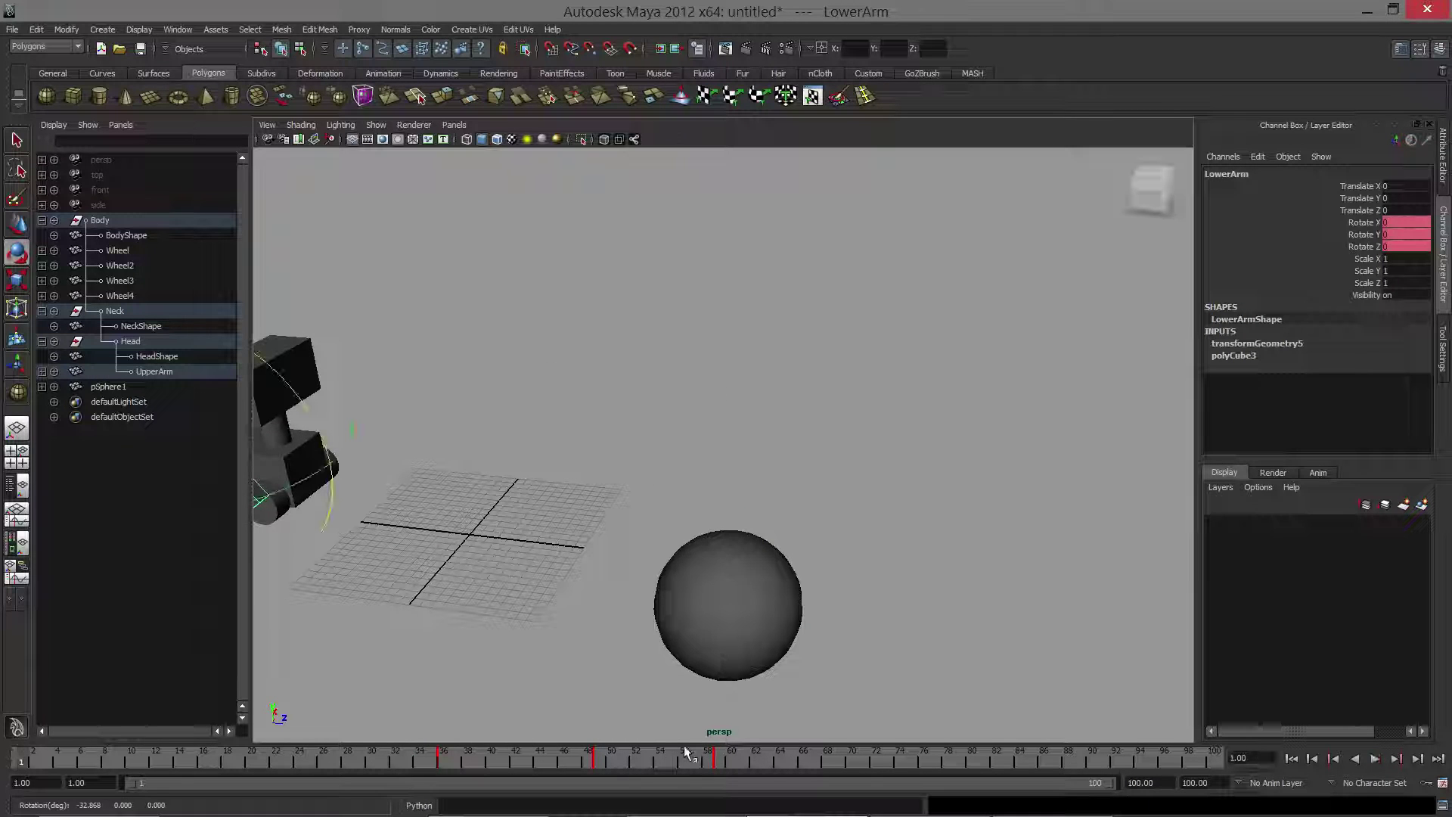
pyautogui.keyDown('alt'); pyautogui.moveTo(828, 534); pyautogui.dragTo(764, 420); pyautogui.keyUp('alt')
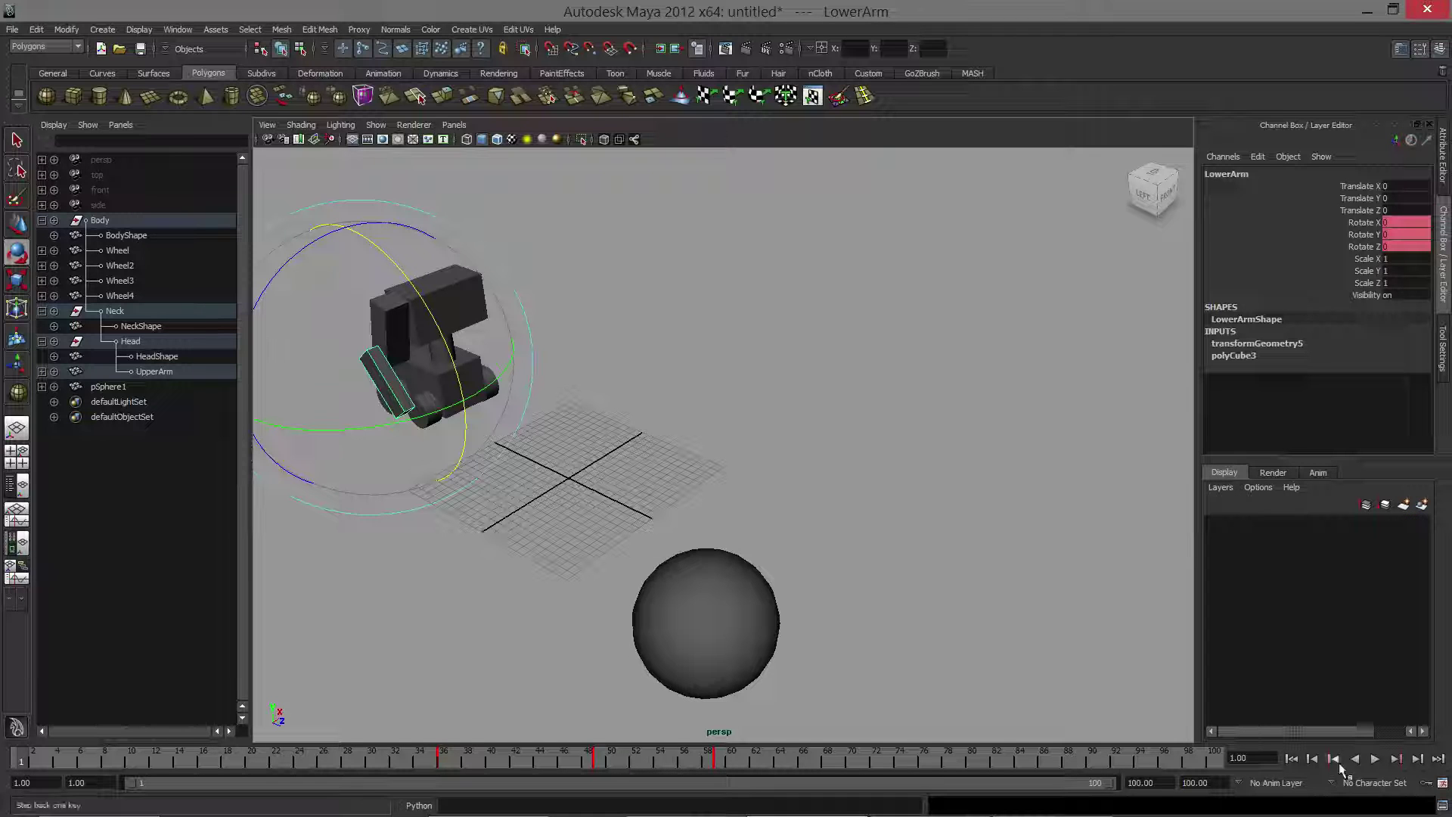
pyautogui.click(1375, 759)
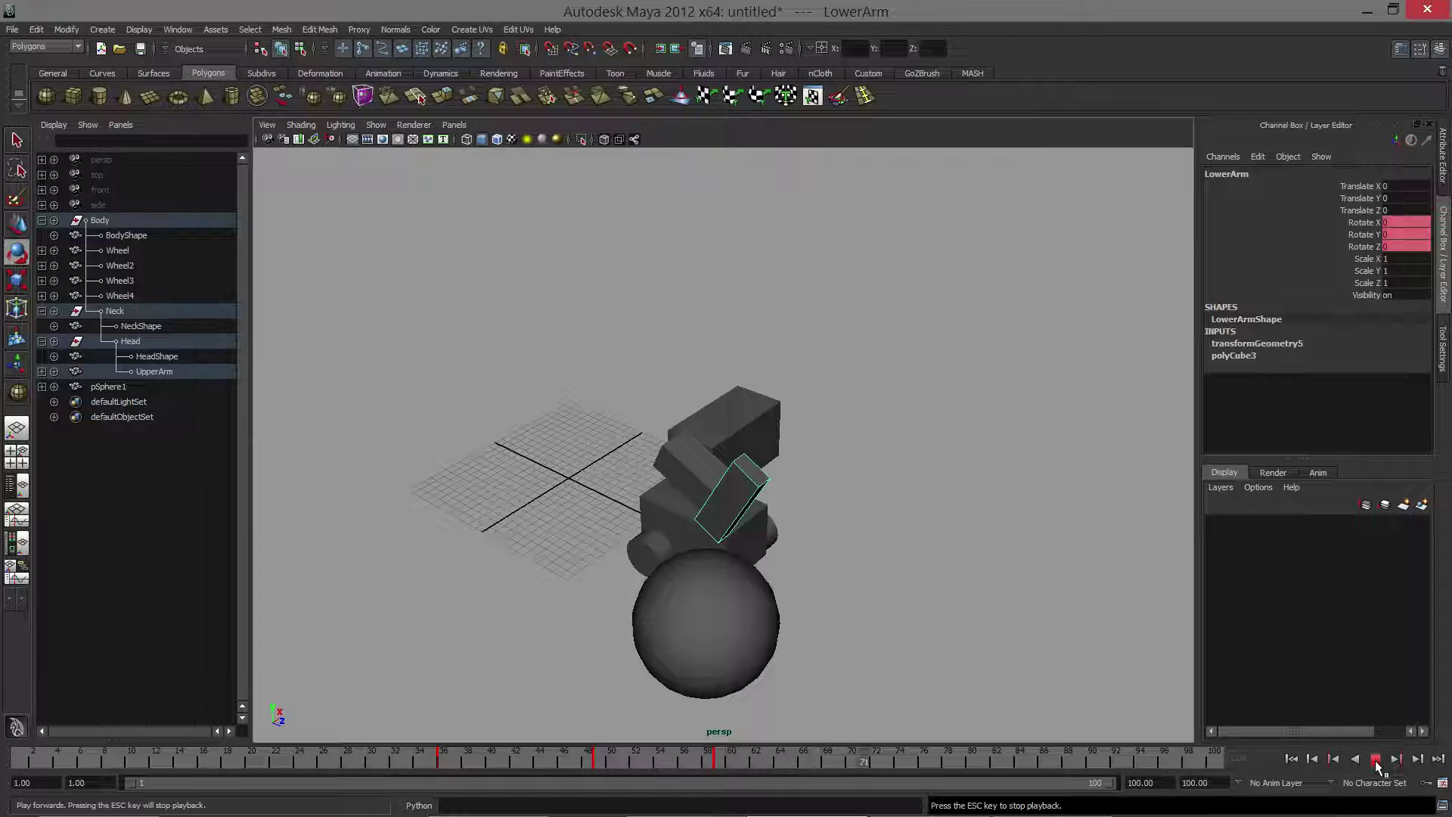
pyautogui.click(1375, 760)
pyautogui.moveTo(998, 756); pyautogui.dragTo(27, 763)
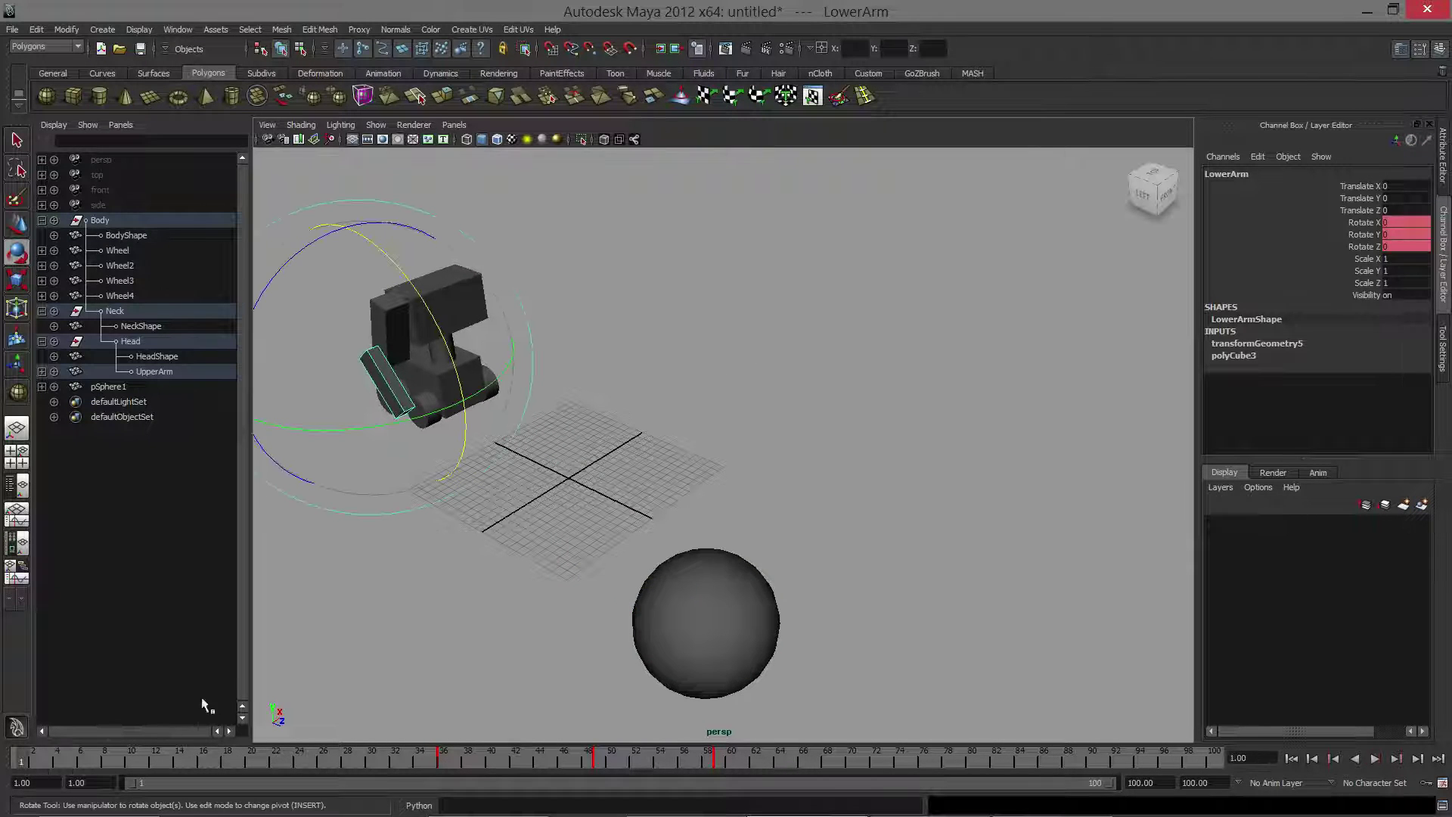
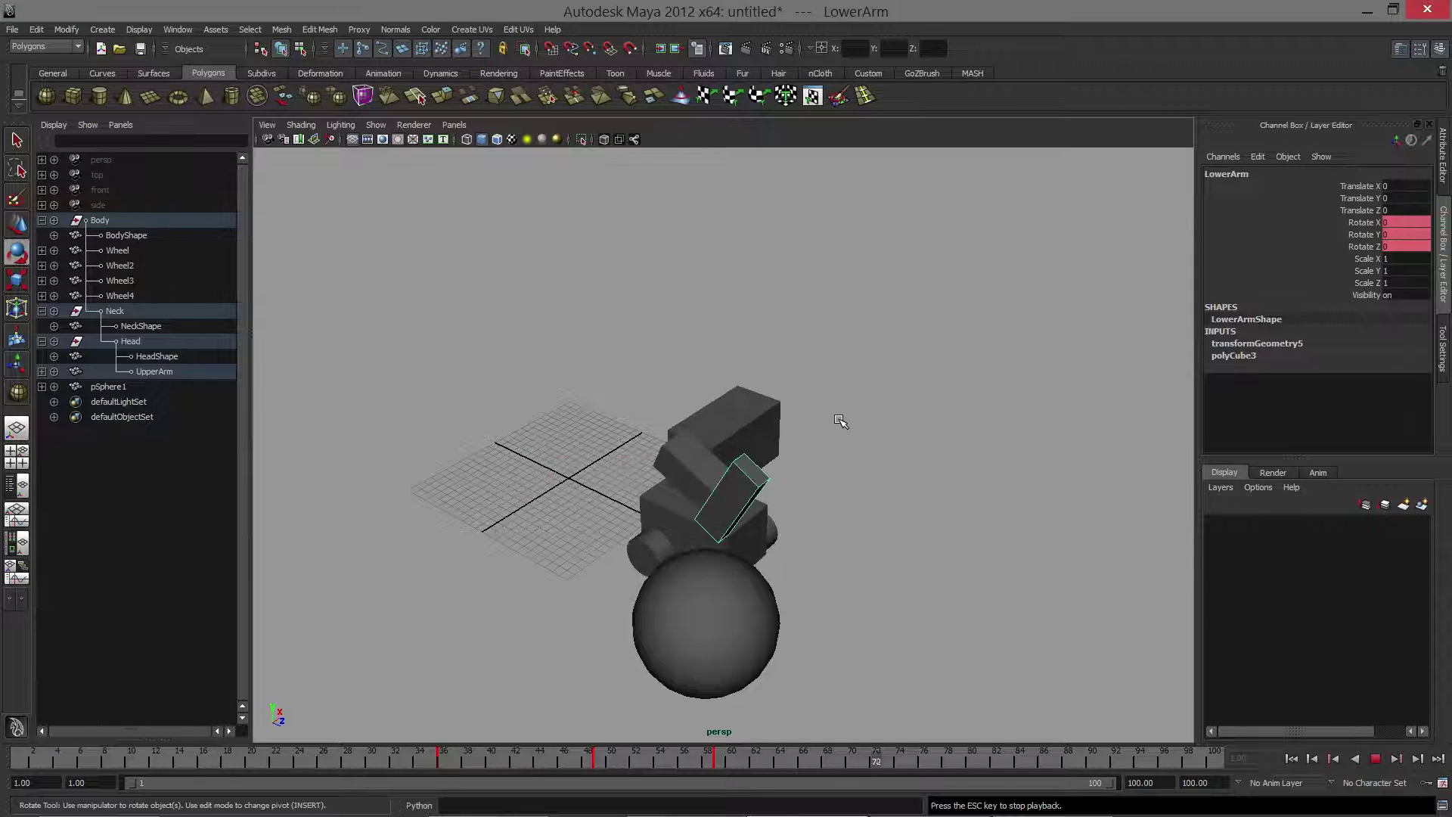
pyautogui.press('Escape')
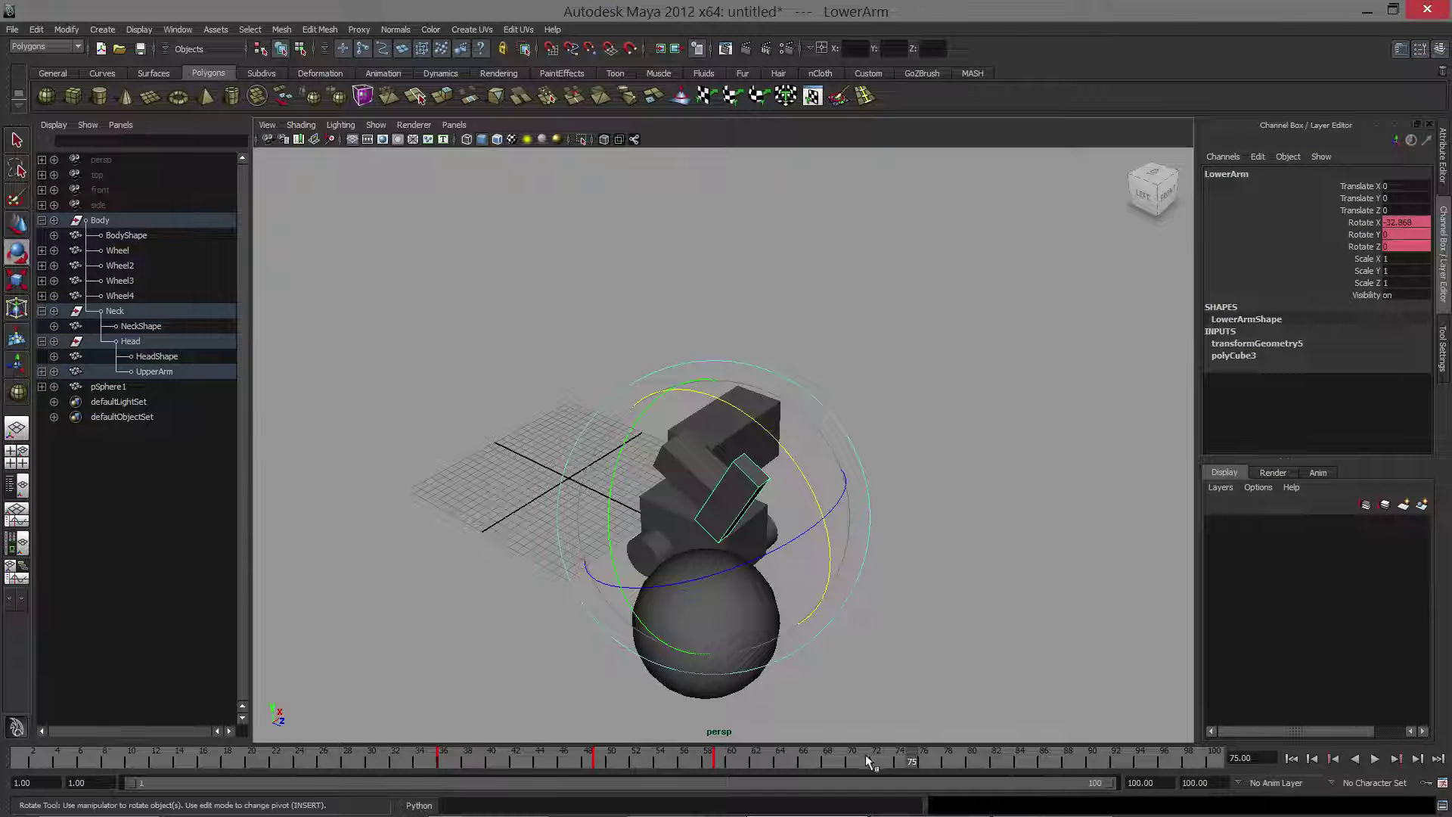
# Select the sphere, then play and scrub around frames 54 and 55 to find where the swinging arm meets it.
pyautogui.moveTo(866, 757); pyautogui.dragTo(657, 761)
pyautogui.keyDown('alt'); pyautogui.moveTo(749, 556); pyautogui.dragTo(835, 424); pyautogui.keyUp('alt')
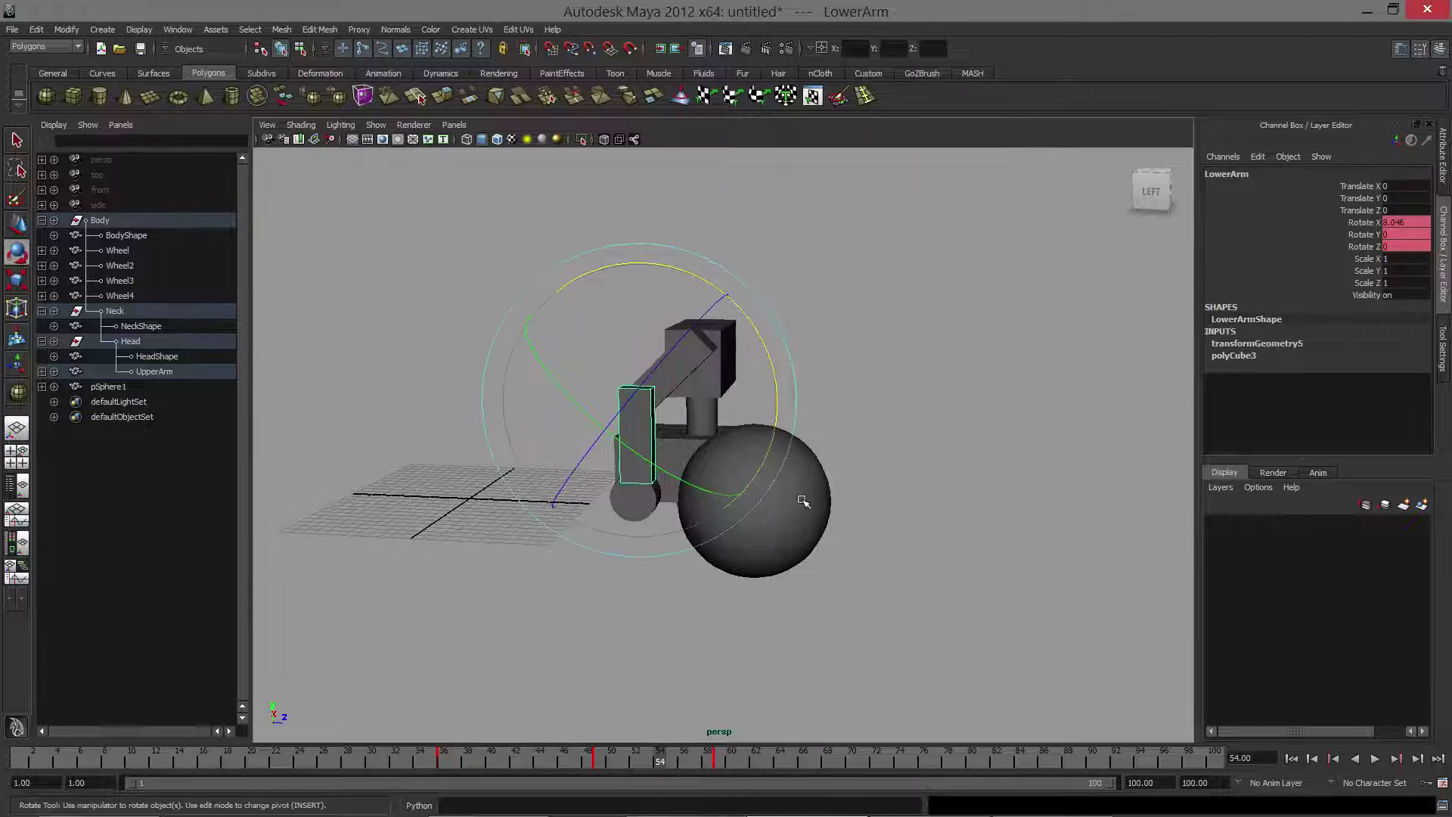
pyautogui.click(803, 499)
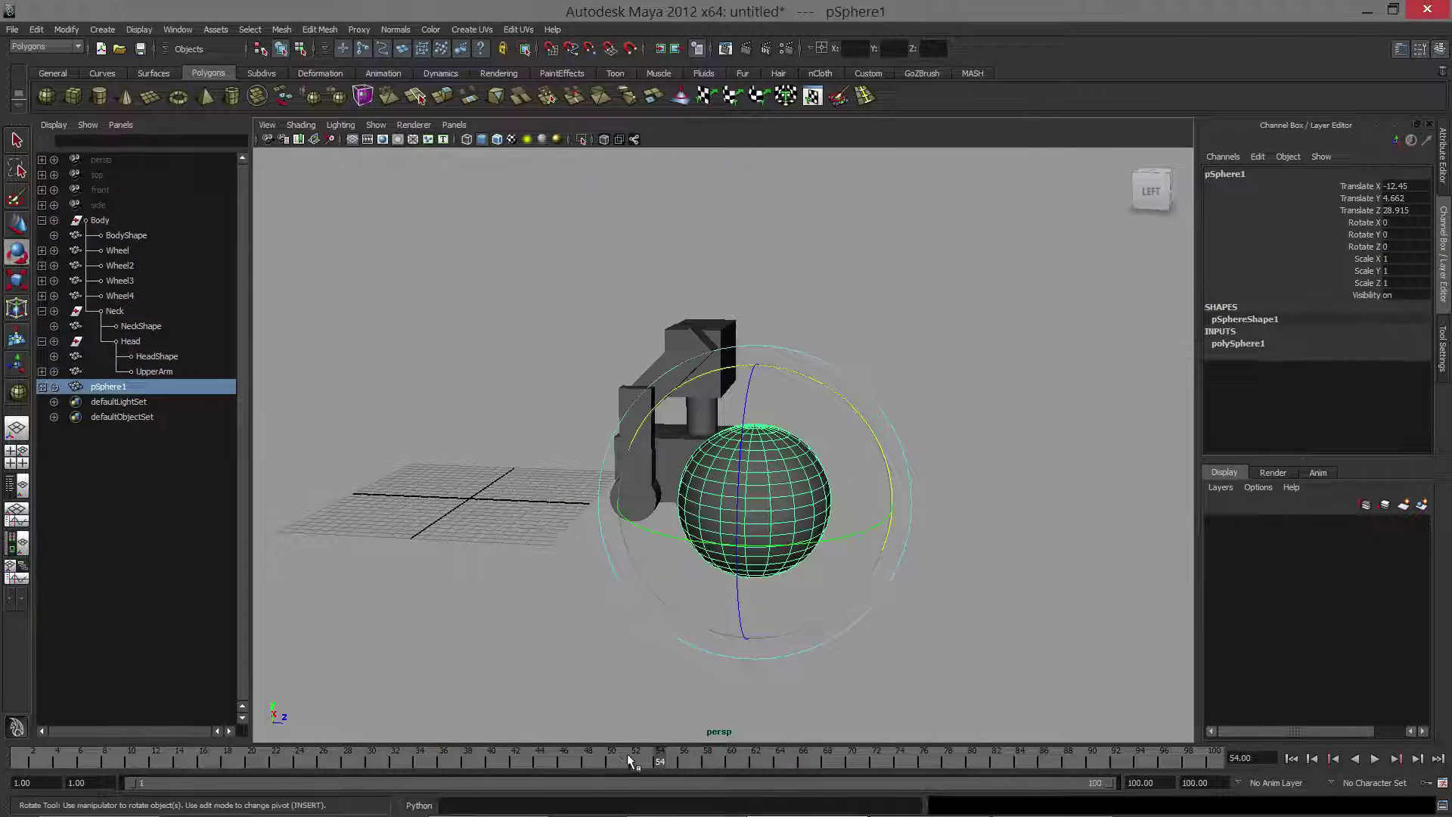
pyautogui.hotkey('alt', 'v')
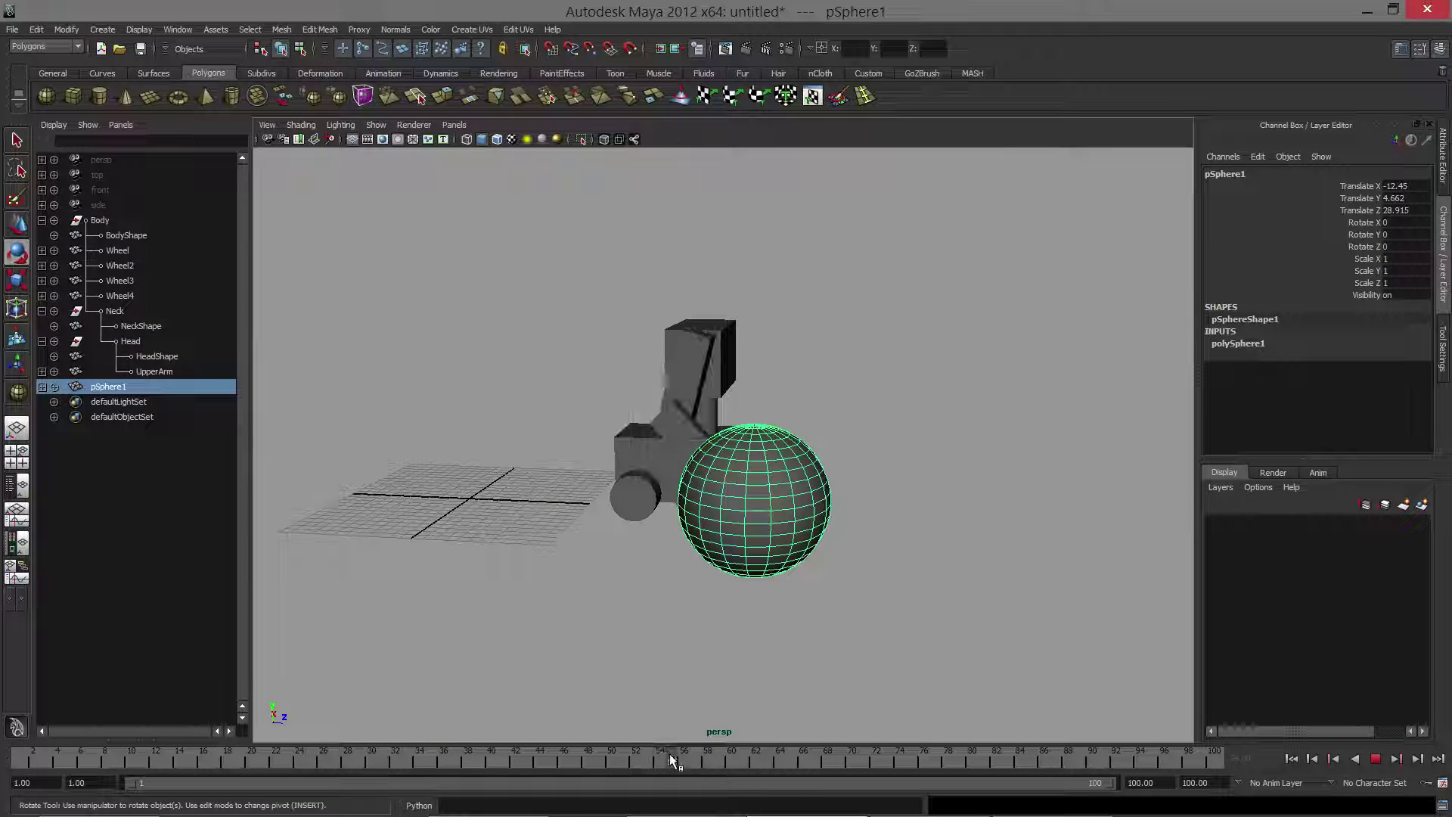
pyautogui.moveTo(667, 753); pyautogui.dragTo(670, 756)
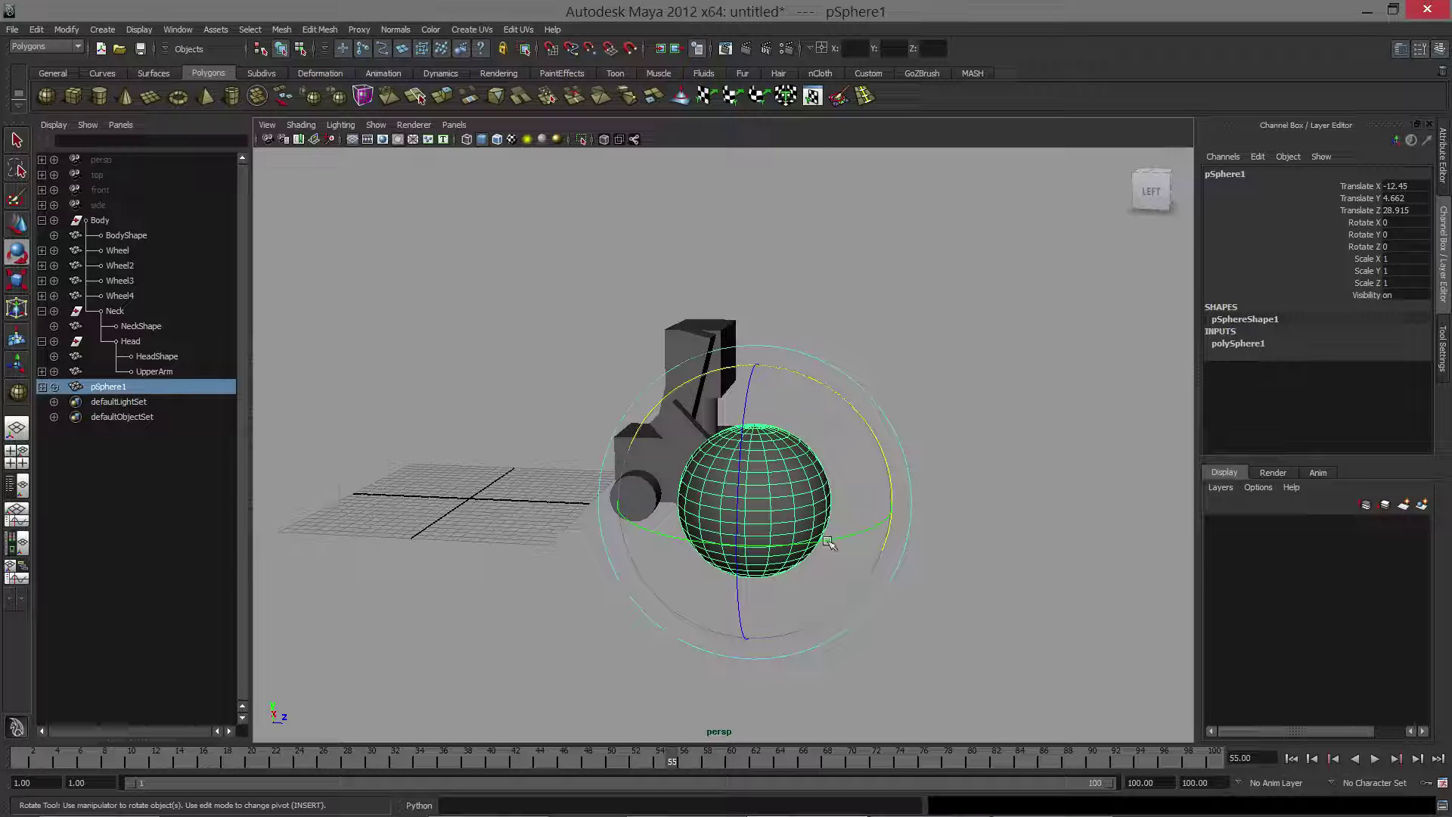
pyautogui.keyDown('alt'); pyautogui.moveTo(845, 438); pyautogui.dragTo(793, 436, button='middle'); pyautogui.keyUp('alt')
pyautogui.keyDown('alt'); pyautogui.moveTo(734, 492); pyautogui.dragTo(758, 593); pyautogui.keyUp('alt')
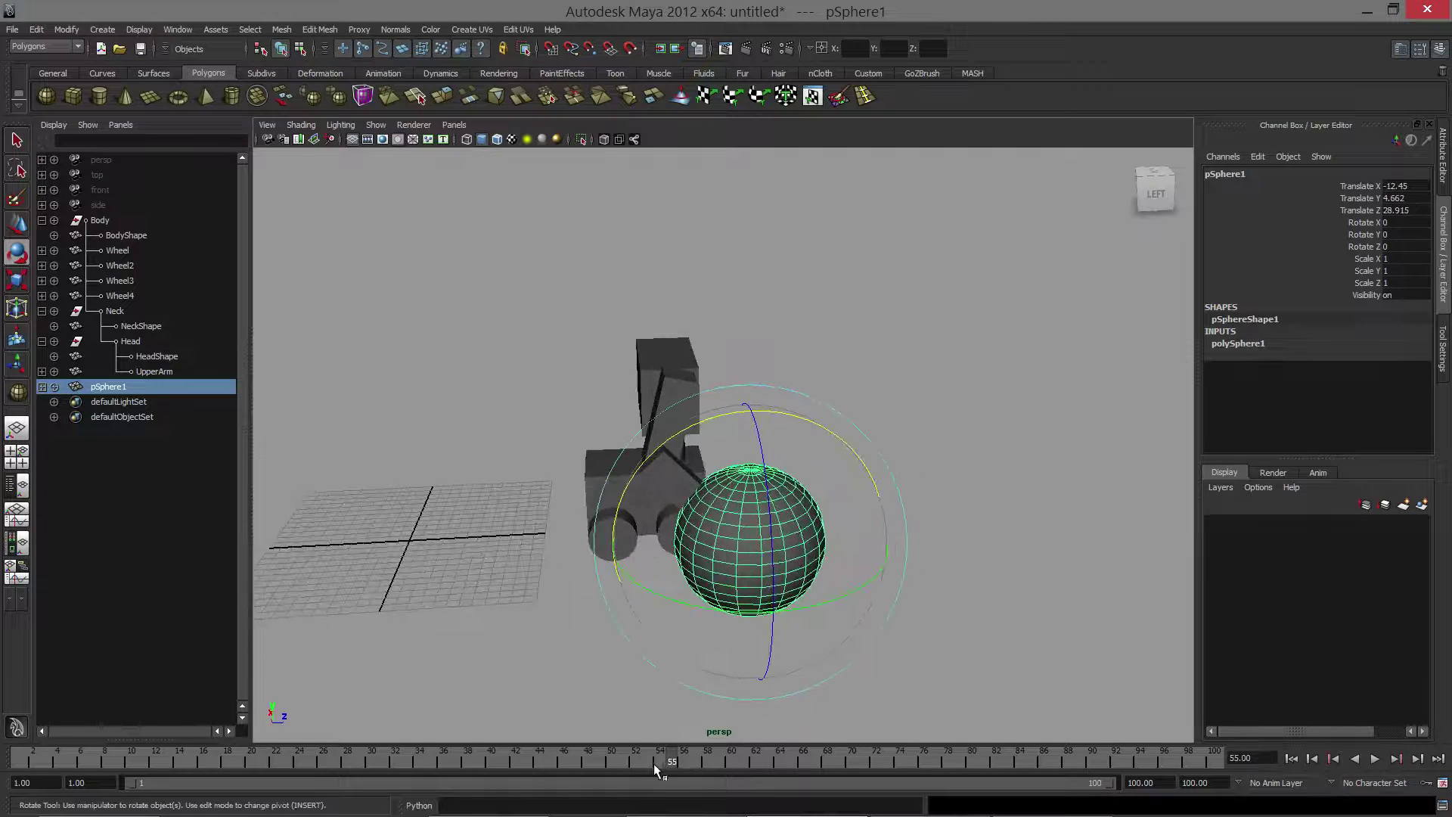
pyautogui.moveTo(654, 766); pyautogui.dragTo(662, 765)
pyautogui.keyDown('alt'); pyautogui.moveTo(712, 632); pyautogui.dragTo(696, 459); pyautogui.keyUp('alt')
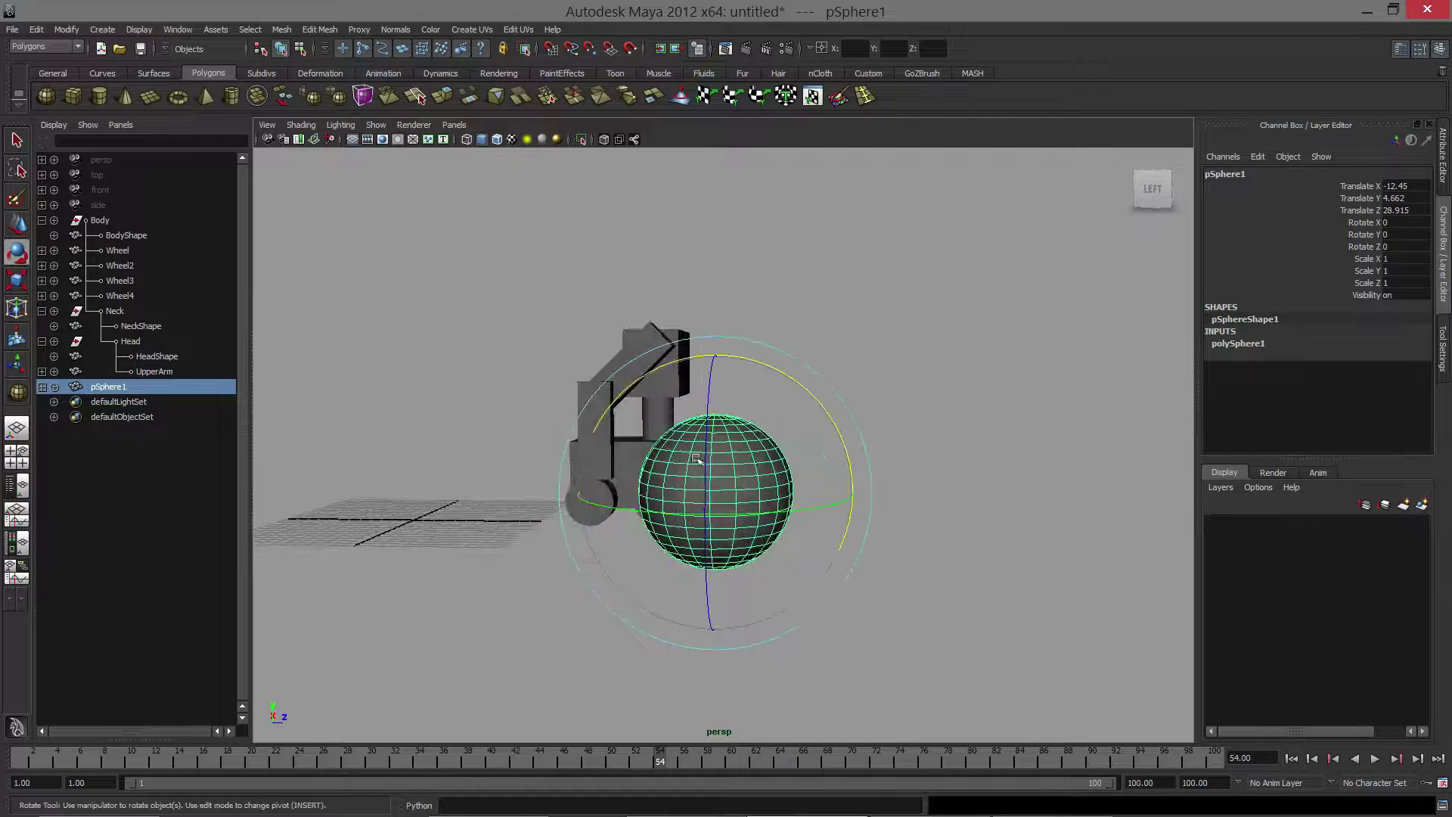
pyautogui.click(673, 760)
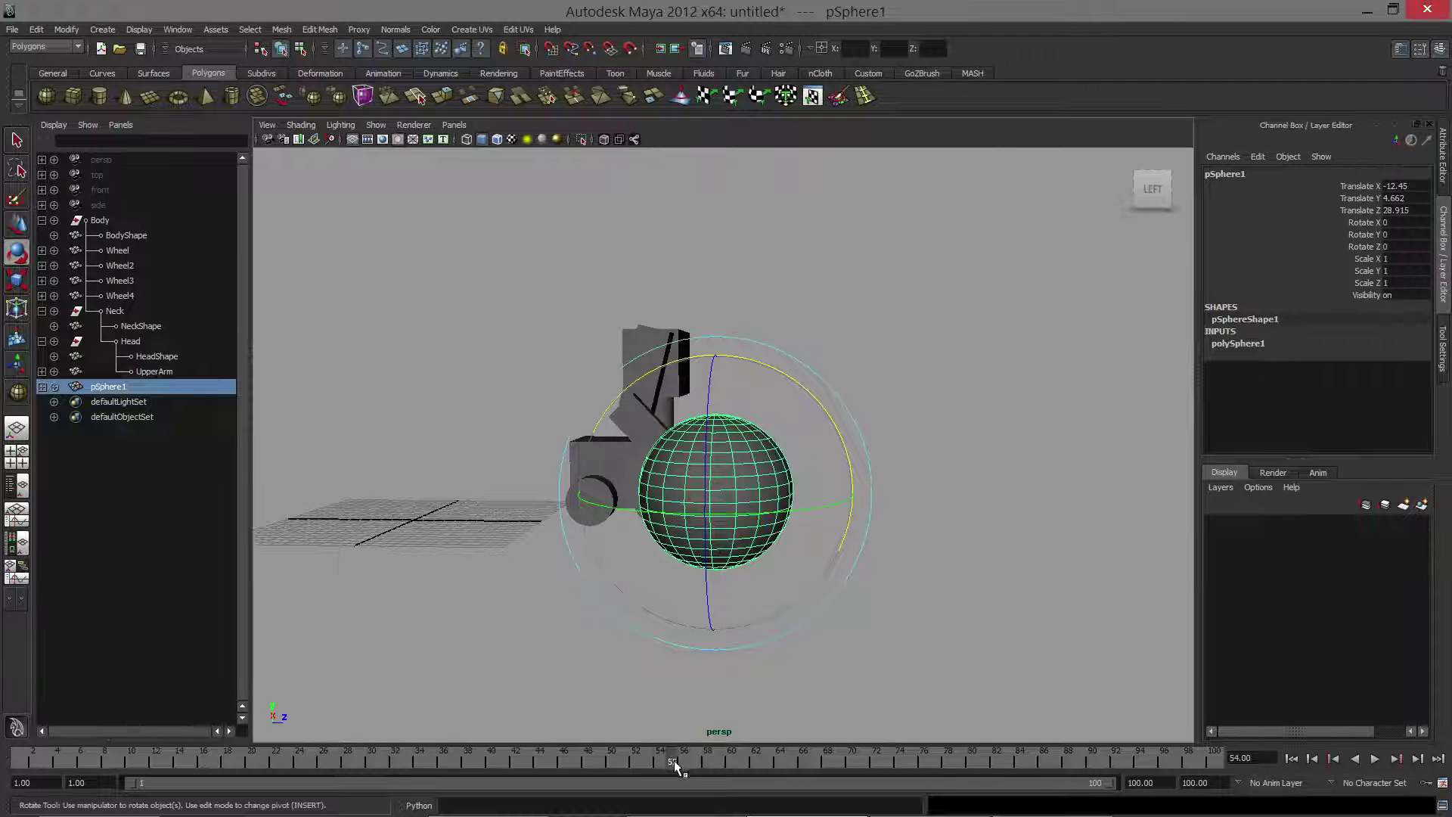
pyautogui.moveTo(673, 760); pyautogui.dragTo(662, 760)
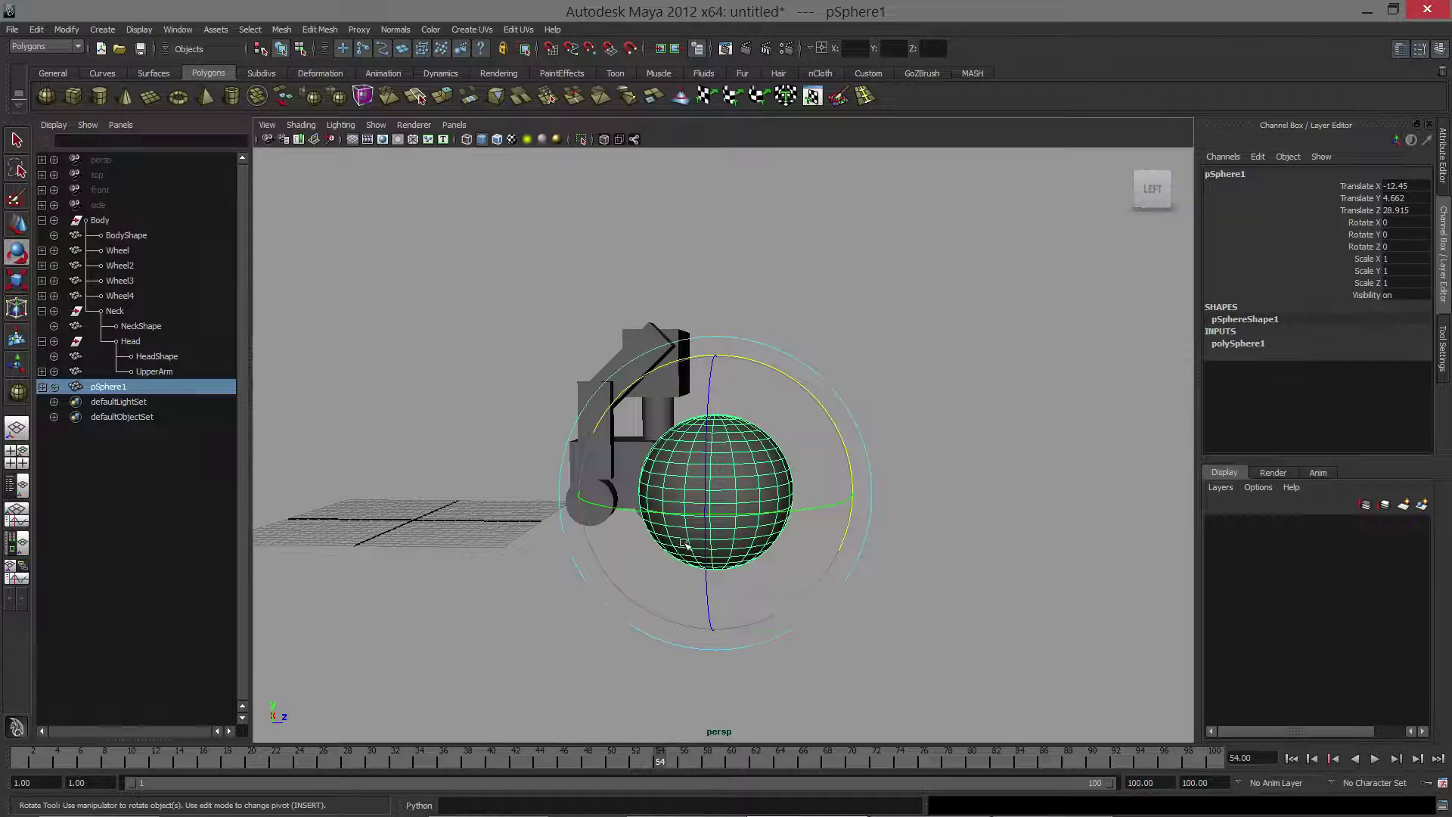
pyautogui.keyDown('alt'); pyautogui.moveTo(681, 680); pyautogui.dragTo(749, 501); pyautogui.keyUp('alt')
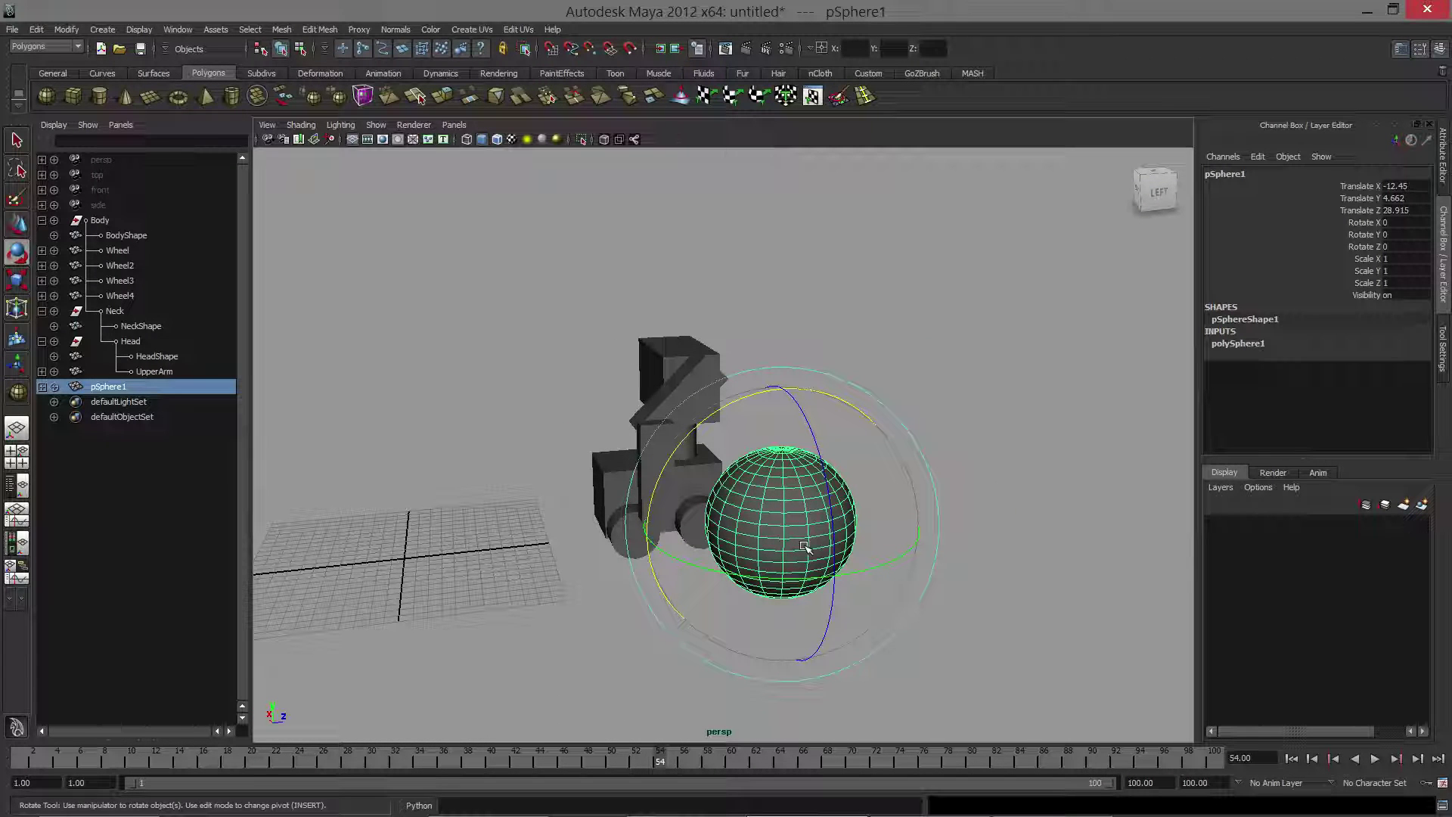
# Key the sphere's translation at frame 54, and at frame 55 move it up and forward to about Y 8.4, Z 32.8.
pyautogui.press('w')
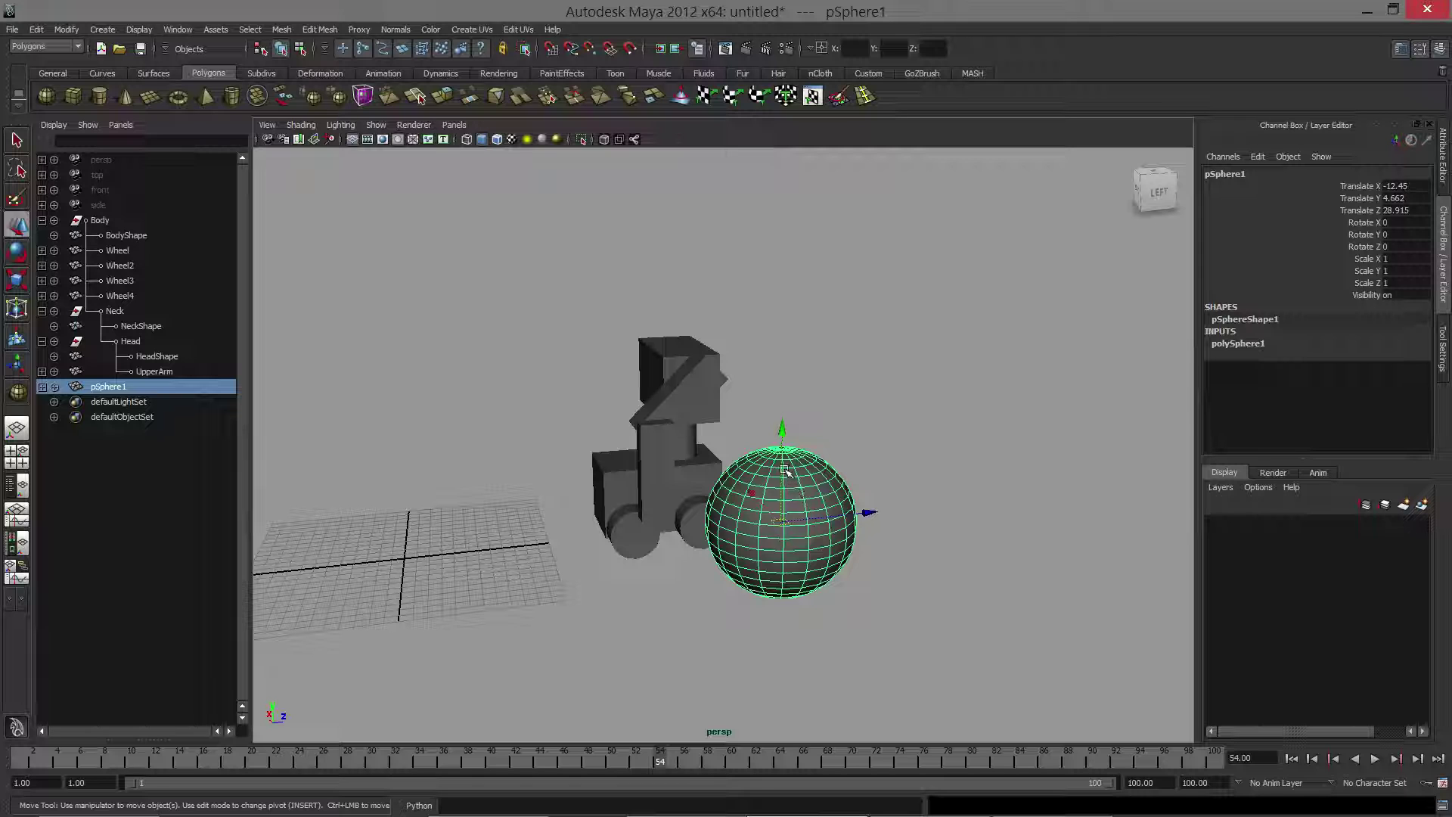
pyautogui.hotkey('shift', 'w')
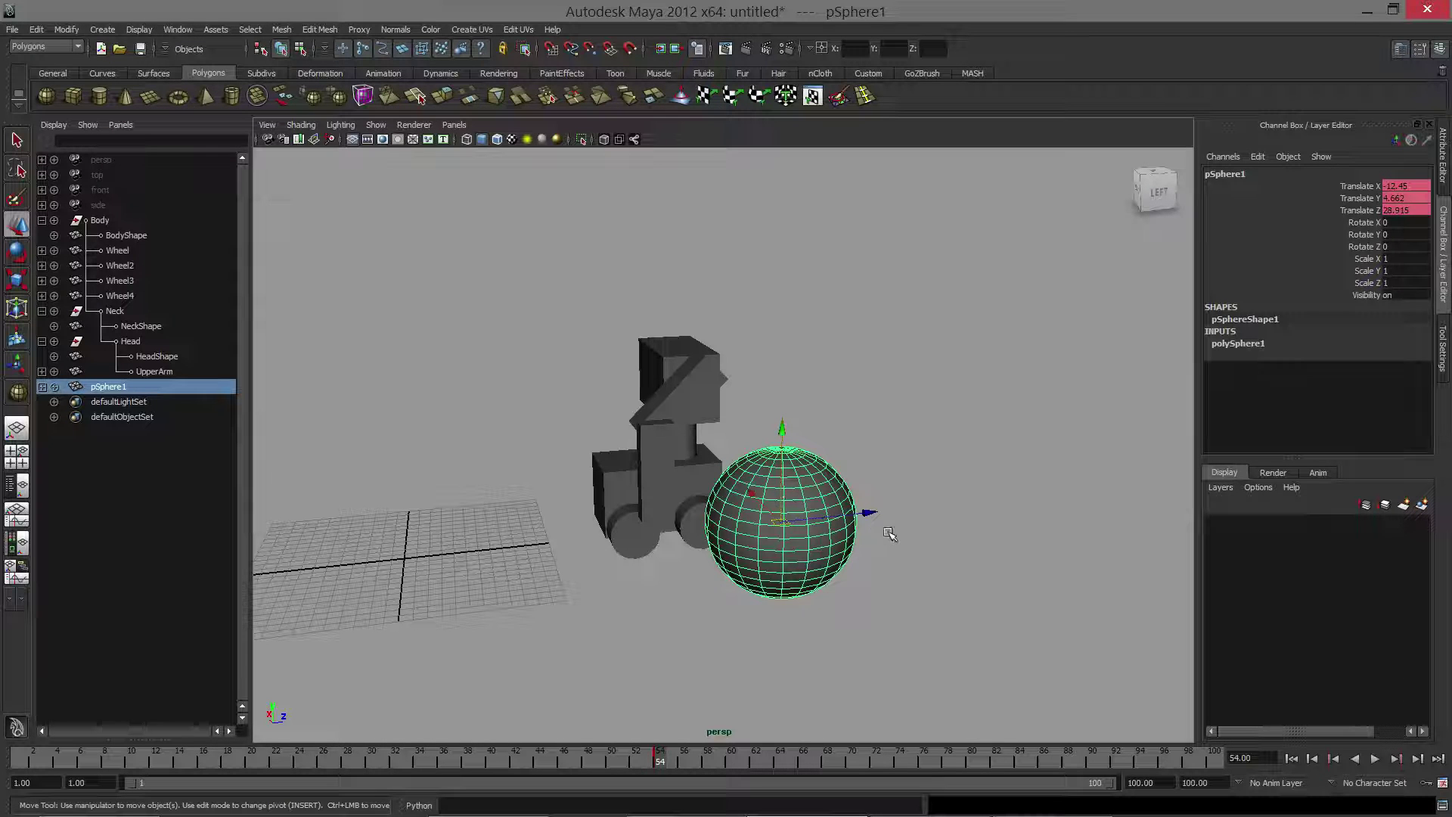
pyautogui.keyDown('alt'); pyautogui.moveTo(891, 531); pyautogui.dragTo(803, 586); pyautogui.keyUp('alt')
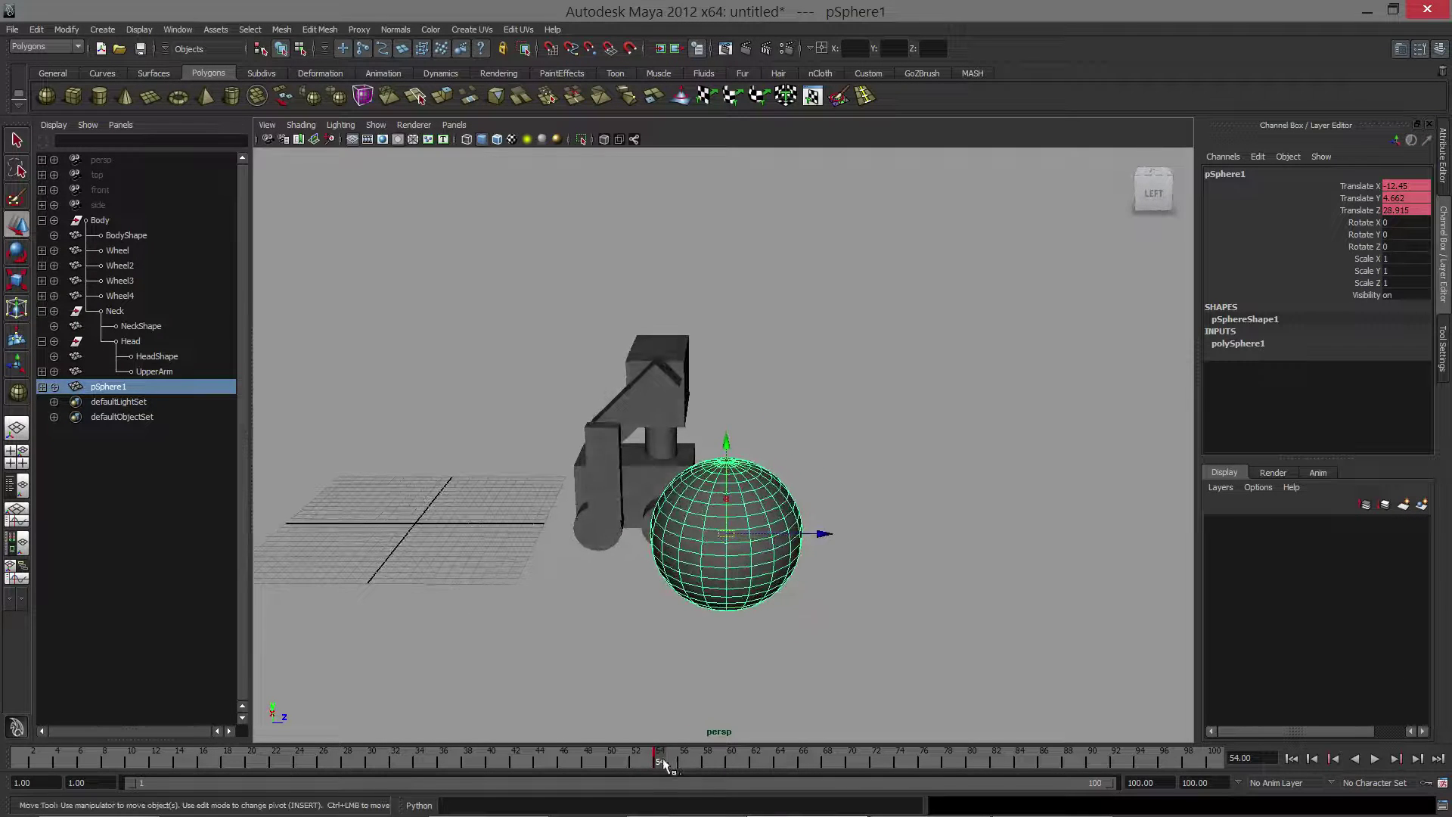
pyautogui.moveTo(663, 764); pyautogui.dragTo(672, 763)
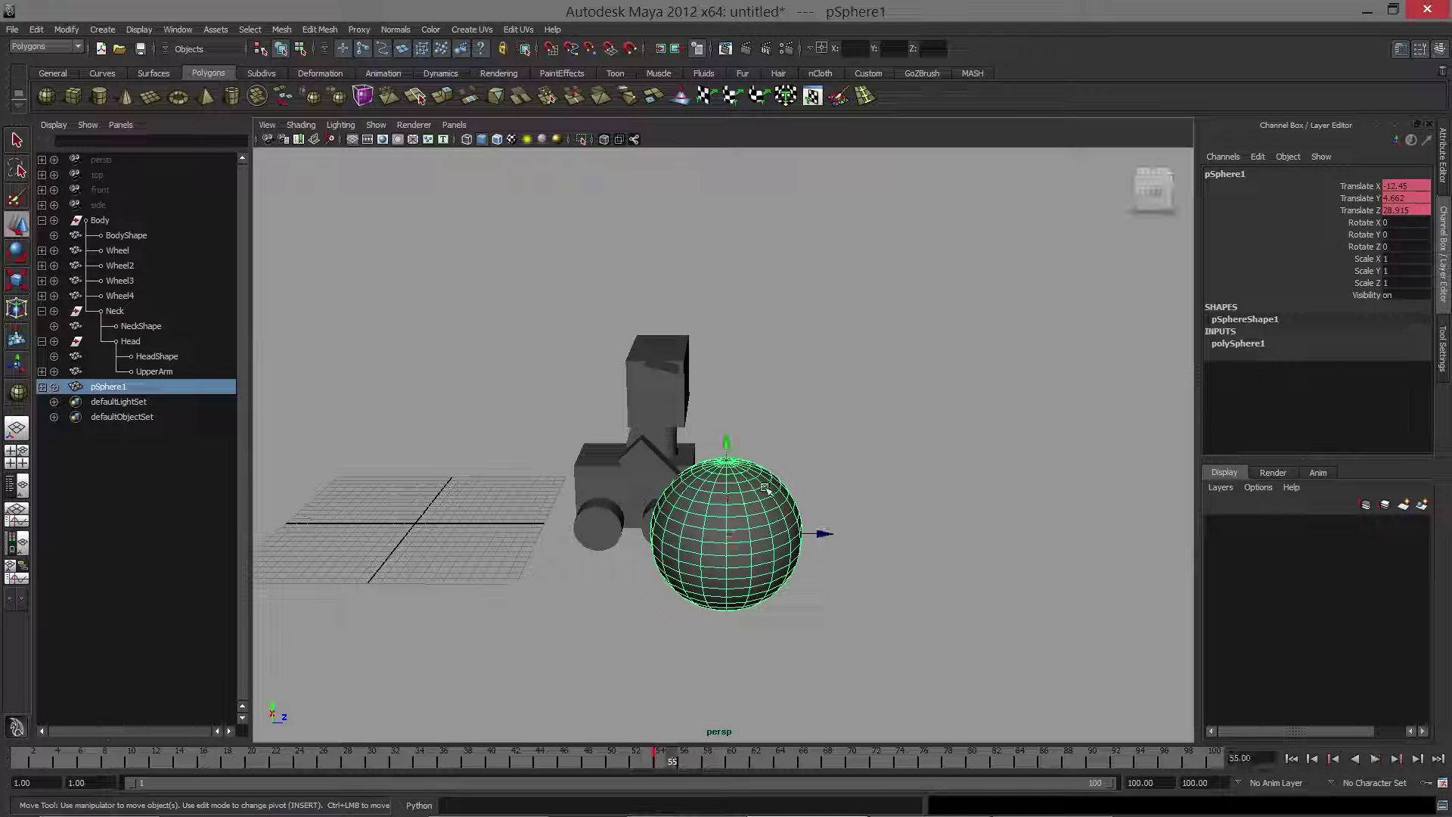
pyautogui.keyDown('alt'); pyautogui.moveTo(740, 508); pyautogui.dragTo(789, 496); pyautogui.keyUp('alt')
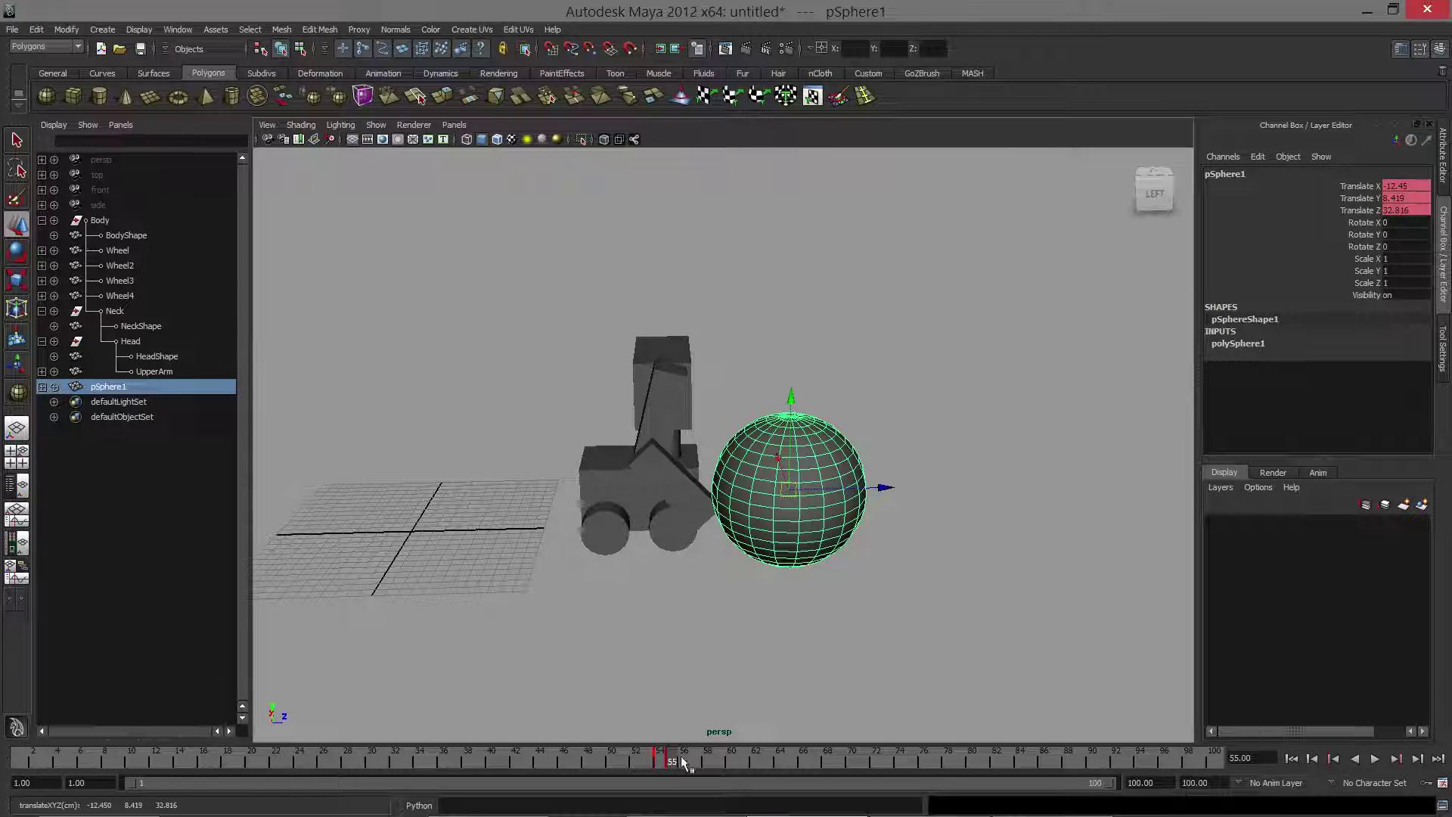
# At frame 74, move the sphere high and away from the robot to about Y 27.9, Z 56.1.
pyautogui.moveTo(684, 759); pyautogui.dragTo(901, 747)
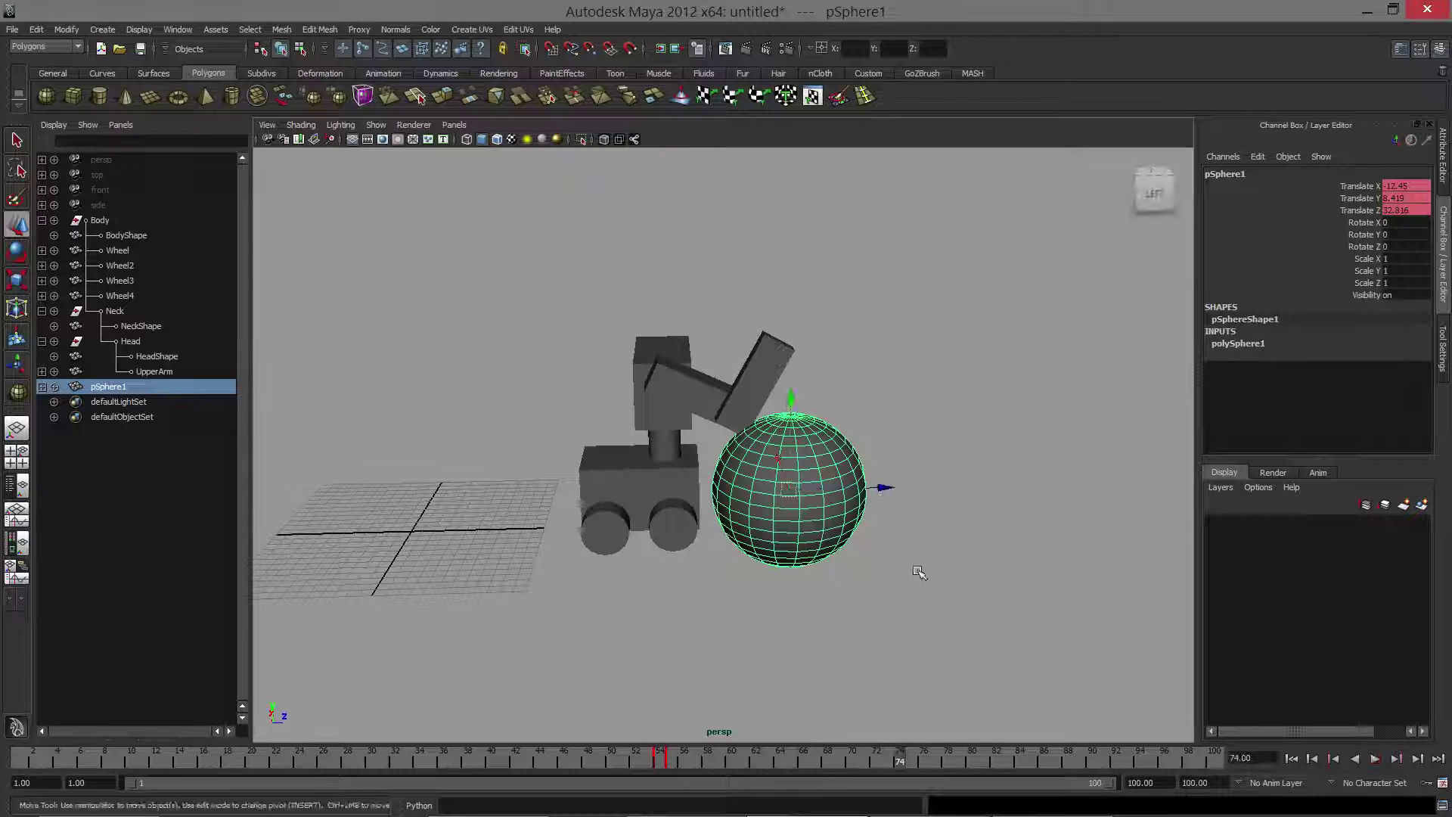
pyautogui.keyDown('alt'); pyautogui.moveTo(920, 572); pyautogui.dragTo(854, 574, button='middle'); pyautogui.keyUp('alt')
pyautogui.moveTo(716, 494); pyautogui.dragTo(1042, 235)
pyautogui.keyDown('alt'); pyautogui.moveTo(1021, 425); pyautogui.dragTo(657, 398, button='middle'); pyautogui.keyUp('alt')
pyautogui.scroll(-5, 787, 455)
# At frame 90, move the sphere down and farther forward to about Y 8, Z 98, and play back its flight.
pyautogui.moveTo(911, 749); pyautogui.dragTo(1041, 749)
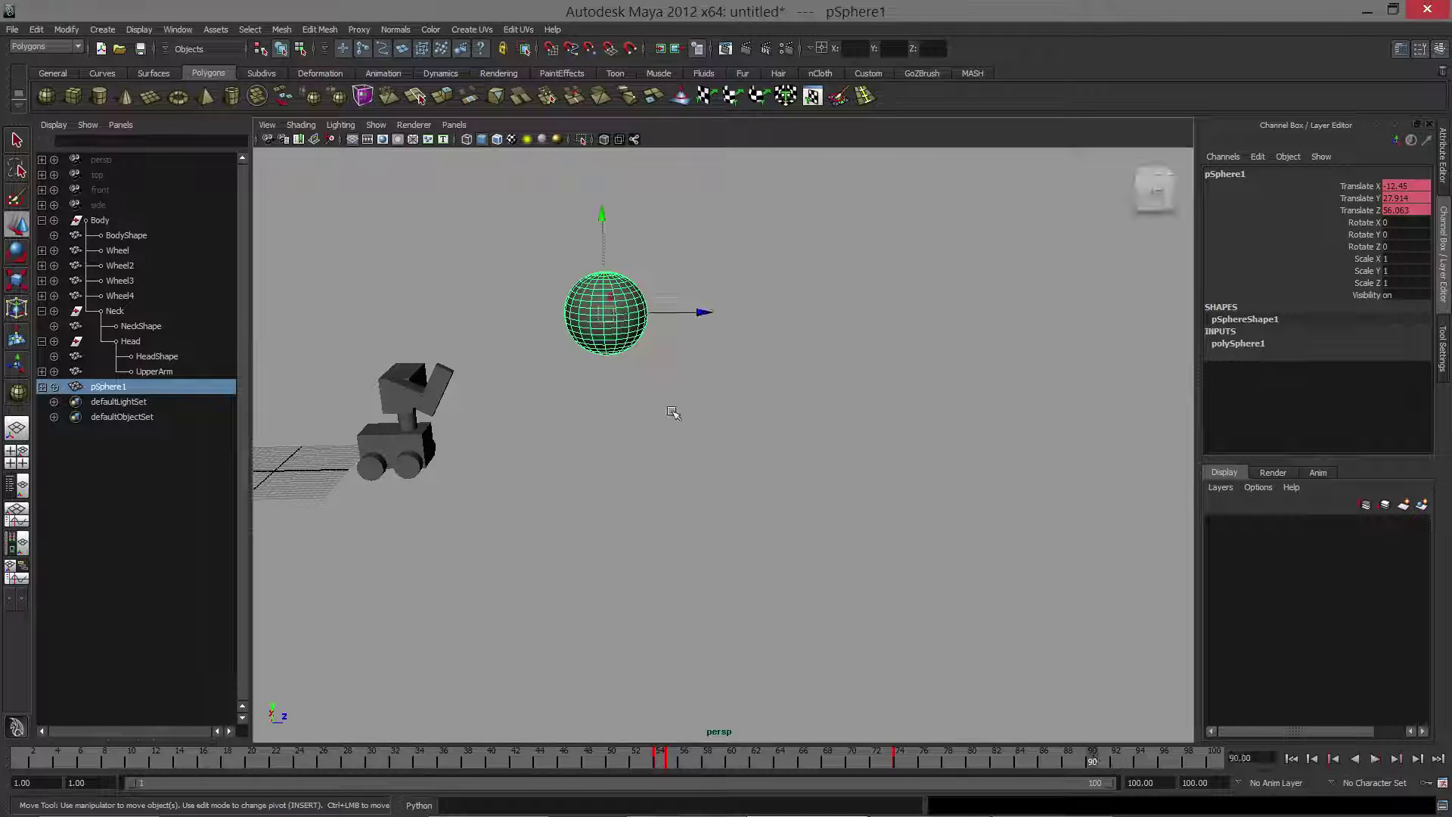
pyautogui.moveTo(606, 312); pyautogui.dragTo(895, 433)
pyautogui.moveTo(1092, 760); pyautogui.dragTo(786, 747)
pyautogui.hotkey('alt', 'v')
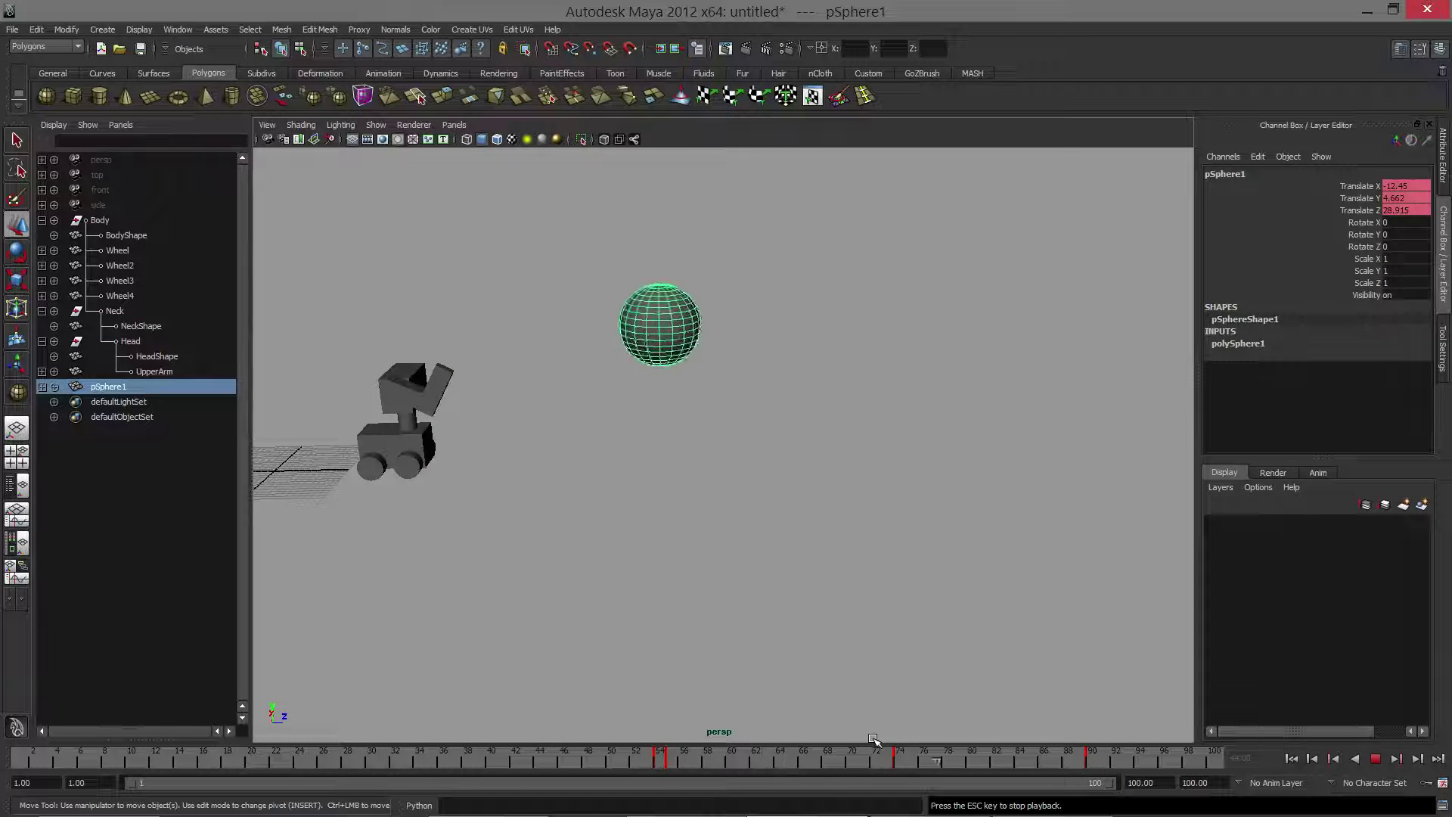
pyautogui.press('Escape')
# Return to frame 55 with the sphere selected and open the Graph Editor for its animation curves.
pyautogui.moveTo(944, 757); pyautogui.dragTo(673, 764)
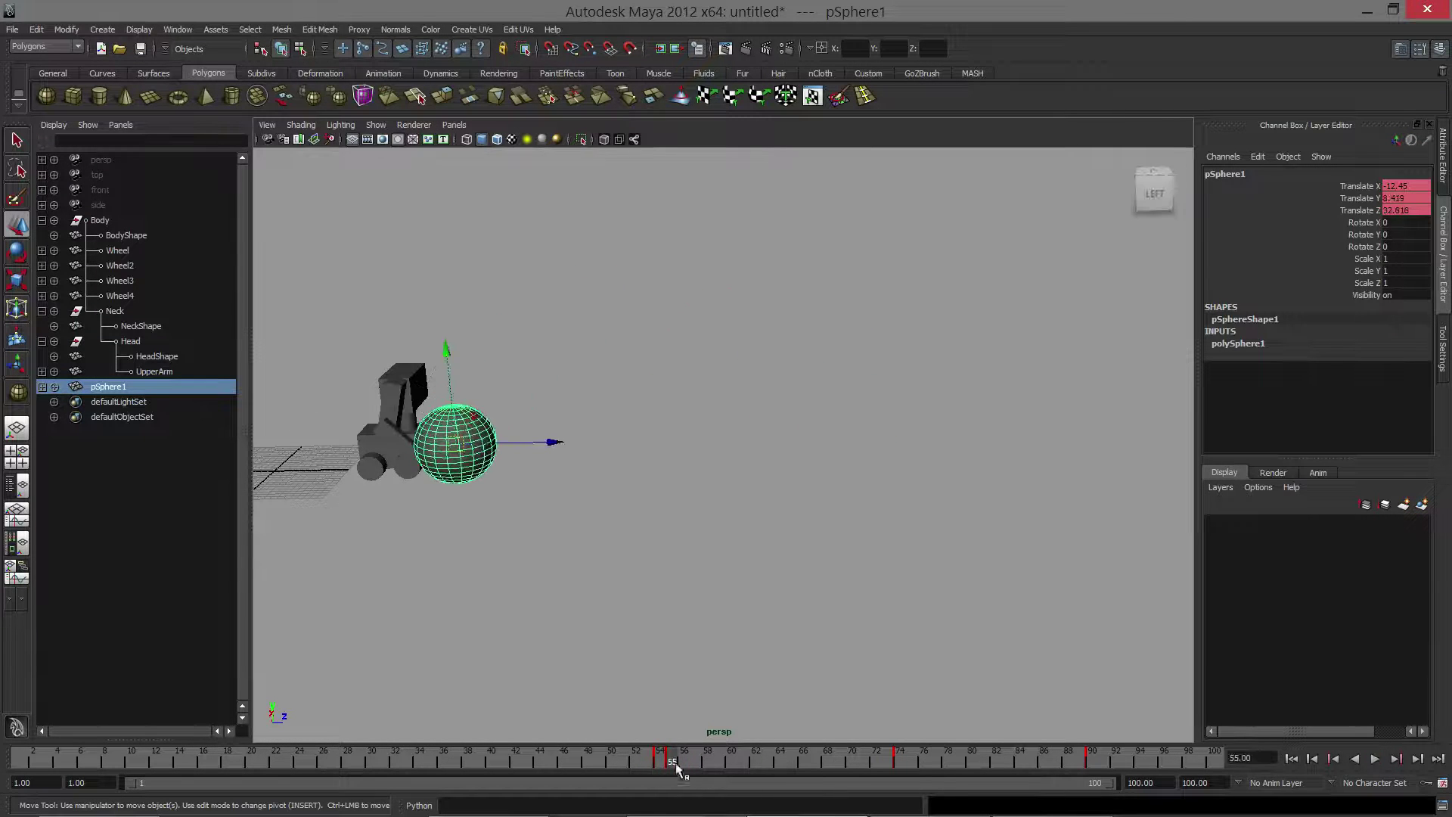
pyautogui.keyDown('alt'); pyautogui.moveTo(629, 420); pyautogui.dragTo(781, 399, button='middle'); pyautogui.keyUp('alt')
pyautogui.scroll(4, 785, 425)
pyautogui.keyDown('alt'); pyautogui.moveTo(803, 448); pyautogui.dragTo(852, 519, button='middle'); pyautogui.keyUp('alt')
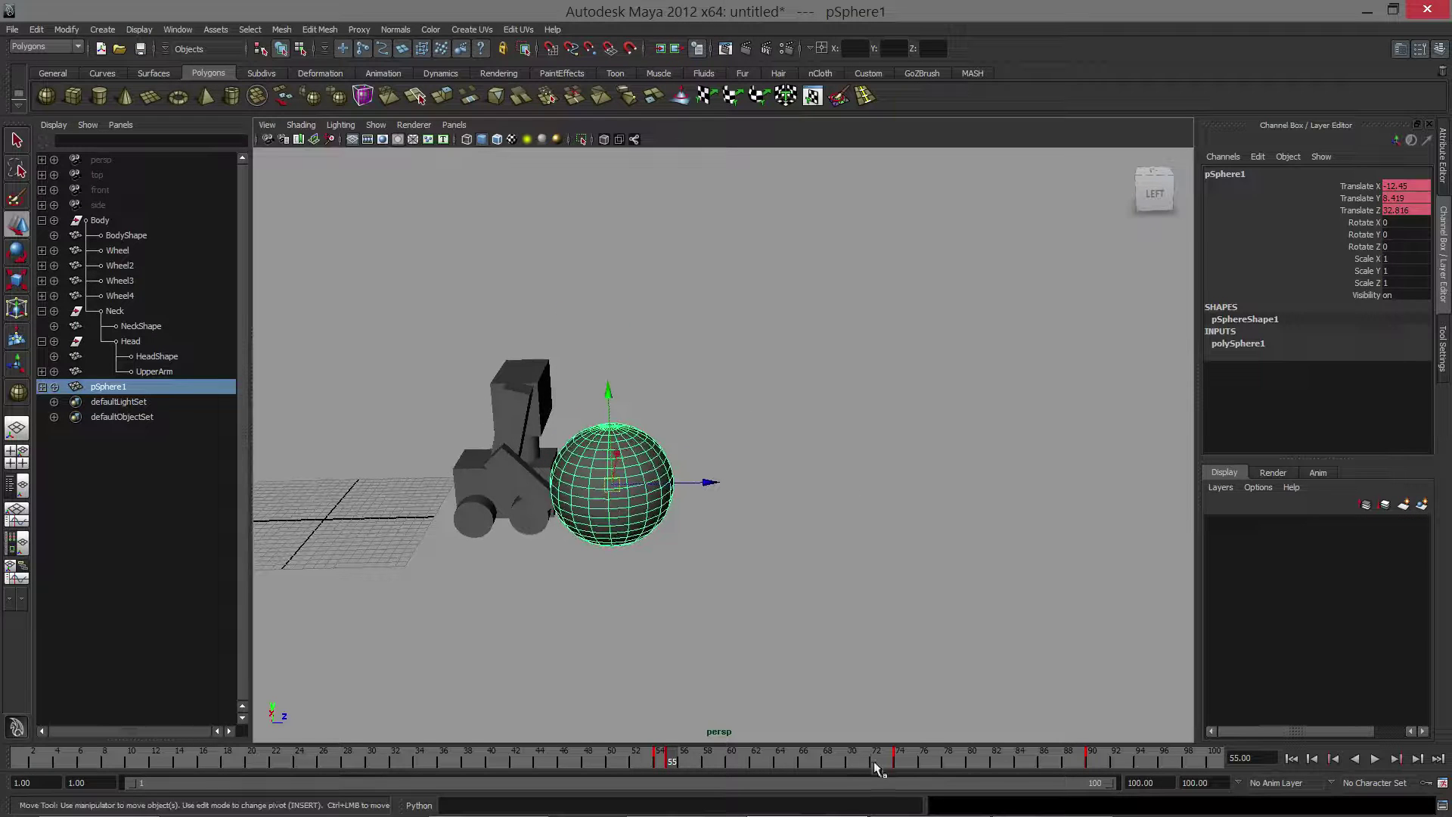
pyautogui.click(721, 442)
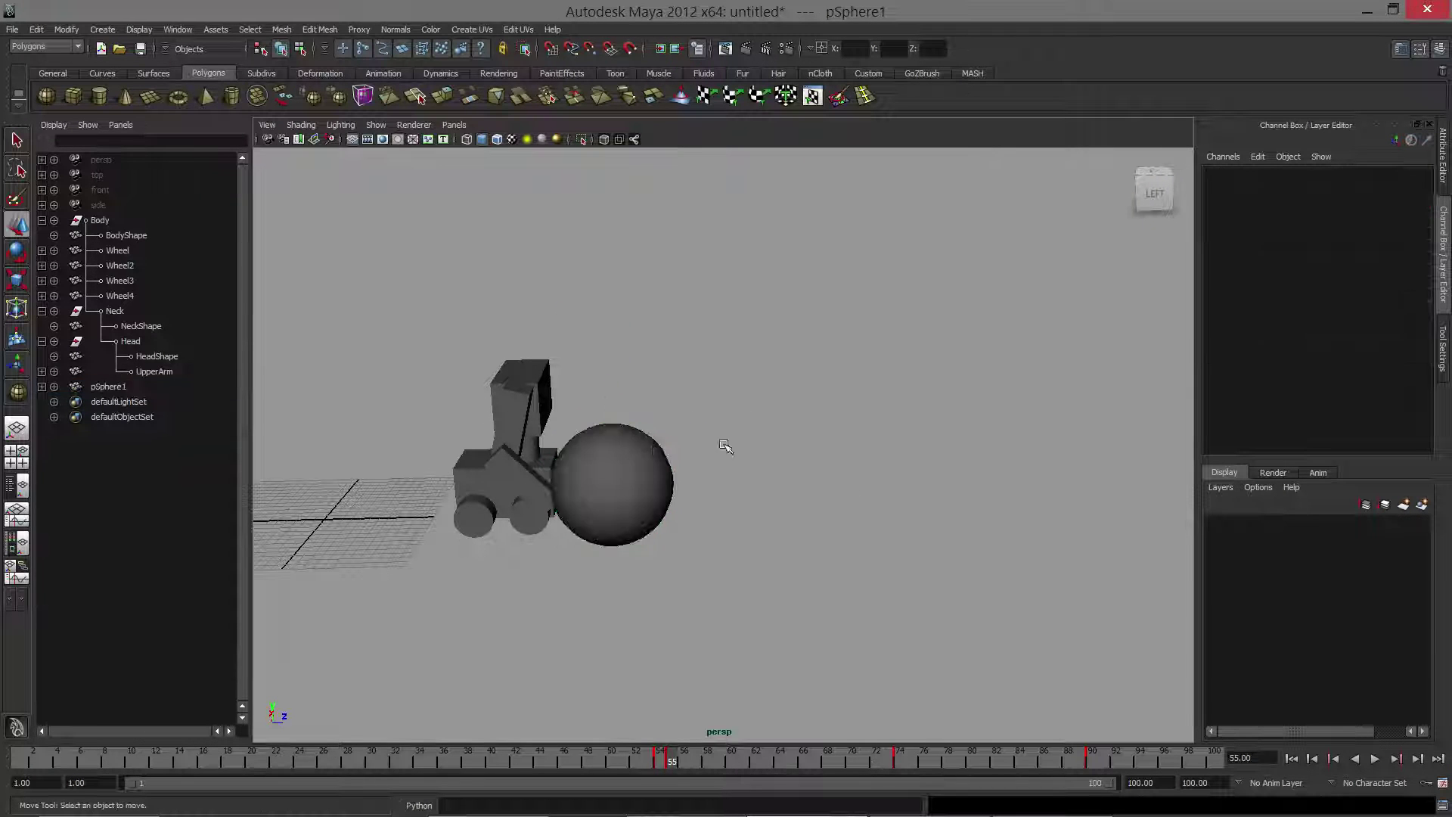
pyautogui.click(641, 445)
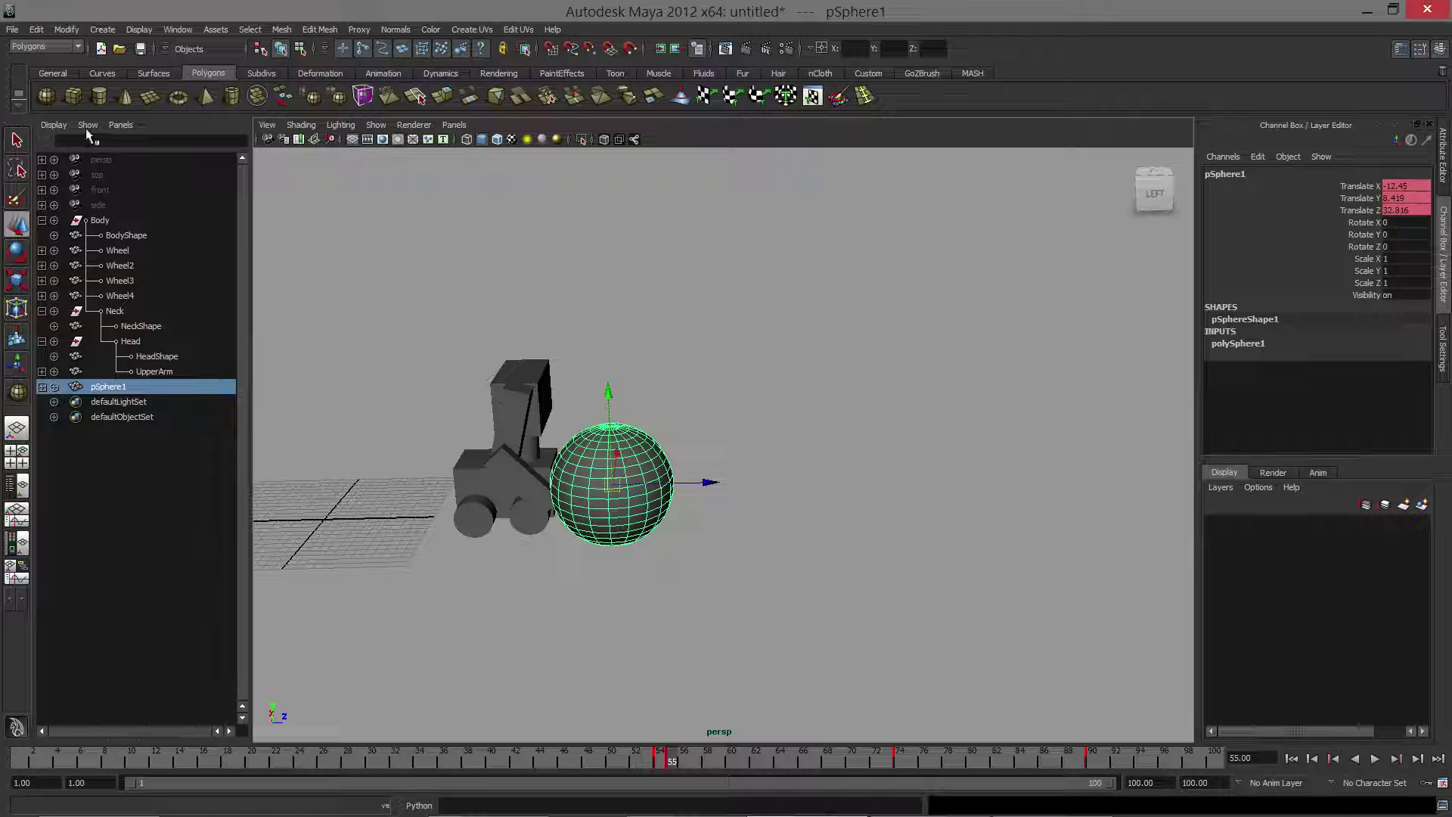
pyautogui.click(179, 29)
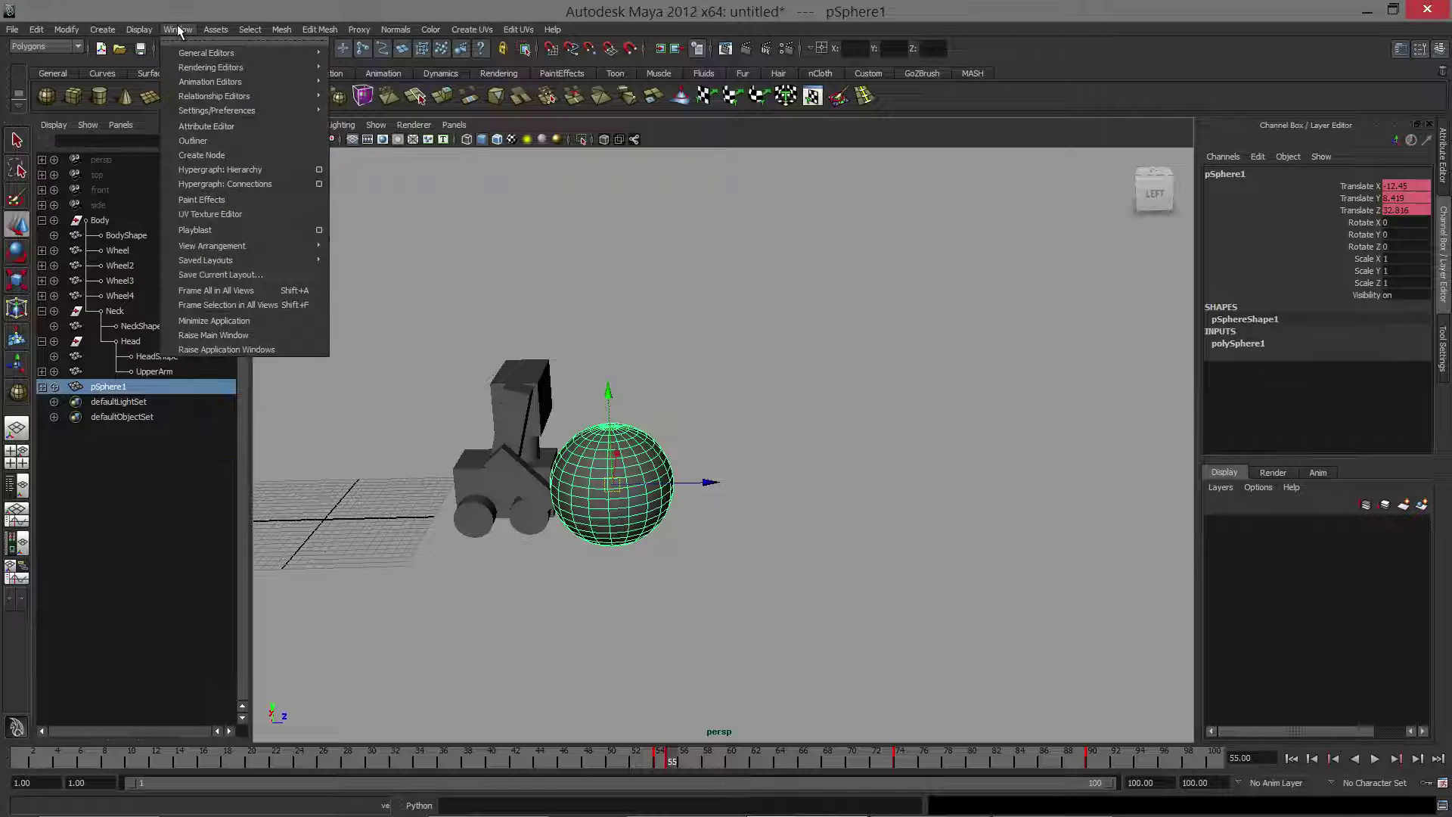
pyautogui.moveTo(214, 83)
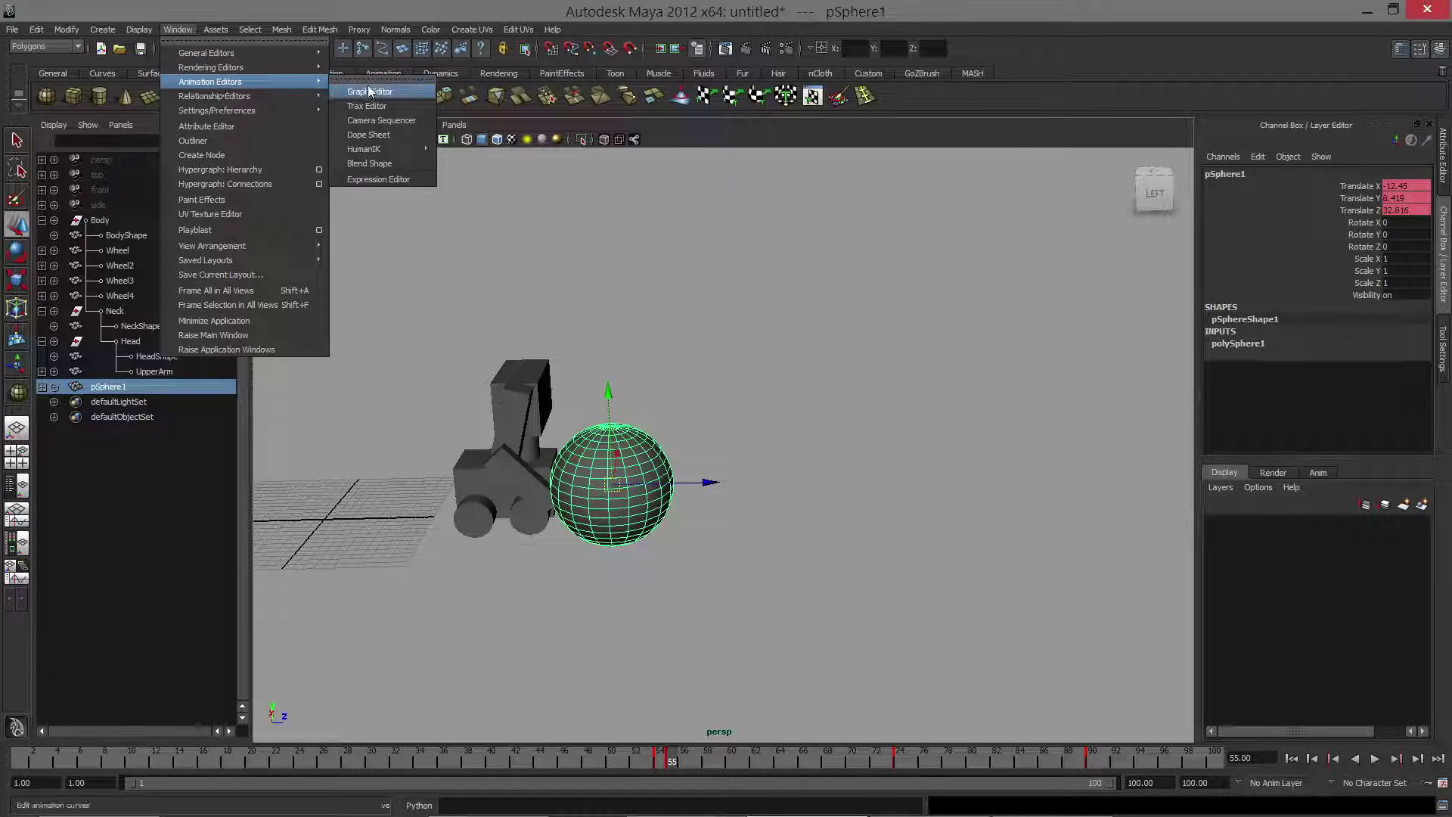
pyautogui.click(408, 92)
# Resize and reposition the Graph Editor window, and narrow its channel list to enlarge the curve area.
pyautogui.moveTo(1446, 106); pyautogui.dragTo(503, 53)
pyautogui.moveTo(311, 43); pyautogui.dragTo(191, 202)
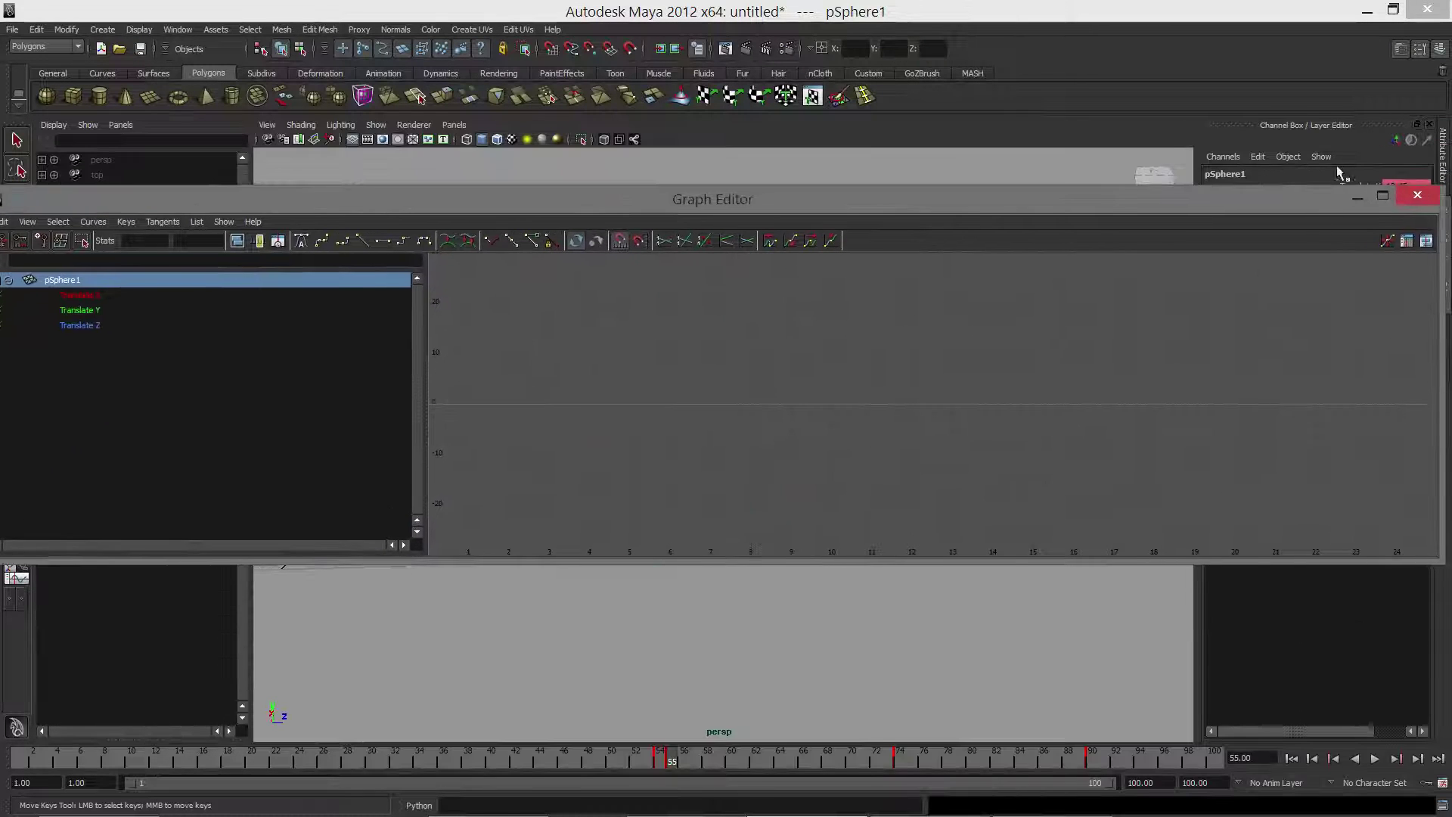
pyautogui.moveTo(1437, 566); pyautogui.dragTo(914, 707)
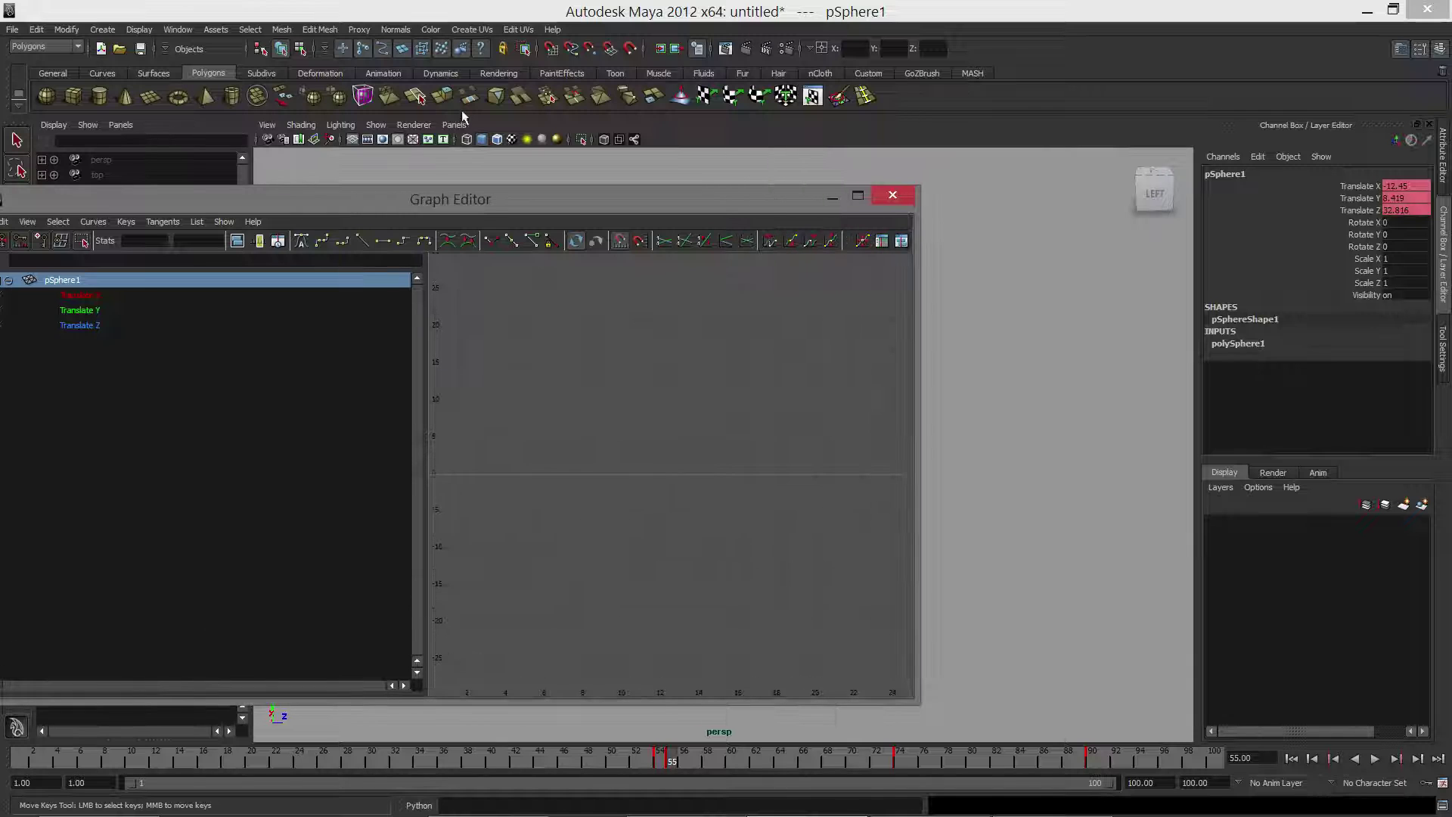
pyautogui.moveTo(473, 206); pyautogui.dragTo(844, 169)
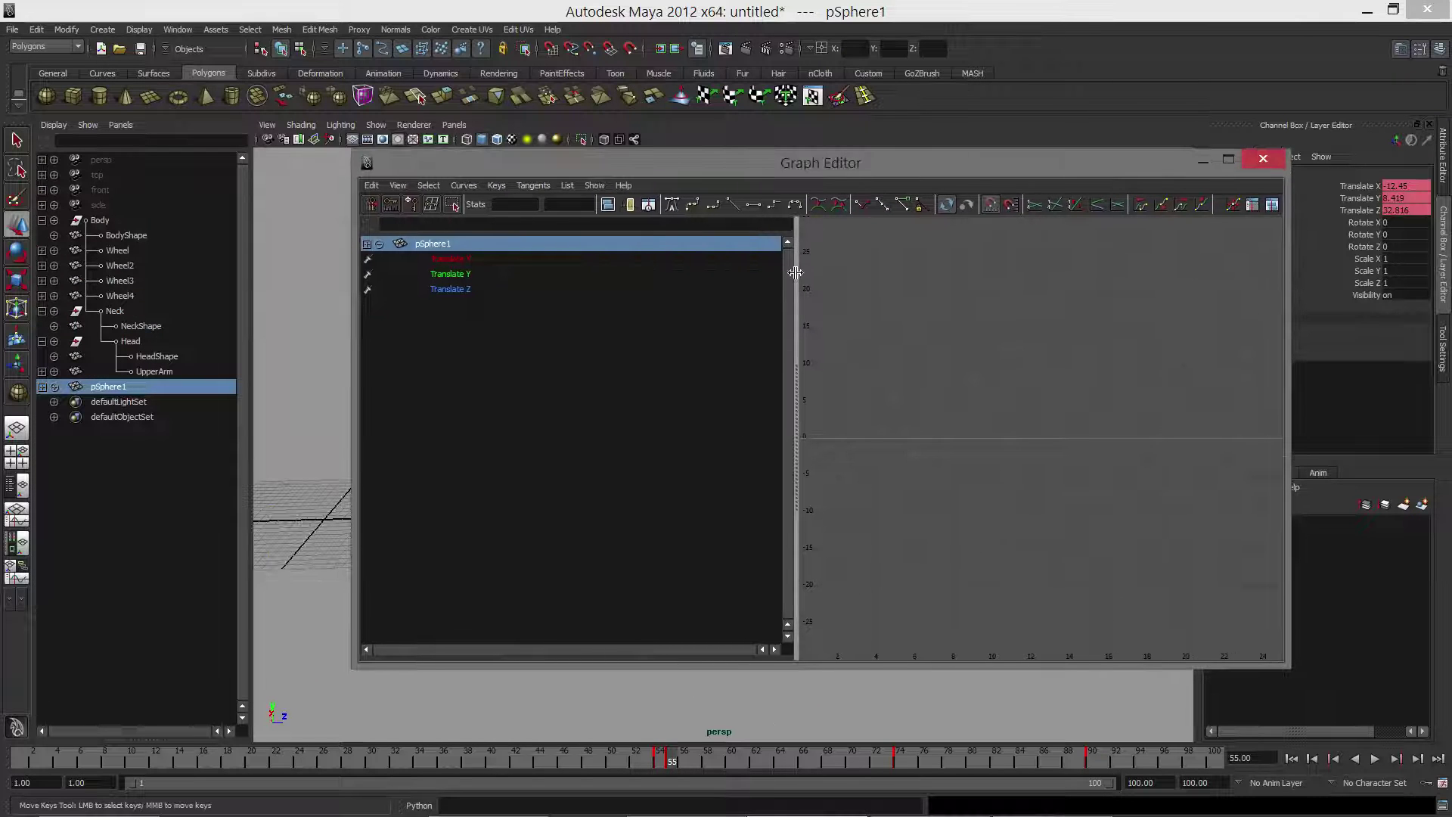
pyautogui.moveTo(793, 276); pyautogui.dragTo(534, 287)
pyautogui.moveTo(634, 163); pyautogui.dragTo(585, 110)
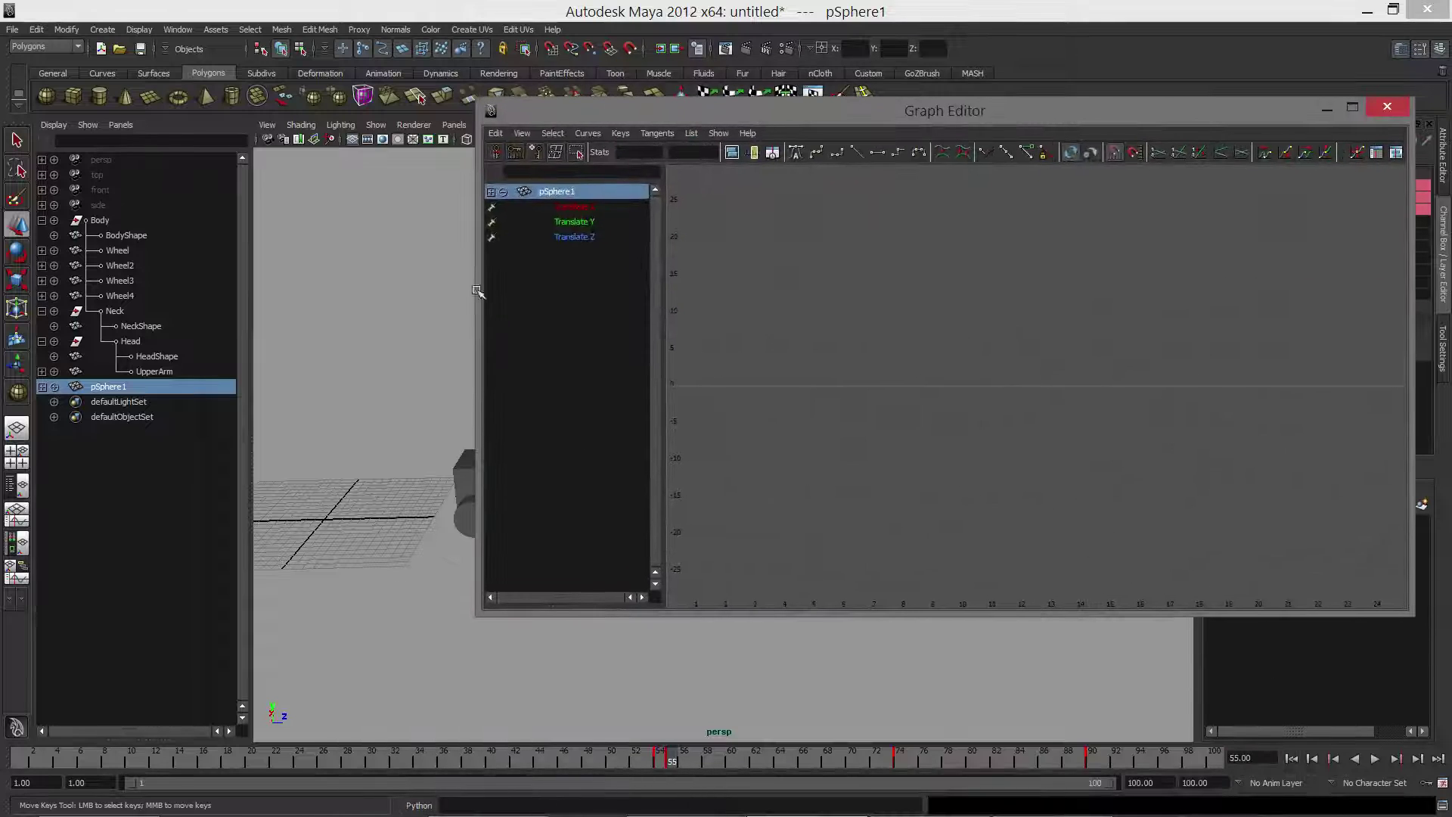
# Display the sphere's Translate X, Y and Z curves together in the Graph Editor and frame them.
pyautogui.click(569, 206)
pyautogui.click(580, 223)
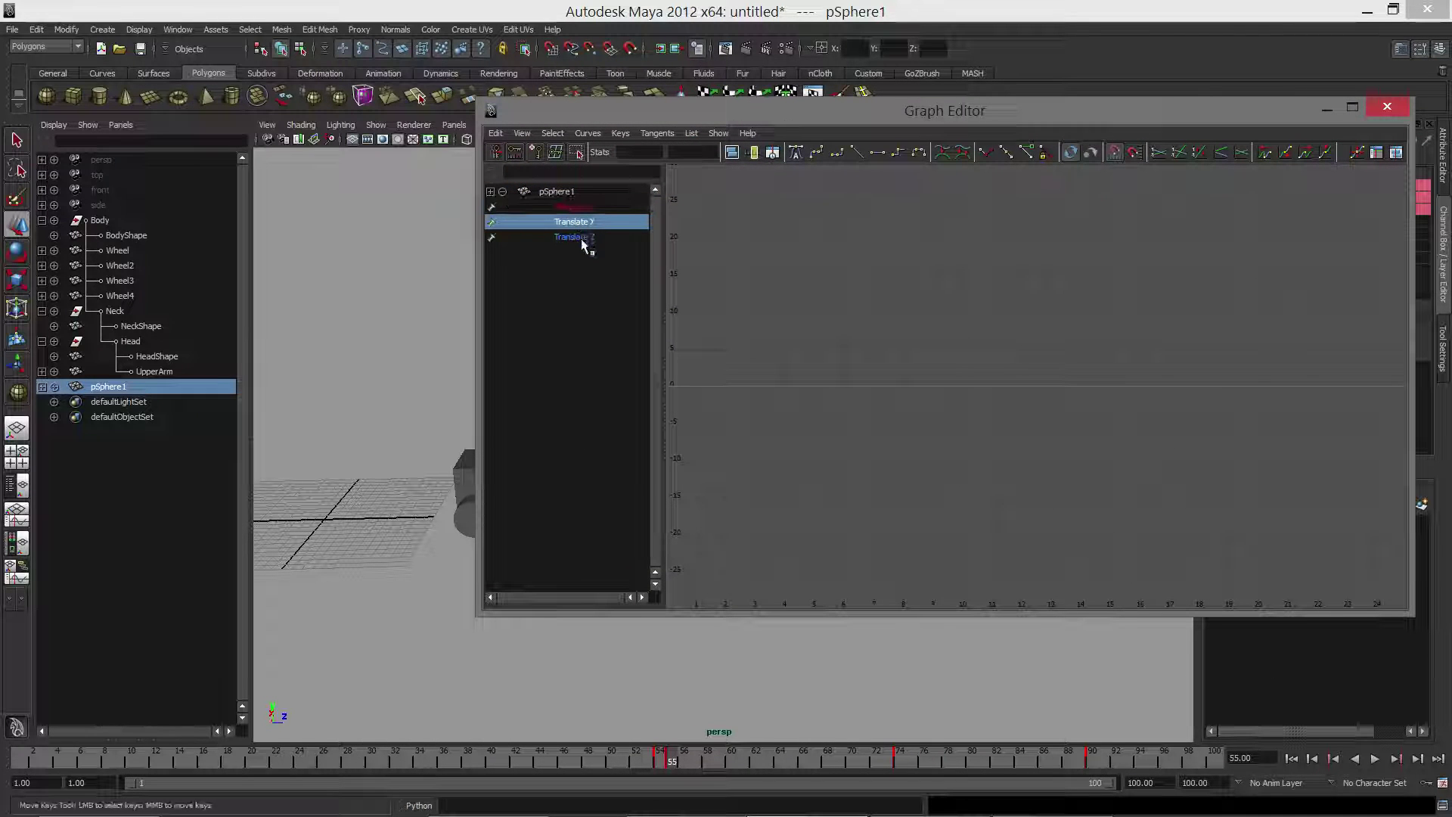
pyautogui.moveTo(583, 238); pyautogui.dragTo(585, 206)
pyautogui.press('f')
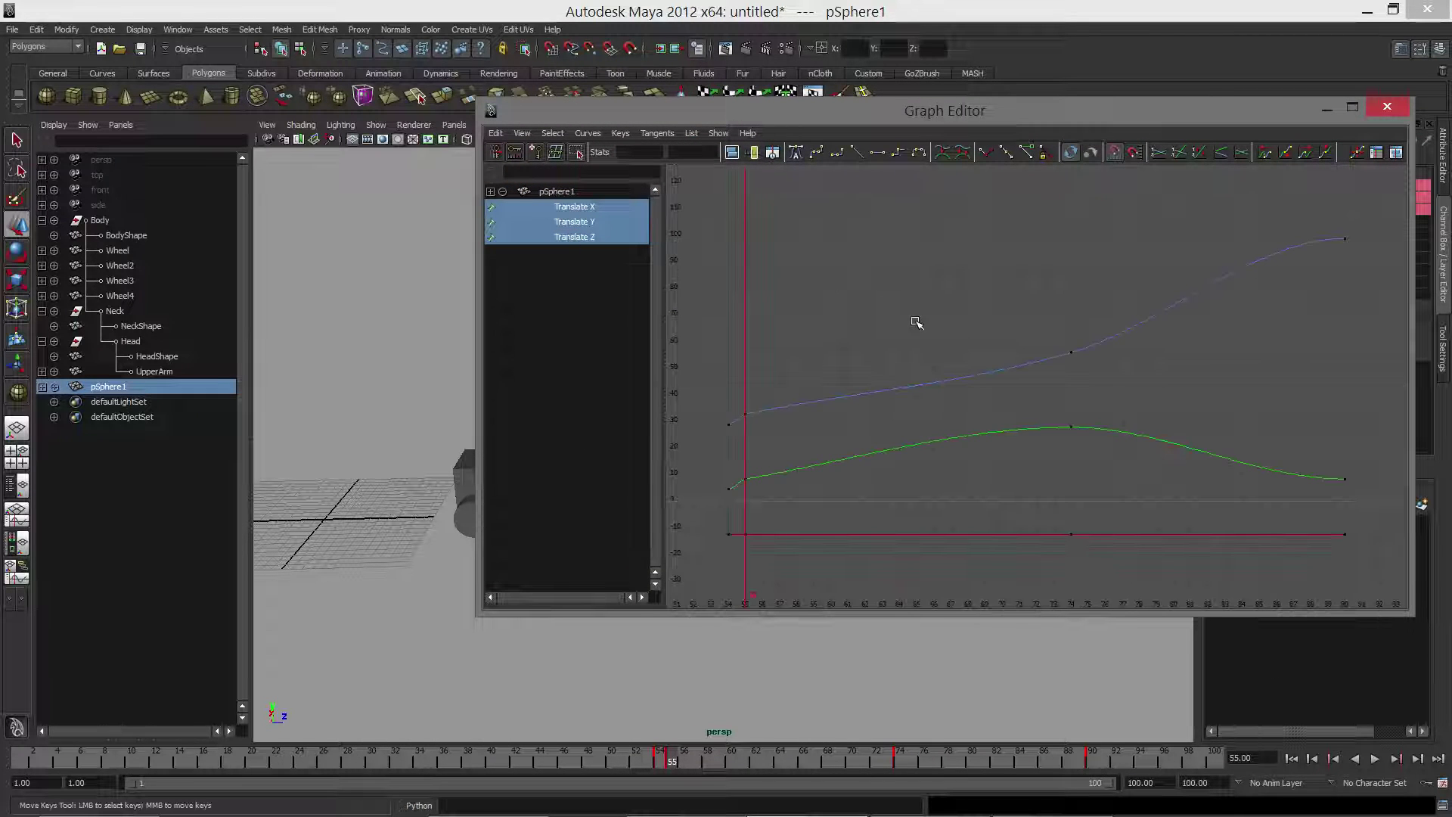
pyautogui.moveTo(871, 112); pyautogui.dragTo(820, 113)
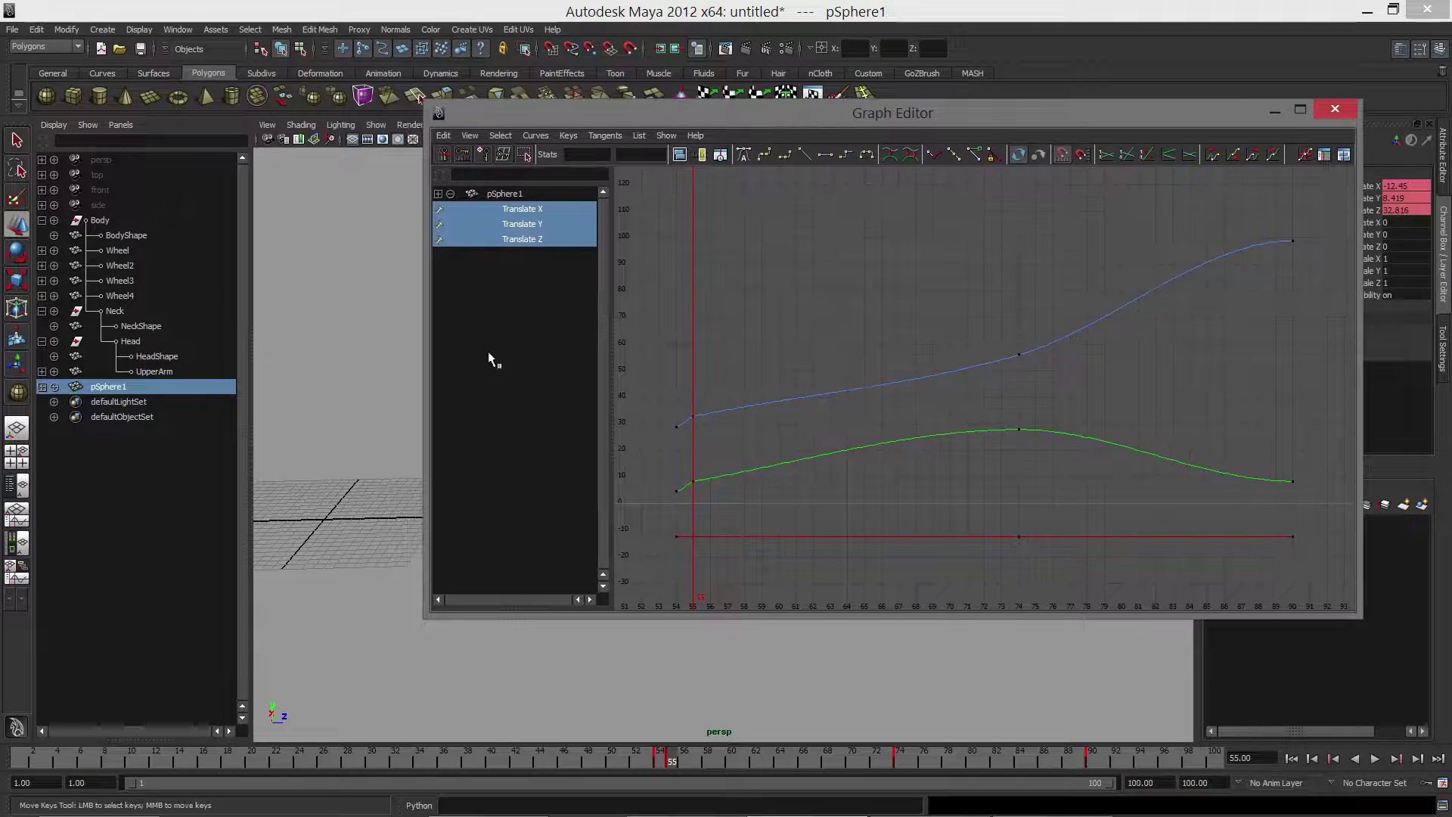
pyautogui.click(492, 356)
pyautogui.click(520, 209)
pyautogui.keyDown('shift'); pyautogui.click(521, 239); pyautogui.keyUp('shift')
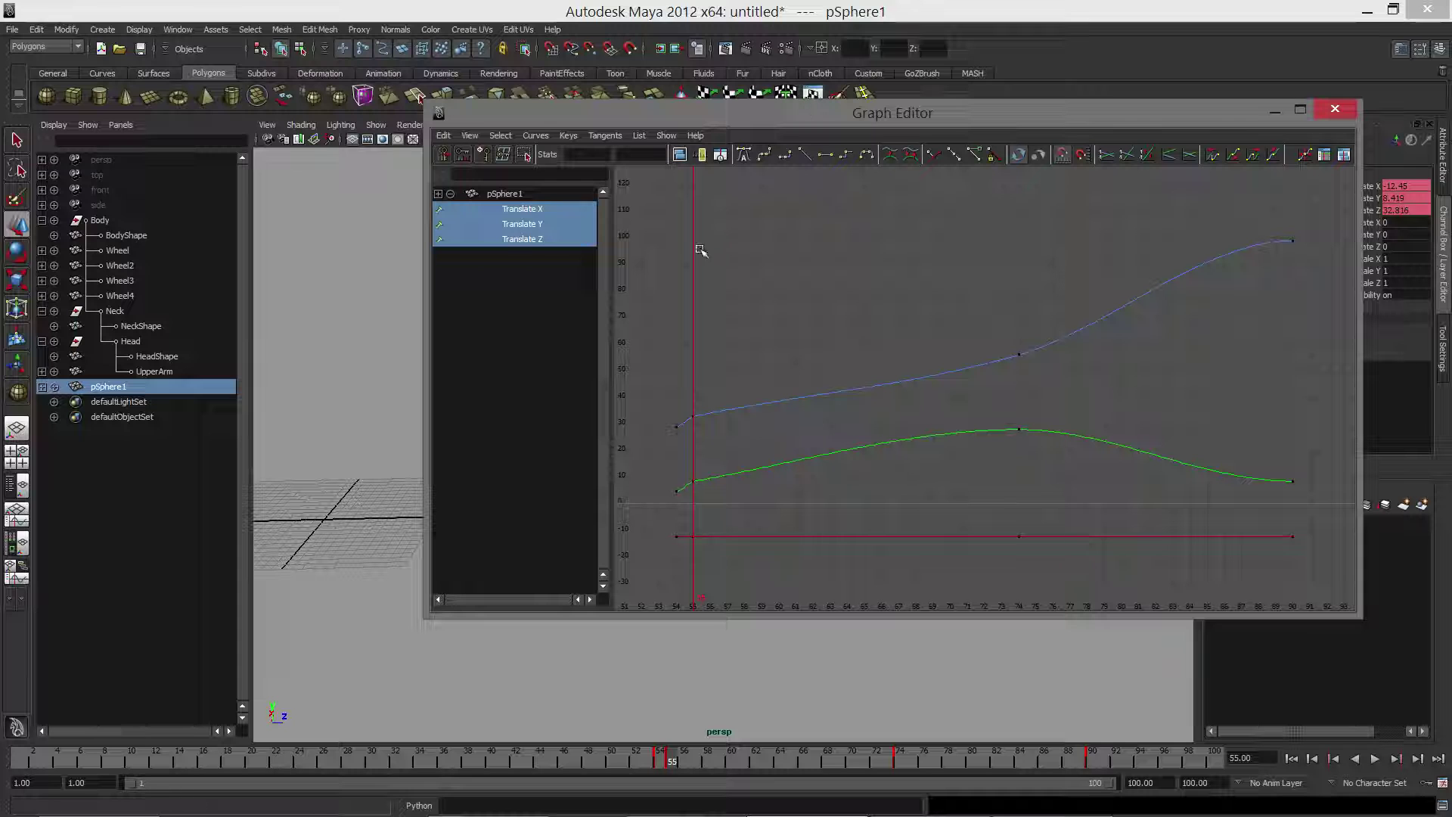
# Shrink the Graph Editor window and place it beside the robot and sphere so both remain in view.
pyautogui.moveTo(769, 119); pyautogui.dragTo(517, 175)
pyautogui.moveTo(1108, 157); pyautogui.dragTo(720, 208)
pyautogui.moveTo(550, 221); pyautogui.dragTo(1230, 192)
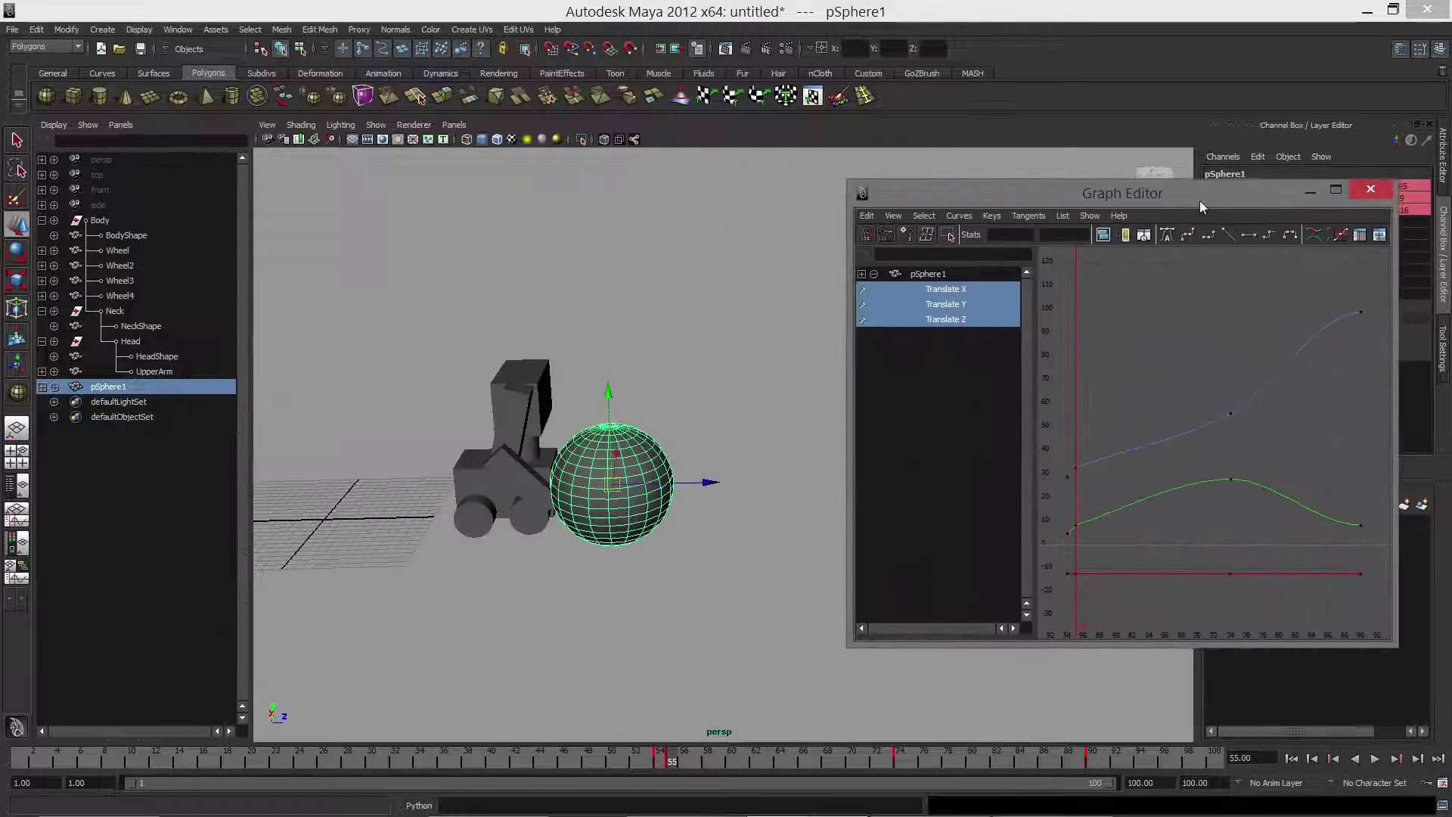
# Examine the sphere's rise from the arm strike up to frame 73, comparing its position in the viewport with the Translate curves.
pyautogui.keyDown('alt'); pyautogui.moveTo(711, 428); pyautogui.dragTo(632, 408, button='middle'); pyautogui.keyUp('alt')
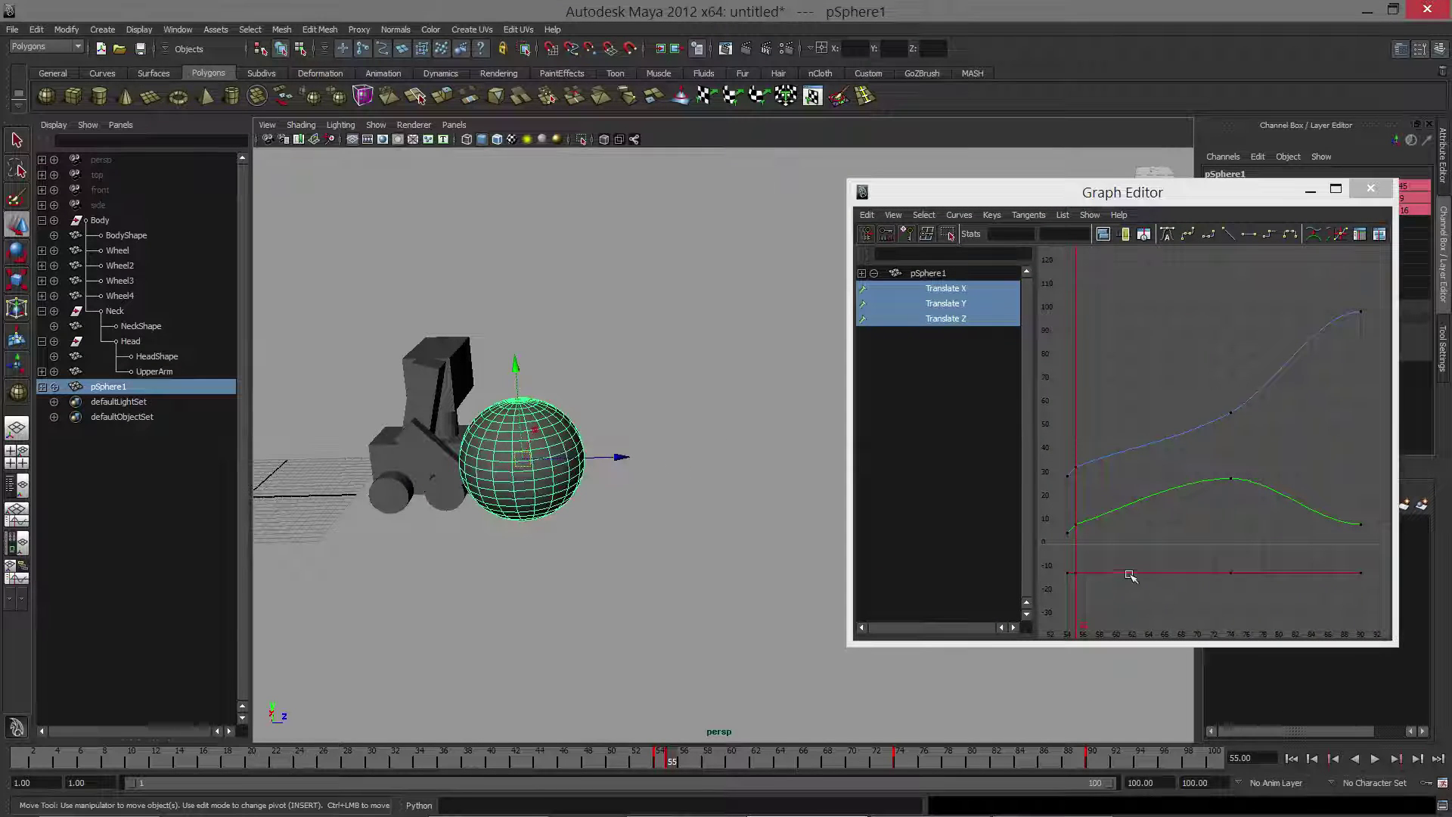
pyautogui.keyDown('alt'); pyautogui.moveTo(484, 544); pyautogui.dragTo(585, 412); pyautogui.keyUp('alt')
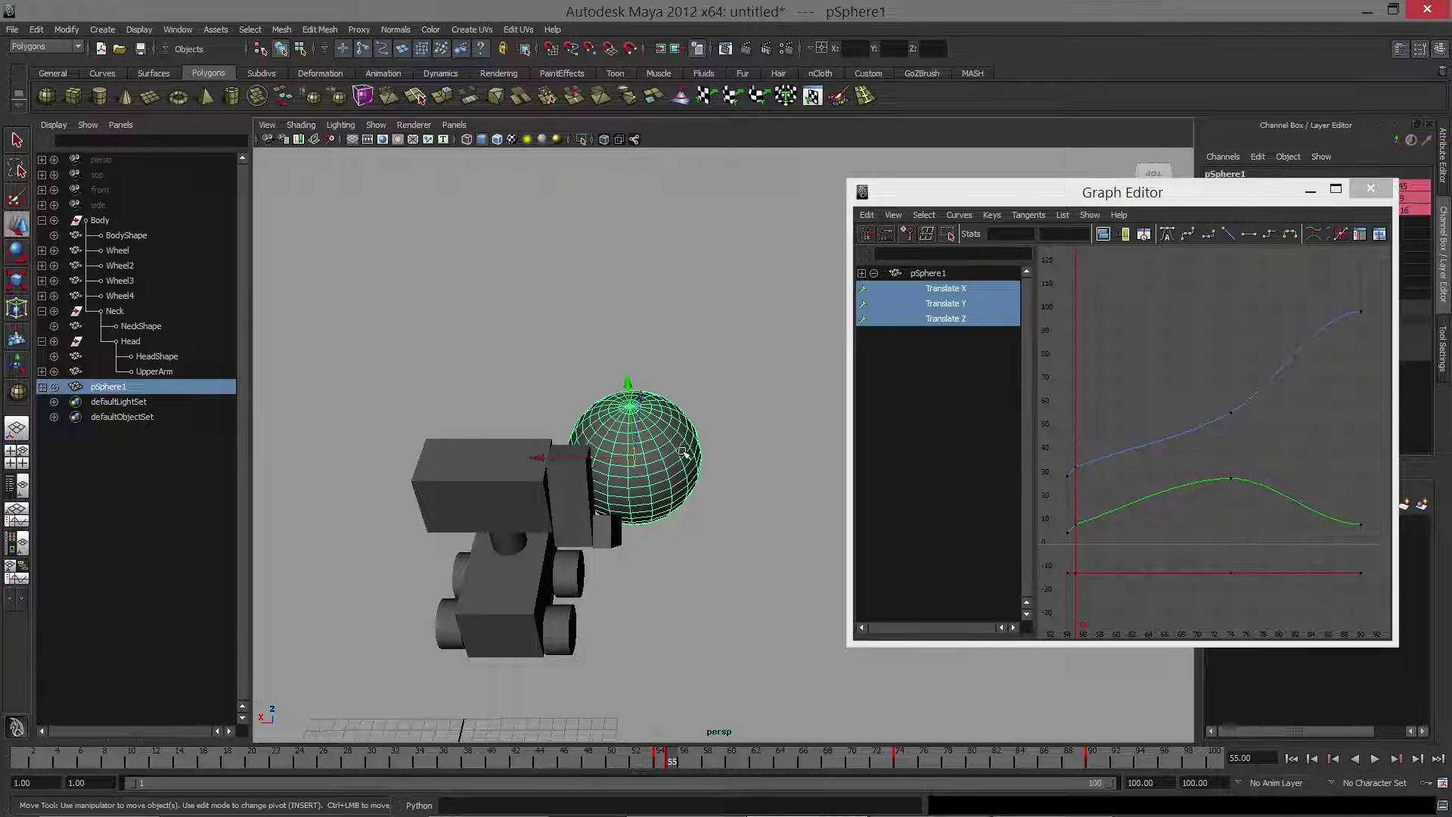
pyautogui.keyDown('alt'); pyautogui.moveTo(683, 452); pyautogui.dragTo(687, 637); pyautogui.keyUp('alt')
pyautogui.hotkey('alt', 'v')
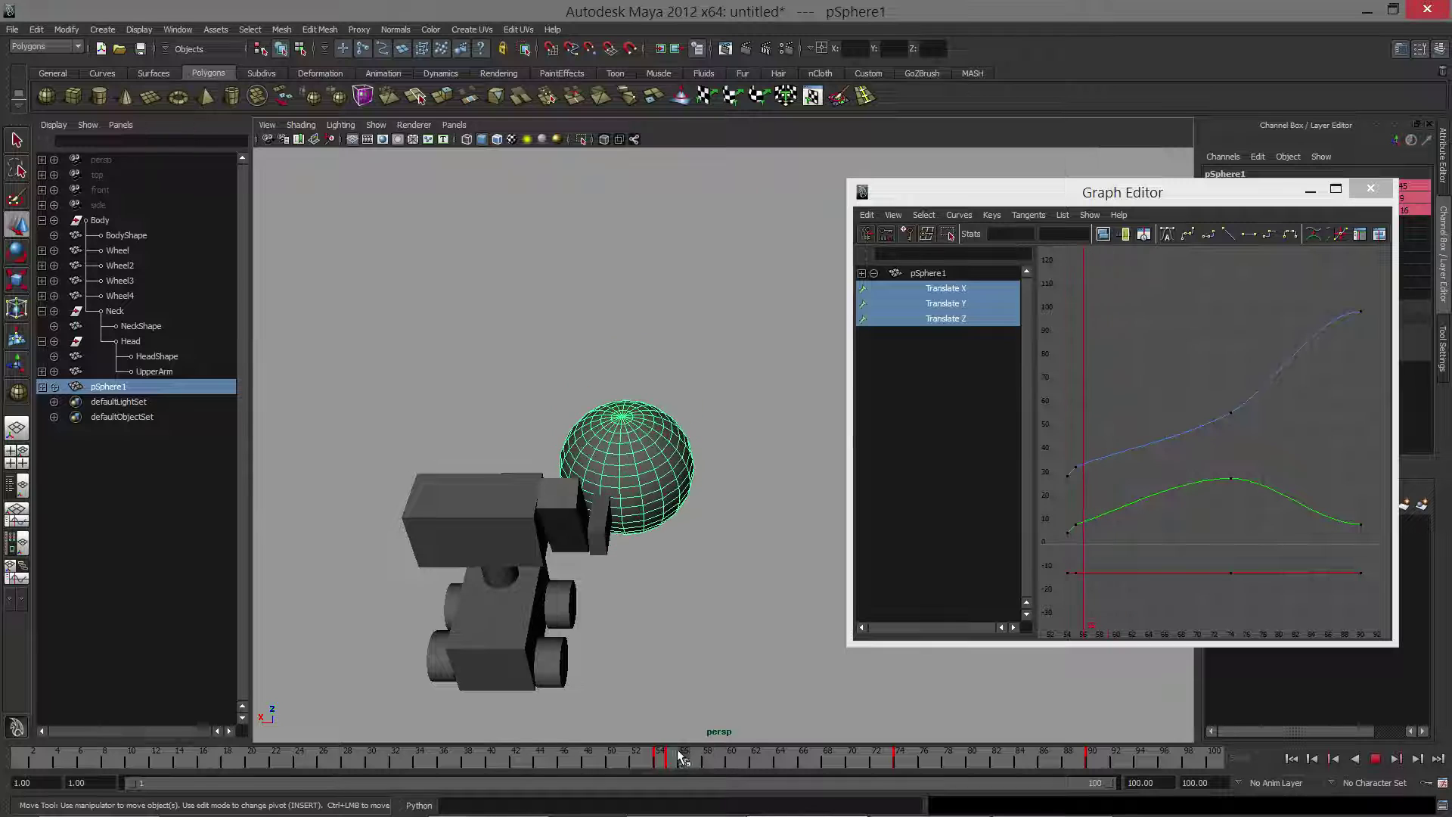
pyautogui.moveTo(658, 760)
pyautogui.mouseDown()
pyautogui.moveTo(1056, 761)
pyautogui.moveTo(759, 758)
pyautogui.mouseUp()
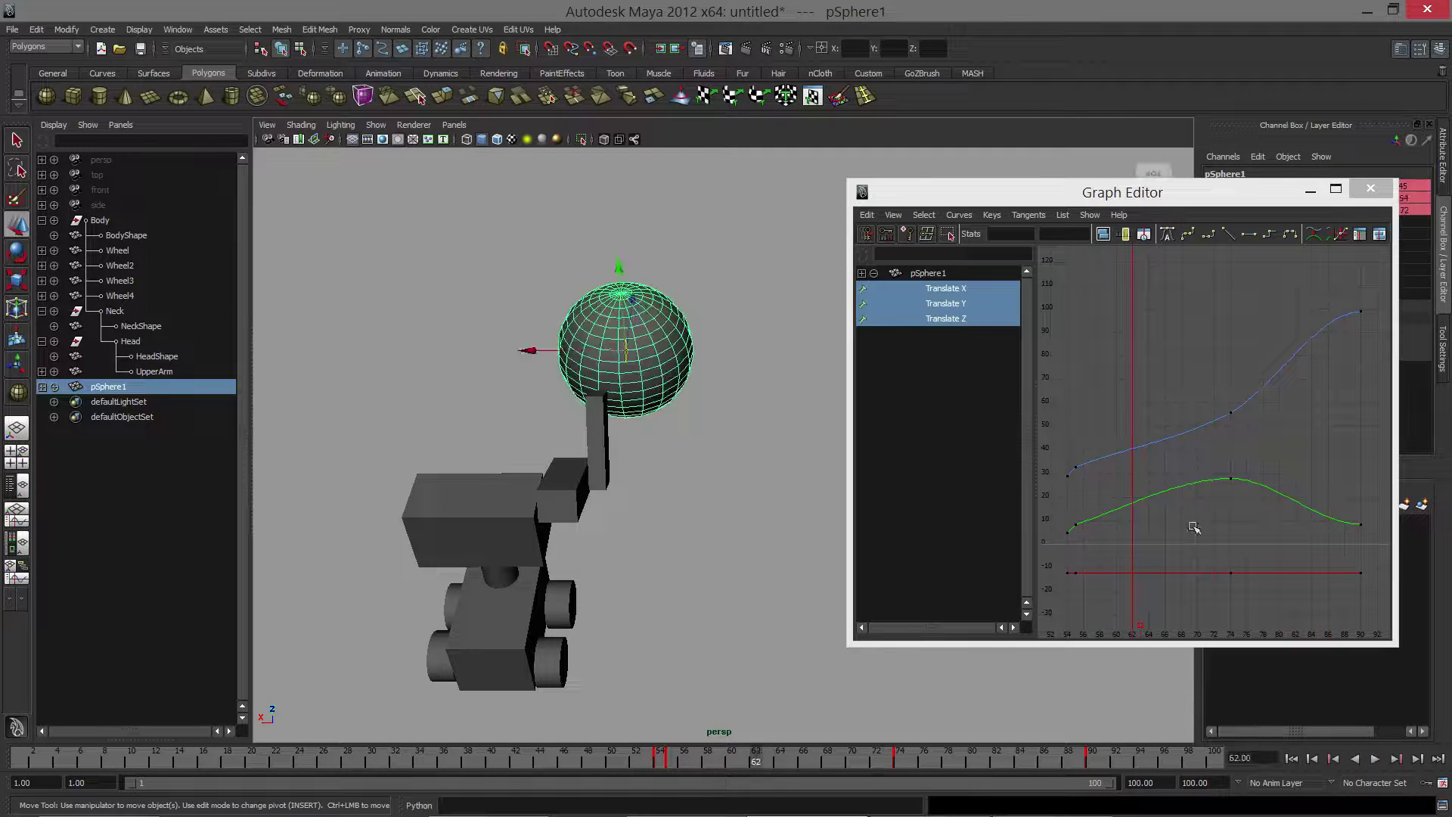
pyautogui.keyDown('alt'); pyautogui.moveTo(840, 443); pyautogui.dragTo(805, 394); pyautogui.keyUp('alt')
pyautogui.moveTo(731, 758); pyautogui.dragTo(889, 759)
pyautogui.keyDown('alt'); pyautogui.moveTo(763, 446); pyautogui.dragTo(746, 363); pyautogui.keyUp('alt')
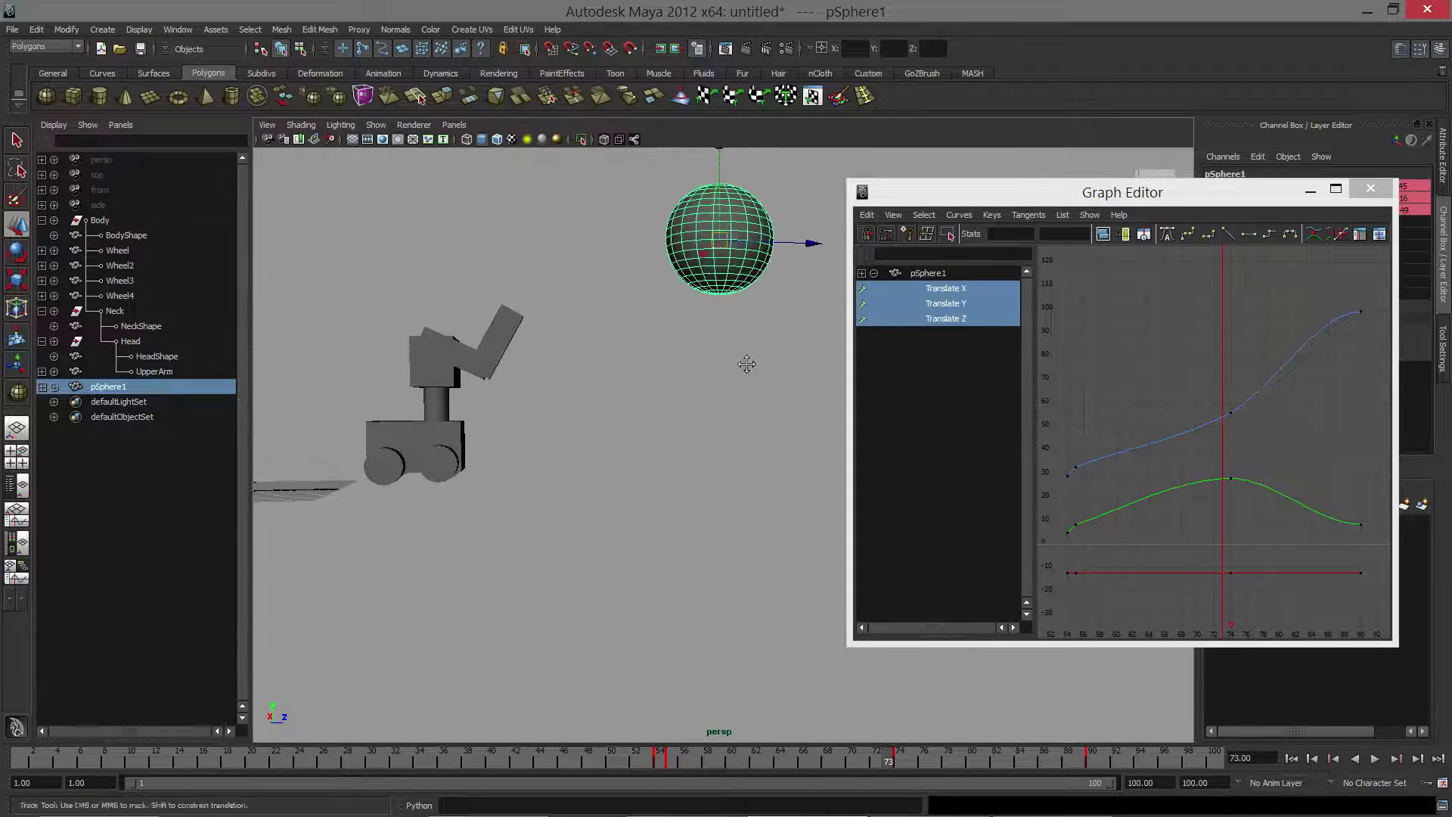
pyautogui.keyDown('alt'); pyautogui.moveTo(746, 363); pyautogui.dragTo(751, 417, button='middle'); pyautogui.keyUp('alt')
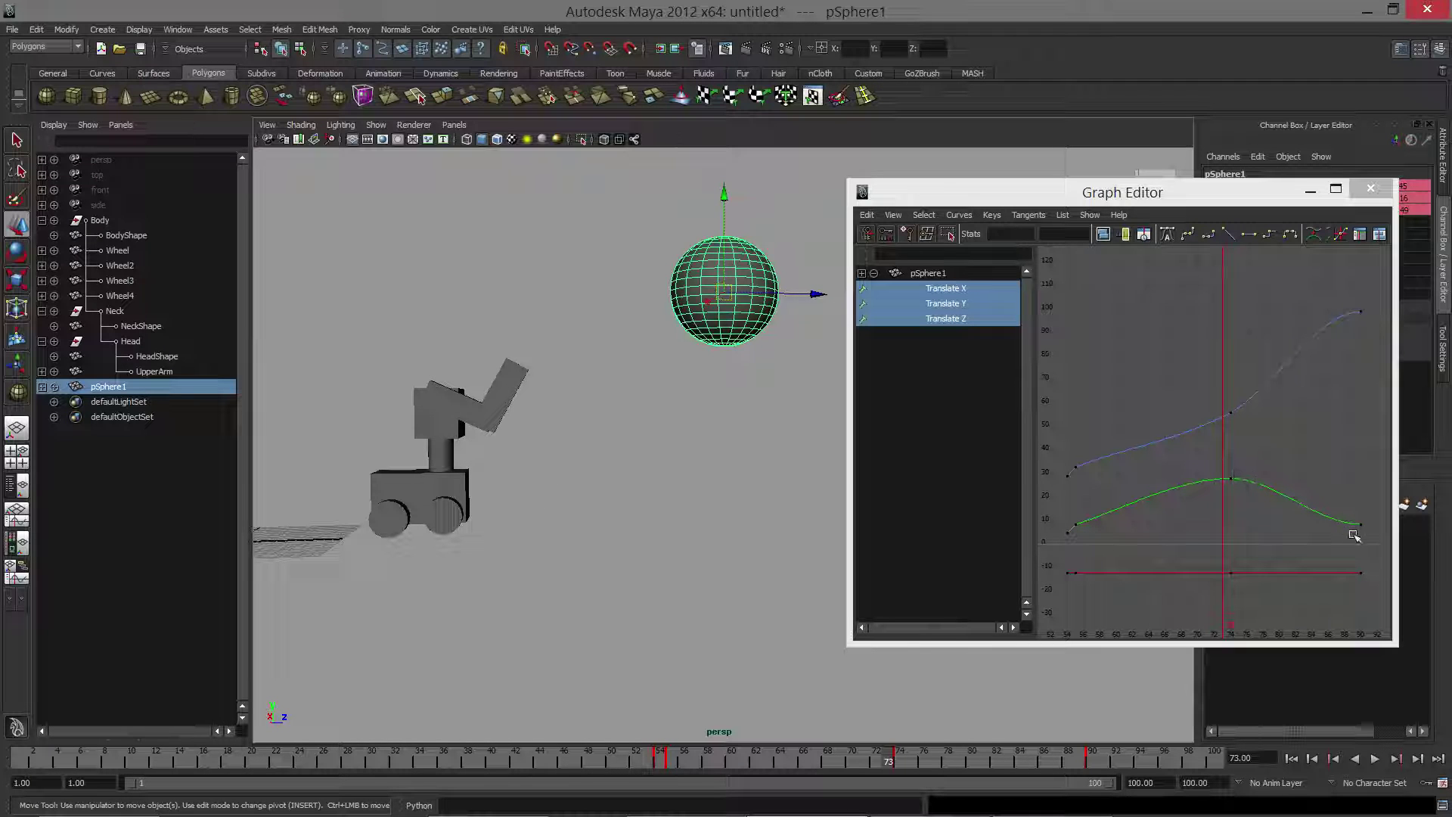
pyautogui.hotkey('alt', 'v')
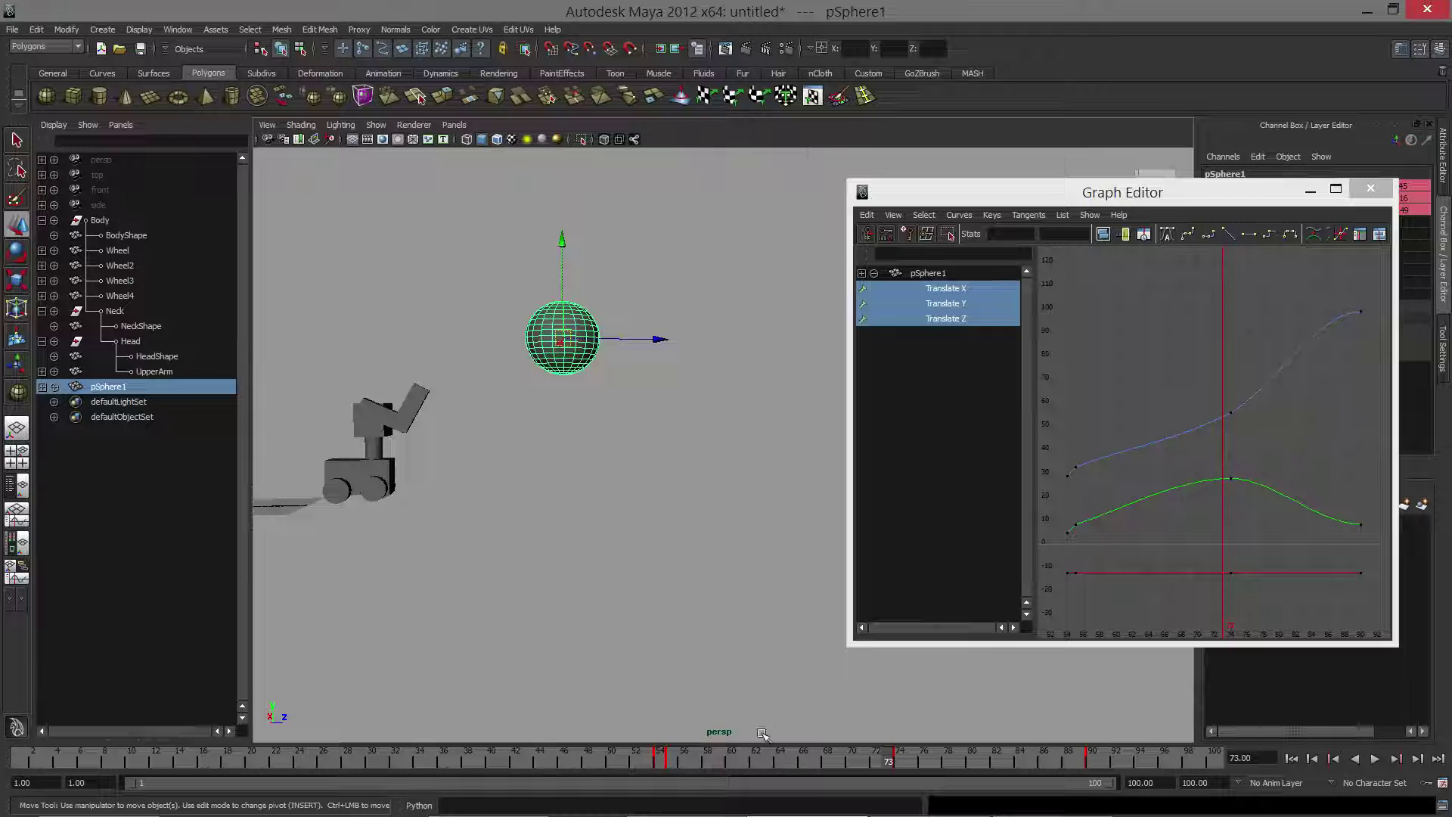
# Examine the sphere's flight at frames 81 and 60 from several viewing angles against its Translate Y and Z curves.
pyautogui.moveTo(704, 764); pyautogui.dragTo(986, 756)
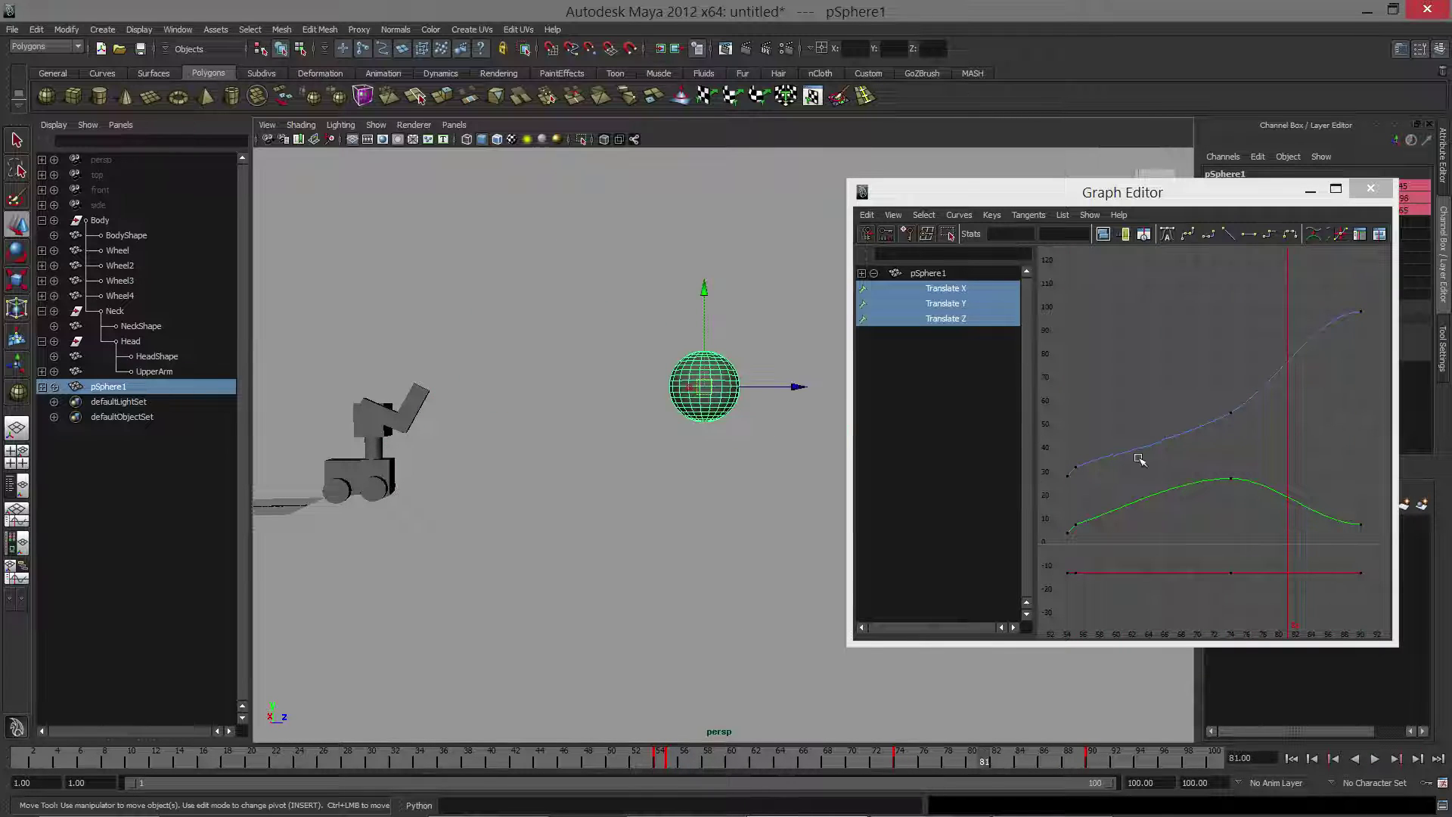
pyautogui.keyDown('alt'); pyautogui.moveTo(493, 412); pyautogui.dragTo(506, 451); pyautogui.keyUp('alt')
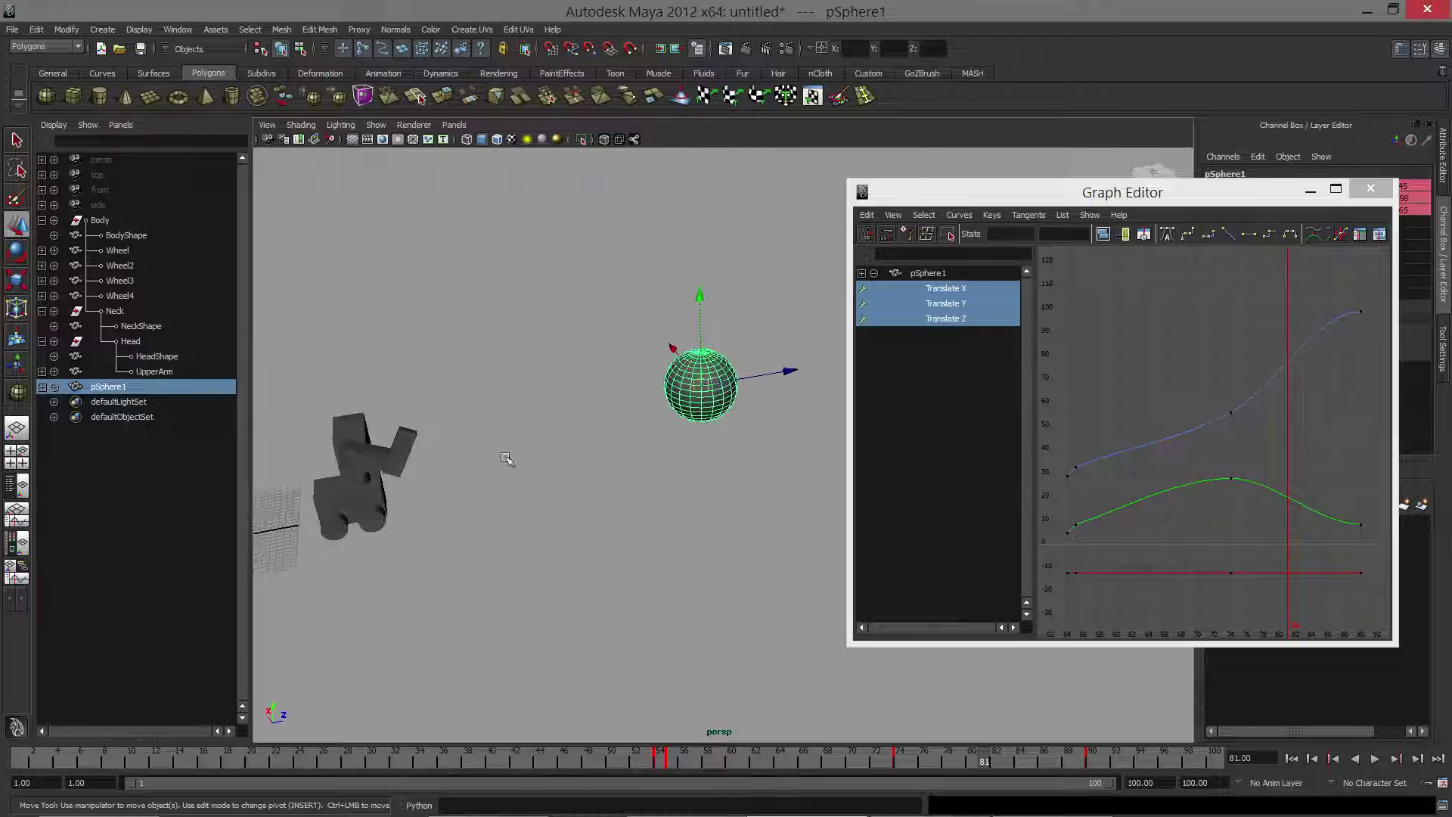
pyautogui.keyDown('alt'); pyautogui.moveTo(620, 409); pyautogui.dragTo(629, 457); pyautogui.keyUp('alt')
pyautogui.keyDown('alt'); pyautogui.moveTo(762, 522); pyautogui.dragTo(767, 553); pyautogui.keyUp('alt')
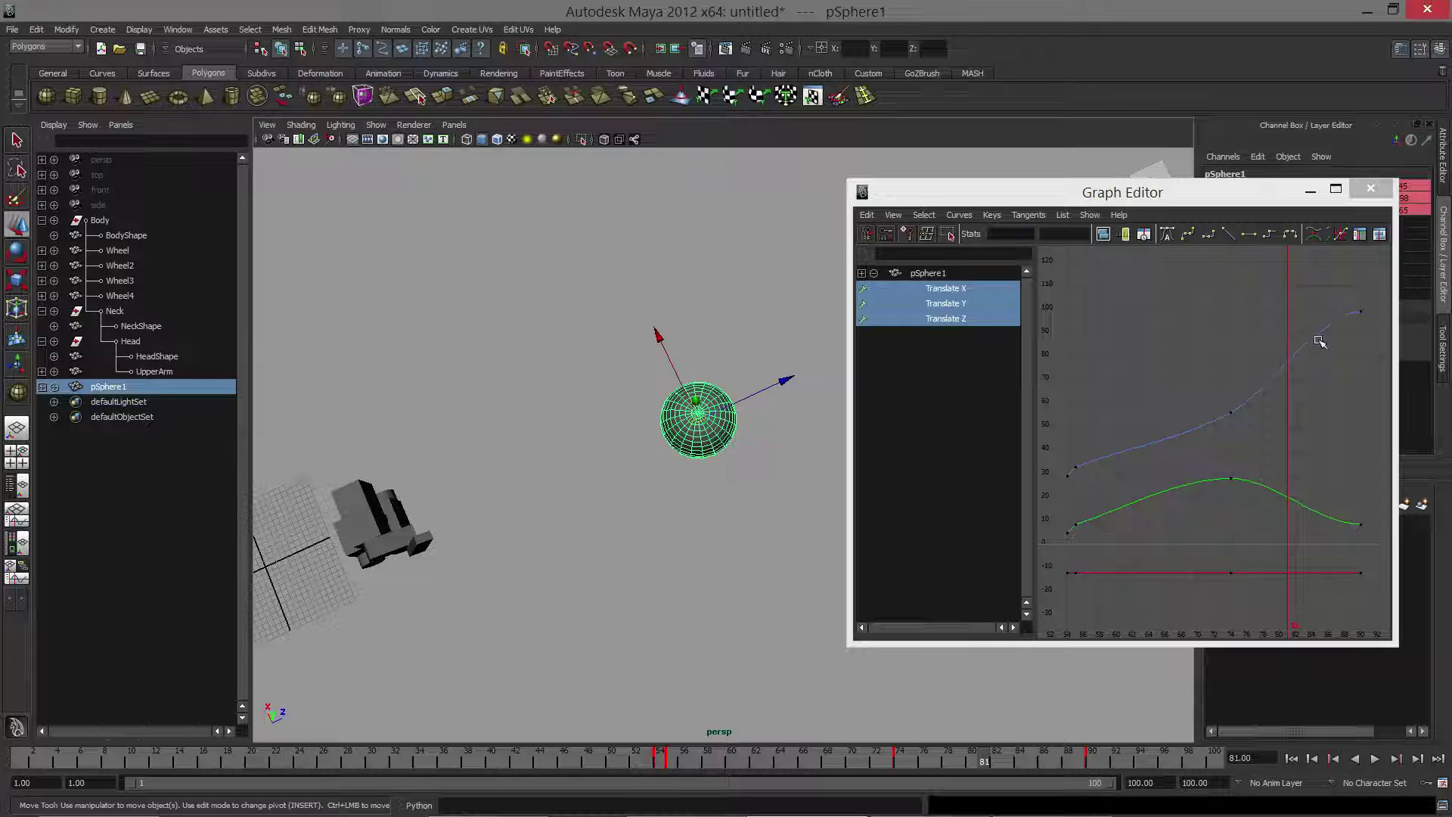
pyautogui.keyDown('alt'); pyautogui.moveTo(707, 499); pyautogui.dragTo(665, 430); pyautogui.keyUp('alt')
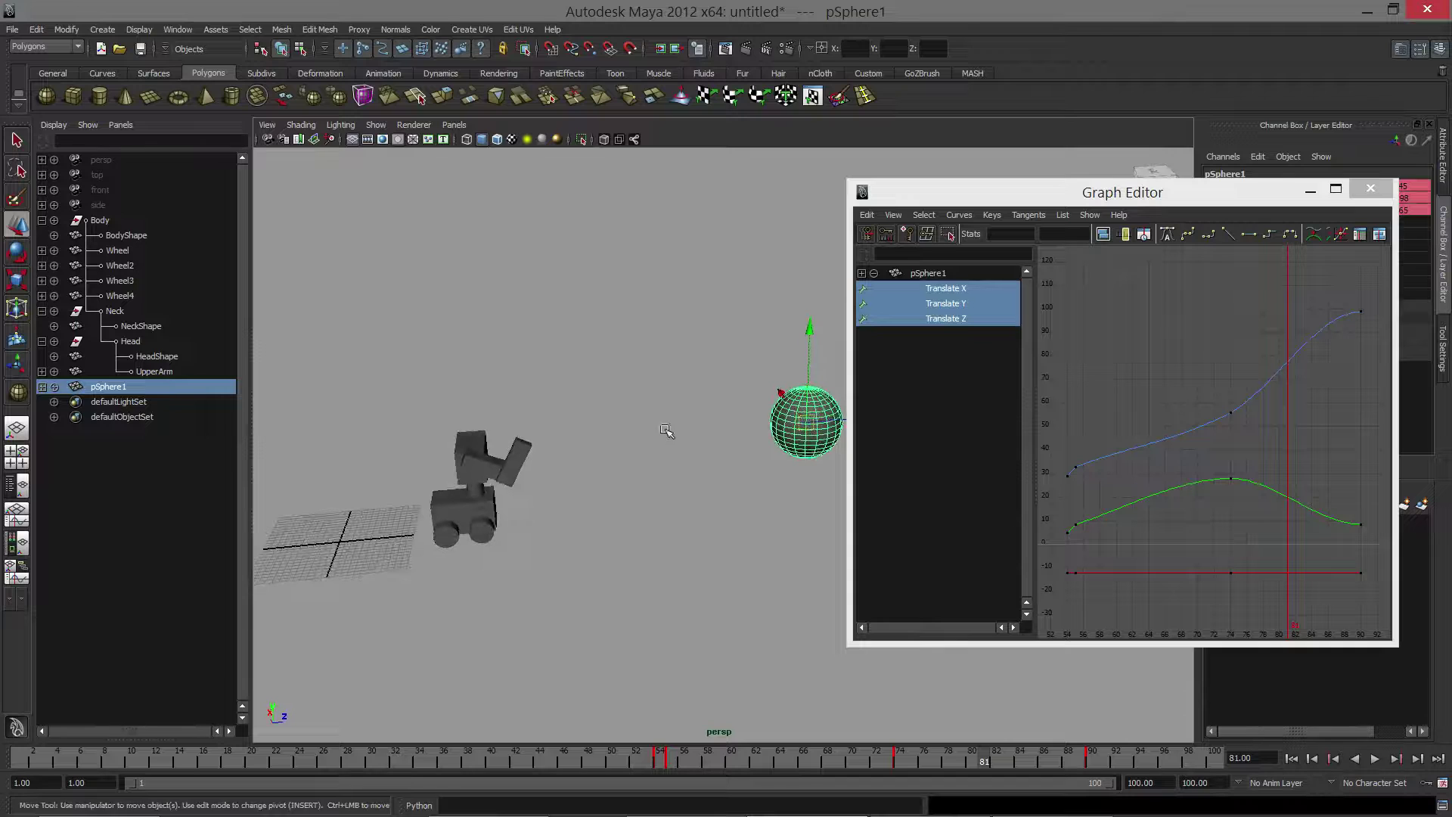
pyautogui.keyDown('alt'); pyautogui.moveTo(717, 487); pyautogui.dragTo(593, 490); pyautogui.keyUp('alt')
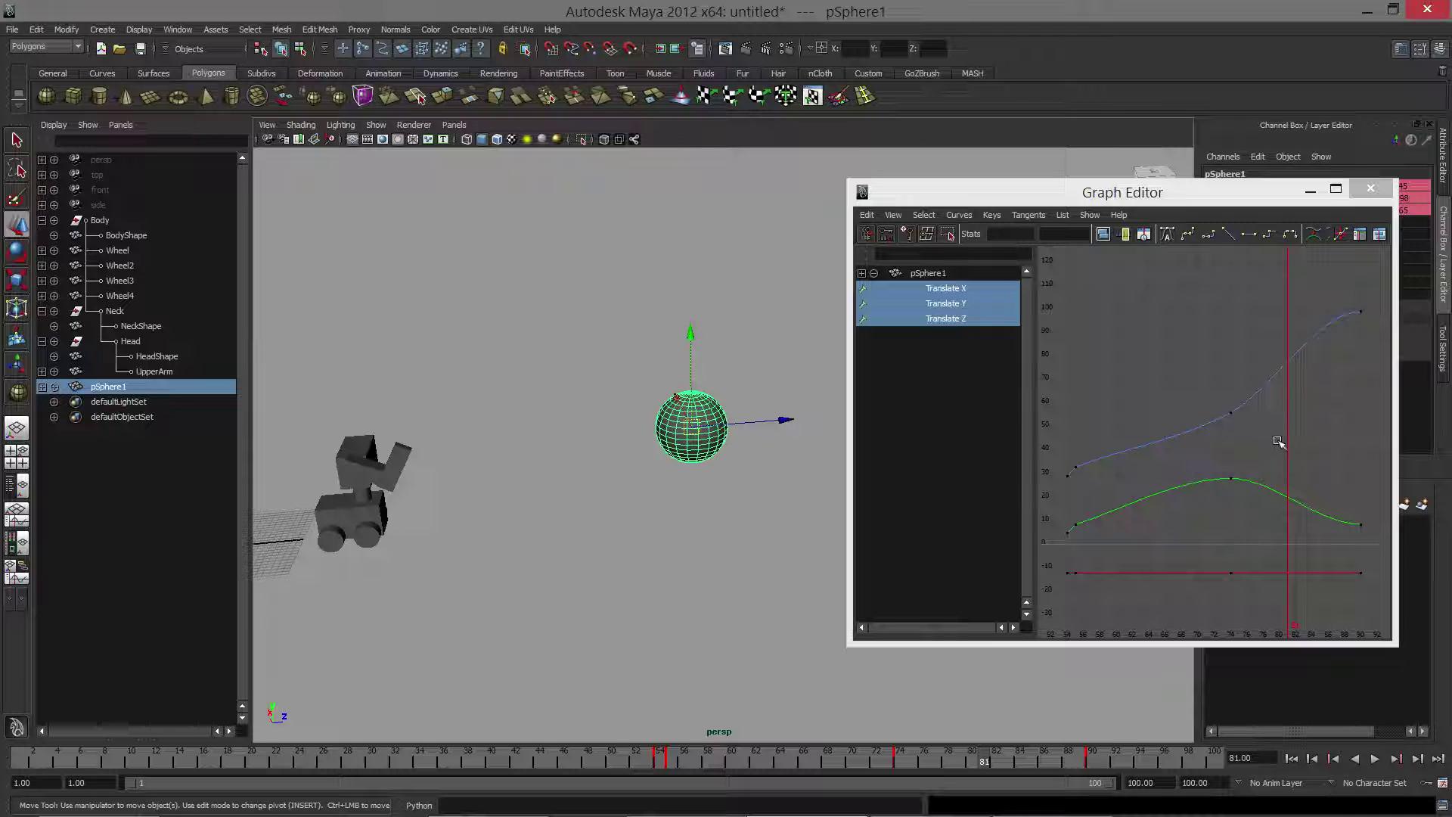
pyautogui.moveTo(689, 761); pyautogui.dragTo(732, 763)
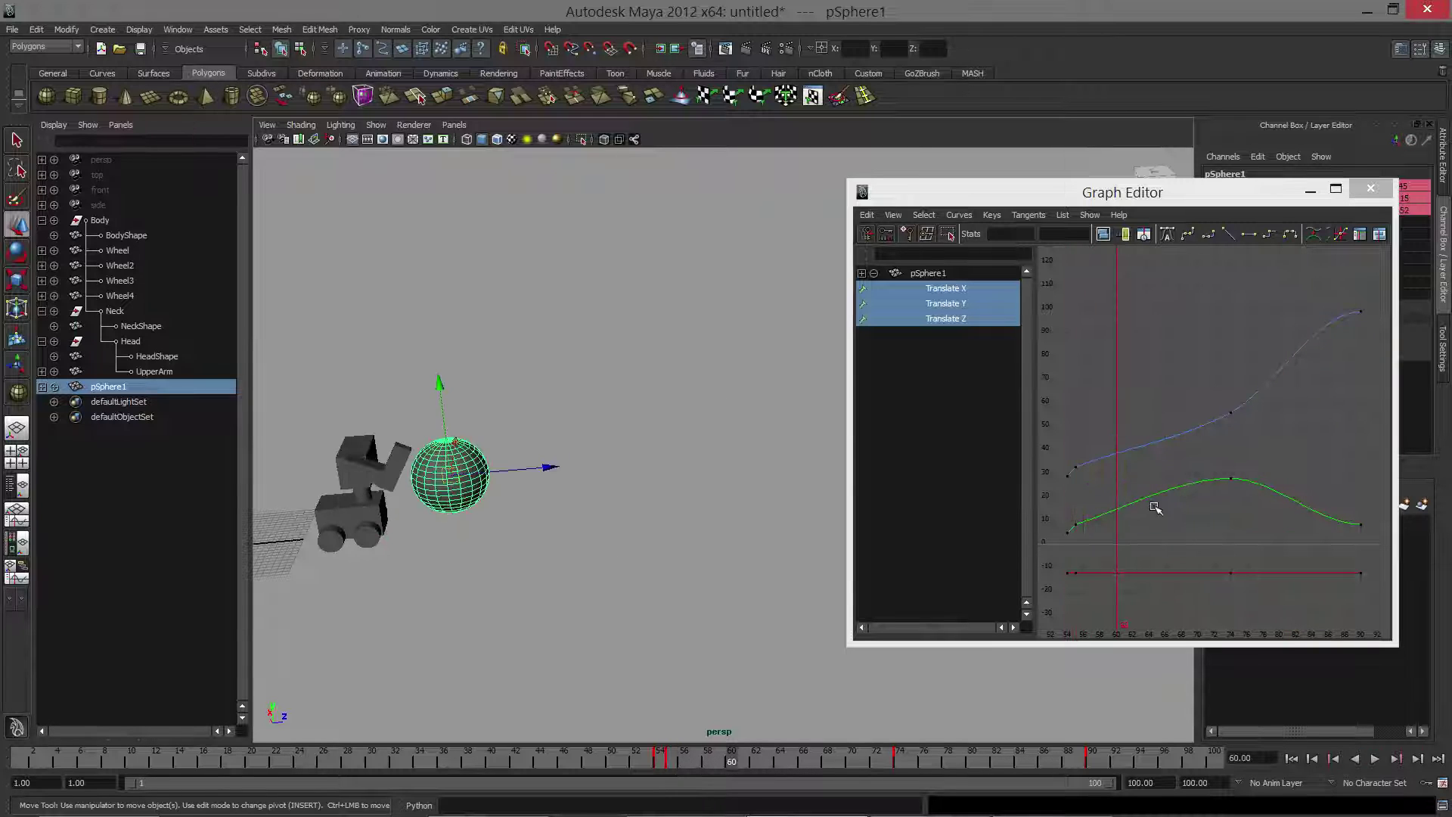
pyautogui.scroll(4, 1167, 519)
pyautogui.scroll(-4, 1167, 519)
# Maximize the Graph Editor and delete the sphere's Translate Z key at frame 74.
pyautogui.click(1081, 192)
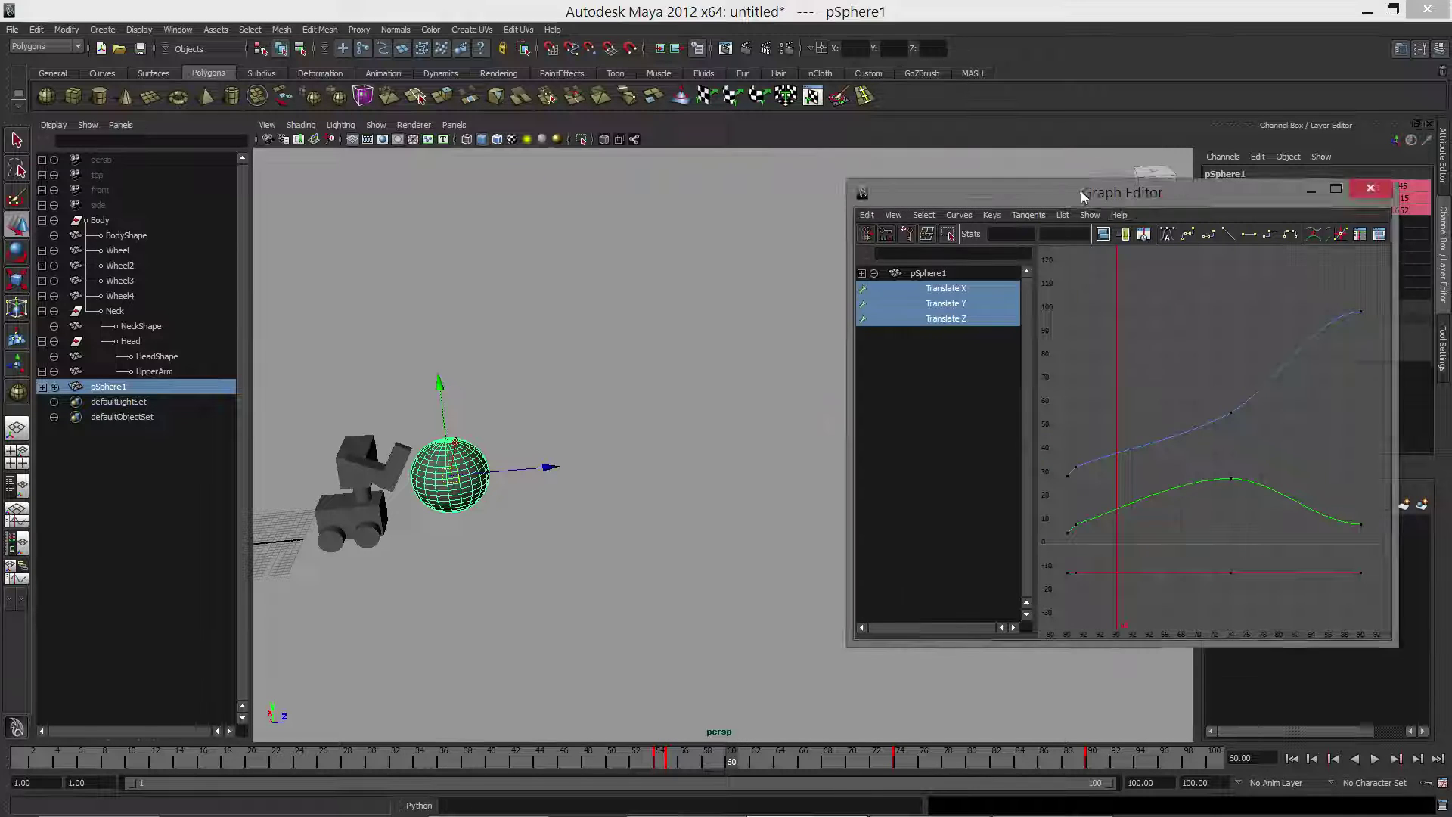
pyautogui.moveTo(1081, 192); pyautogui.dragTo(704, 179)
pyautogui.click(931, 181)
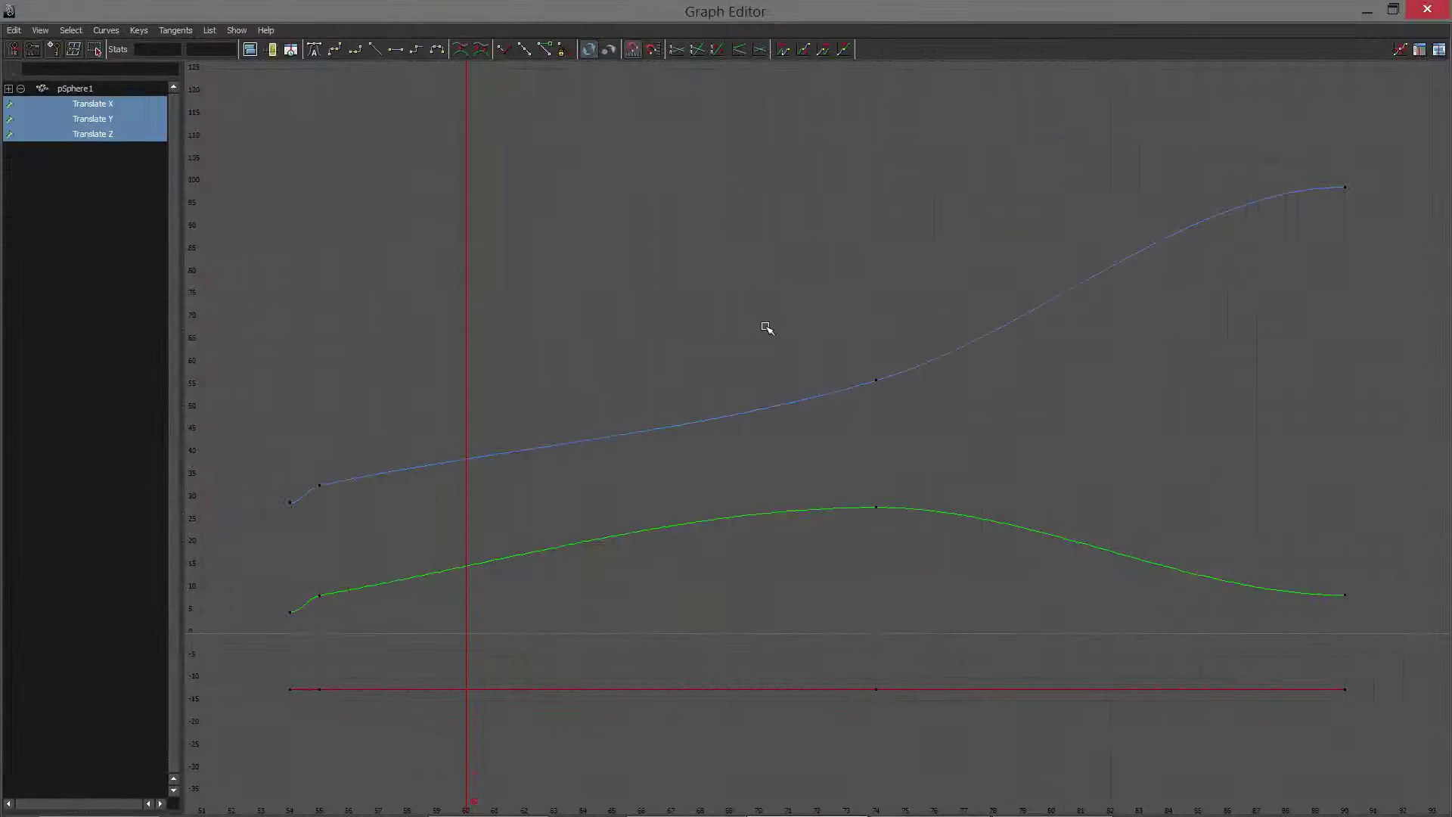
pyautogui.moveTo(767, 327); pyautogui.dragTo(900, 416)
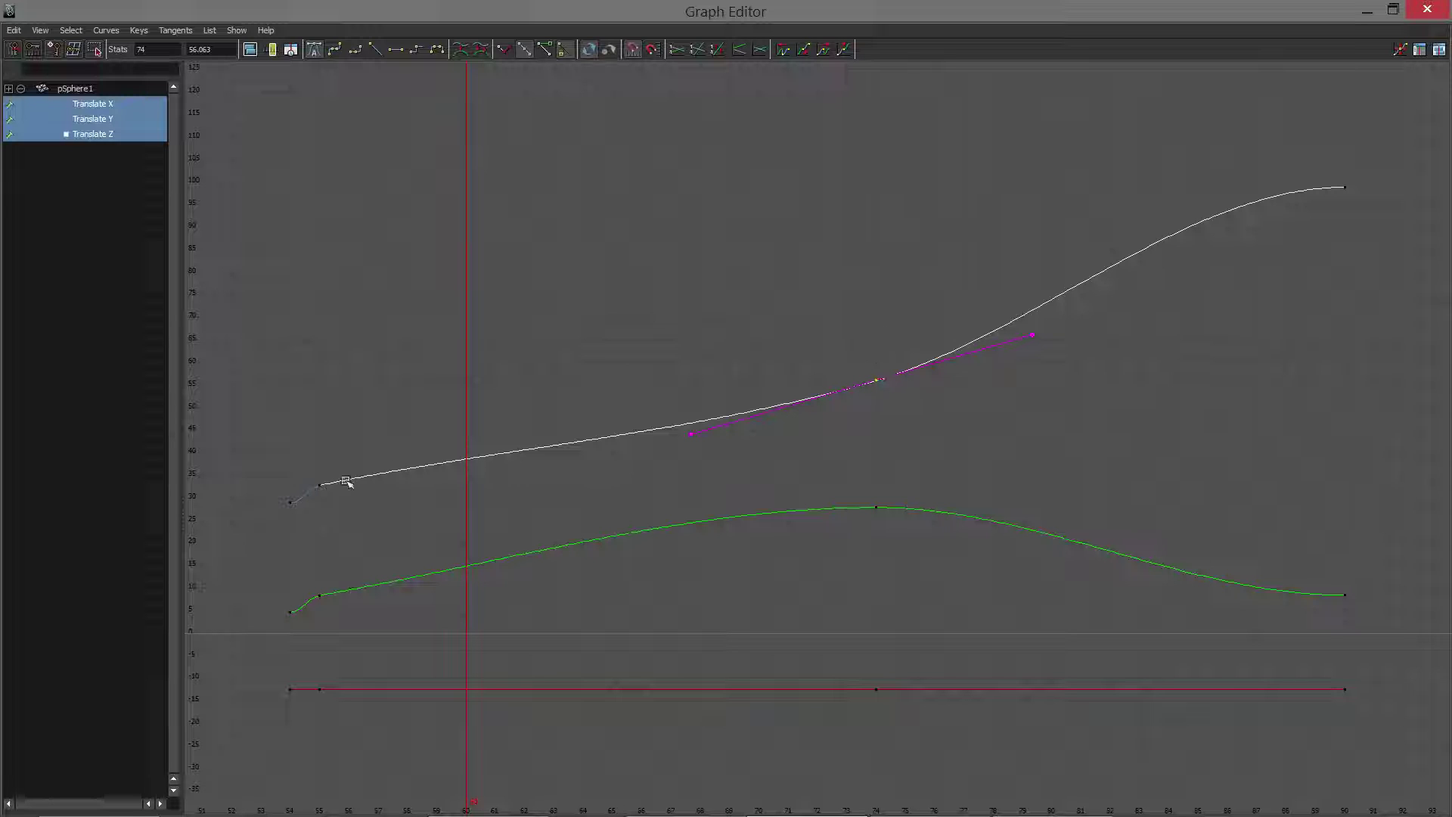
pyautogui.press('Delete')
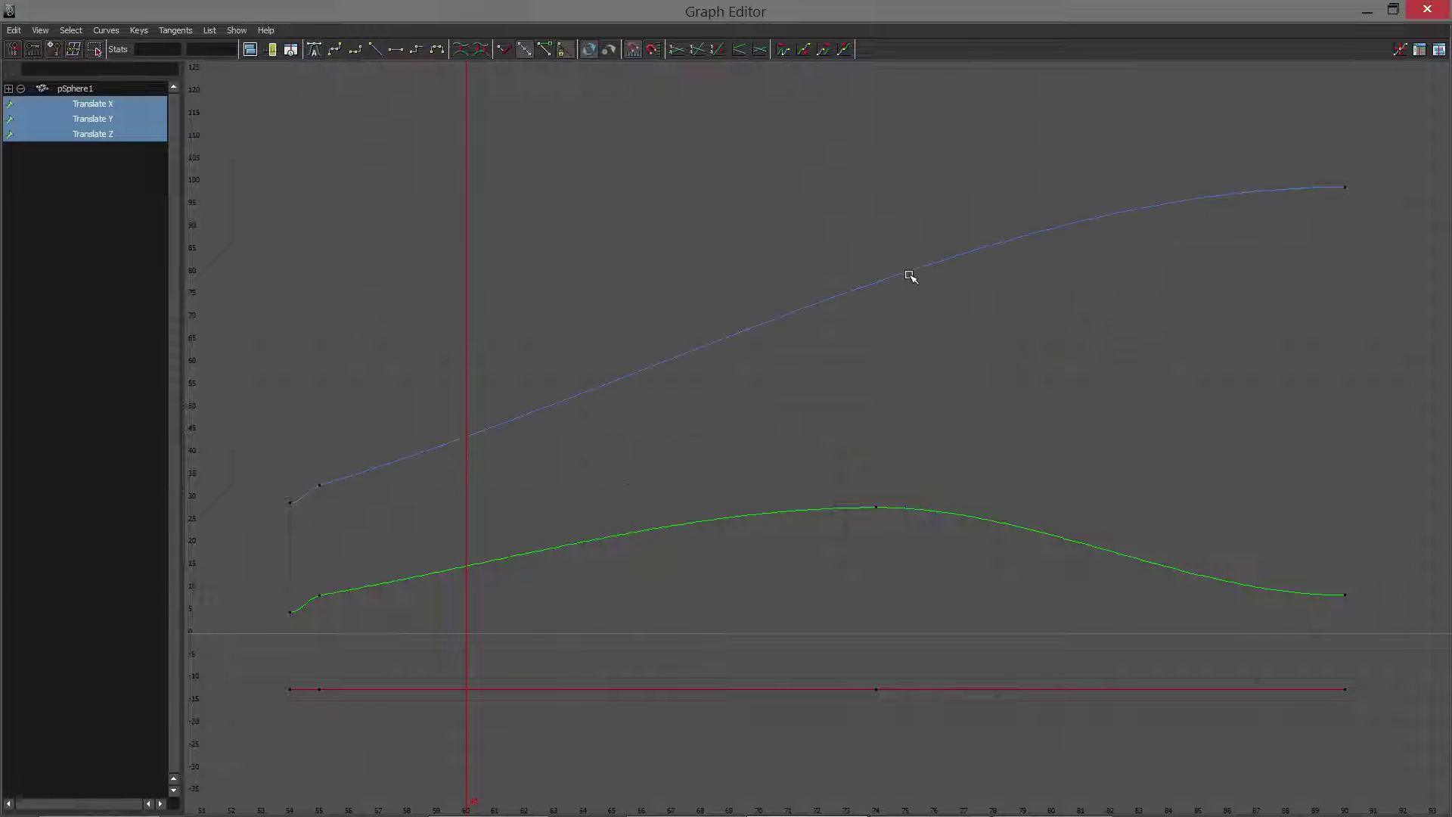
# Try a linear tangent on the Translate Z key at frame 90 with its value raised to 117.843, and undo both changes.
pyautogui.moveTo(1231, 134); pyautogui.dragTo(1388, 254)
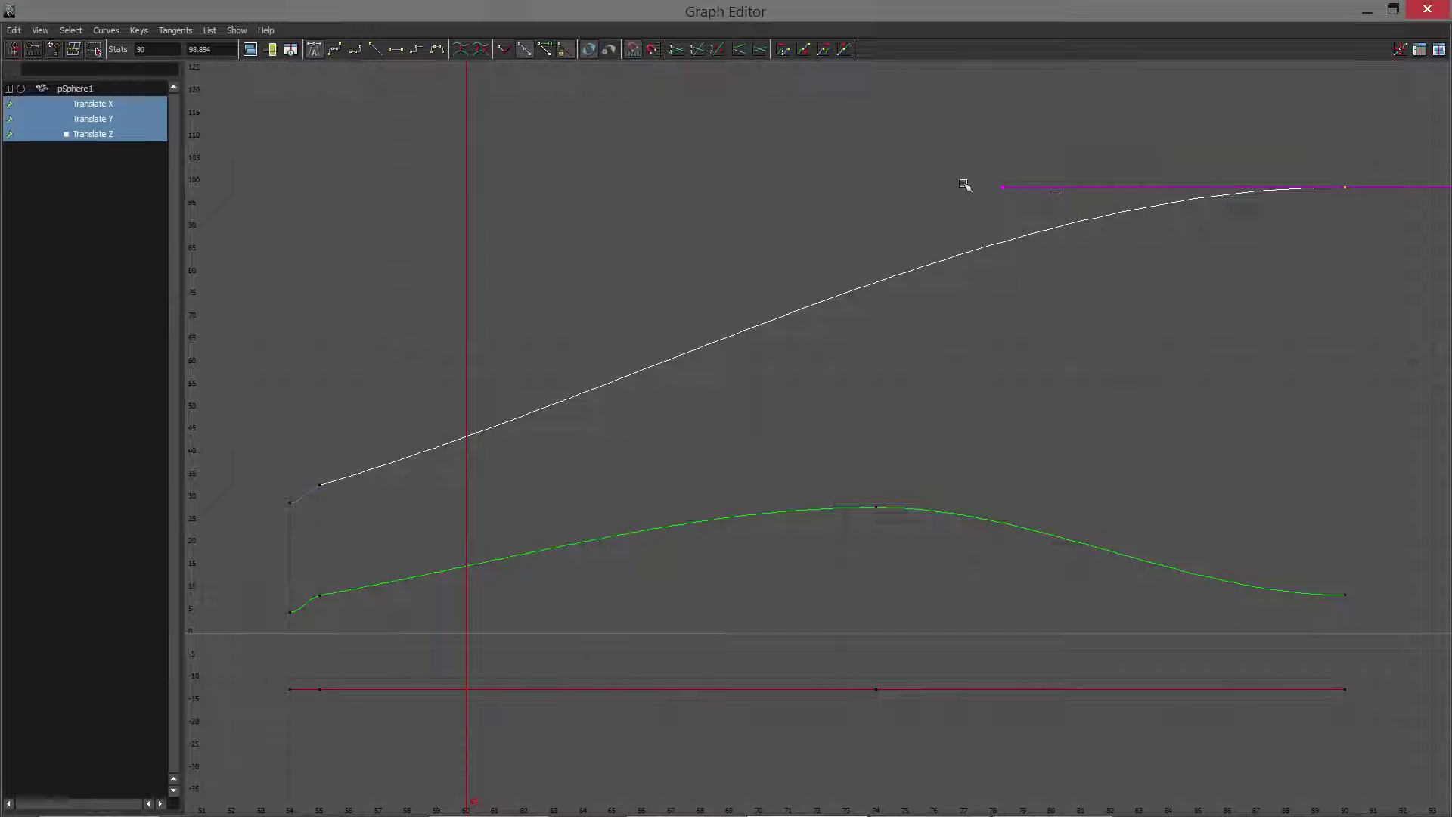
pyautogui.click(375, 48)
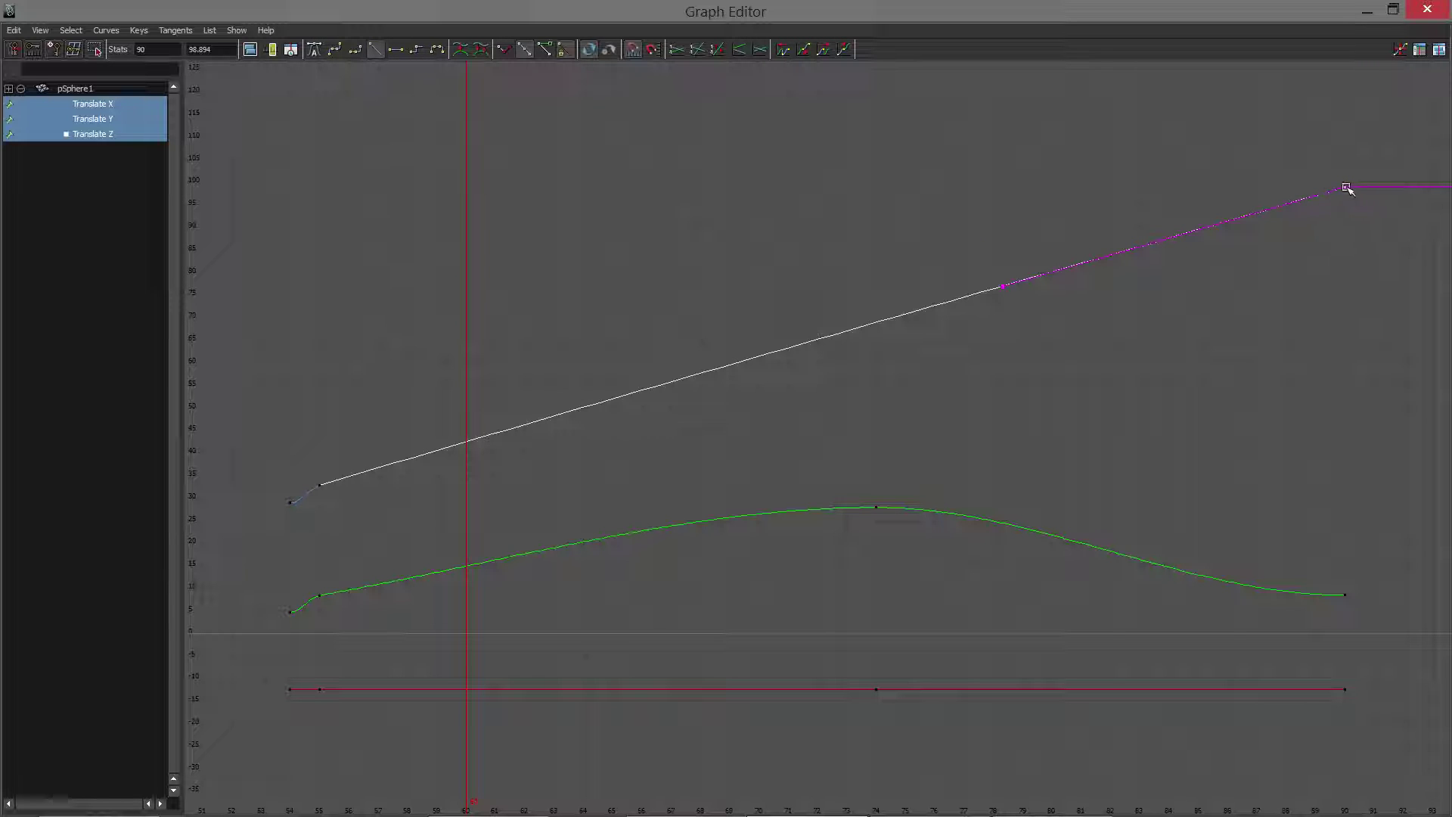
pyautogui.moveTo(1347, 188); pyautogui.dragTo(1346, 101, button='middle')
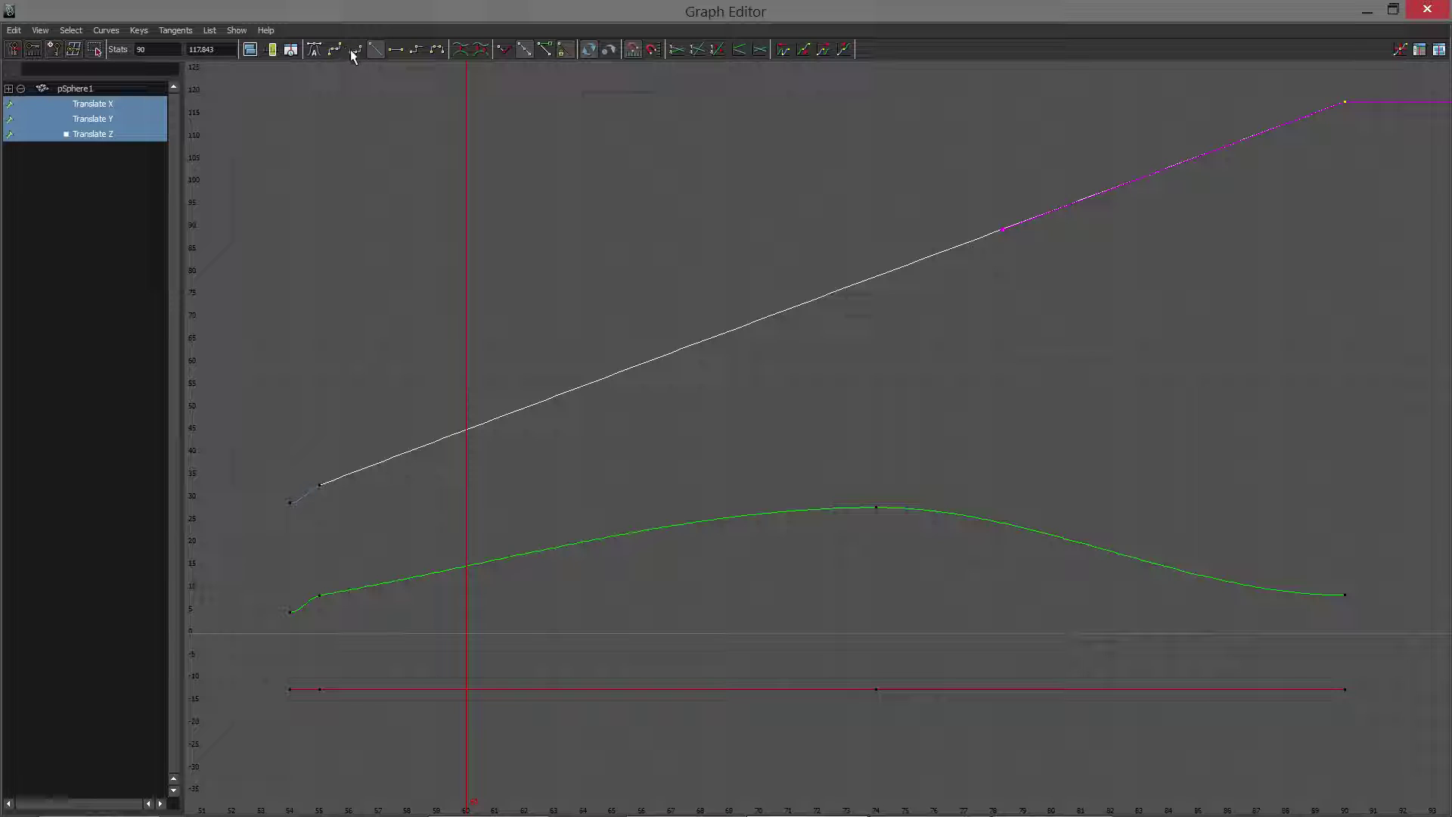
pyautogui.hotkey('ctrl', 'z')
pyautogui.hotkey('ctrl', 'z')
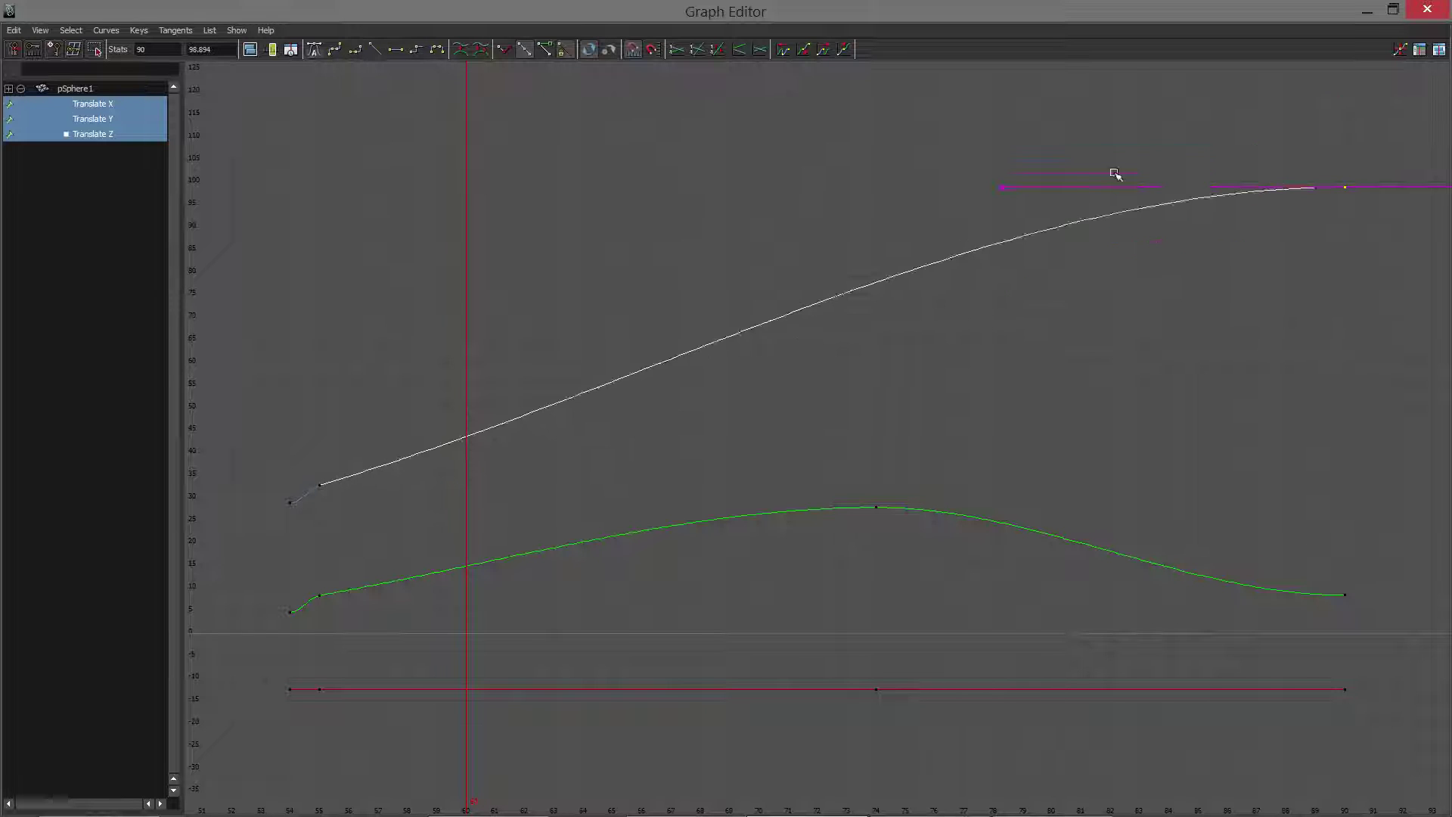
# Adjust the incoming tangent of the Translate Z key at frame 90 to a nearly flat slope that eases the curve in.
pyautogui.moveTo(1060, 248); pyautogui.dragTo(1060, 248)
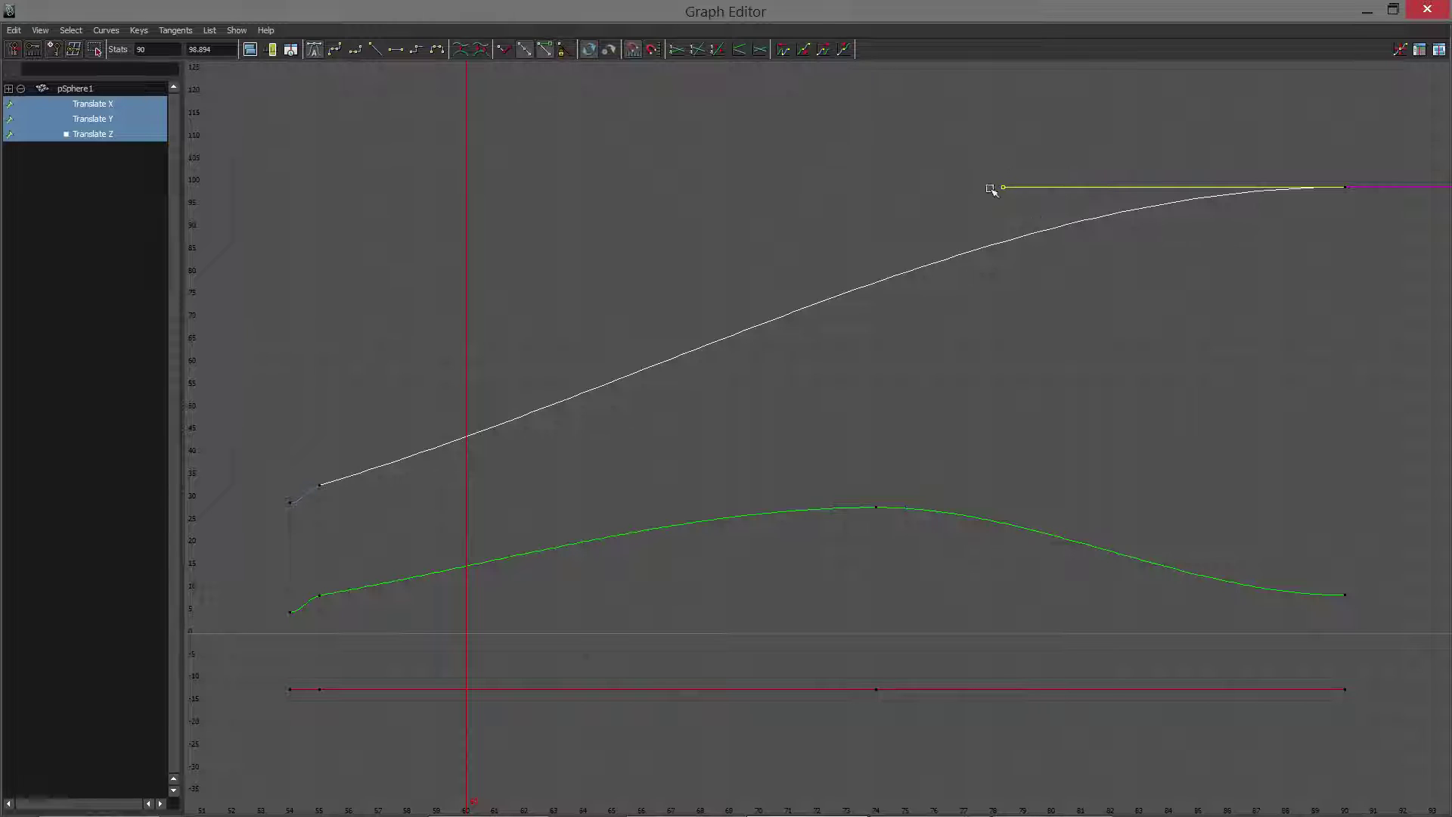
pyautogui.moveTo(991, 189); pyautogui.dragTo(1221, 201)
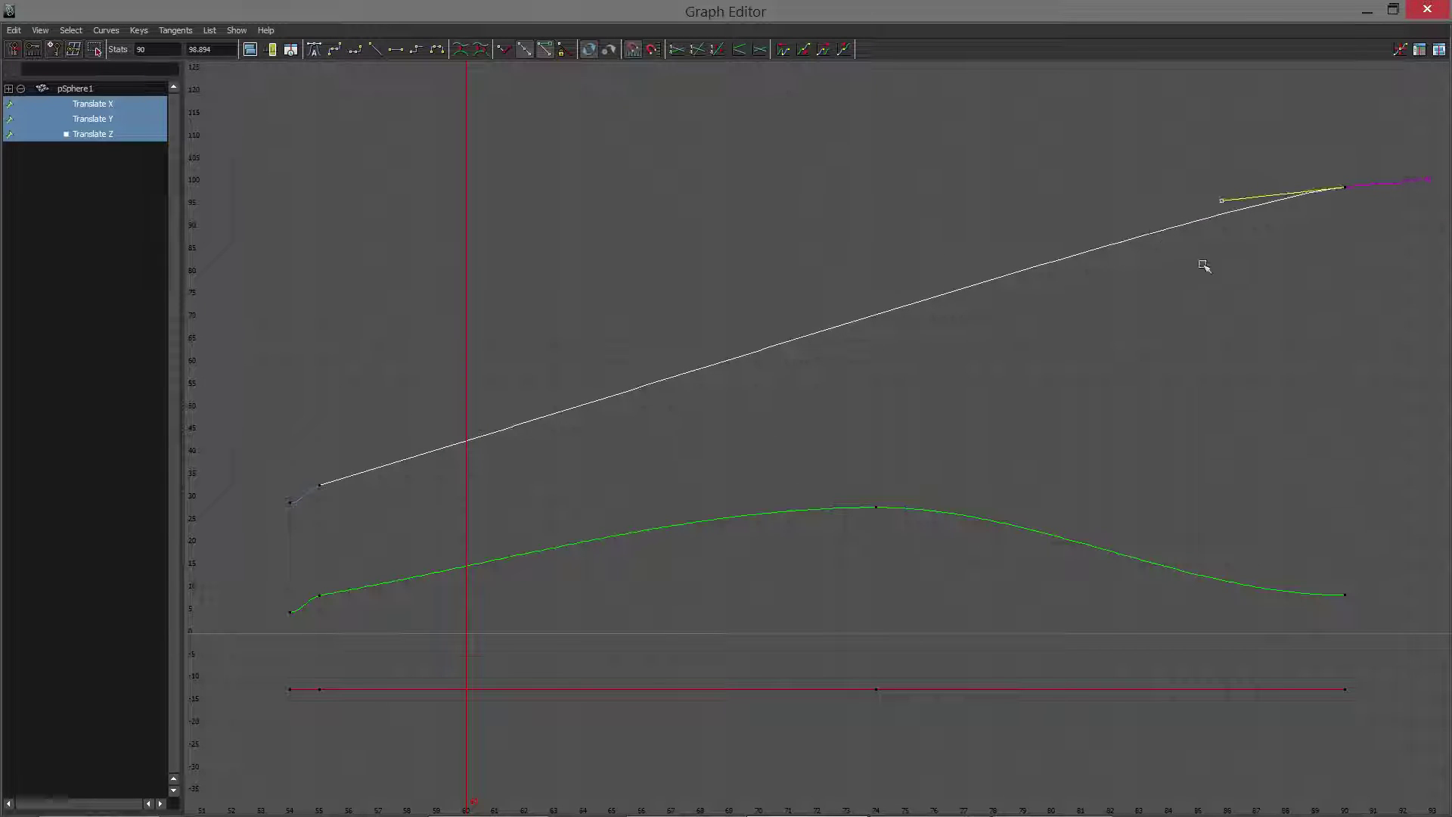
pyautogui.moveTo(1221, 202)
pyautogui.mouseDown(button='middle')
pyautogui.moveTo(1219, 173)
pyautogui.moveTo(1220, 191)
pyautogui.mouseUp(button='middle')
pyautogui.scroll(-3, 968, 523)
pyautogui.scroll(3, 869, 486)
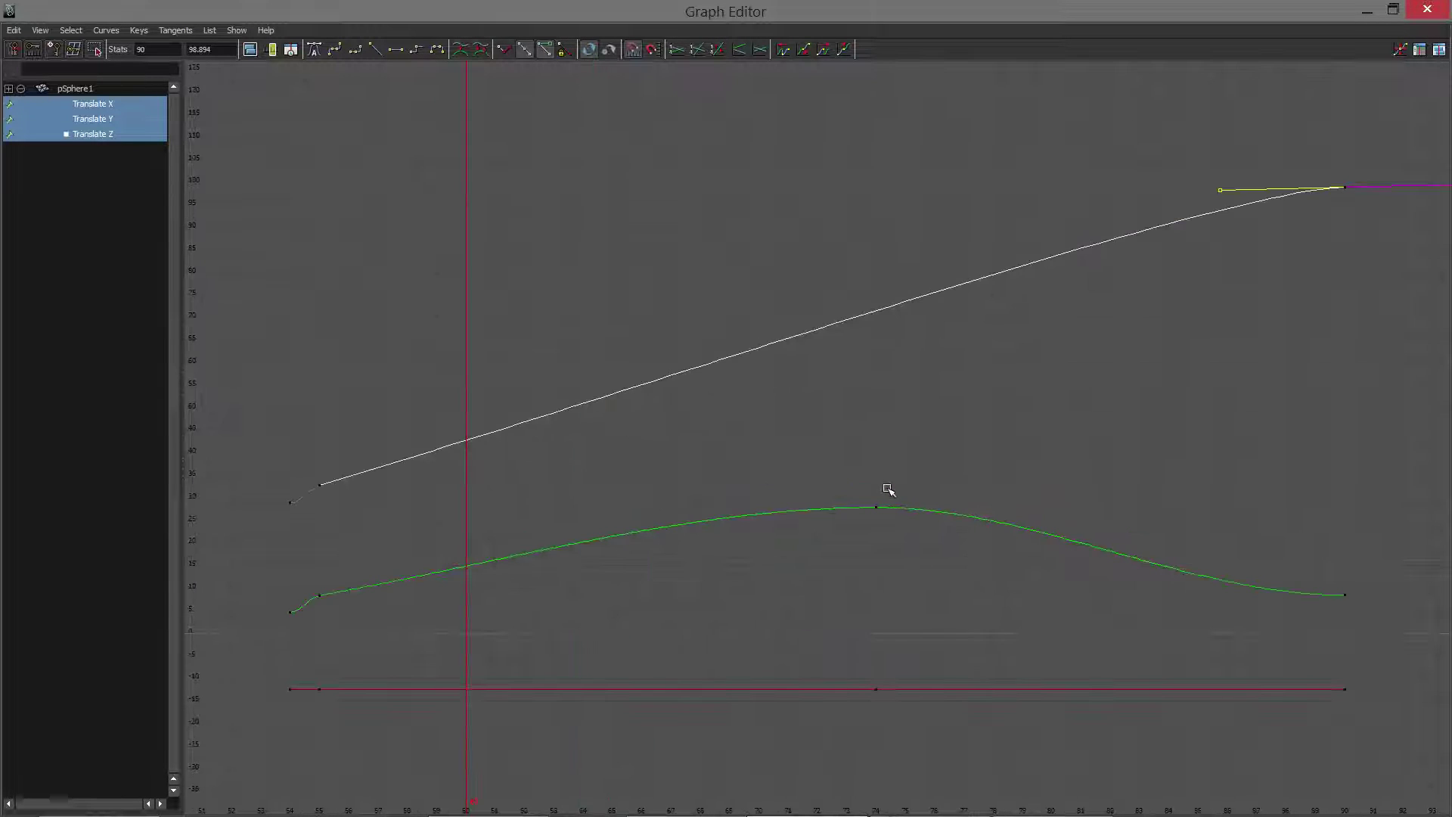
# Select all keys on the sphere's flat Translate X curve and delete them.
pyautogui.moveTo(1407, 639); pyautogui.dragTo(1407, 639)
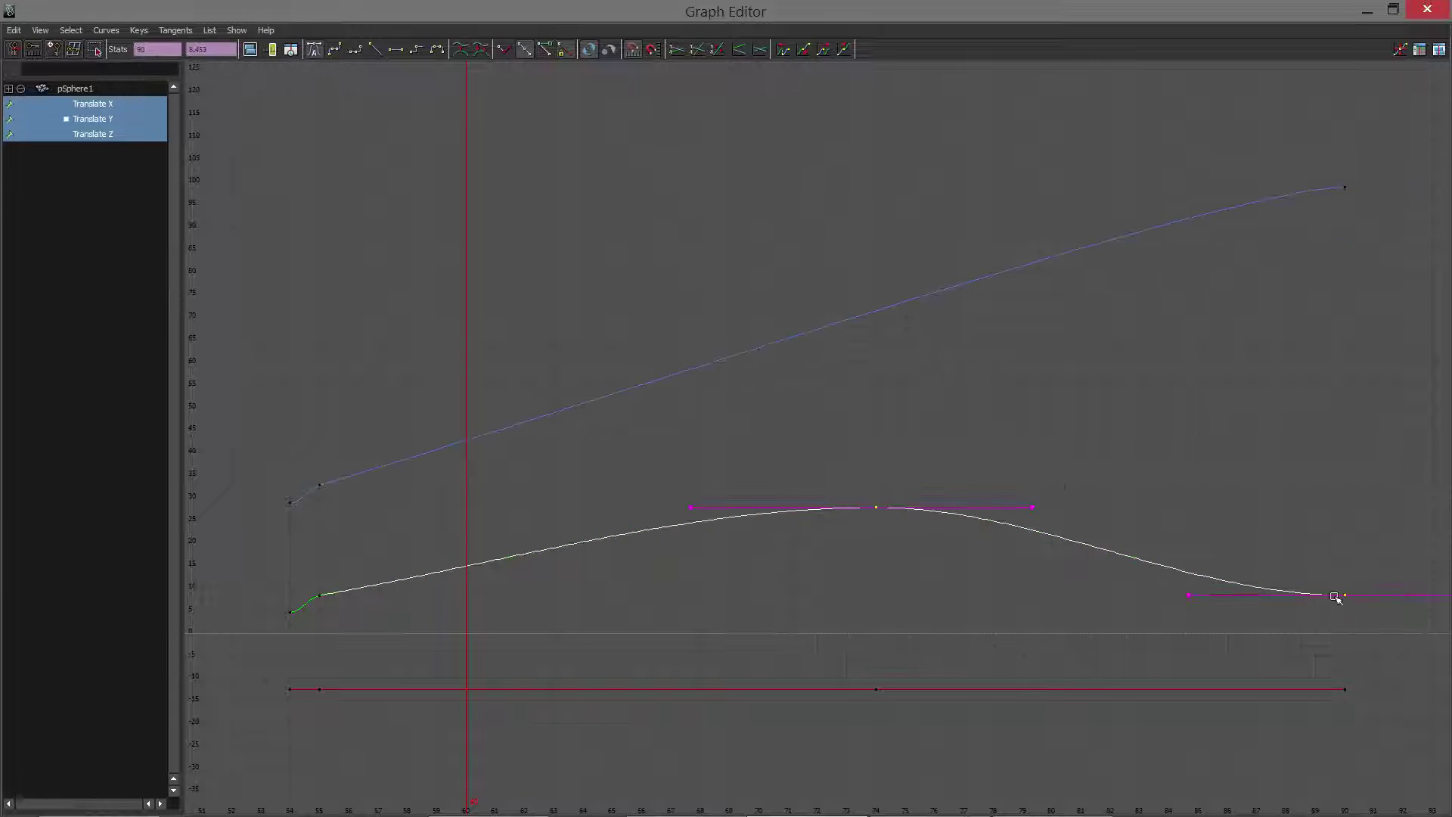
pyautogui.moveTo(754, 106); pyautogui.dragTo(1411, 747)
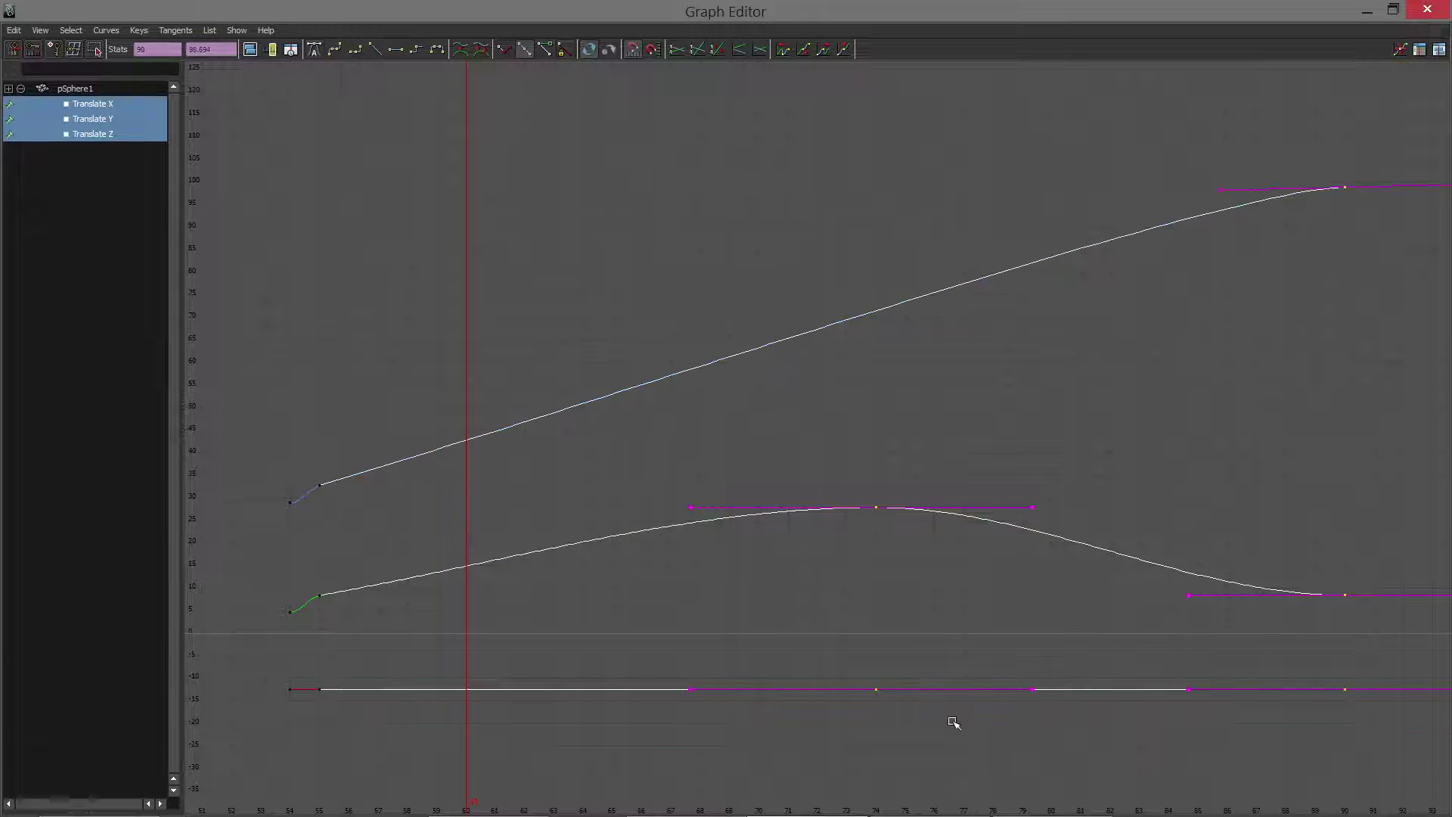
pyautogui.click(947, 717)
pyautogui.moveTo(260, 666); pyautogui.dragTo(699, 808)
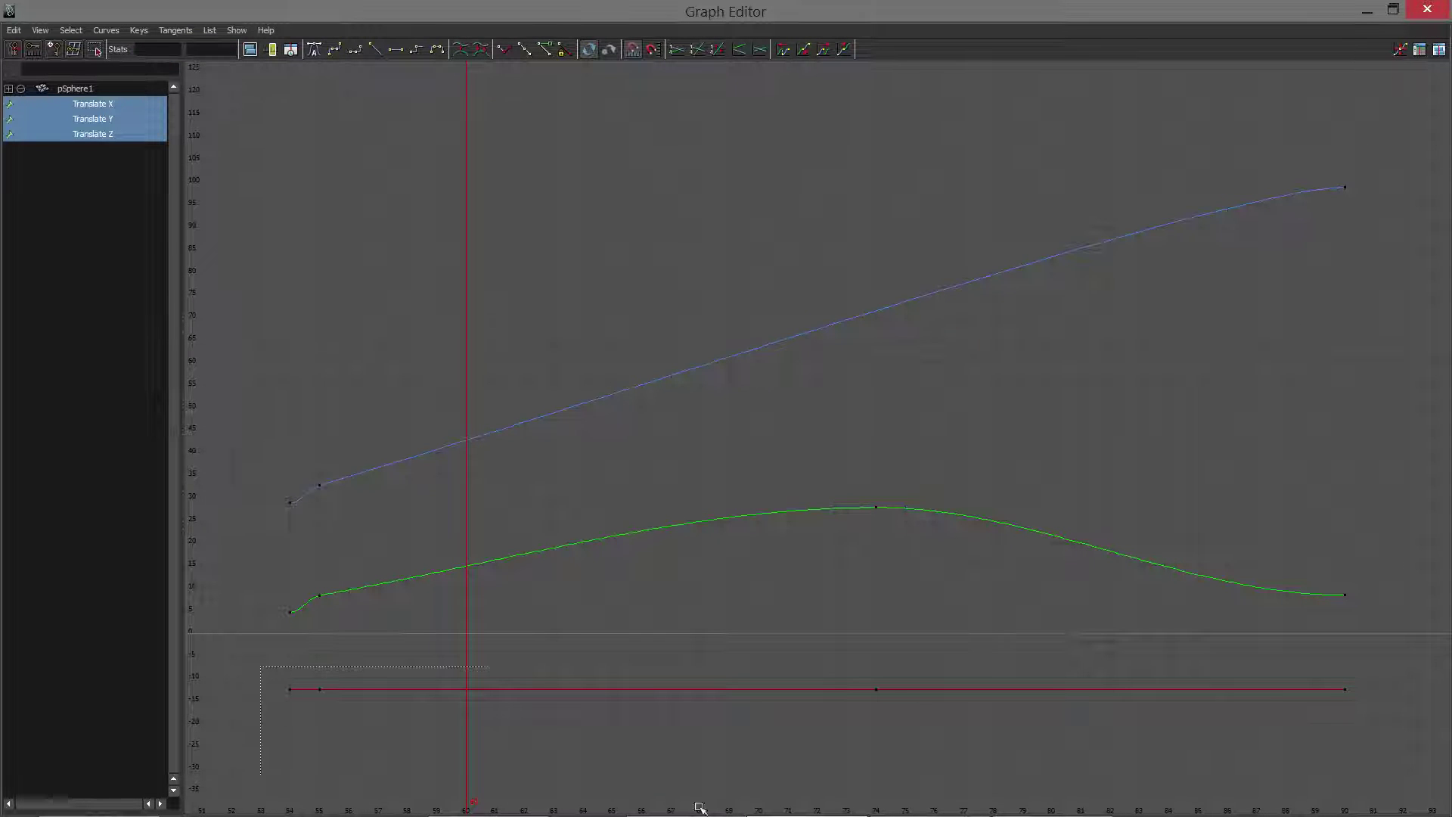
pyautogui.moveTo(1335, 794); pyautogui.dragTo(1353, 793)
pyautogui.press('Delete')
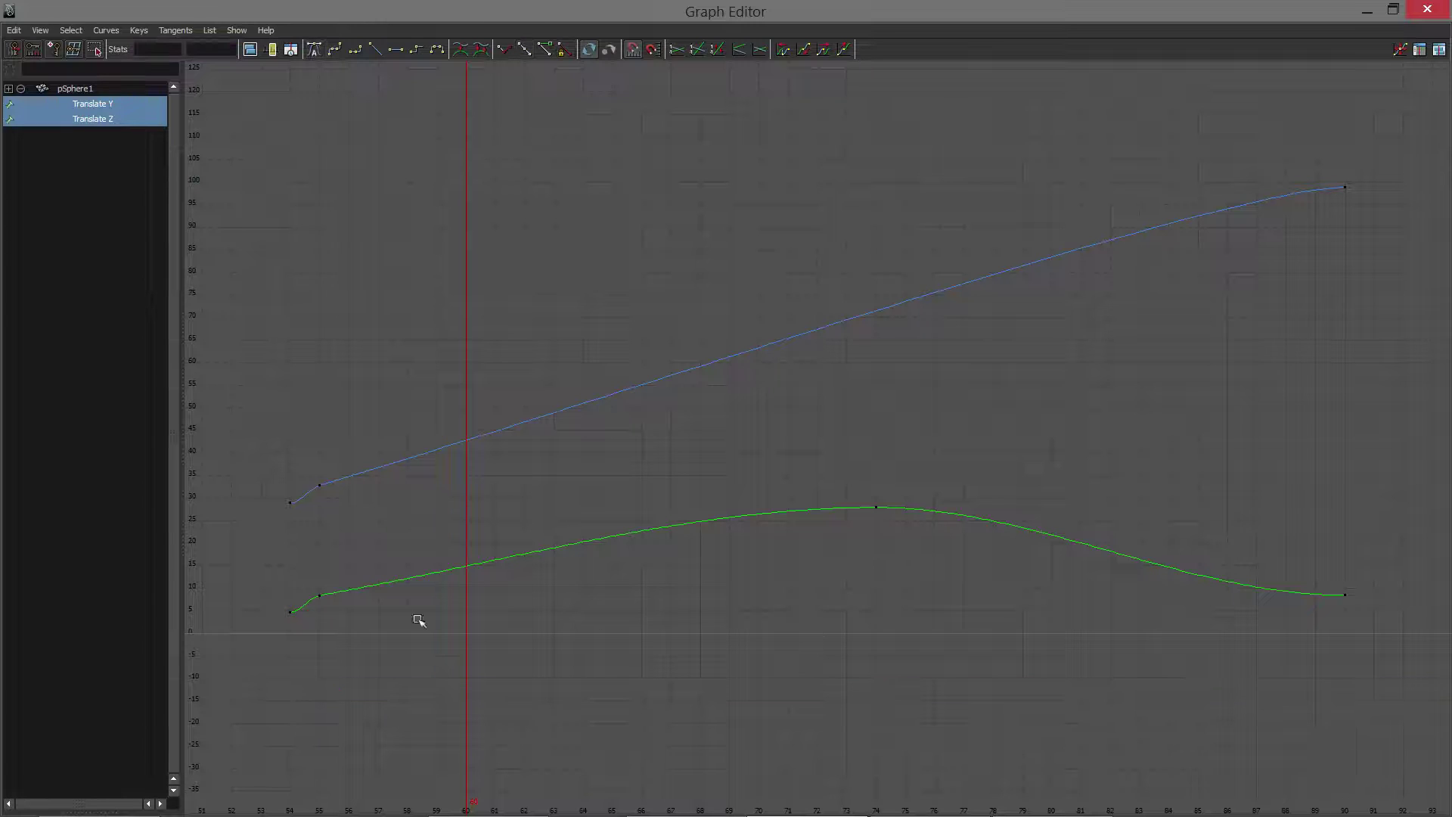
# Move the Translate Y peak key to frame 67 at about 45.7 and the curve's last key to frame 78 at about 4.6.
pyautogui.moveTo(823, 399); pyautogui.dragTo(998, 623)
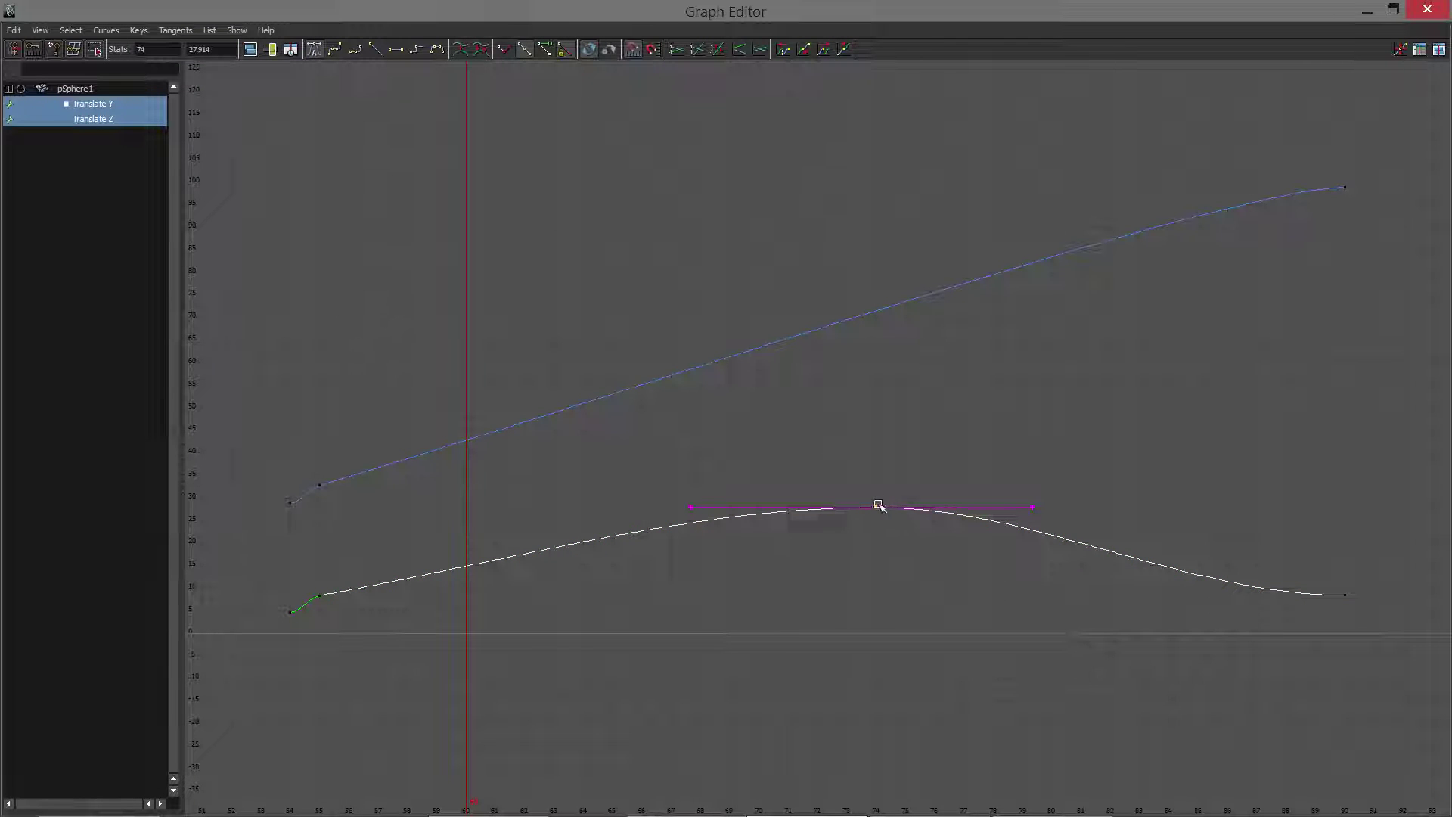
pyautogui.moveTo(878, 505); pyautogui.dragTo(729, 432, button='middle')
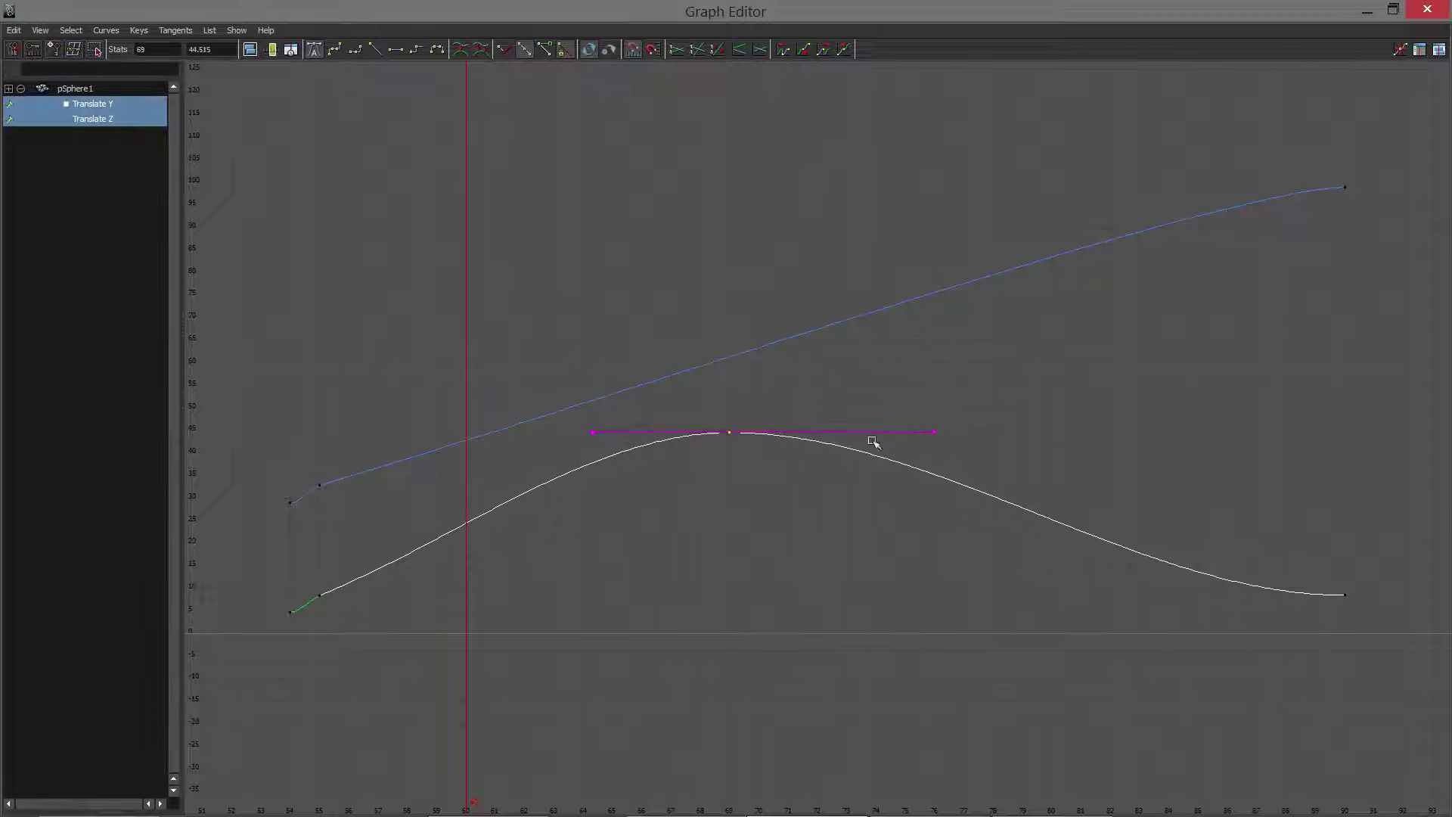
pyautogui.moveTo(1100, 469); pyautogui.dragTo(1332, 600)
pyautogui.moveTo(1338, 592); pyautogui.dragTo(971, 607, button='middle')
pyautogui.moveTo(704, 412); pyautogui.dragTo(739, 452)
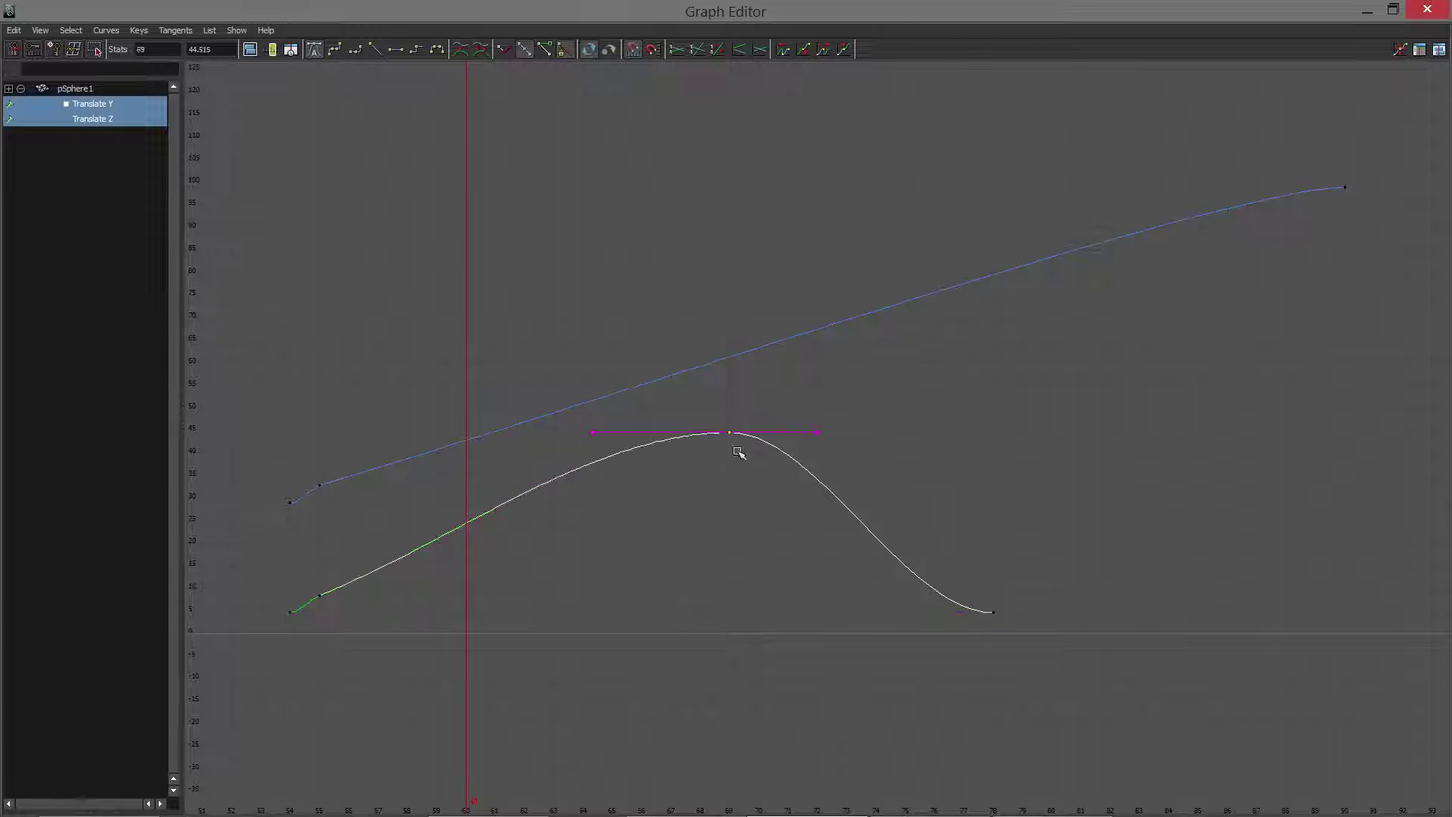
pyautogui.moveTo(731, 430); pyautogui.dragTo(664, 424, button='middle')
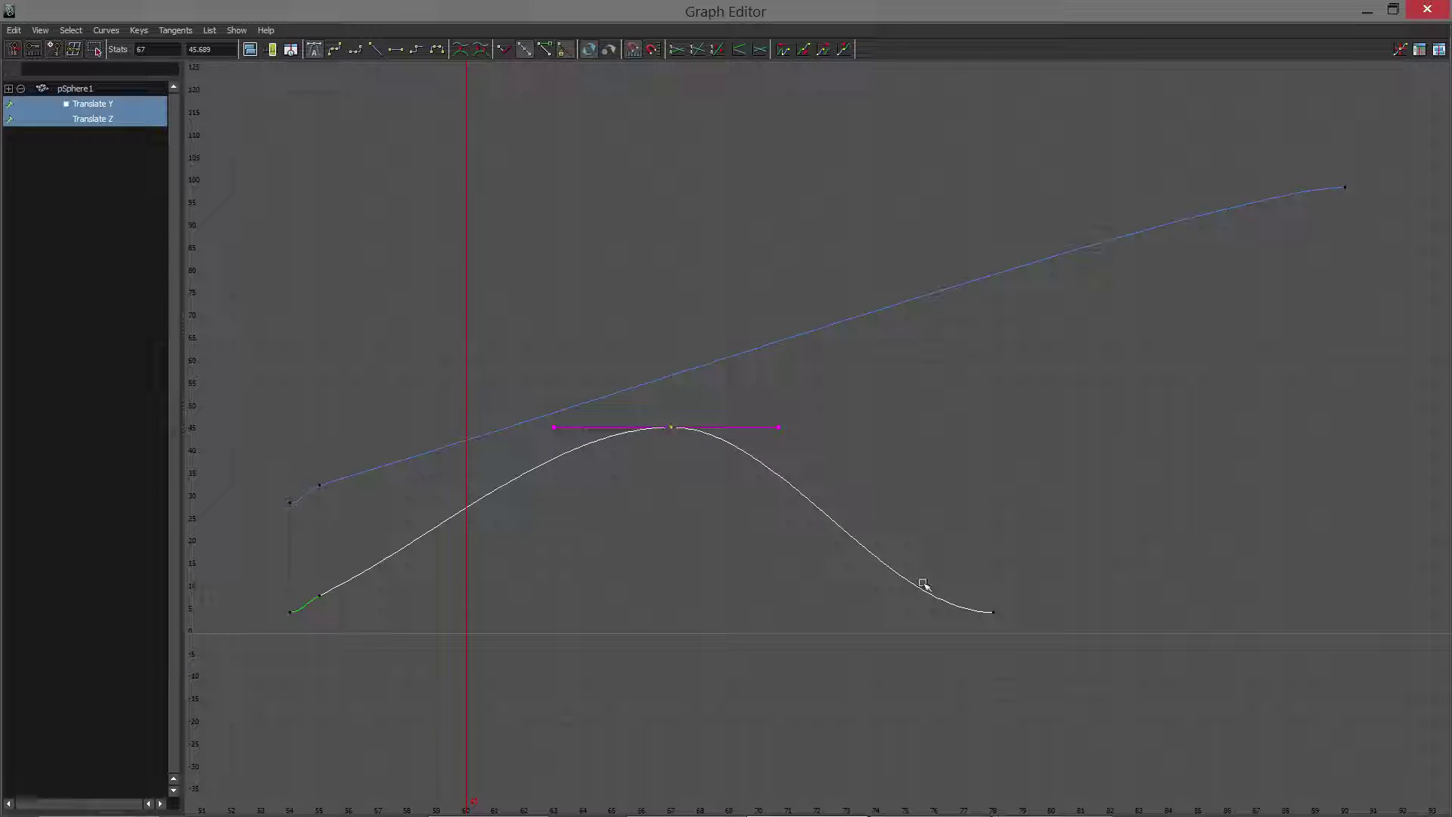
pyautogui.moveTo(962, 586); pyautogui.dragTo(998, 626)
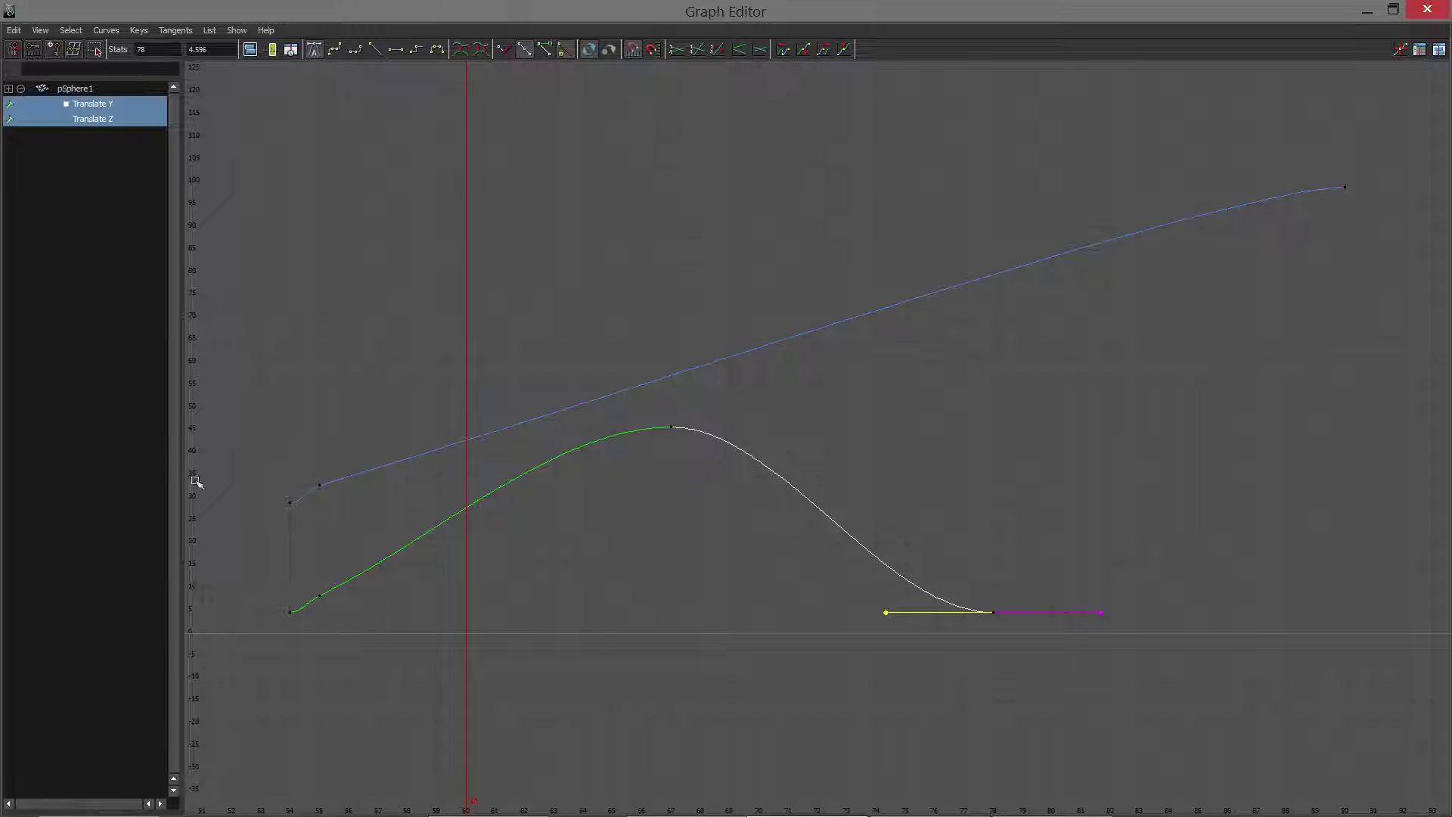
pyautogui.moveTo(377, 658); pyautogui.dragTo(378, 658)
pyautogui.keyDown('shift'); pyautogui.moveTo(643, 412); pyautogui.dragTo(730, 484); pyautogui.keyUp('shift')
pyautogui.moveTo(968, 586); pyautogui.dragTo(1009, 632)
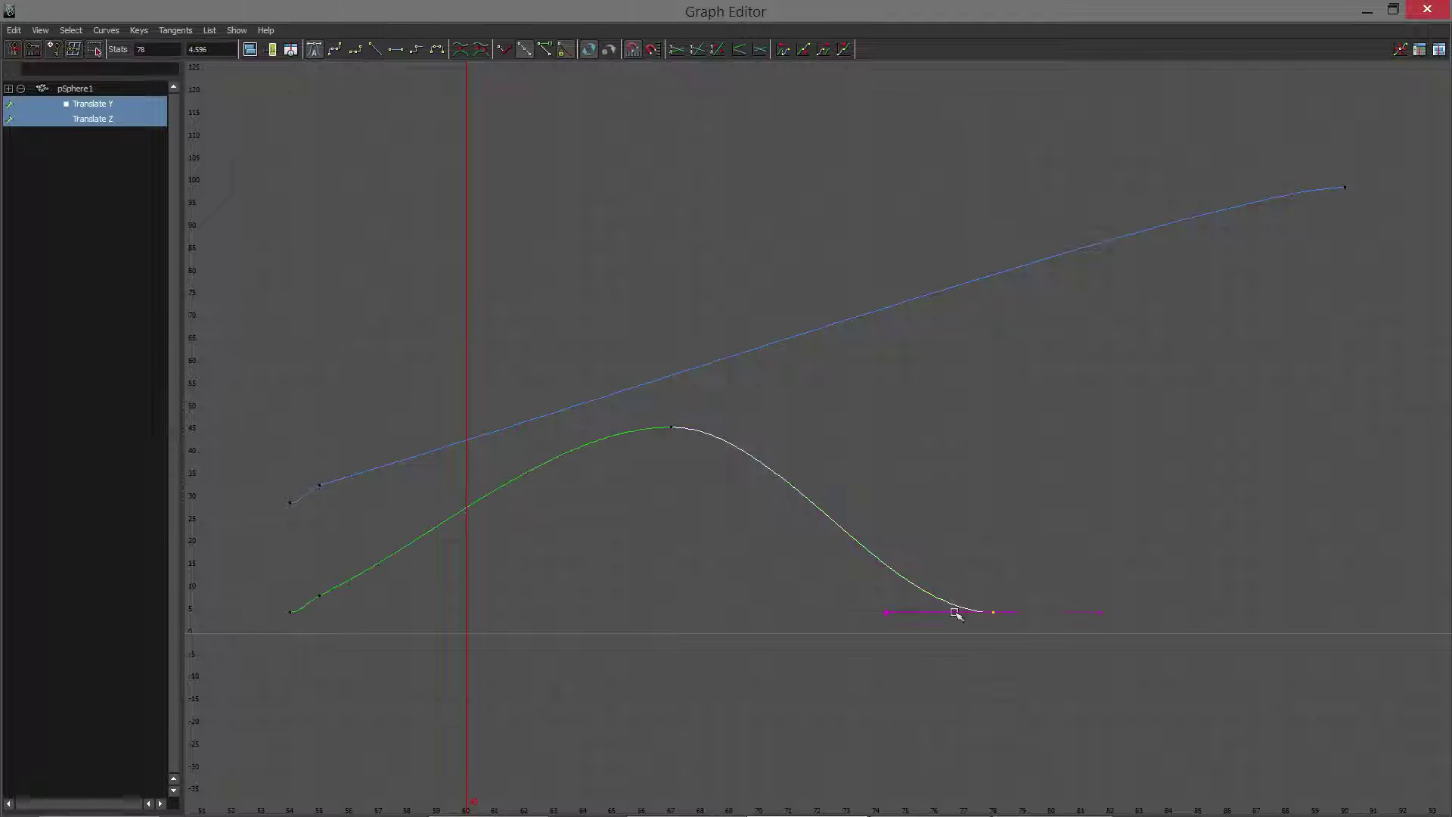
pyautogui.moveTo(642, 453); pyautogui.dragTo(638, 417)
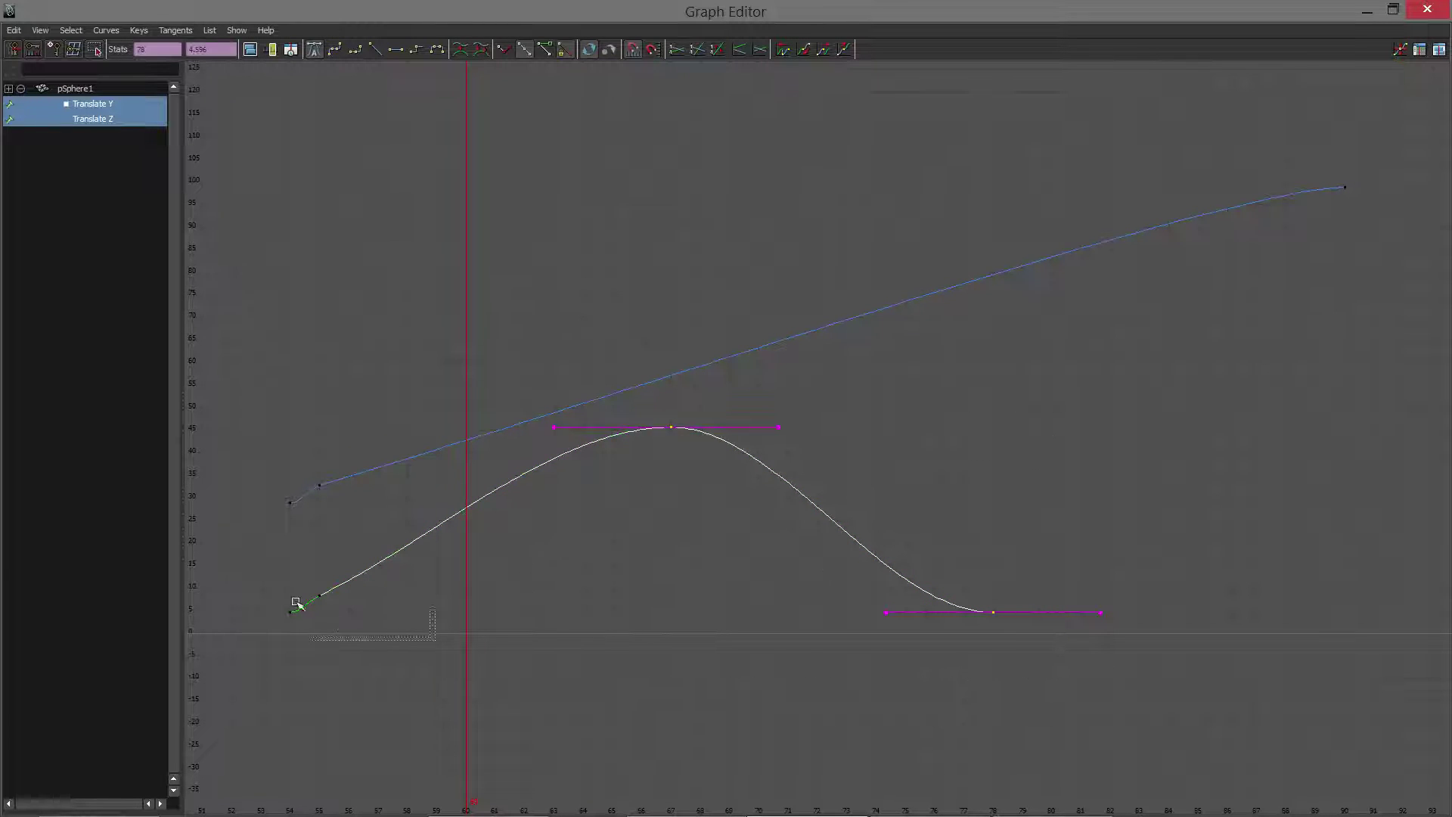
pyautogui.keyDown('shift'); pyautogui.moveTo(295, 602); pyautogui.dragTo(278, 576); pyautogui.keyUp('shift')
pyautogui.click(586, 560)
# Lengthen the flat tangent of the Translate Y peak key at frame 67 to broaden the top of the arc.
pyautogui.moveTo(645, 400); pyautogui.dragTo(700, 463)
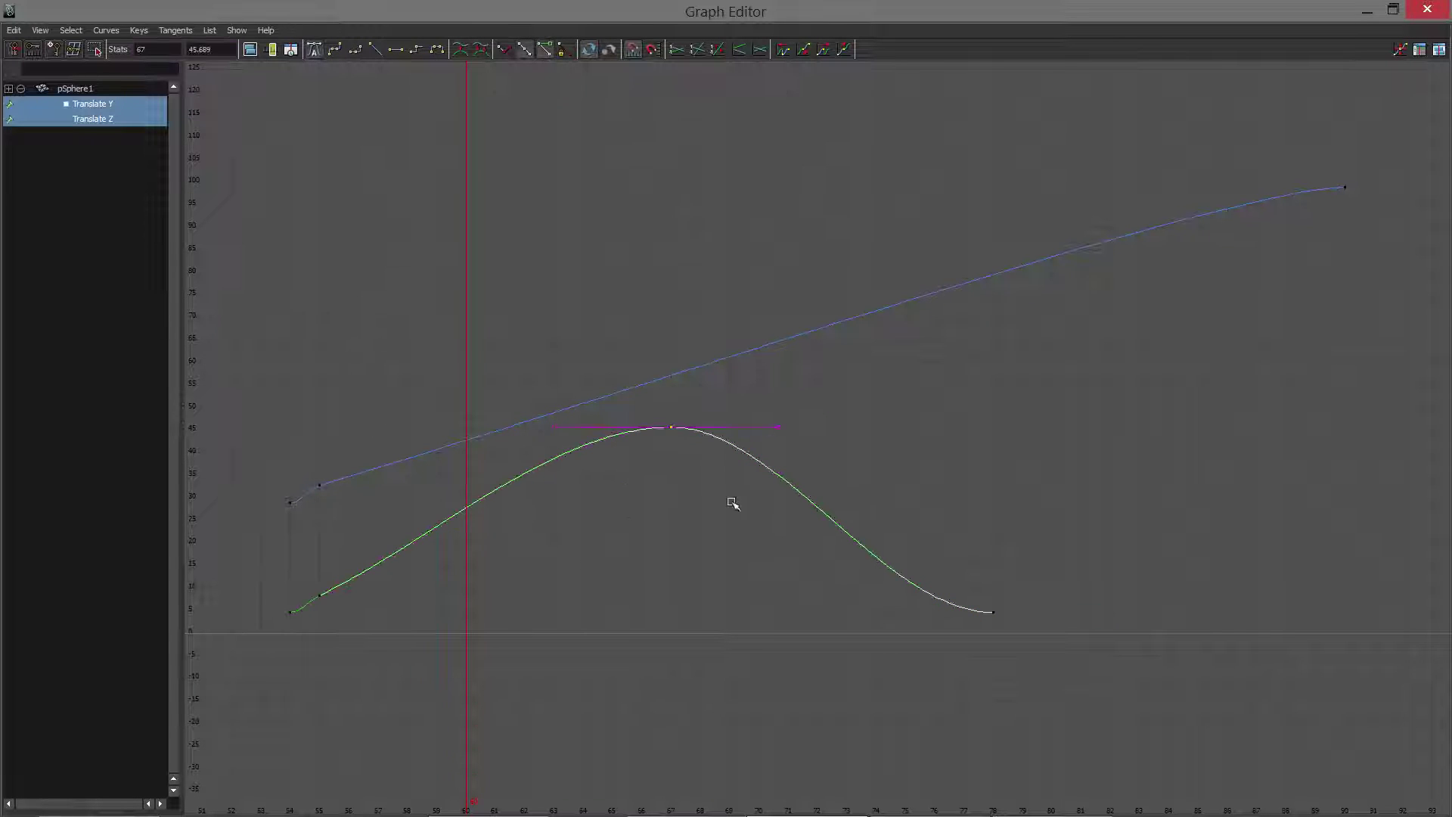
pyautogui.moveTo(754, 398); pyautogui.dragTo(794, 455)
pyautogui.moveTo(785, 428); pyautogui.dragTo(831, 429, button='middle')
# Steepen the incoming tangent of the Translate Y key at frame 78 so the arc falls without easing into the ground.
pyautogui.moveTo(946, 546); pyautogui.dragTo(1027, 685)
pyautogui.moveTo(855, 583); pyautogui.dragTo(918, 643)
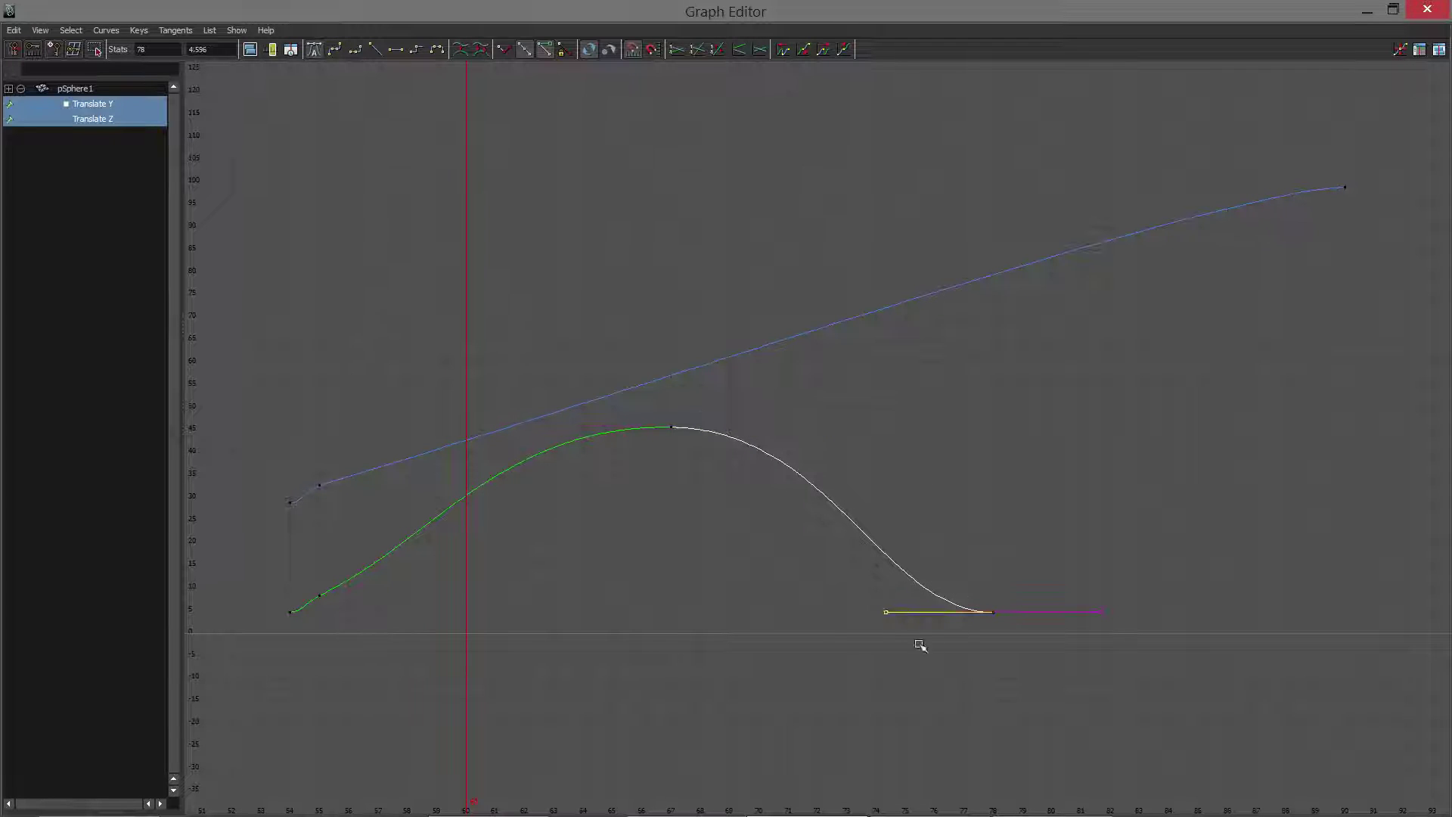
pyautogui.moveTo(882, 610); pyautogui.dragTo(923, 531, button='middle')
# Delete the Translate Y key at frame 55.
pyautogui.moveTo(299, 567); pyautogui.dragTo(358, 653)
pyautogui.moveTo(429, 538)
pyautogui.mouseDown(button='middle')
pyautogui.moveTo(429, 519)
pyautogui.moveTo(438, 533)
pyautogui.mouseUp(button='middle')
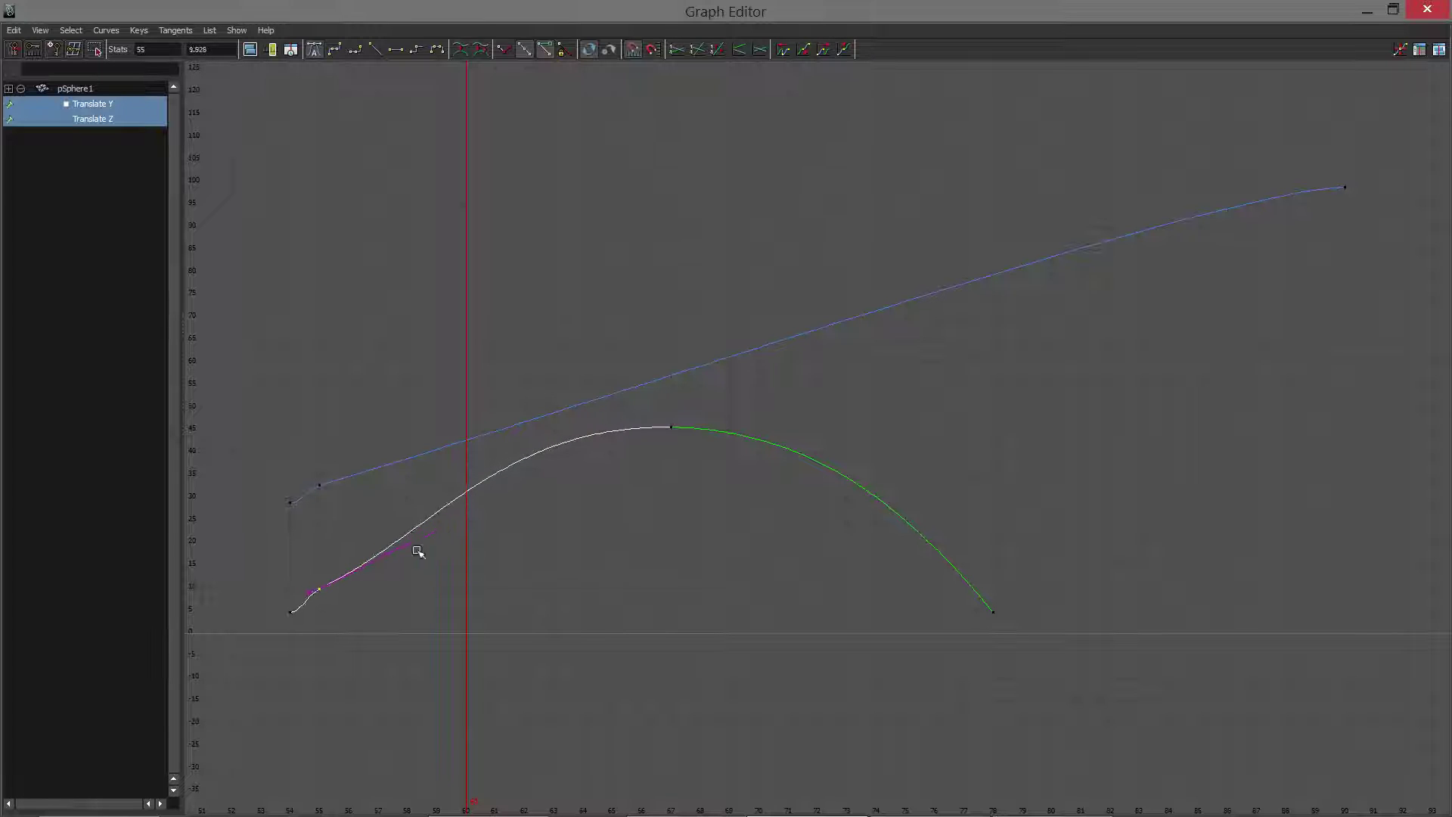
pyautogui.press('Delete')
# Steepen the outgoing tangent of the first Translate Y key at frame 54 so the curve launches directly into the arc.
pyautogui.moveTo(276, 583); pyautogui.dragTo(280, 663)
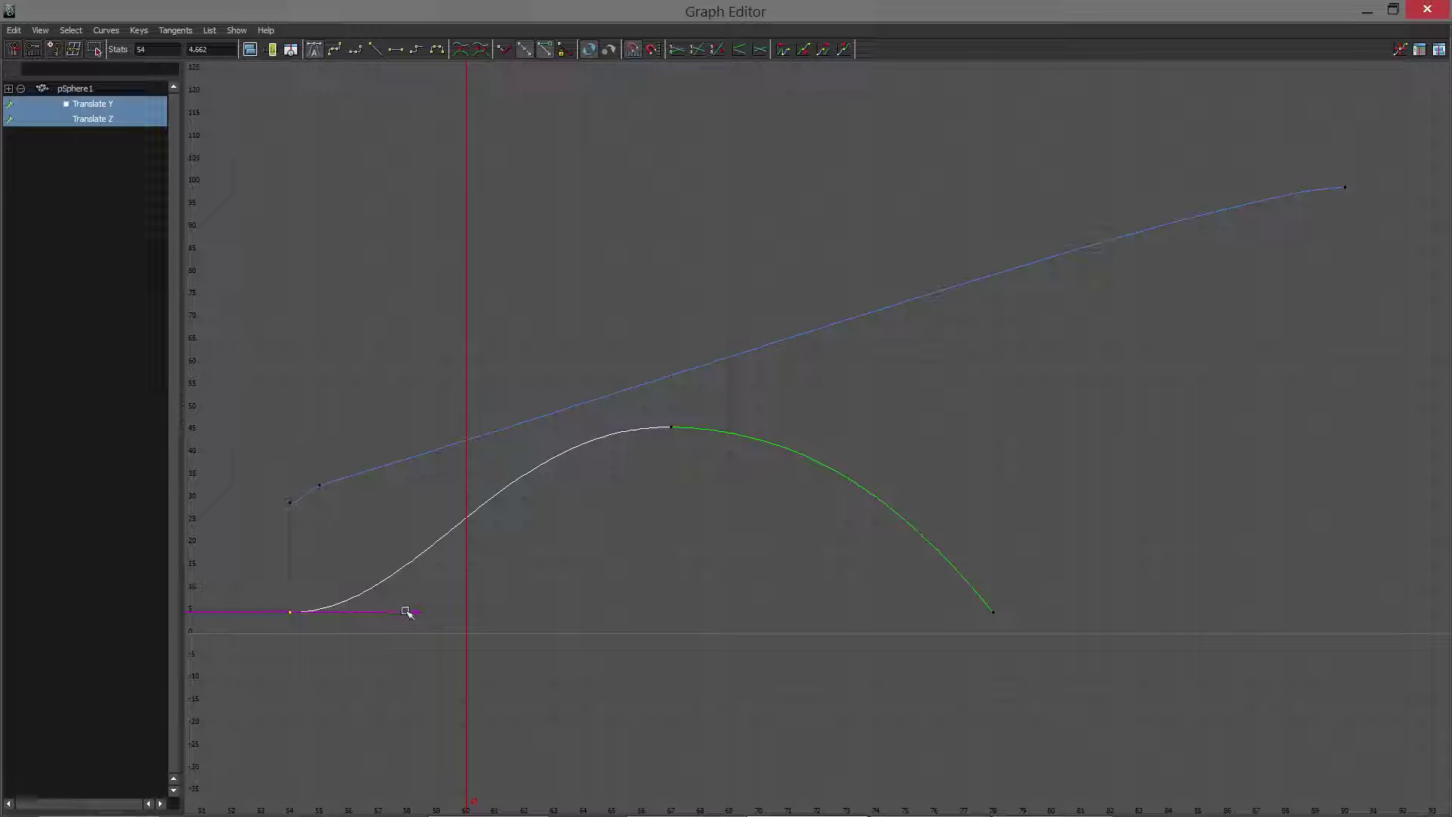
pyautogui.moveTo(417, 611)
pyautogui.mouseDown(button='middle')
pyautogui.moveTo(415, 592)
pyautogui.moveTo(420, 603)
pyautogui.mouseUp(button='middle')
pyautogui.hotkey('ctrl', 'z')
pyautogui.moveTo(400, 591); pyautogui.dragTo(440, 632)
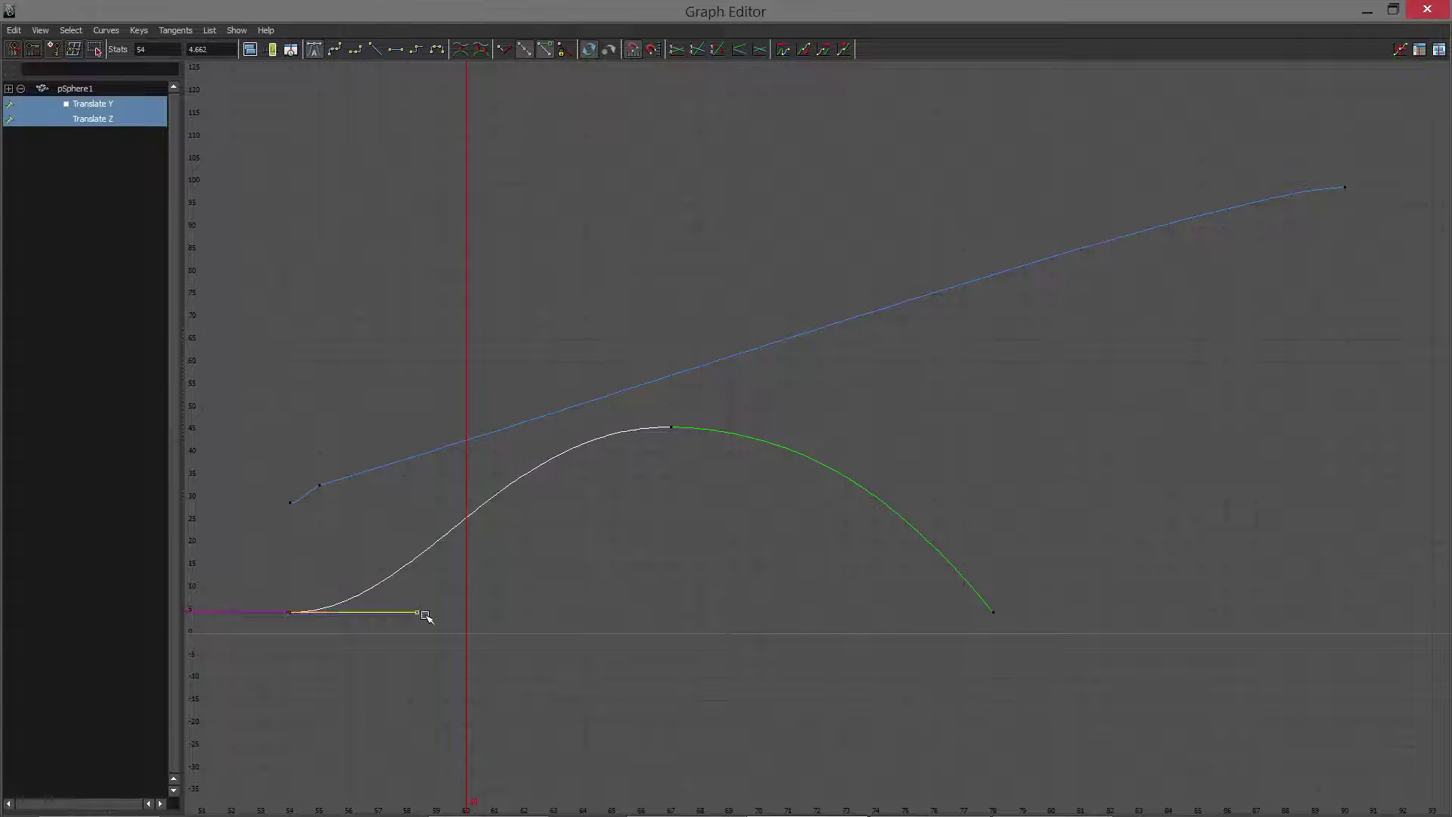
pyautogui.moveTo(425, 613); pyautogui.dragTo(402, 520, button='middle')
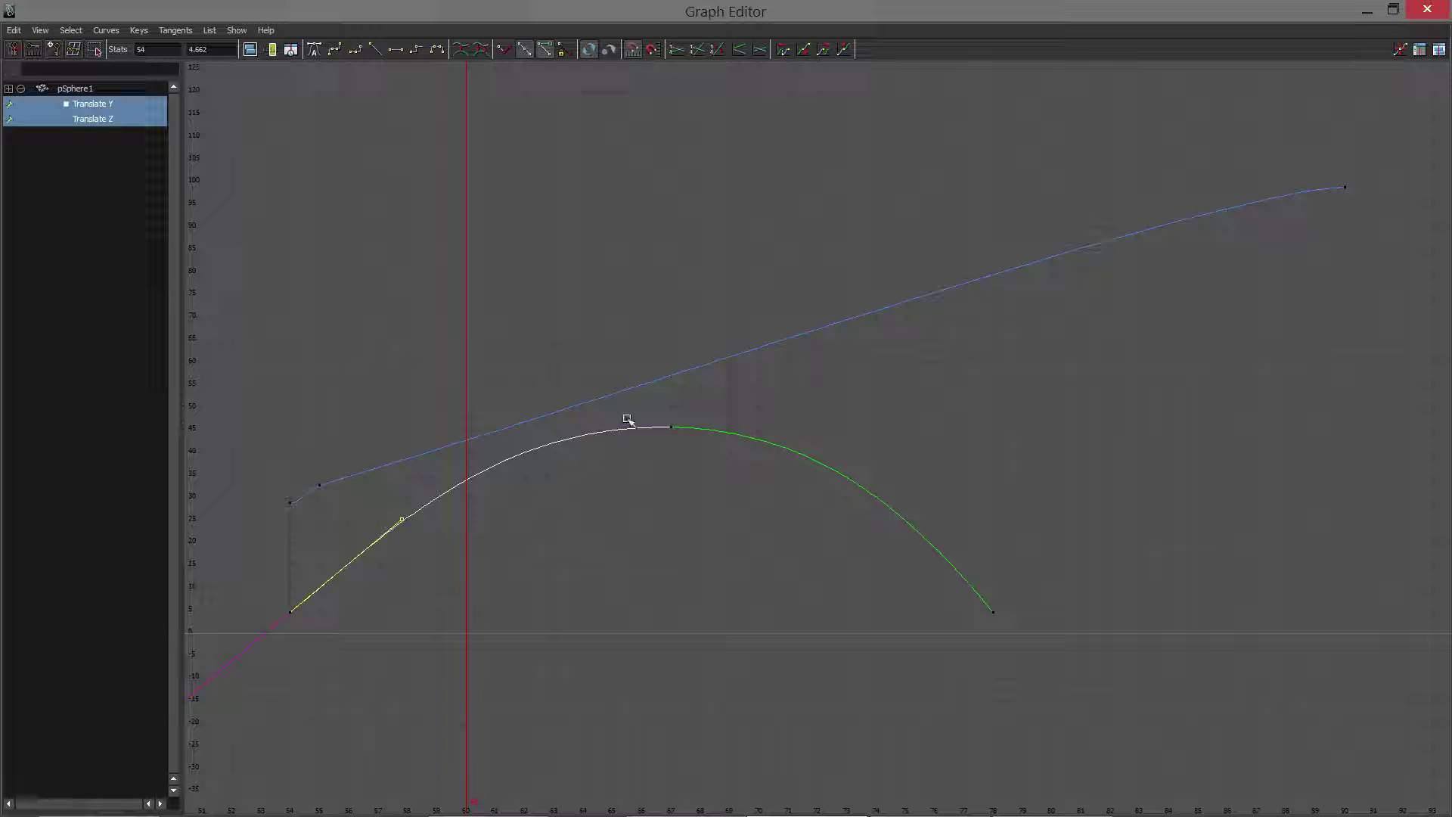
# Move the Translate Y peak key to frame 66 at about 45.5 and the last Translate Z key to frame 85 at about 98.
pyautogui.click(672, 430)
pyautogui.moveTo(665, 431); pyautogui.dragTo(637, 433, button='middle')
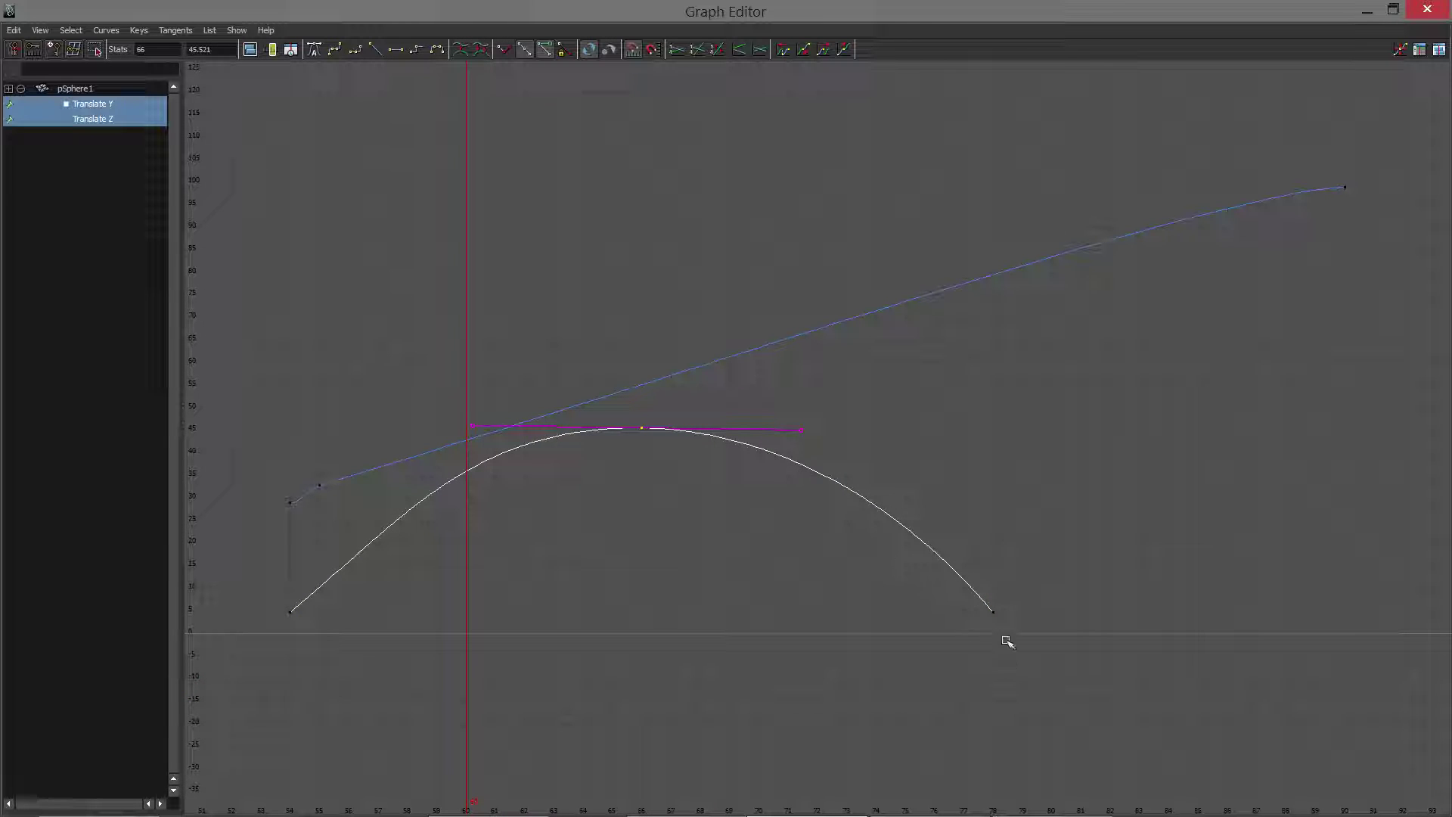
pyautogui.moveTo(1280, 149); pyautogui.dragTo(1382, 257)
pyautogui.moveTo(1351, 192); pyautogui.dragTo(993, 245, button='middle')
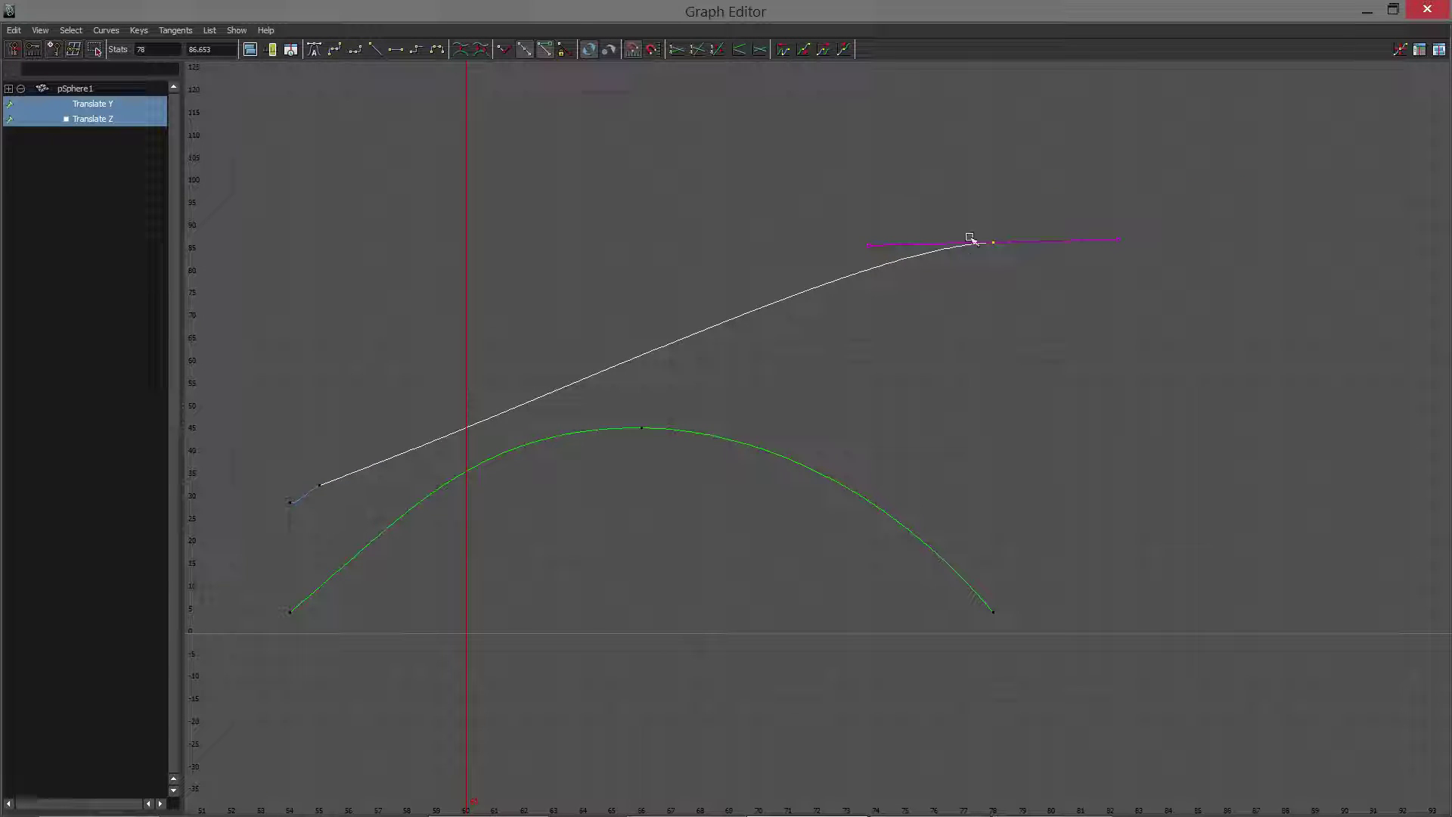
pyautogui.moveTo(995, 246); pyautogui.dragTo(1203, 188, button='middle')
# Insert a key at frame 75 on the descending part of the Translate Y curve.
pyautogui.moveTo(1050, 669); pyautogui.dragTo(1049, 668)
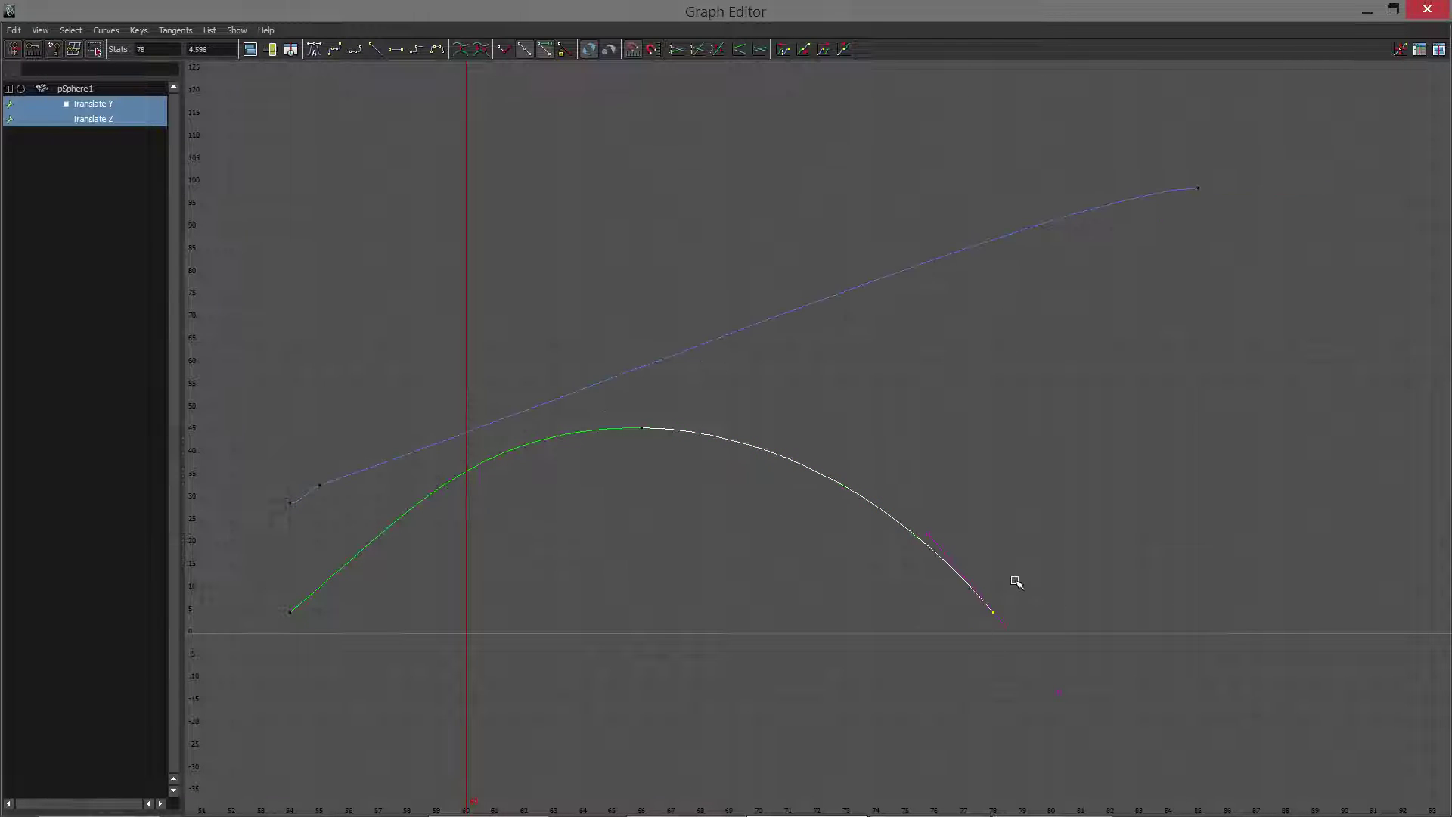
pyautogui.press('i')
pyautogui.click(1017, 590)
pyautogui.click(957, 575)
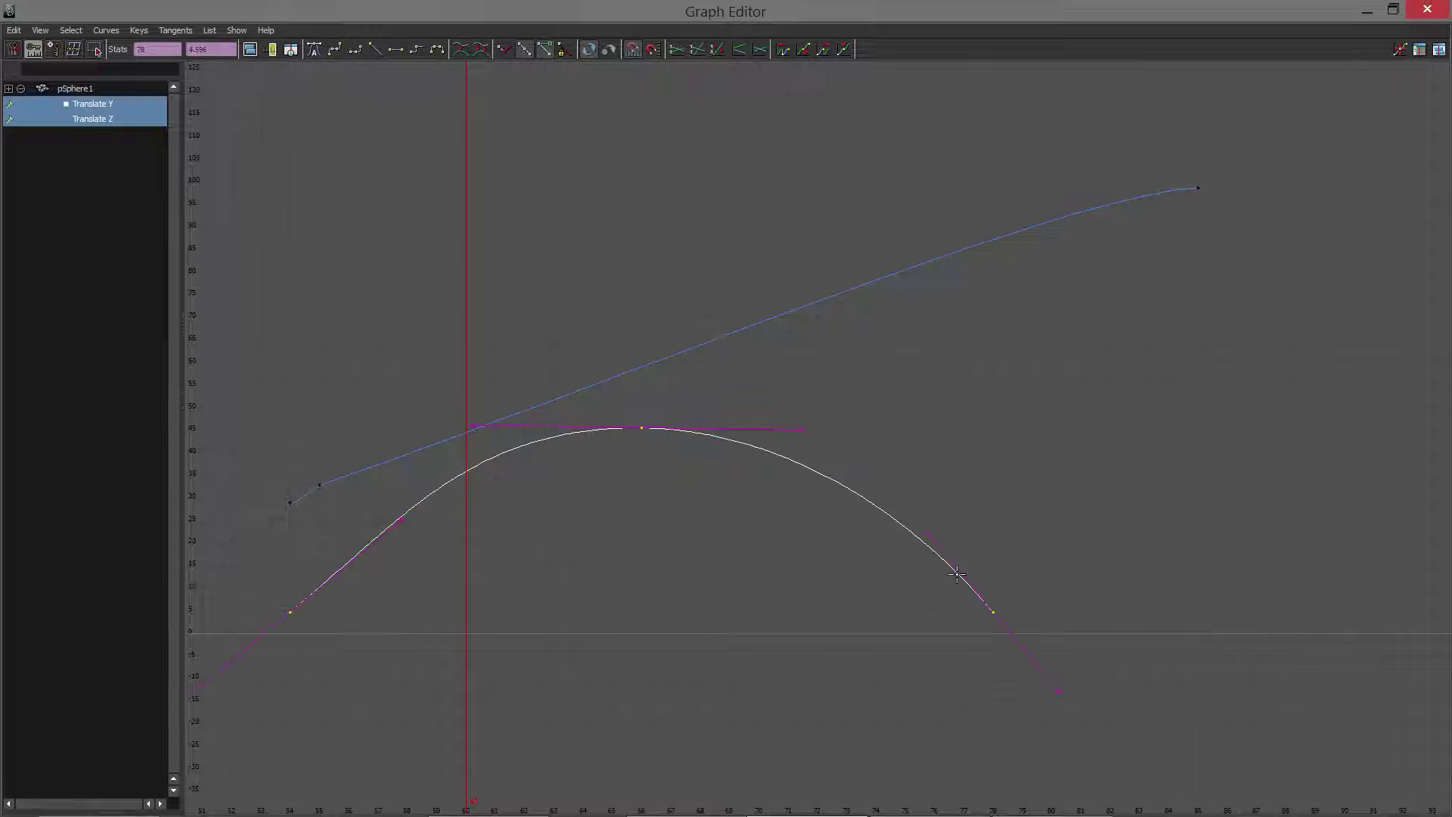
pyautogui.middleClick(907, 528)
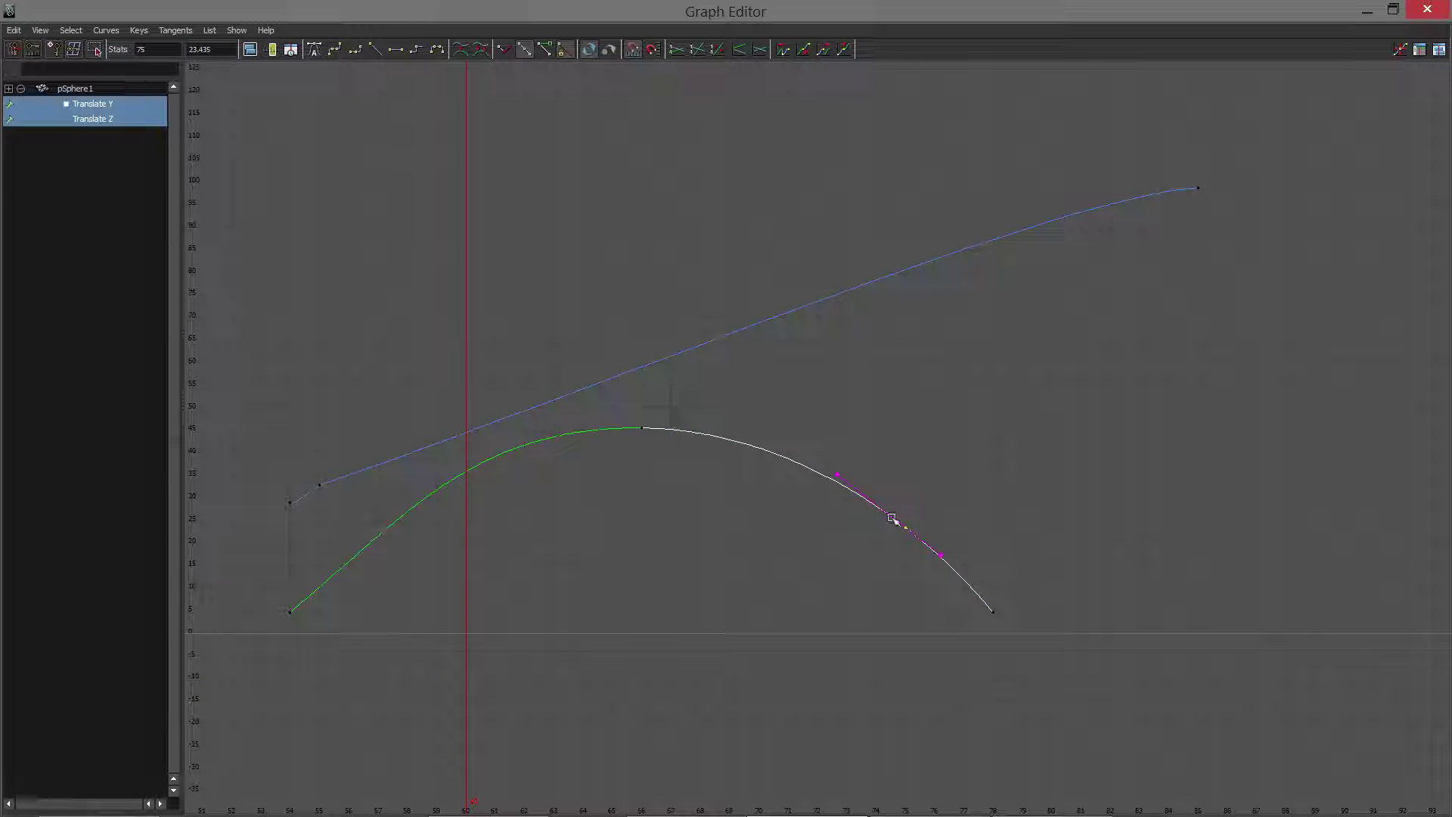
# Add a Translate Y key at frame 81 and raise it to about 26.6 as the first bounce's peak.
pyautogui.press('i')
pyautogui.middleClick(1087, 538)
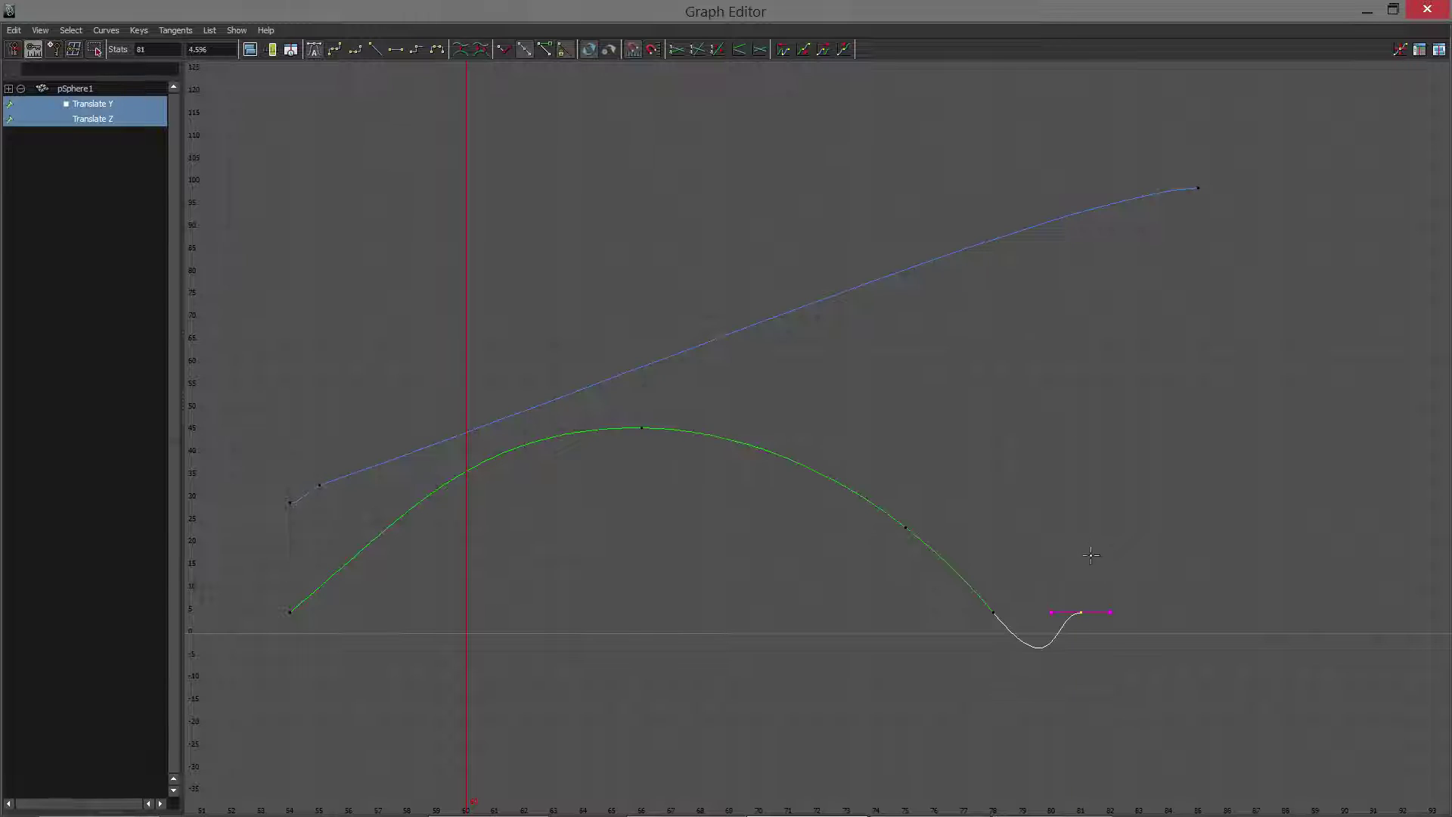
pyautogui.moveTo(1085, 611); pyautogui.dragTo(1074, 507, button='middle')
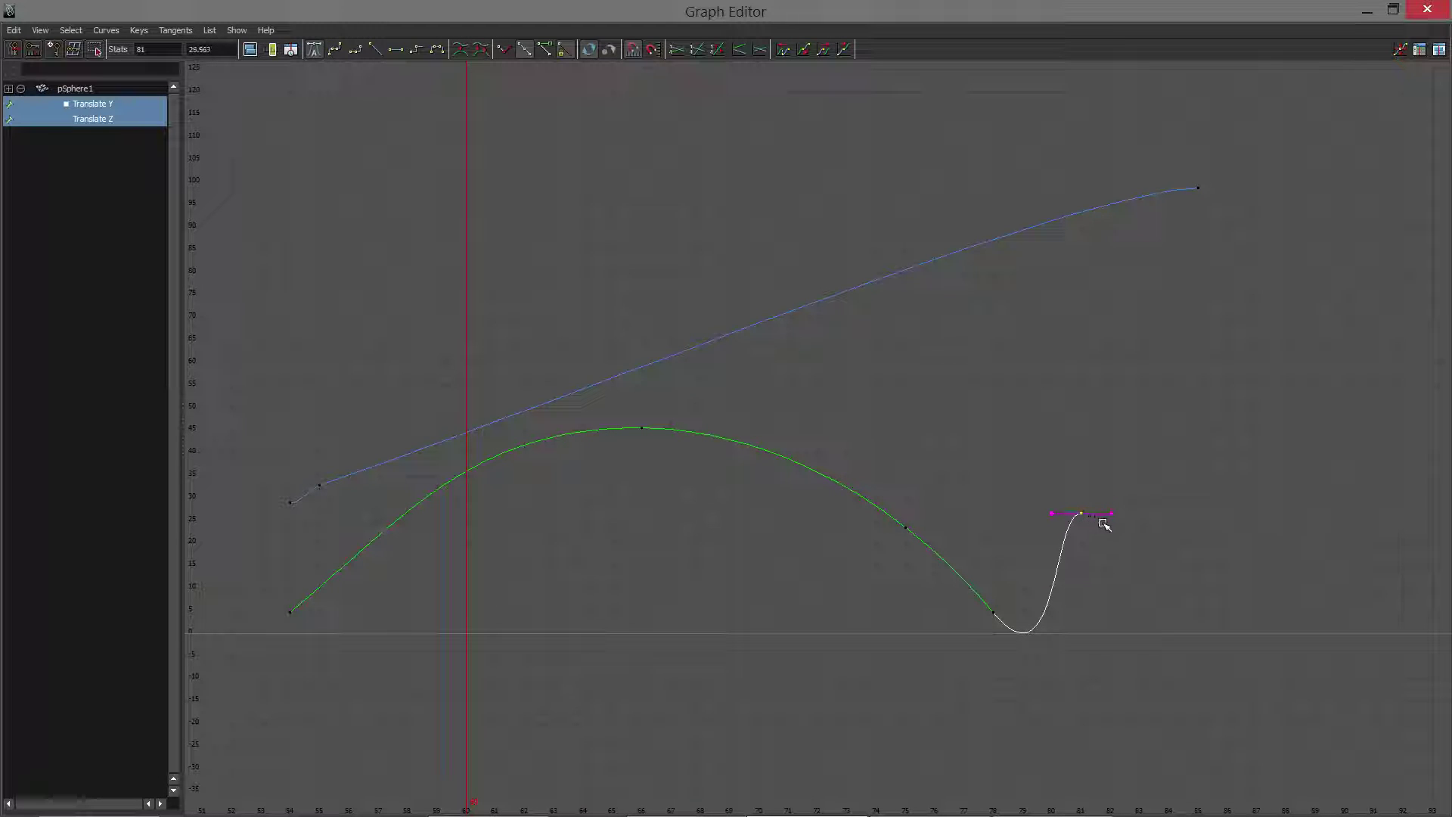
# Add Translate Y keys at frames 84 and 87, and lower the one at frame 84 to about 1.1.
pyautogui.press('i')
pyautogui.middleClick(1173, 592)
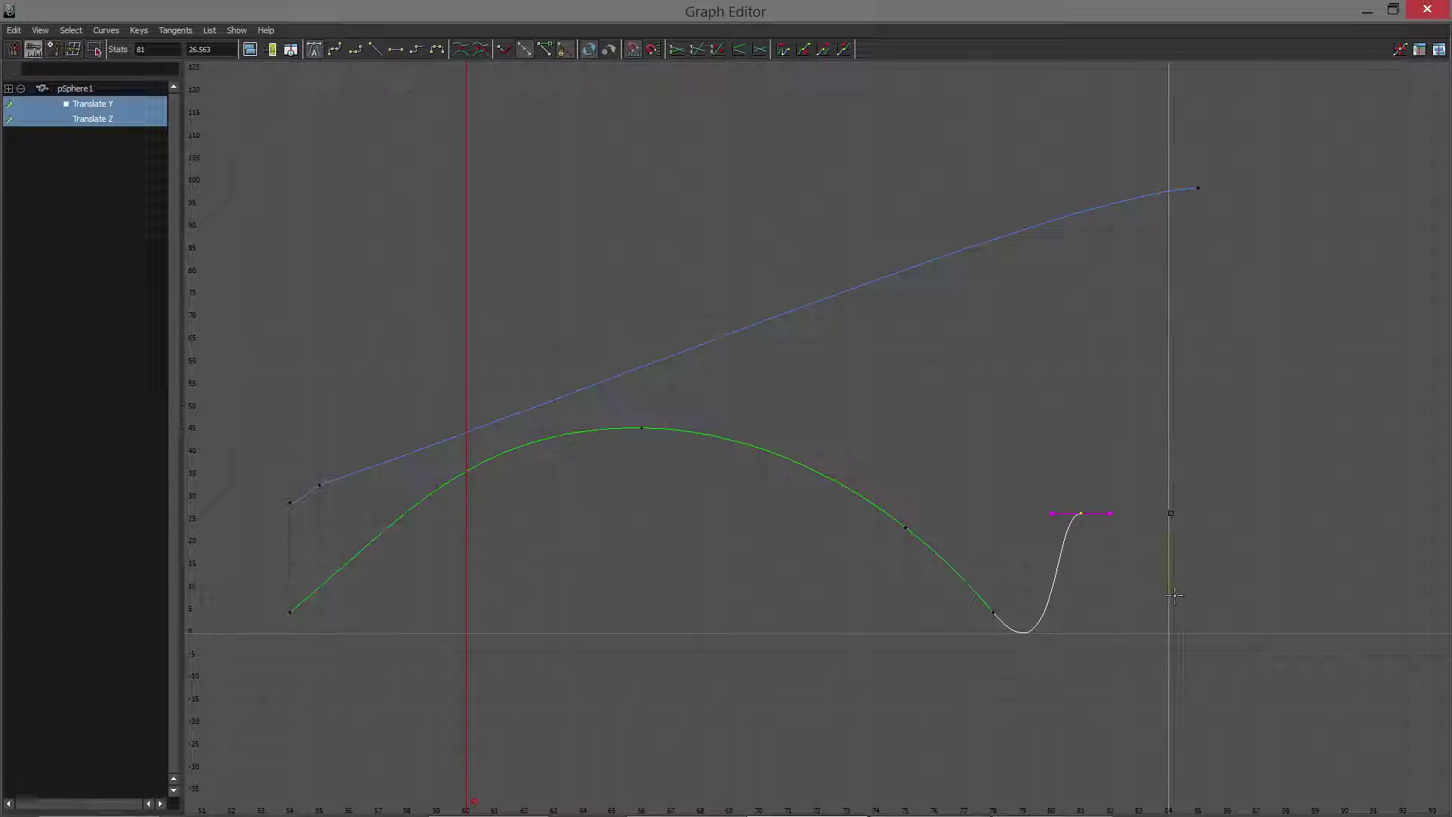
pyautogui.middleClick(1265, 606)
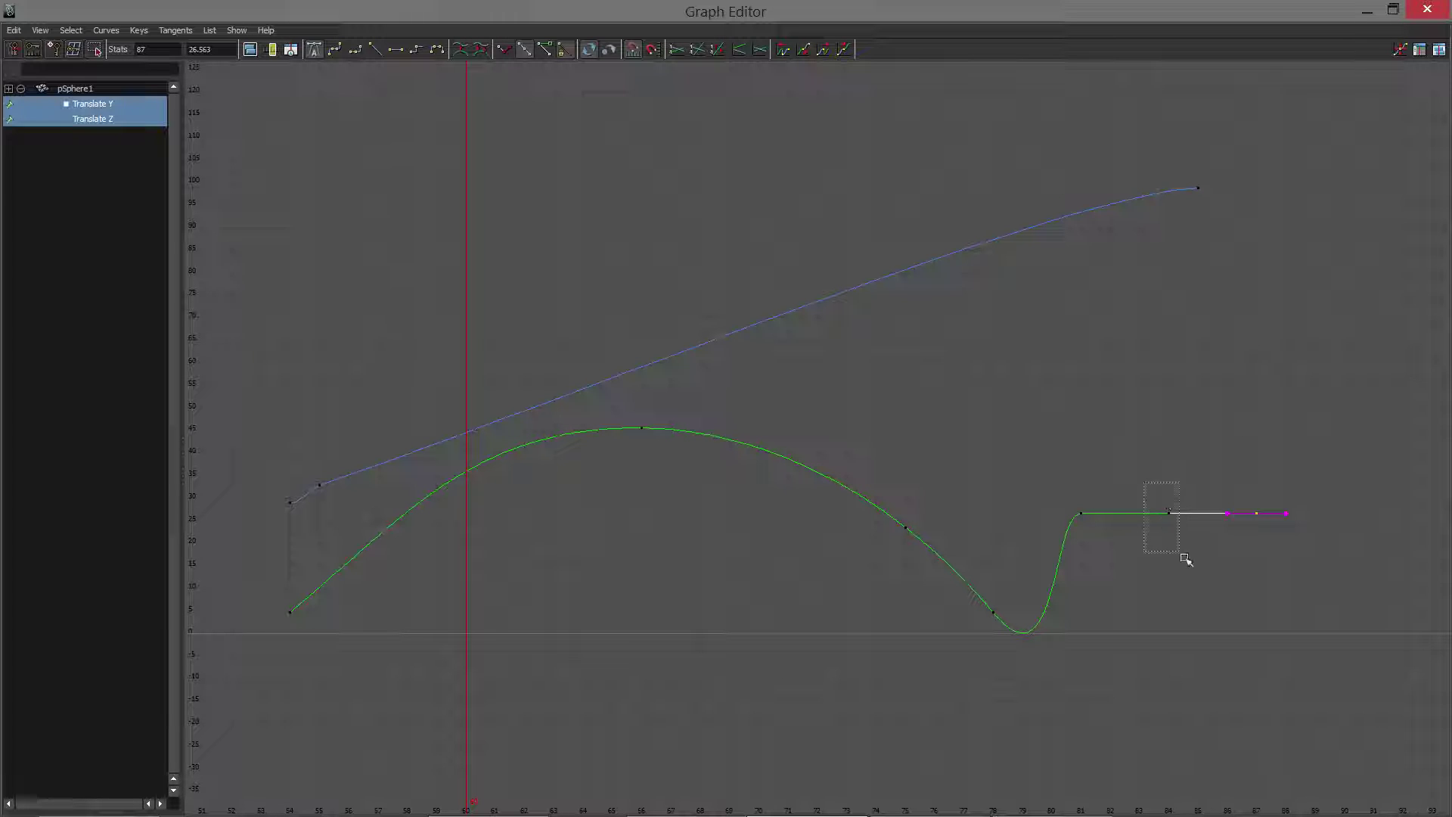
pyautogui.moveTo(1186, 559); pyautogui.dragTo(1187, 561)
pyautogui.moveTo(1167, 509); pyautogui.dragTo(1169, 626, button='middle')
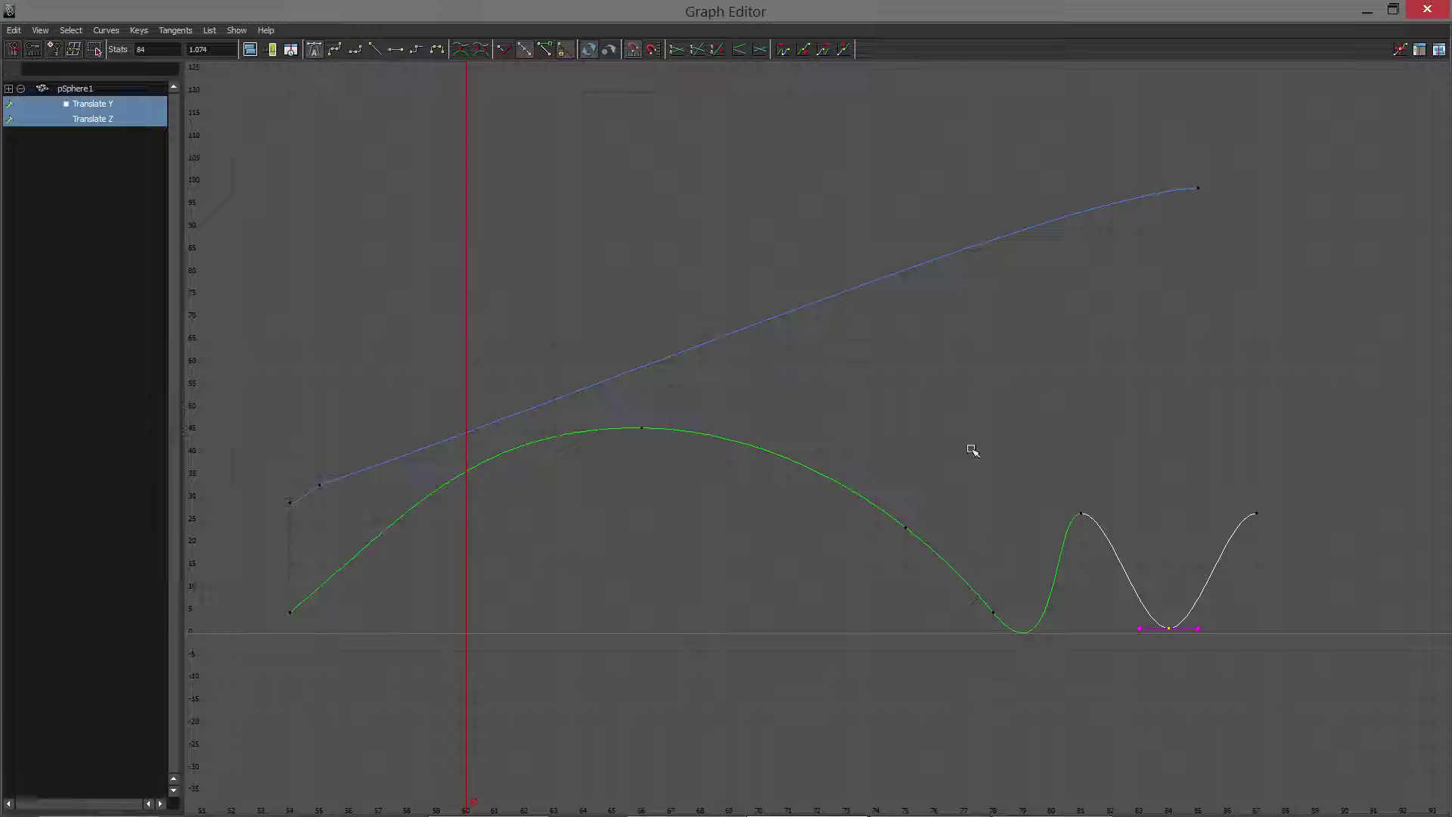
# Apply linear tangents to the Translate Y ground-contact keys at frames 84 and 78.
pyautogui.click(374, 49)
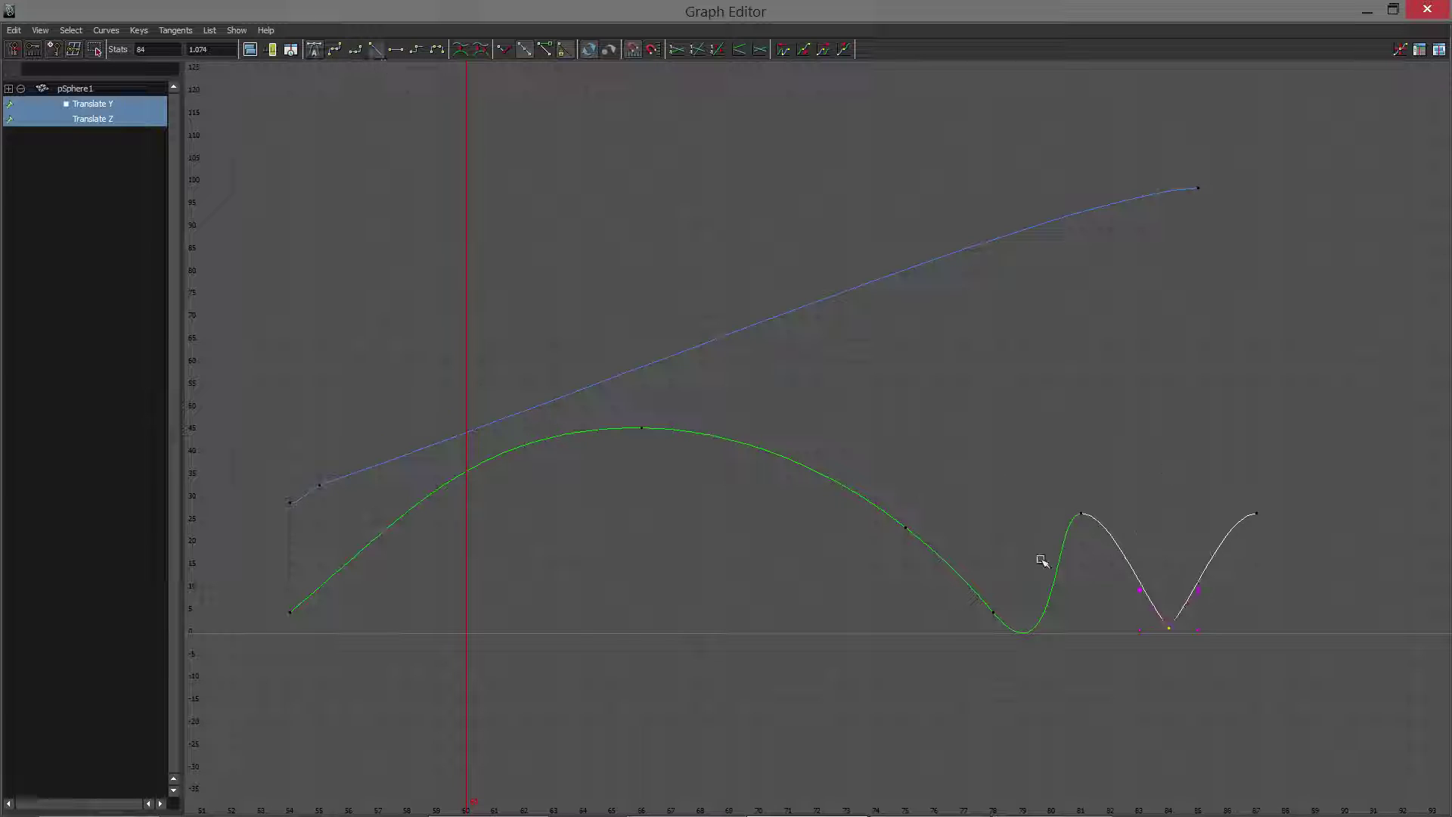
pyautogui.moveTo(1039, 560); pyautogui.dragTo(956, 641)
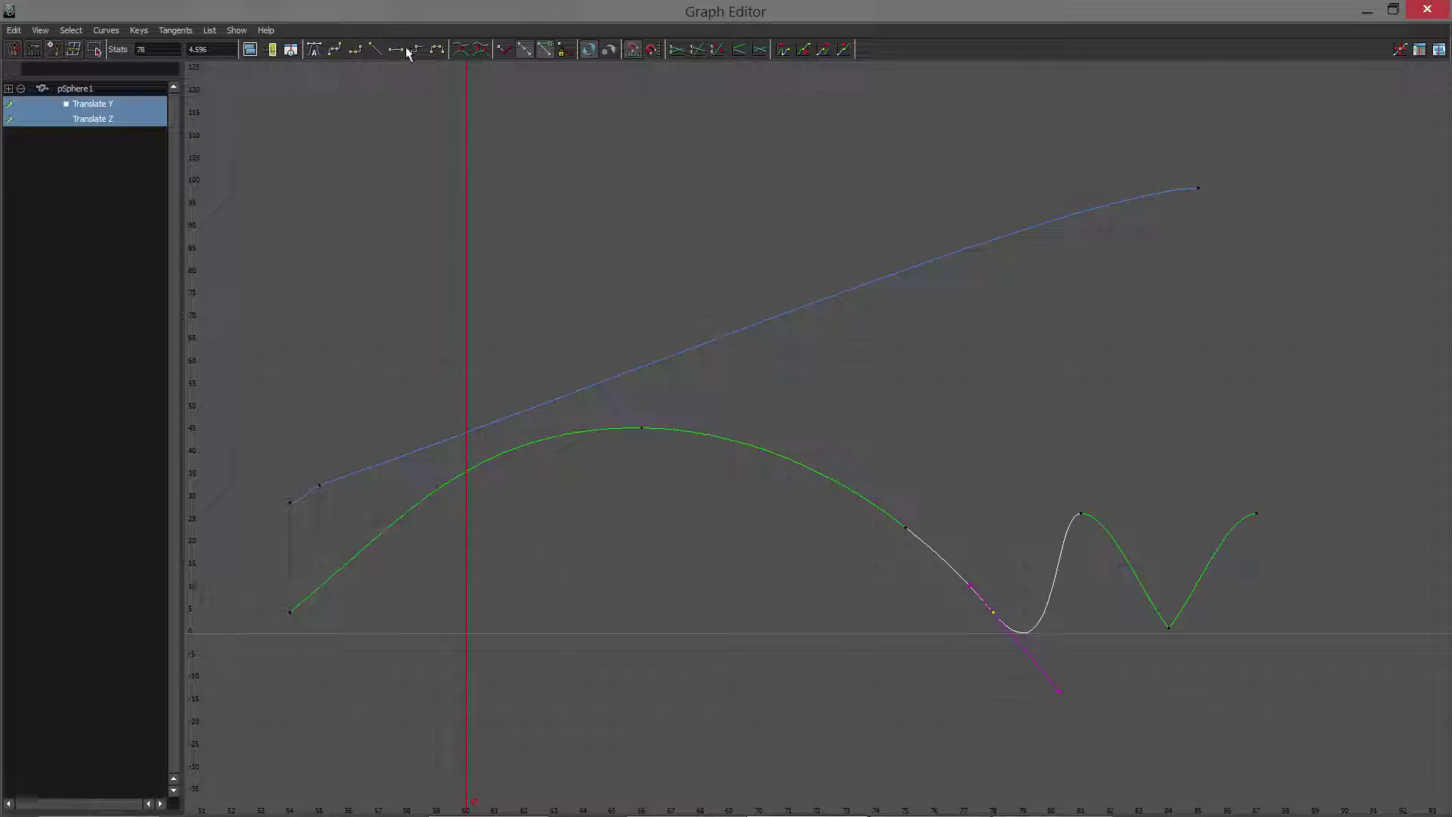
pyautogui.click(375, 50)
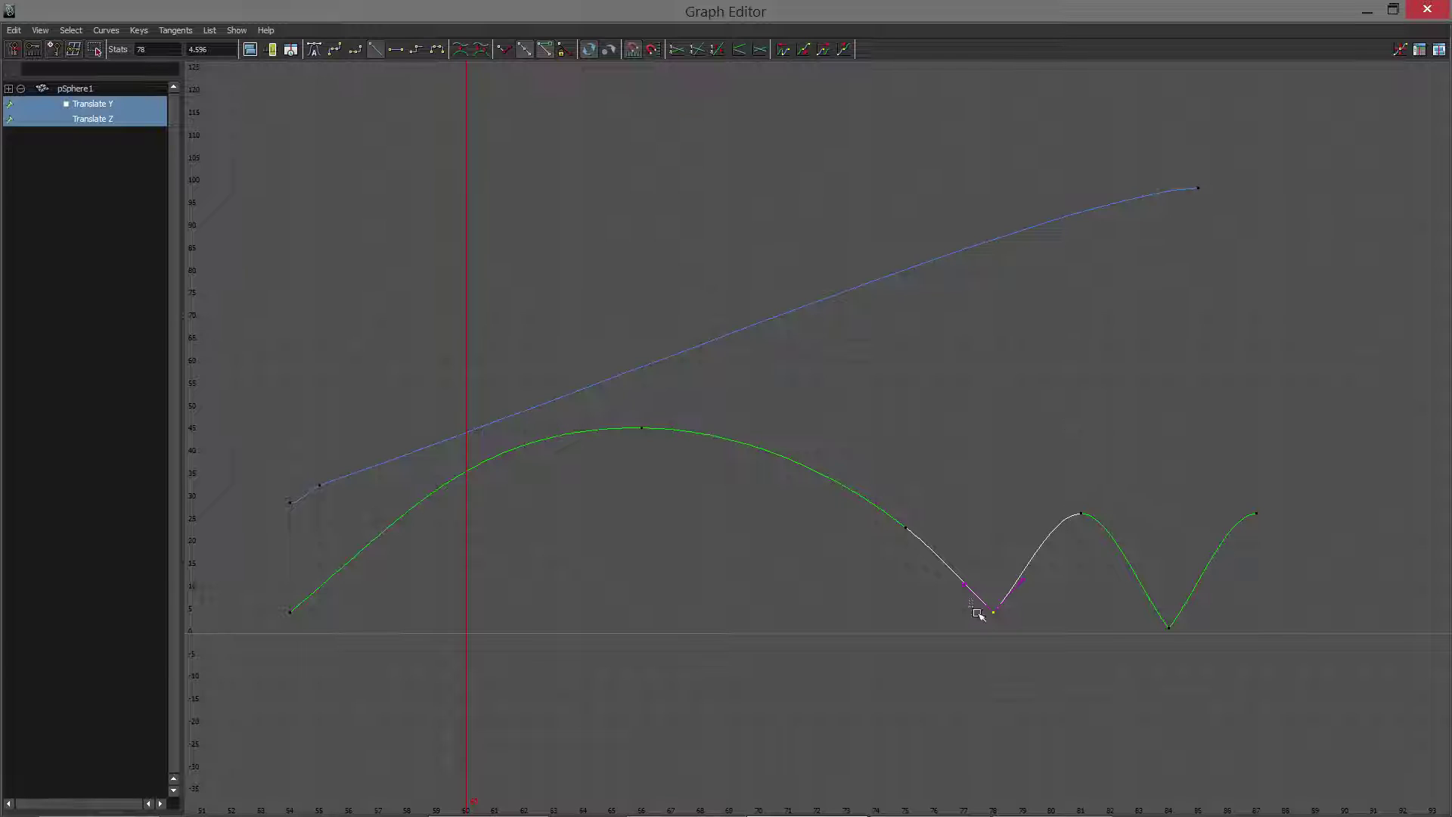
# Lower the Translate Y ground-contact key at frame 78 to about 3.
pyautogui.moveTo(996, 616); pyautogui.dragTo(996, 623, button='middle')
pyautogui.moveTo(1133, 615); pyautogui.dragTo(1207, 661, button='middle')
pyautogui.hotkey('ctrl', 'z')
# Move the Translate Y key at frame 84 to frame 86 at about 4, and the last key to frame 89 at about 24.8.
pyautogui.moveTo(1199, 659); pyautogui.dragTo(1120, 598)
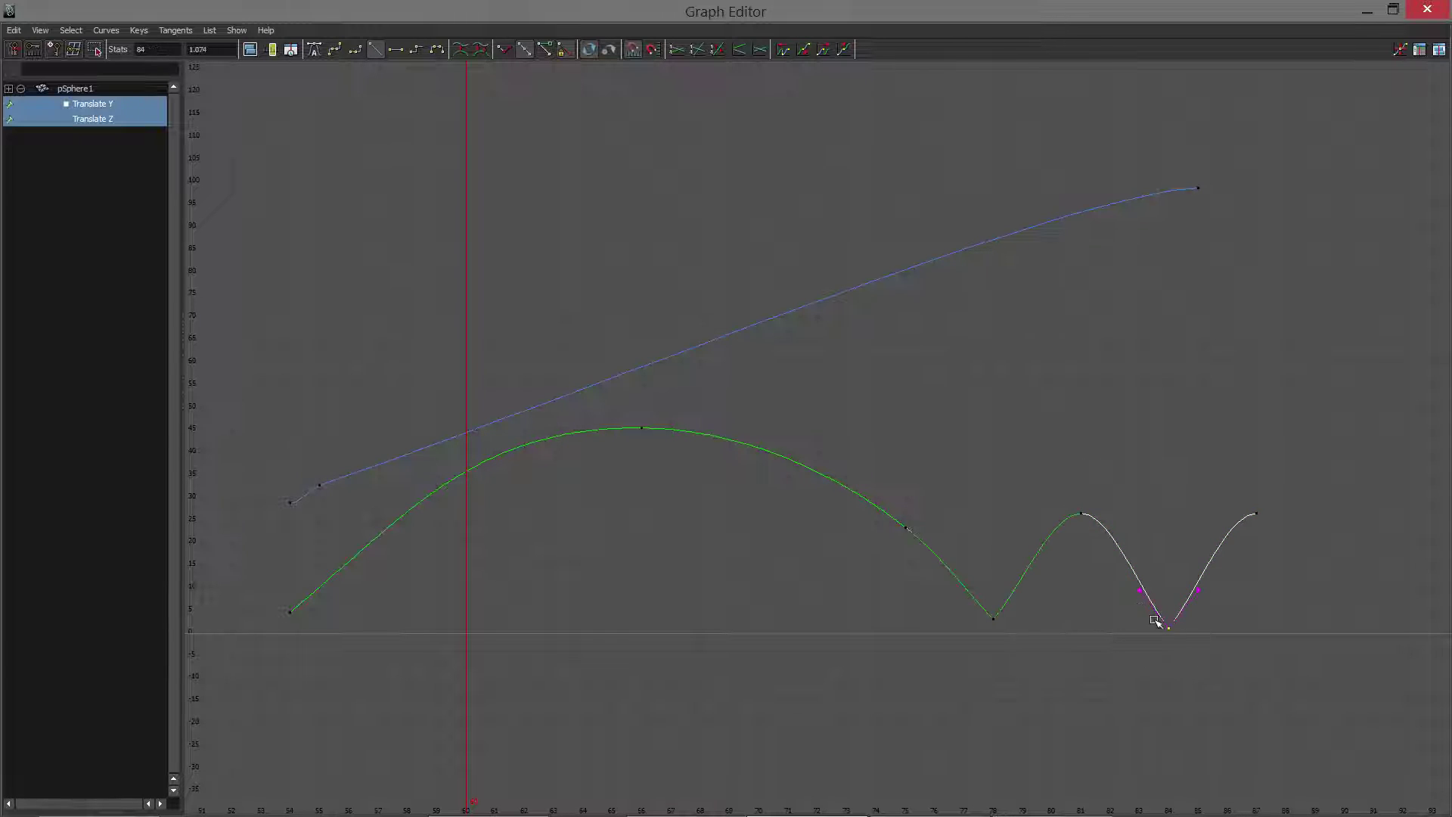
pyautogui.moveTo(1154, 620); pyautogui.dragTo(1227, 593, button='middle')
pyautogui.moveTo(1296, 542); pyautogui.dragTo(1318, 554)
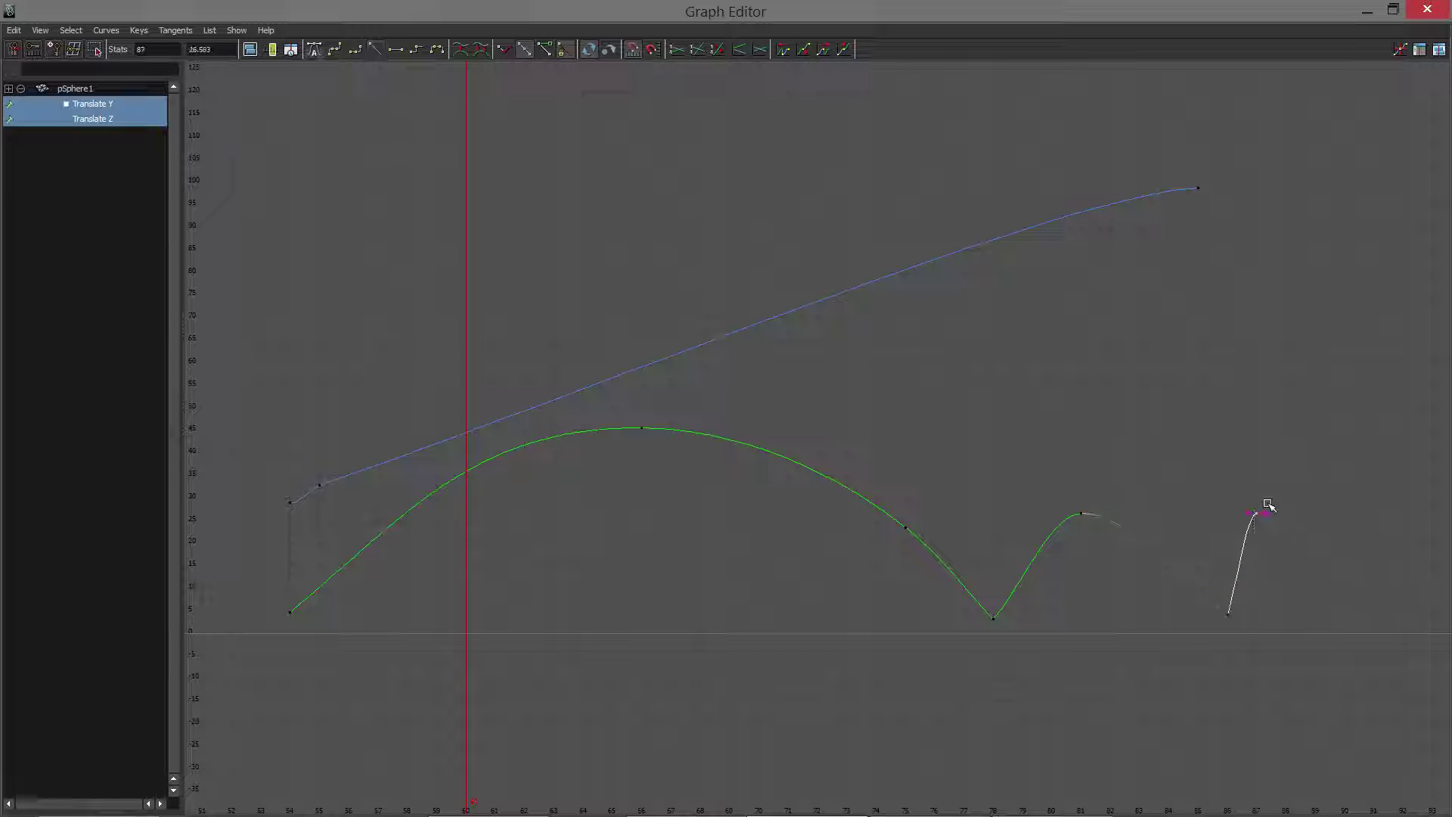
pyautogui.moveTo(1267, 515); pyautogui.dragTo(1316, 520, button='middle')
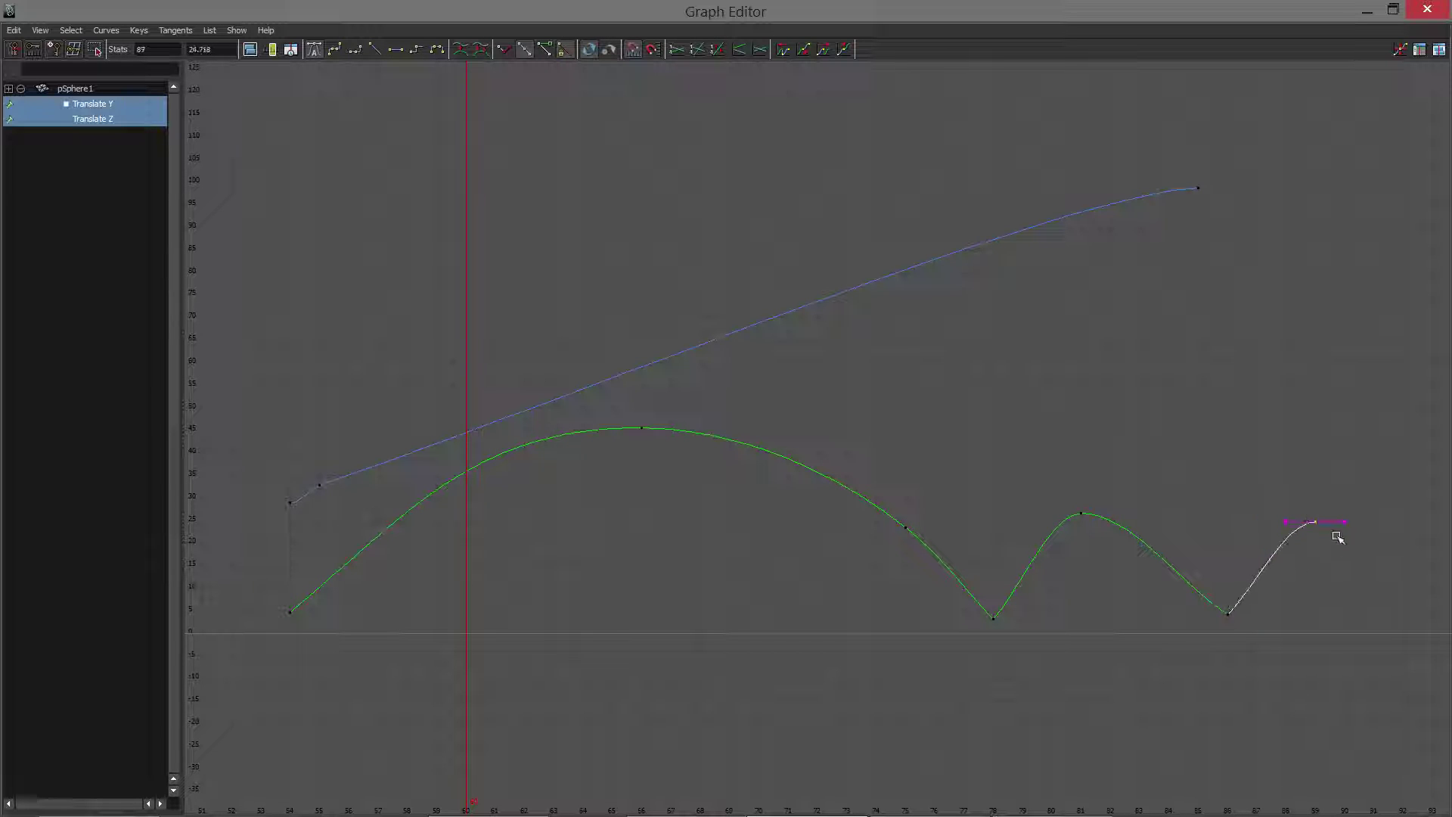
# Add a Translate Y key at frame 91 and lower it to about 4.4.
pyautogui.press('i')
pyautogui.middleClick(1380, 604)
pyautogui.moveTo(1370, 522); pyautogui.dragTo(1371, 614, button='middle')
# Add a Translate Y key at frame 92 and raise it to about 11.6 for a smaller bounce.
pyautogui.press('i')
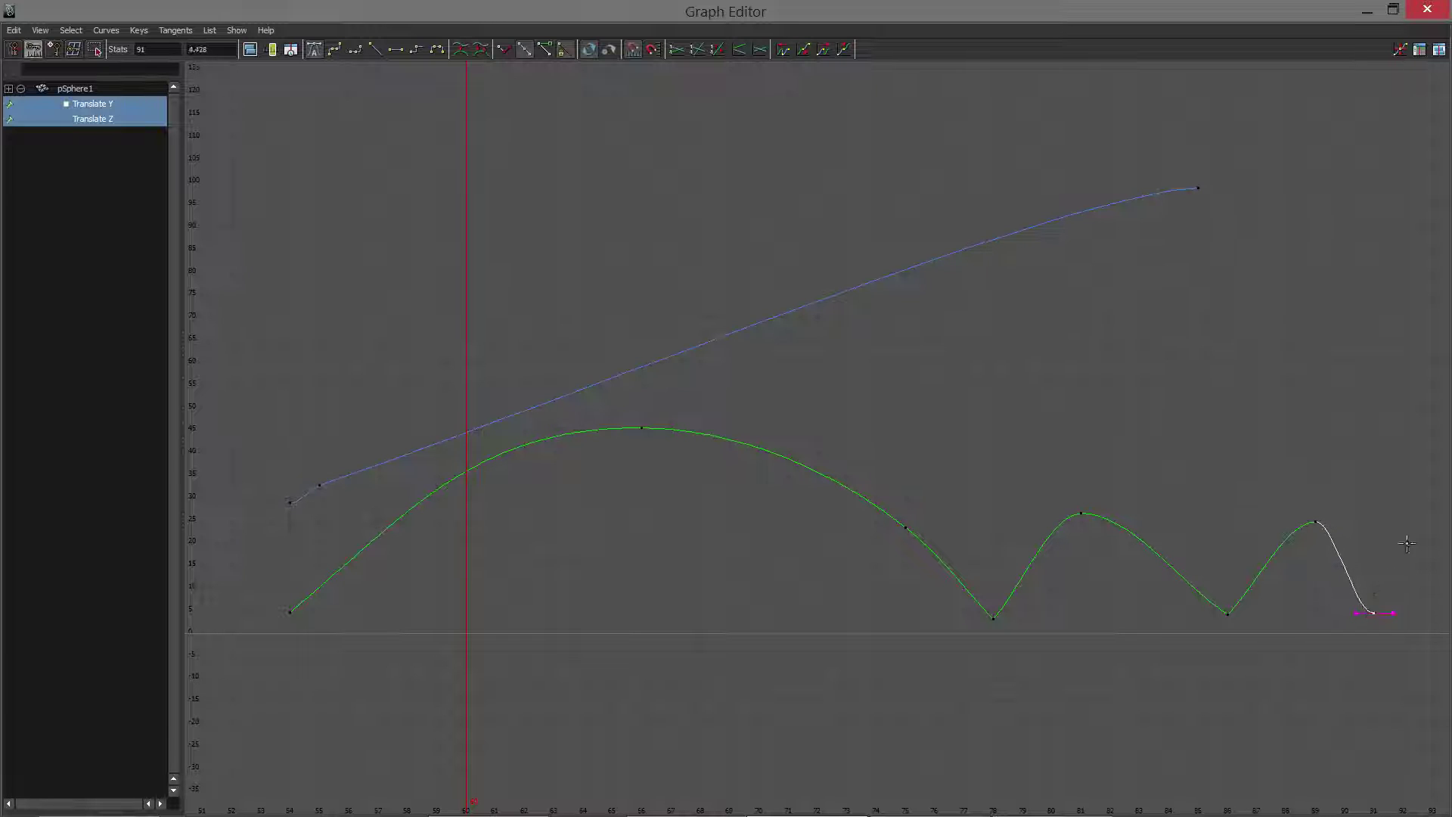
pyautogui.middleClick(1406, 525)
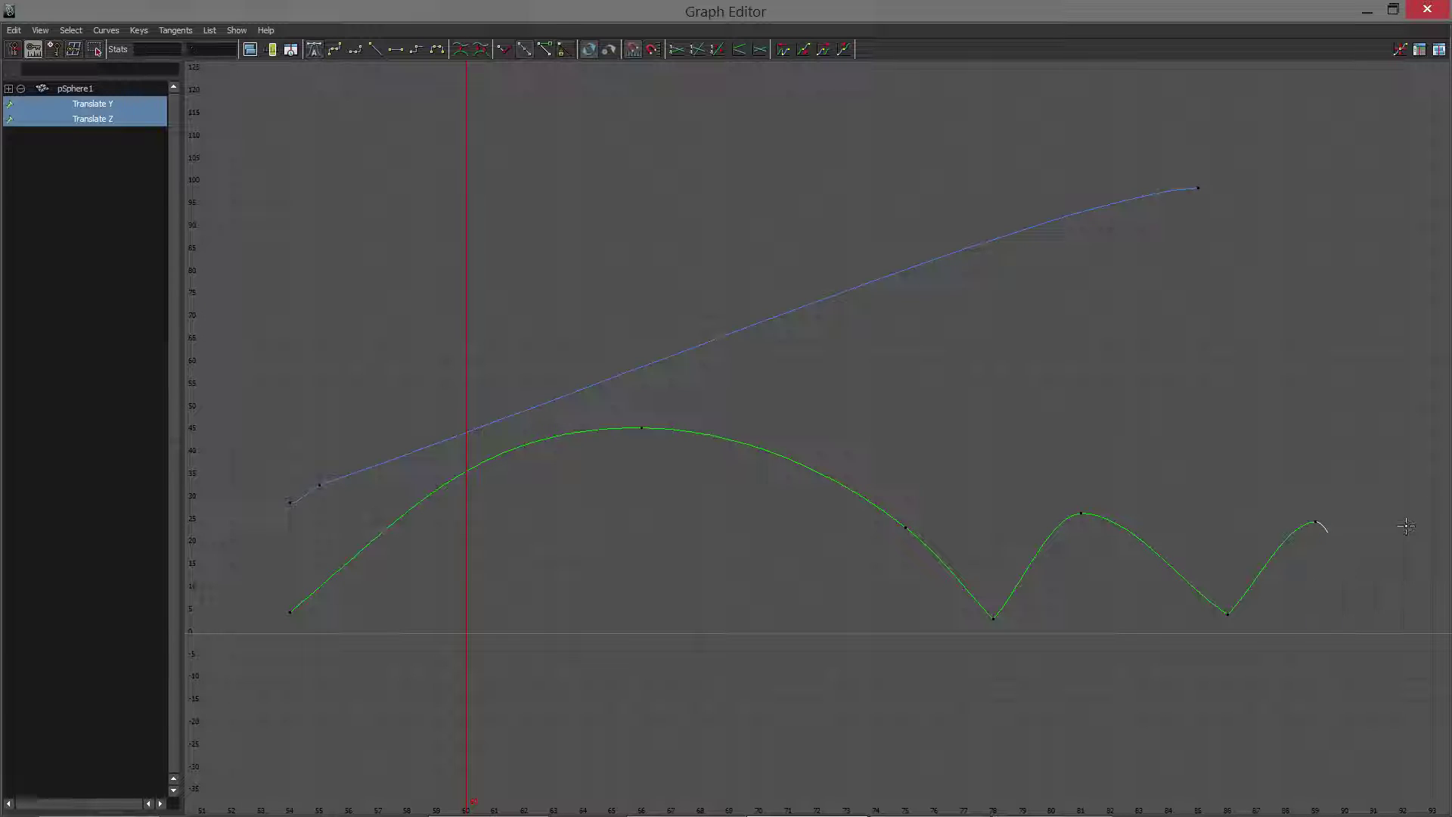
pyautogui.click(1352, 572)
pyautogui.press('i')
pyautogui.middleClick(1402, 532)
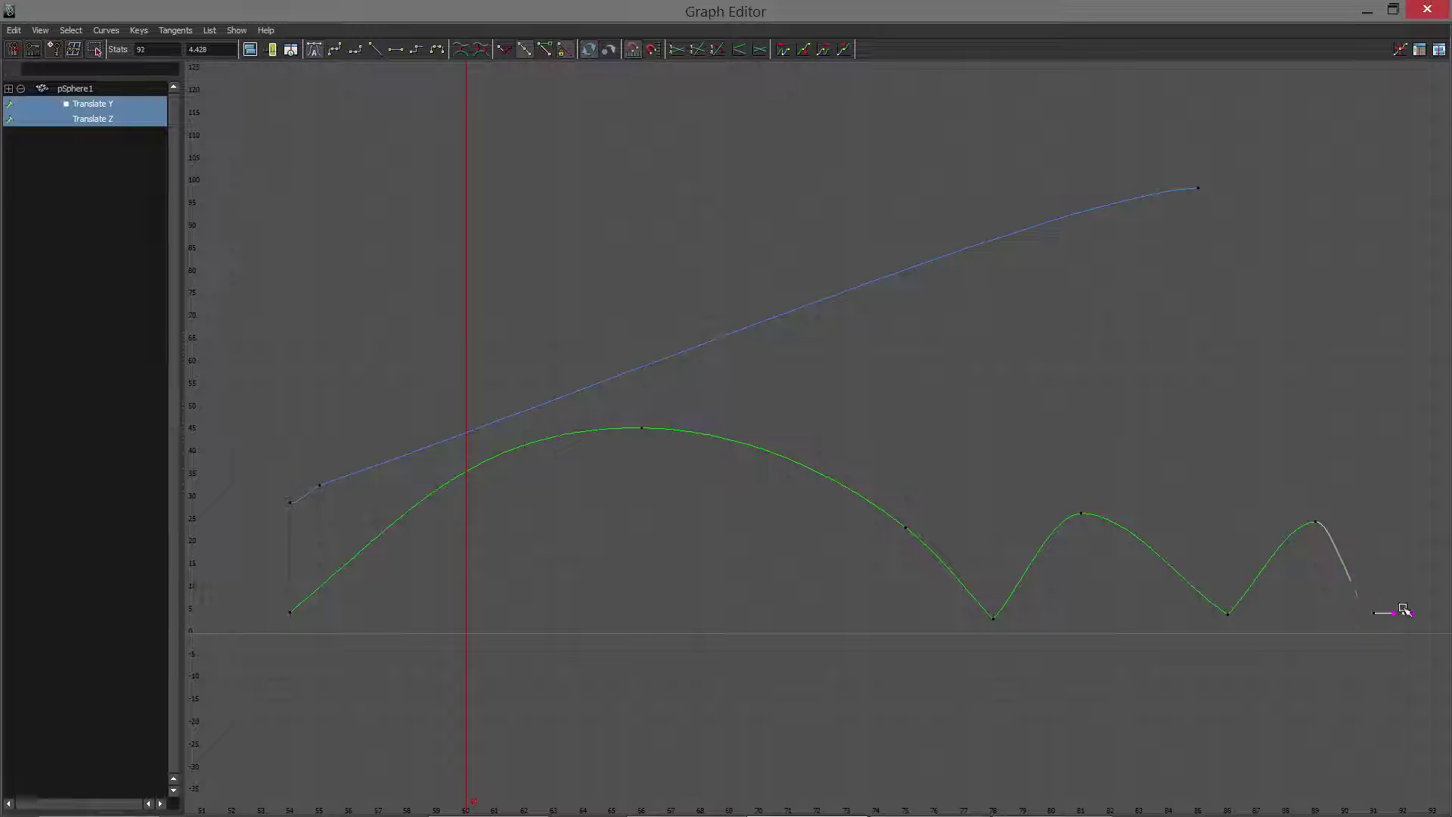
pyautogui.moveTo(1402, 608); pyautogui.dragTo(1205, 567, button='middle')
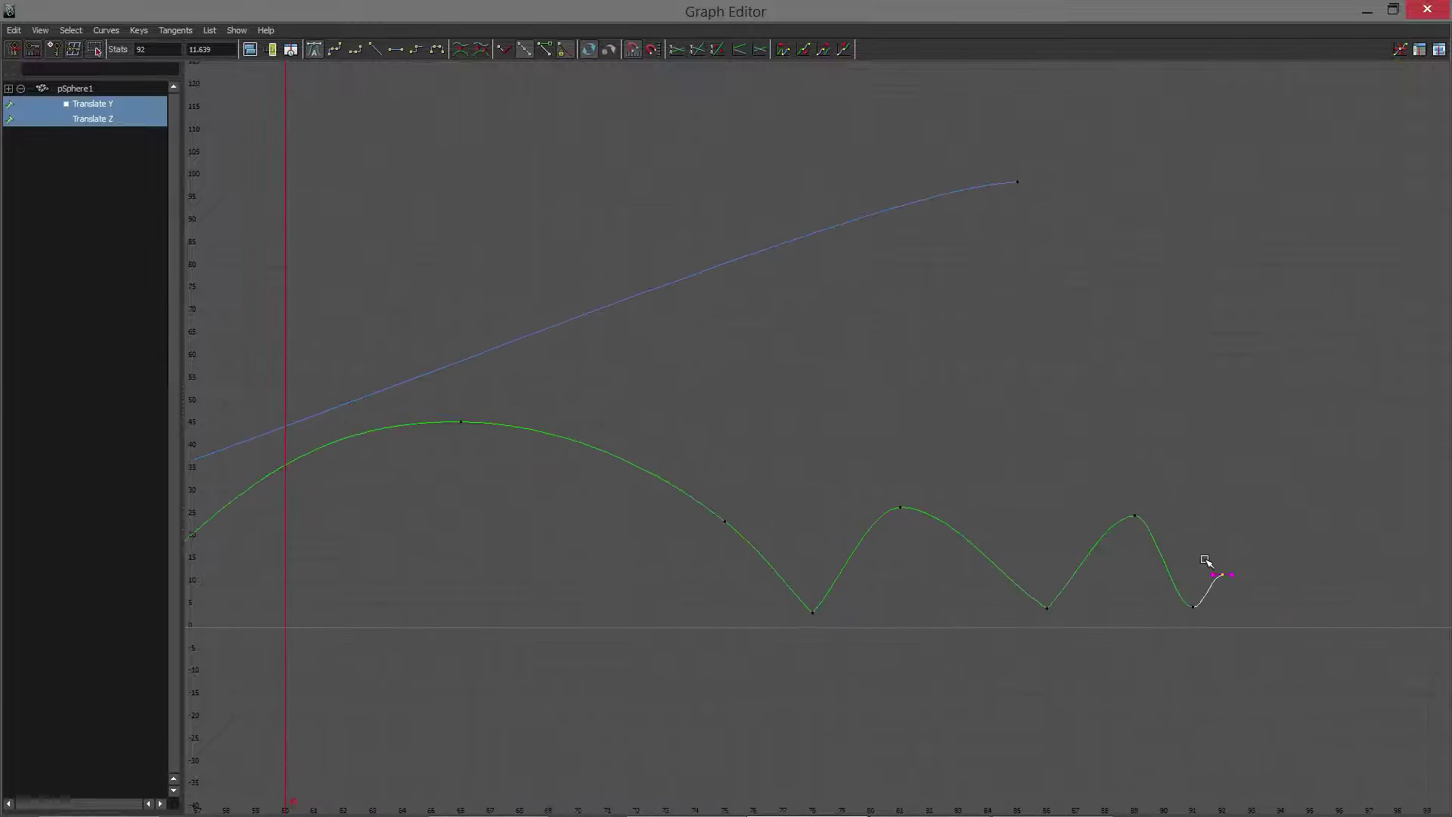
# Add a Translate Y key at frame 93 and lower it to about 5.
pyautogui.press('Delete')
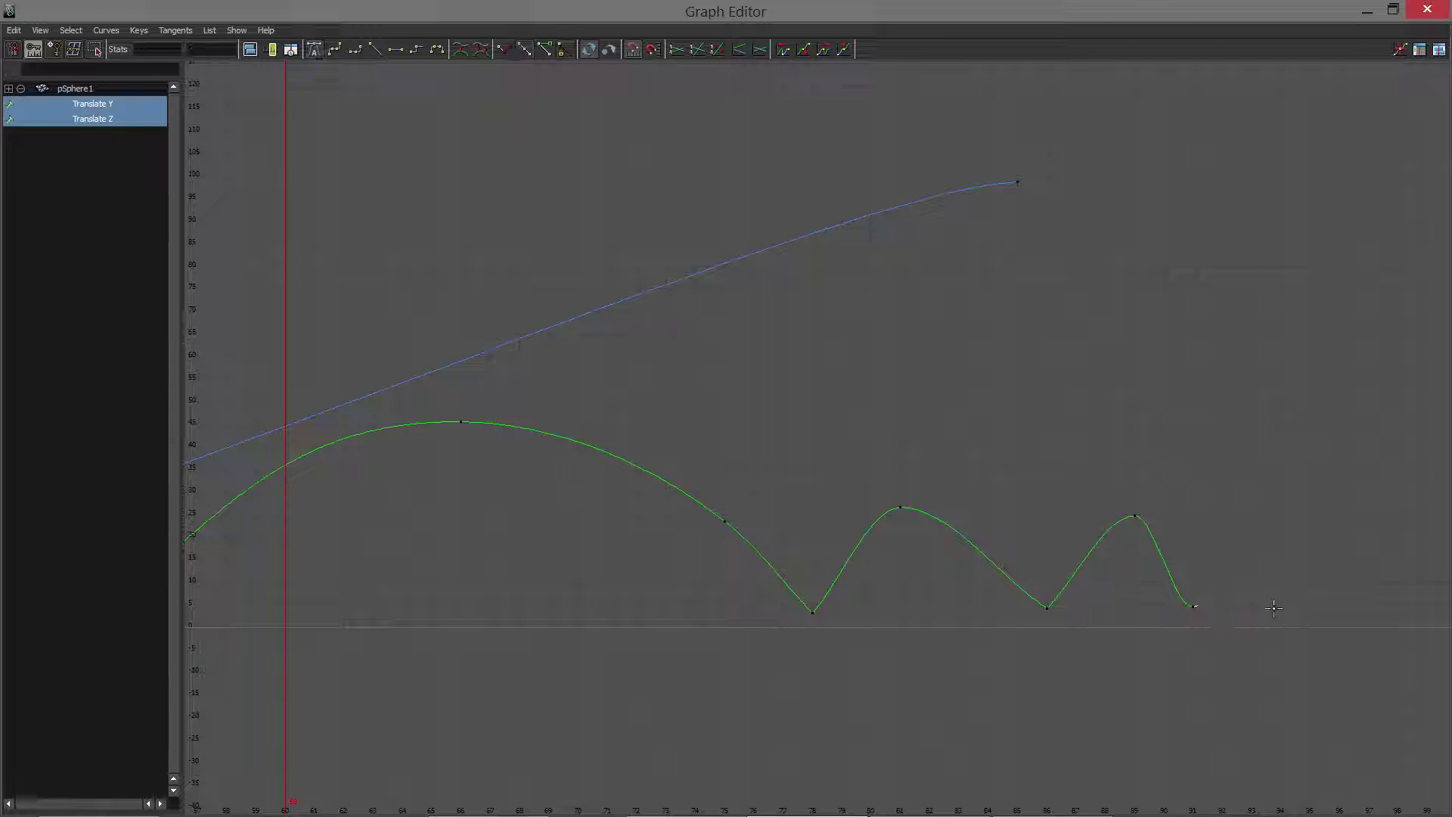
pyautogui.hotkey('ctrl', 'z')
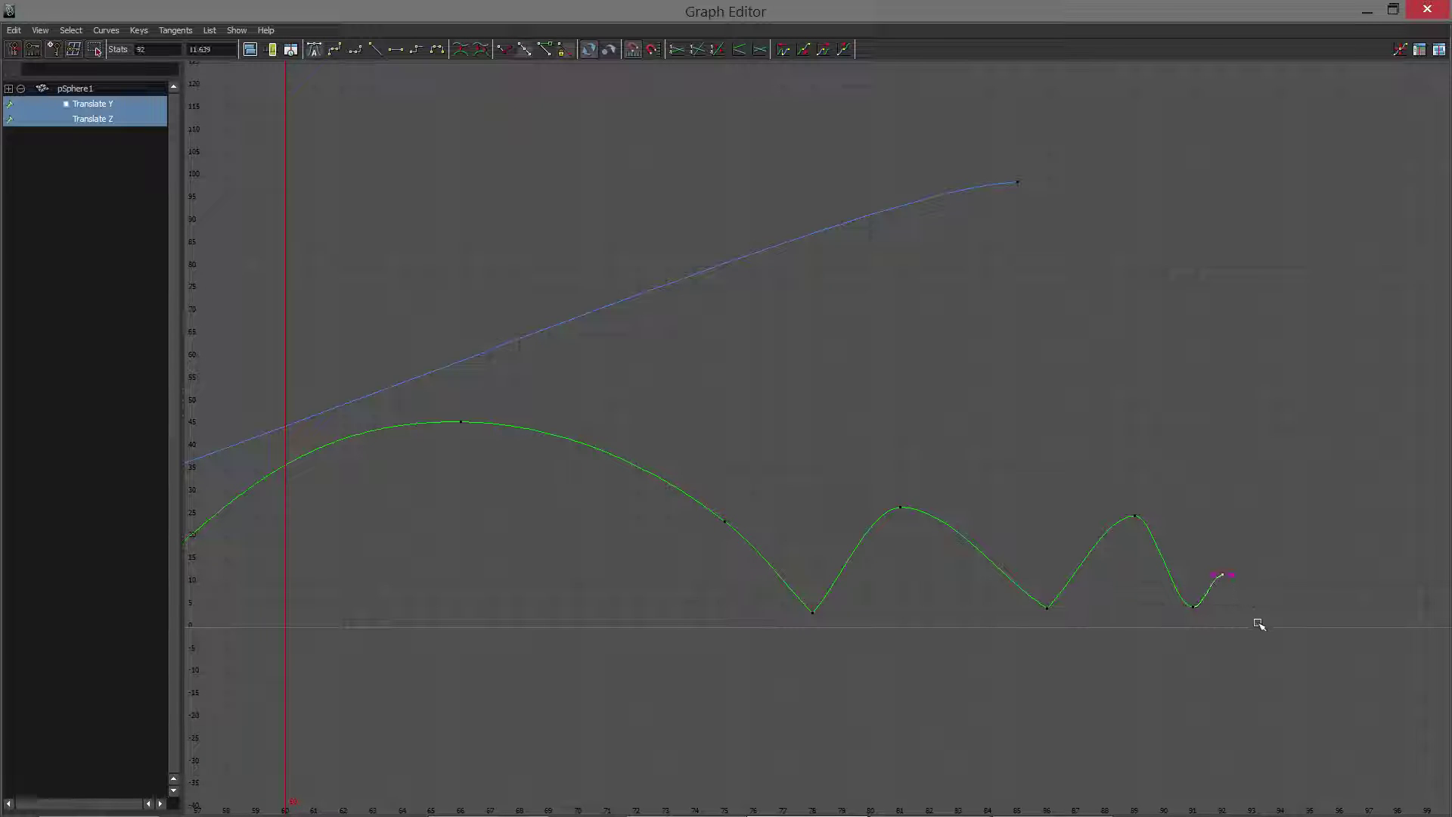
pyautogui.middleClick(1255, 604)
pyautogui.press('w')
pyautogui.moveTo(1245, 531); pyautogui.dragTo(1252, 575)
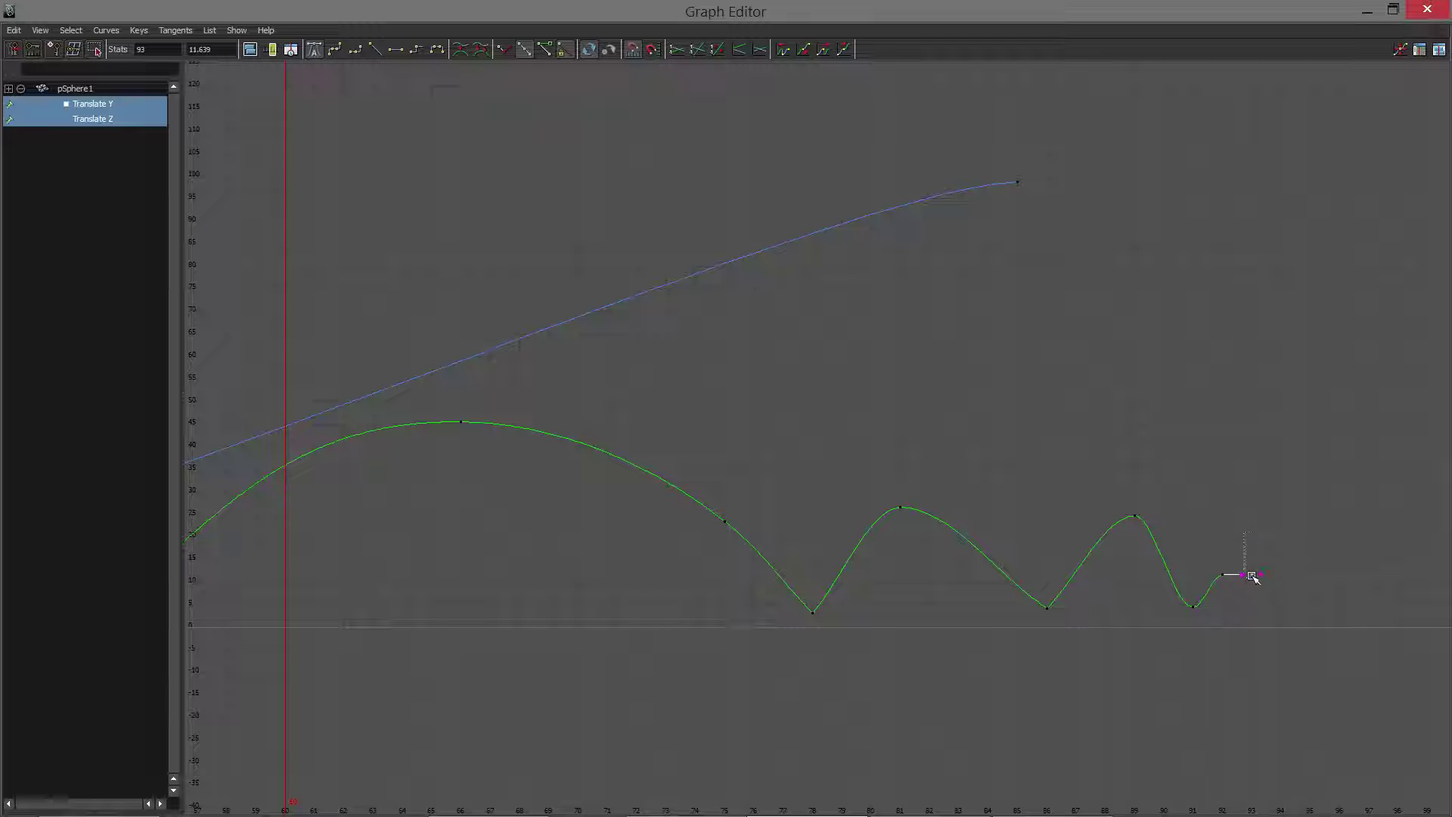
pyautogui.moveTo(1249, 581); pyautogui.dragTo(1268, 605, button='middle')
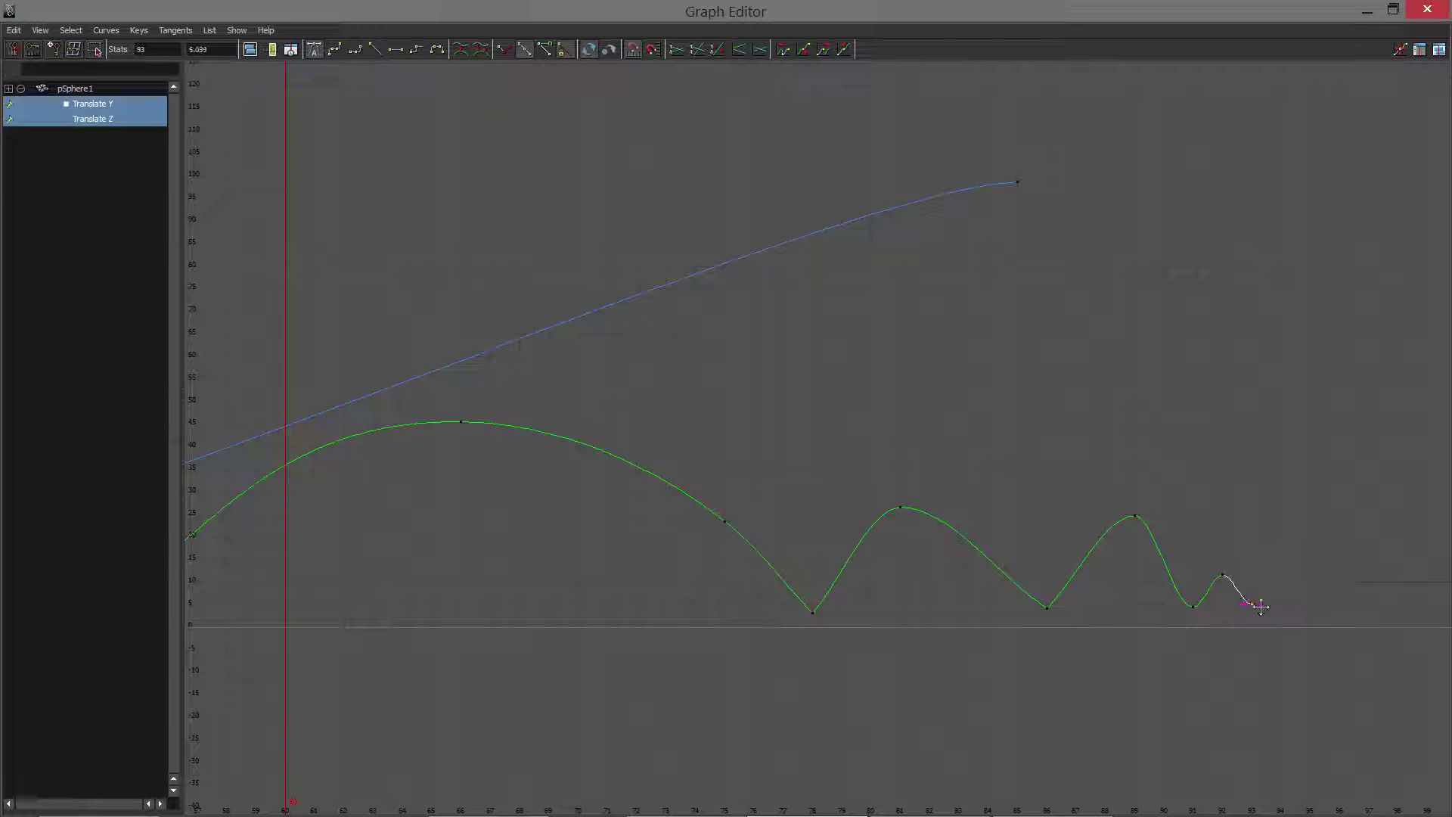
# Add a Translate Y key at frame 94 with a value of about 8.1.
pyautogui.moveTo(978, 350); pyautogui.dragTo(771, 626)
pyautogui.moveTo(1090, 453); pyautogui.dragTo(1151, 583)
pyautogui.press('i')
pyautogui.middleClick(1312, 571)
pyautogui.press('w')
pyautogui.moveTo(1306, 590); pyautogui.dragTo(1281, 578, button='middle')
# Apply linear tangents to the Translate Y keys at frames 91, 93 and 94.
pyautogui.moveTo(1283, 628); pyautogui.dragTo(1177, 586)
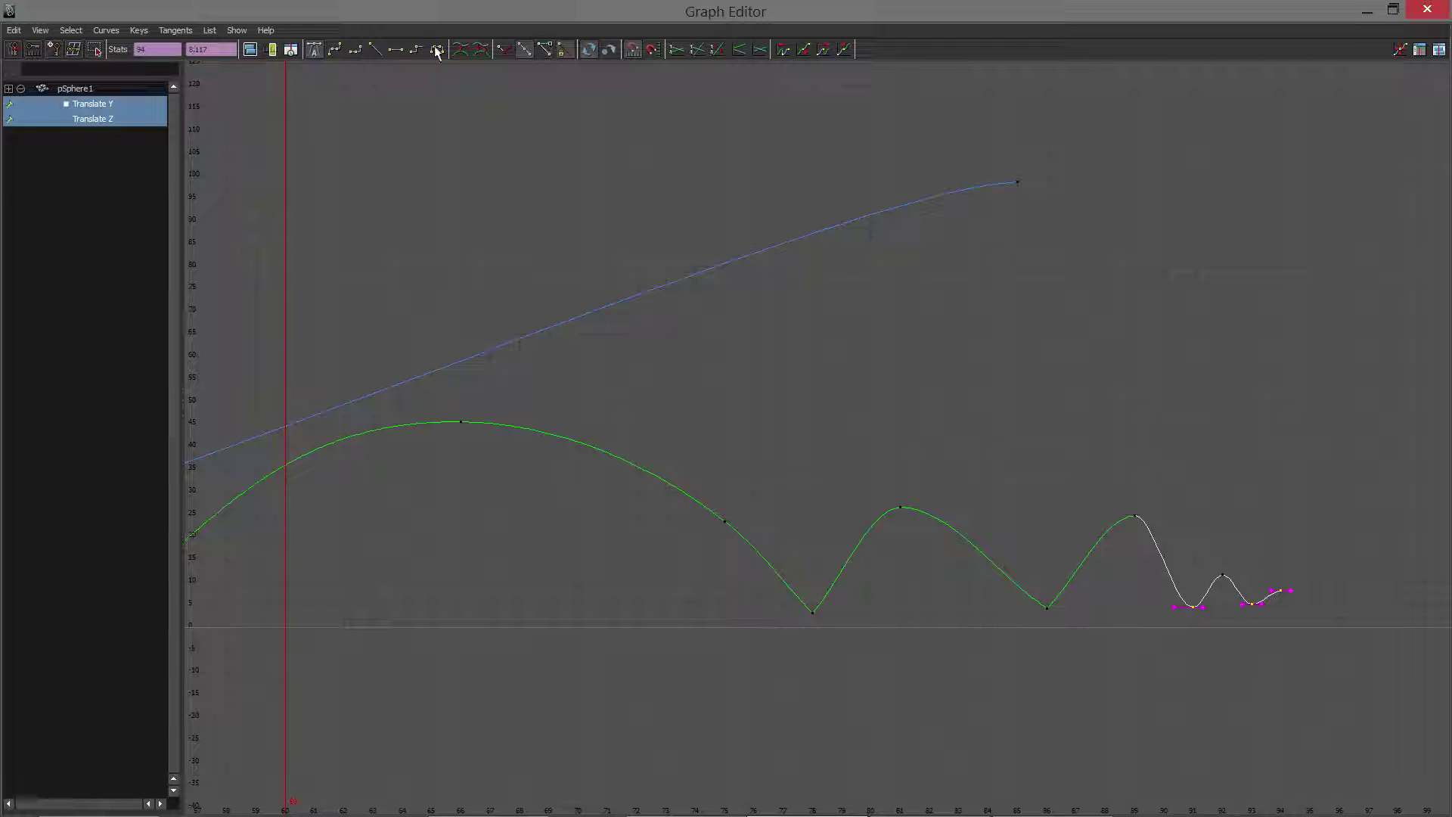
pyautogui.click(375, 50)
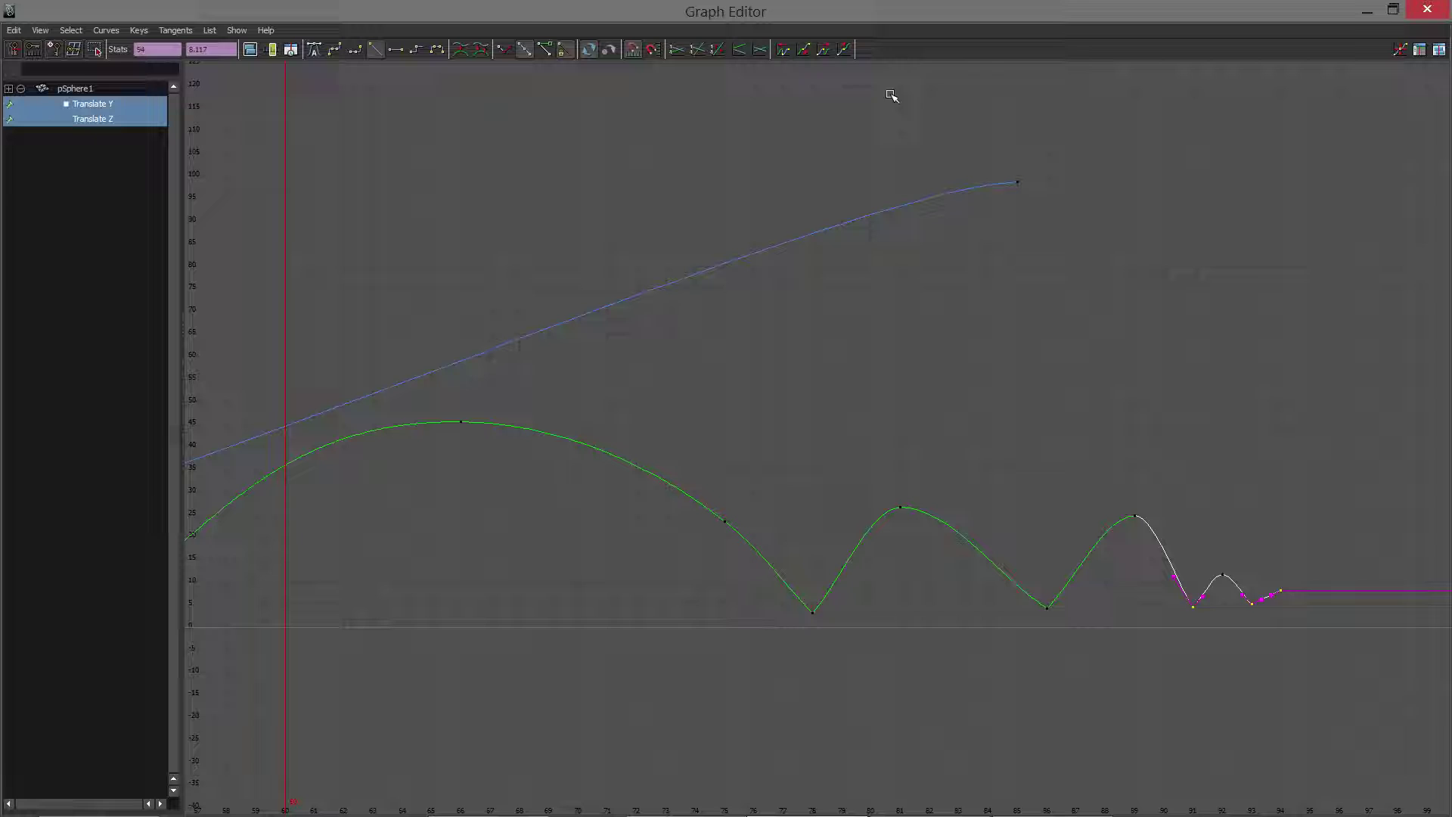
# Move the Translate Y peak of the second bounce from frame 81 to frame 82 with a value of about 24.7.
pyautogui.click(1303, 365)
pyautogui.moveTo(879, 452); pyautogui.dragTo(927, 535)
pyautogui.moveTo(911, 509); pyautogui.dragTo(900, 513, button='middle')
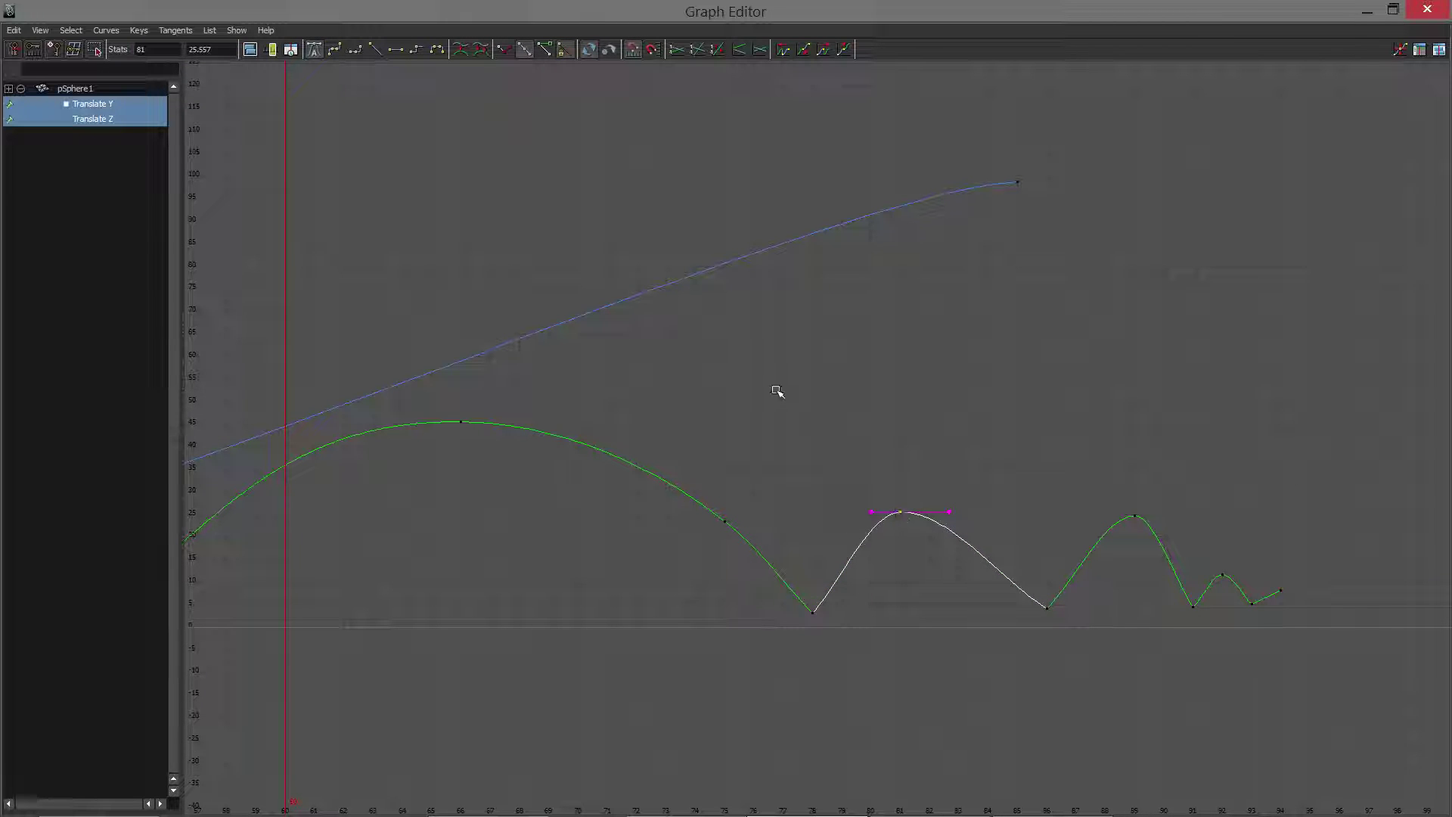
pyautogui.moveTo(787, 415); pyautogui.dragTo(862, 502)
pyautogui.moveTo(827, 340); pyautogui.dragTo(900, 433)
pyautogui.moveTo(950, 559); pyautogui.dragTo(950, 559)
pyautogui.moveTo(901, 518); pyautogui.dragTo(936, 516, button='middle')
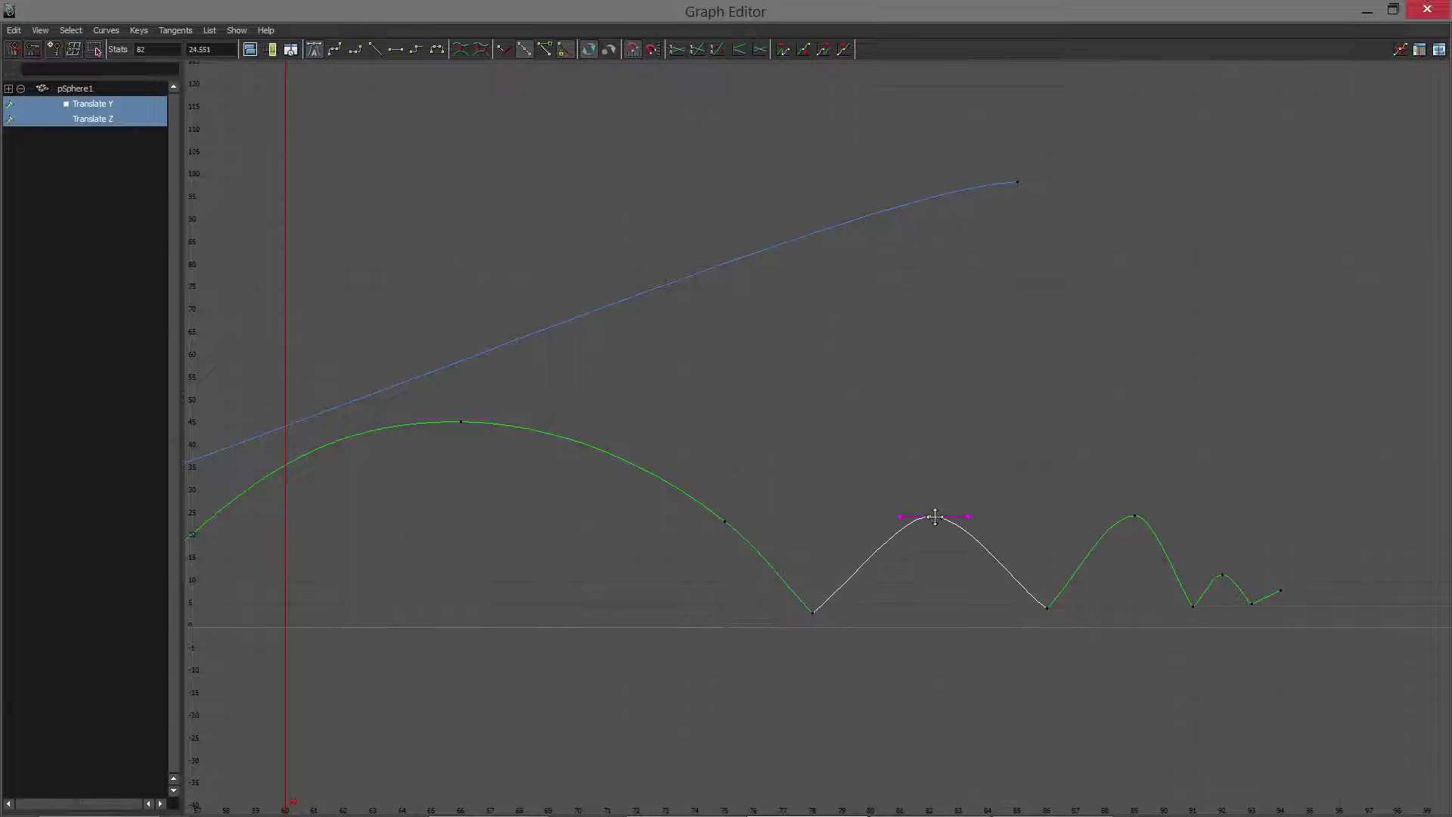
# Lower the Translate Y peak at frame 89 to about 17 and the final key at frame 94 to about 5.1.
pyautogui.moveTo(1134, 546); pyautogui.dragTo(1136, 547)
pyautogui.moveTo(1138, 512); pyautogui.dragTo(1181, 580, button='middle')
pyautogui.moveTo(1237, 592); pyautogui.dragTo(1240, 592)
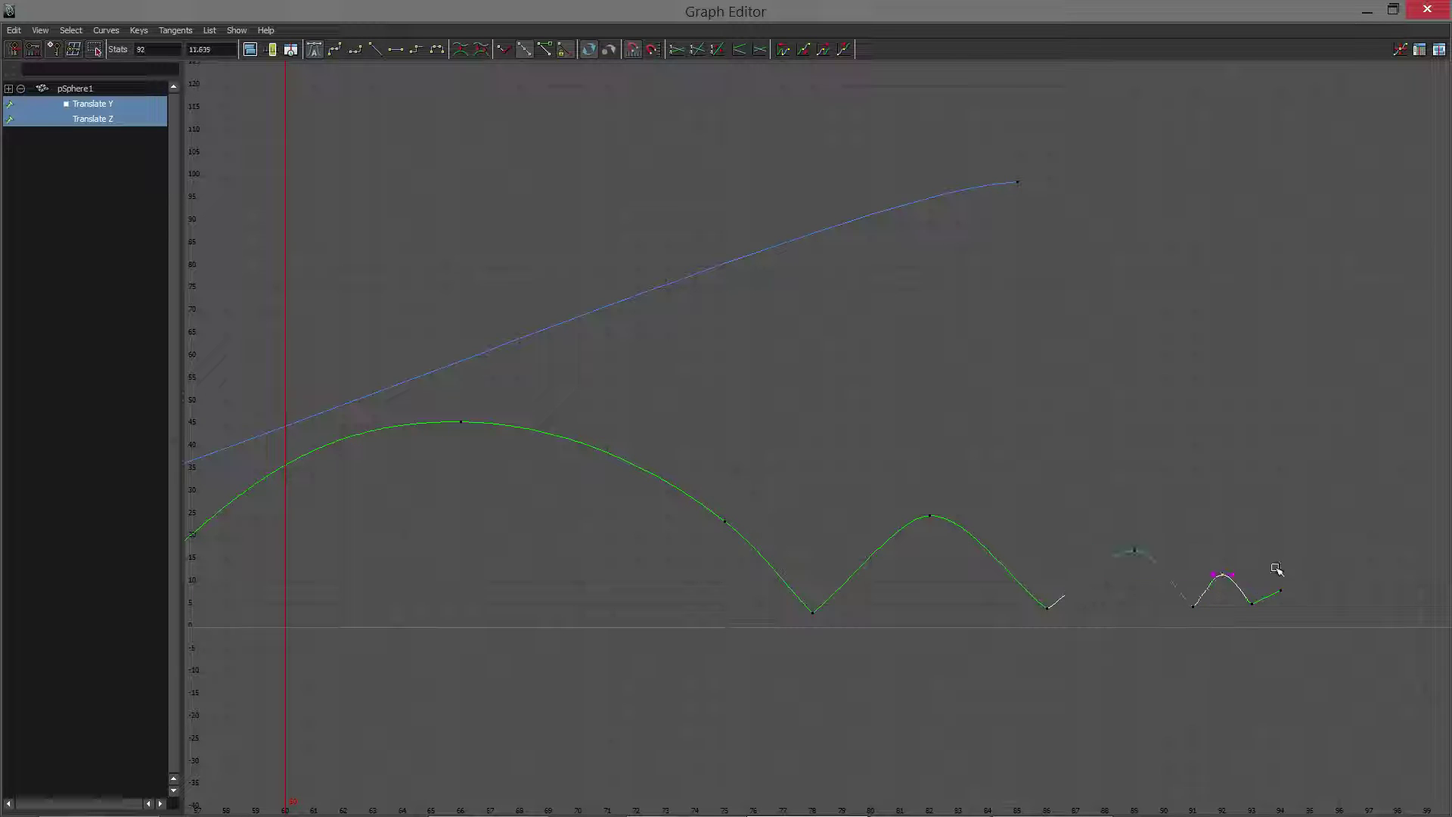
pyautogui.moveTo(1273, 570); pyautogui.dragTo(1280, 602, button='middle')
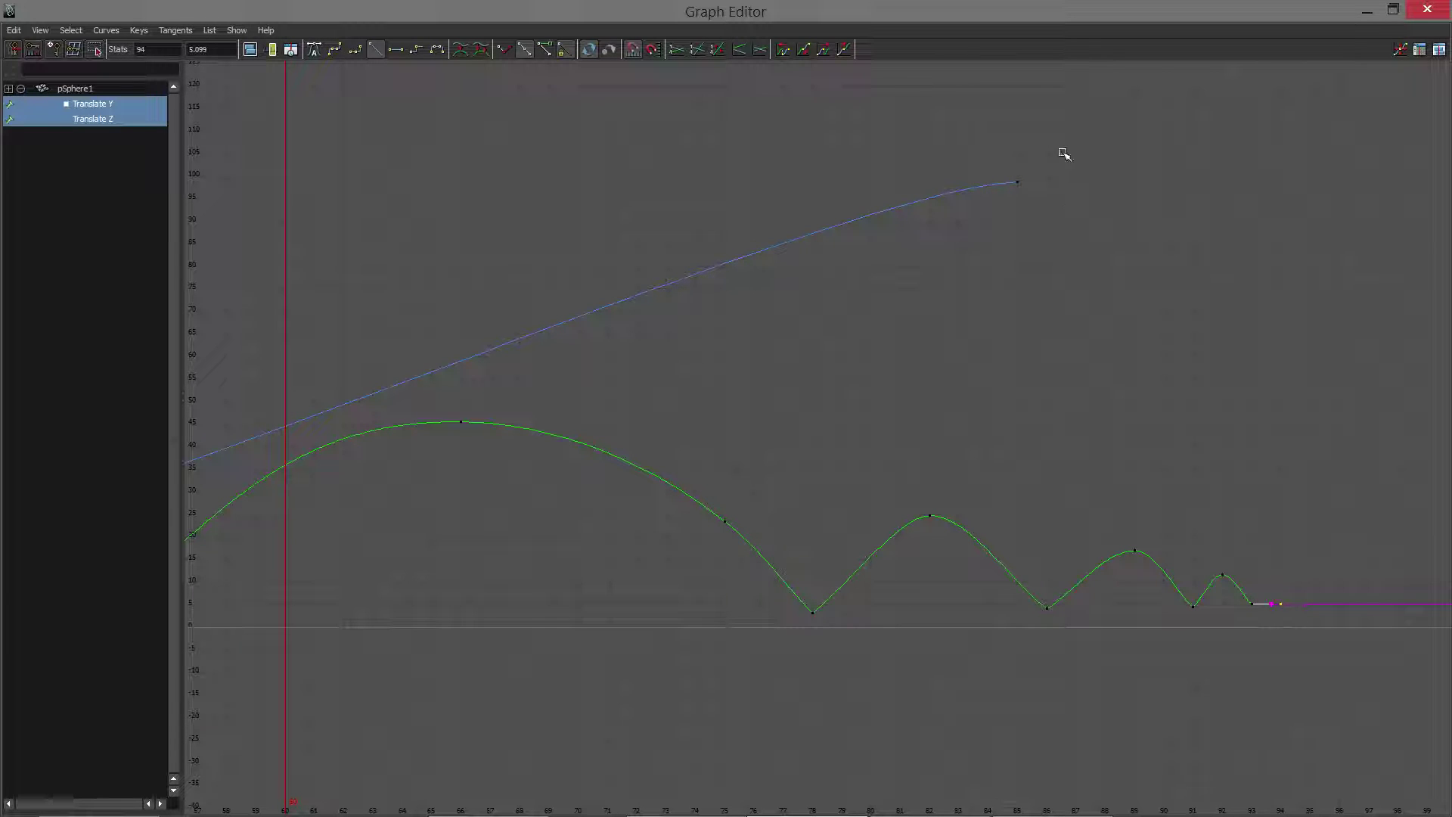
# Move the last Translate Z key to frame 93 at about 96.2, and lengthen and flatten its incoming tangent.
pyautogui.moveTo(1063, 152); pyautogui.dragTo(1014, 201)
pyautogui.moveTo(1024, 171); pyautogui.dragTo(1254, 192, button='middle')
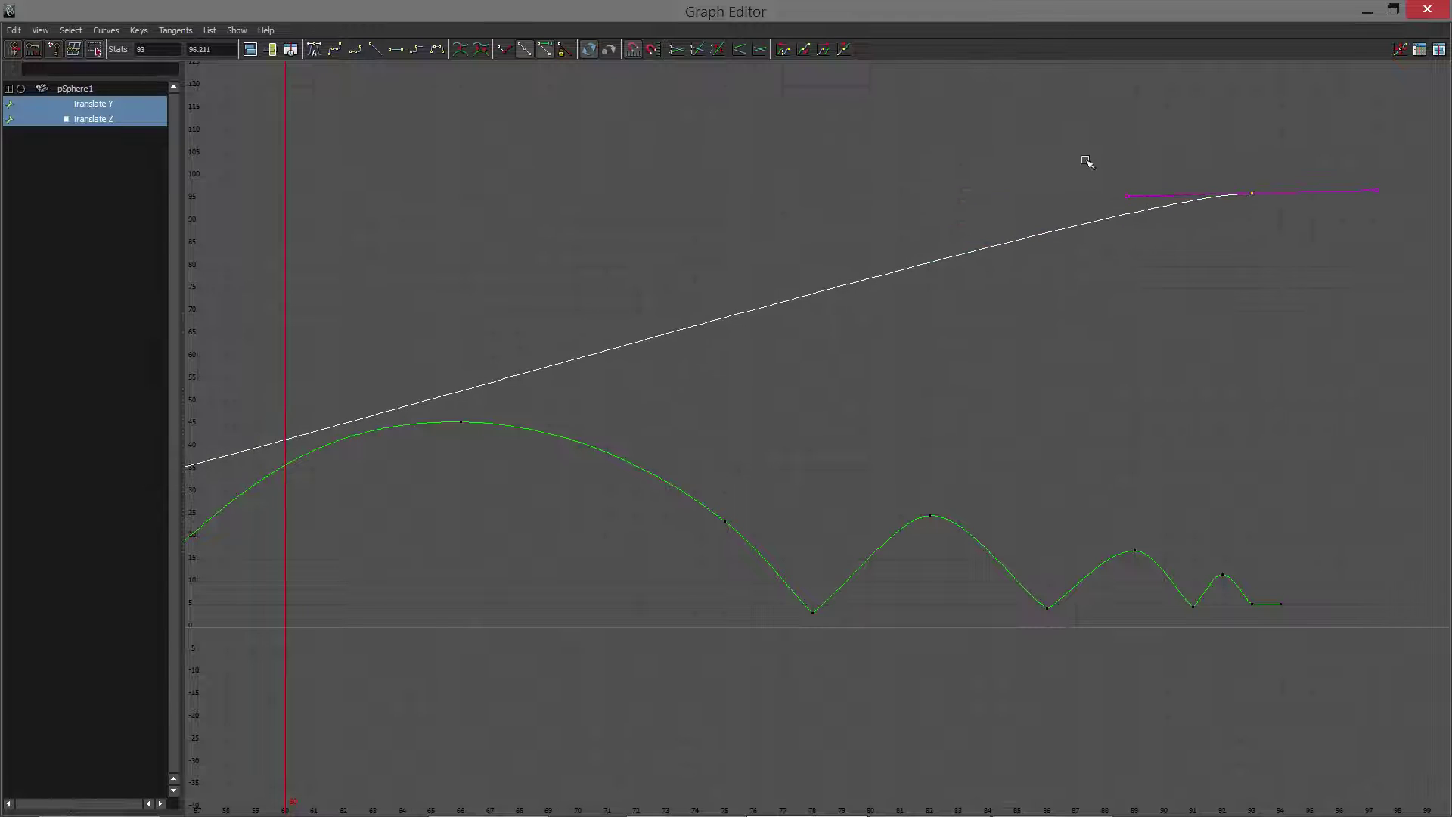
pyautogui.moveTo(1086, 161); pyautogui.dragTo(1138, 205)
pyautogui.moveTo(1111, 185); pyautogui.dragTo(961, 191, button='middle')
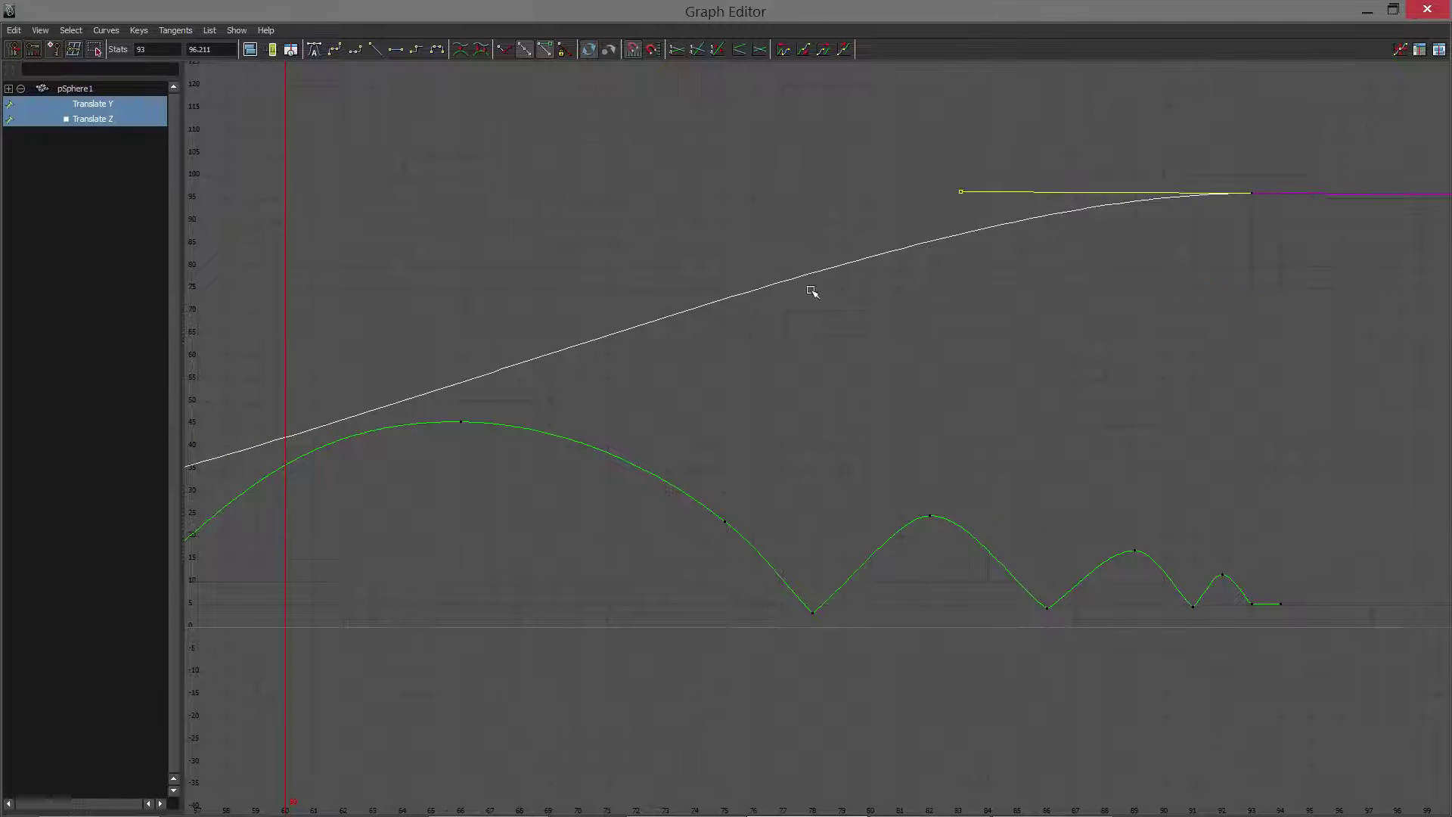
pyautogui.keyDown('alt'); pyautogui.moveTo(810, 290); pyautogui.dragTo(780, 343, button='right'); pyautogui.keyUp('alt')
pyautogui.keyDown('alt'); pyautogui.moveTo(781, 344); pyautogui.dragTo(845, 336, button='middle'); pyautogui.keyUp('alt')
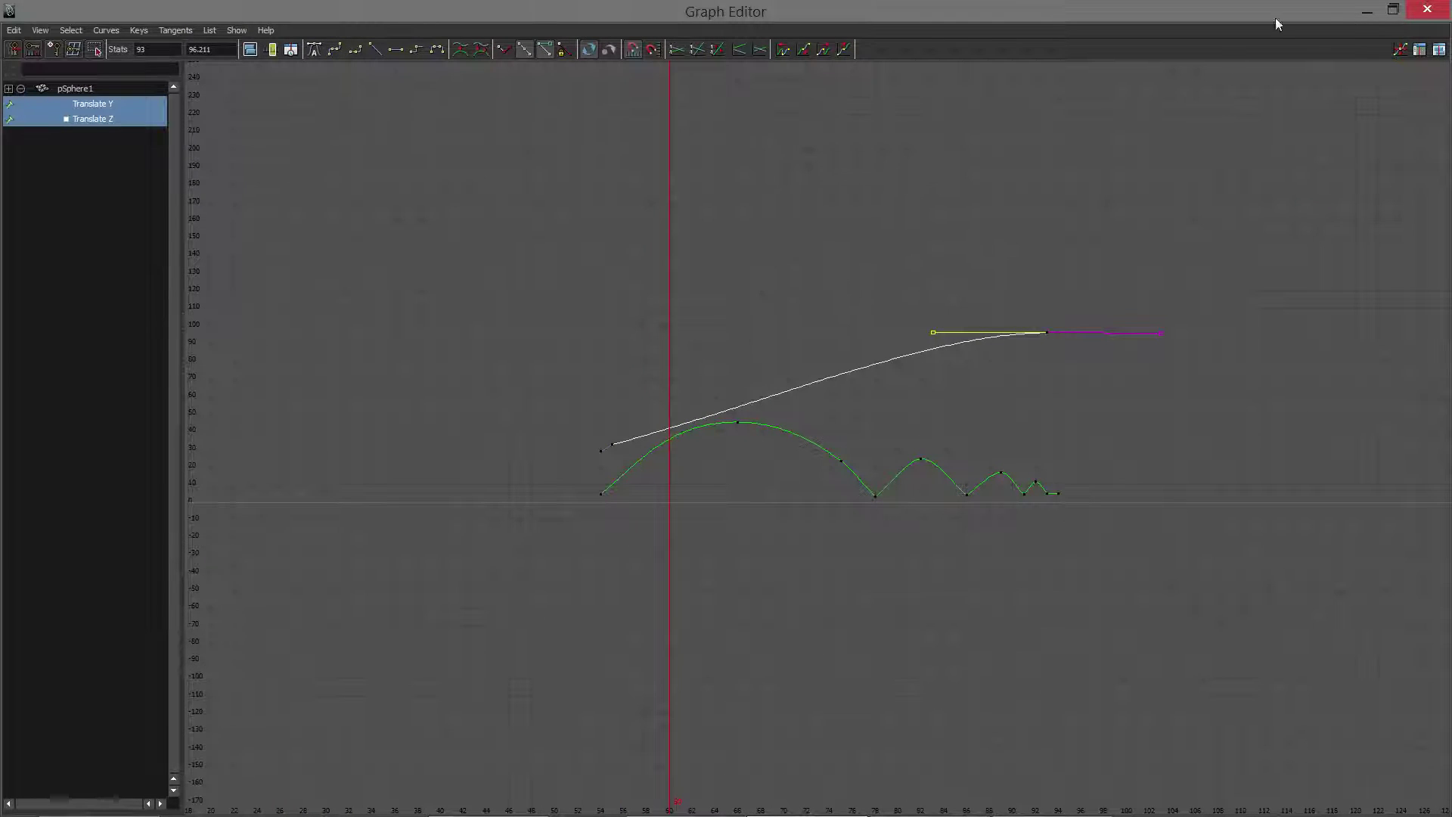
# Close the Graph Editor and play the animation from the start to check the sphere's bounces.
pyautogui.click(1426, 9)
pyautogui.moveTo(764, 767); pyautogui.dragTo(34, 758)
pyautogui.keyDown('alt'); pyautogui.moveTo(718, 462); pyautogui.dragTo(662, 485, button='right'); pyautogui.keyUp('alt')
pyautogui.keyDown('alt'); pyautogui.moveTo(662, 485); pyautogui.dragTo(834, 478, button='middle'); pyautogui.keyUp('alt')
pyautogui.hotkey('alt', 'v')
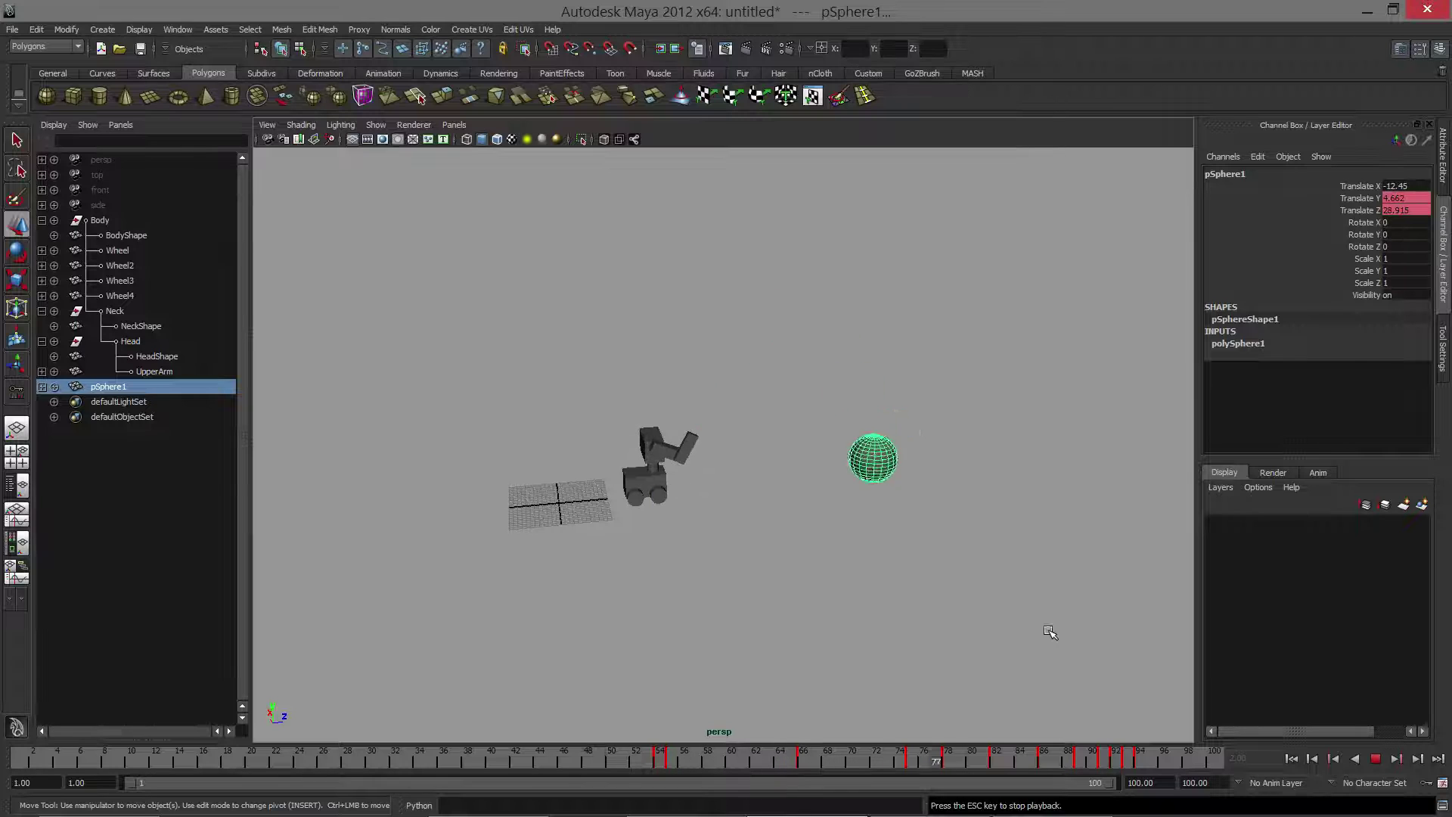
pyautogui.press('Escape')
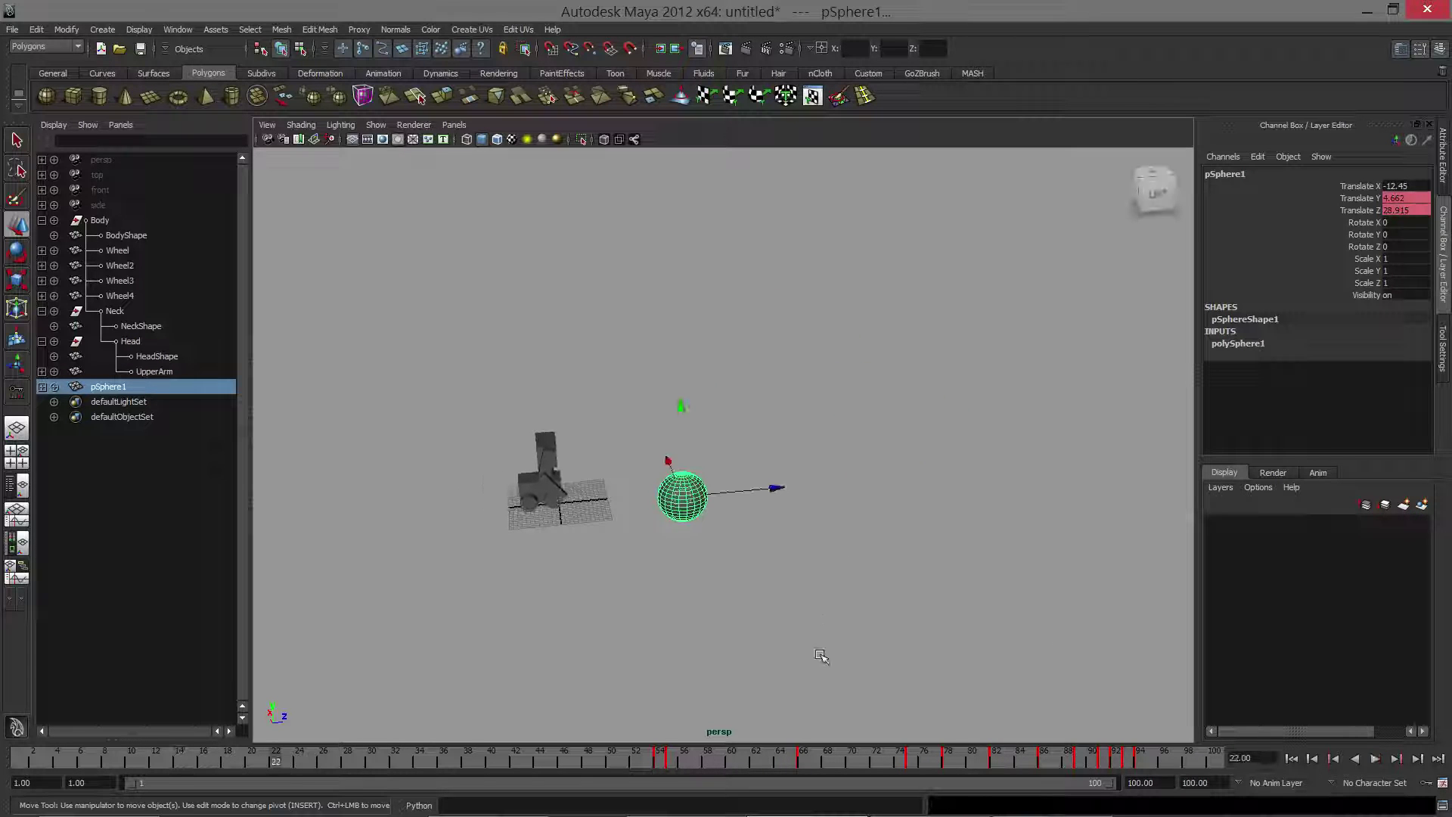
# Reopen the Graph Editor and select all keys on the sphere's Translate Y and Z curves.
pyautogui.click(178, 28)
pyautogui.moveTo(198, 82)
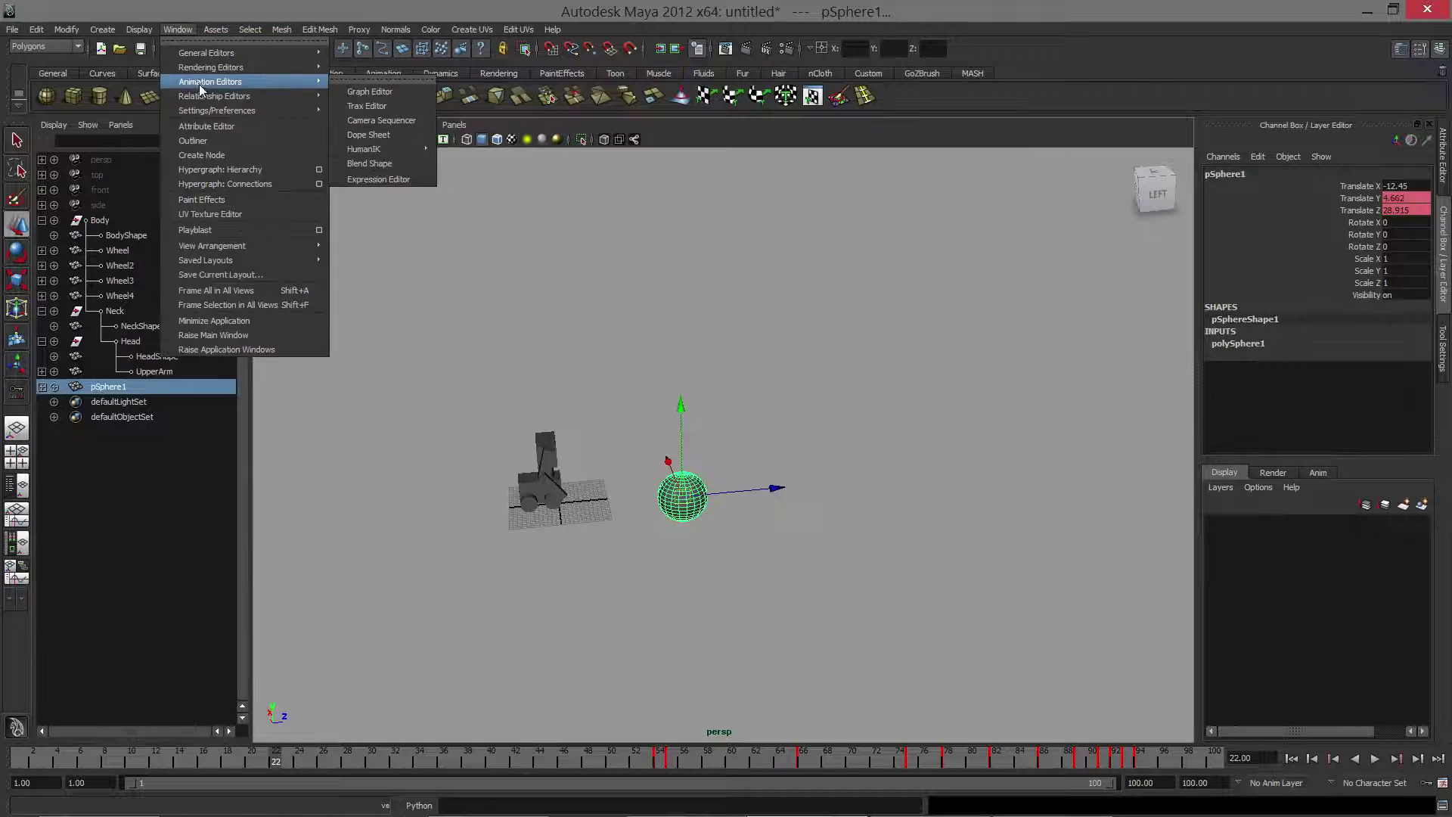
pyautogui.click(369, 91)
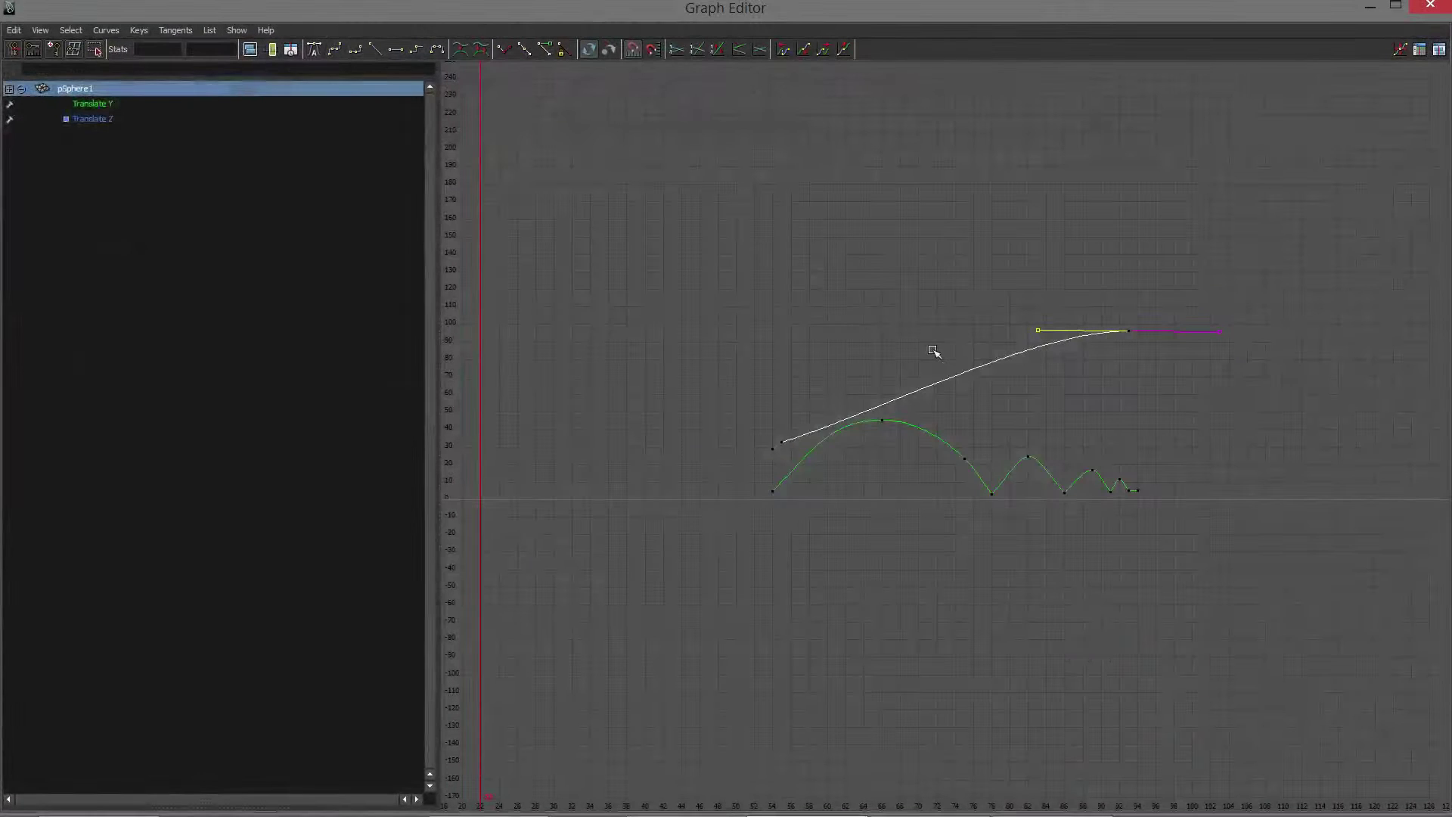
pyautogui.keyDown('alt'); pyautogui.moveTo(933, 350); pyautogui.dragTo(761, 305, button='middle'); pyautogui.keyUp('alt')
pyautogui.moveTo(1142, 499); pyautogui.dragTo(1143, 500)
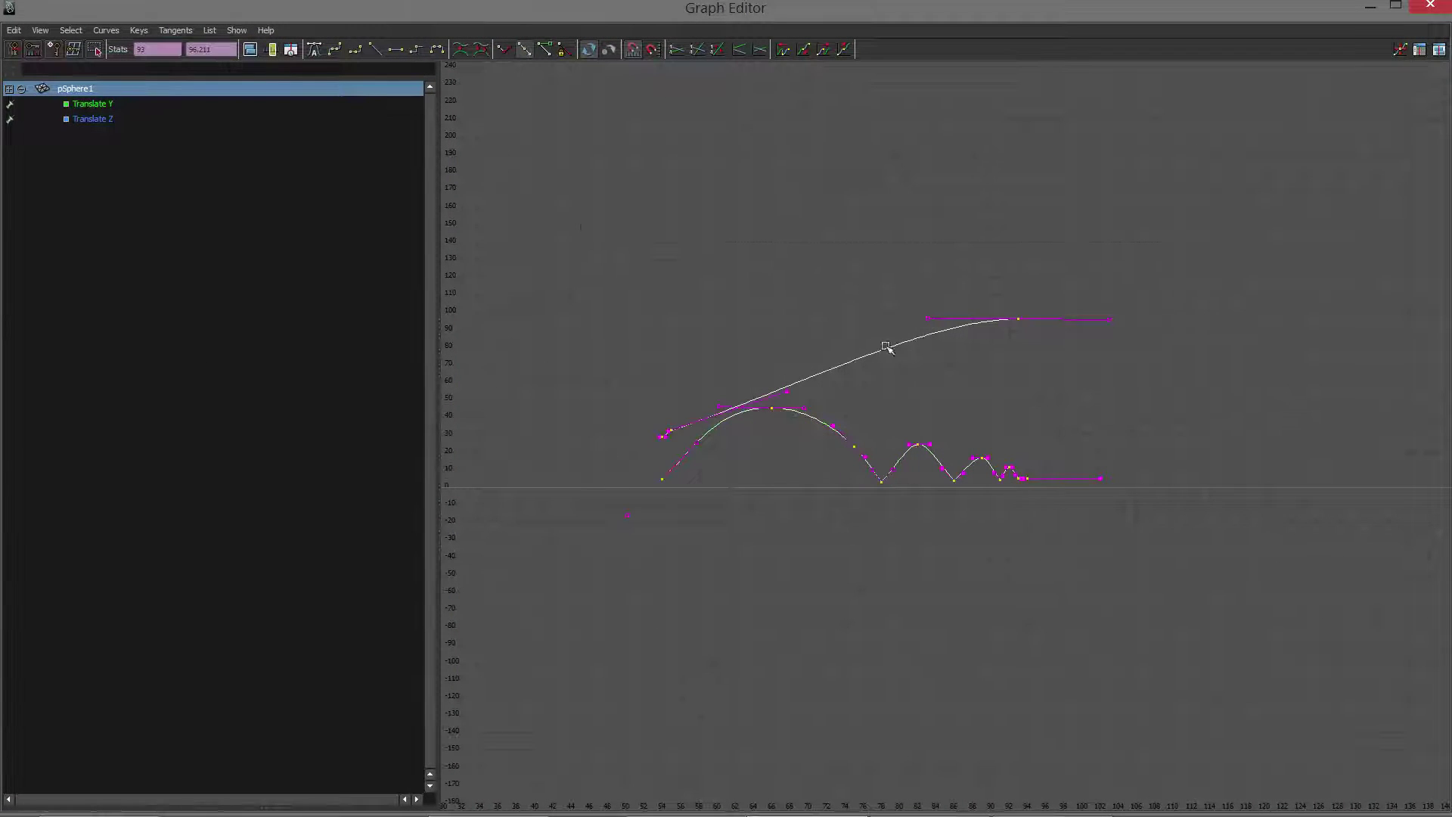
pyautogui.hotkey('ctrl', 'z')
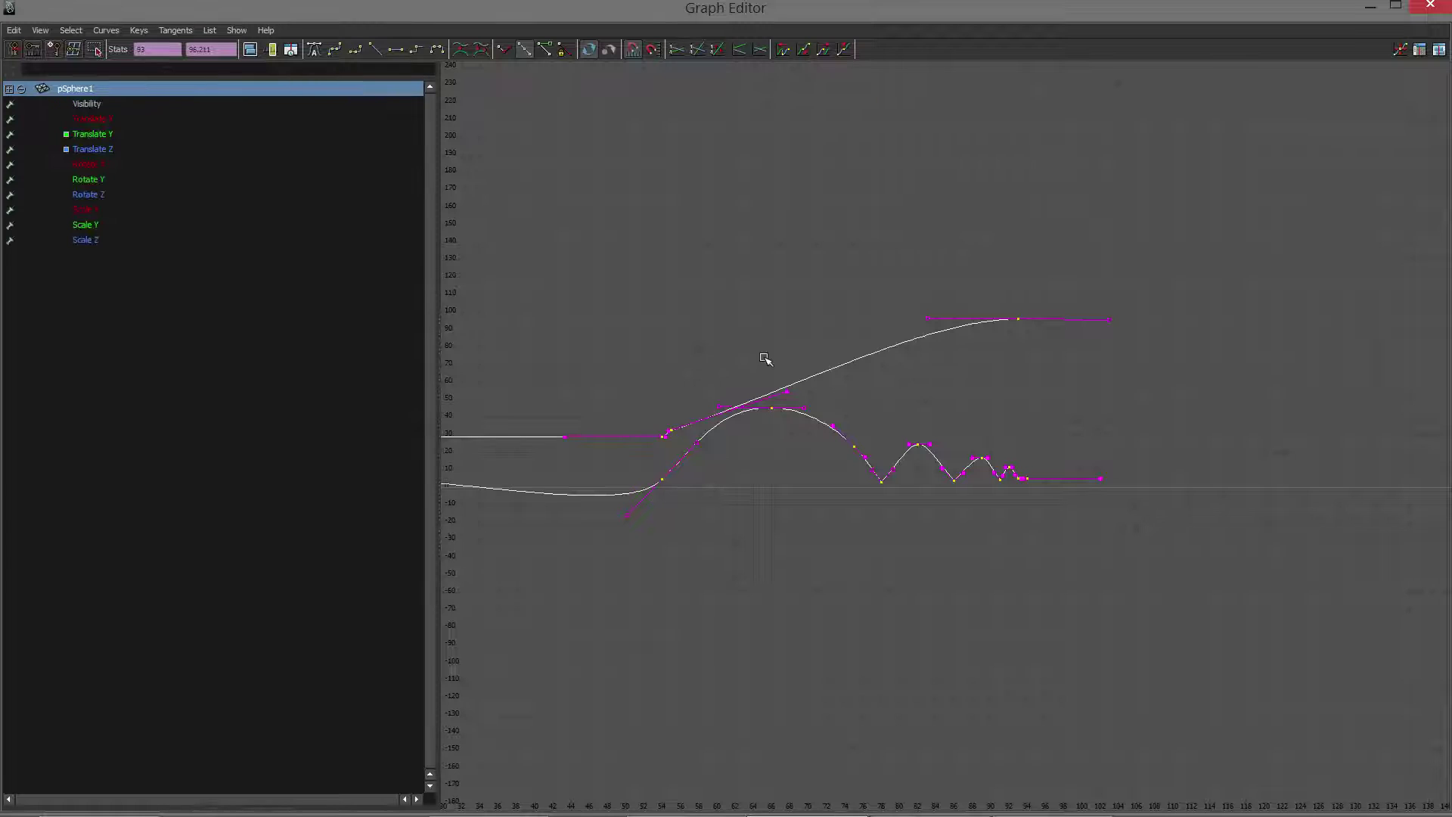
pyautogui.hotkey('shift', 'z')
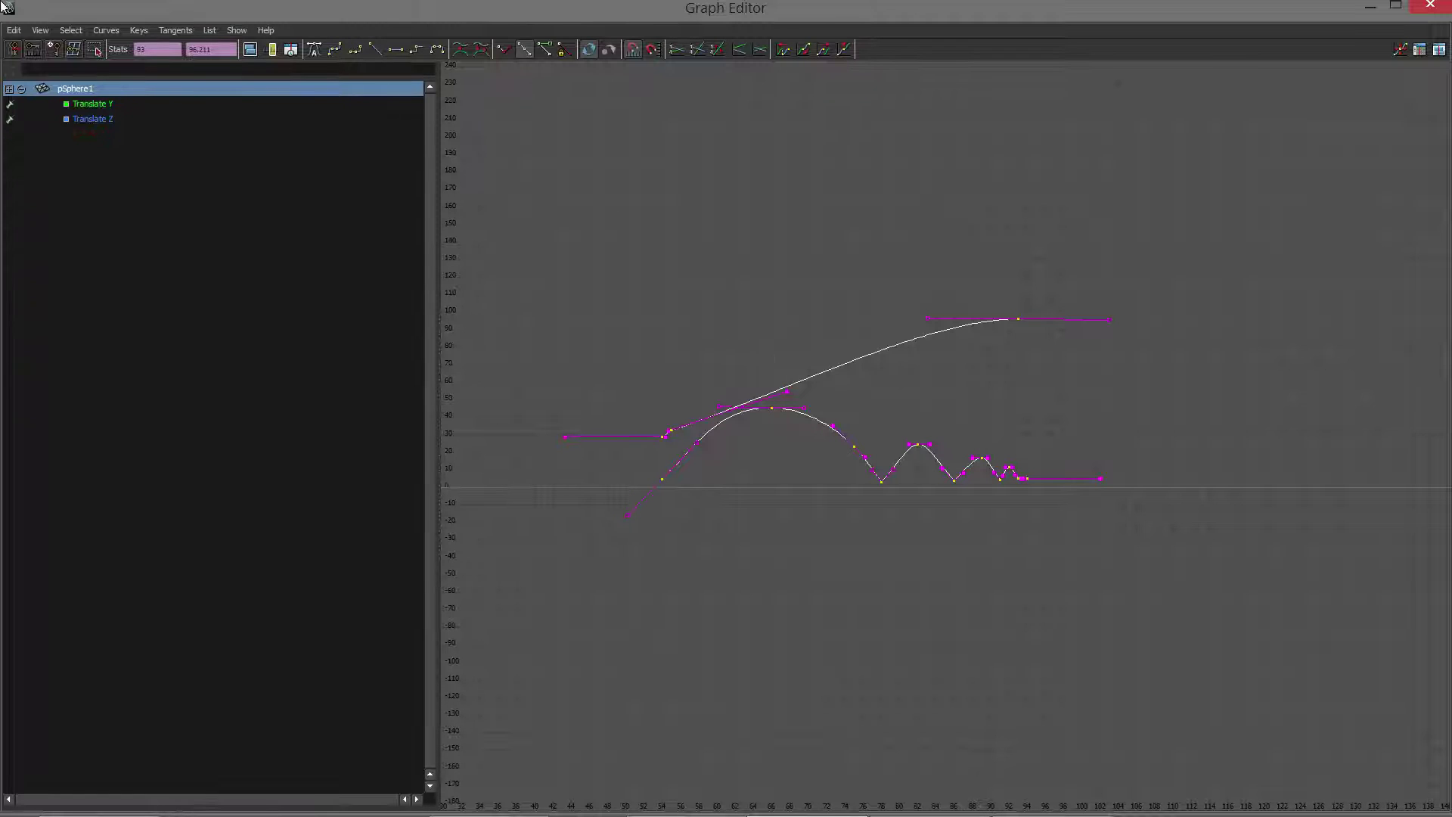
pyautogui.click(139, 31)
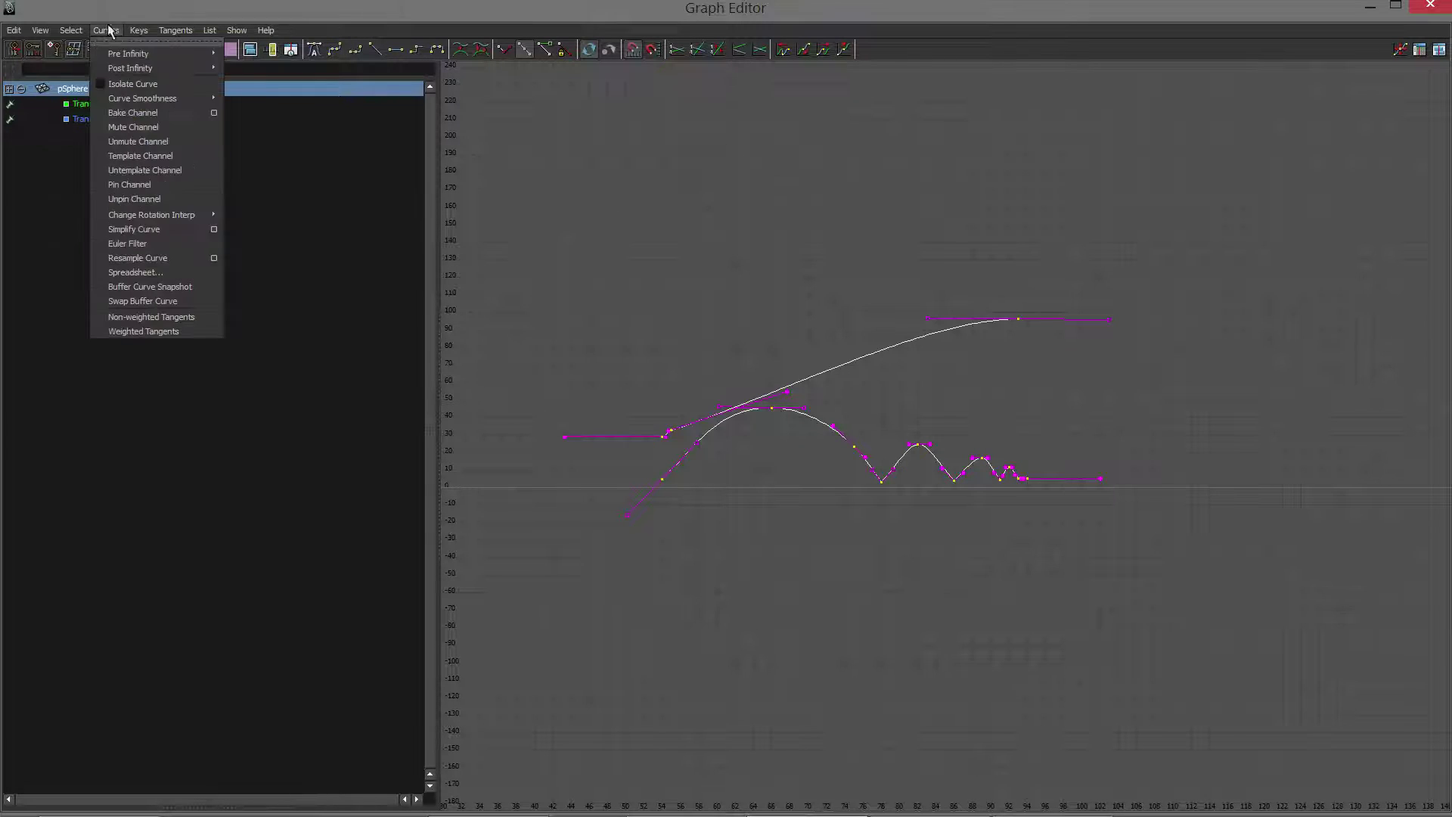
pyautogui.click(101, 14)
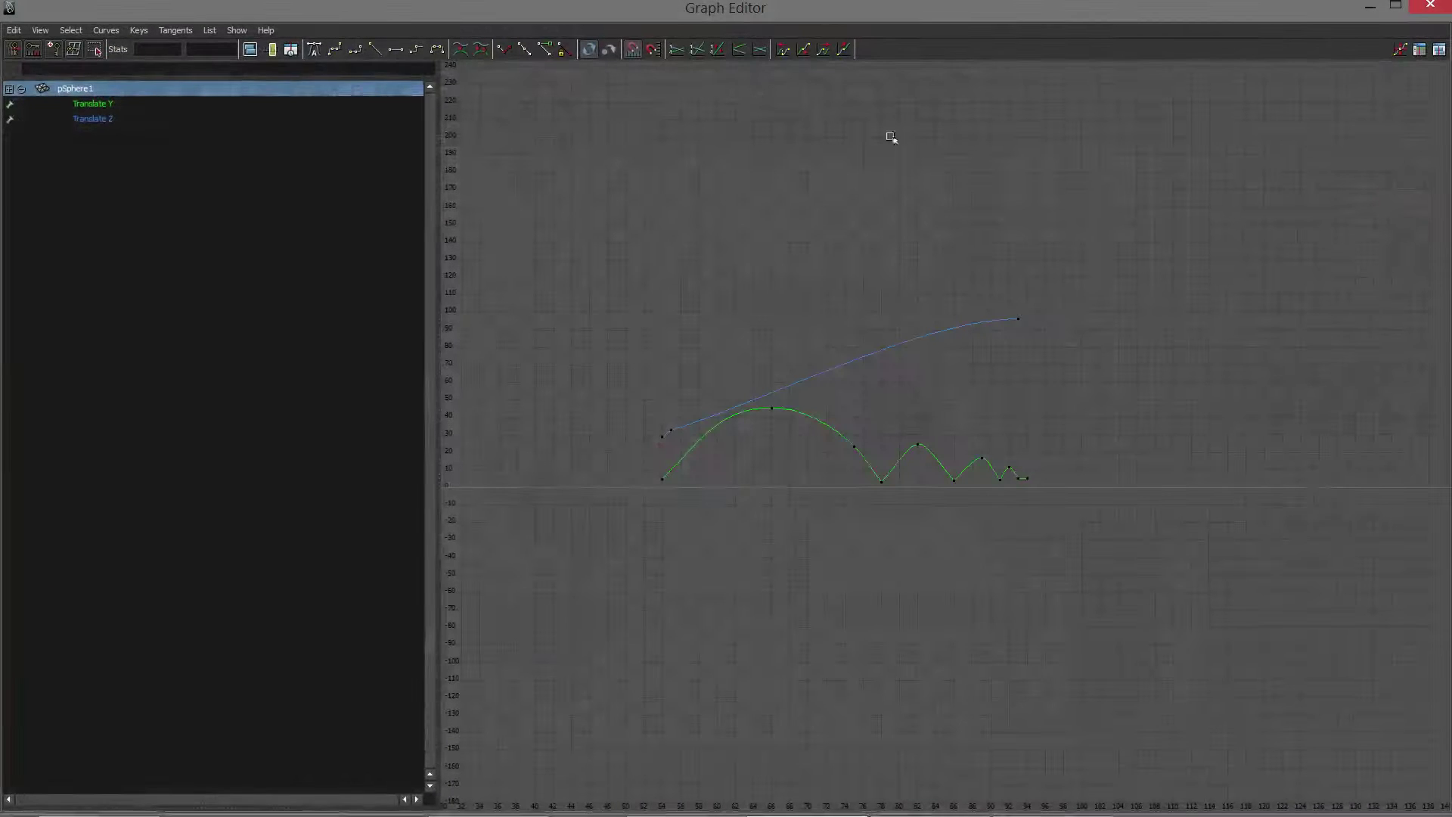
# Try to stretch the sphere's Translate Y and Z keys following the initial hit in time, and undo each attempt.
pyautogui.scroll(3, 973, 371)
pyautogui.scroll(3, 1026, 399)
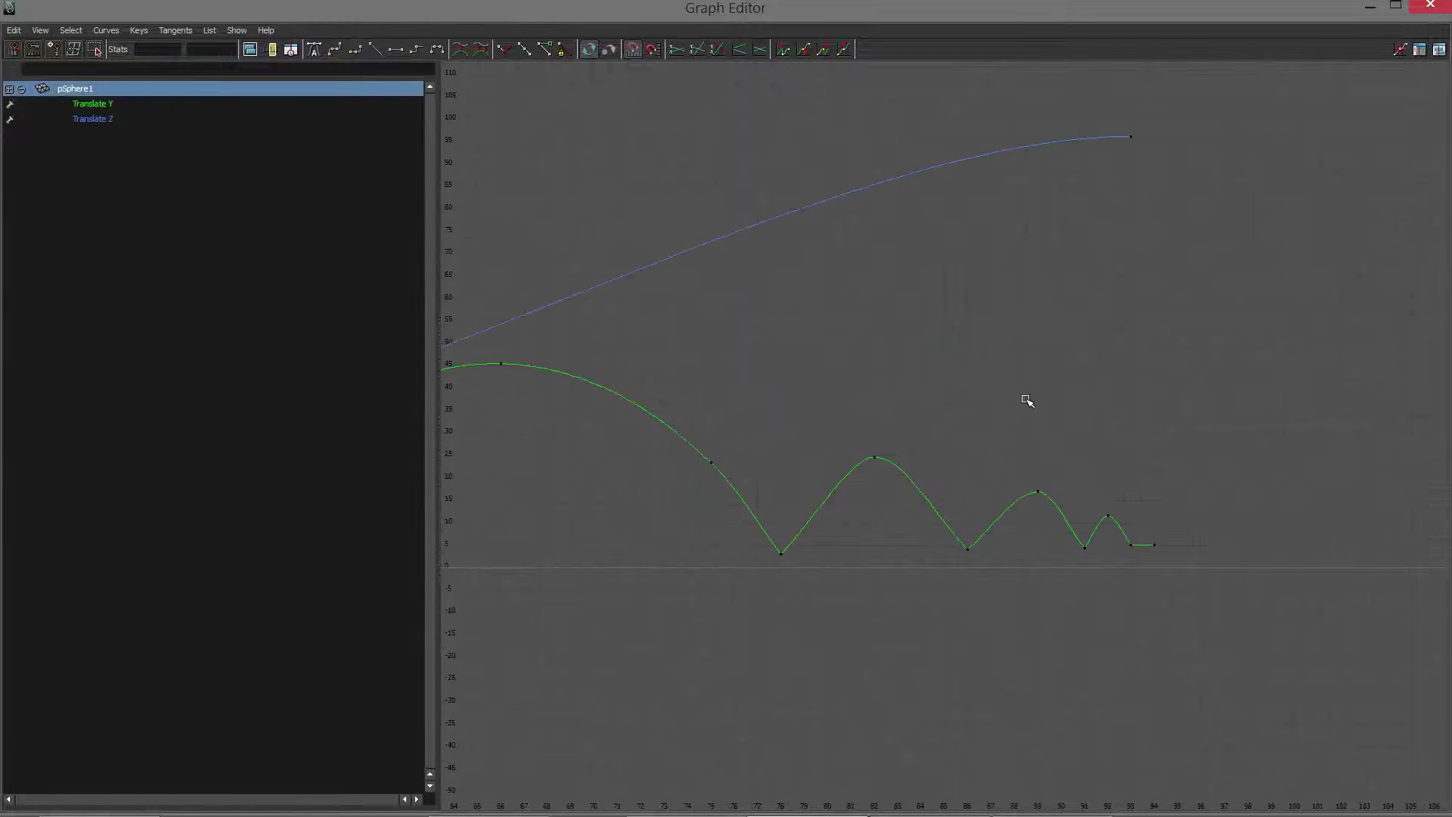
pyautogui.moveTo(840, 423); pyautogui.dragTo(899, 490)
pyautogui.keyDown('alt'); pyautogui.moveTo(893, 399); pyautogui.dragTo(1011, 403, button='middle'); pyautogui.keyUp('alt')
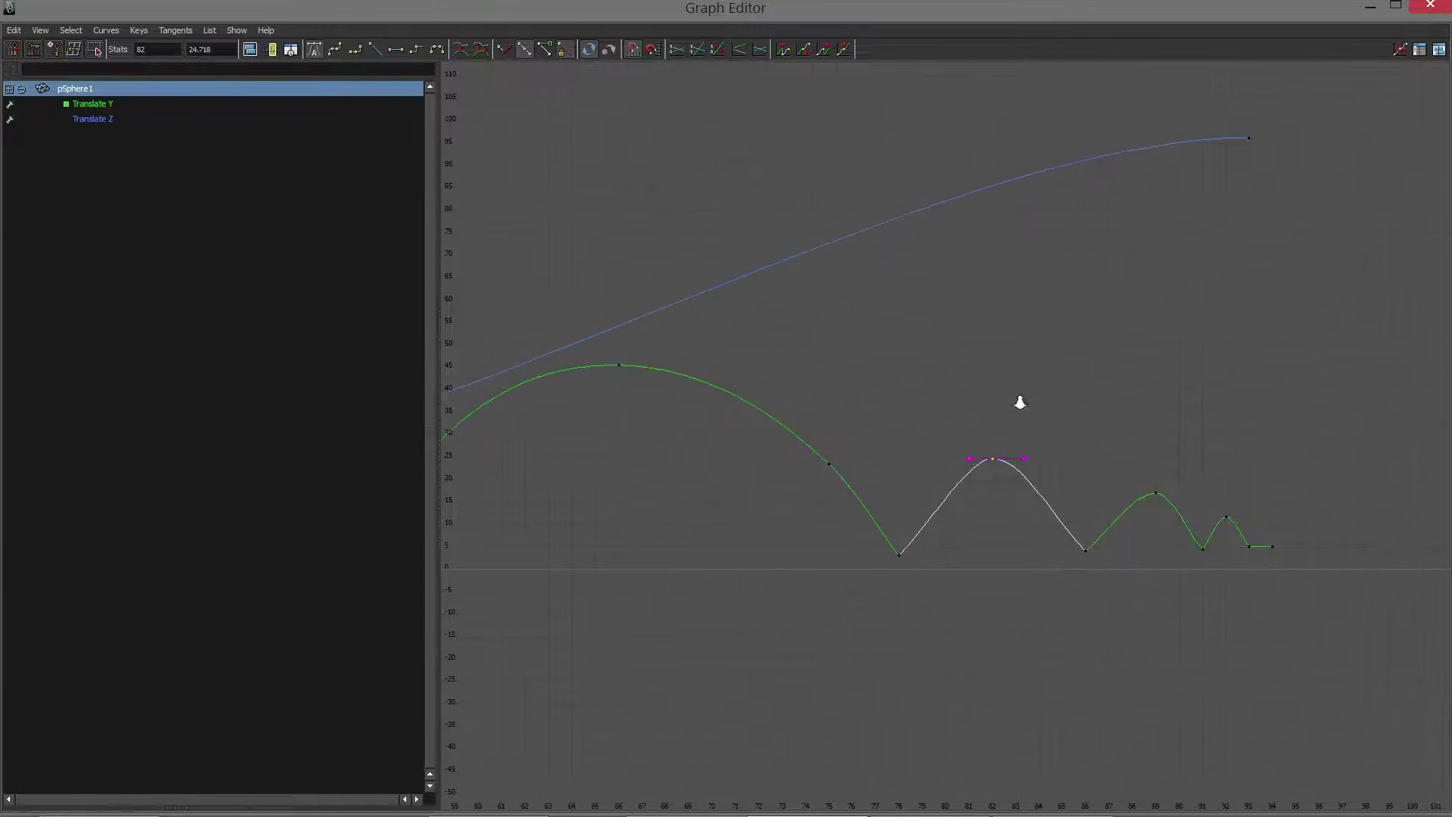
pyautogui.keyDown('alt'); pyautogui.moveTo(1017, 402); pyautogui.dragTo(892, 399, button='right'); pyautogui.keyUp('alt')
pyautogui.moveTo(1089, 501); pyautogui.dragTo(1090, 501)
pyautogui.moveTo(869, 416); pyautogui.dragTo(911, 418, button='middle')
pyautogui.hotkey('ctrl', 'z')
pyautogui.moveTo(814, 379); pyautogui.dragTo(767, 385, button='middle')
pyautogui.hotkey('ctrl', 'z')
pyautogui.hotkey('ctrl', 'z')
pyautogui.keyDown('alt'); pyautogui.moveTo(790, 401); pyautogui.dragTo(840, 415, button='right'); pyautogui.keyUp('alt')
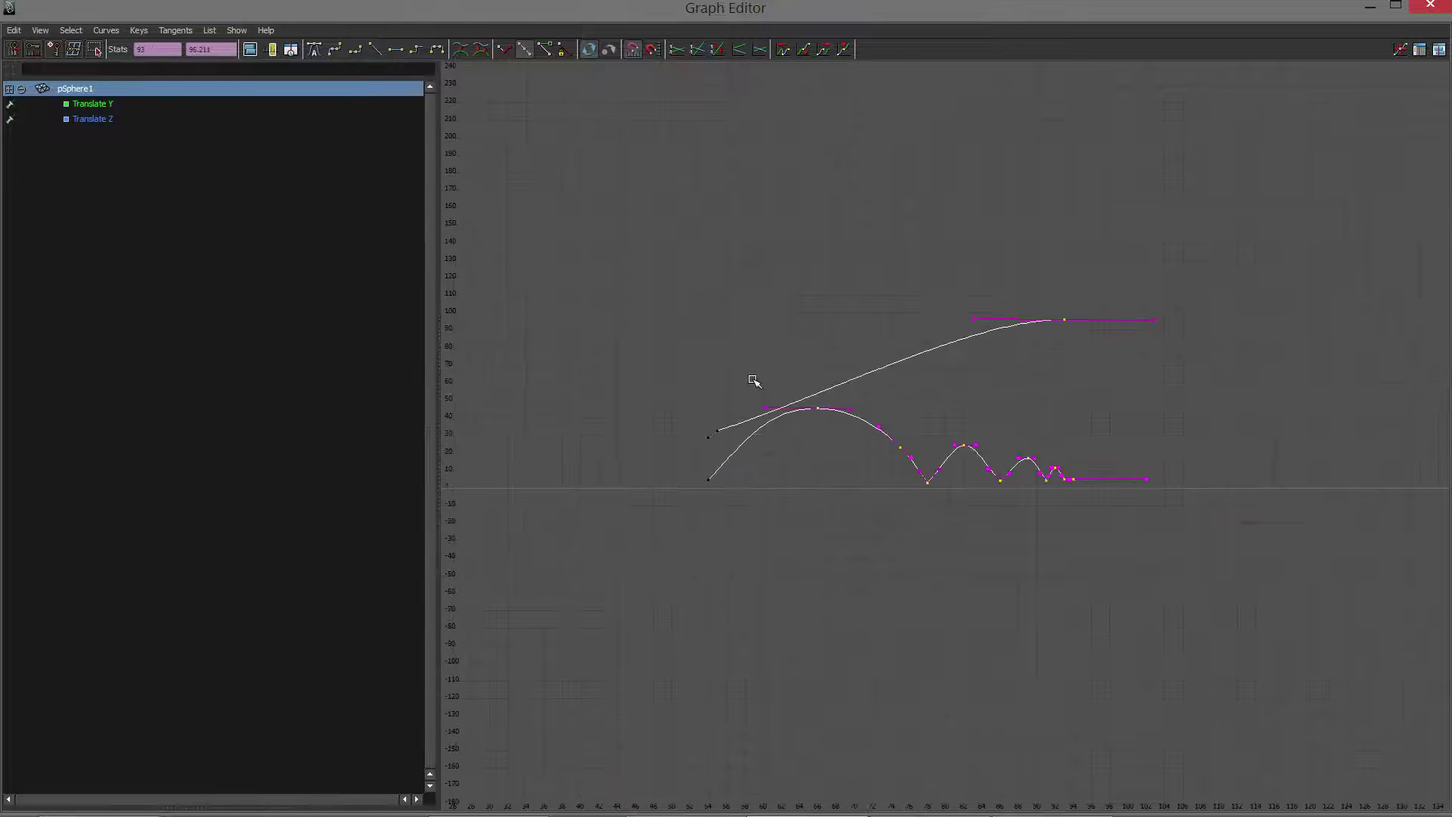
pyautogui.moveTo(732, 364)
pyautogui.mouseDown(button='middle')
pyautogui.moveTo(774, 365)
pyautogui.moveTo(715, 368)
pyautogui.mouseUp(button='middle')
pyautogui.hotkey('ctrl', 'z')
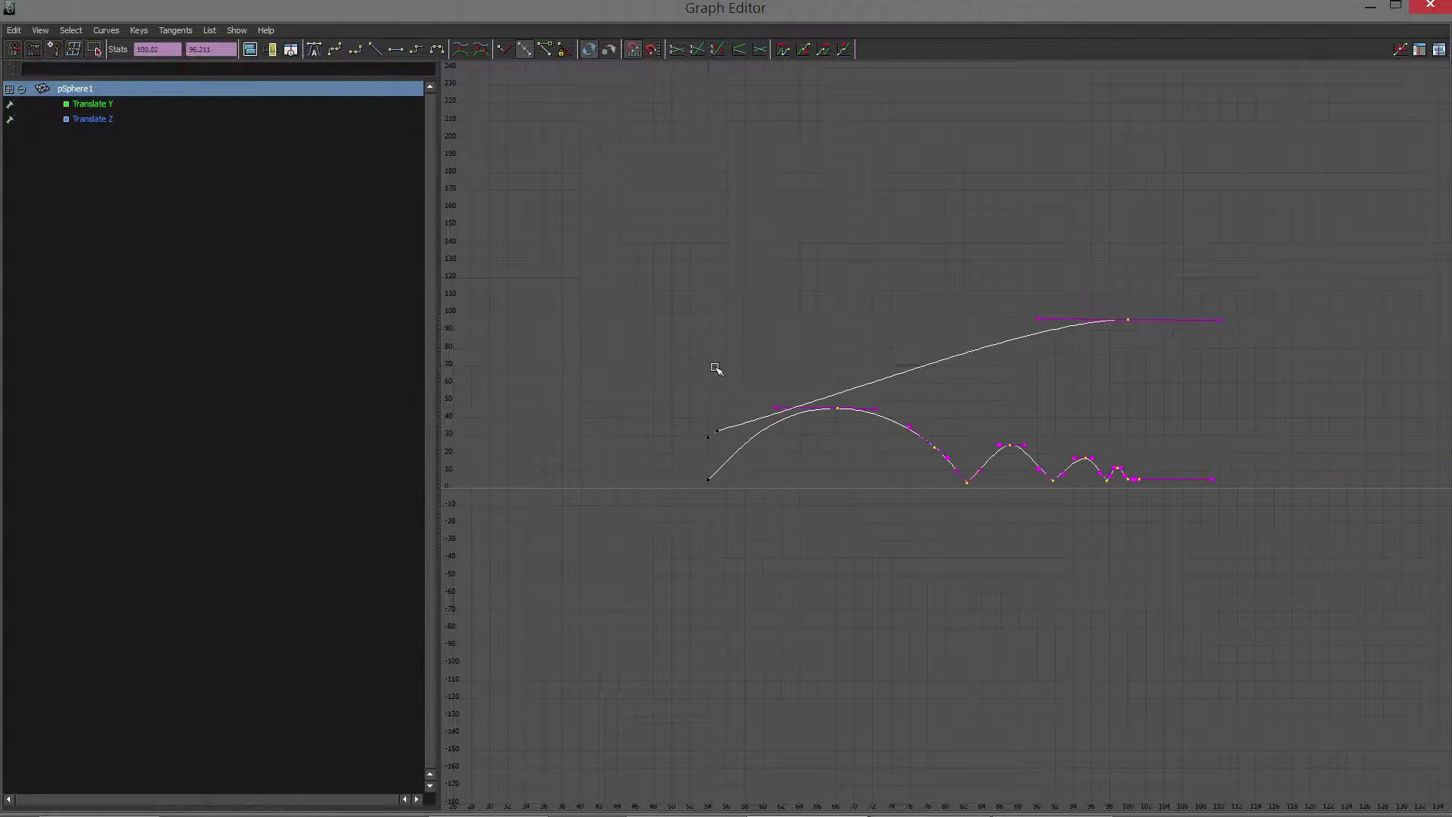
pyautogui.hotkey('ctrl', 'z')
# Try to stretch in time only the keys following the first arc's peak, and undo the change.
pyautogui.moveTo(954, 343); pyautogui.dragTo(1181, 615)
pyautogui.moveTo(999, 402)
pyautogui.mouseDown(button='middle')
pyautogui.moveTo(1030, 403)
pyautogui.moveTo(1013, 407)
pyautogui.mouseUp(button='middle')
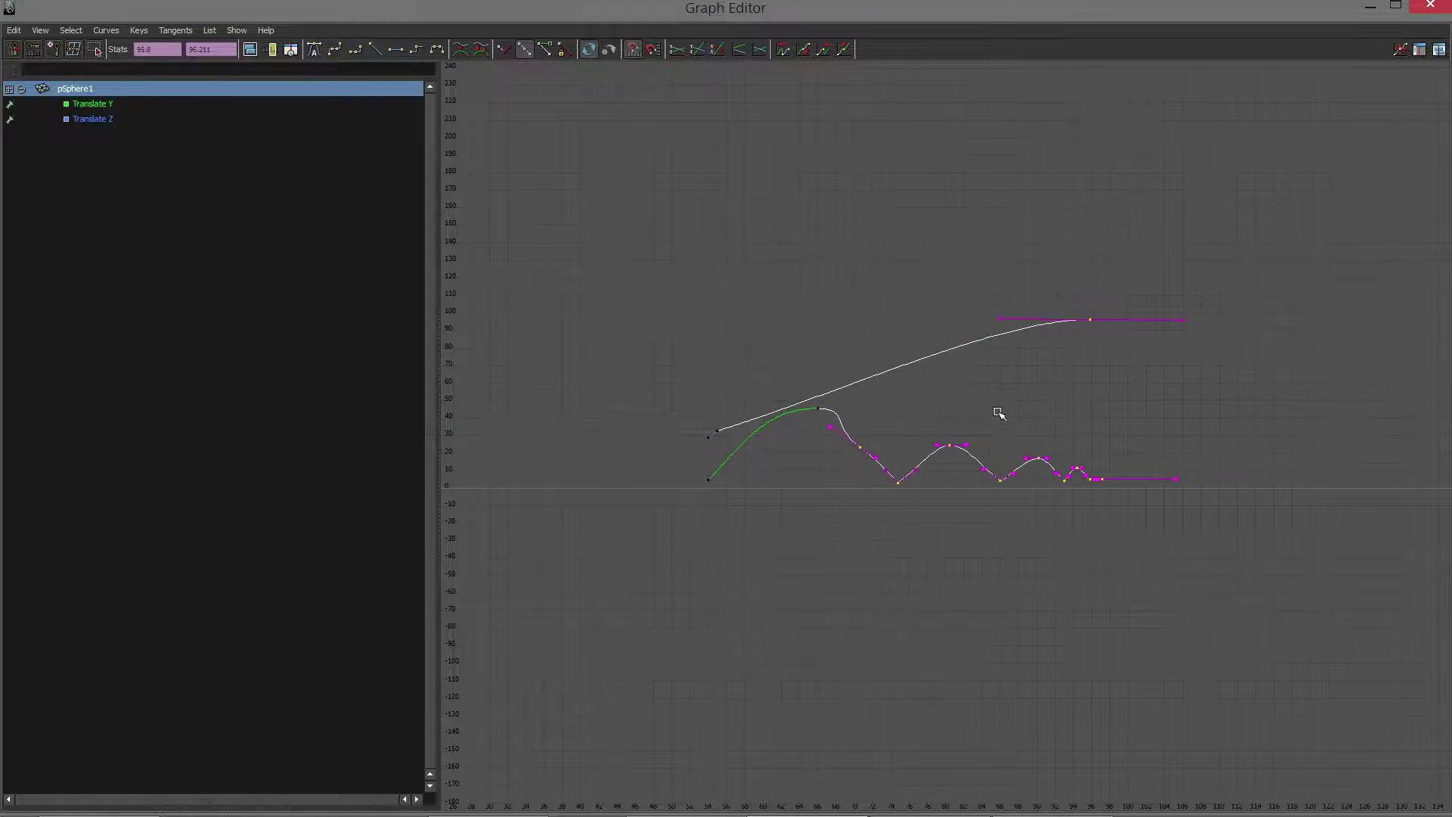
pyautogui.hotkey('ctrl', 'z')
pyautogui.moveTo(793, 212); pyautogui.dragTo(887, 342)
pyautogui.moveTo(1139, 564); pyautogui.dragTo(1140, 564)
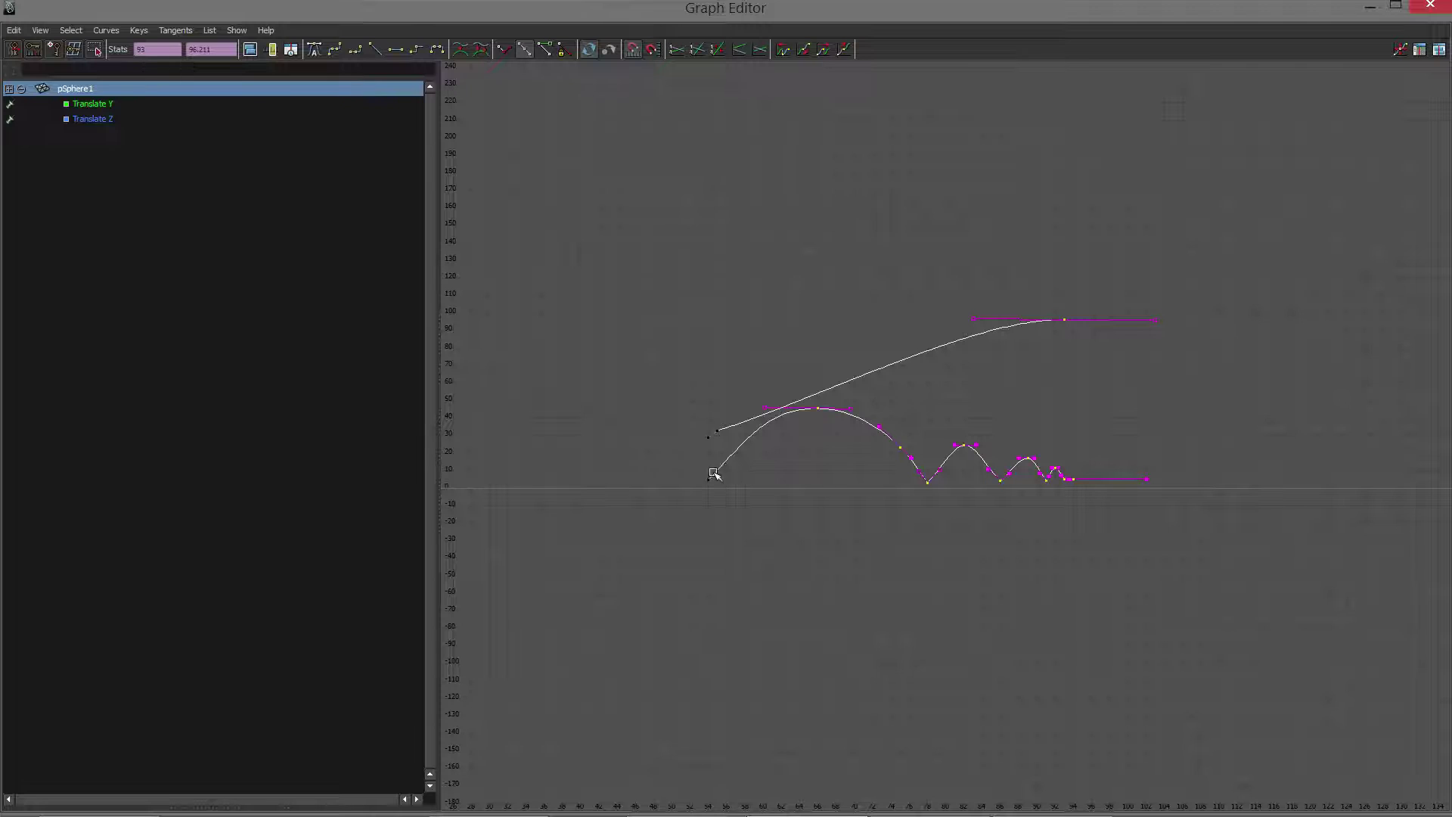
# Scale all Translate Y and Z keys in time from frame 54 until the last Translate Z key reaches about frame 118.7.
pyautogui.moveTo(703, 143); pyautogui.dragTo(1157, 552)
pyautogui.click(714, 454)
pyautogui.moveTo(833, 409); pyautogui.dragTo(964, 516)
pyautogui.moveTo(707, 455)
pyautogui.keyDown('shift'); pyautogui.mouseDown(button='middle')
pyautogui.moveTo(748, 452)
pyautogui.moveTo(713, 451)
pyautogui.moveTo(727, 451)
pyautogui.mouseUp(button='middle'); pyautogui.keyUp('shift')
pyautogui.hotkey('ctrl', 'z')
pyautogui.keyDown('shift'); pyautogui.moveTo(901, 418); pyautogui.dragTo(935, 416, button='middle'); pyautogui.keyUp('shift')
pyautogui.hotkey('ctrl', 'z')
pyautogui.keyDown('shift'); pyautogui.moveTo(711, 453); pyautogui.dragTo(734, 452, button='middle'); pyautogui.keyUp('shift')
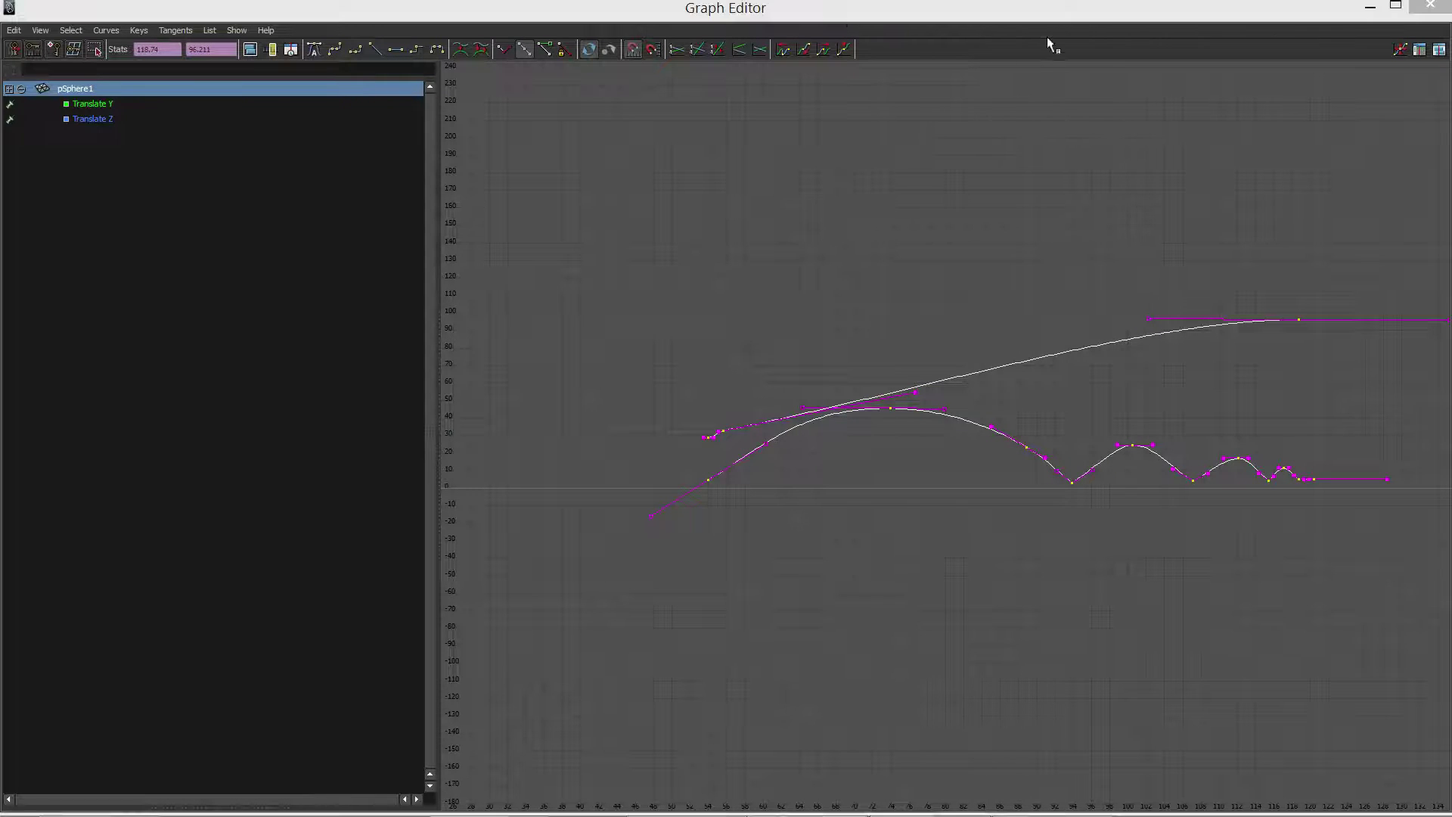
# Minimize the Graph Editor and play the animation to check the slower sphere flight.
pyautogui.click(1392, 6)
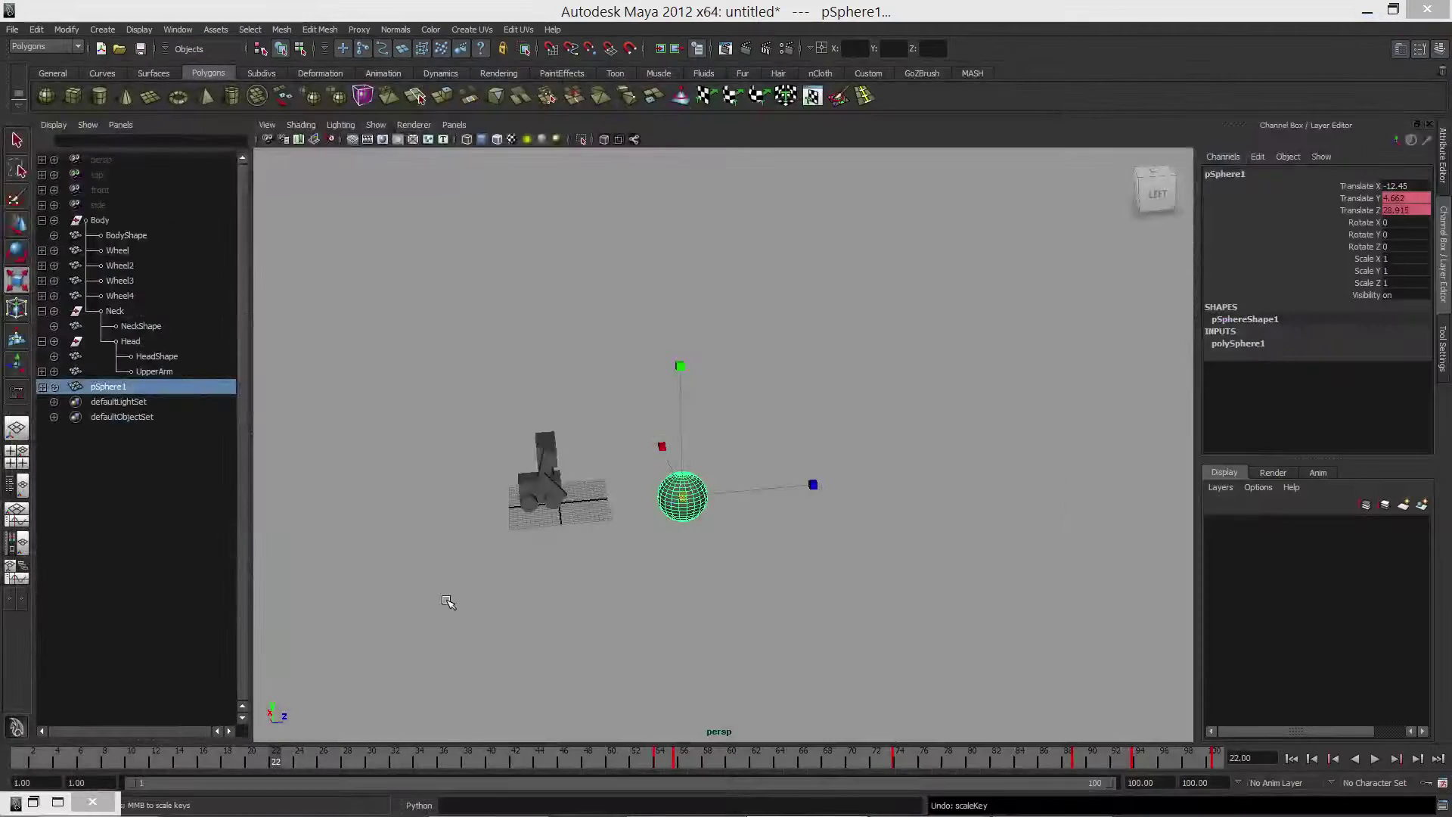
pyautogui.hotkey('alt', 'v')
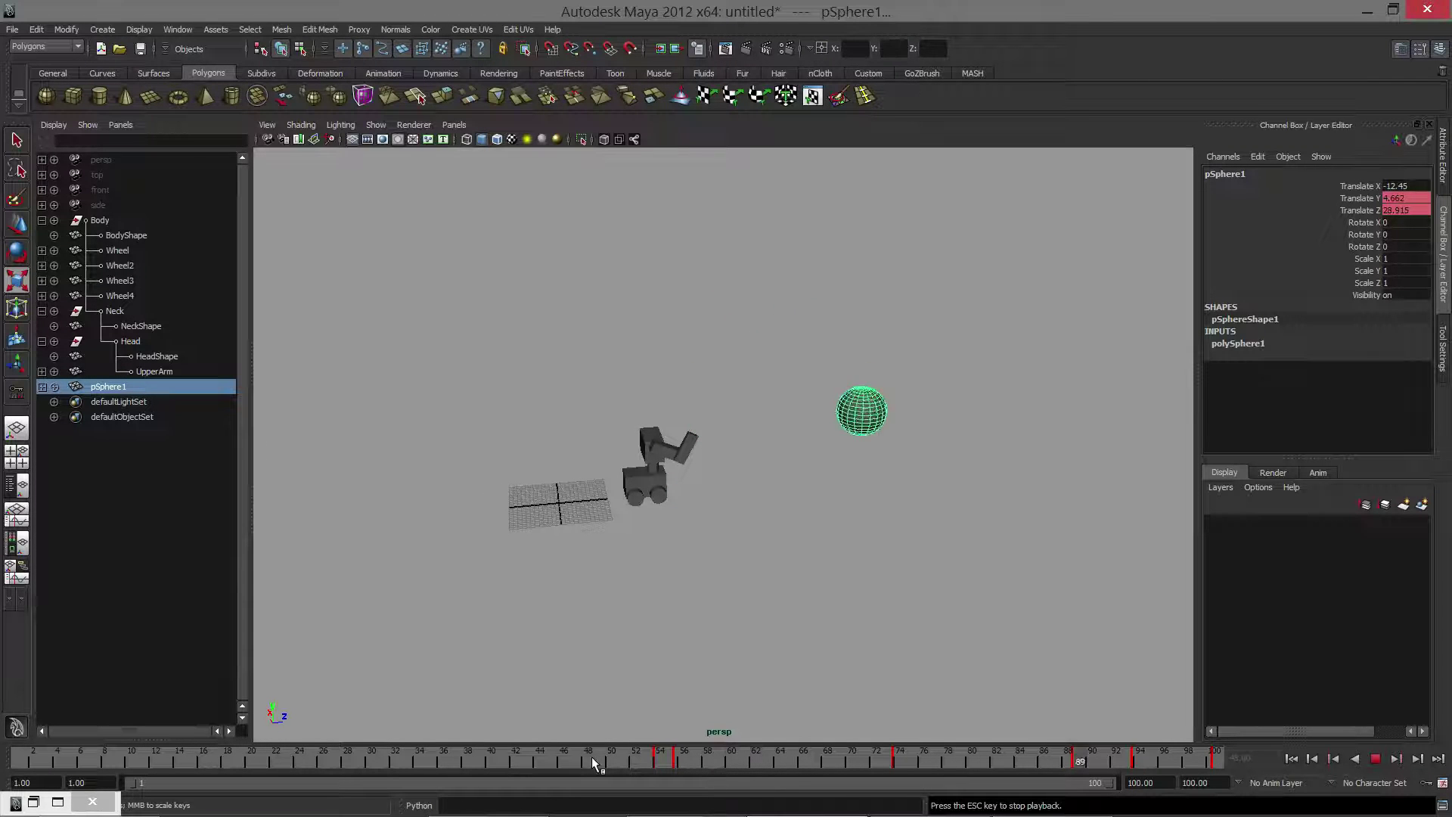
pyautogui.press('Escape')
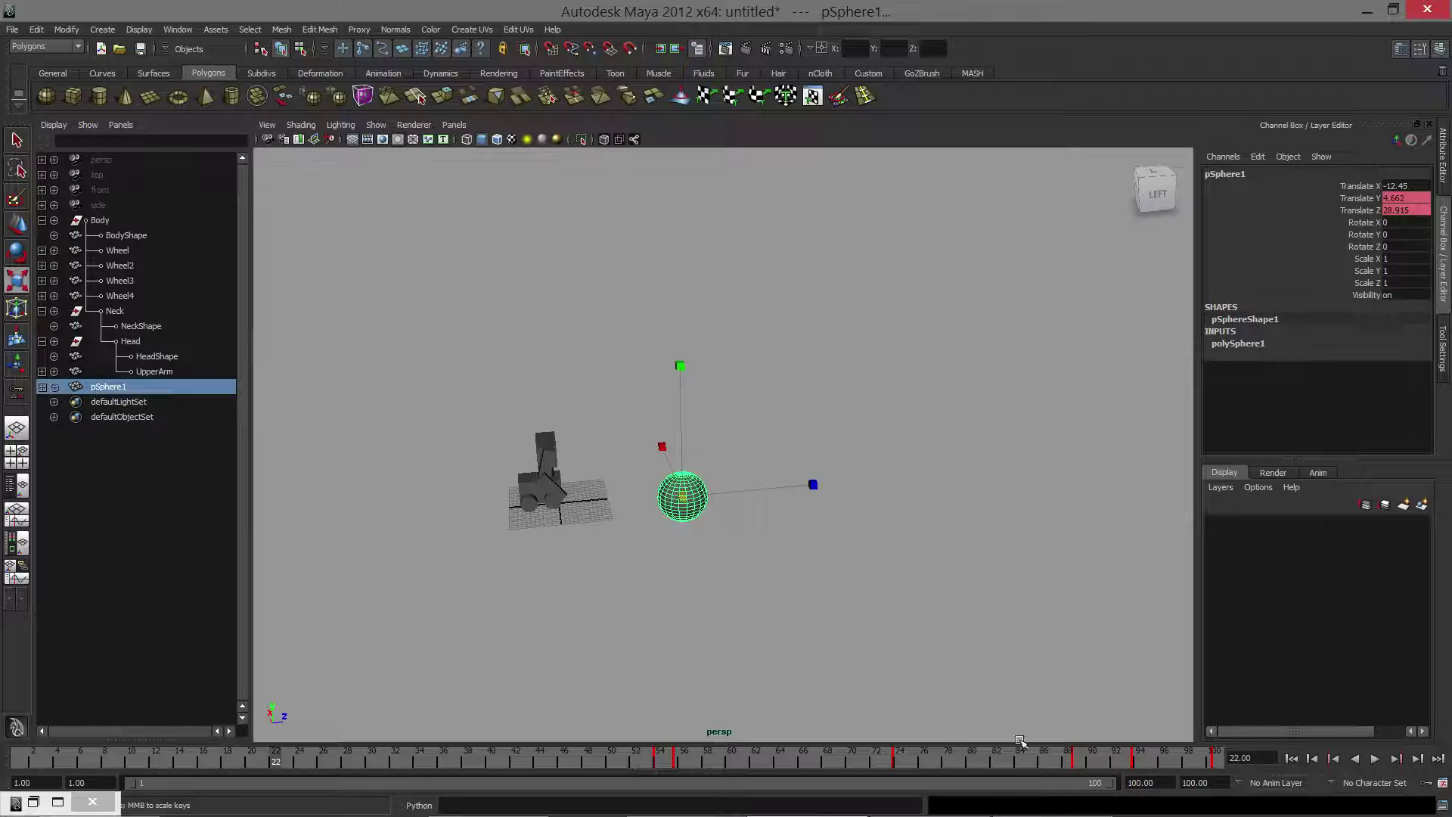
# Set the animation end time to 150 and extend the playback range to frame 150.
pyautogui.click(1202, 781)
pyautogui.write('150')
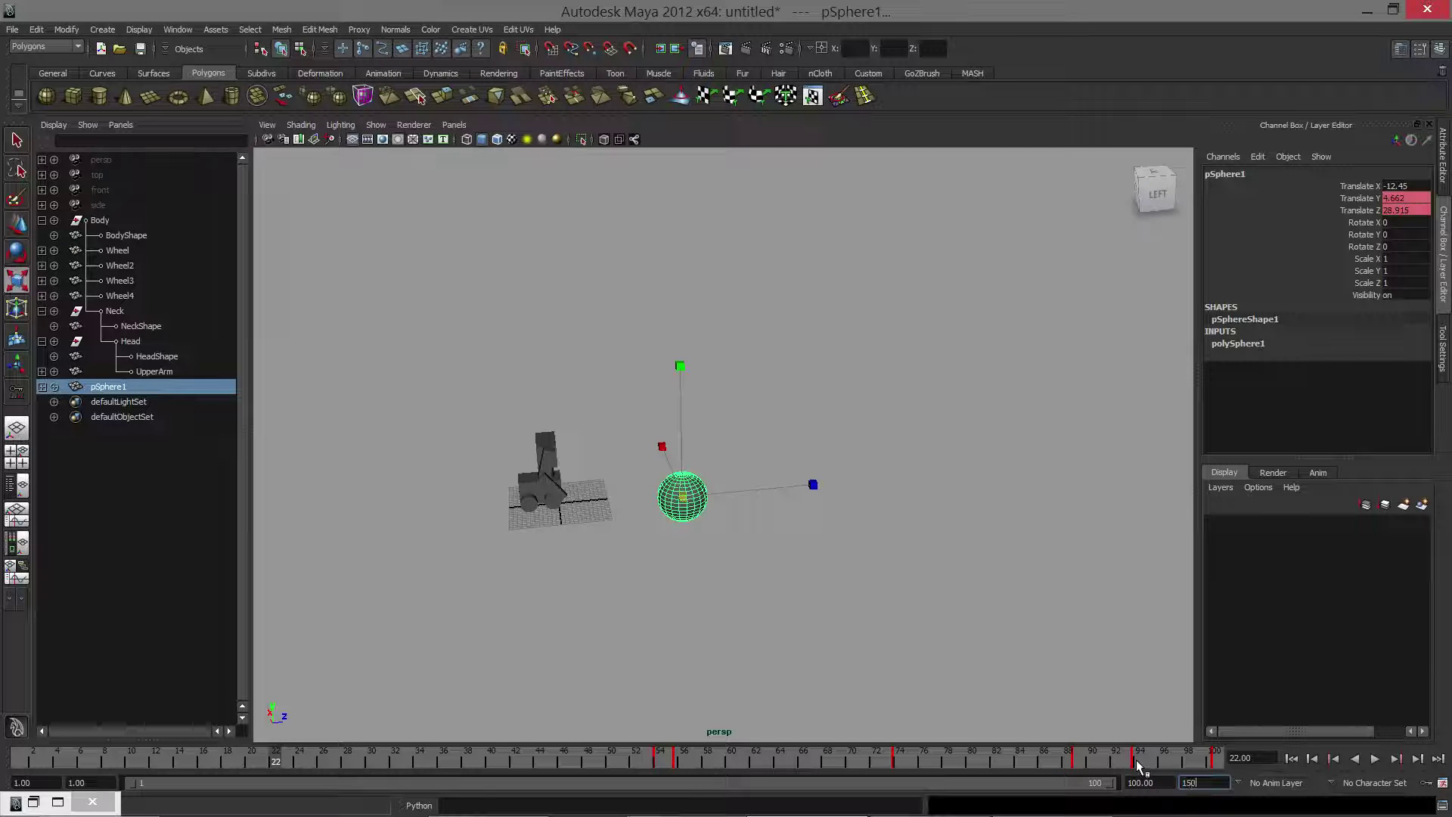
pyautogui.press('Return')
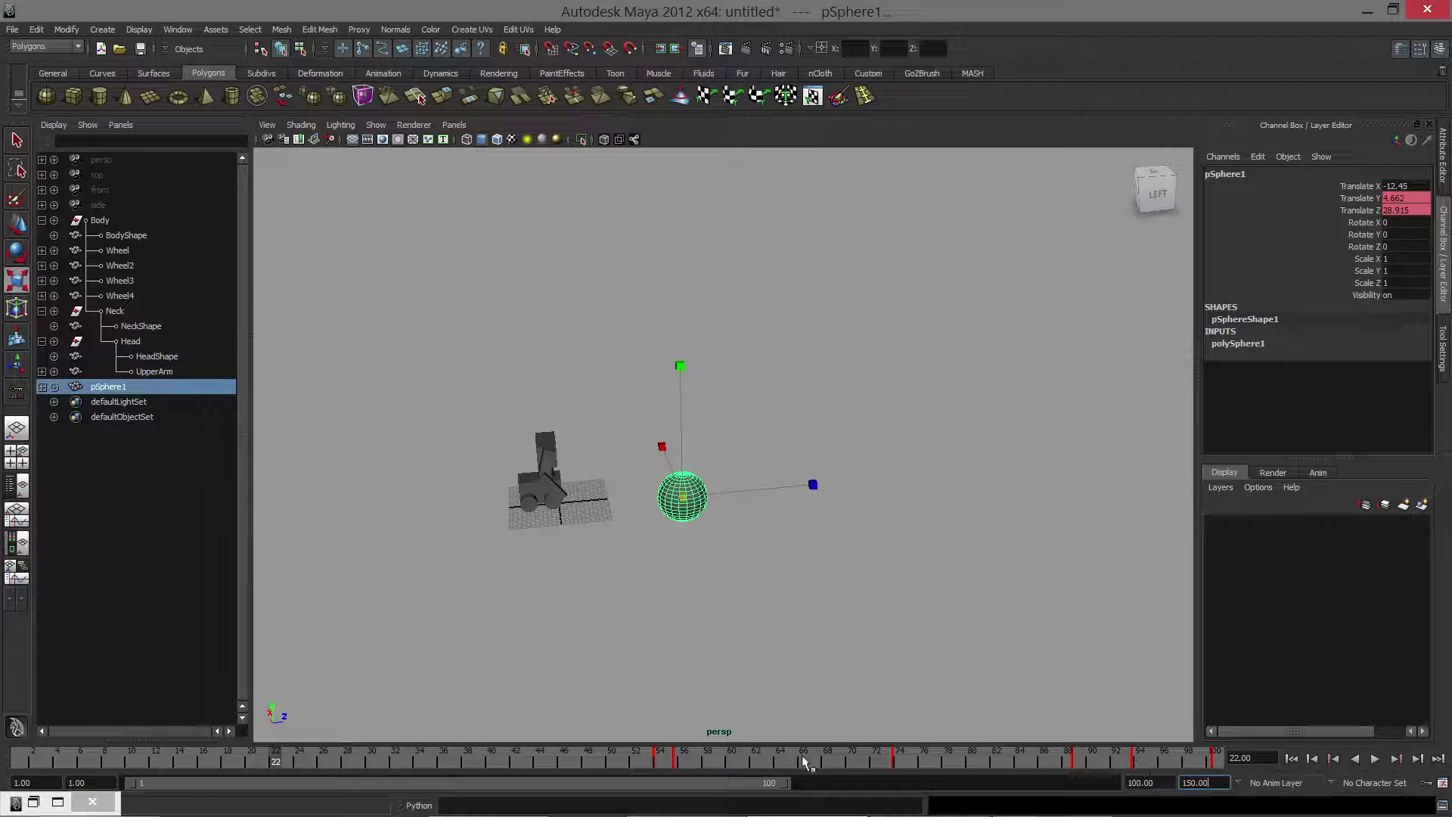
pyautogui.moveTo(786, 782); pyautogui.dragTo(1112, 782)
# Play the extended animation from the start and stop once the sphere has finished bouncing.
pyautogui.moveTo(404, 762); pyautogui.dragTo(17, 763)
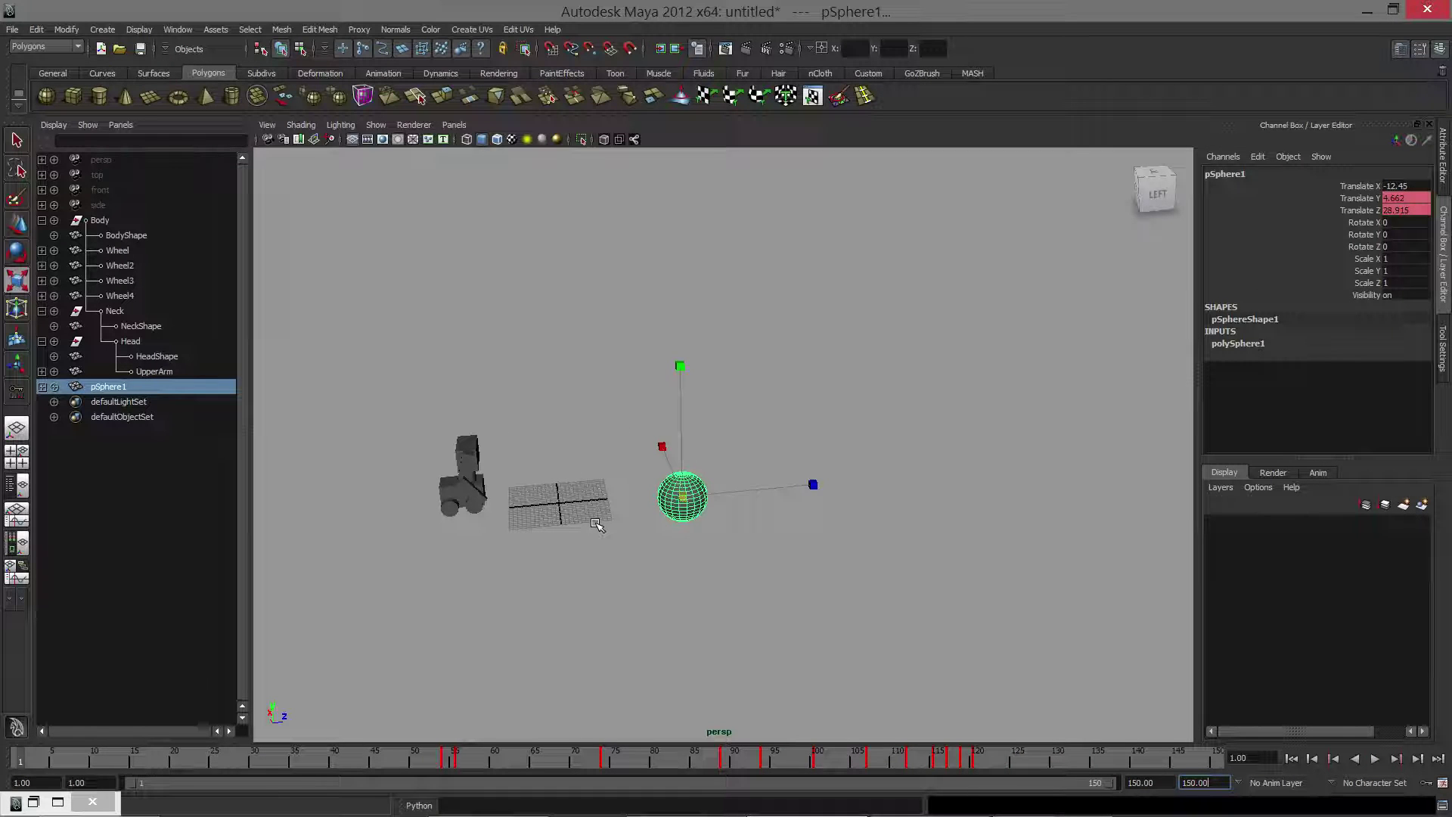
pyautogui.moveTo(261, 759); pyautogui.dragTo(28, 741)
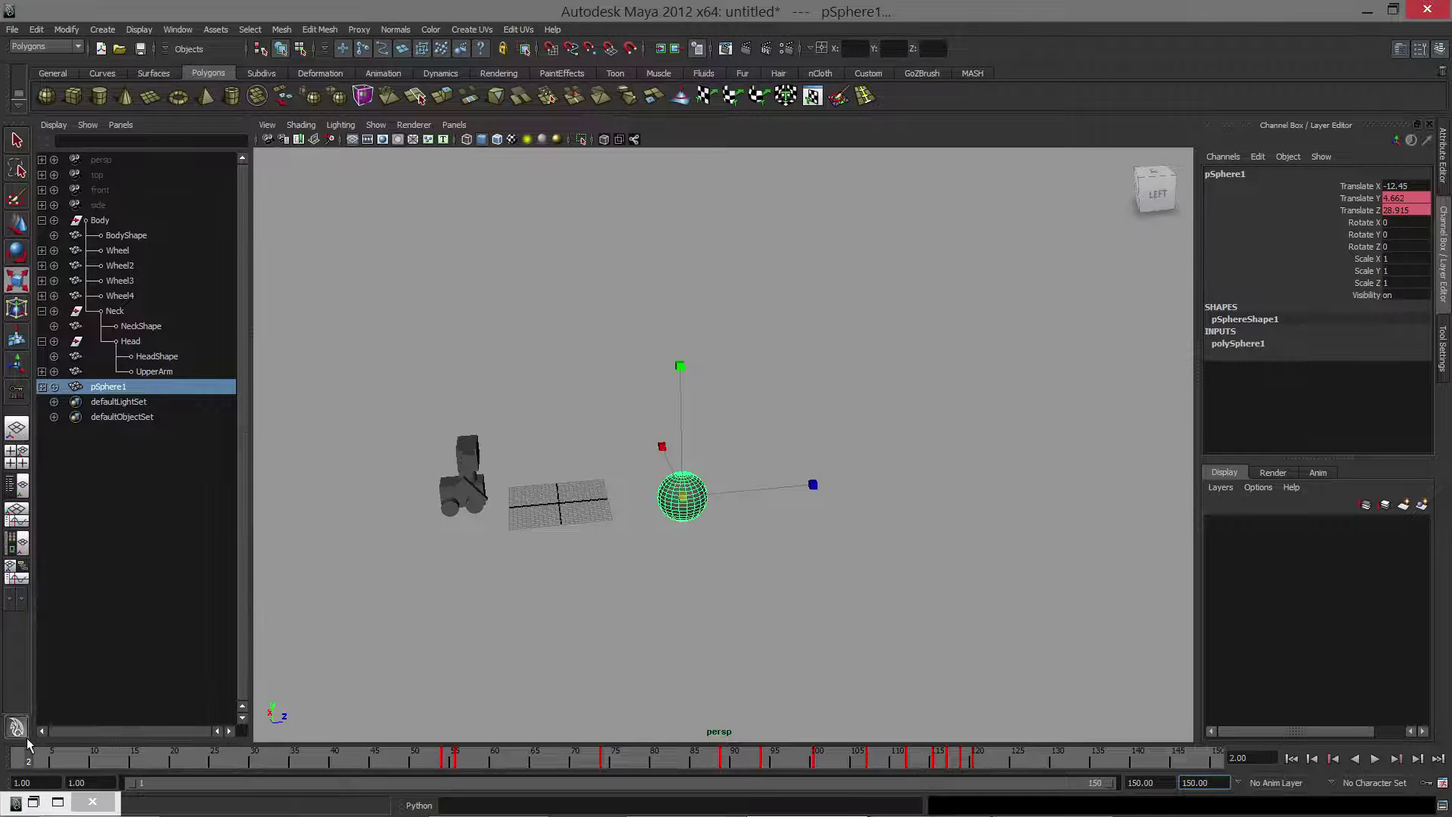
pyautogui.click(1375, 759)
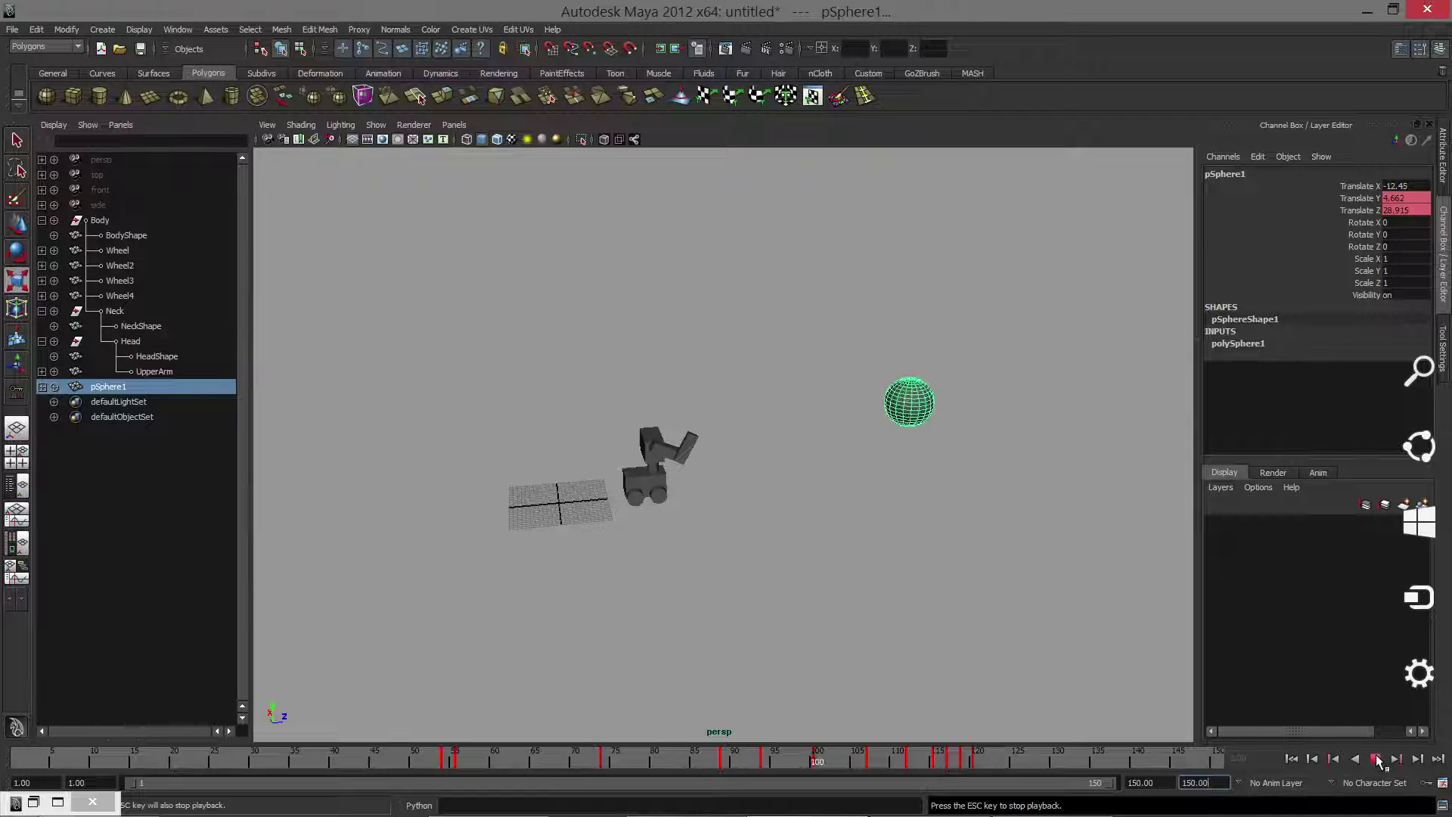
pyautogui.click(1376, 760)
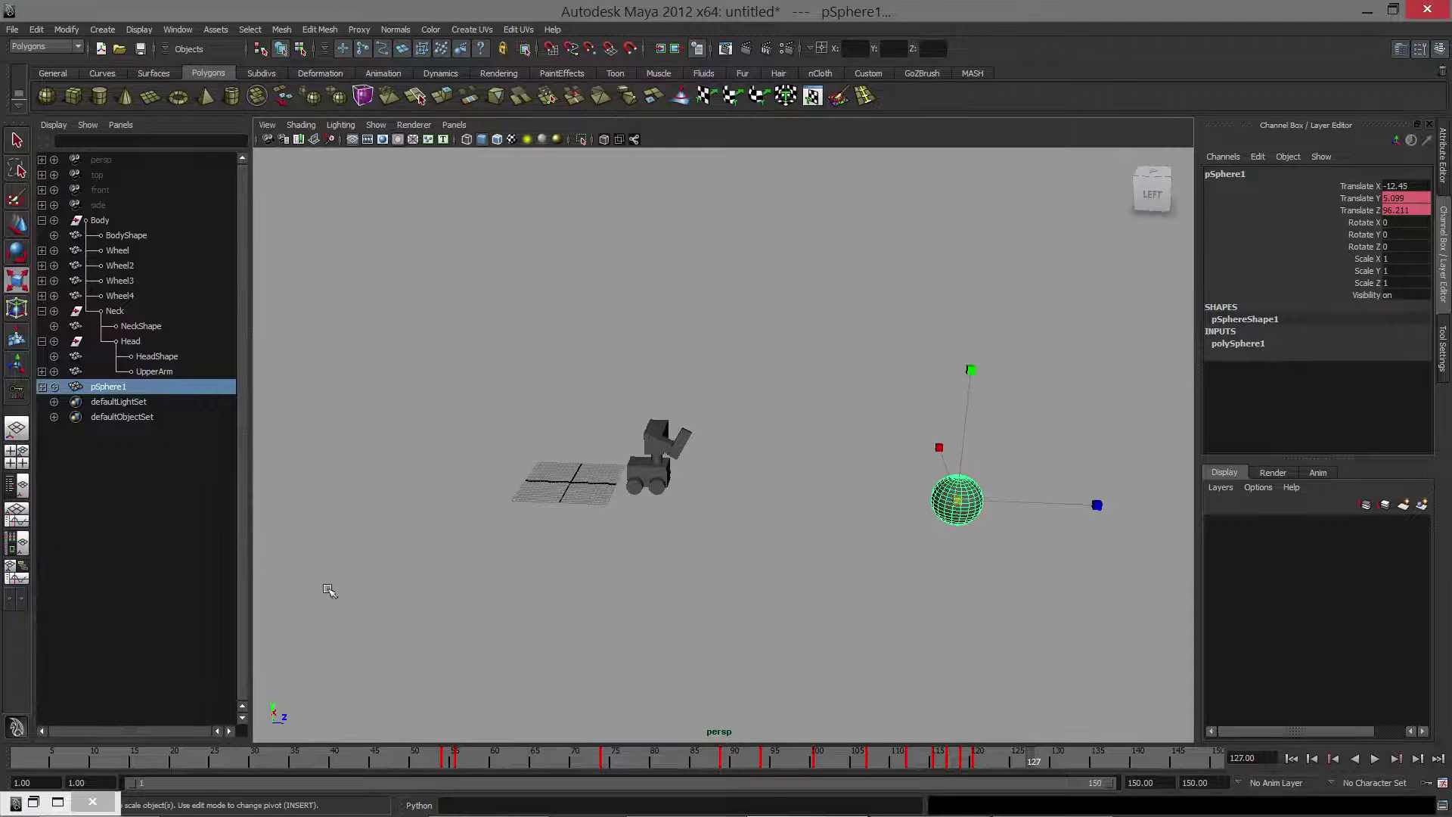
# Restore the Graph Editor with the whole sphere curves in view and deselect all keys.
pyautogui.click(35, 801)
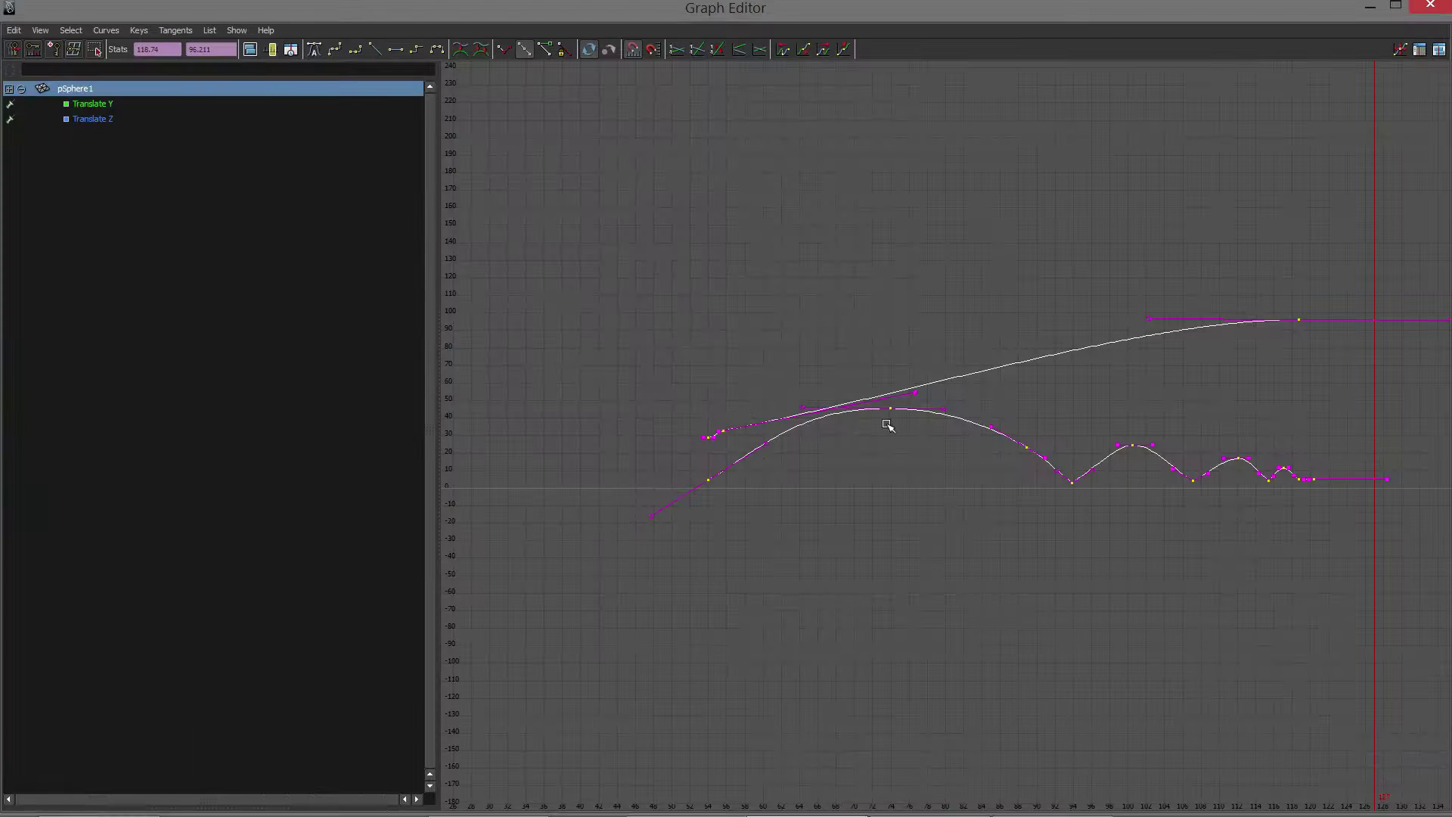
pyautogui.keyDown('alt'); pyautogui.moveTo(946, 416); pyautogui.dragTo(877, 420, button='middle'); pyautogui.keyUp('alt')
pyautogui.scroll(5, 1003, 403)
pyautogui.scroll(-5, 1005, 403)
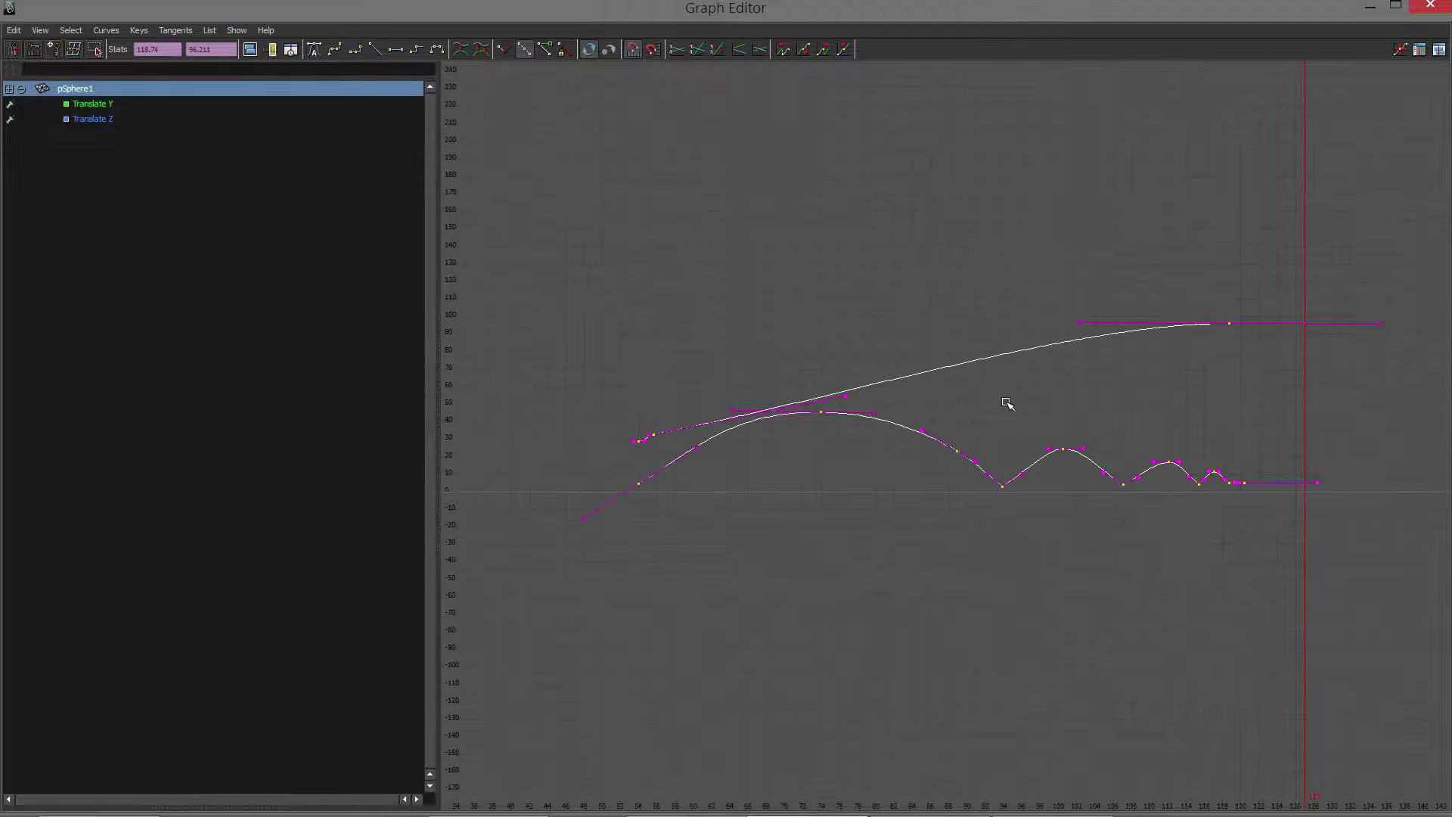
pyautogui.click(1006, 403)
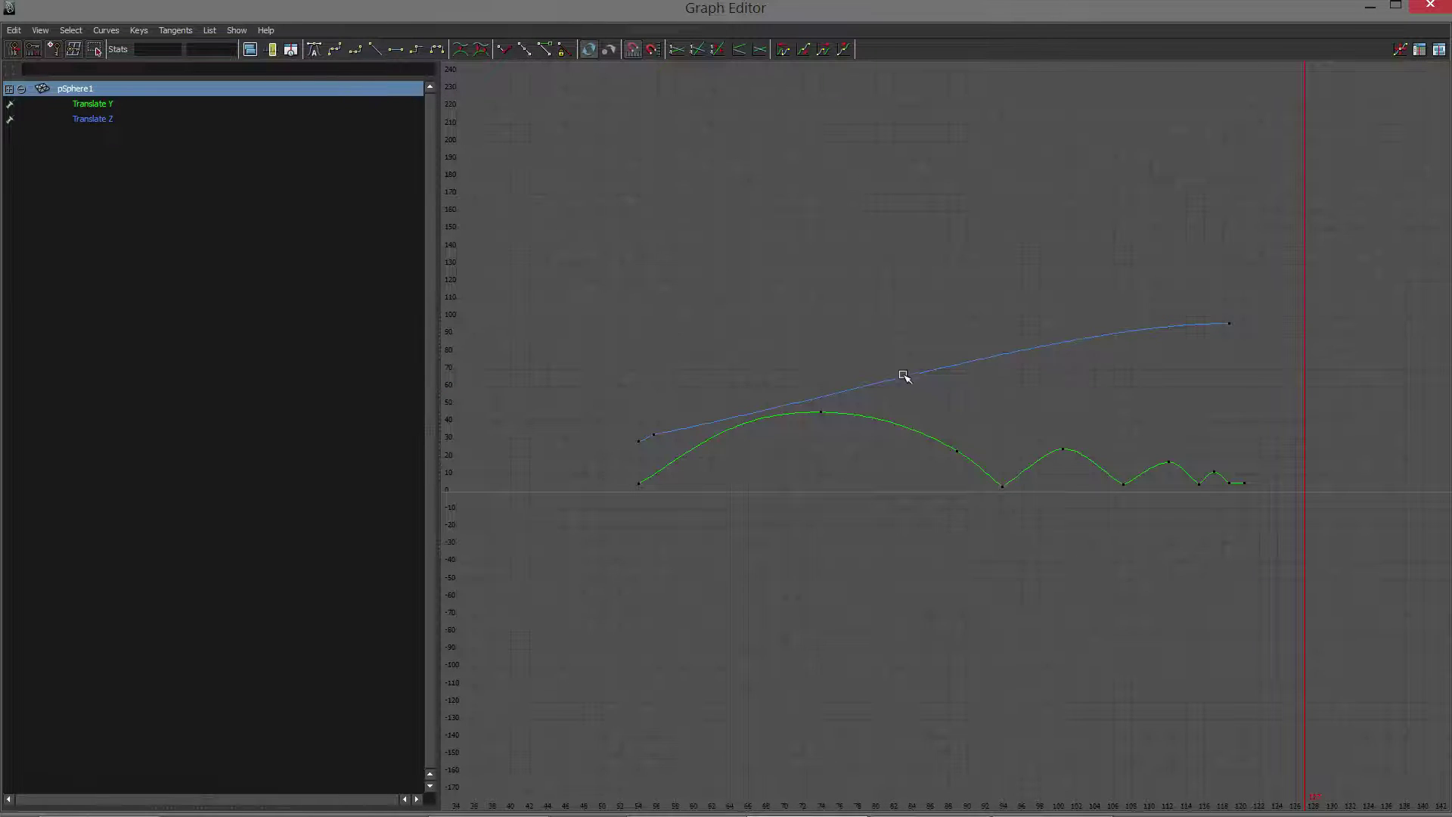
# Free the tangent weights of the Translate Y peak key near frame 100 and lengthen its handles to round that bounce.
pyautogui.scroll(5, 1112, 488)
pyautogui.keyDown('alt'); pyautogui.moveTo(1134, 483); pyautogui.dragTo(744, 461, button='middle'); pyautogui.keyUp('alt')
pyautogui.moveTo(863, 453); pyautogui.dragTo(858, 440)
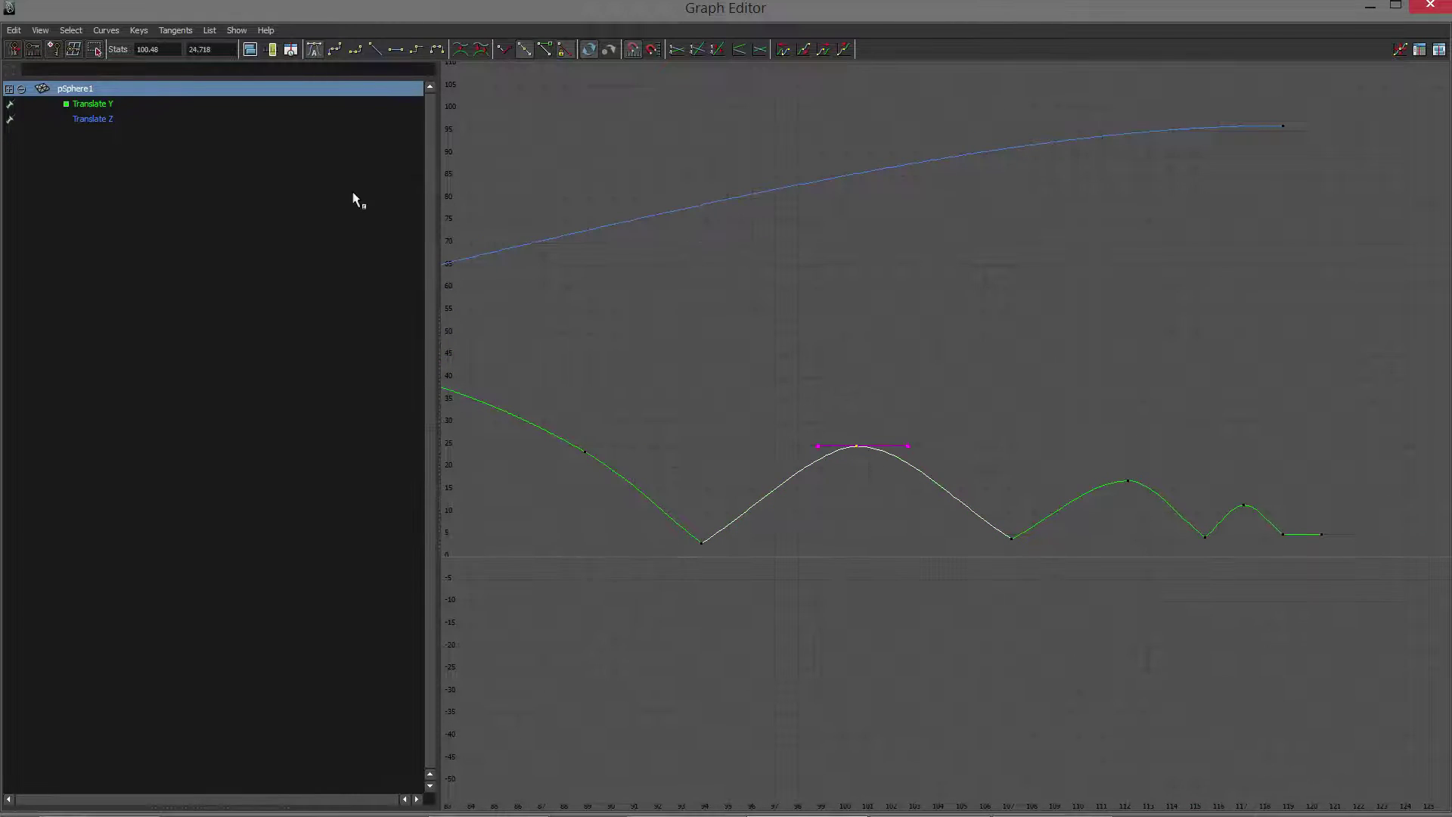
pyautogui.click(546, 48)
pyautogui.click(827, 449)
pyautogui.keyDown('shift'); pyautogui.moveTo(821, 444); pyautogui.dragTo(779, 445, button='middle'); pyautogui.keyUp('shift')
pyautogui.hotkey('ctrl', 'z')
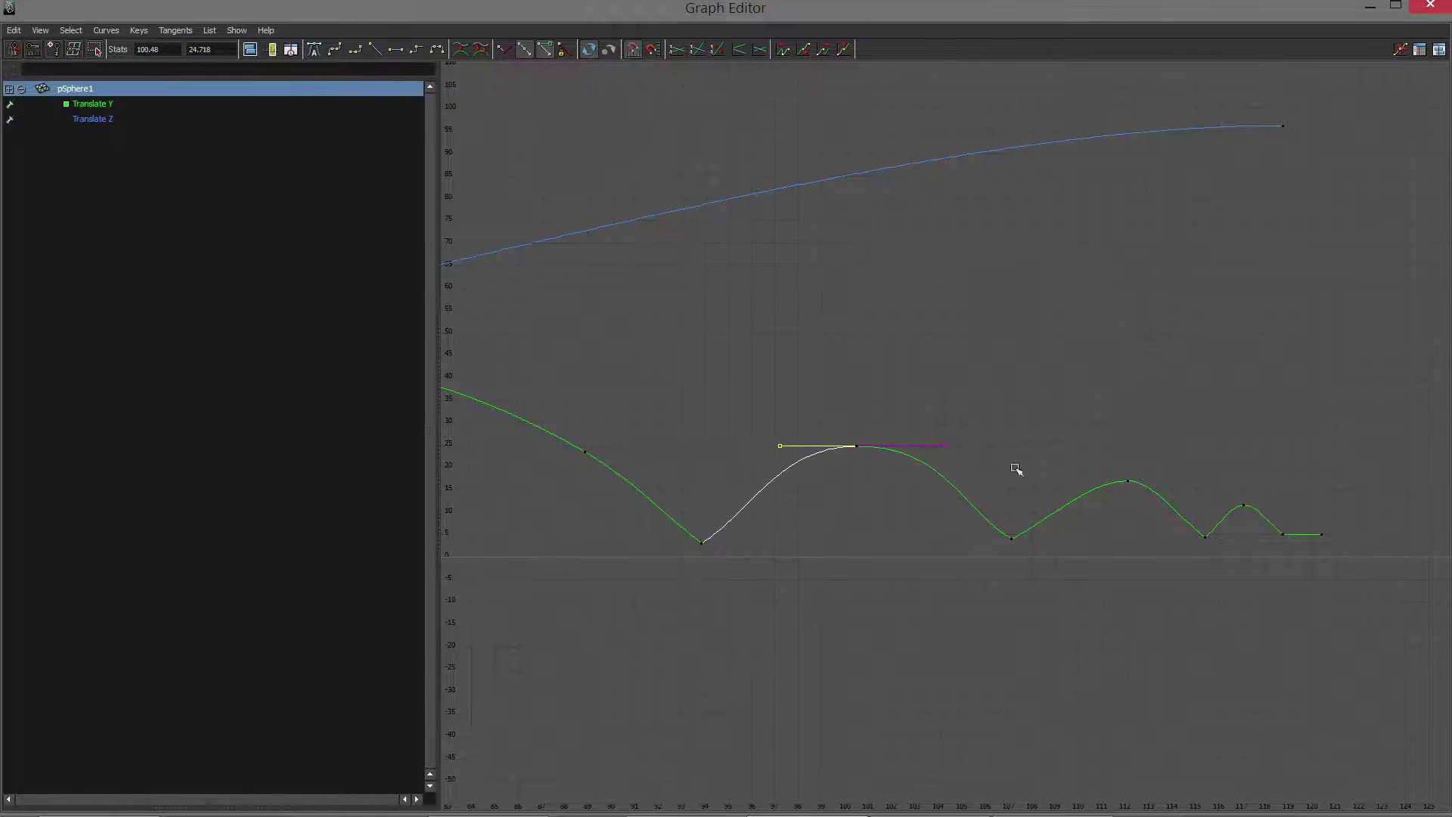
# Move the next bounce's peak key to frame 111, free its tangent weights and lengthen its handles to round the arc.
pyautogui.moveTo(1143, 480); pyautogui.dragTo(1145, 482)
pyautogui.keyDown('shift'); pyautogui.moveTo(1091, 481); pyautogui.dragTo(1072, 481, button='middle'); pyautogui.keyUp('shift')
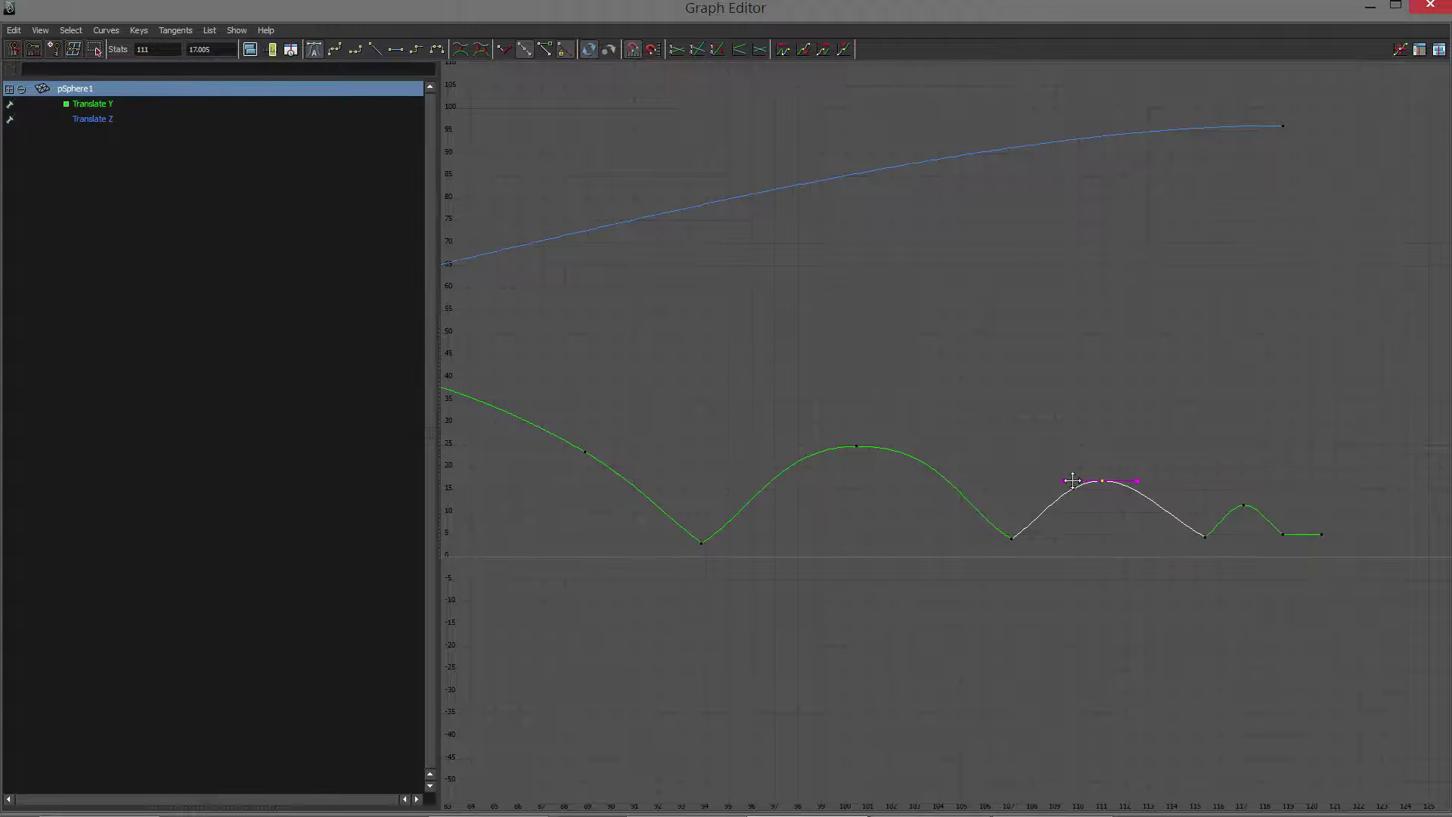
pyautogui.moveTo(1059, 447); pyautogui.dragTo(1310, 511)
pyautogui.click(1050, 436)
pyautogui.moveTo(1137, 487); pyautogui.dragTo(1113, 496)
pyautogui.moveTo(1065, 480); pyautogui.dragTo(1042, 480, button='middle')
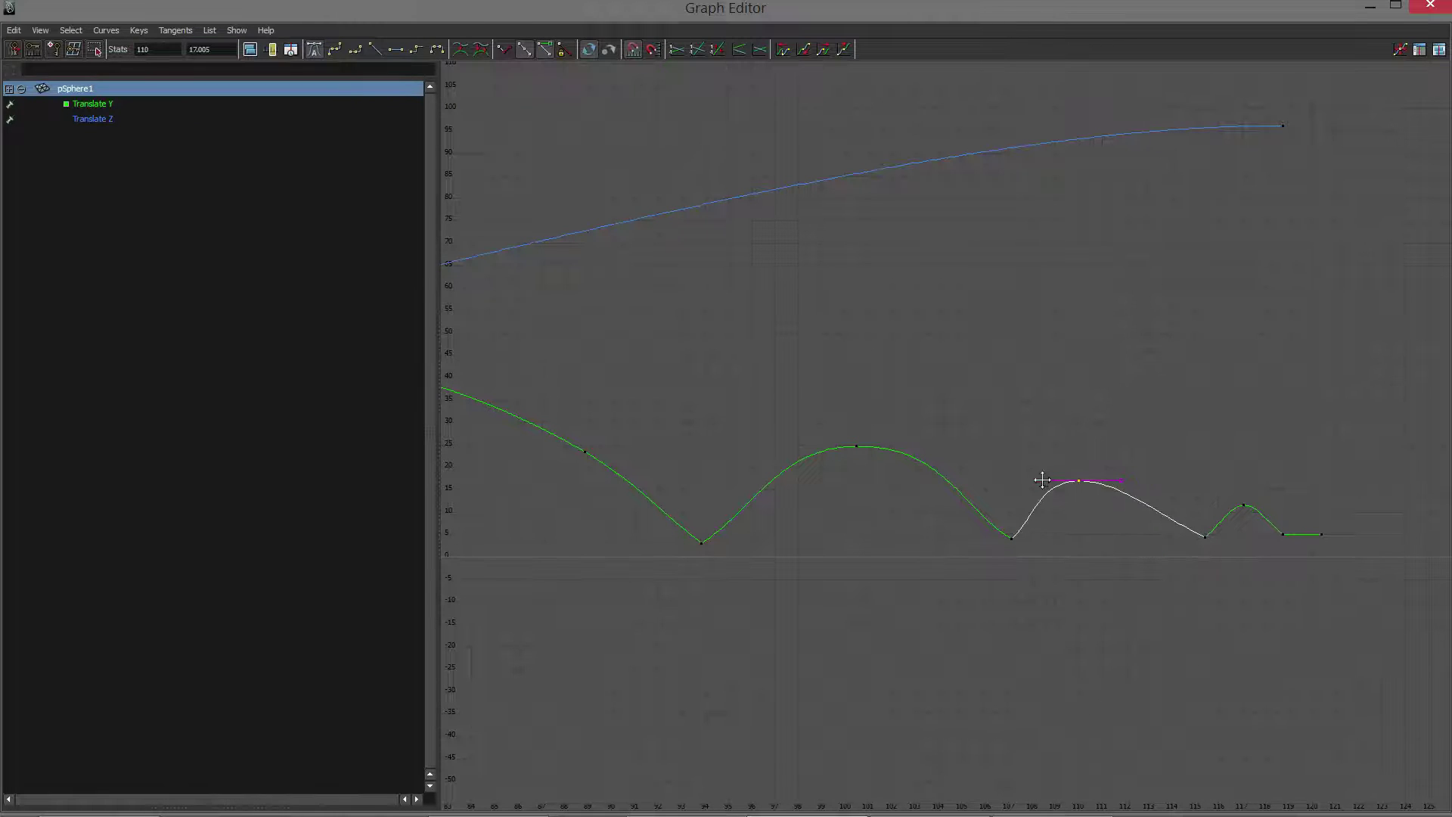
pyautogui.hotkey('ctrl', 'z')
pyautogui.moveTo(1049, 461); pyautogui.dragTo(1076, 491)
pyautogui.moveTo(1054, 481); pyautogui.dragTo(1039, 486, button='middle')
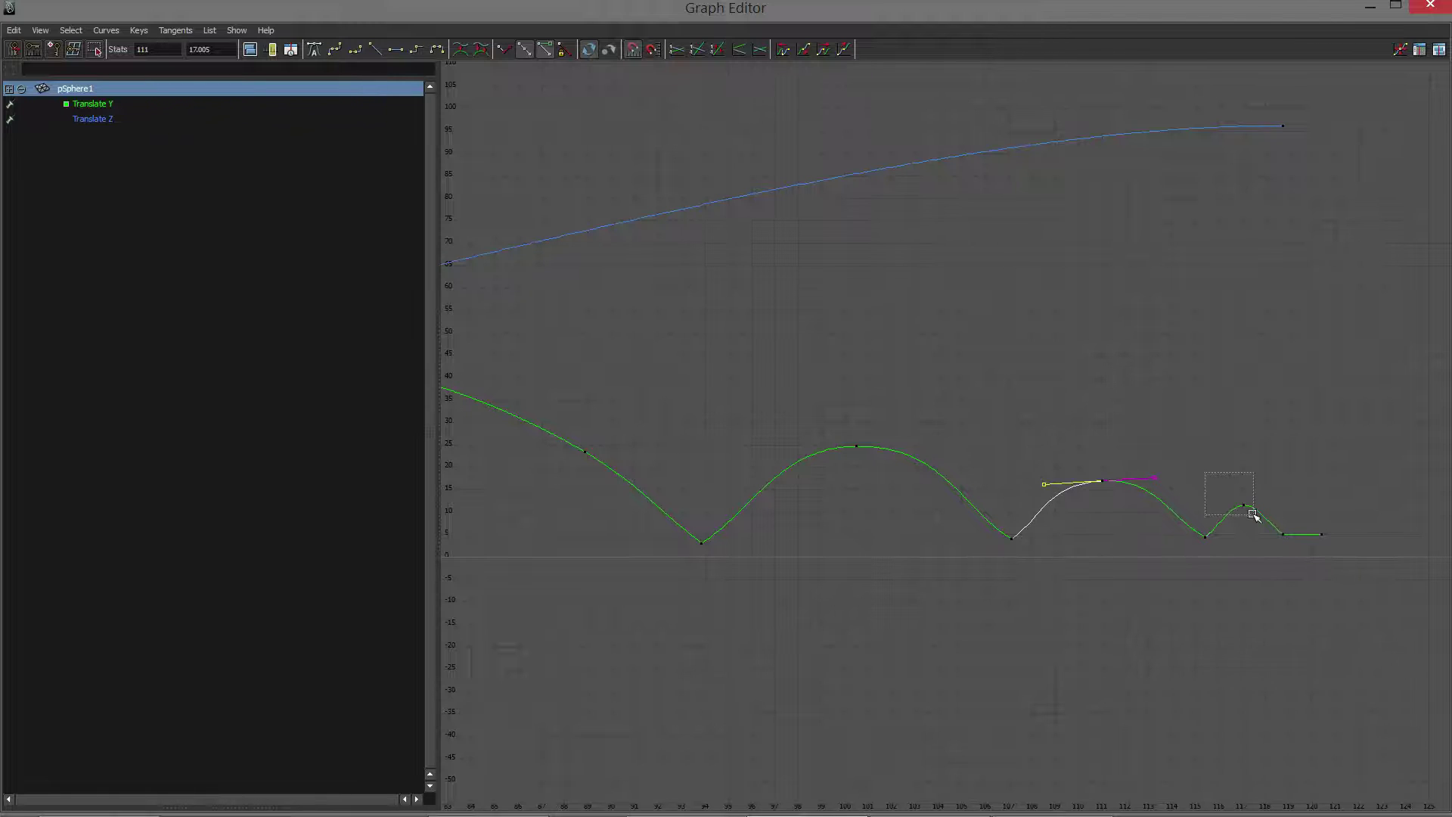
# Lengthen the tangent handles of the last bounce's peak key at frame 117 to round the arc.
pyautogui.moveTo(1252, 515); pyautogui.dragTo(1252, 514)
pyautogui.moveTo(1230, 501)
pyautogui.mouseDown(button='middle')
pyautogui.moveTo(1214, 501)
pyautogui.moveTo(1227, 500)
pyautogui.mouseUp(button='middle')
pyautogui.moveTo(1223, 499); pyautogui.dragTo(1230, 510)
pyautogui.moveTo(1229, 509); pyautogui.dragTo(1178, 517, button='middle')
# Move the ground-contact key before the last bounce to frame 115, break its tangents and steepen both handles.
pyautogui.click(1206, 535)
pyautogui.moveTo(1157, 502); pyautogui.dragTo(1192, 527)
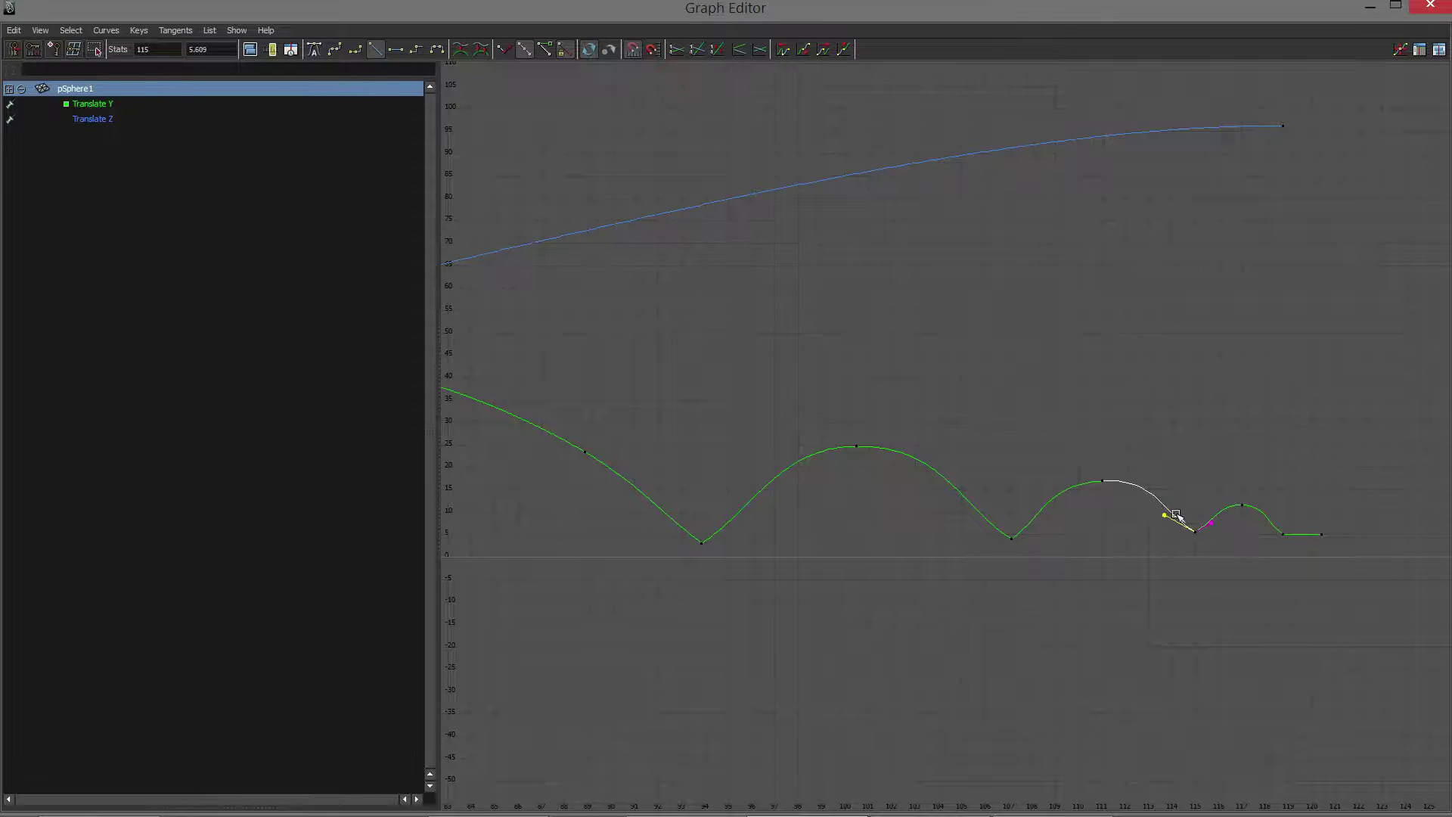
pyautogui.moveTo(1174, 516); pyautogui.dragTo(1182, 508, button='middle')
pyautogui.moveTo(1202, 523); pyautogui.dragTo(1229, 548)
pyautogui.moveTo(1213, 530); pyautogui.dragTo(1152, 527, button='middle')
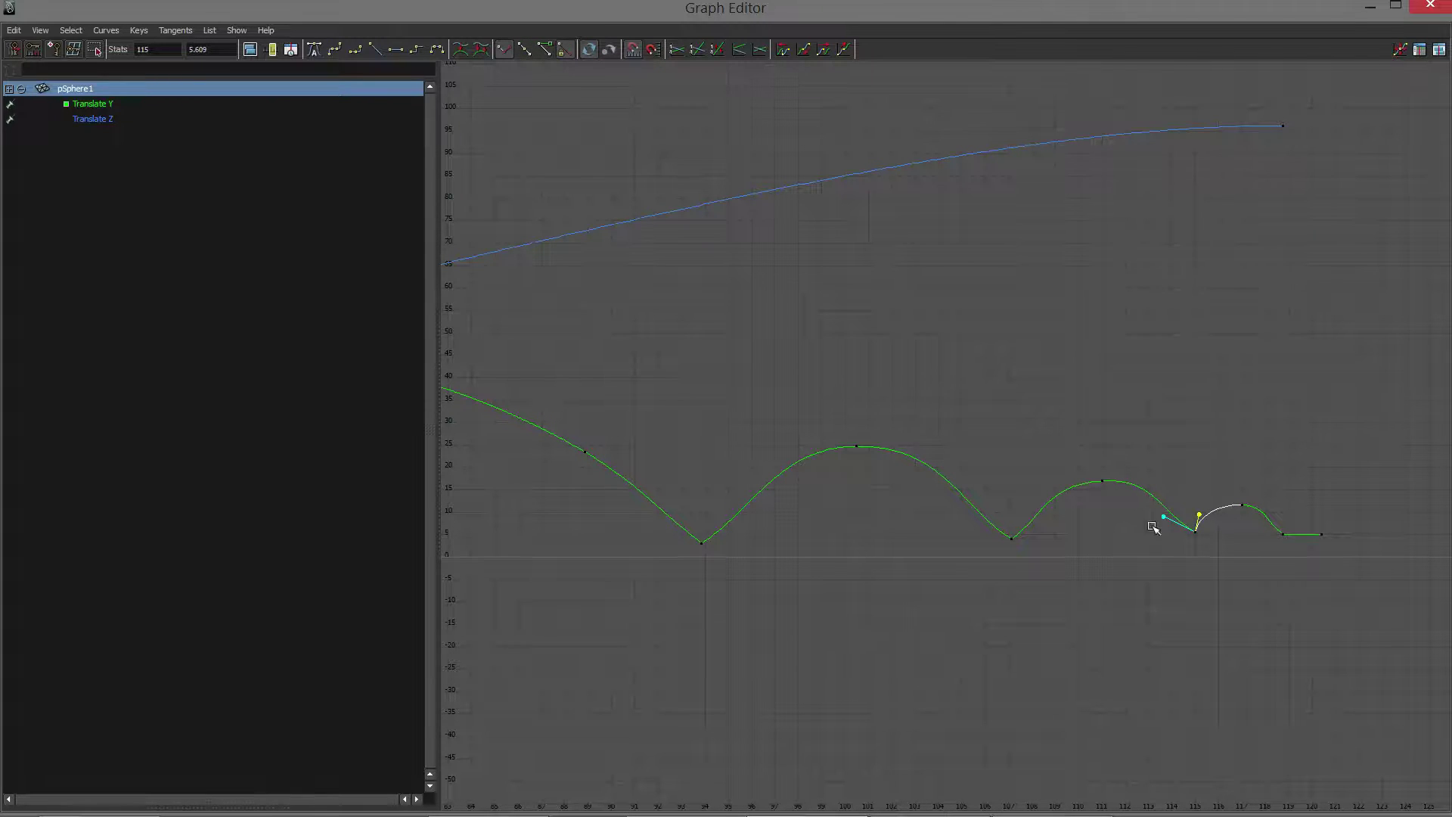
pyautogui.moveTo(1164, 532); pyautogui.dragTo(1160, 530)
pyautogui.moveTo(1165, 520); pyautogui.dragTo(1219, 529, button='middle')
pyautogui.click(1202, 517)
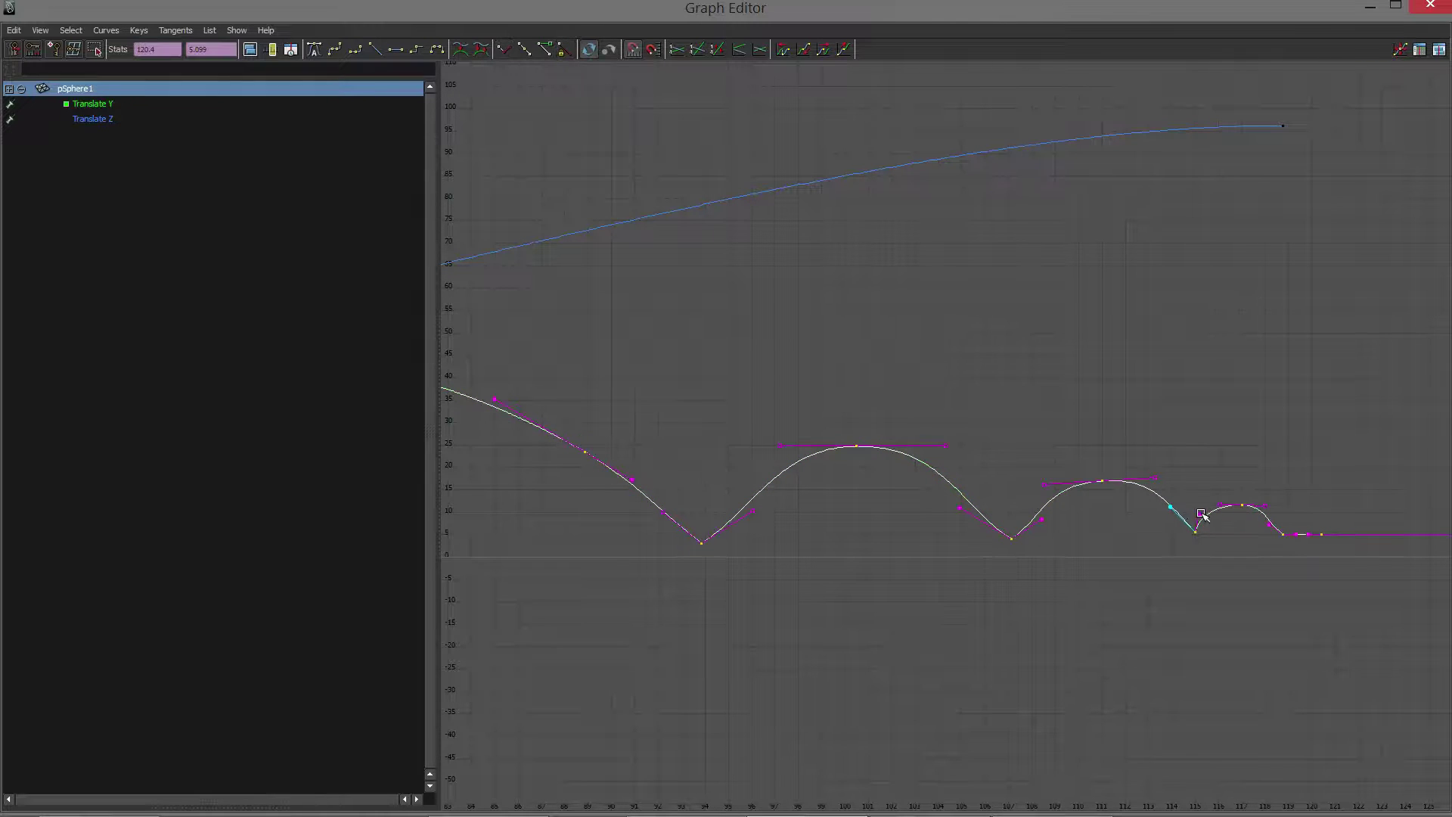
pyautogui.click(1207, 519)
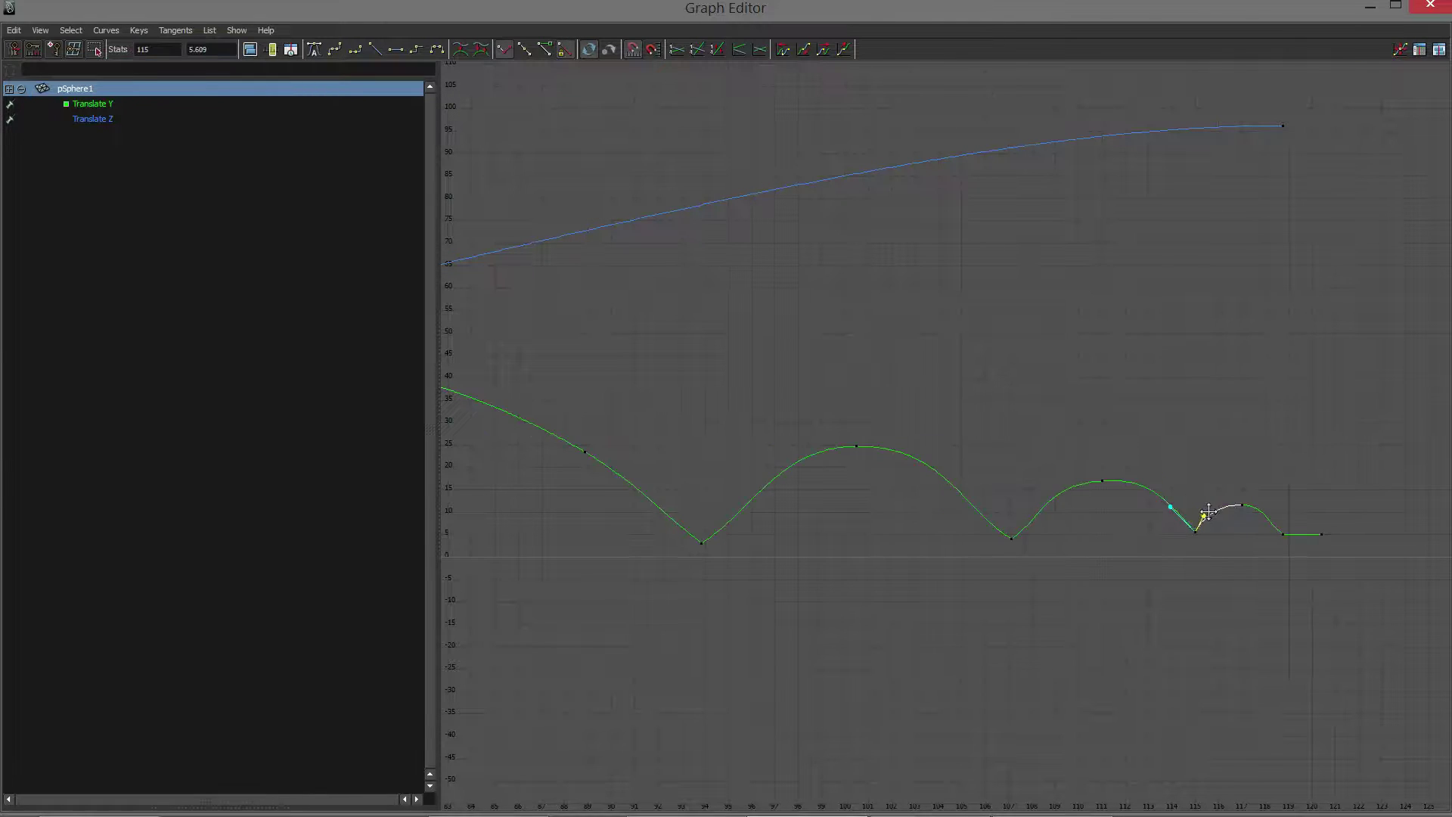
# Break the tangents of the ground-contact keys near frames 94 and 107, and steepen both handles of the frame 94 key.
pyautogui.moveTo(995, 502); pyautogui.dragTo(1033, 560)
pyautogui.keyDown('shift'); pyautogui.moveTo(678, 534); pyautogui.dragTo(717, 557); pyautogui.keyUp('shift')
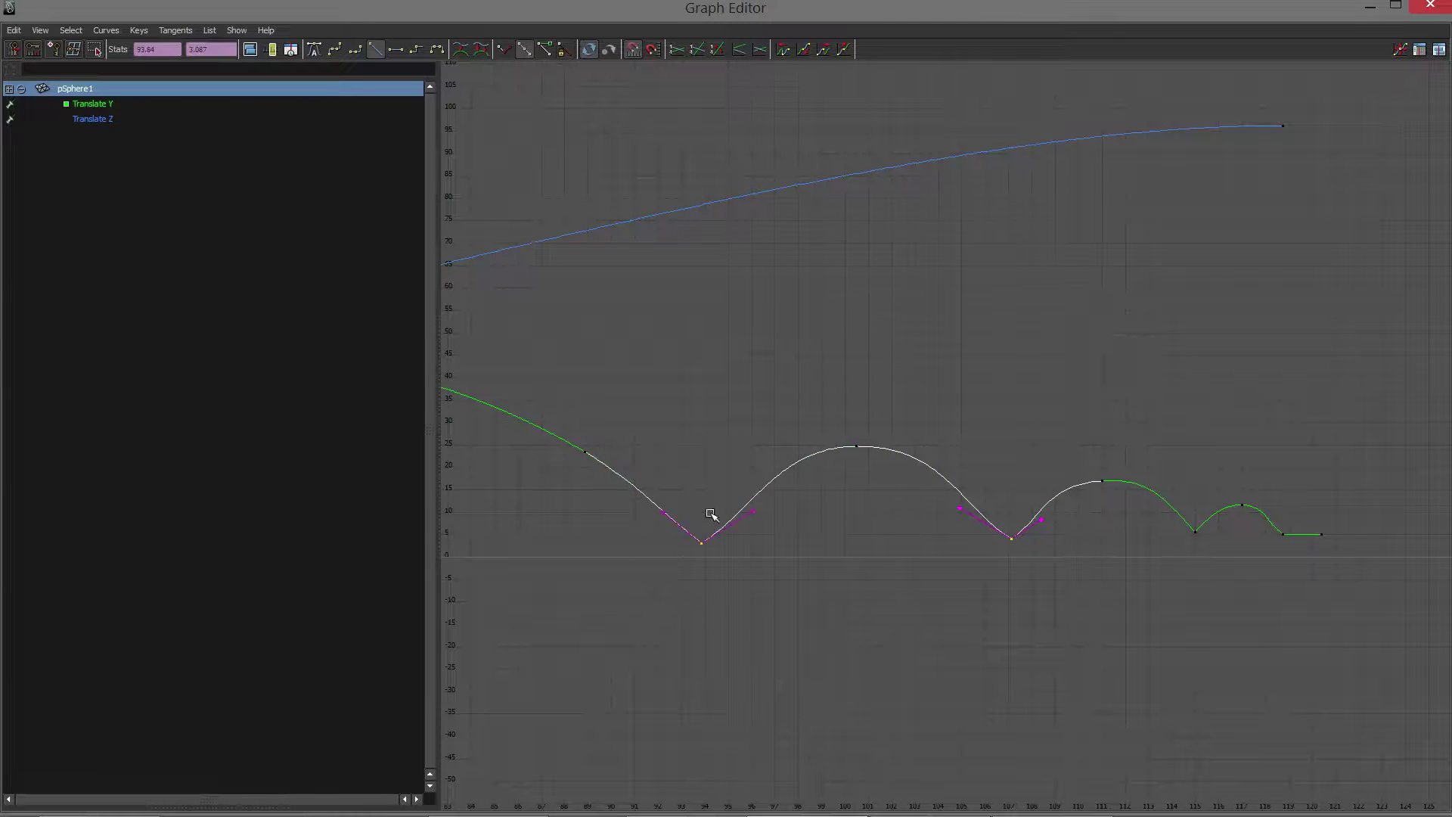
pyautogui.click(503, 49)
pyautogui.click(782, 622)
pyautogui.moveTo(714, 582); pyautogui.dragTo(716, 581)
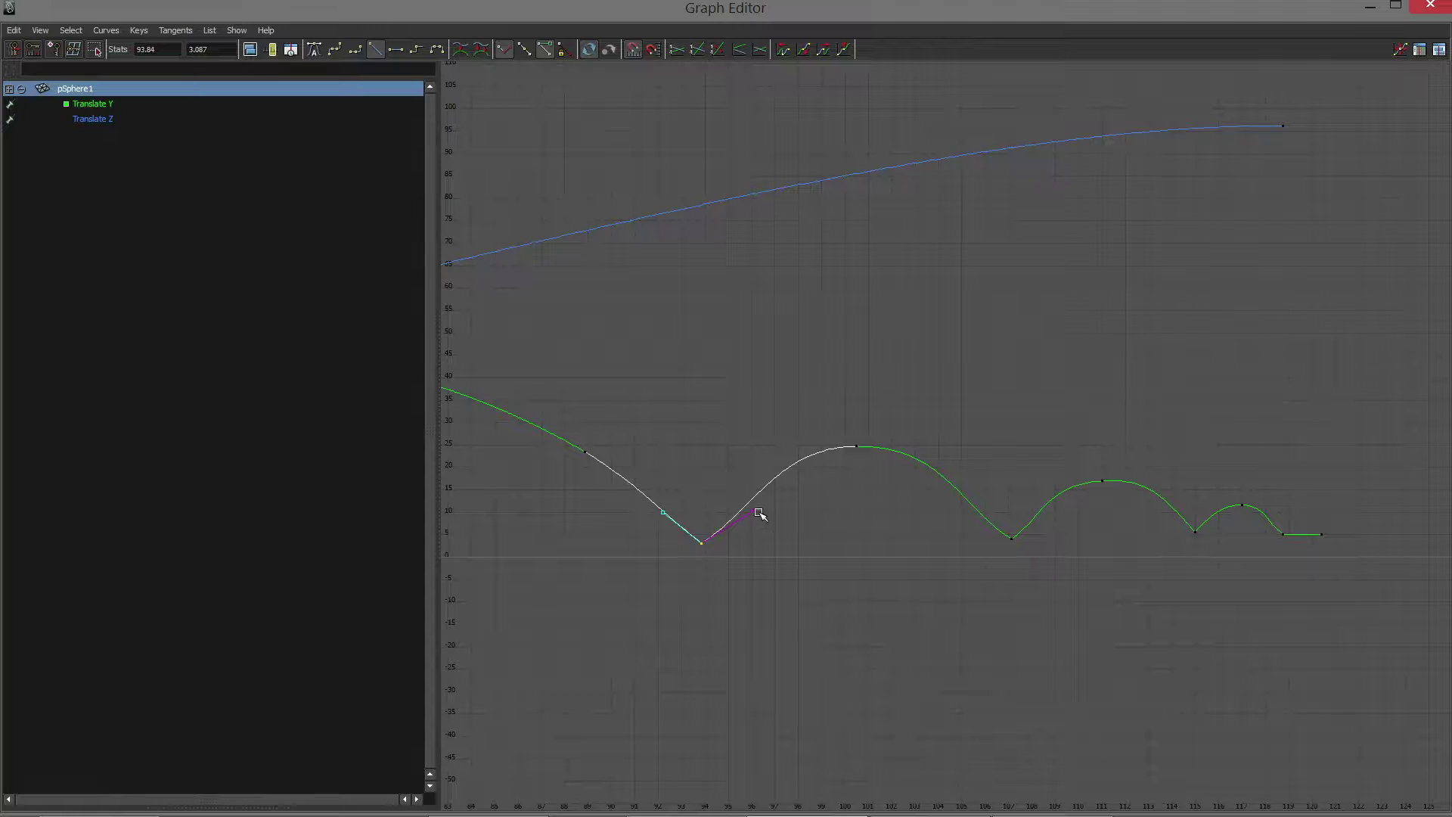
pyautogui.moveTo(751, 508); pyautogui.dragTo(740, 502, button='middle')
pyautogui.hotkey('ctrl', 'z')
pyautogui.moveTo(773, 538); pyautogui.dragTo(645, 529)
pyautogui.moveTo(663, 510); pyautogui.dragTo(675, 501, button='middle')
# Steepen the incoming and outgoing tangent handles of the ground-contact key near frame 107.
pyautogui.moveTo(974, 518); pyautogui.dragTo(1031, 559)
pyautogui.moveTo(1033, 508); pyautogui.dragTo(1068, 535)
pyautogui.moveTo(1048, 522); pyautogui.dragTo(1034, 509, button='middle')
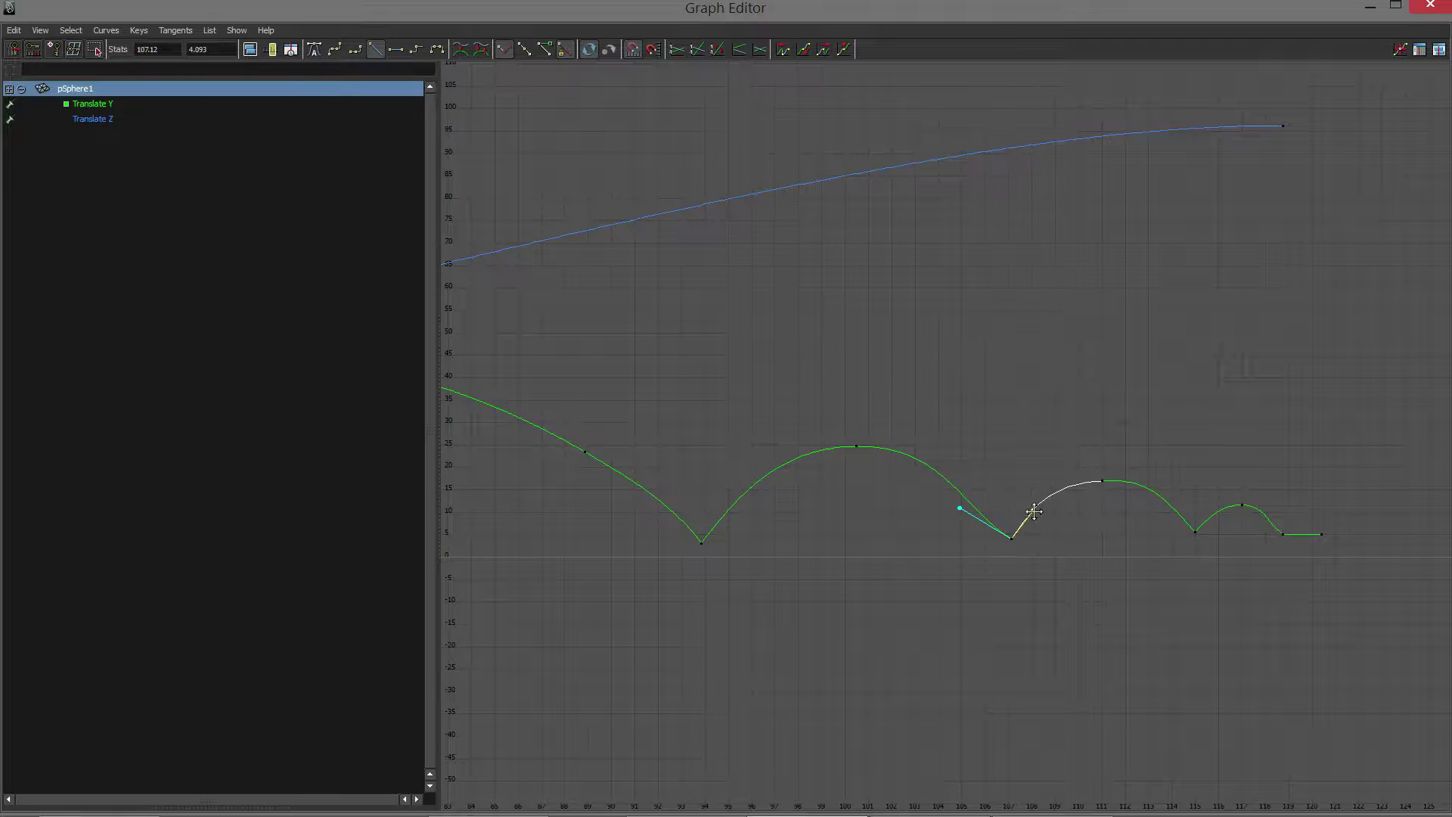
pyautogui.moveTo(936, 491); pyautogui.dragTo(998, 573)
pyautogui.moveTo(965, 507); pyautogui.dragTo(981, 482, button='middle')
# Raise the Translate Y peak key at frame 111 to a value of about 21.4.
pyautogui.moveTo(1177, 525); pyautogui.dragTo(1213, 564)
pyautogui.moveTo(1199, 505); pyautogui.dragTo(1219, 524)
pyautogui.click(1172, 509)
pyautogui.click(1100, 476)
pyautogui.moveTo(1106, 478); pyautogui.dragTo(1106, 458, button='middle')
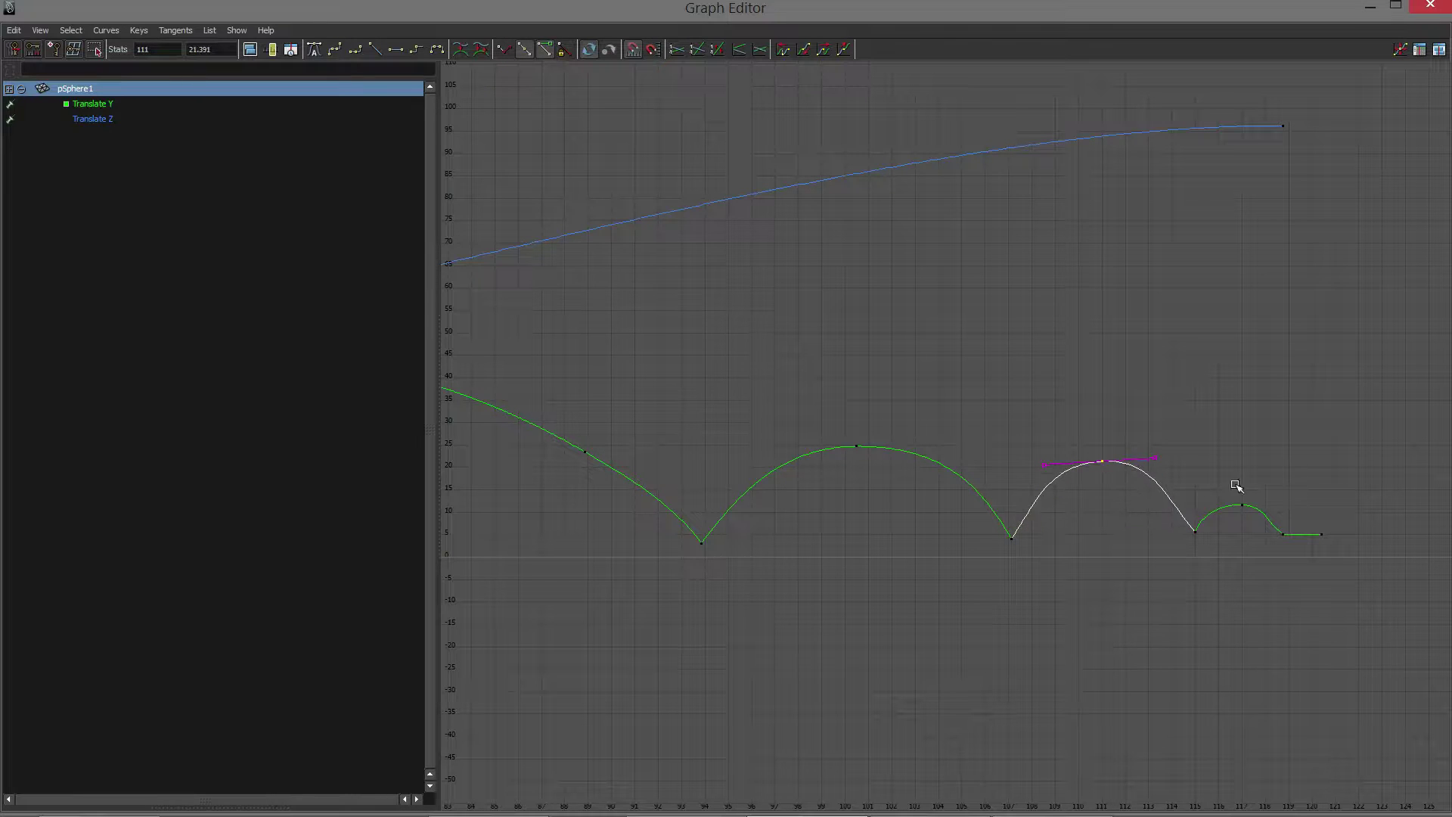
# Move the last bounce's landing key to frame 119, break its tangents, and steepen both handles to add a tiny final hop.
pyautogui.moveTo(1287, 560); pyautogui.dragTo(1289, 561)
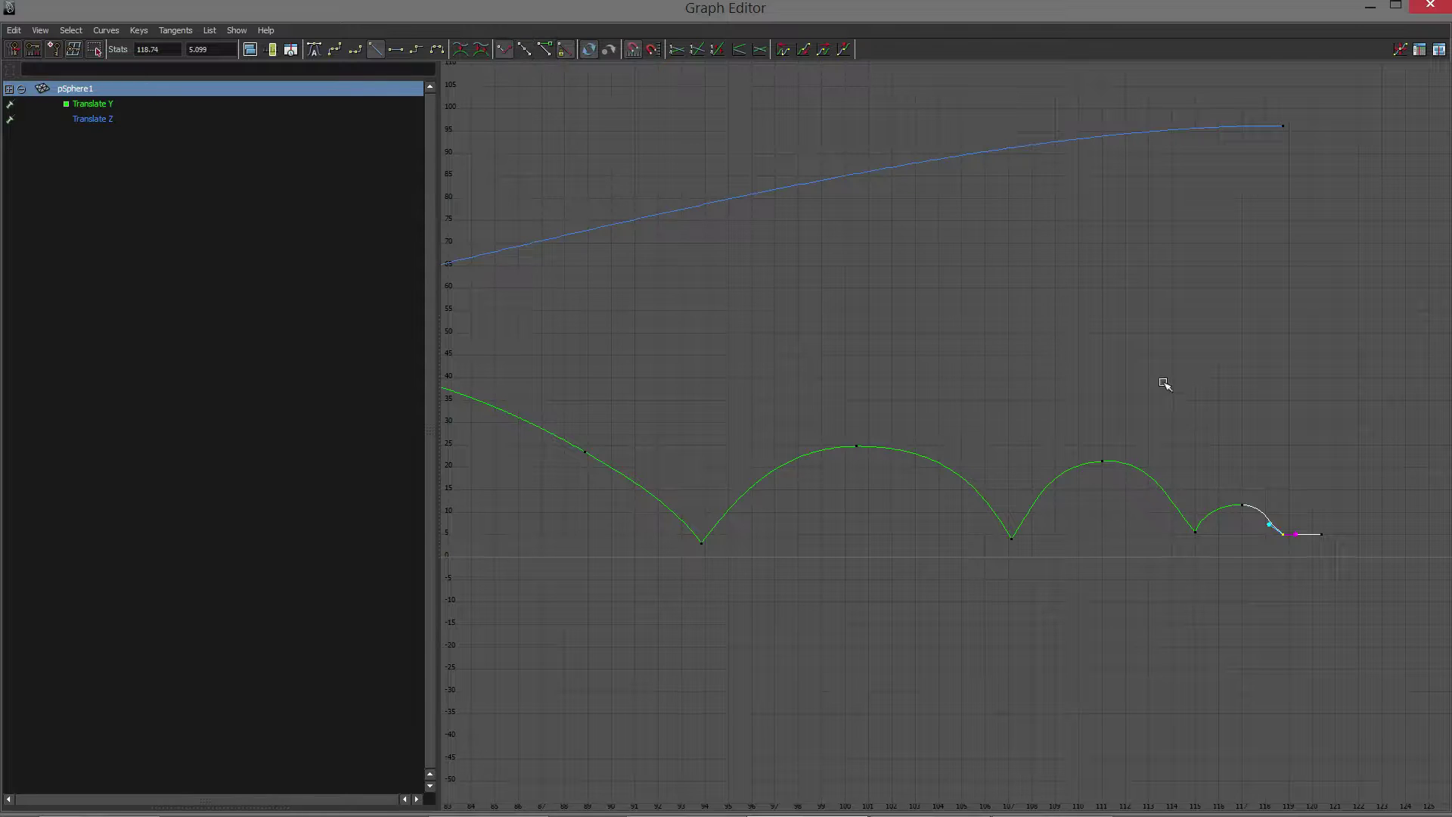
pyautogui.moveTo(1270, 521); pyautogui.dragTo(1269, 520, button='middle')
pyautogui.click(1291, 502)
pyautogui.click(1290, 533)
pyautogui.scroll(3, 1327, 500)
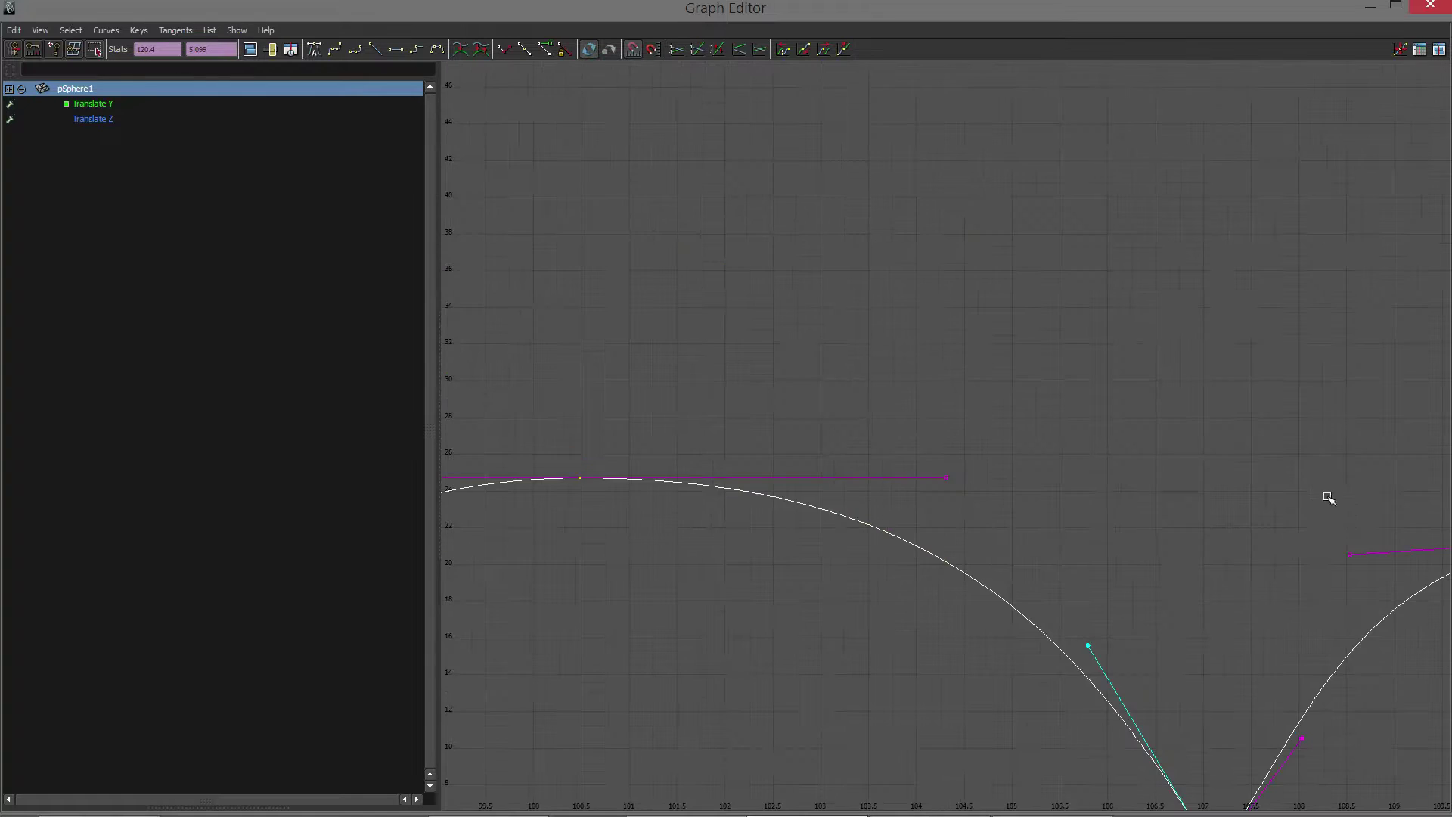
pyautogui.keyDown('alt'); pyautogui.moveTo(1328, 499); pyautogui.dragTo(544, 162, button='middle'); pyautogui.keyUp('alt')
pyautogui.scroll(-1, 898, 321)
pyautogui.keyDown('alt'); pyautogui.moveTo(899, 321); pyautogui.dragTo(596, 322, button='middle'); pyautogui.keyUp('alt')
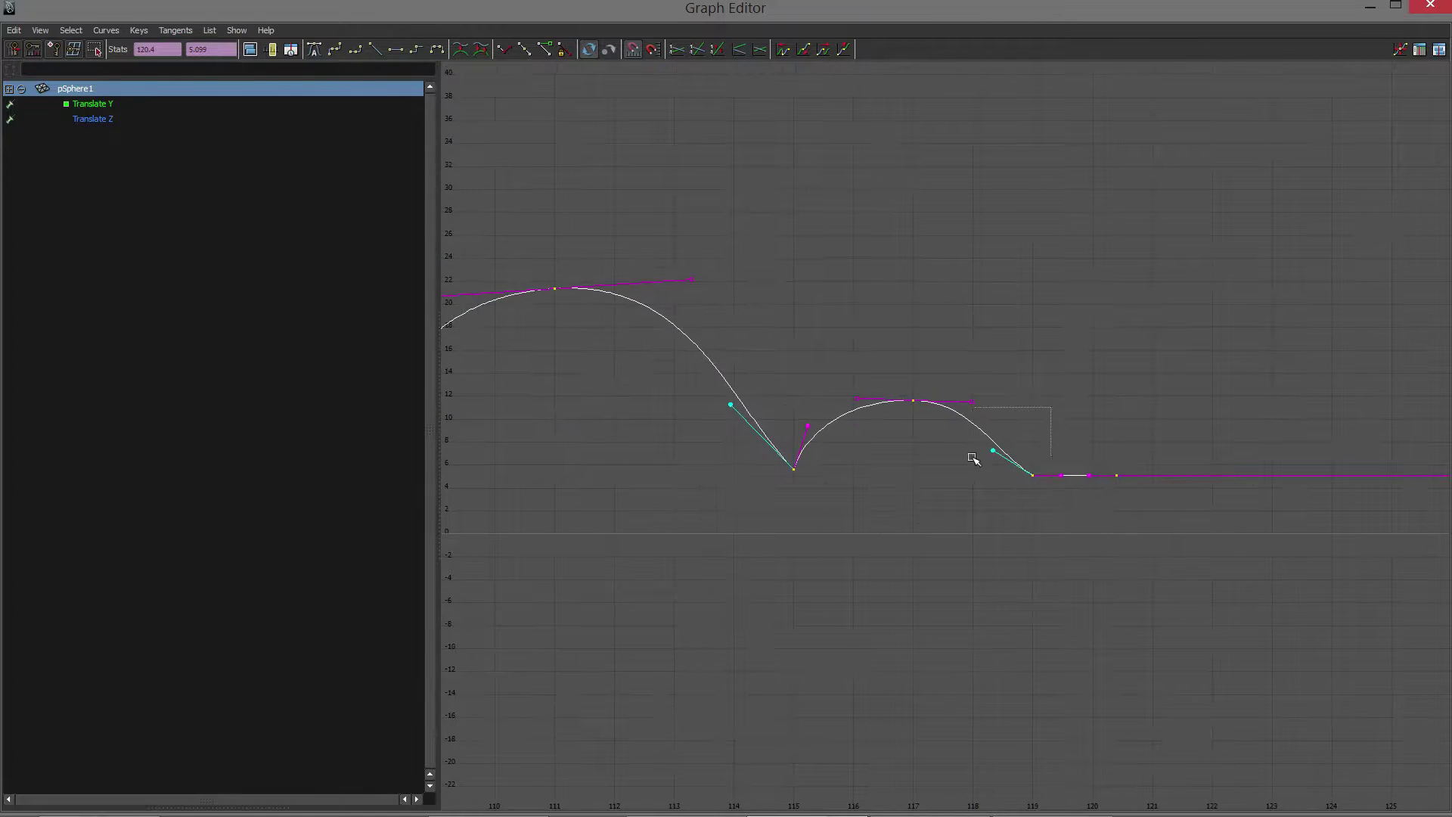
pyautogui.moveTo(972, 459); pyautogui.dragTo(974, 458)
pyautogui.moveTo(996, 453); pyautogui.dragTo(1014, 433, button='middle')
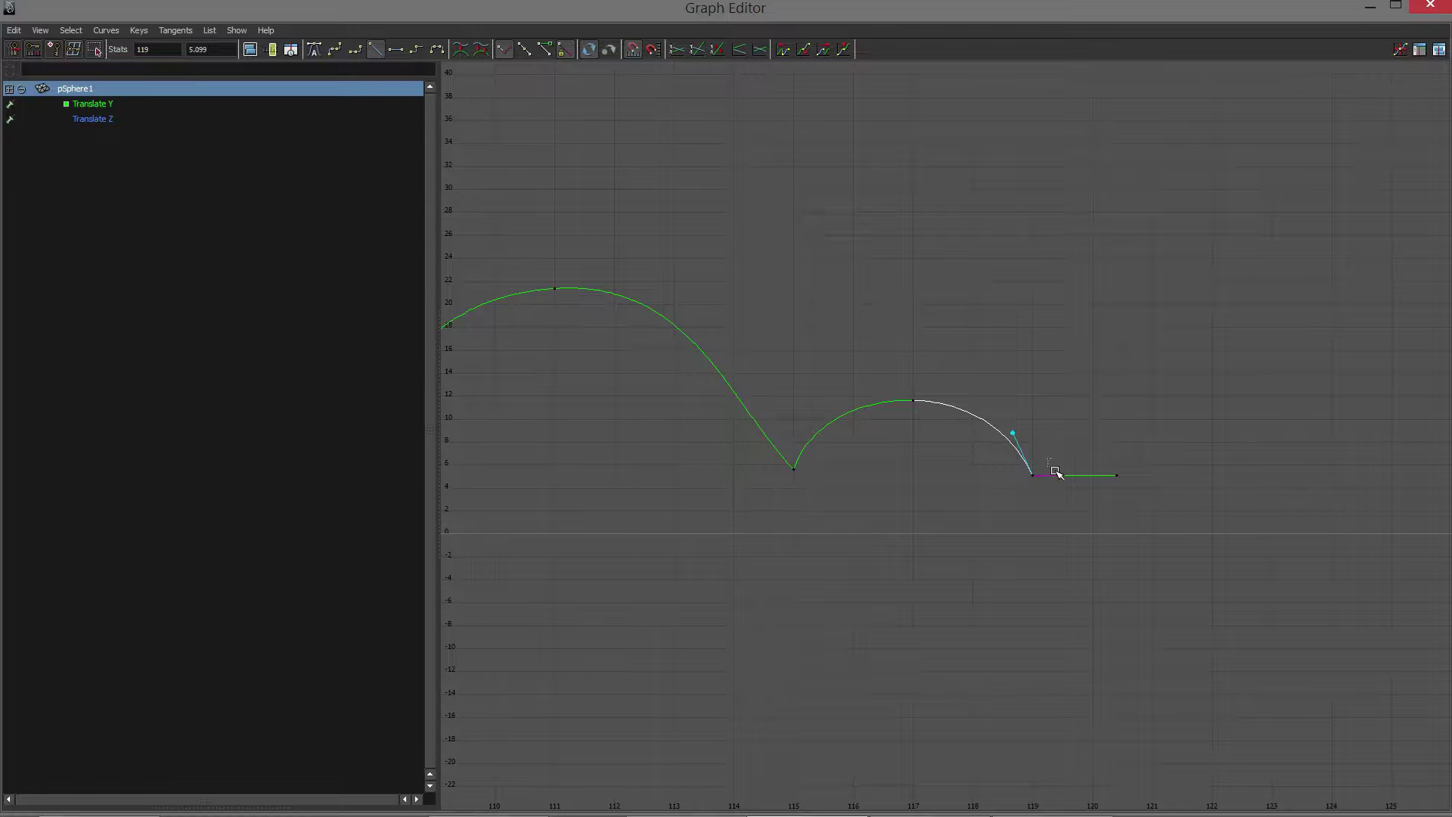
pyautogui.moveTo(1056, 472); pyautogui.dragTo(1058, 475)
pyautogui.moveTo(1063, 476); pyautogui.dragTo(1060, 434, button='middle')
# Examine the reshaped Translate Y bounce arcs alongside the whole Translate Z curve, leaving all keys deselected.
pyautogui.press('a')
pyautogui.press('f')
pyautogui.scroll(-12, 873, 397)
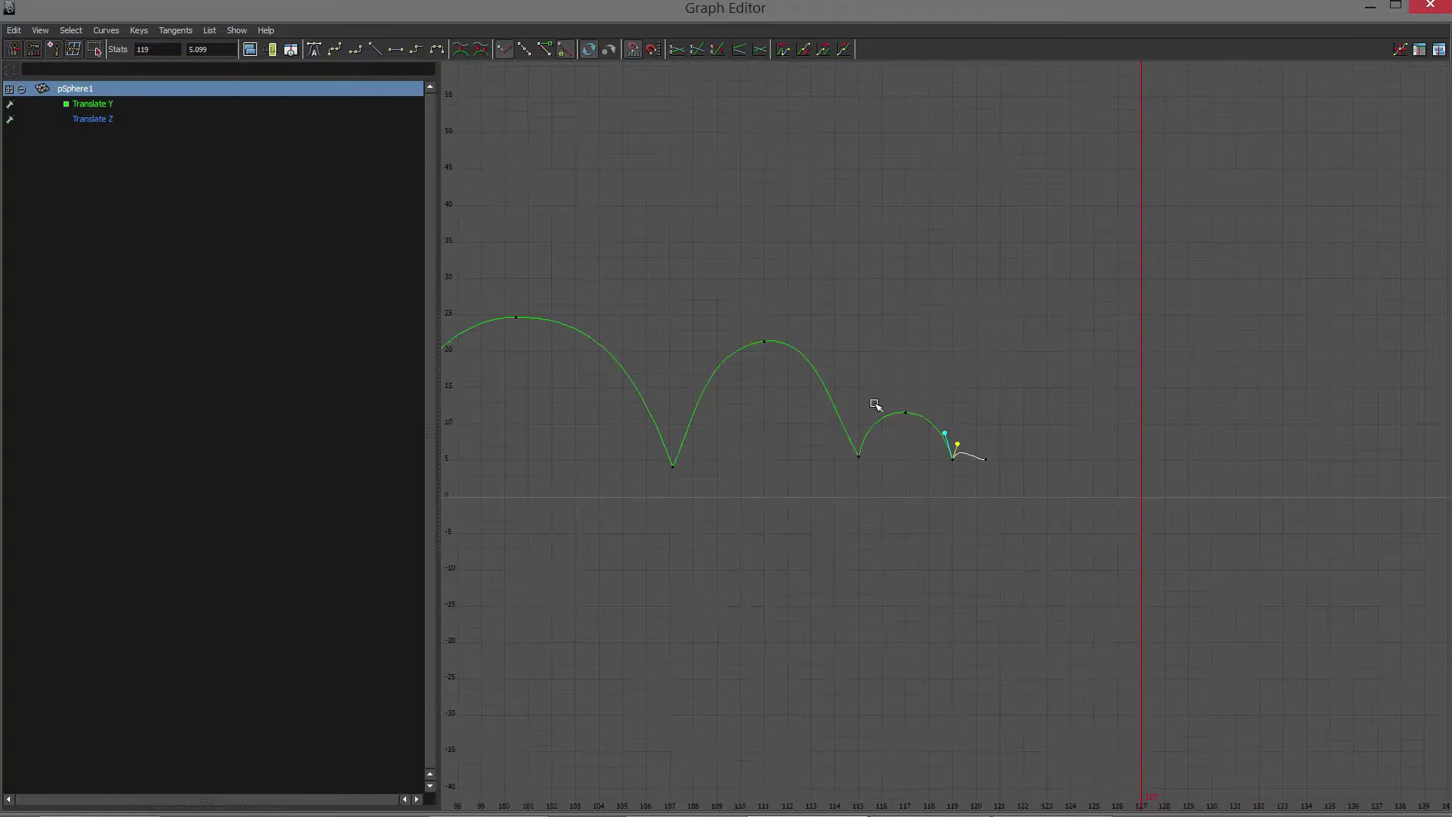
pyautogui.moveTo(874, 383); pyautogui.dragTo(1074, 522)
pyautogui.press('f')
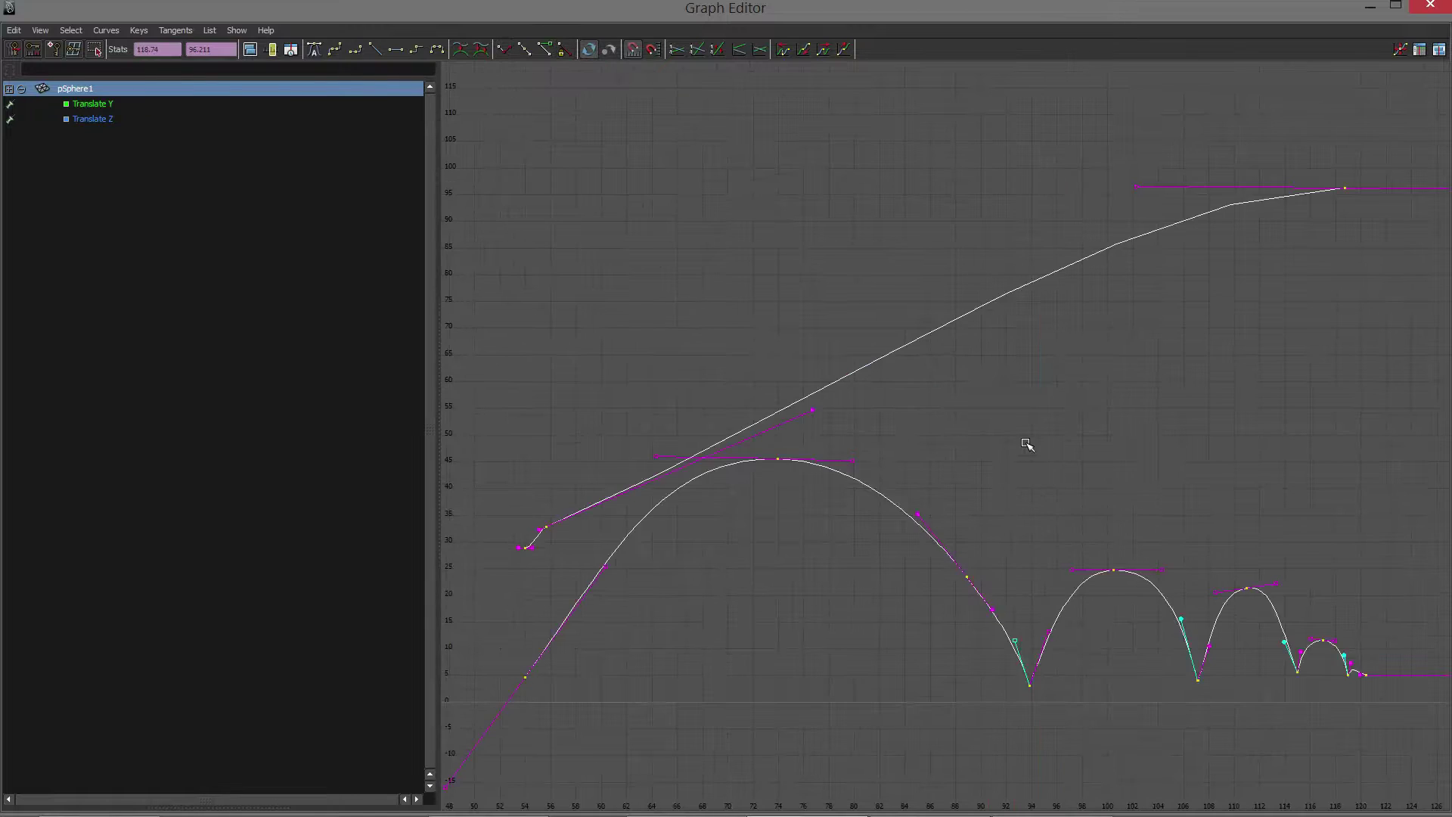
pyautogui.click(540, 127)
pyautogui.moveTo(1410, 753); pyautogui.dragTo(1410, 754)
pyautogui.click(1069, 469)
pyautogui.moveTo(1069, 469); pyautogui.dragTo(1349, 715)
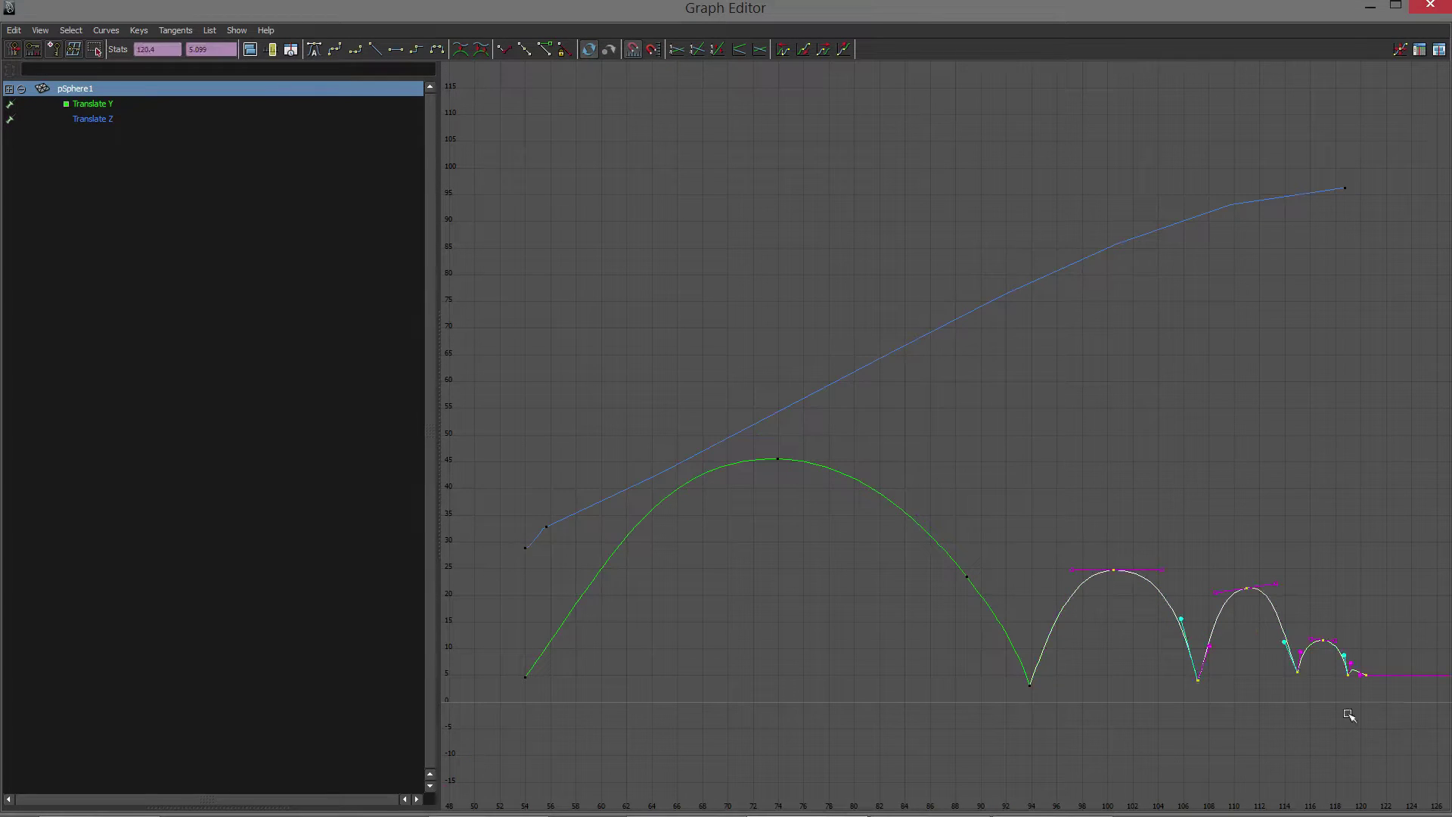
pyautogui.press('f')
pyautogui.scroll(-10, 1050, 515)
pyautogui.keyDown('alt'); pyautogui.moveTo(1005, 398); pyautogui.dragTo(1054, 491, button='middle'); pyautogui.keyUp('alt')
pyautogui.click(1118, 420)
pyautogui.scroll(-5, 979, 388)
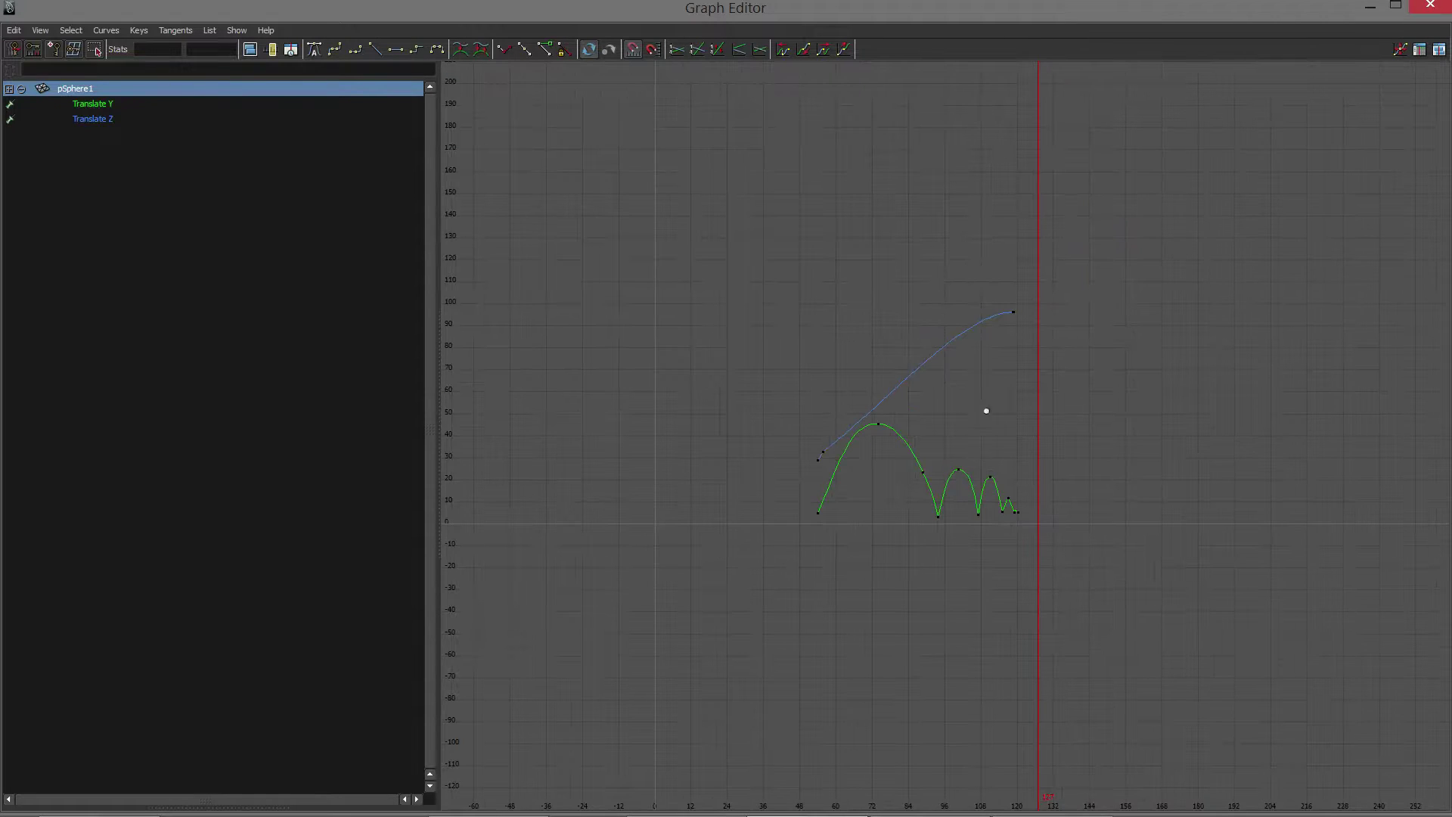
pyautogui.moveTo(964, 454)
pyautogui.keyDown('alt'); pyautogui.mouseDown(button='middle')
pyautogui.moveTo(917, 456)
pyautogui.moveTo(1066, 464)
pyautogui.moveTo(982, 391)
pyautogui.moveTo(971, 432)
pyautogui.mouseUp(button='middle'); pyautogui.keyUp('alt')
pyautogui.scroll(3, 1059, 421)
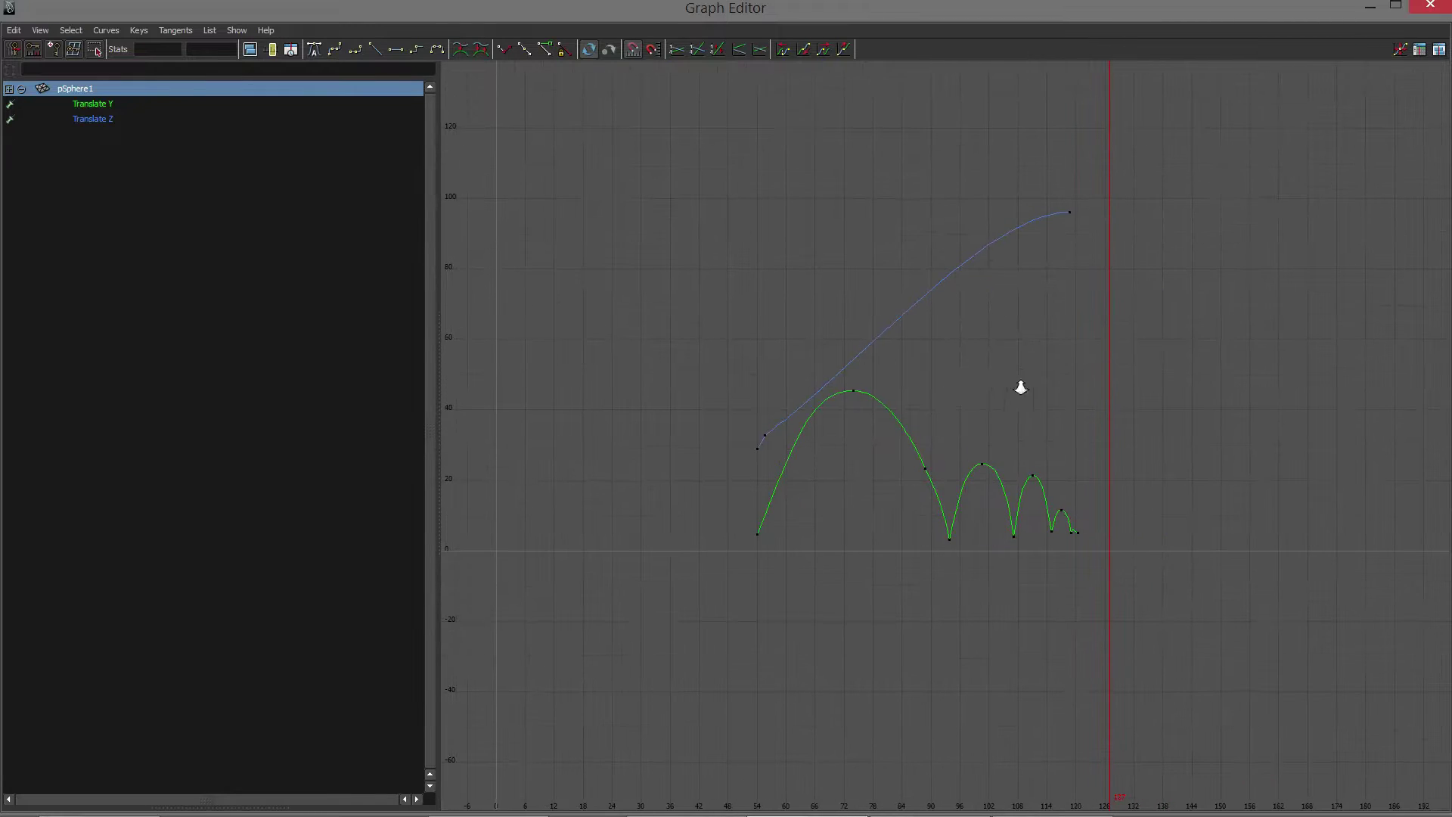
pyautogui.scroll(3, 1021, 388)
pyautogui.scroll(-6, 981, 399)
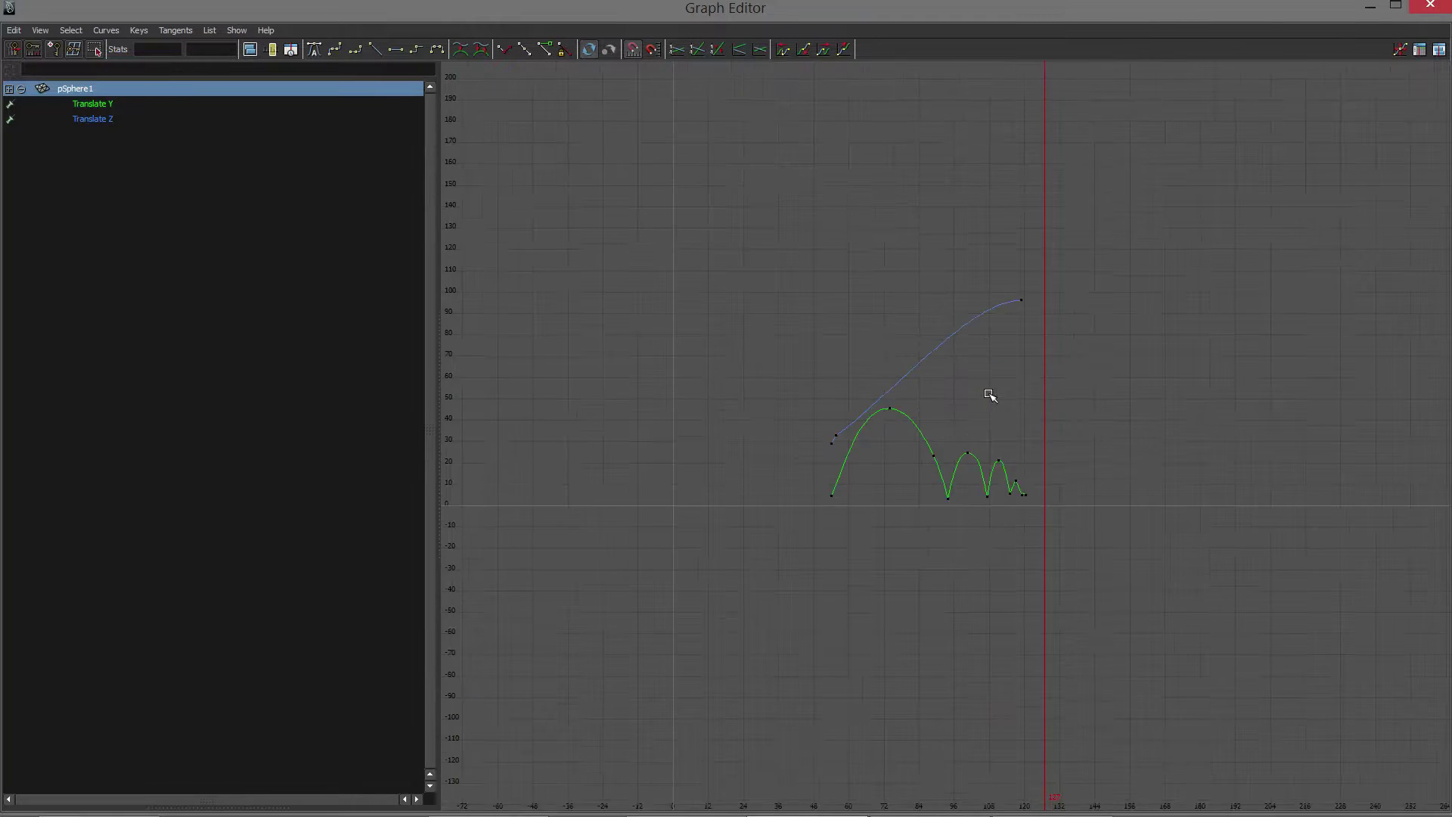
pyautogui.press('f')
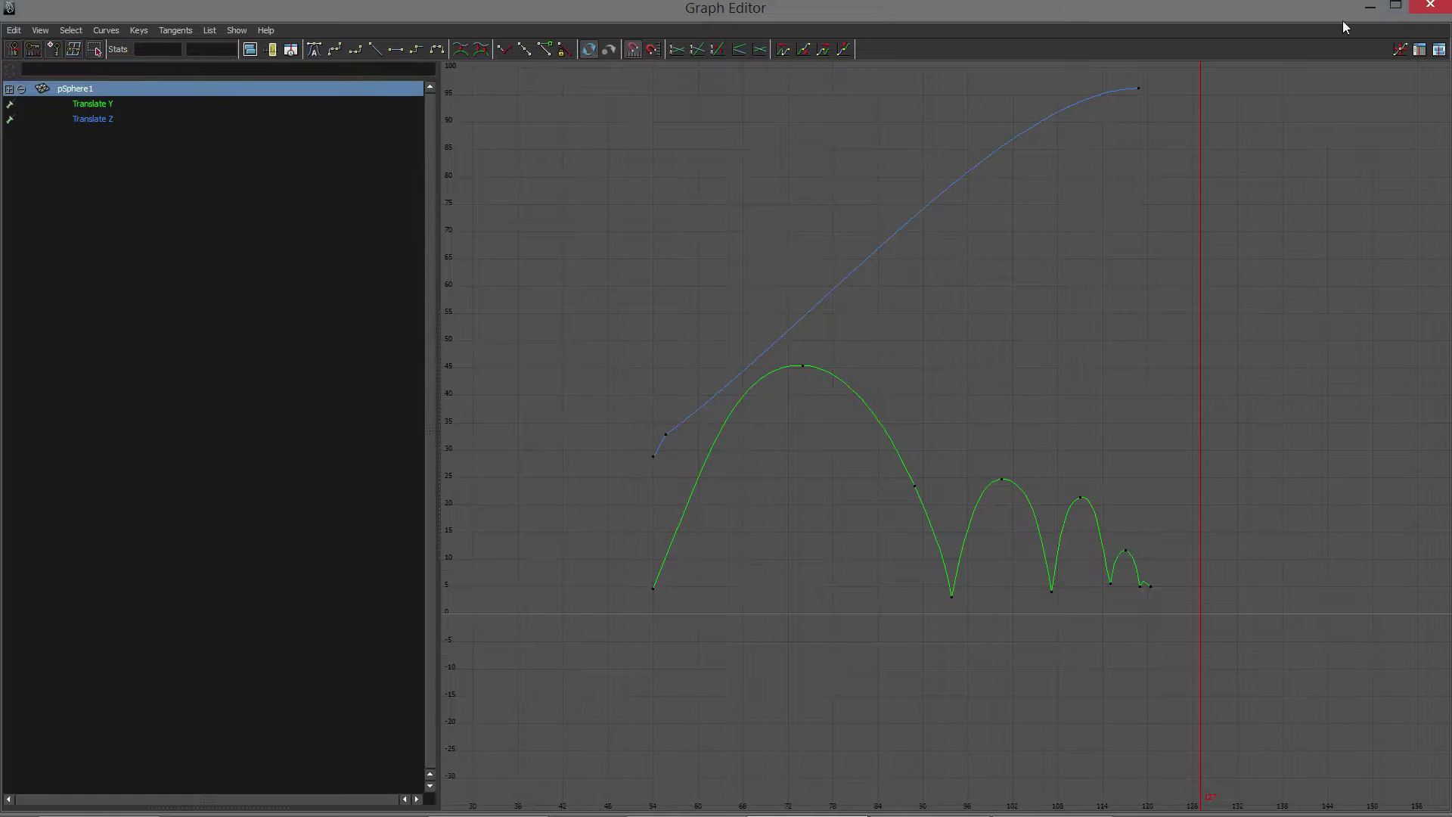
# Minimize the Graph Editor and play the animation from the start to check the reshaped bounces.
pyautogui.click(1367, 7)
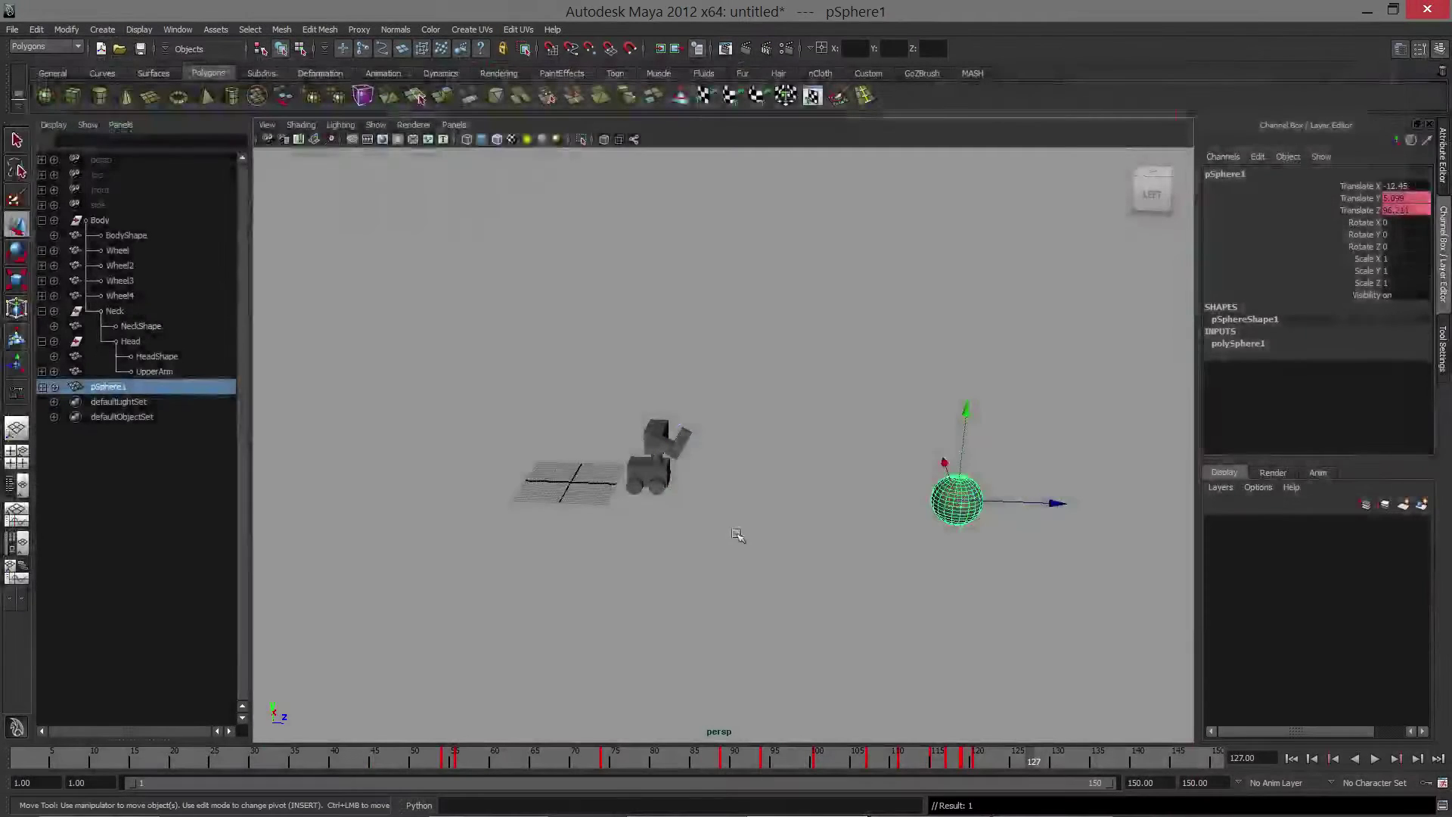
pyautogui.moveTo(838, 755); pyautogui.dragTo(15, 763)
pyautogui.keyDown('alt'); pyautogui.moveTo(637, 628); pyautogui.dragTo(790, 438); pyautogui.keyUp('alt')
pyautogui.hotkey('alt', 'v')
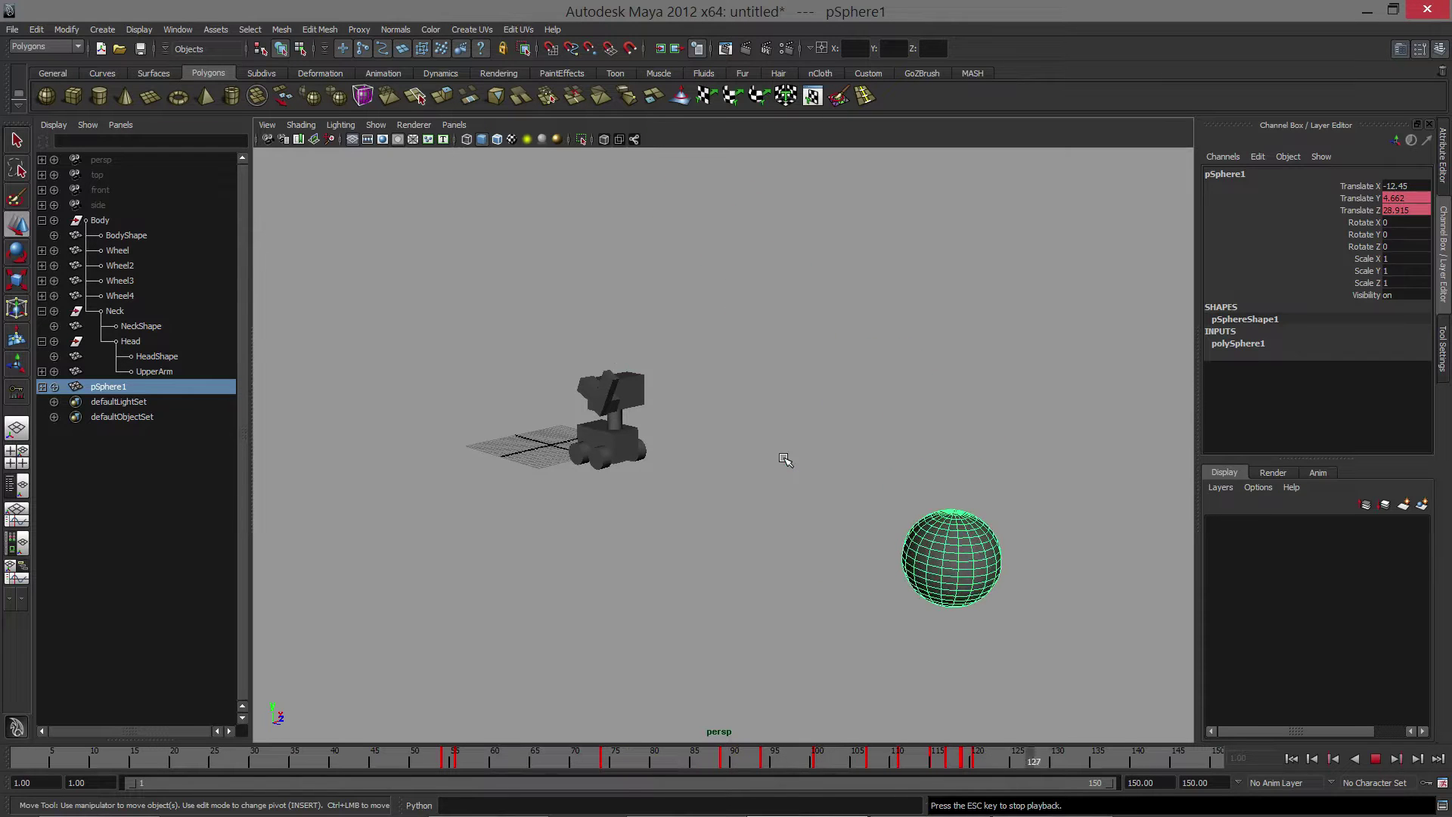
pyautogui.keyDown('alt'); pyautogui.moveTo(720, 526); pyautogui.dragTo(981, 657); pyautogui.keyUp('alt')
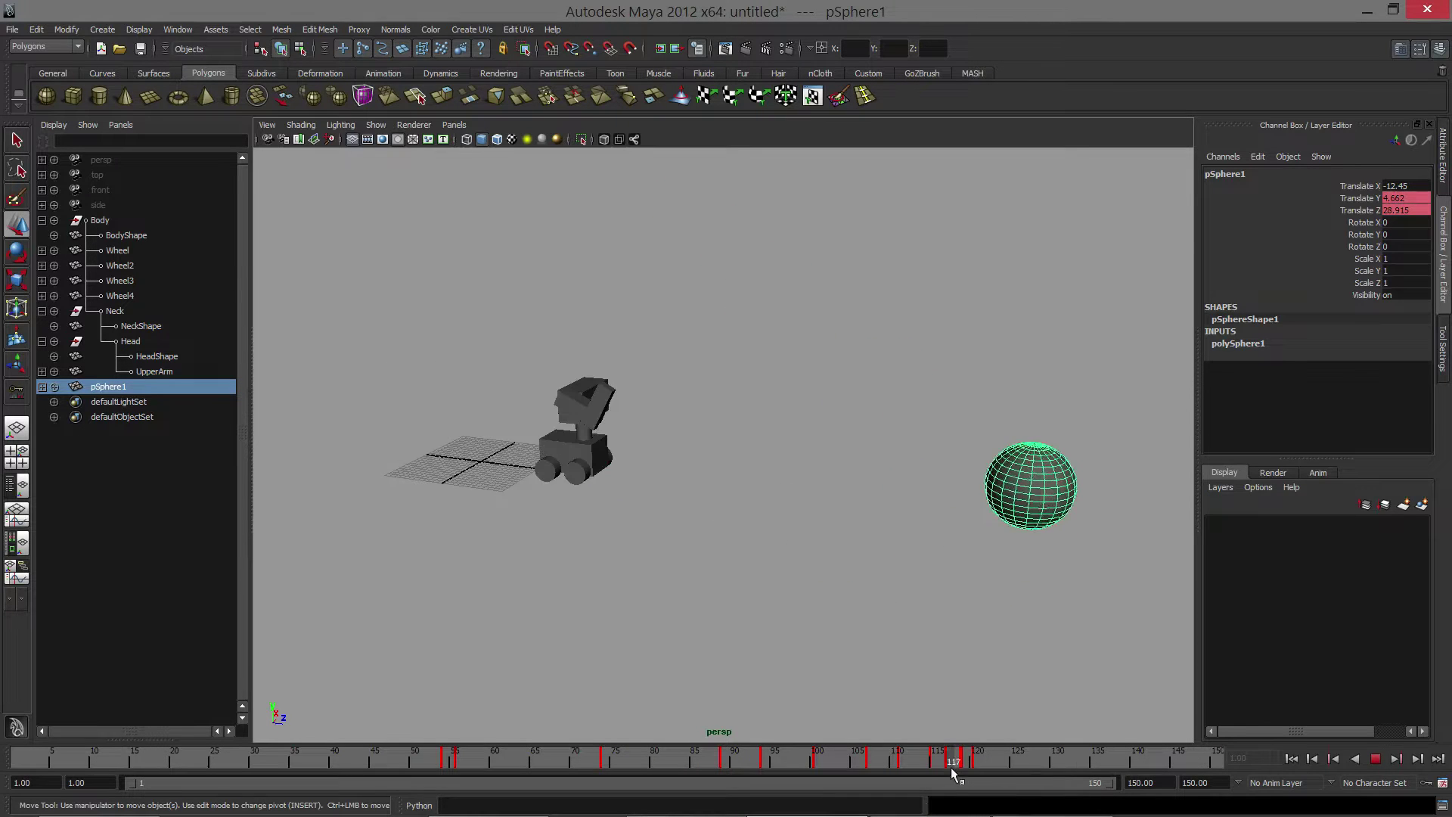
pyautogui.moveTo(286, 759)
pyautogui.mouseDown()
pyautogui.moveTo(61, 757)
pyautogui.moveTo(1017, 761)
pyautogui.moveTo(83, 757)
pyautogui.mouseUp()
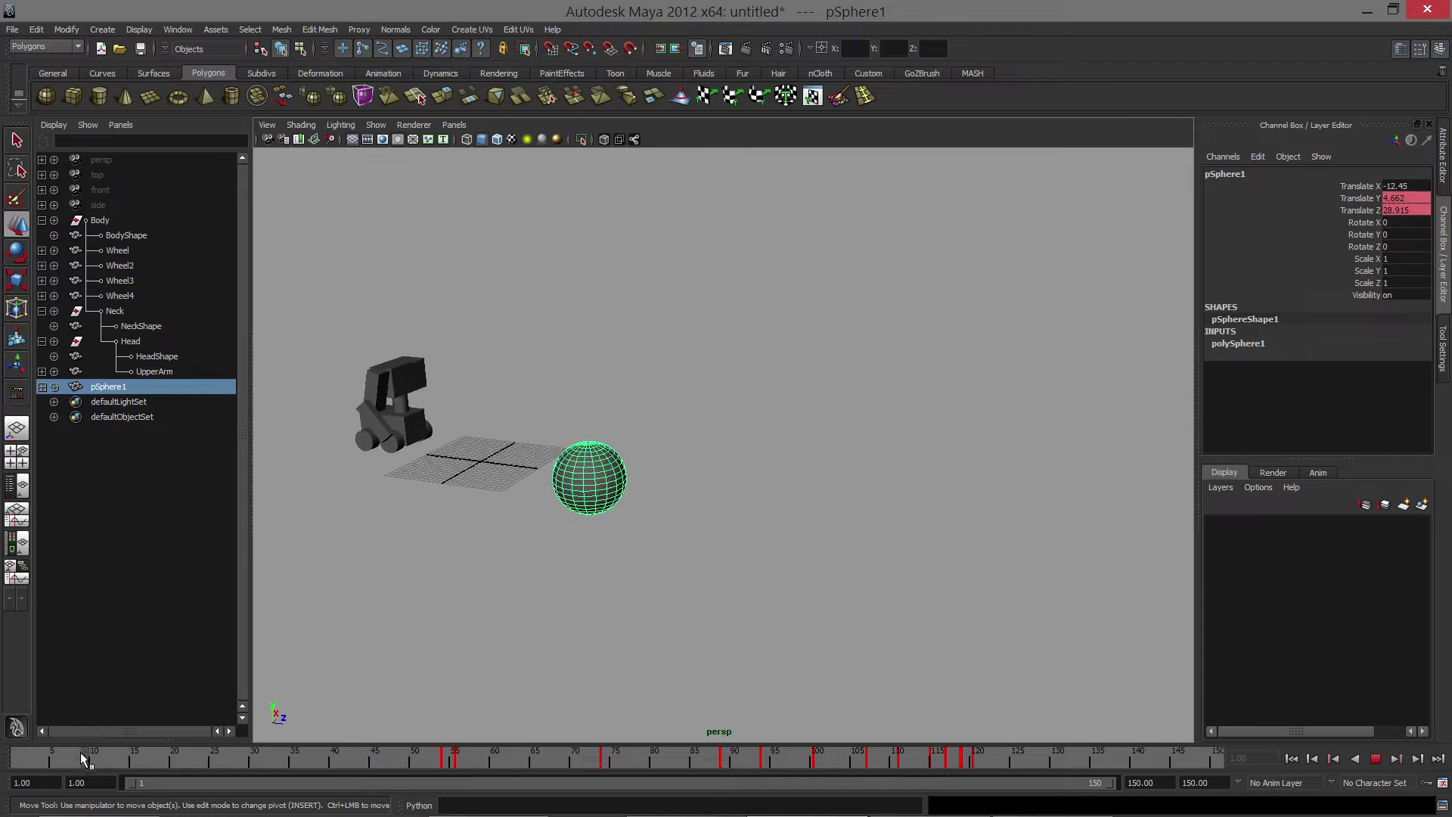
pyautogui.keyDown('alt'); pyautogui.moveTo(559, 539); pyautogui.dragTo(616, 596); pyautogui.keyUp('alt')
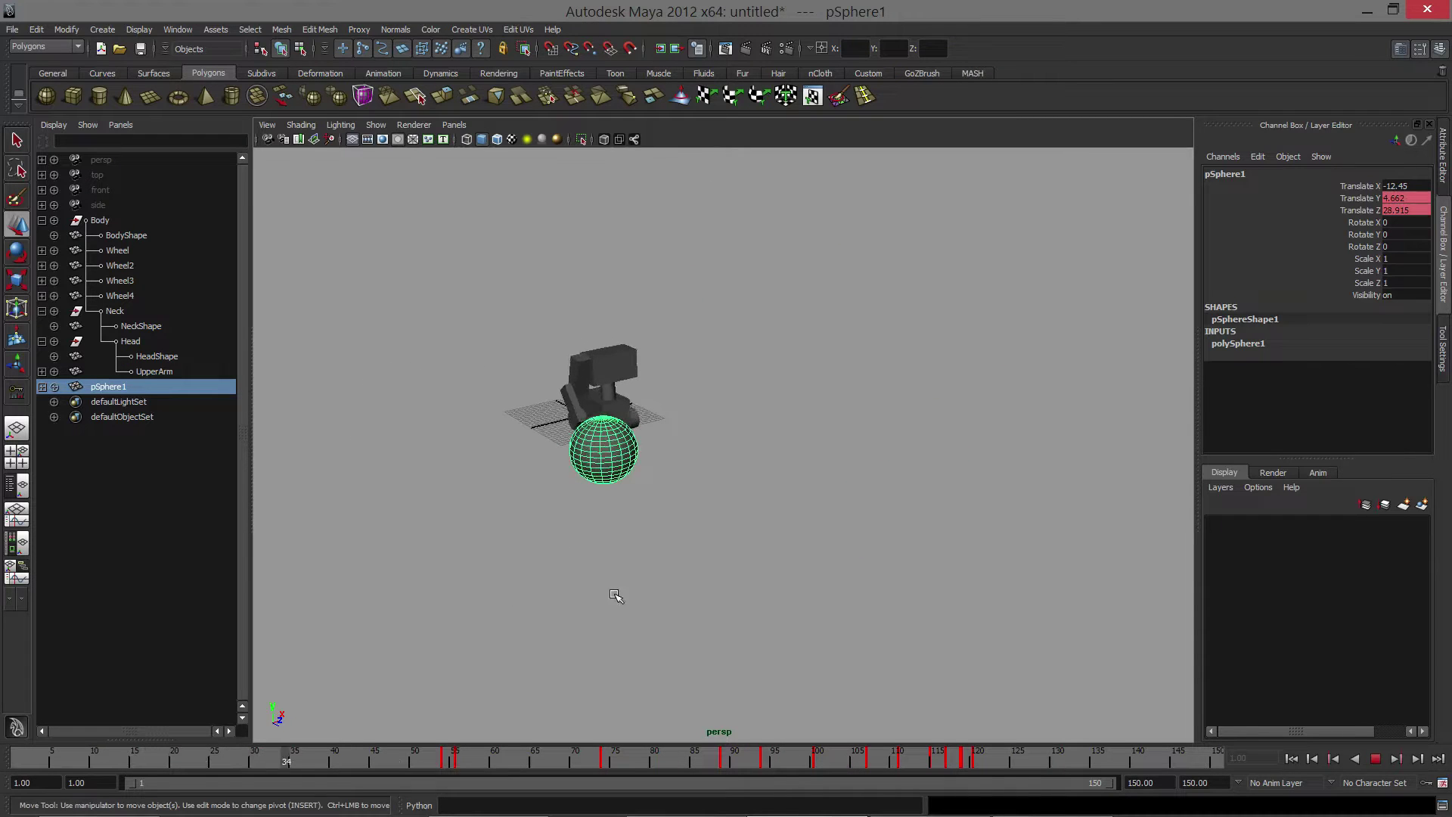
# Replay the robot's strike and the sphere's bounces, stopping at frame 7 to view both objects from another angle.
pyautogui.click(1378, 757)
pyautogui.moveTo(626, 751); pyautogui.dragTo(966, 754)
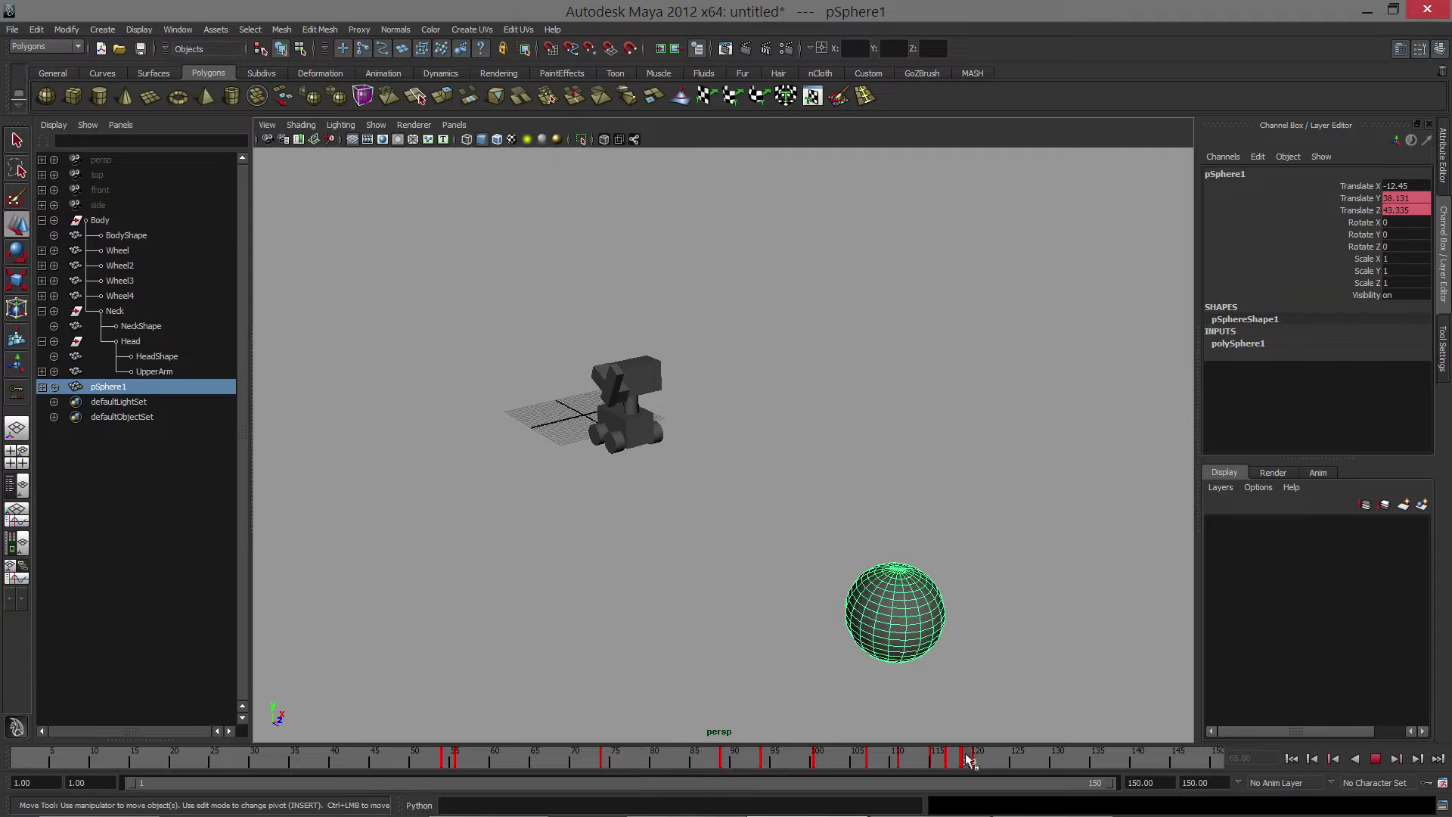
pyautogui.moveTo(1097, 757); pyautogui.dragTo(374, 754)
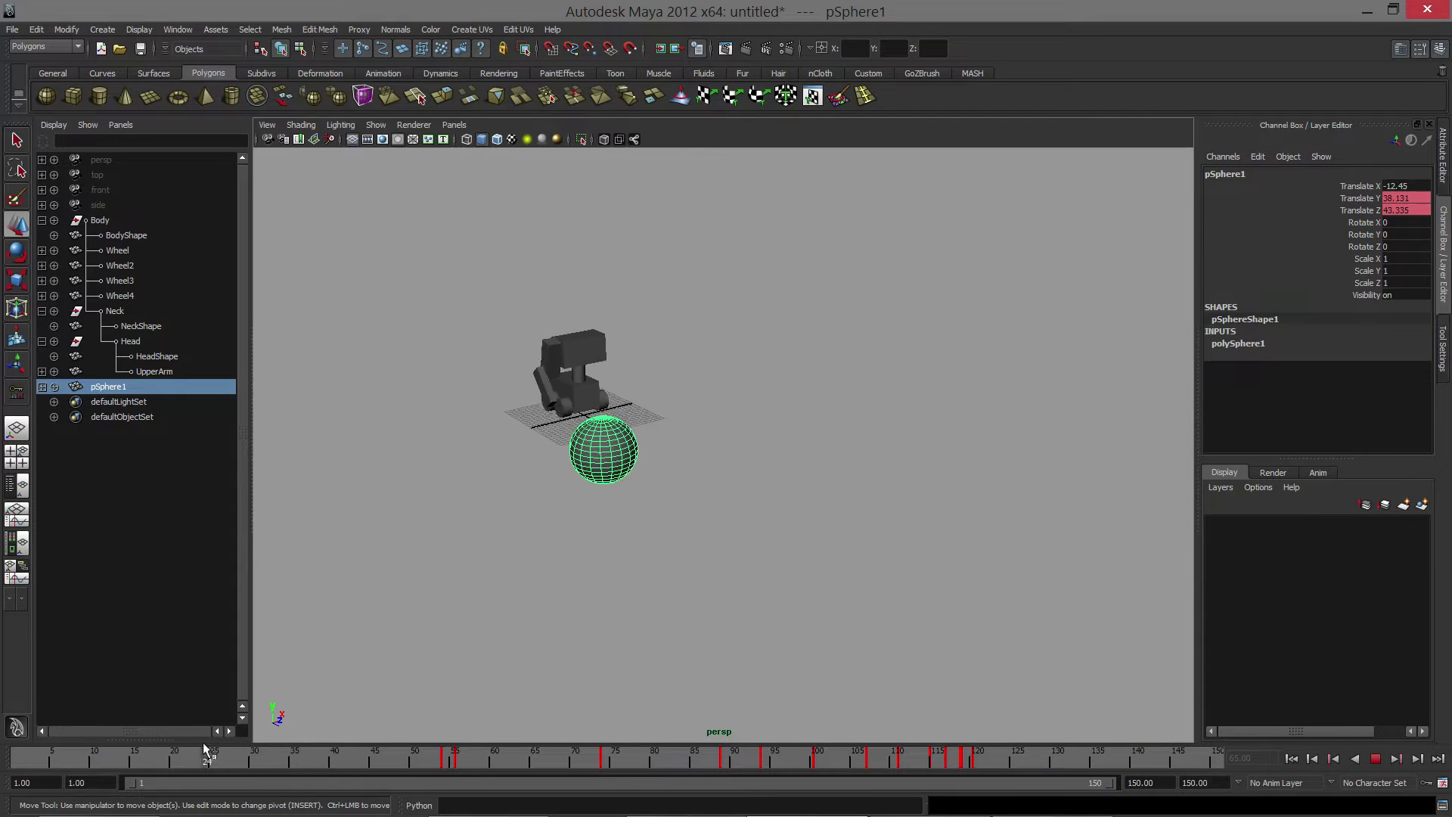
pyautogui.moveTo(59, 753); pyautogui.dragTo(369, 762)
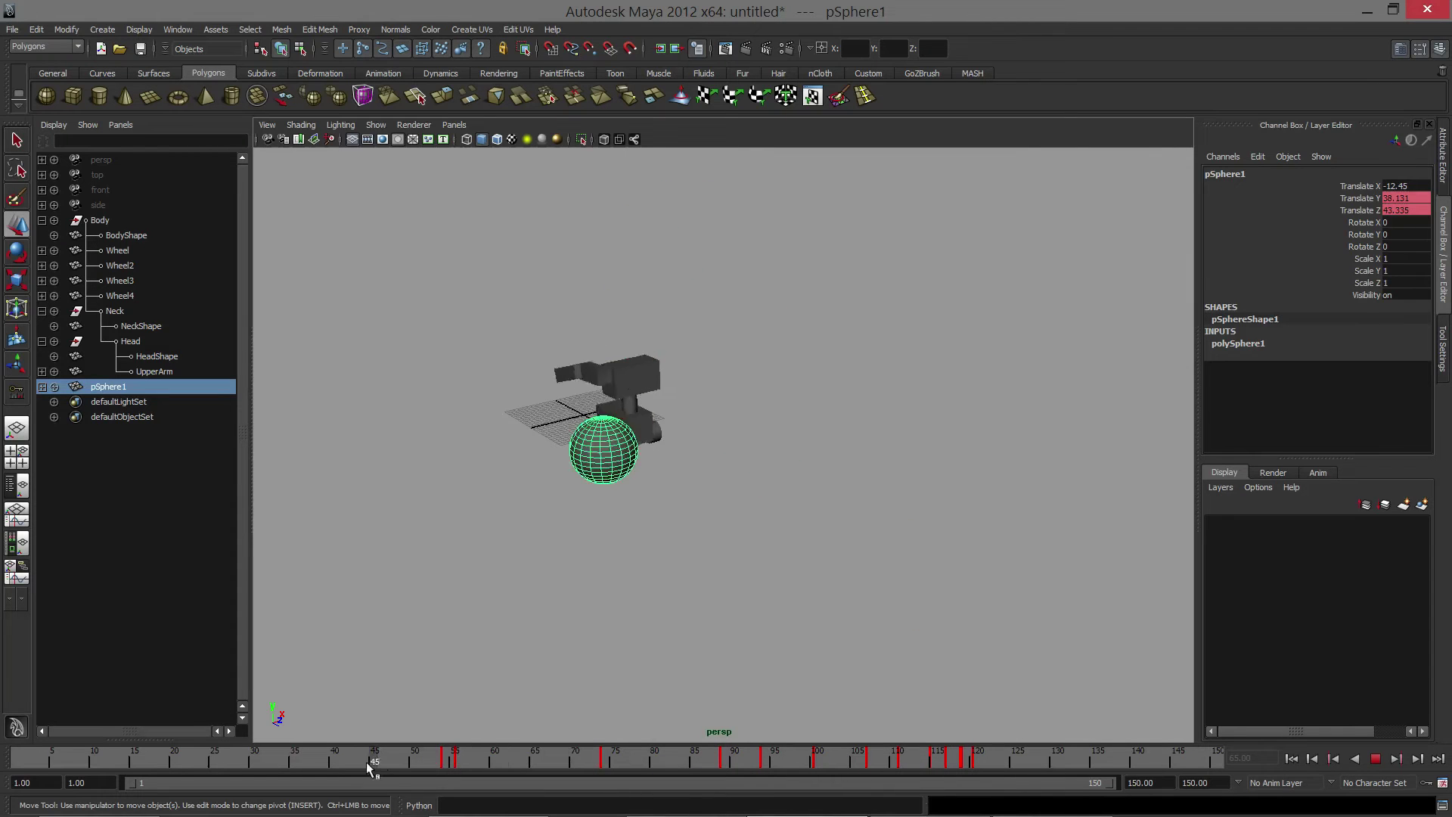
pyautogui.keyDown('alt'); pyautogui.moveTo(415, 582); pyautogui.dragTo(478, 580); pyautogui.keyUp('alt')
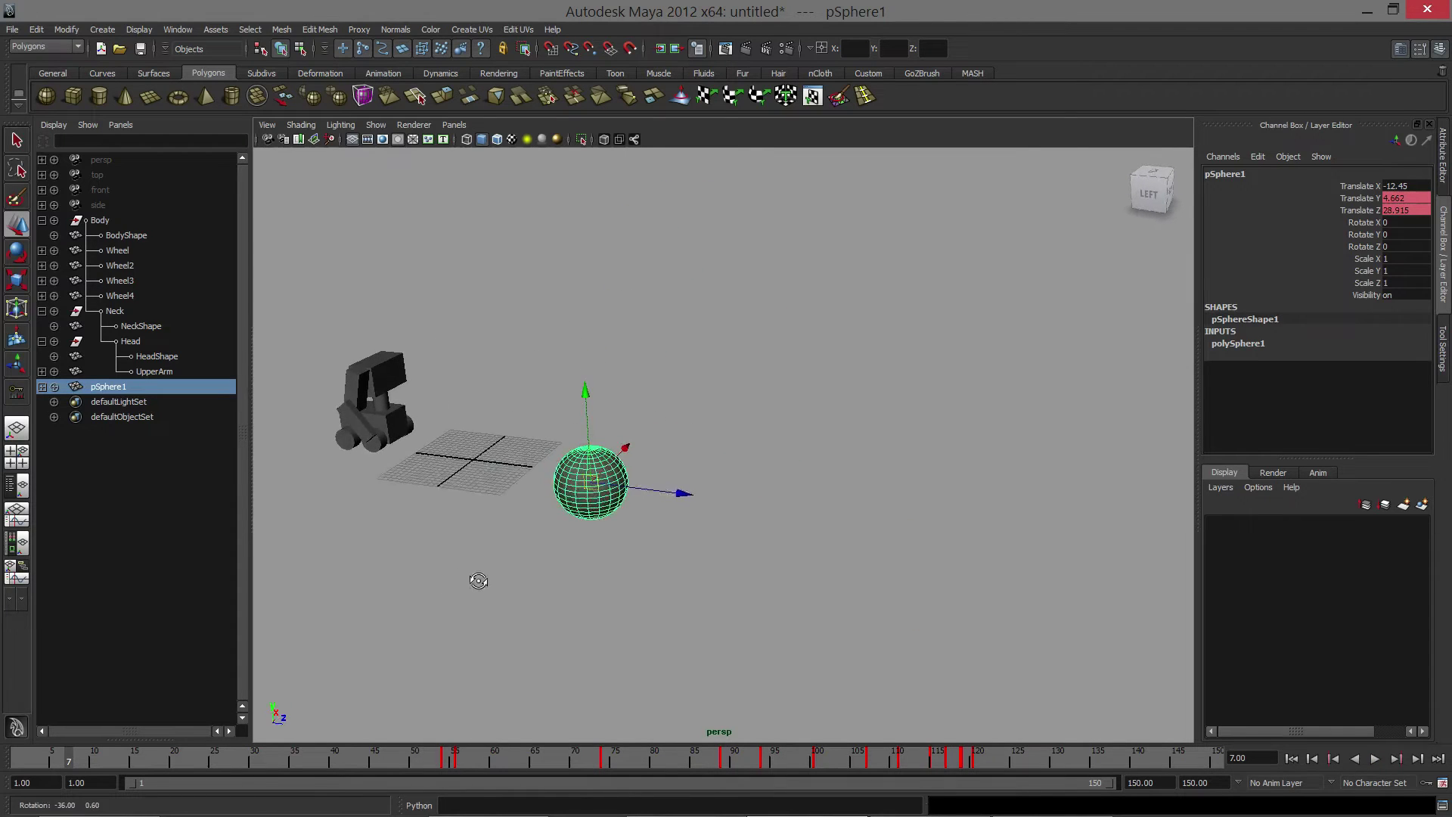
pyautogui.keyDown('alt'); pyautogui.moveTo(661, 539); pyautogui.dragTo(691, 413); pyautogui.keyUp('alt')
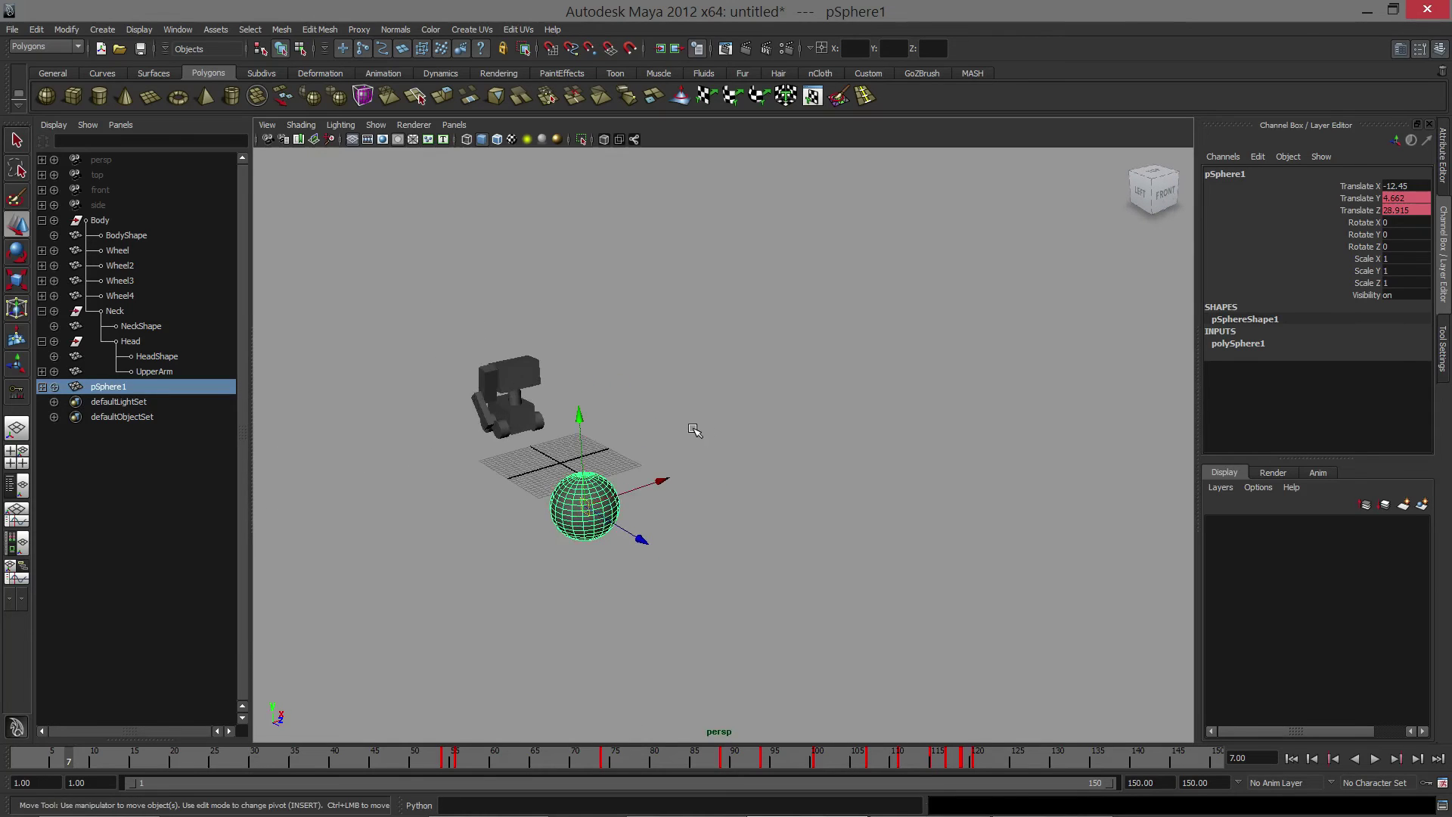